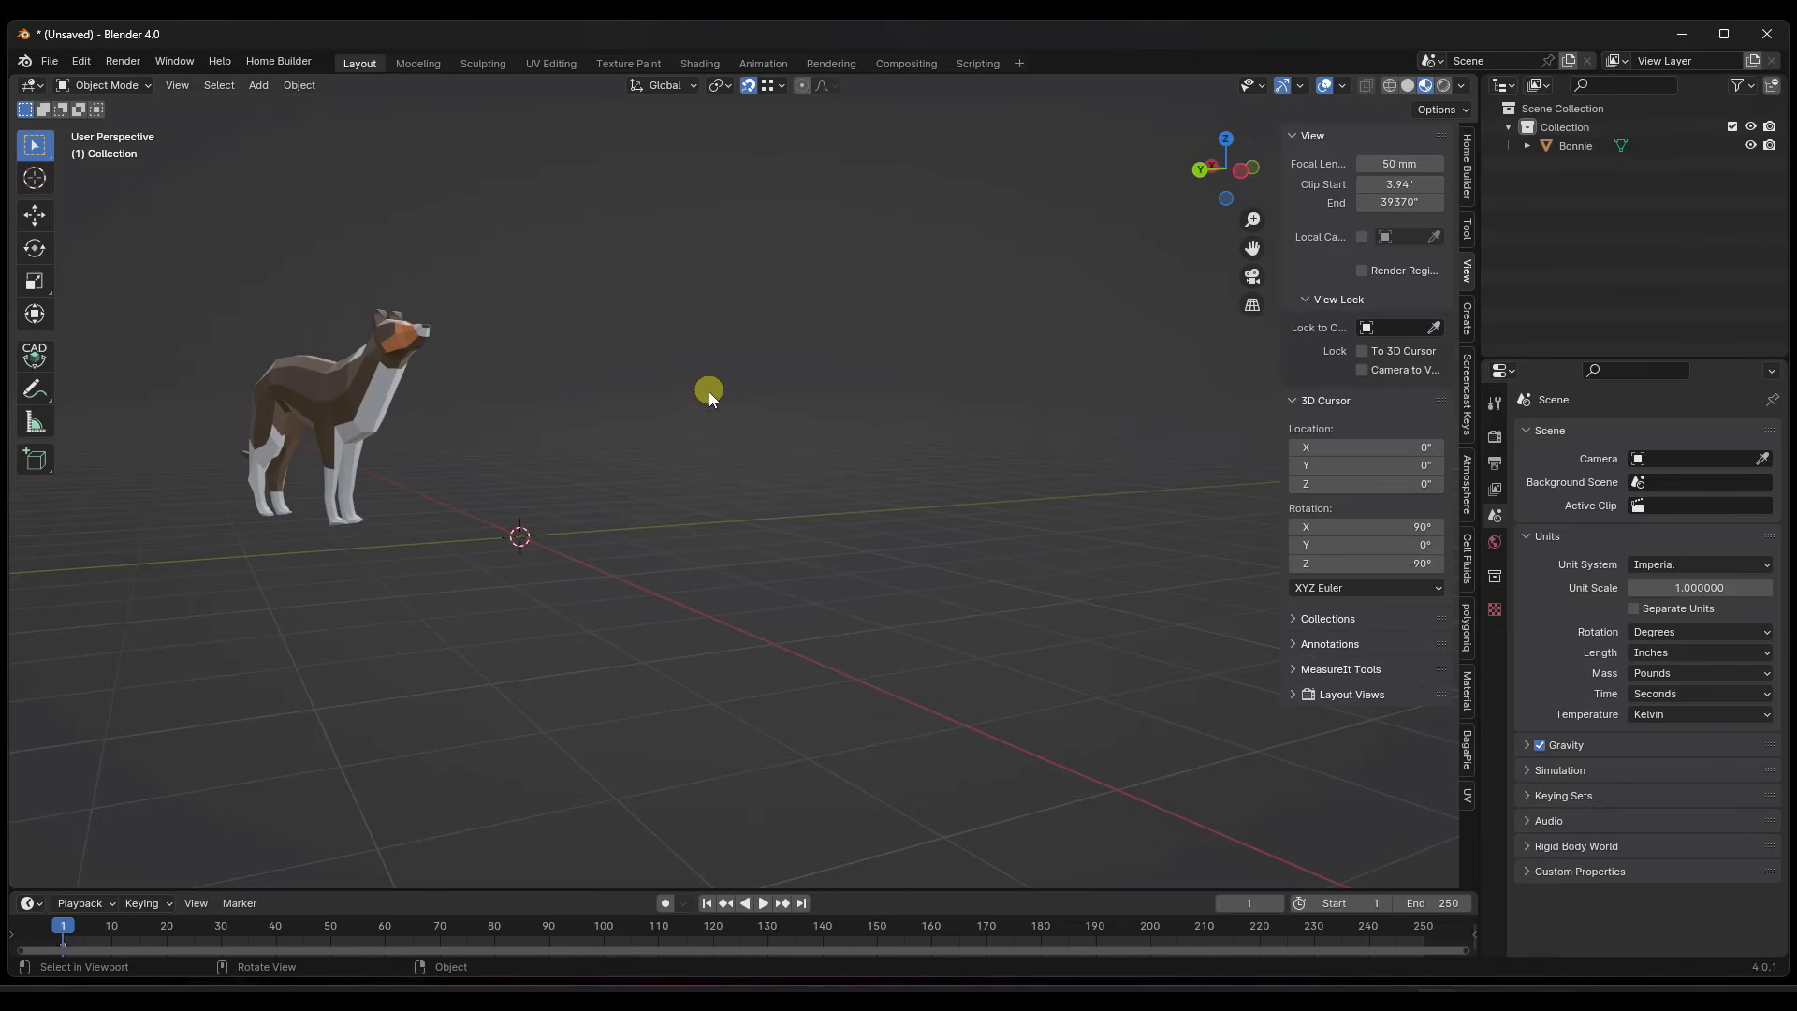
Add a 120-inch cube mesh at the world origin.
middle_click_drag(709, 392, 618, 458)
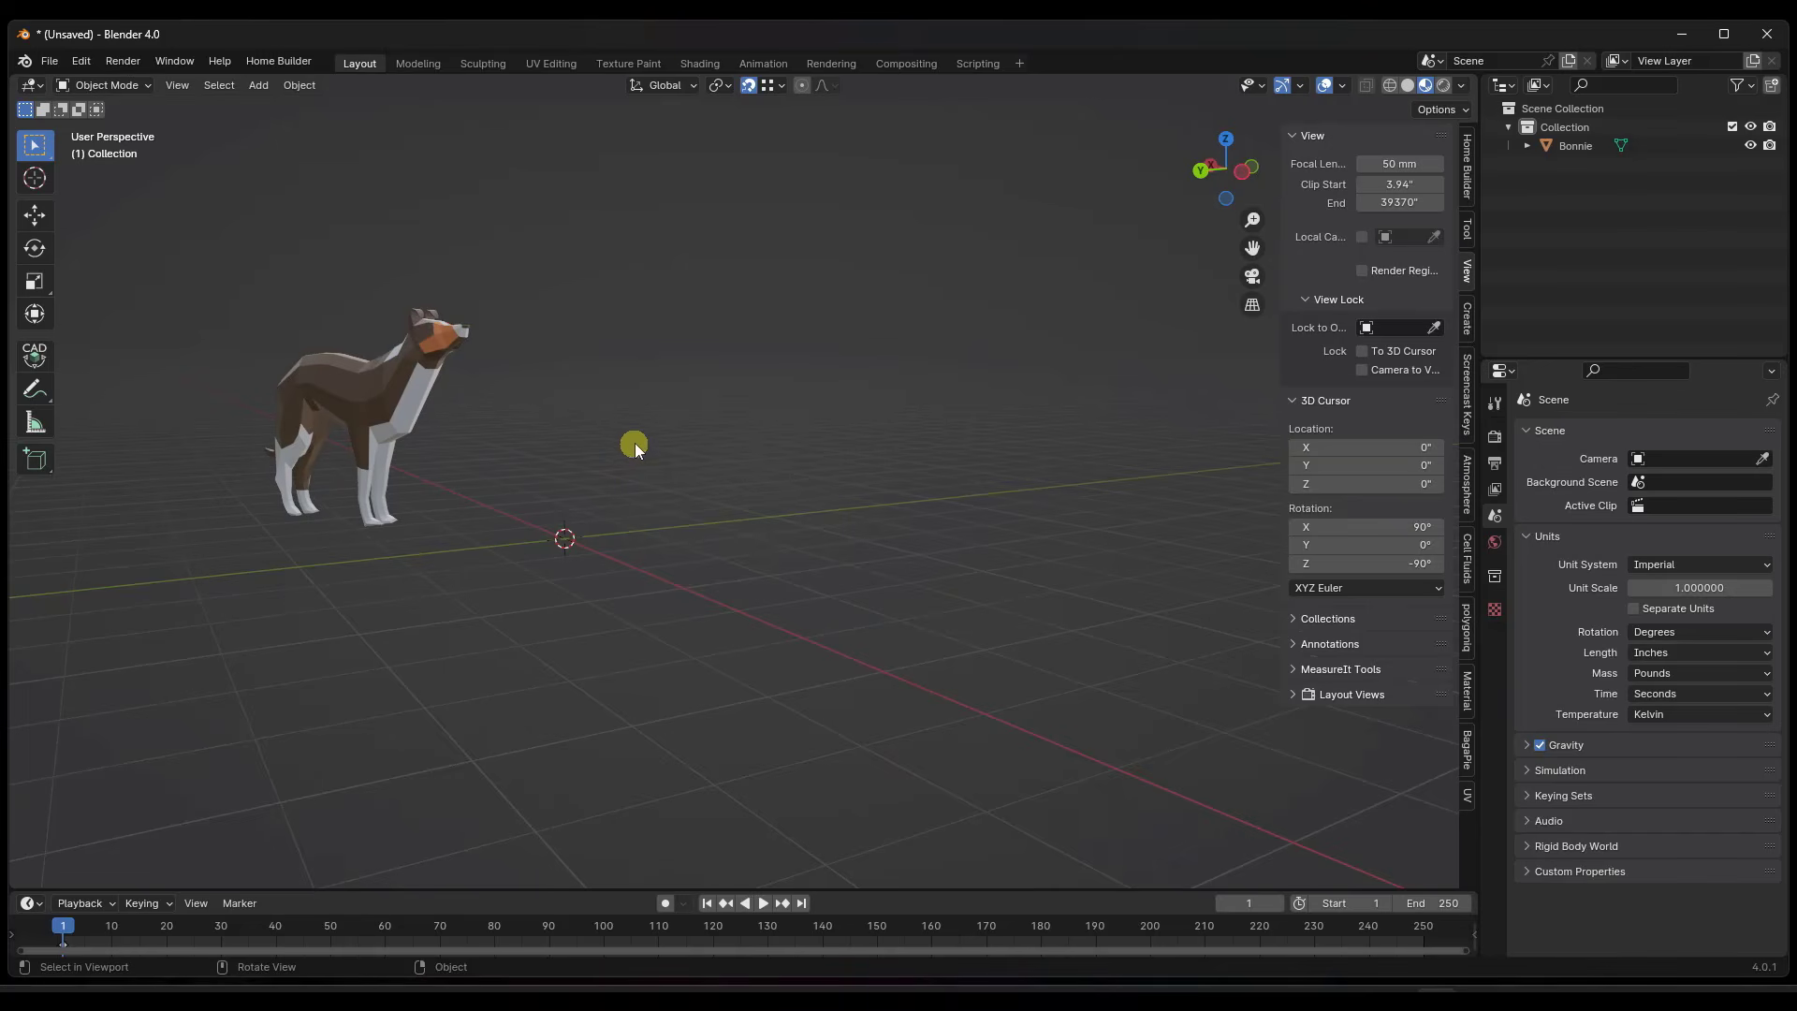
key("shift+a")
mouse_move(647, 440)
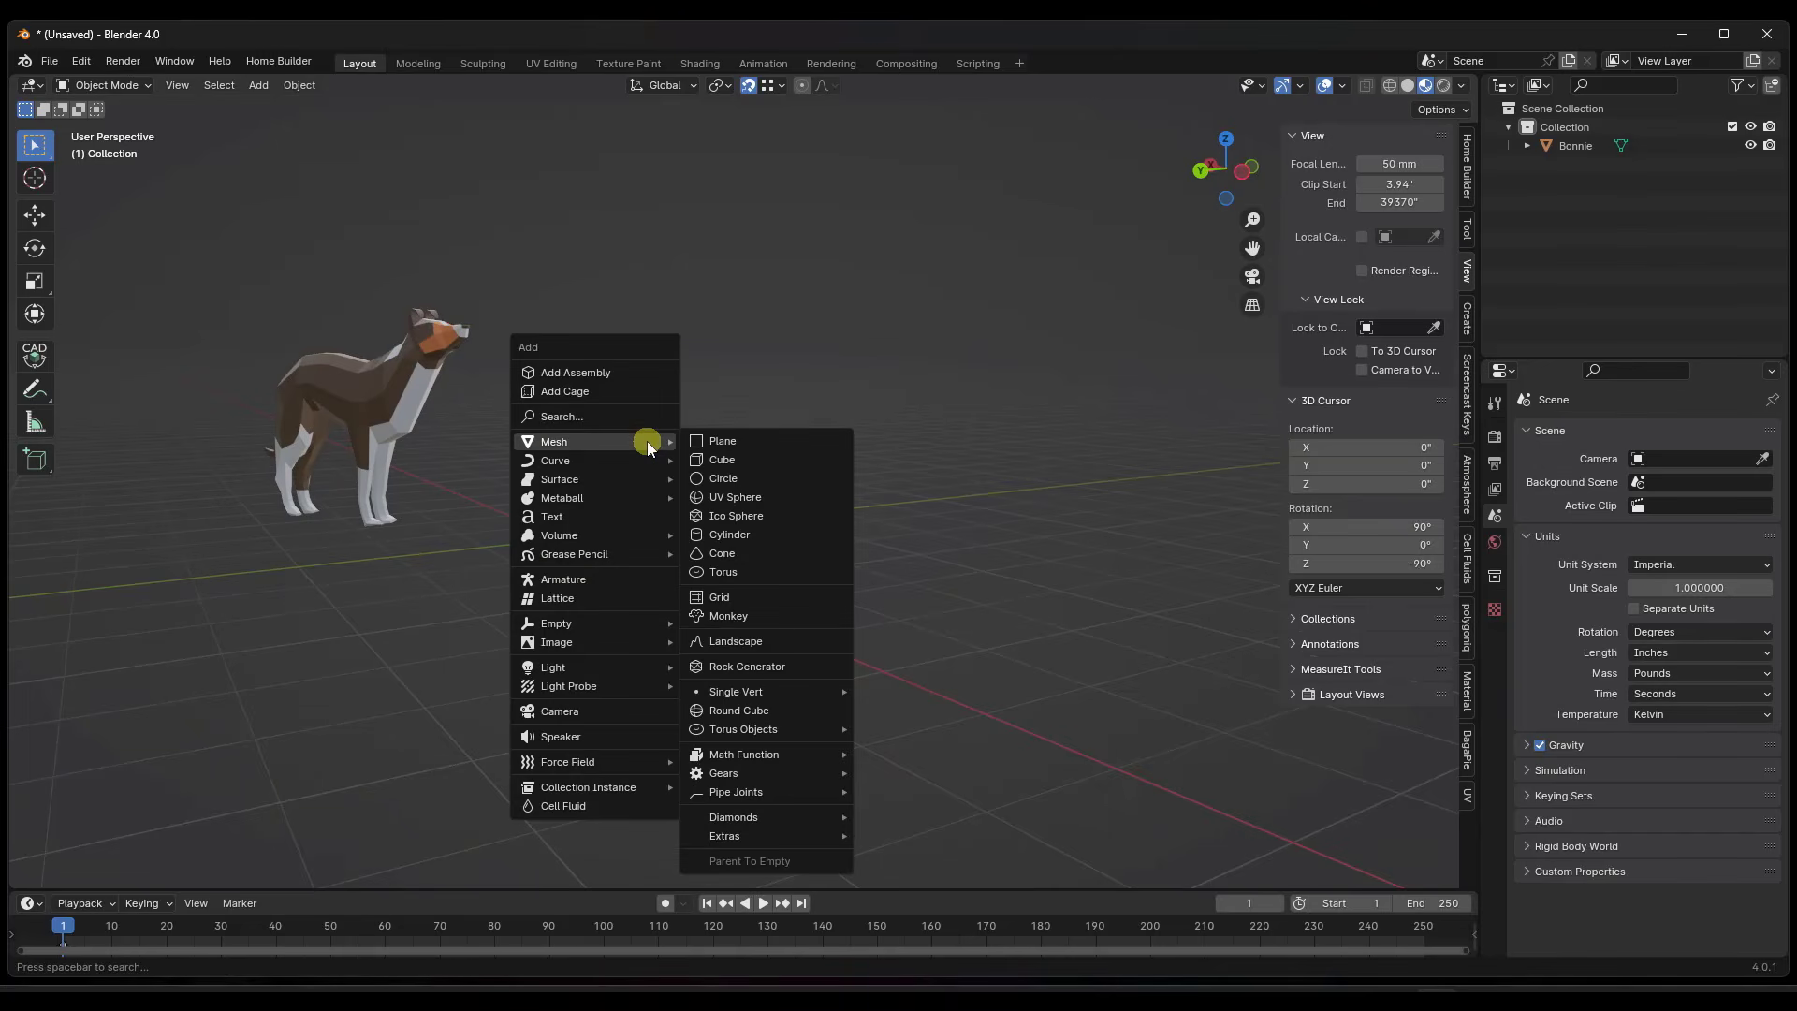
left_click(747, 461)
scroll(816, 469, "down", 6)
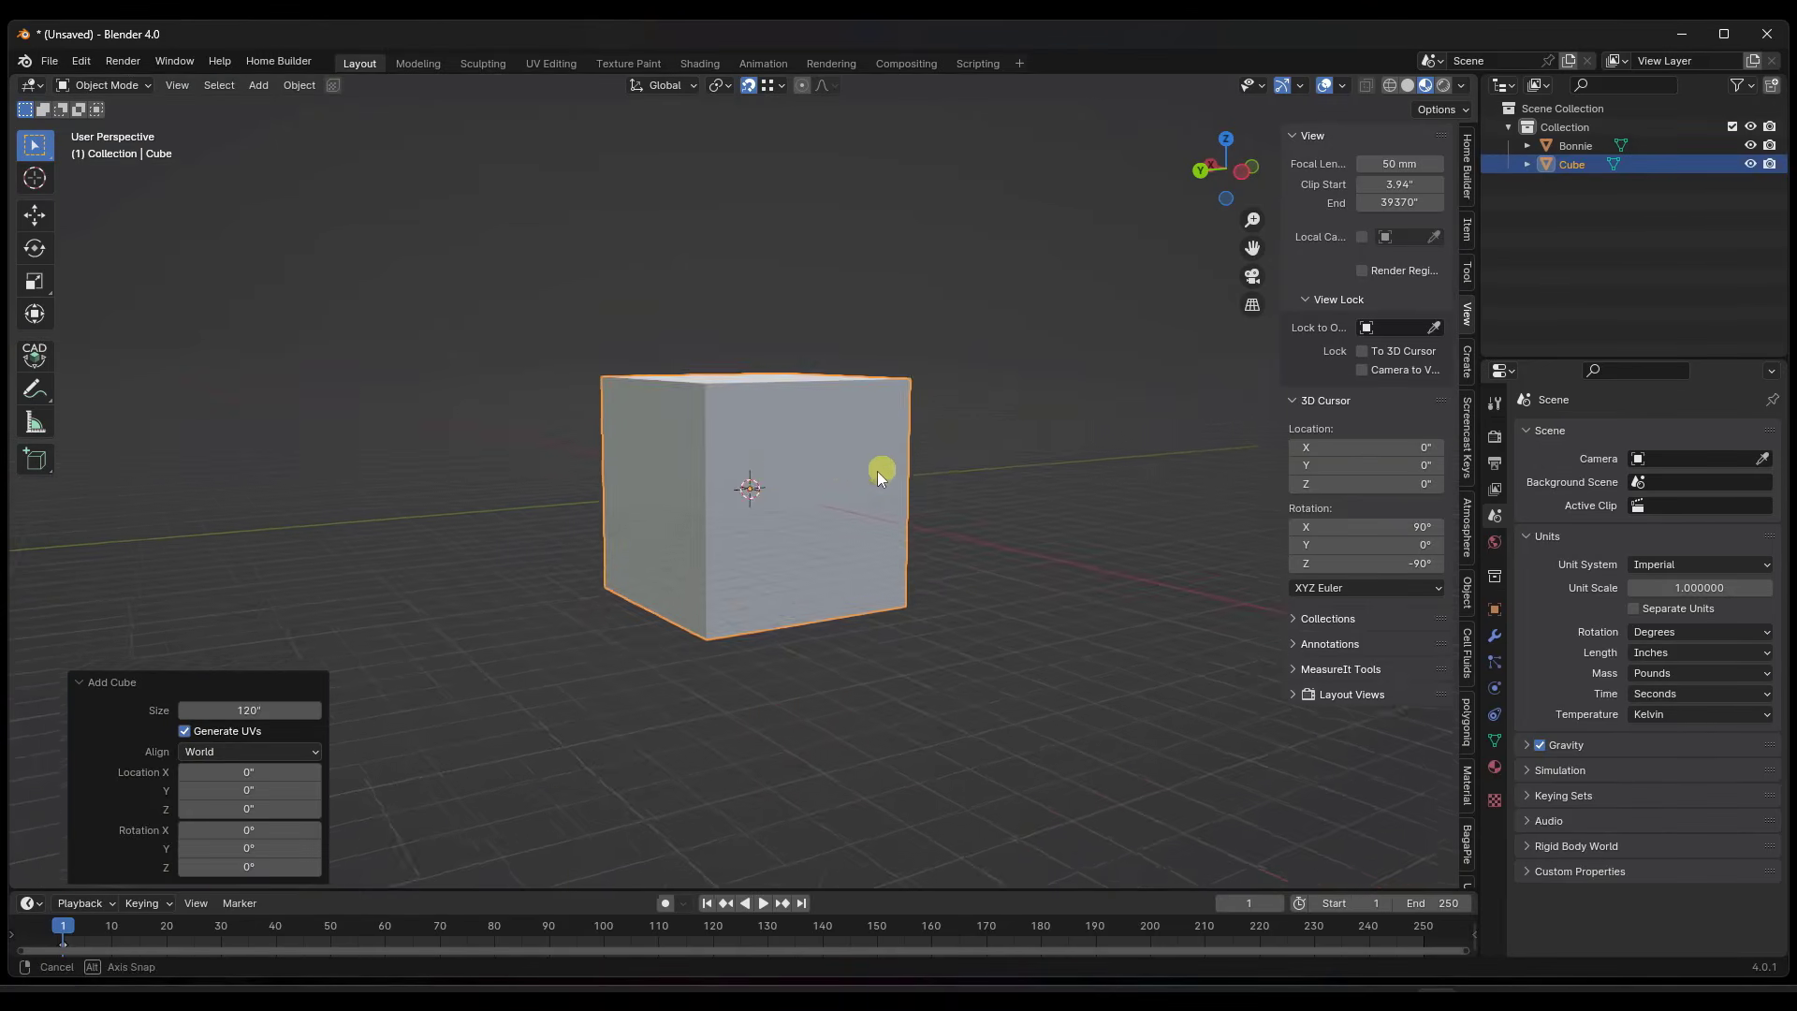
Move the cube about -133 inches along the Y axis, away from the dog model.
middle_click_drag(878, 469, 732, 473)
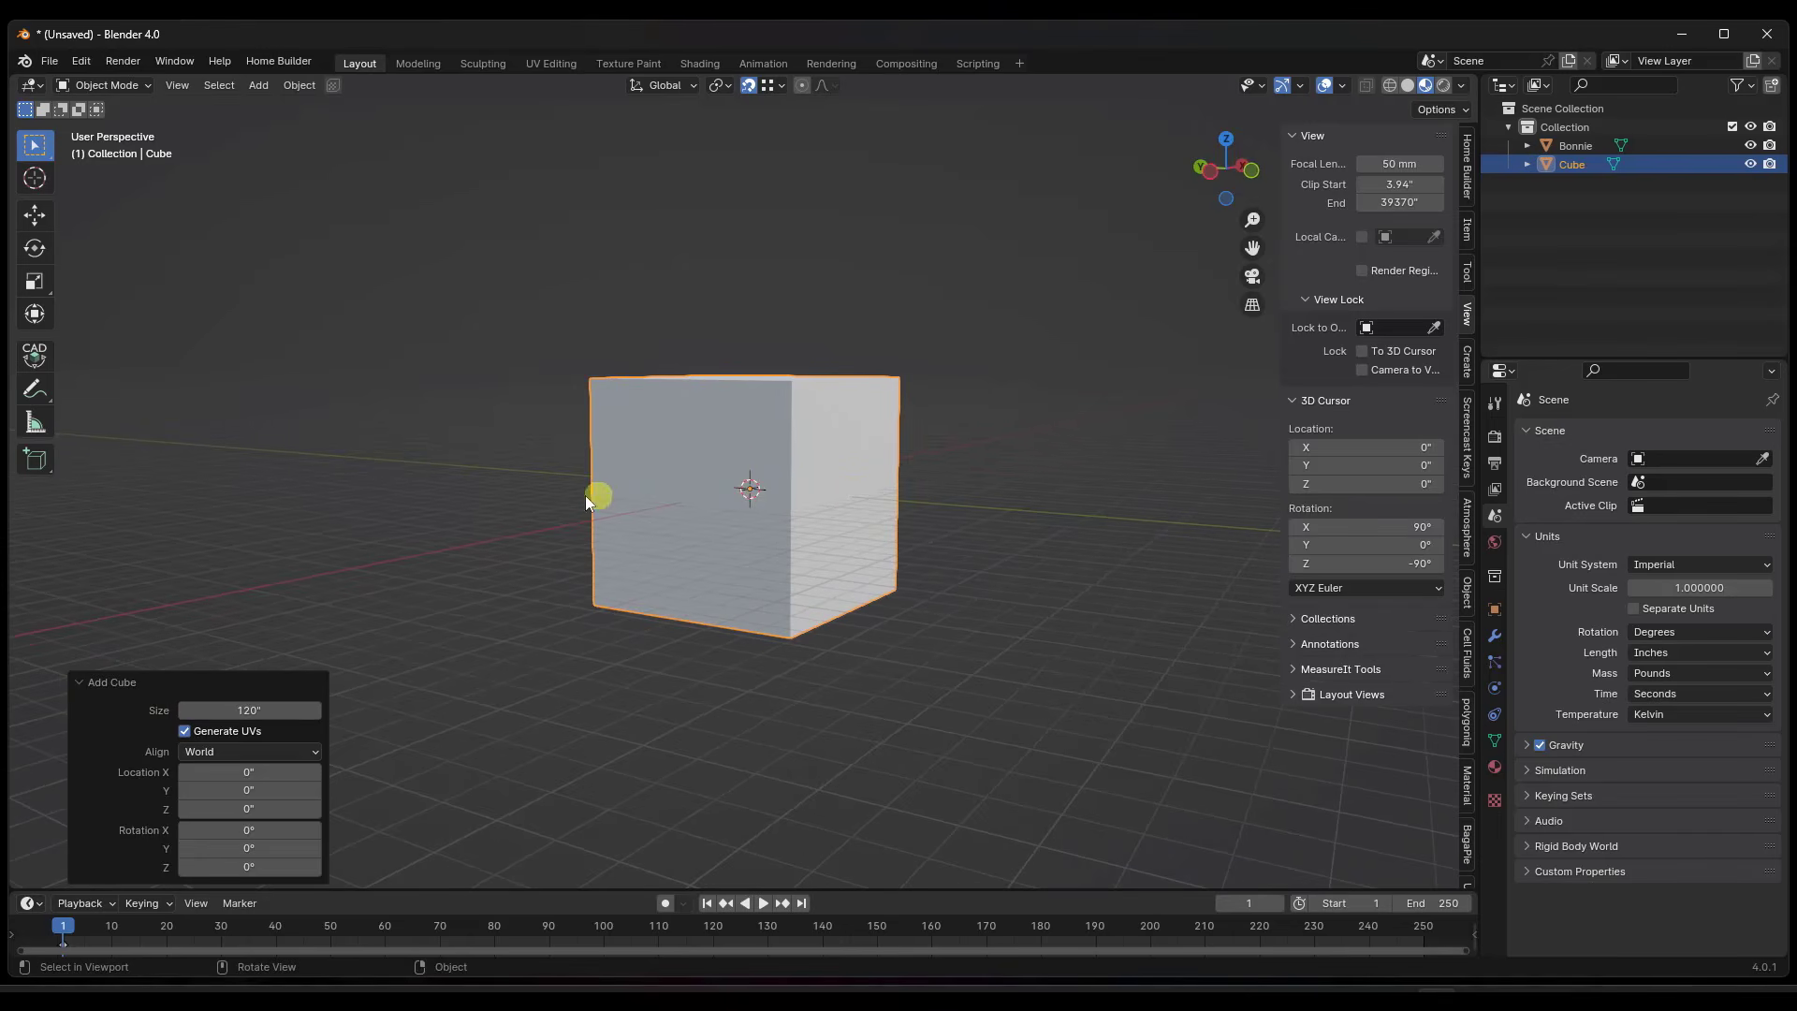
scroll(665, 483, "down", 4)
key("g")
key("y")
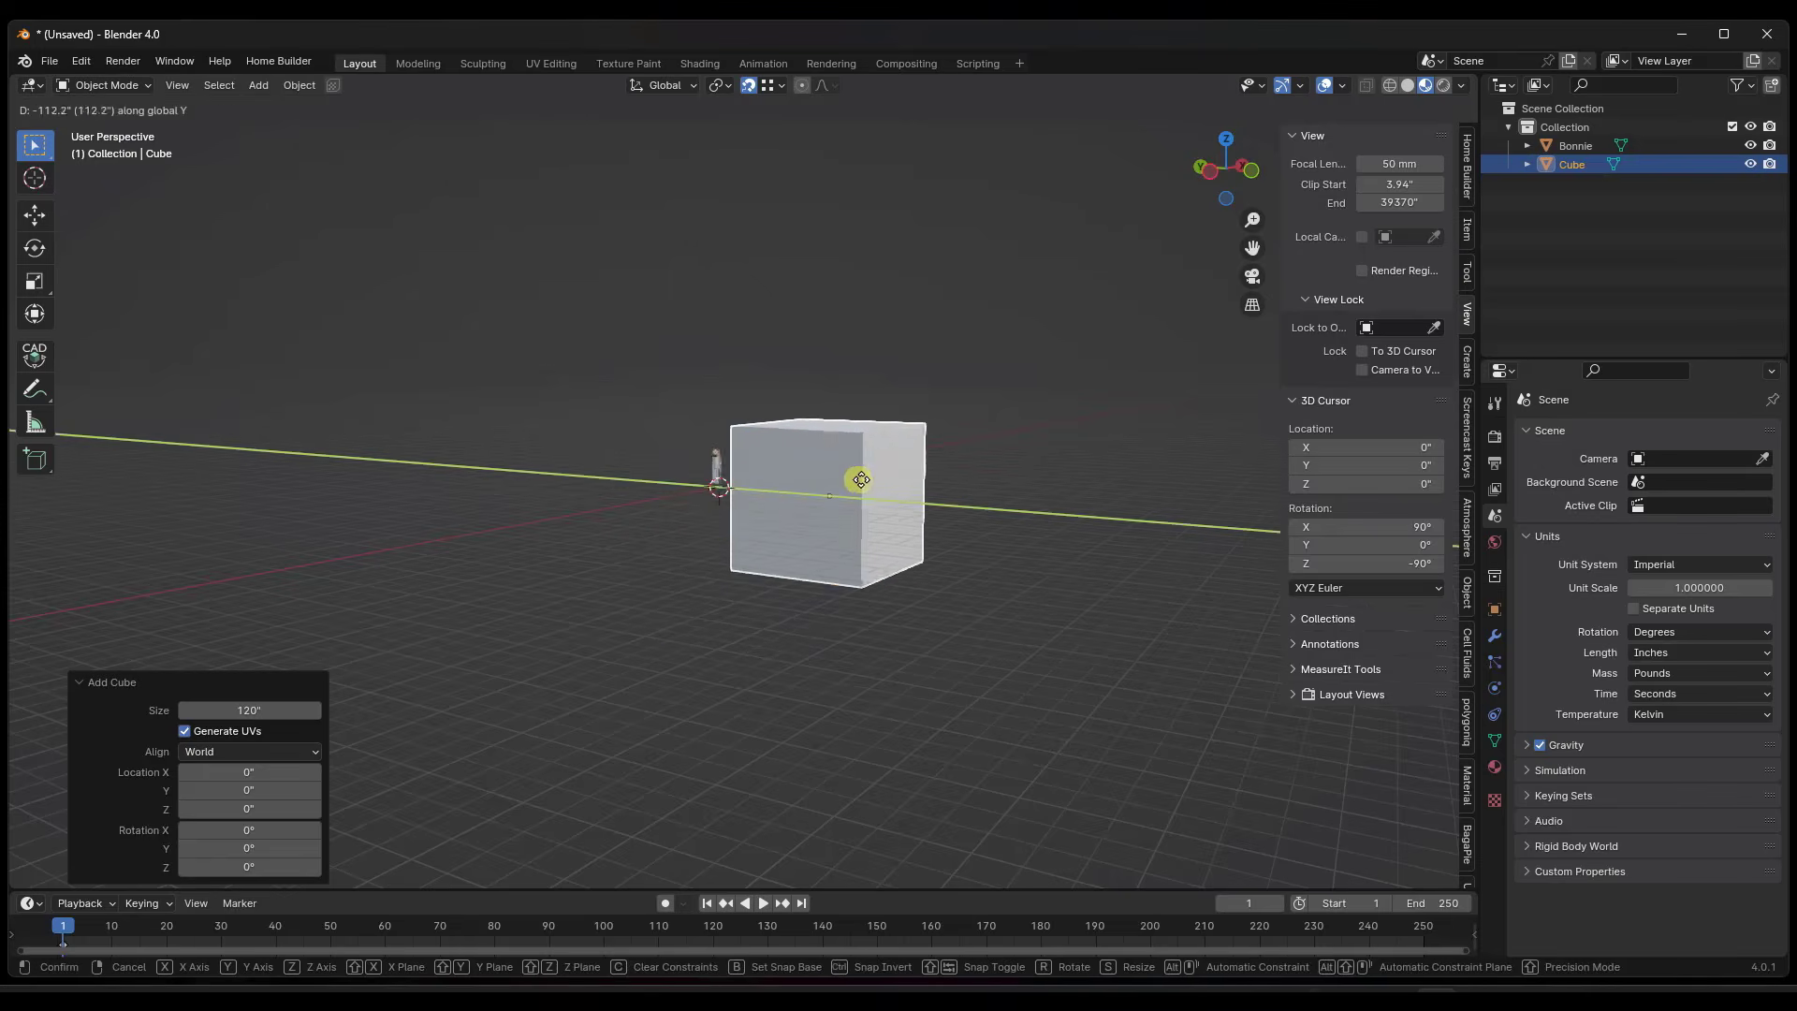
left_click(863, 479)
scroll(986, 485, "up", 4)
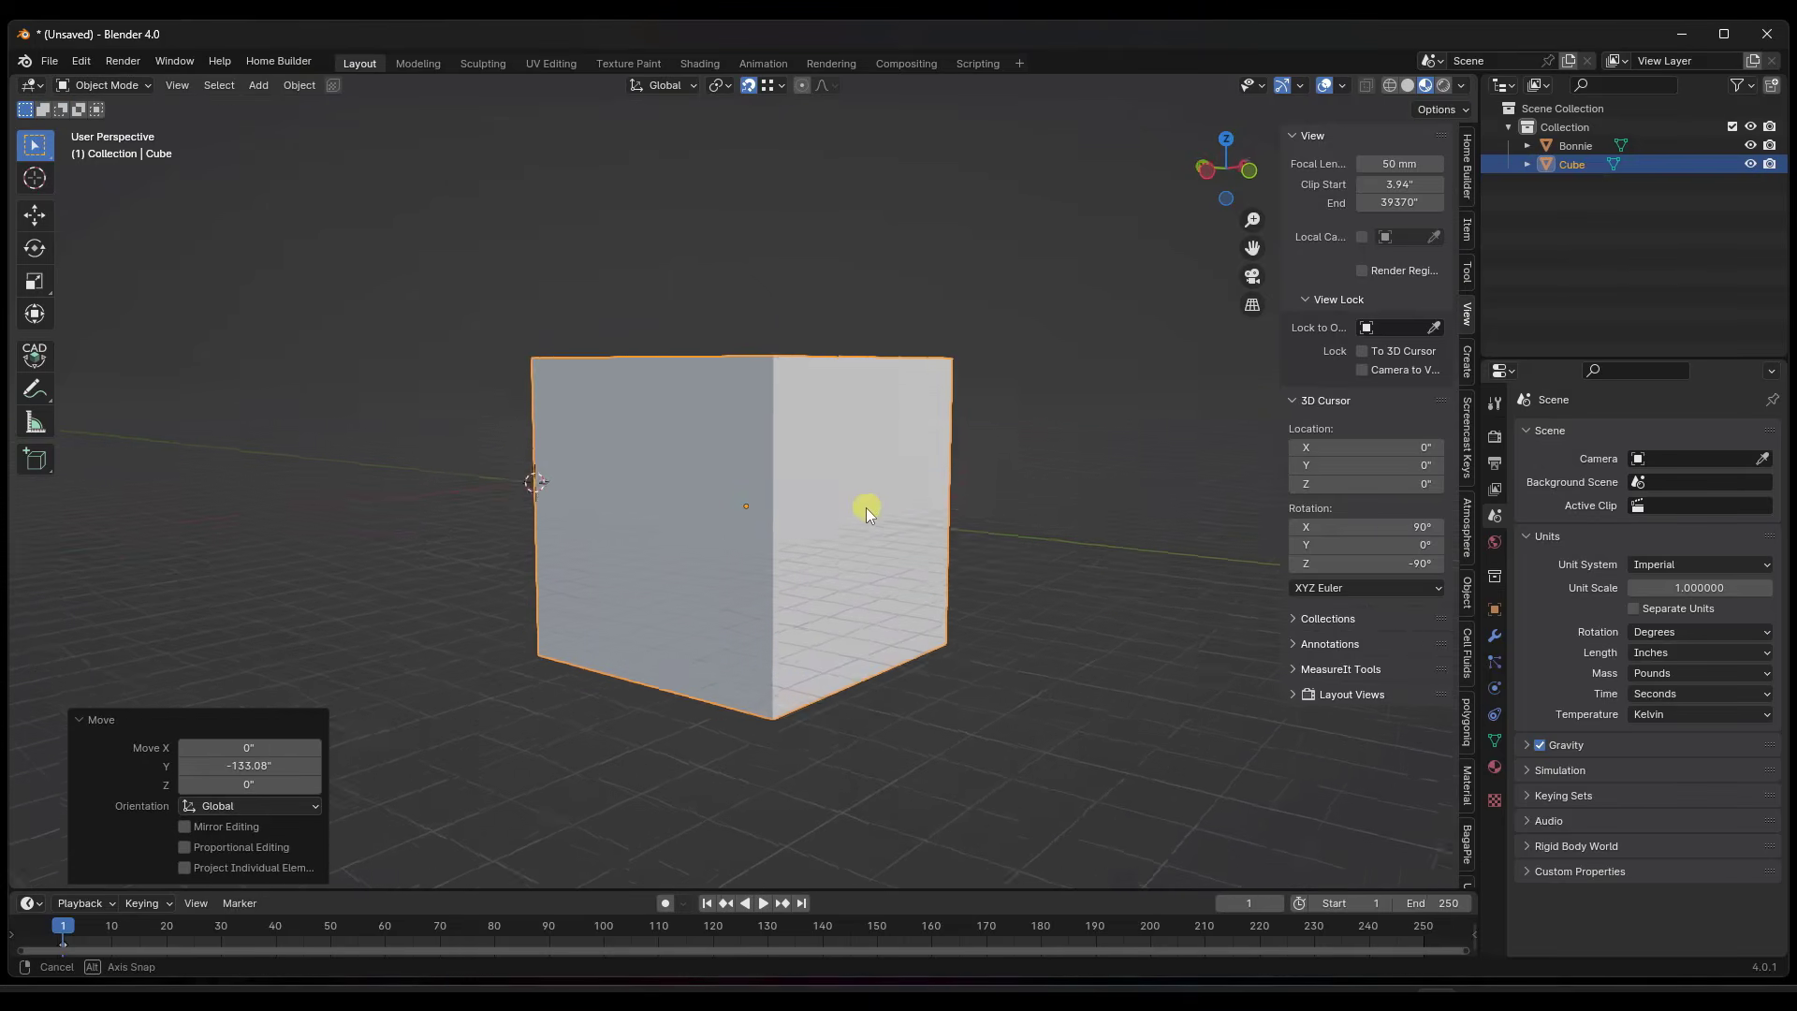
In Edit Mode, bevel one upper edge of the cube by about 110 inches to form a ramp.
key("Tab")
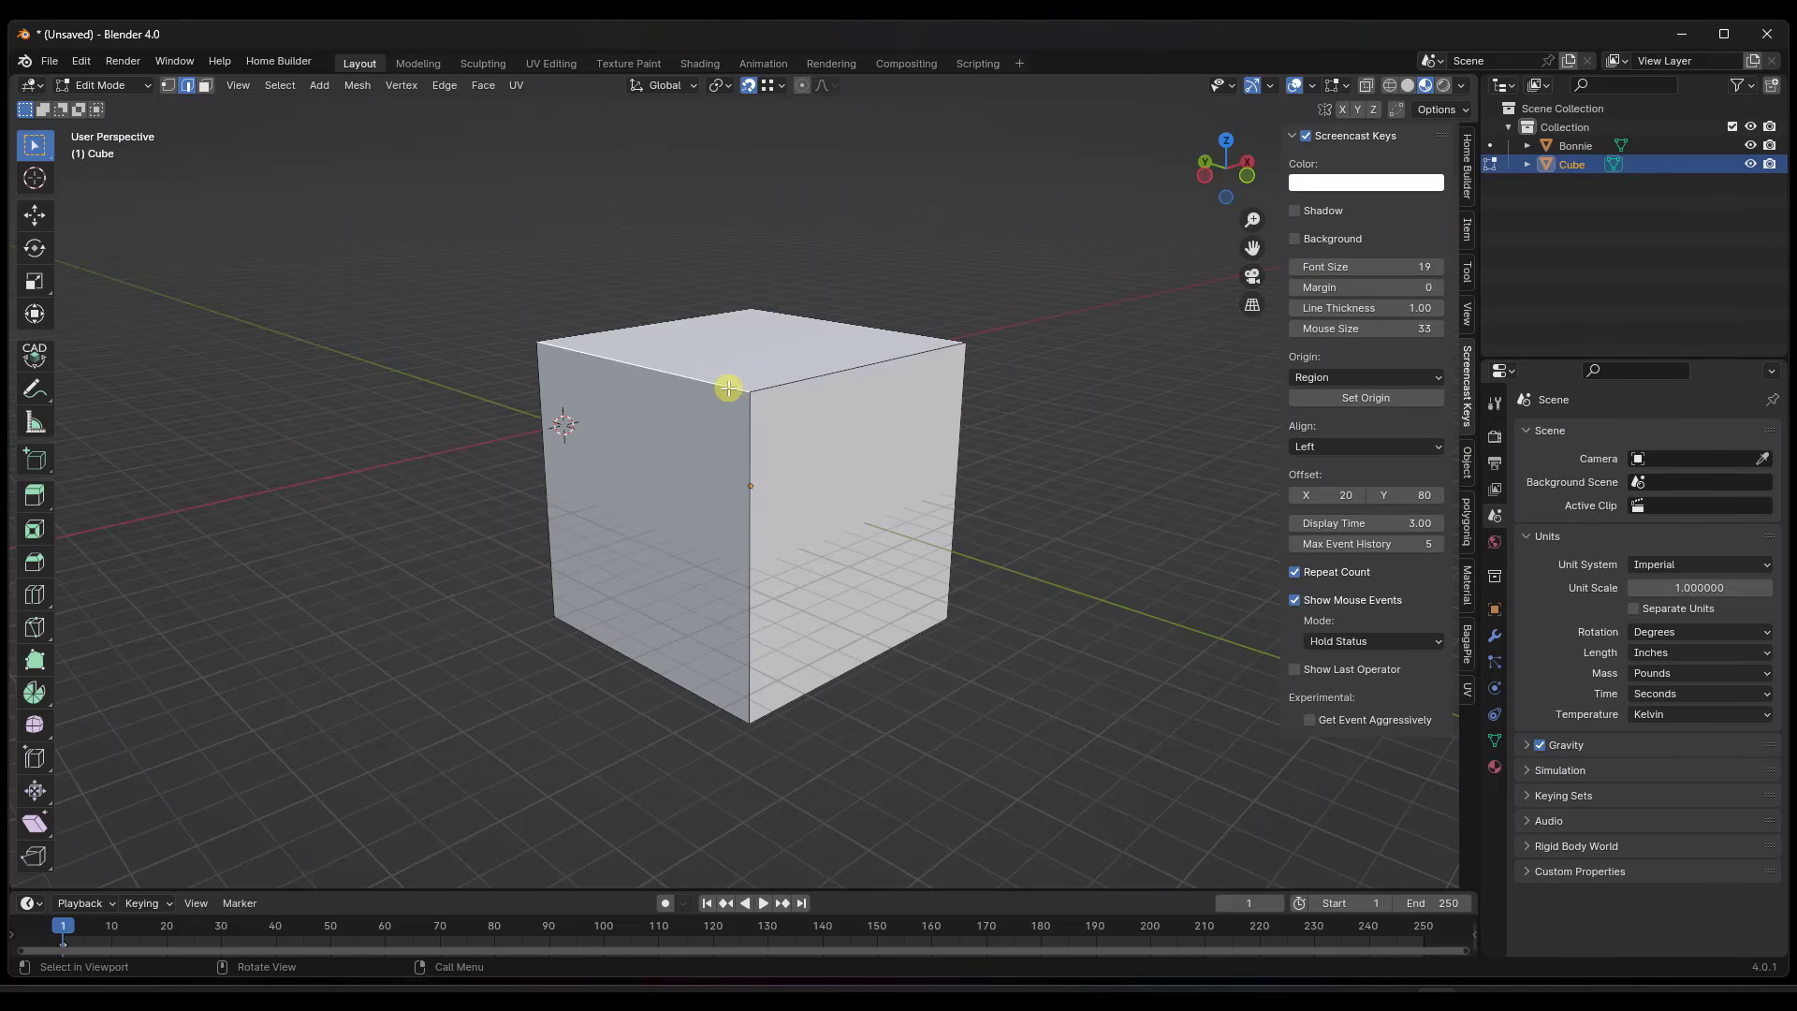
left_click(728, 387)
key("ctrl+b")
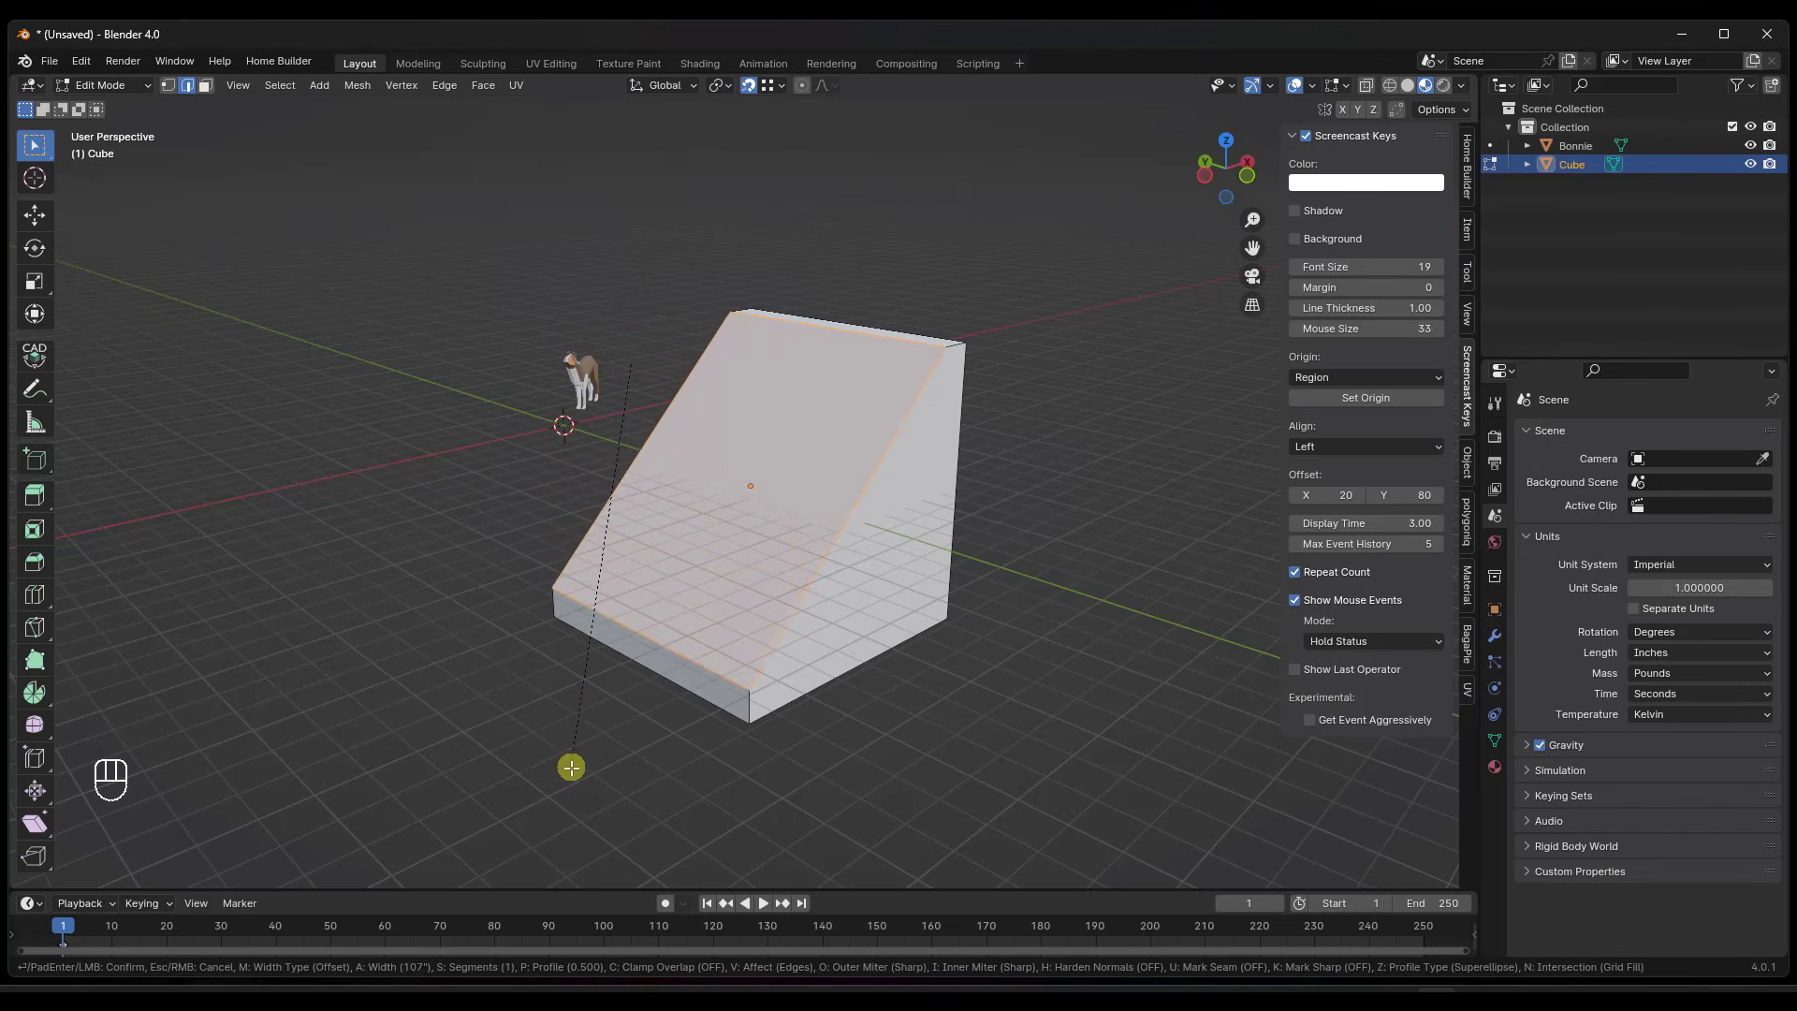
left_click(570, 775)
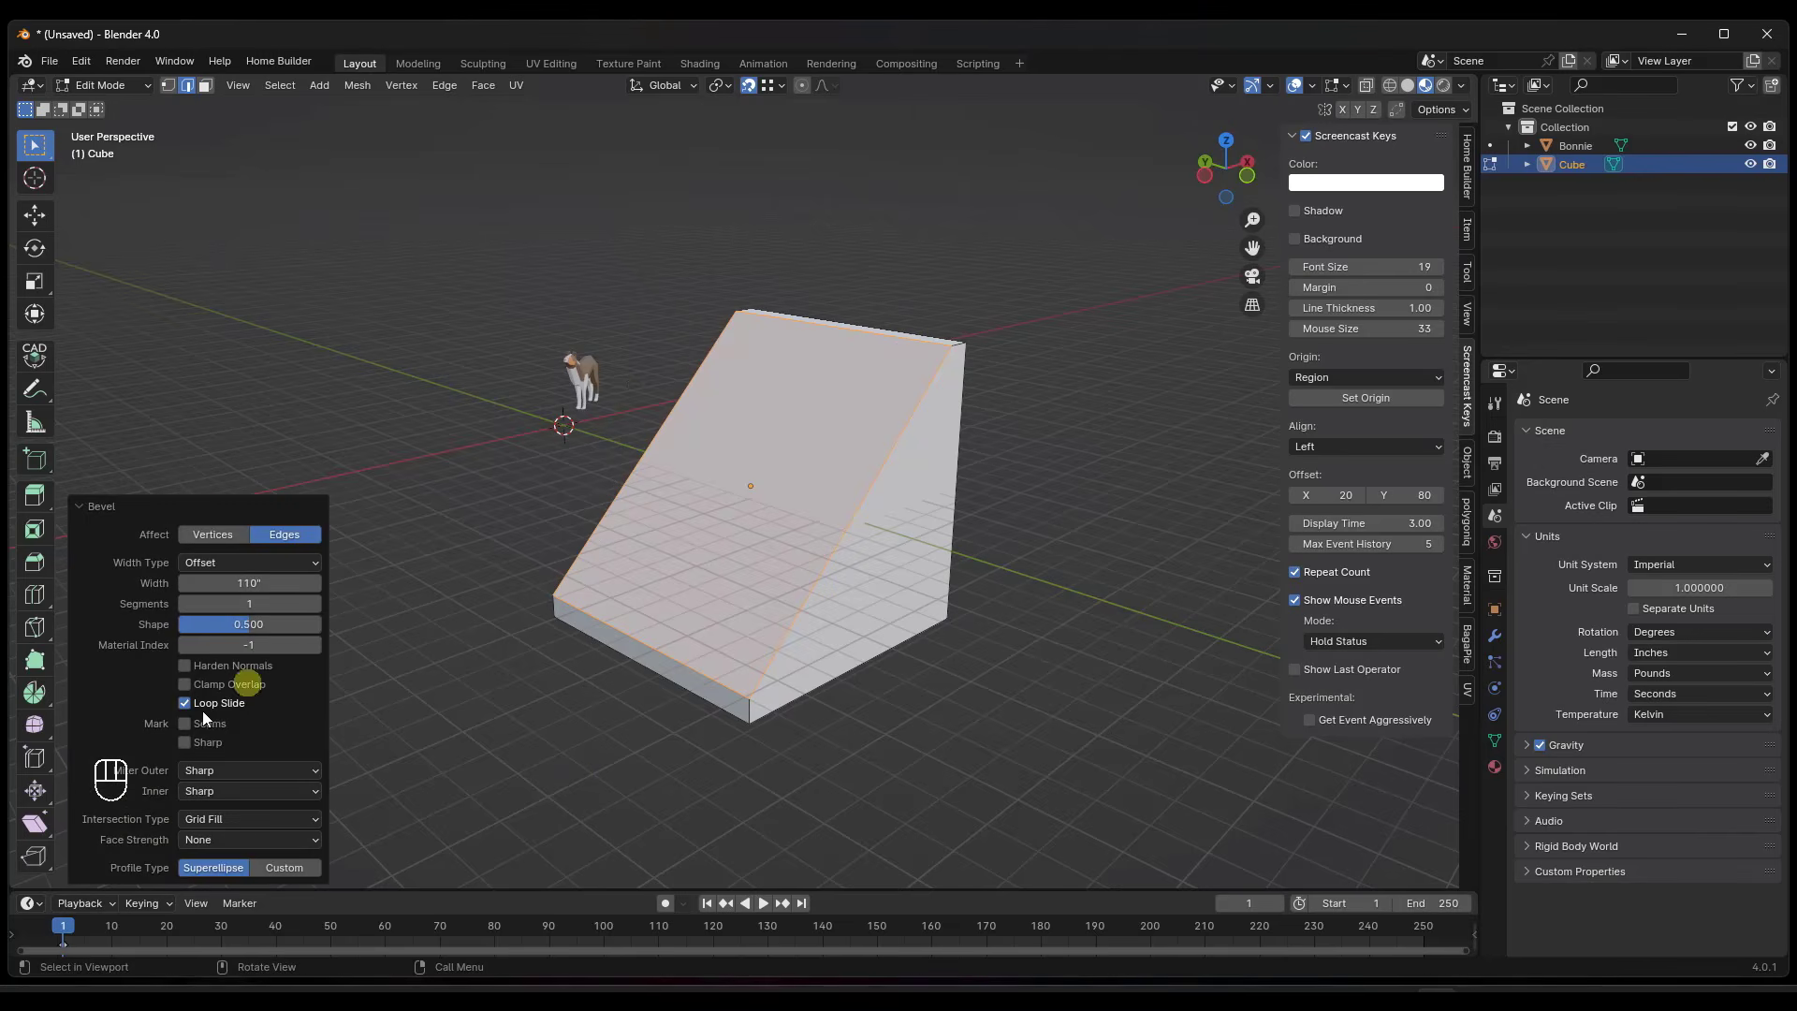
Switch the bevel's profile type to Custom and choose the stair-shaped preset for its curve.
left_click(268, 867)
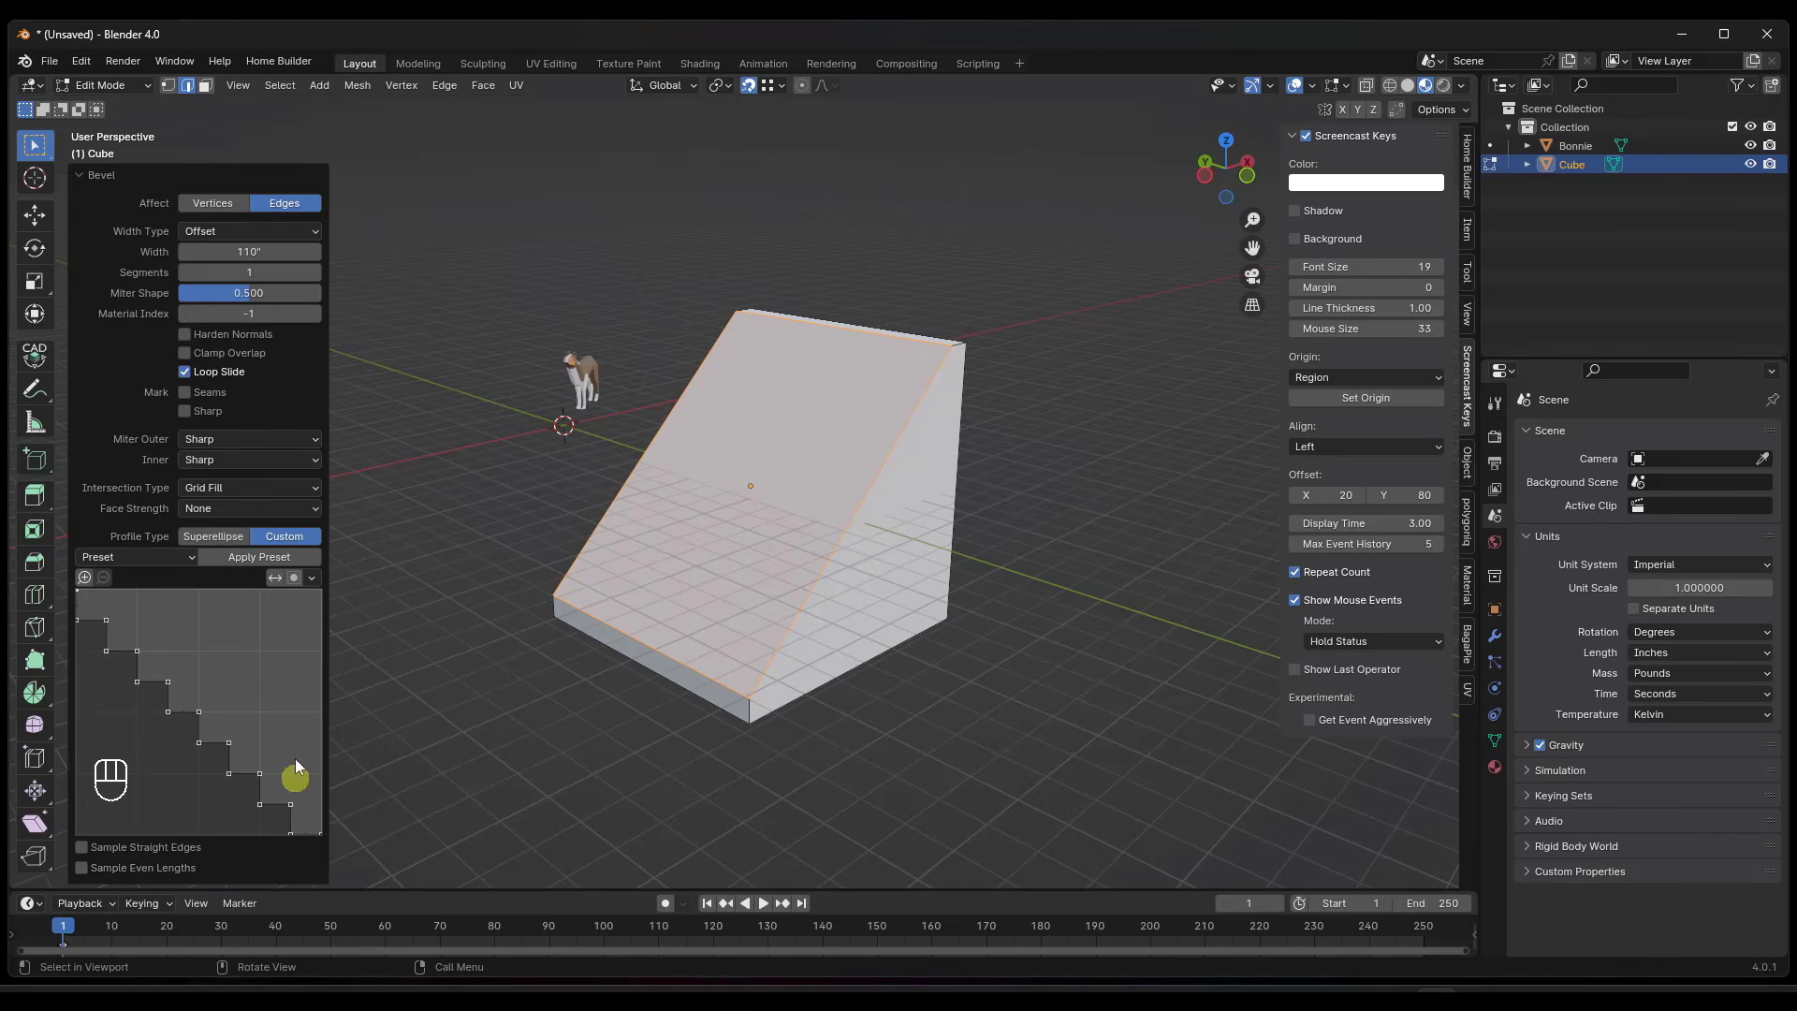
left_click(175, 562)
left_click(131, 653)
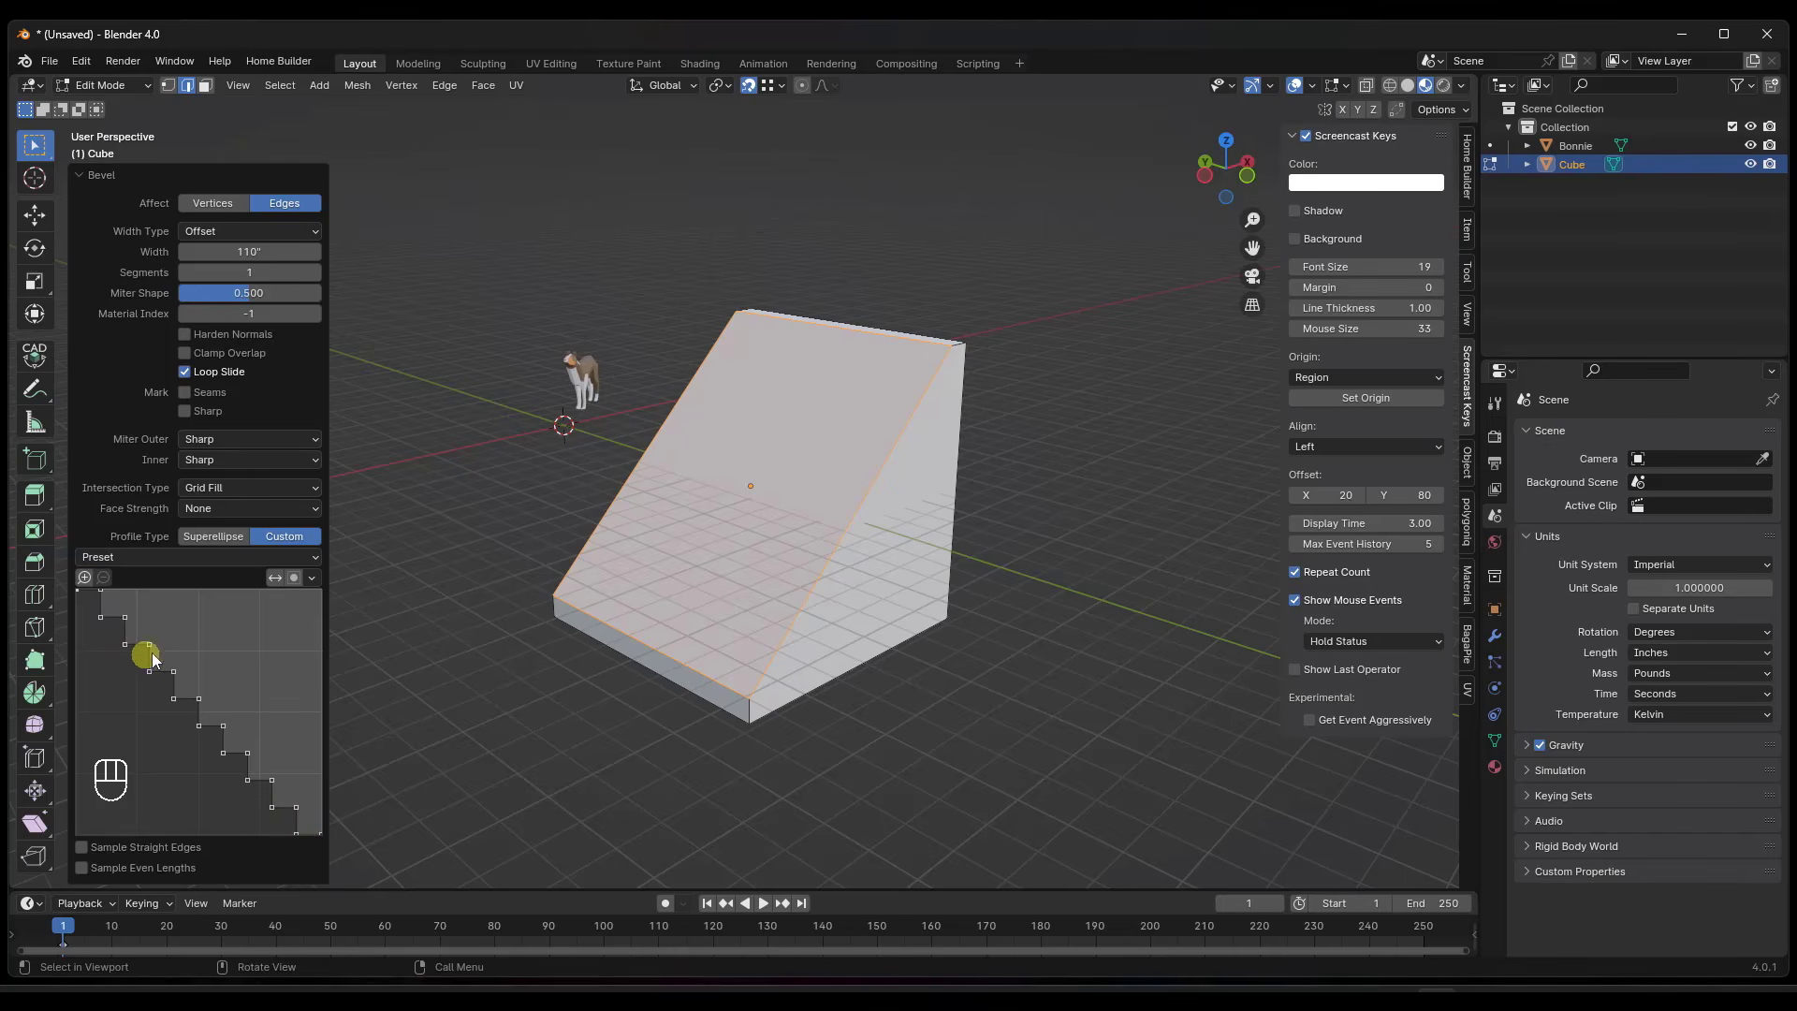
Raise the bevel's segments to 20 to form the stairs.
left_click(315, 272)
left_click(314, 272)
left_click(315, 273)
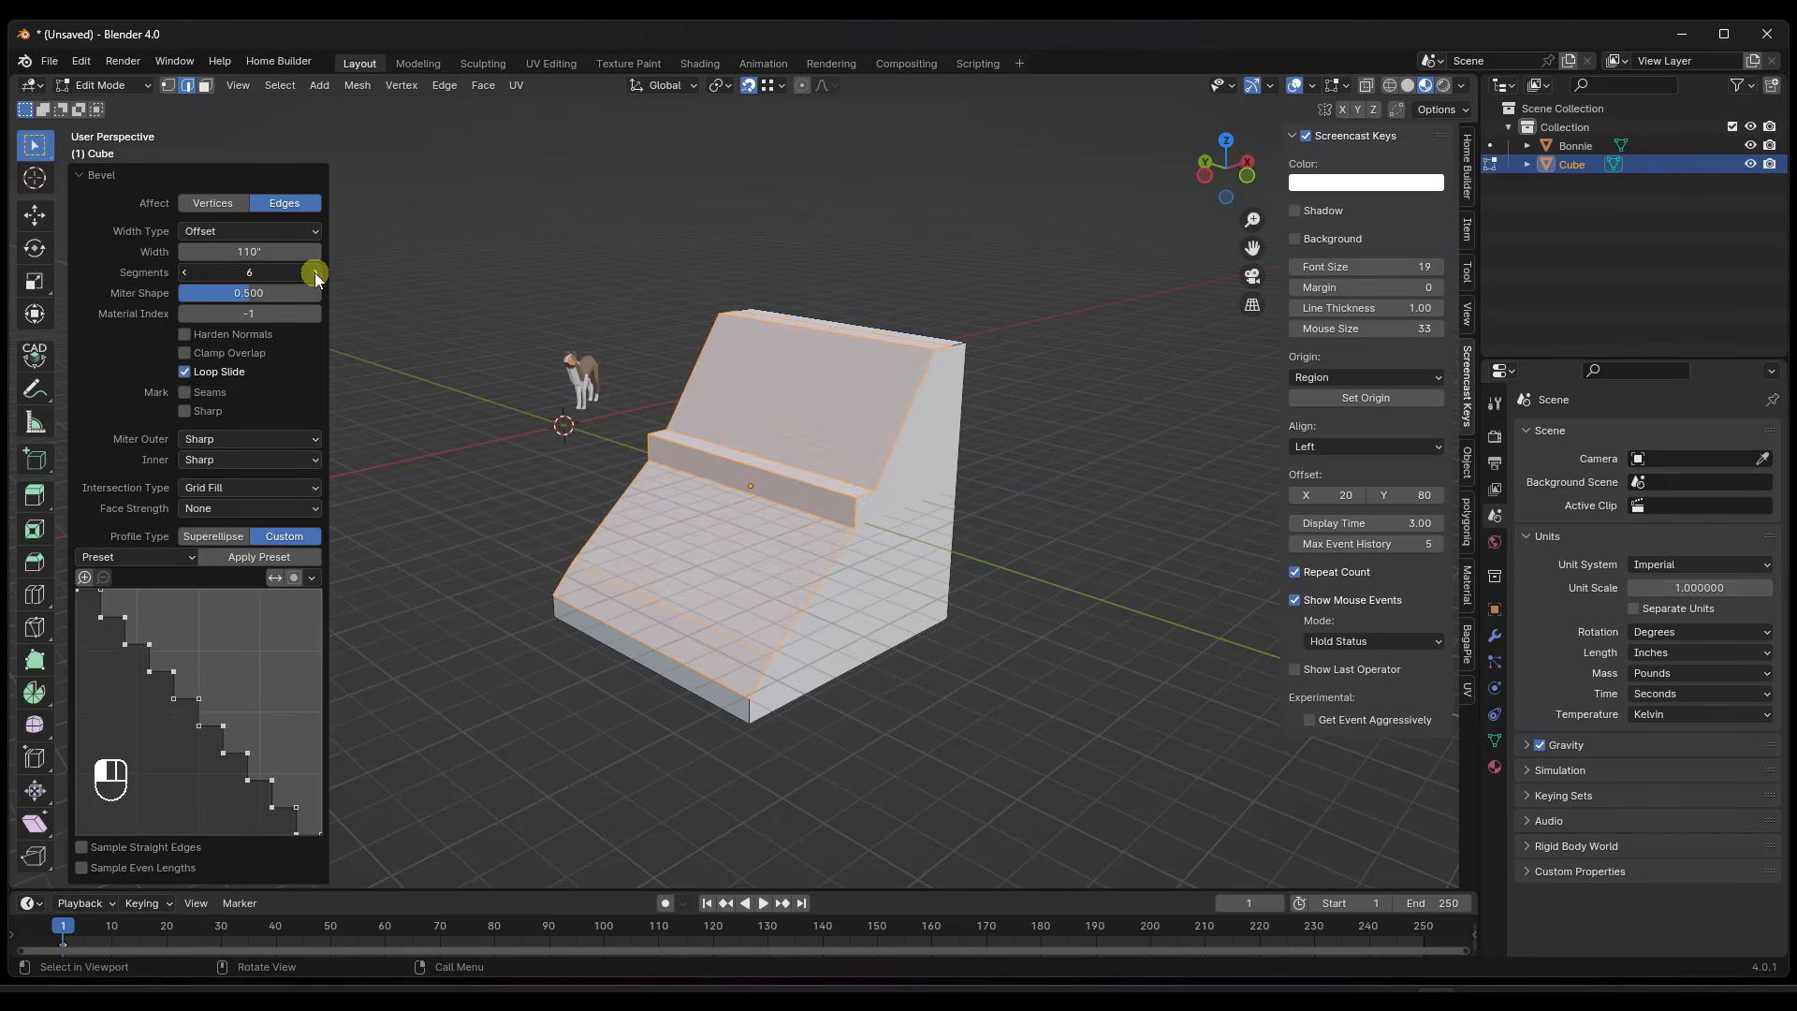
left_click(314, 272)
left_click(315, 272)
left_click(315, 272)
left_click(315, 273)
left_click(315, 273)
left_click(315, 272)
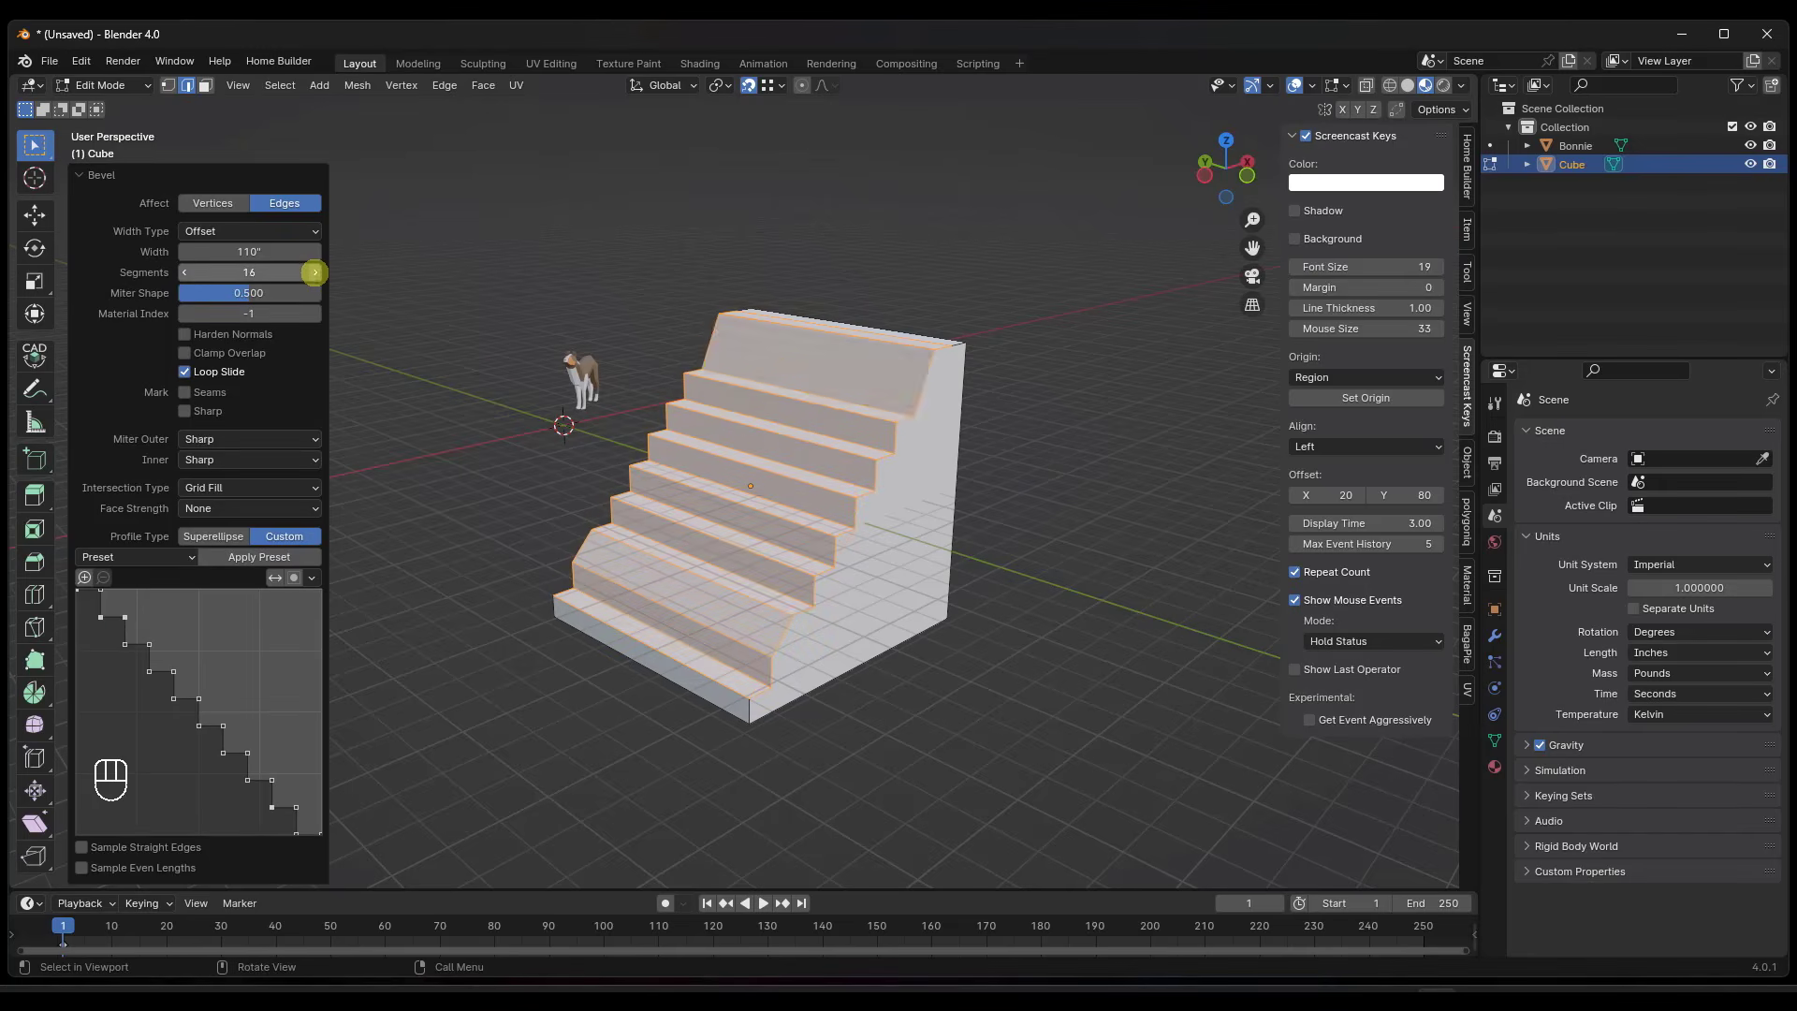
left_click(314, 272)
left_click(314, 272)
left_click(315, 272)
left_click(314, 272)
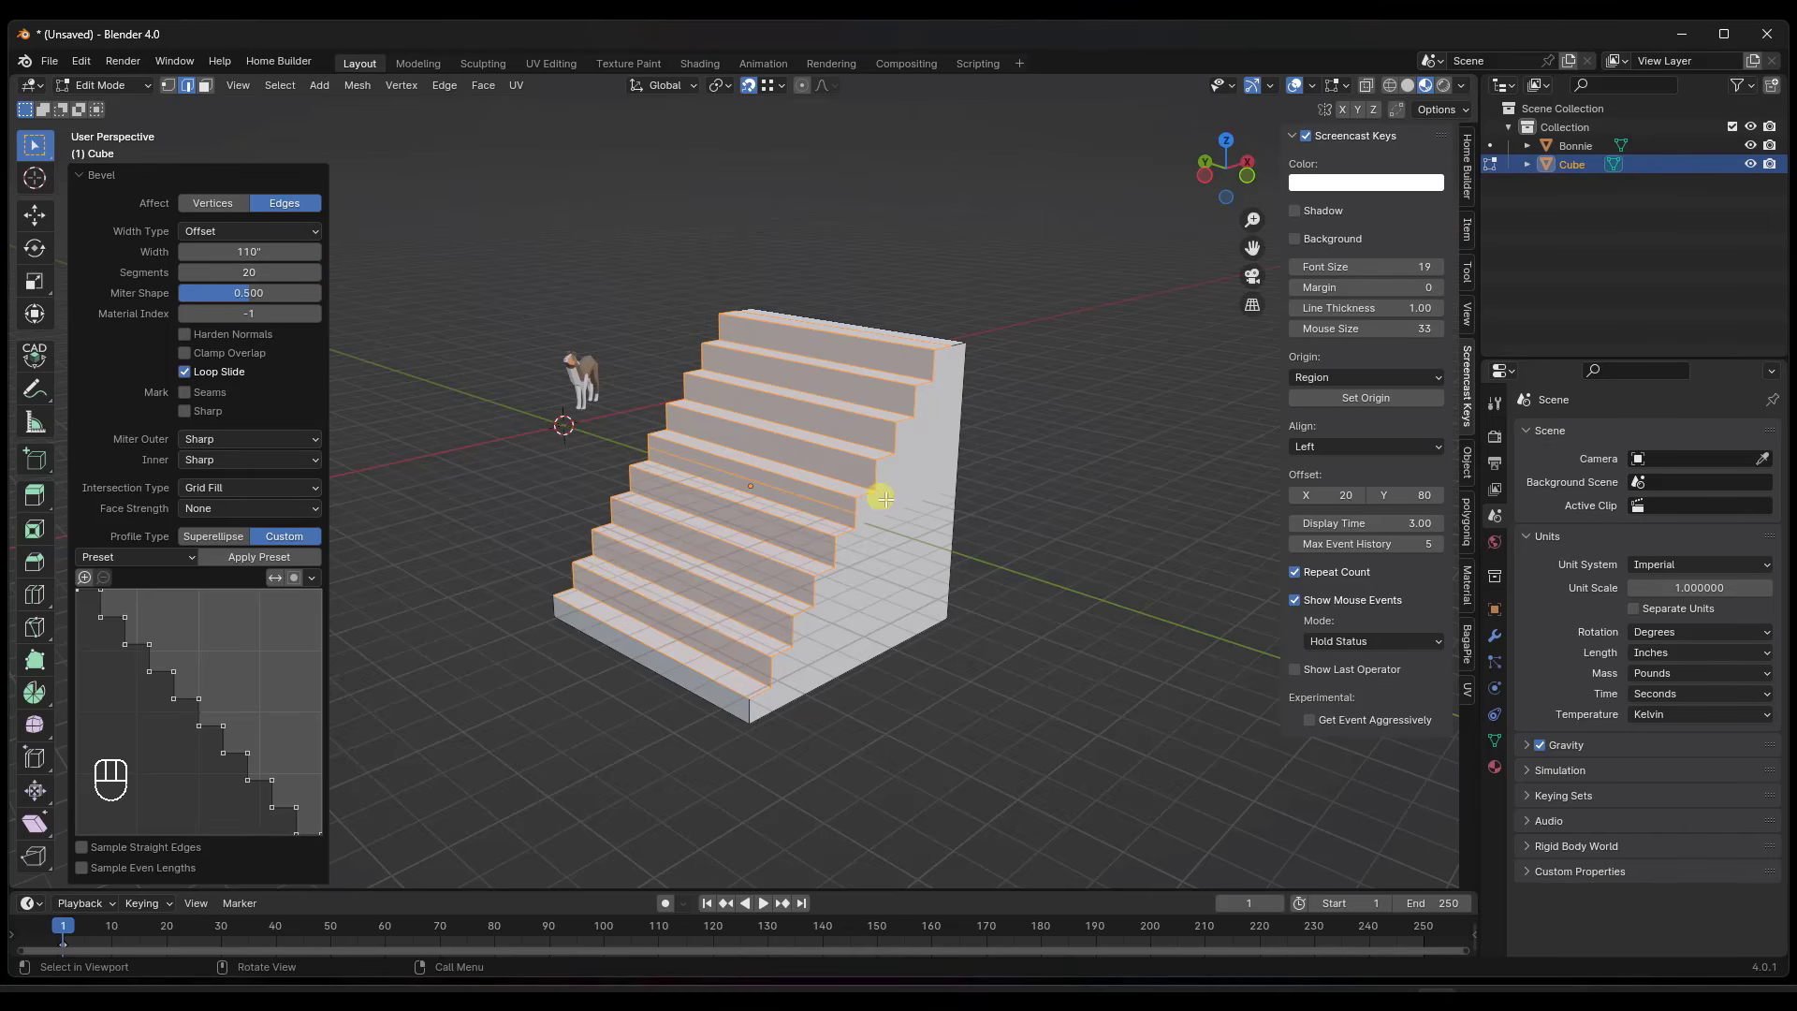
Increase the stair bevel's width to 115 inches, checking the steps from the side.
left_click_drag(248, 252, 248, 265)
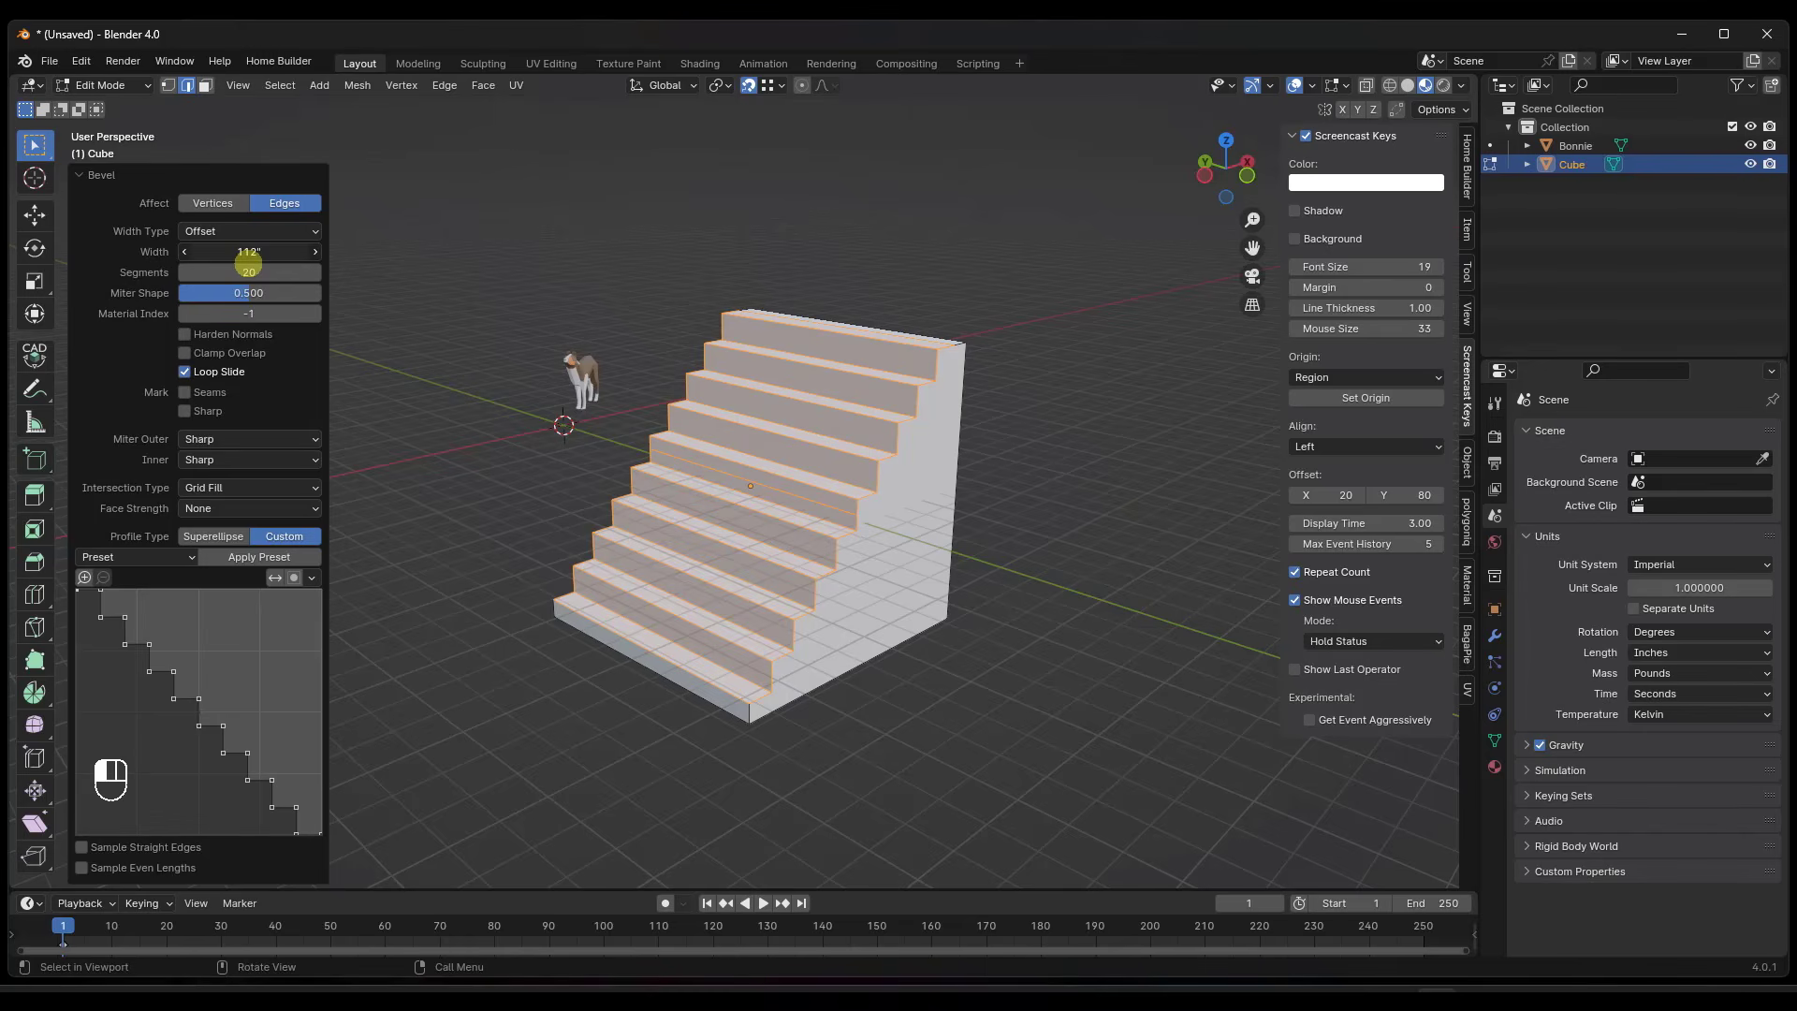
middle_click_drag(907, 618, 761, 485)
scroll(836, 522, "up", 5)
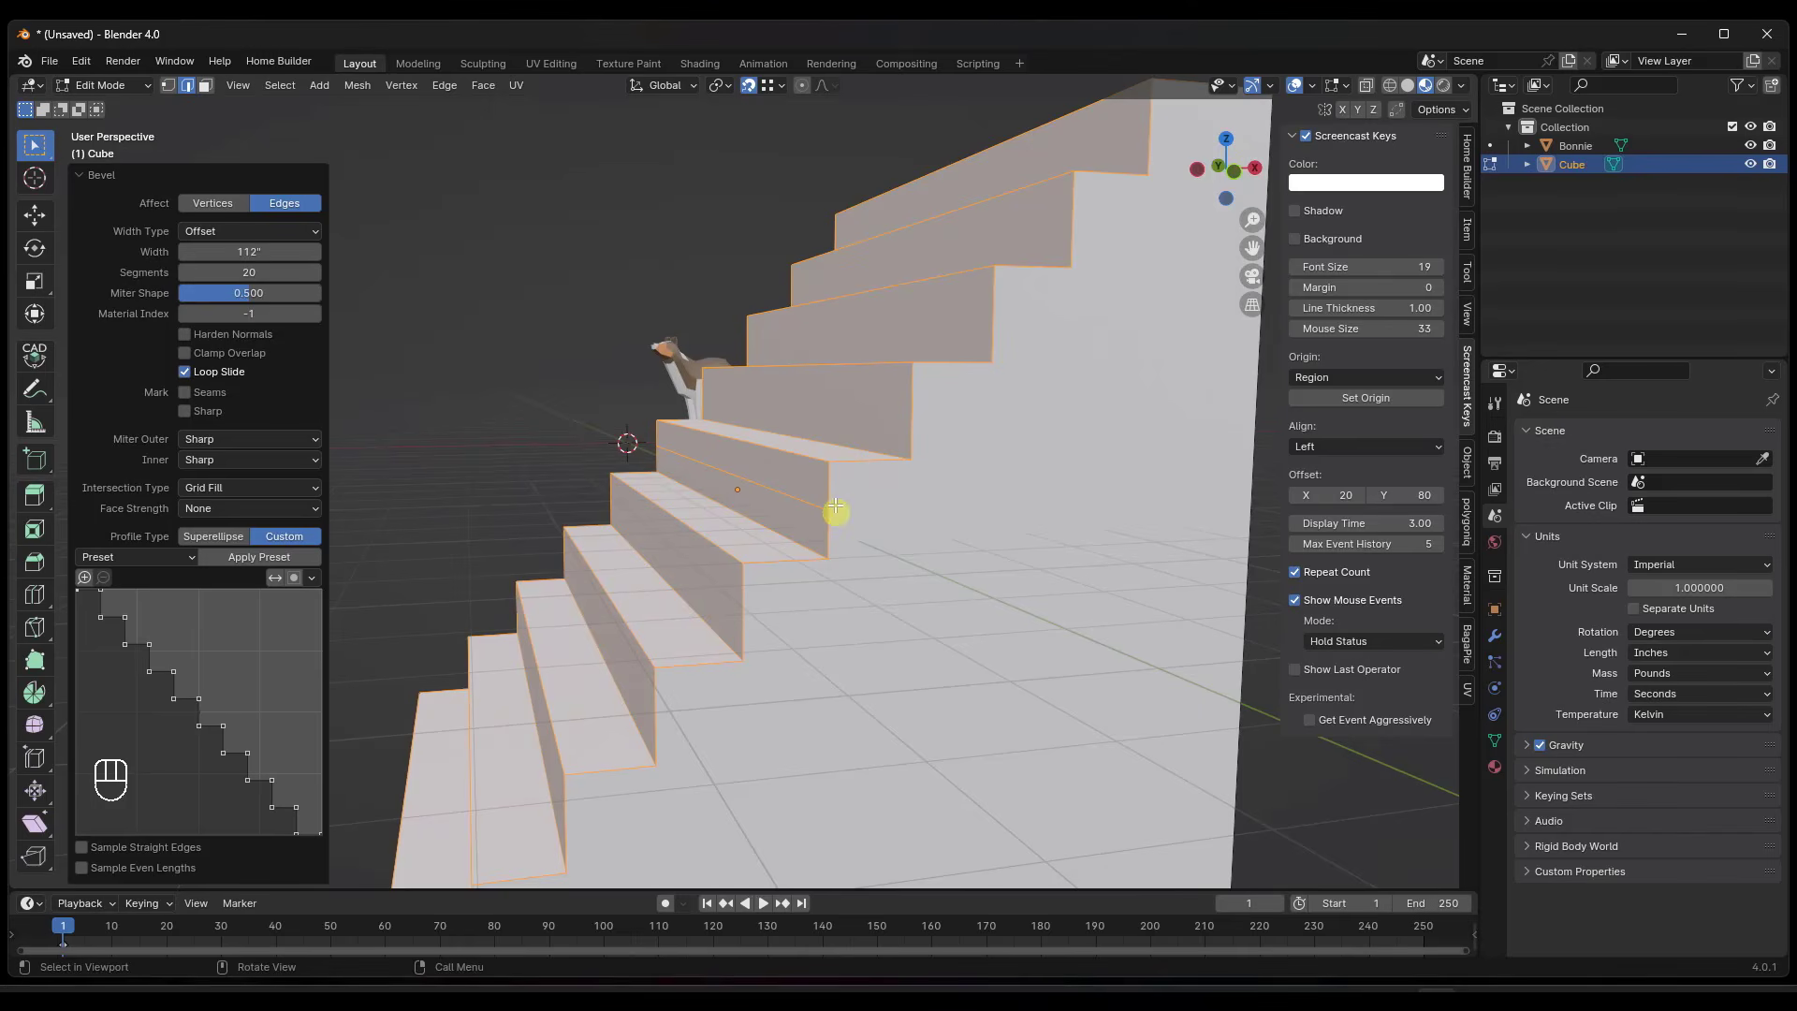
scroll(915, 495, "down", 4)
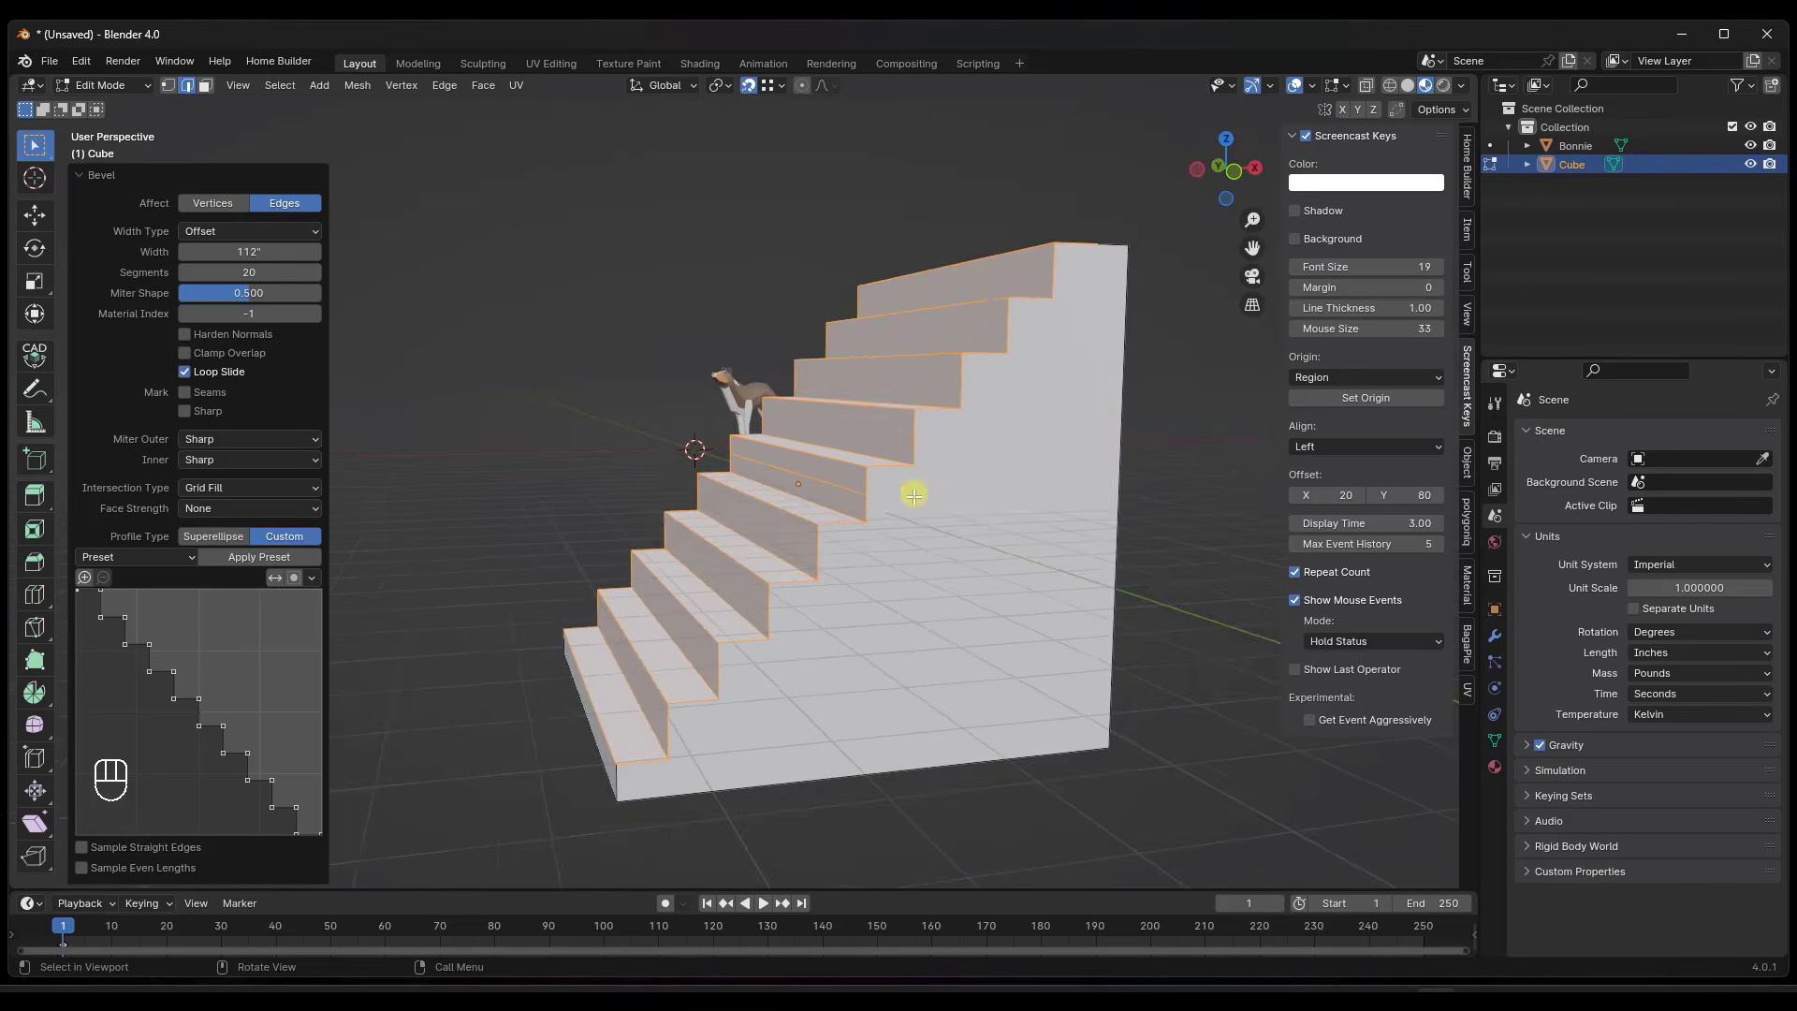
middle_click_drag(915, 495, 1003, 511)
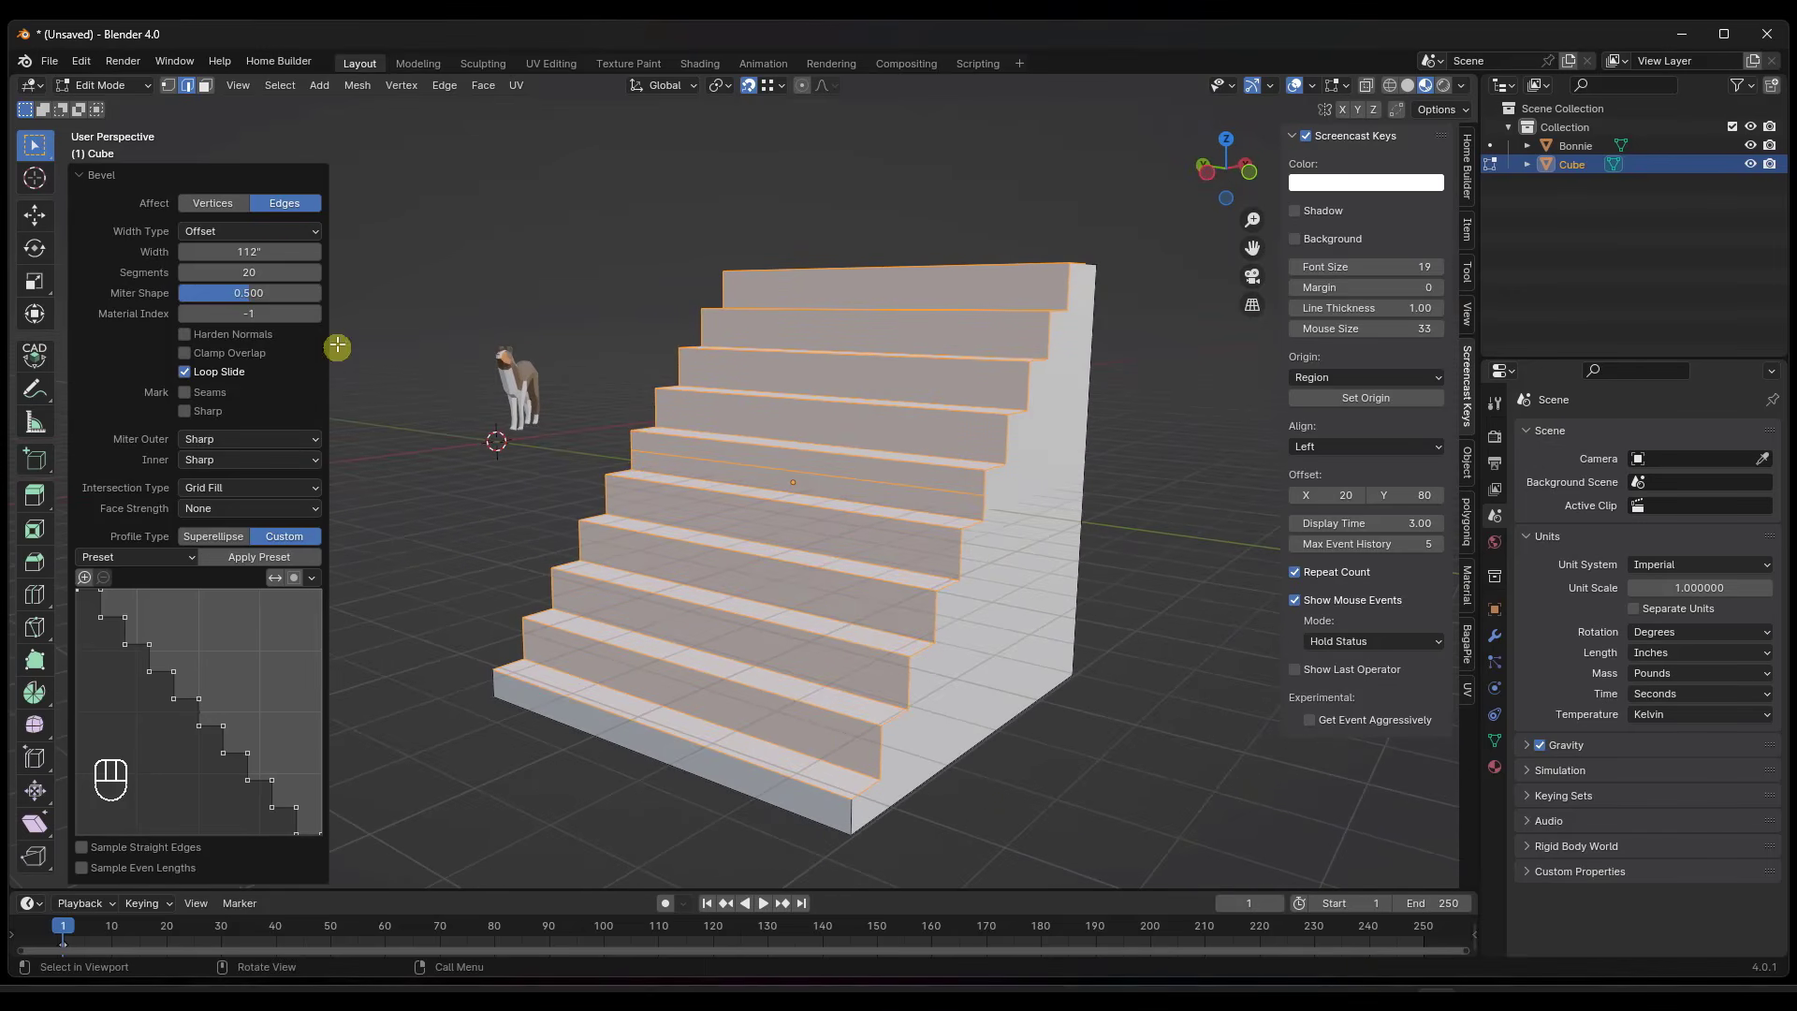
left_click_drag(272, 253, 261, 288)
Select the staircase's side face and move it inward along Y to roughly halve the stair width.
scroll(760, 435, "down", 3)
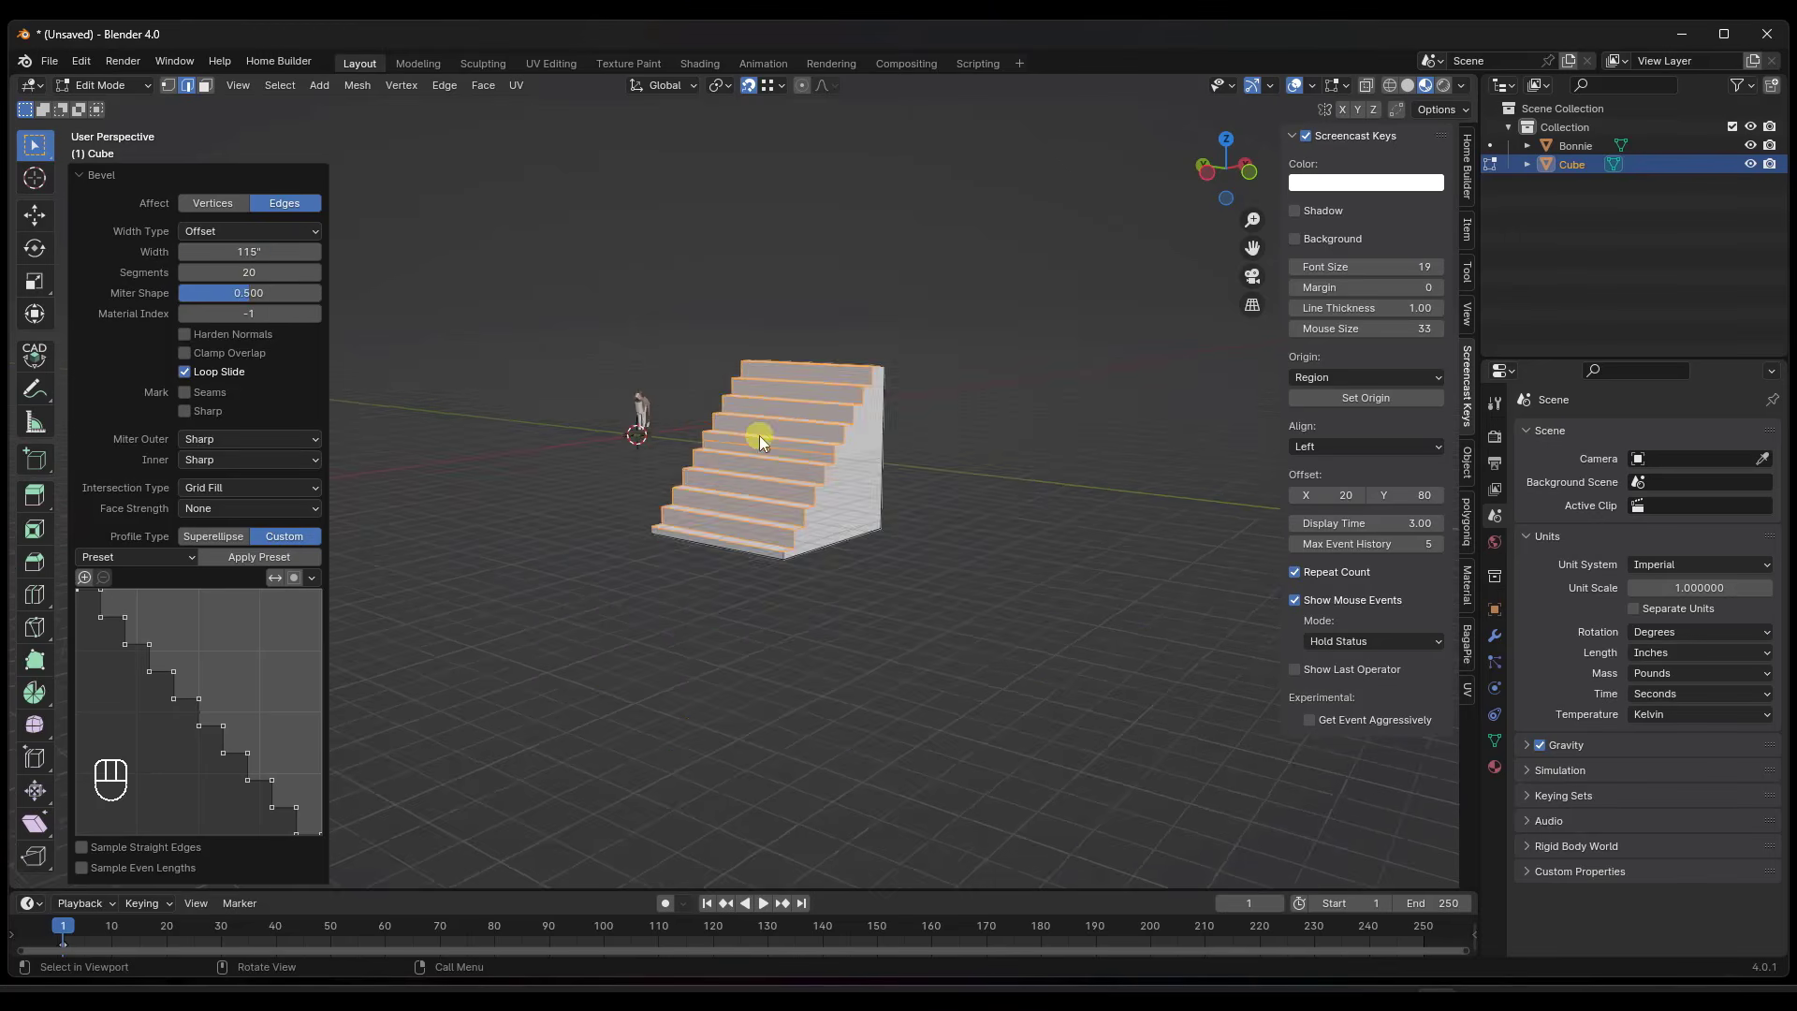
middle_click_drag(760, 435, 819, 462)
scroll(803, 451, "down", 3)
key("3")
scroll(822, 471, "up", 5)
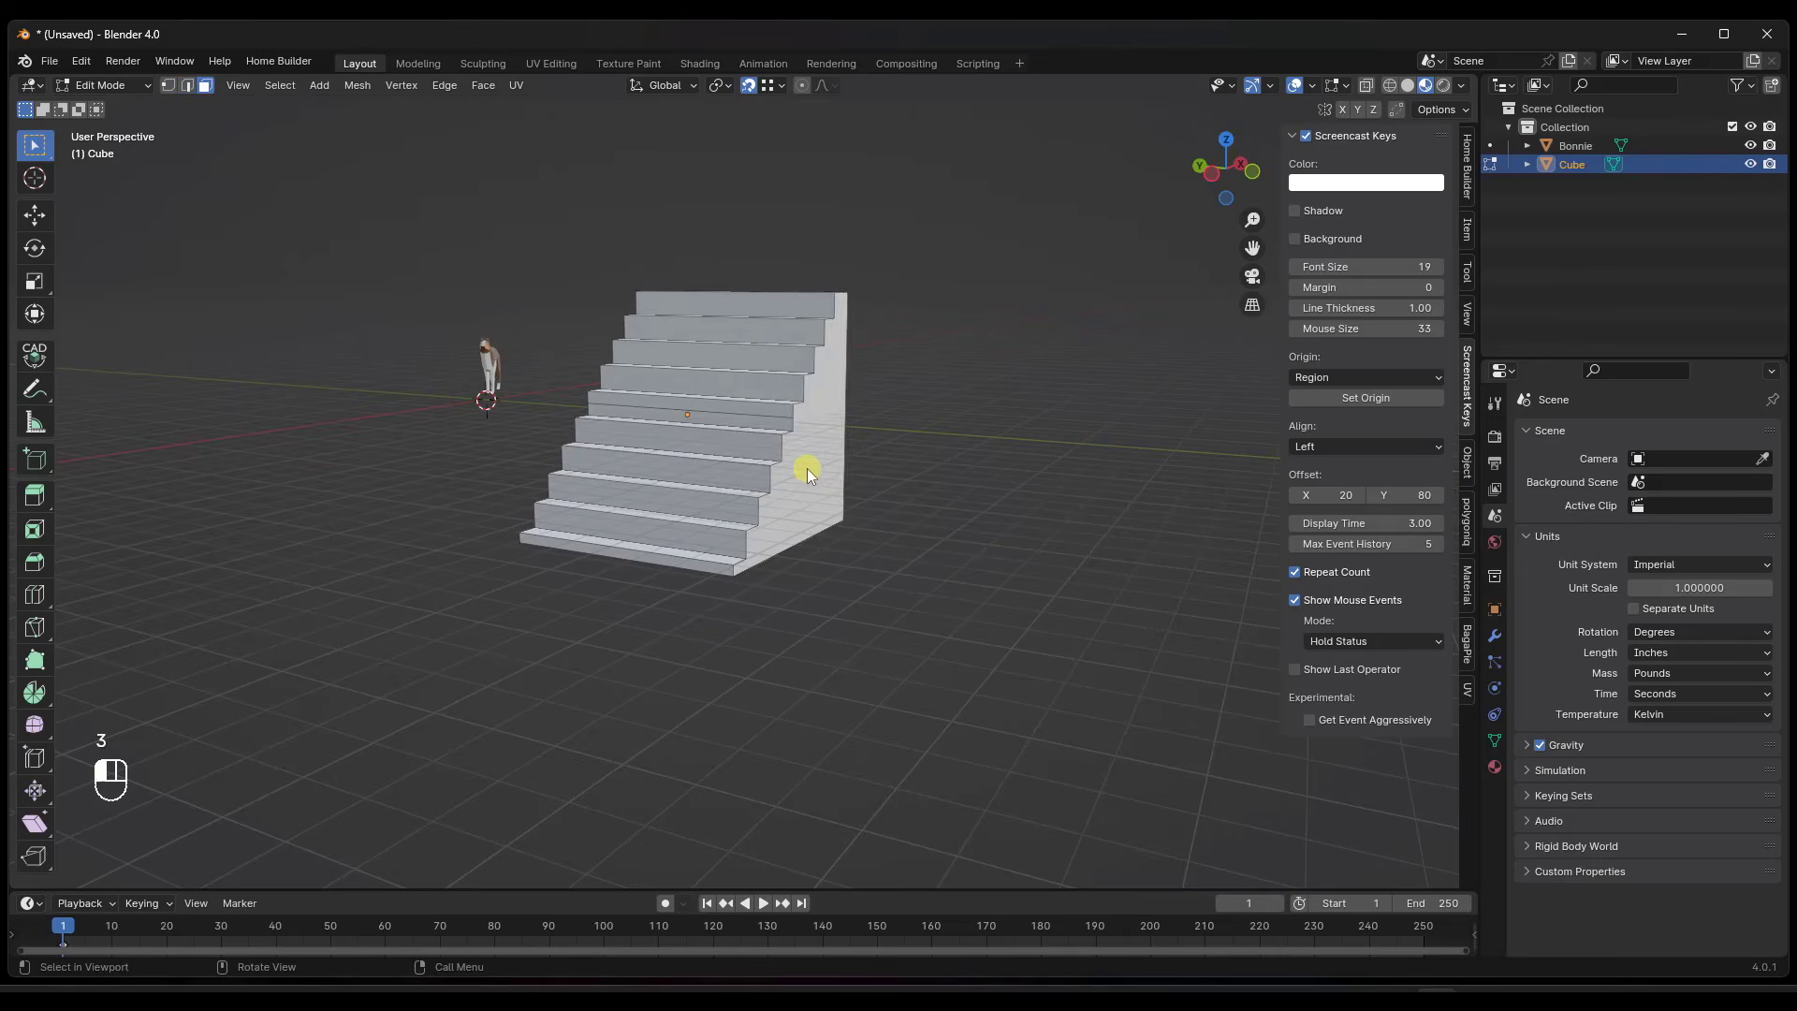
left_click(806, 468)
scroll(808, 456, "up", 3)
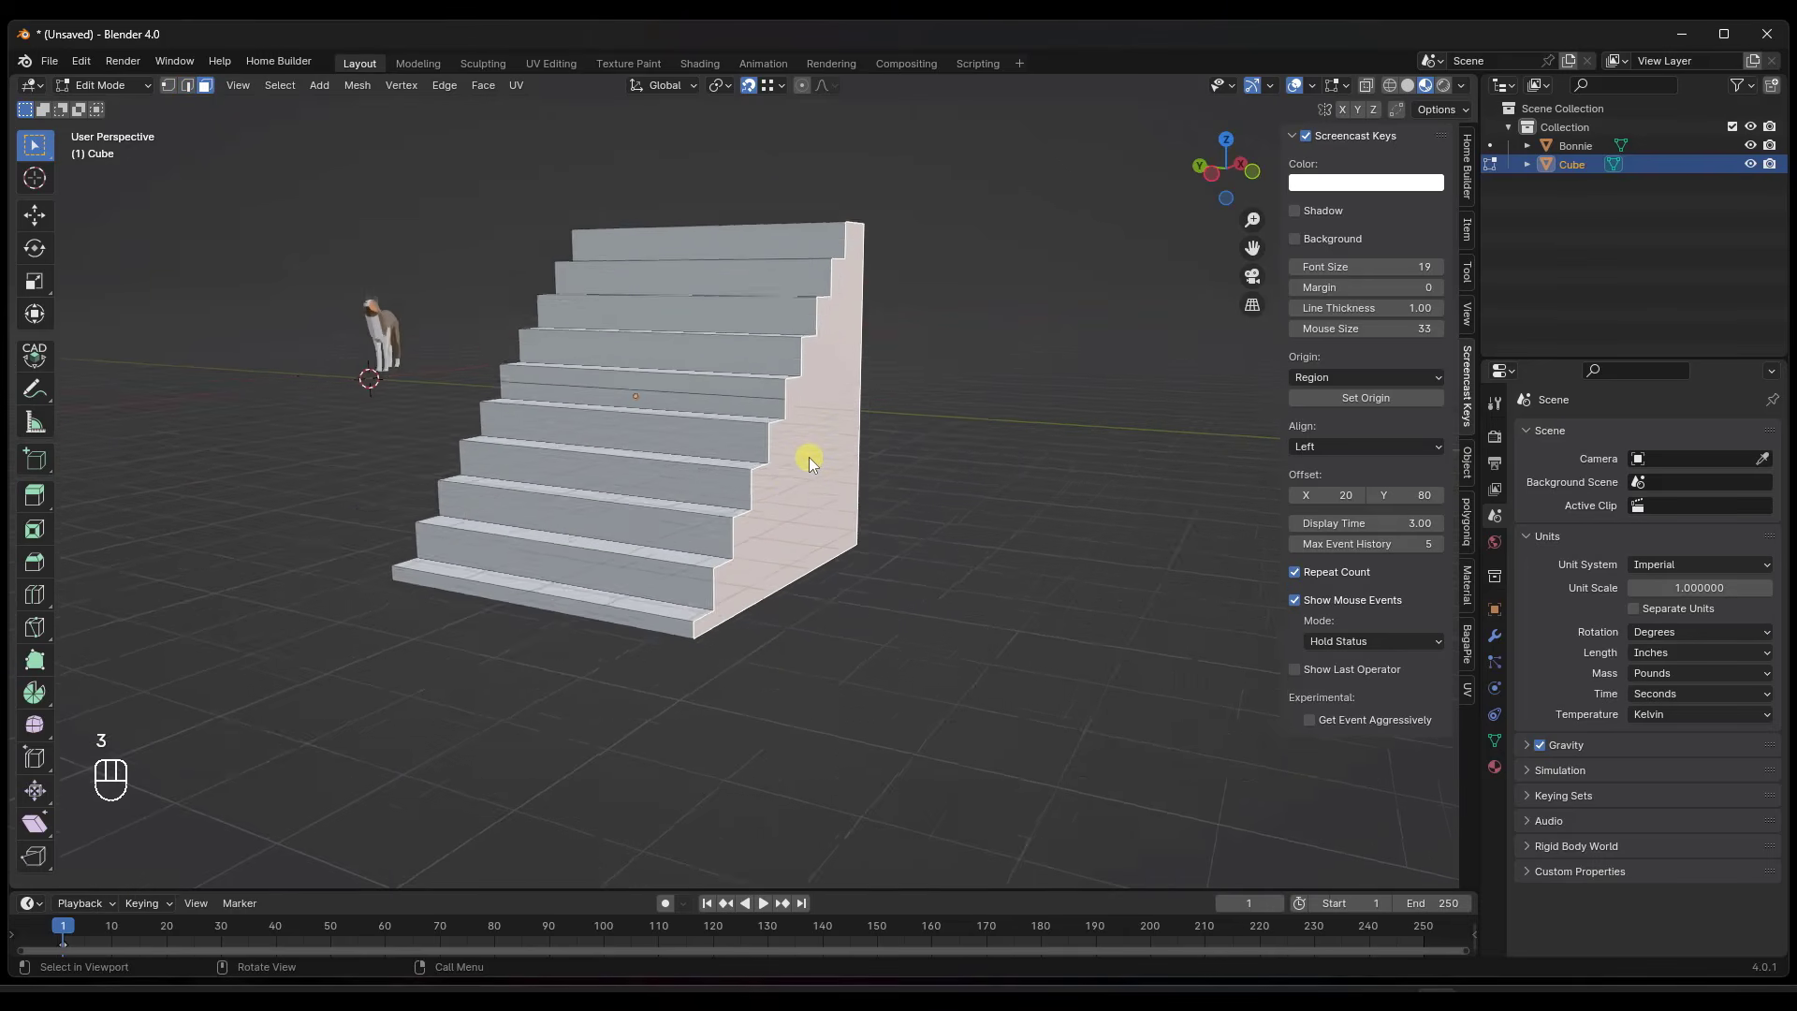
key("g")
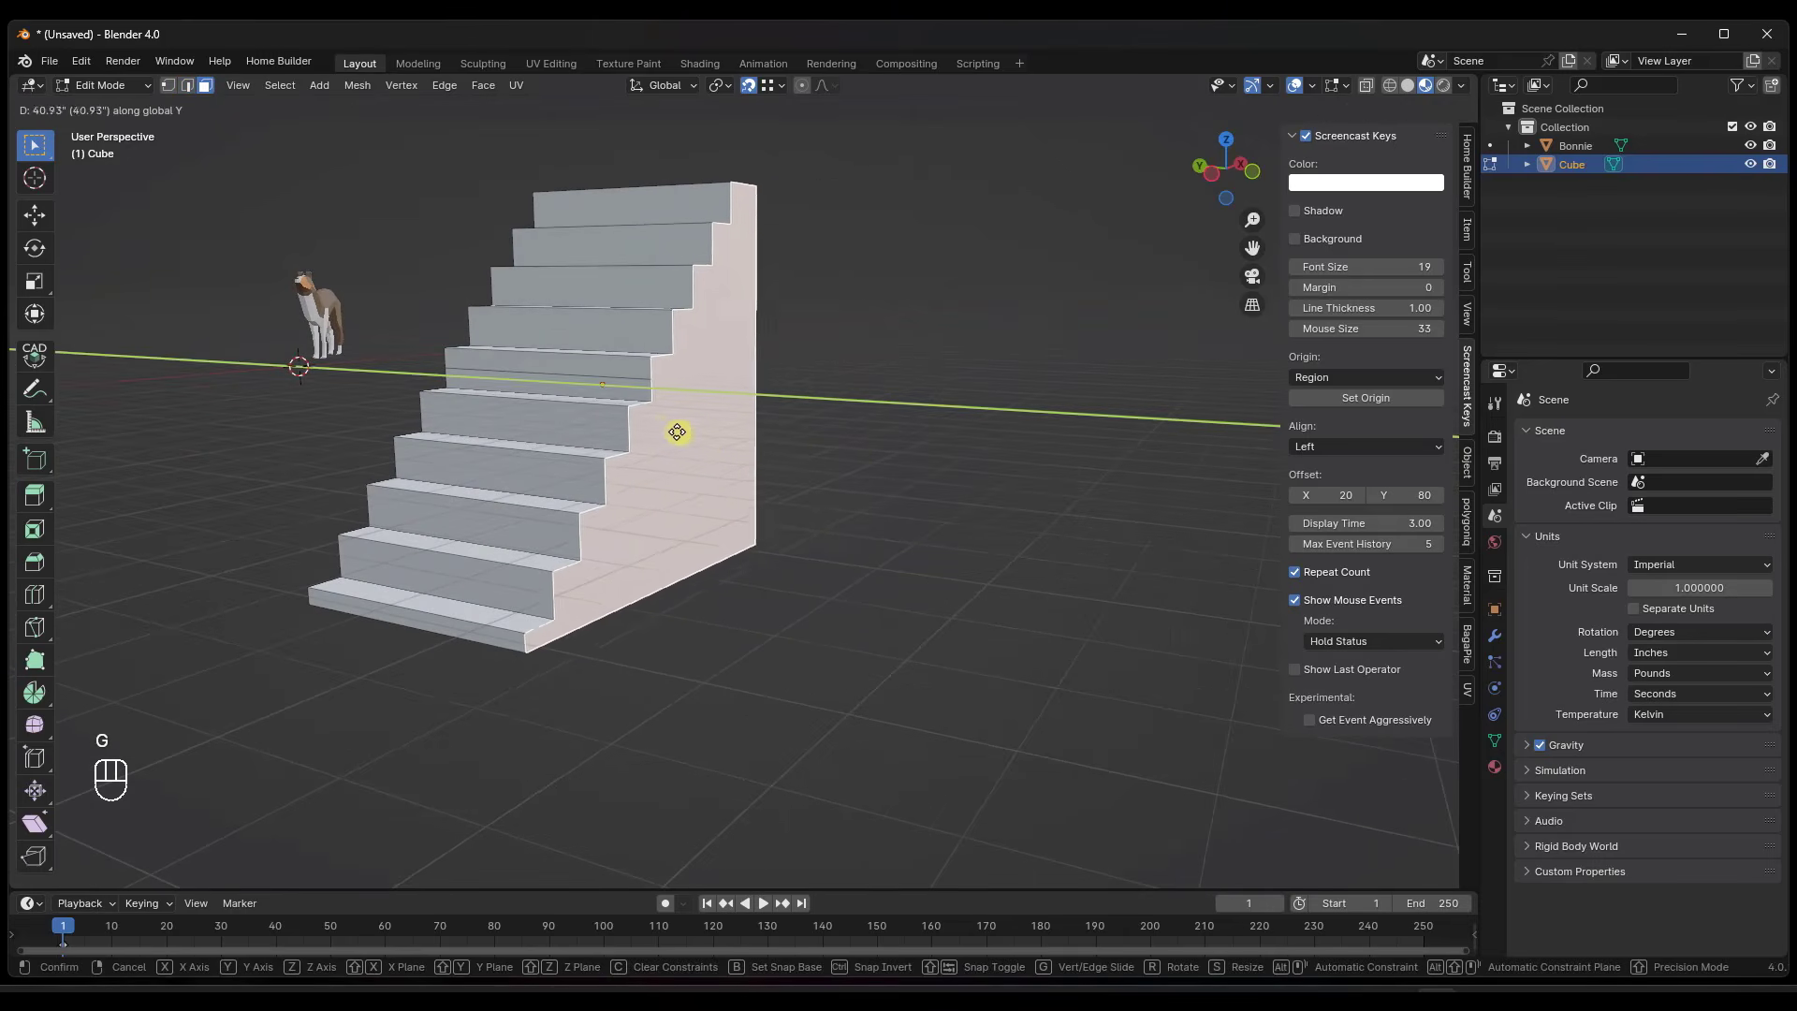
left_click(626, 424)
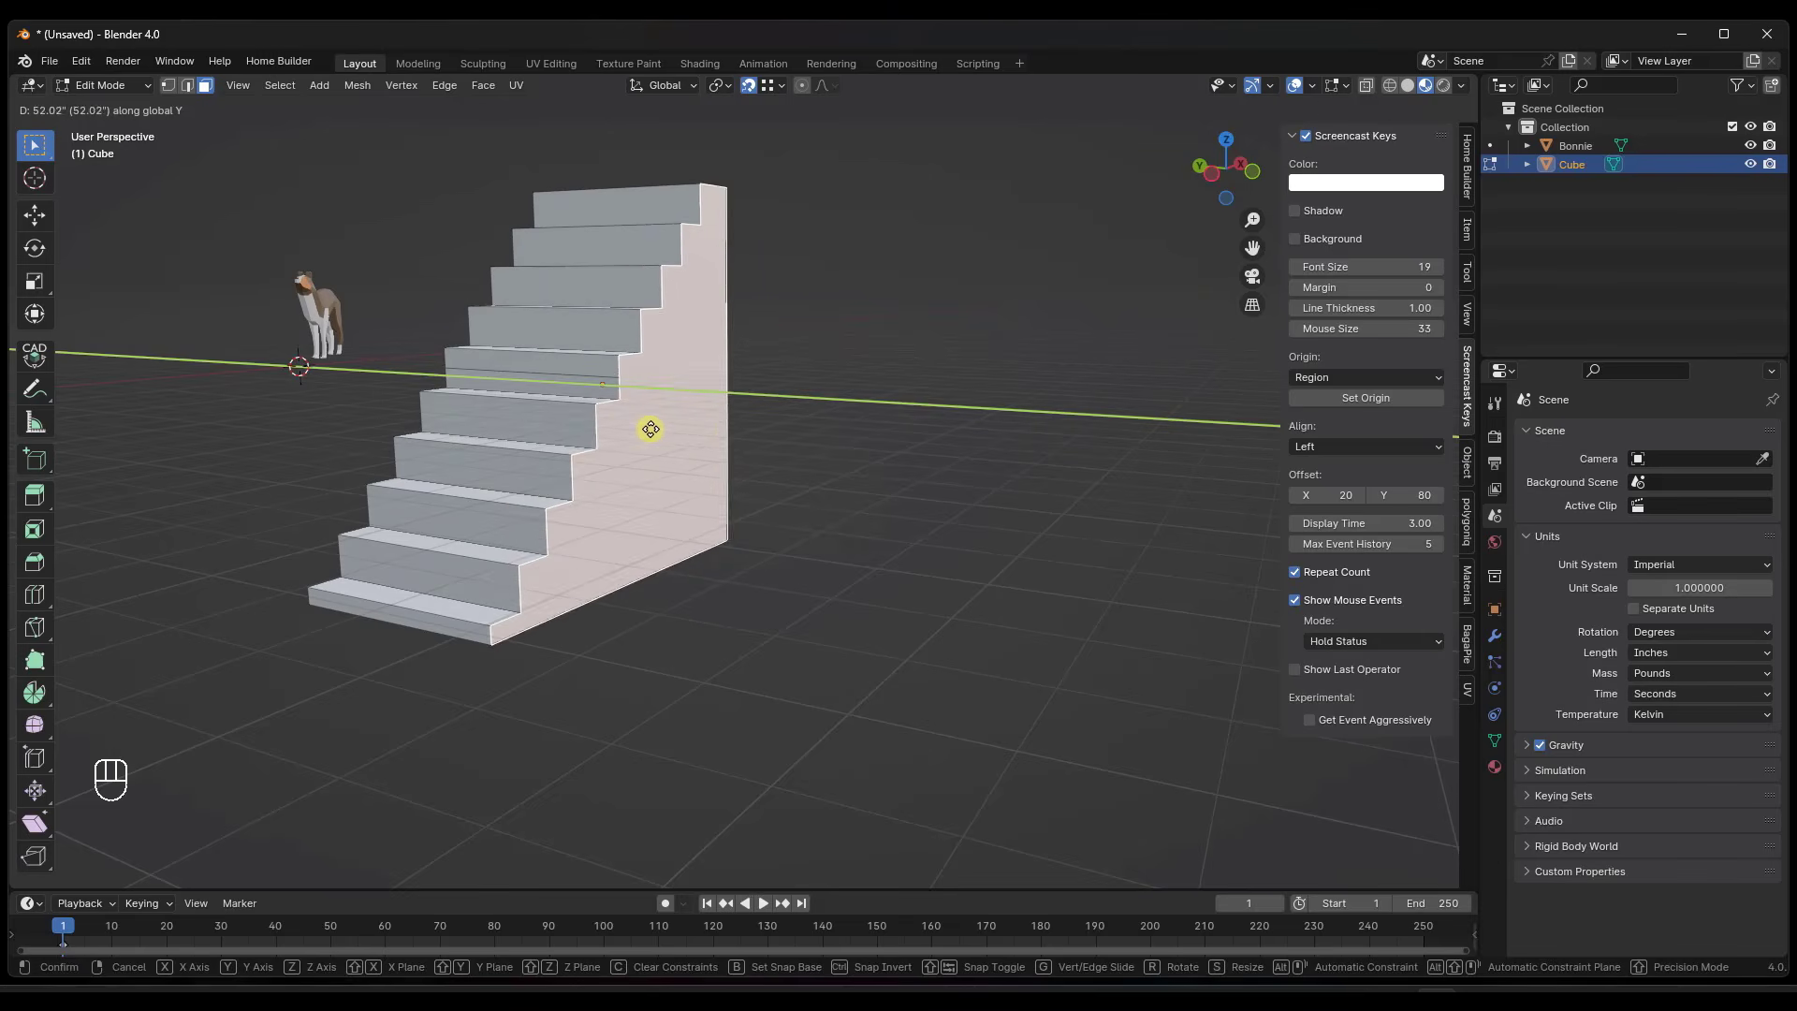
Return to Object Mode, duplicate the staircase and place the copy beside the original.
scroll(664, 421, "down", 3)
key("Tab")
scroll(612, 418, "down", 3)
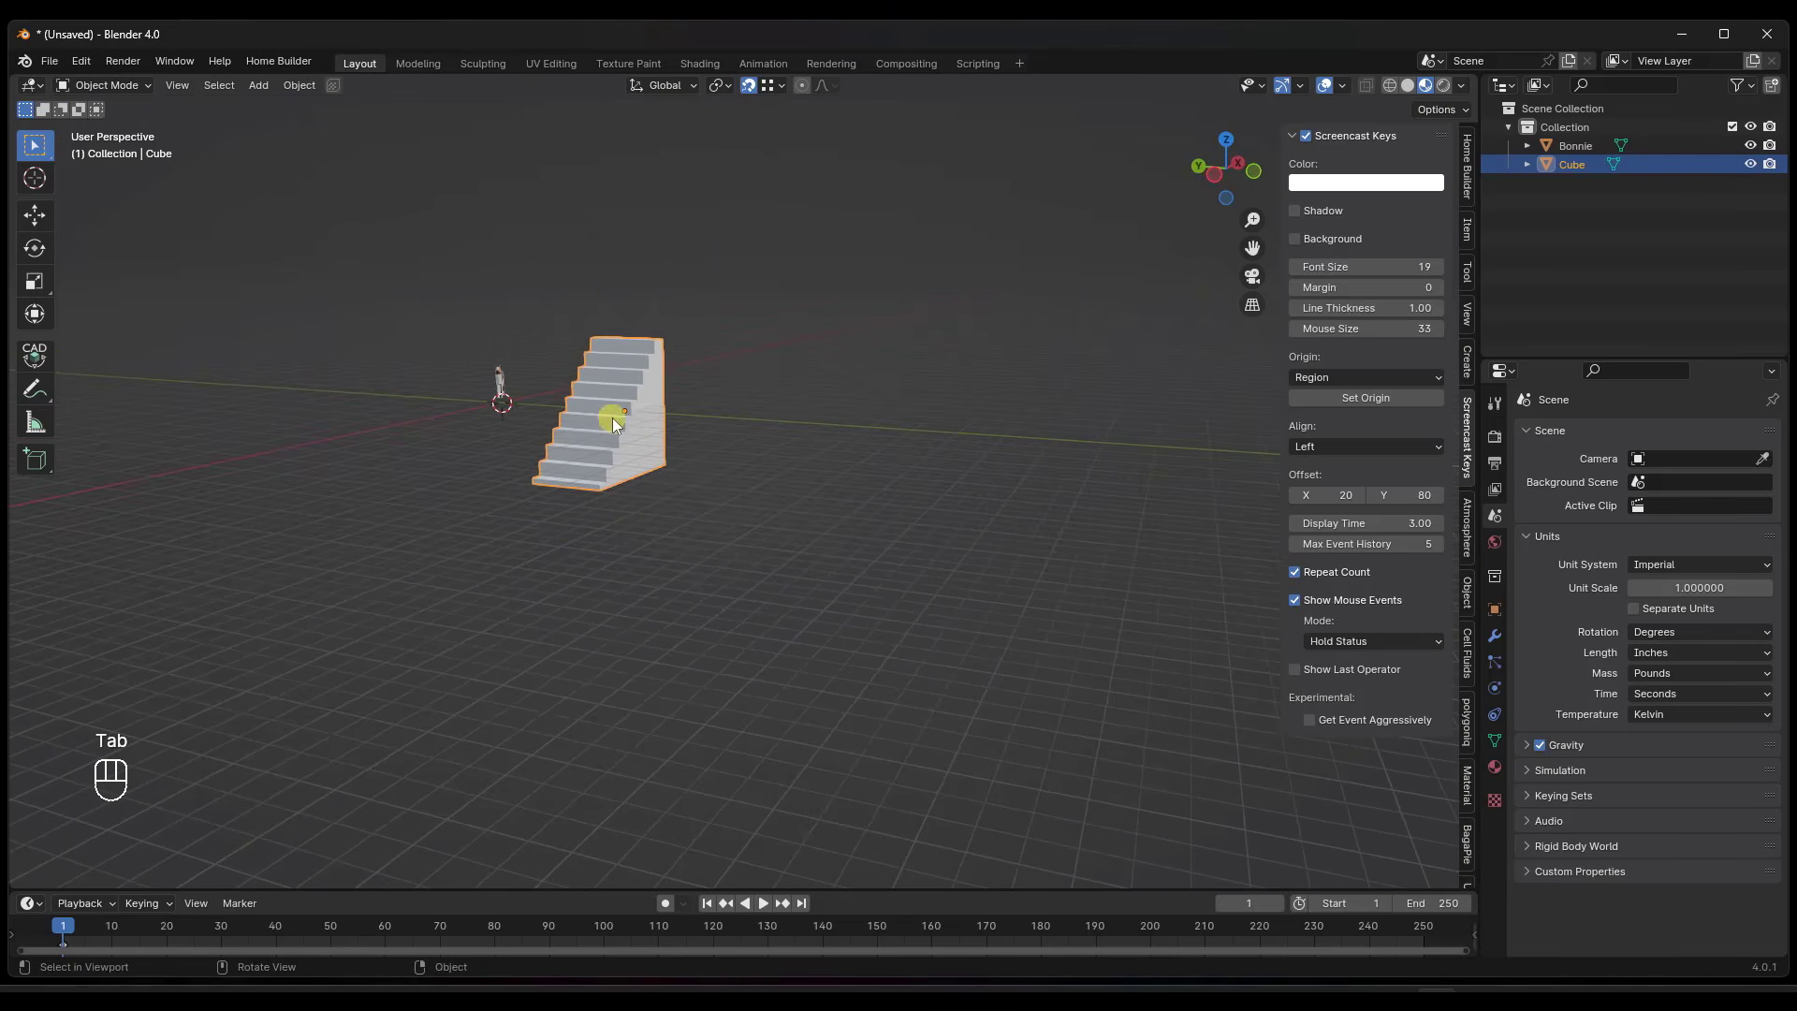
middle_click_drag(644, 417, 661, 432)
key("shift+d")
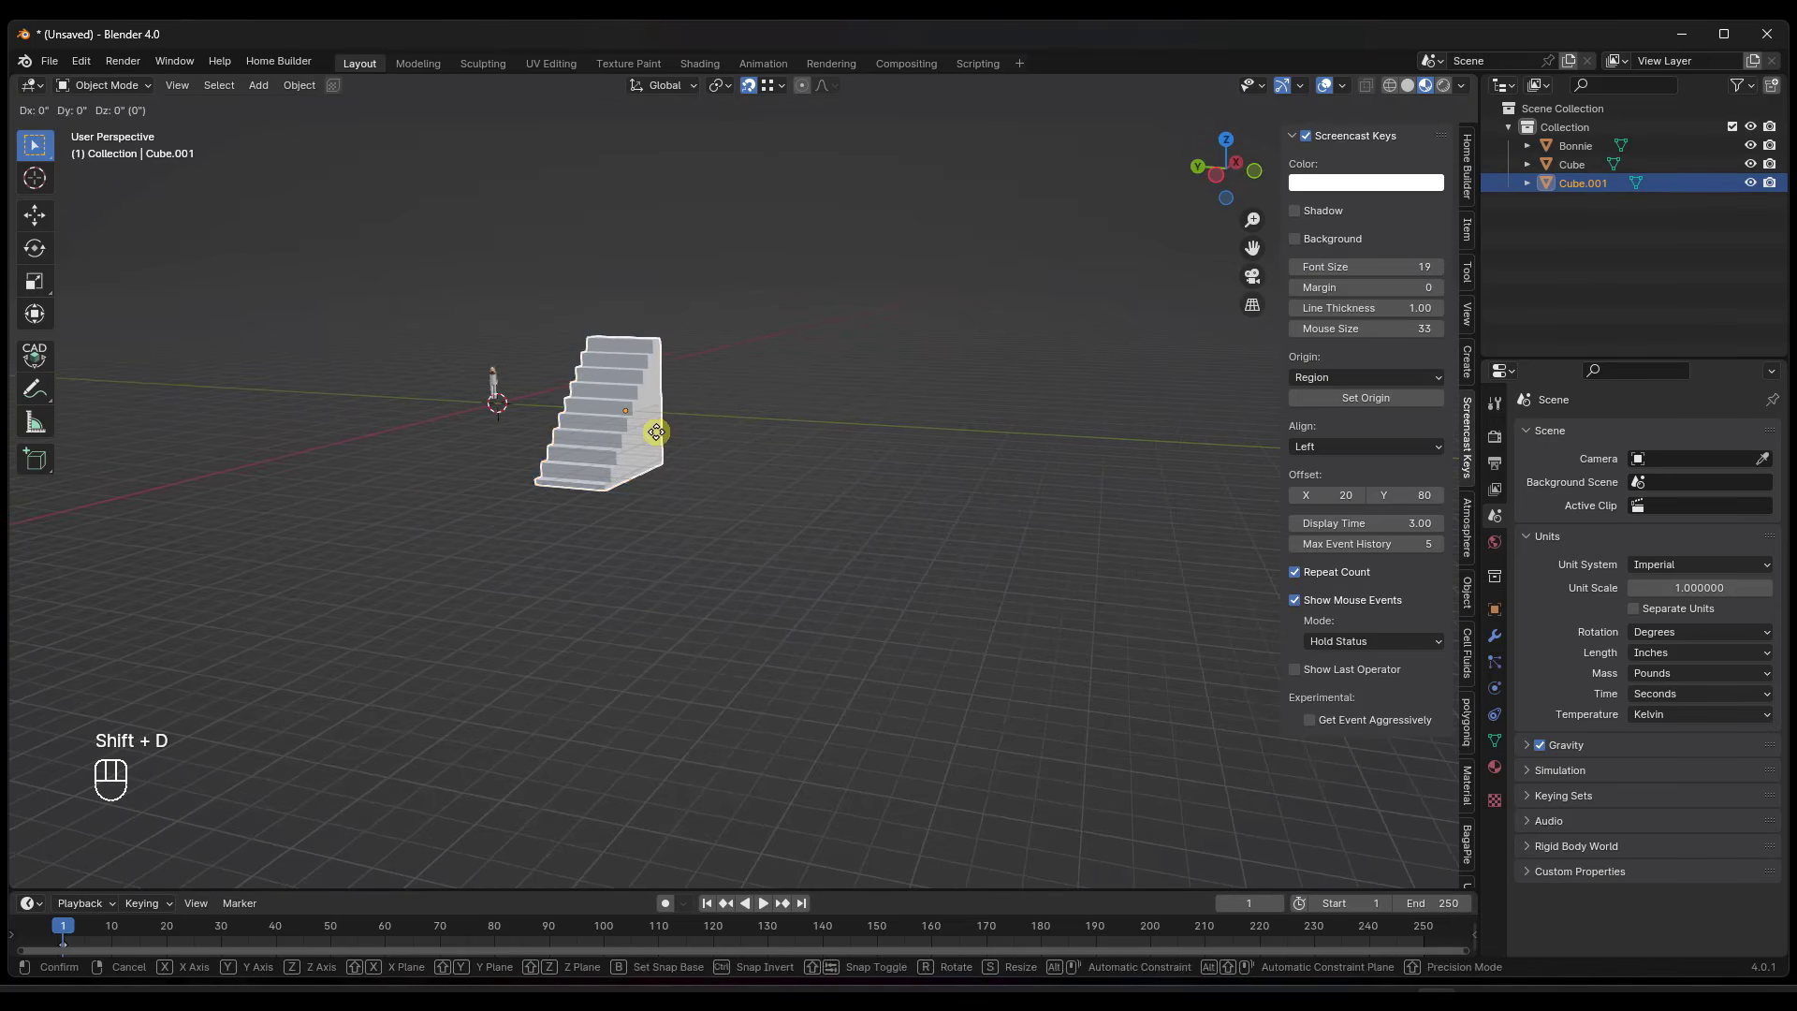
left_click(823, 447)
In Edit Mode, bevel the copy's lower back edge by about 108 inches to cut away its underside.
middle_click_drag(829, 447, 870, 520)
key("Tab")
left_click(871, 518)
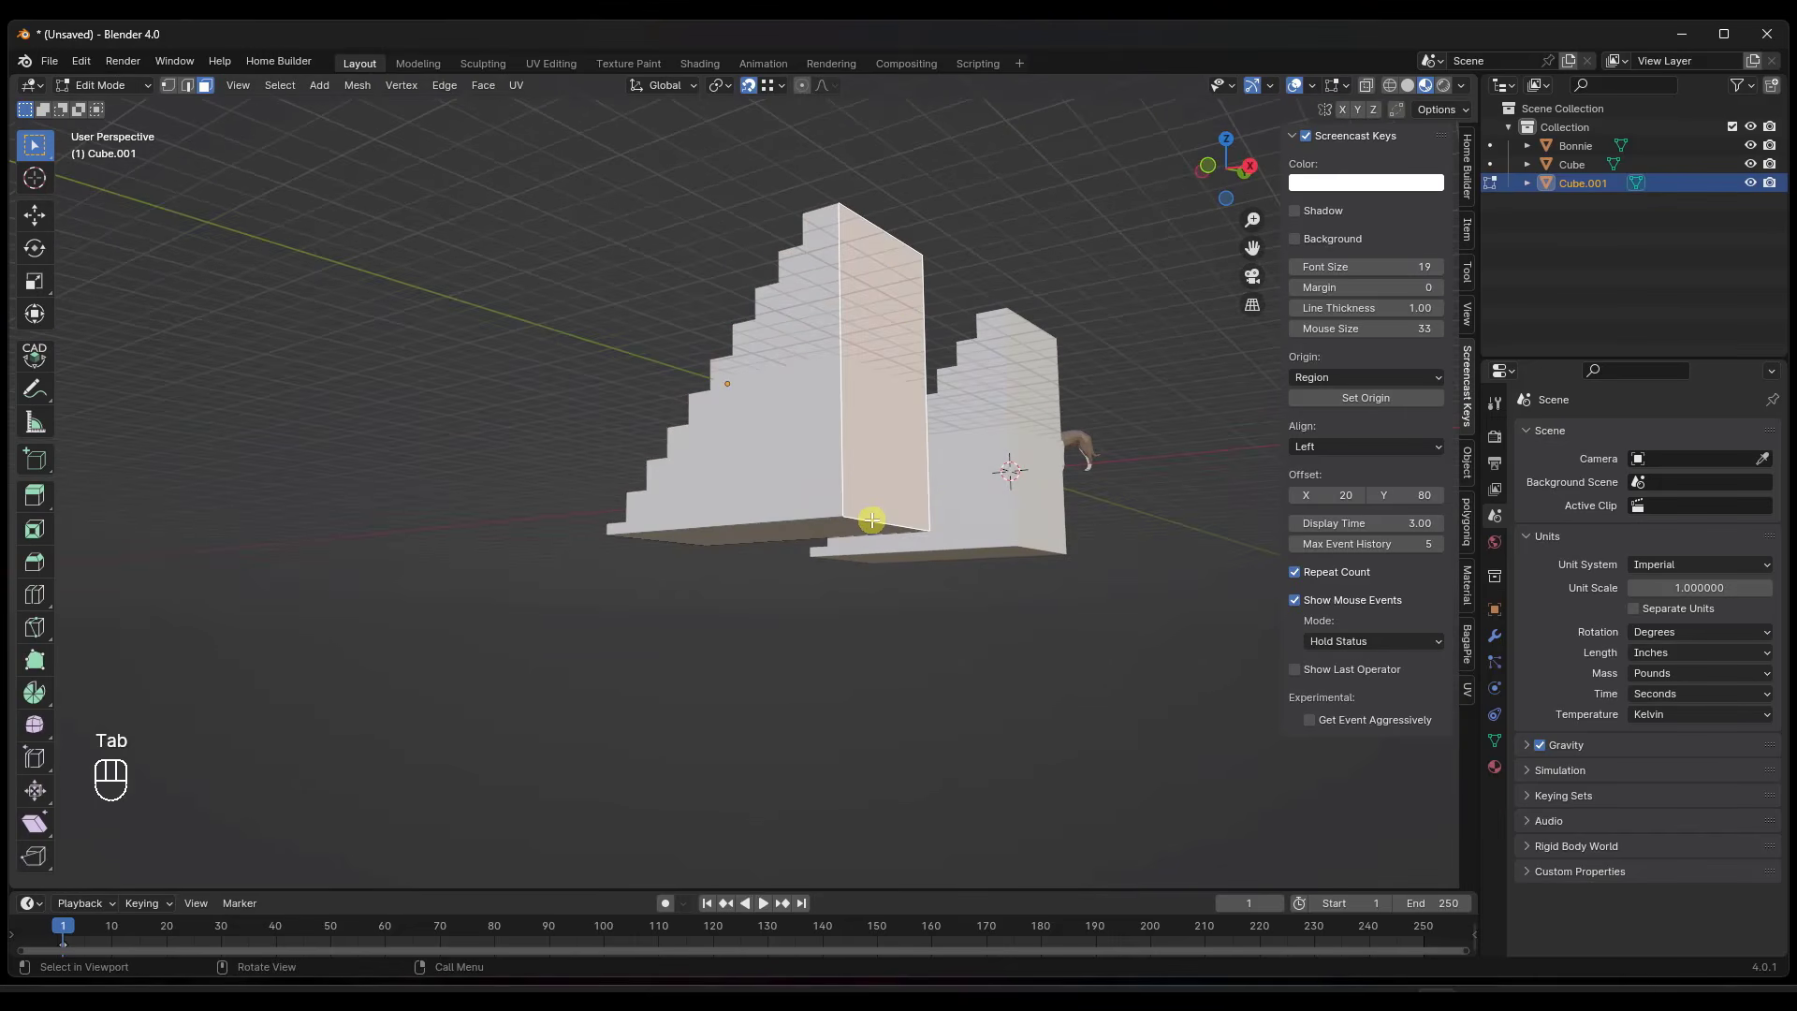
key("2")
key("ctrl+b")
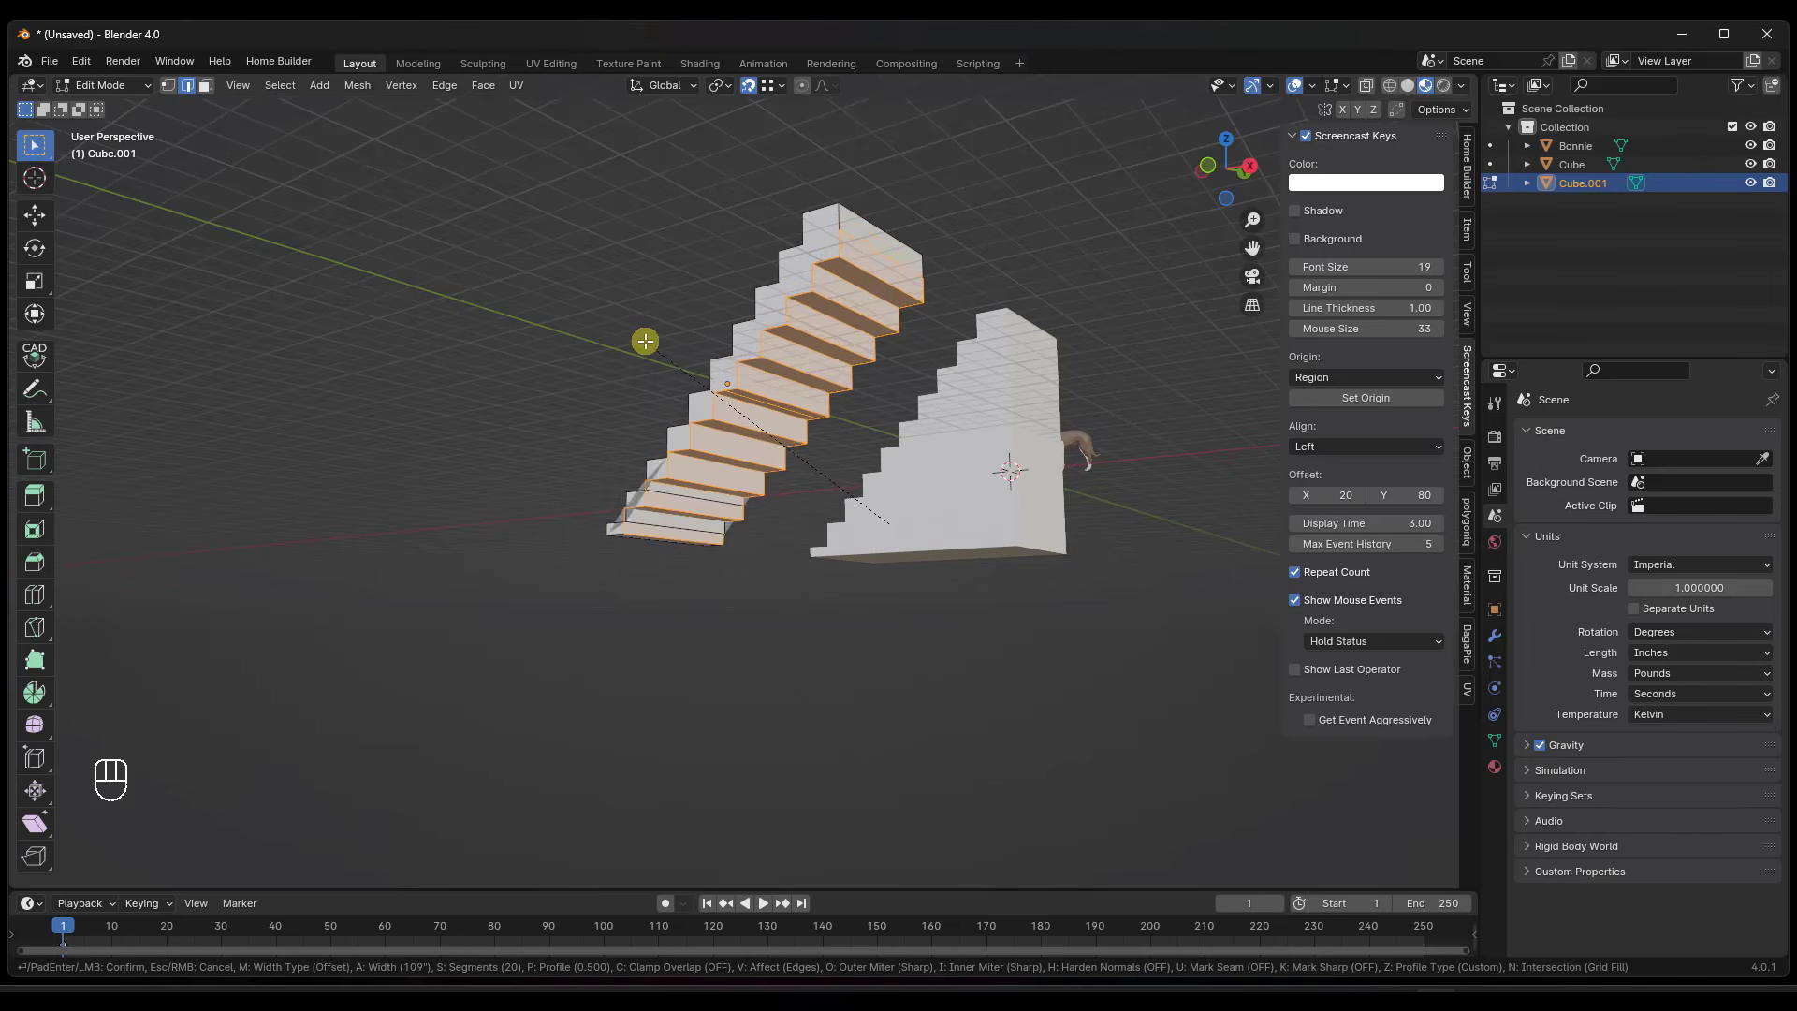
left_click(642, 351)
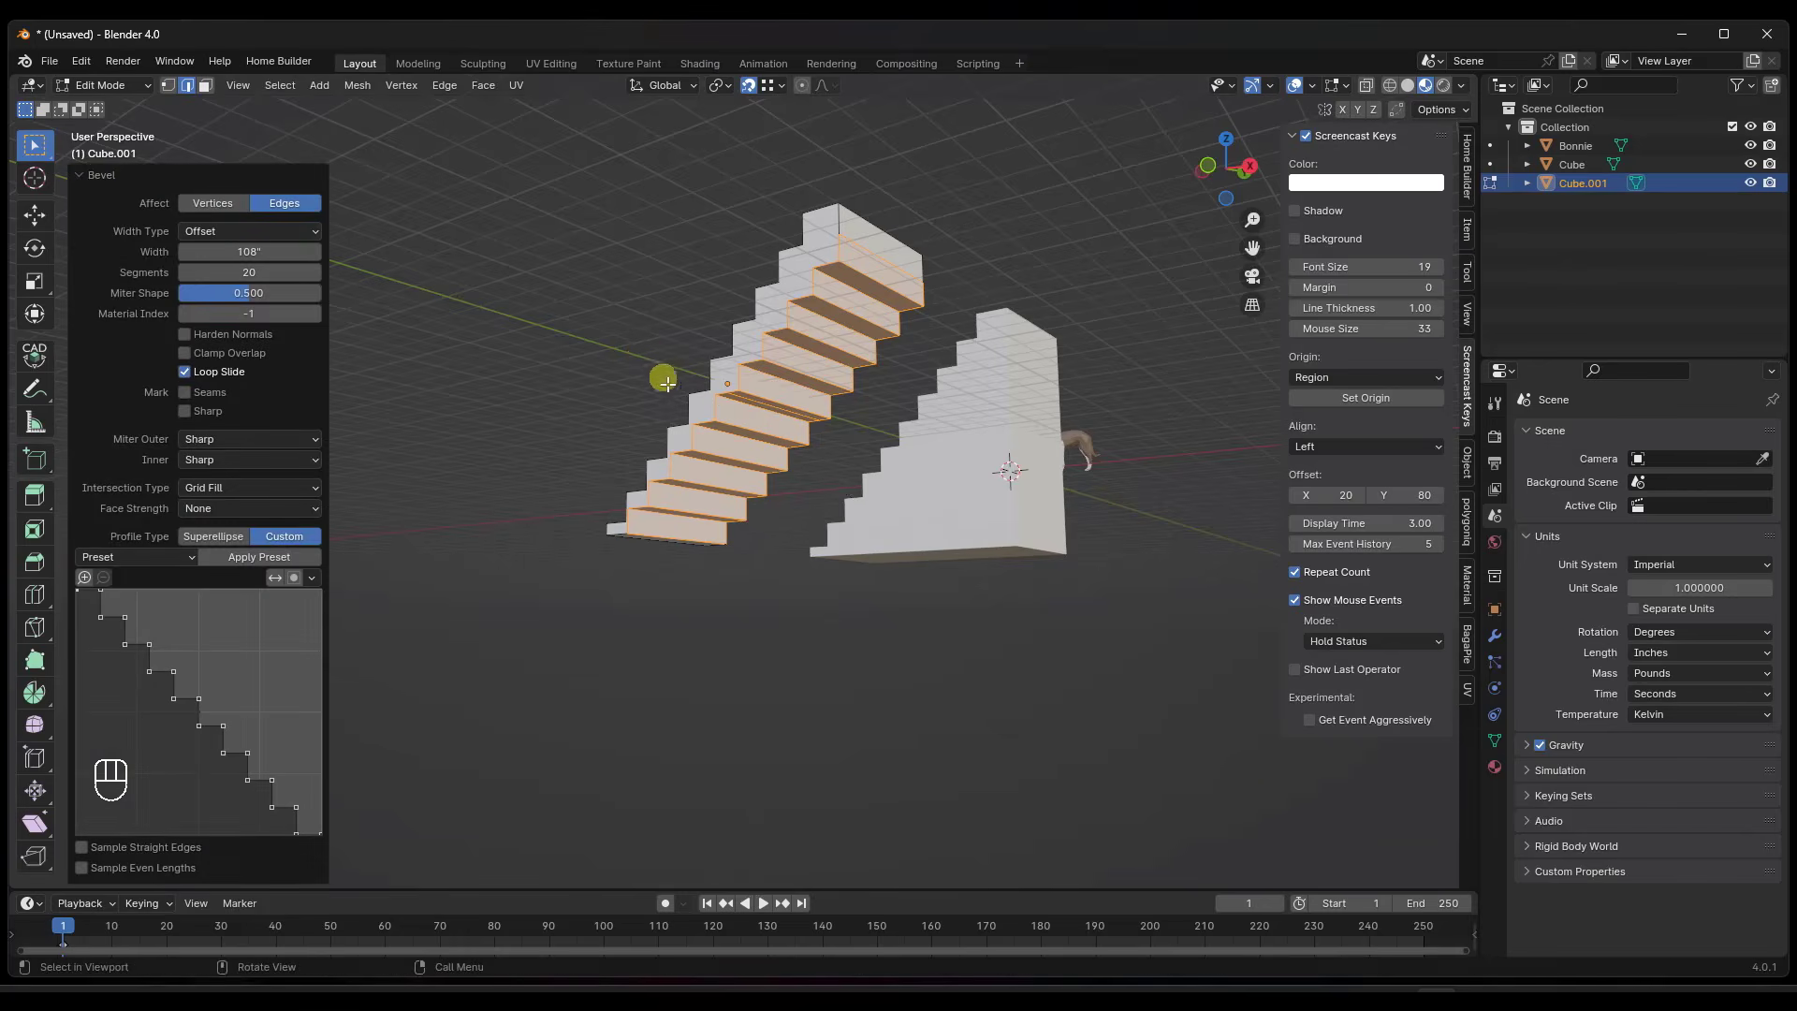
Change the underside bevel to a Superellipse profile with 1 segment and 102 inches width, and return to Object Mode.
middle_click_drag(661, 381, 289, 614)
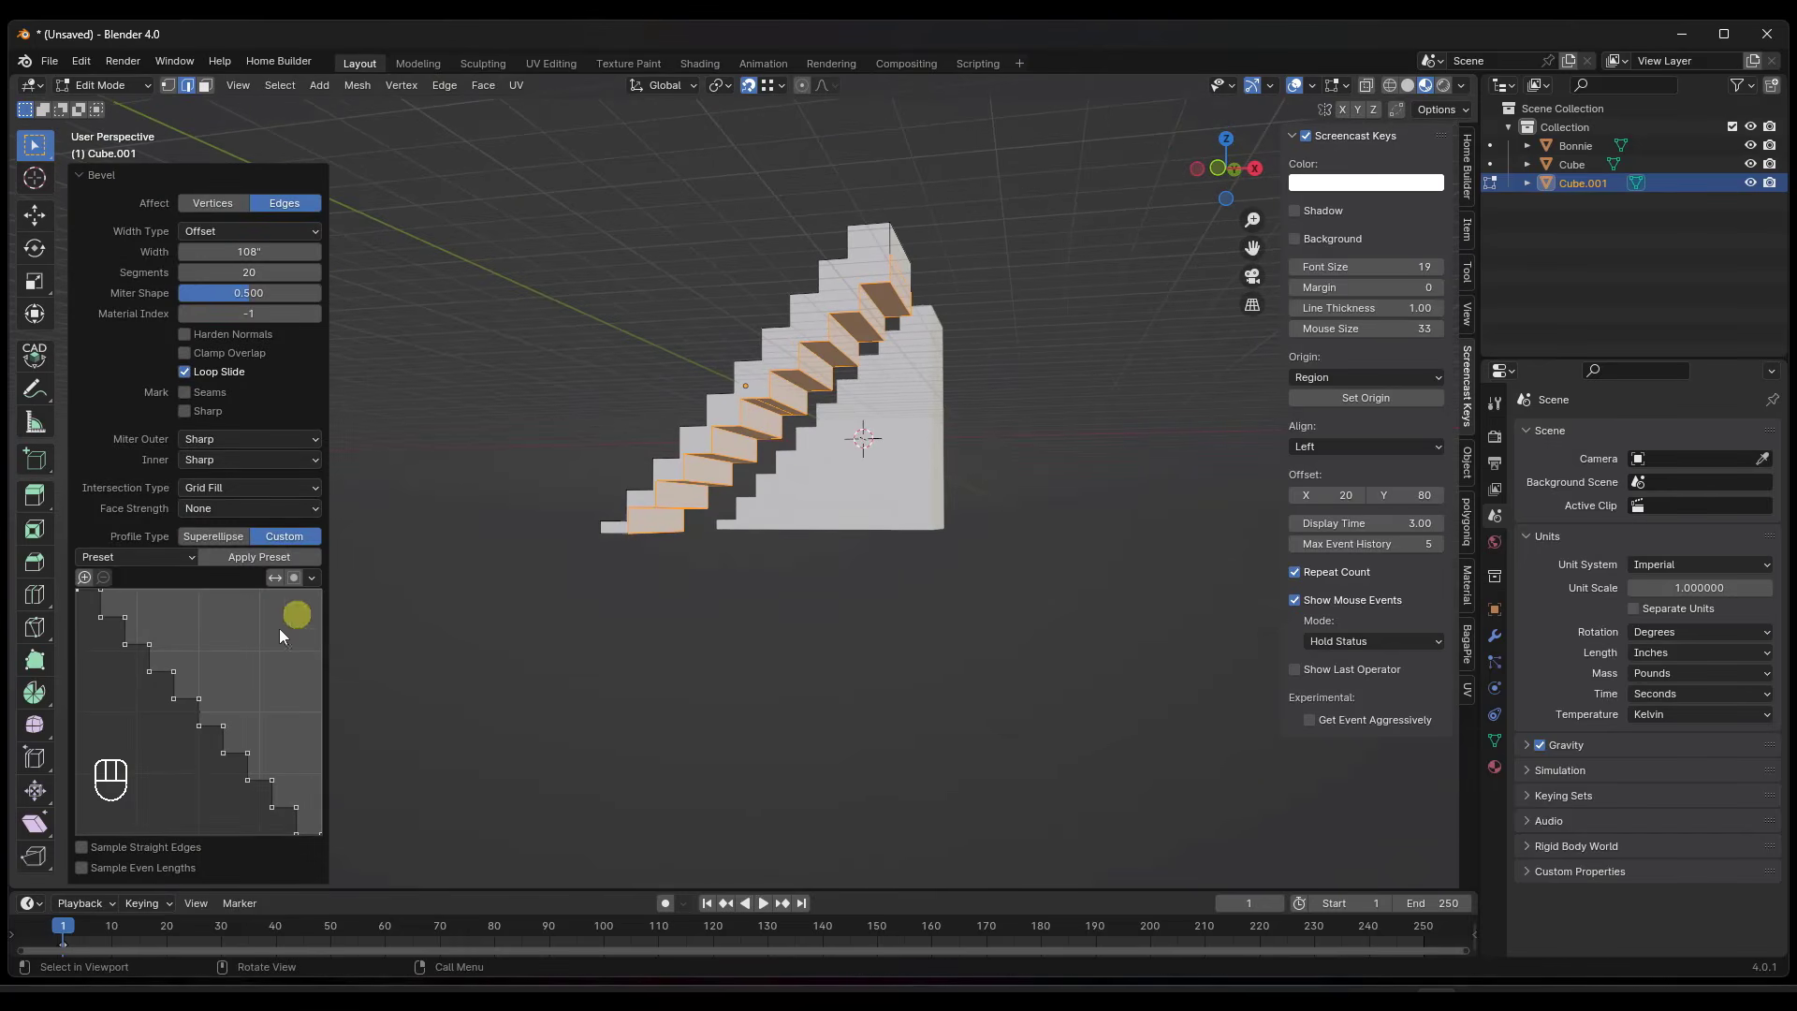
left_click(213, 536)
mouse_move(251, 601)
left_mouse_down()
mouse_move(192, 601)
mouse_move(268, 589)
left_mouse_up()
middle_click_drag(645, 574, 775, 591)
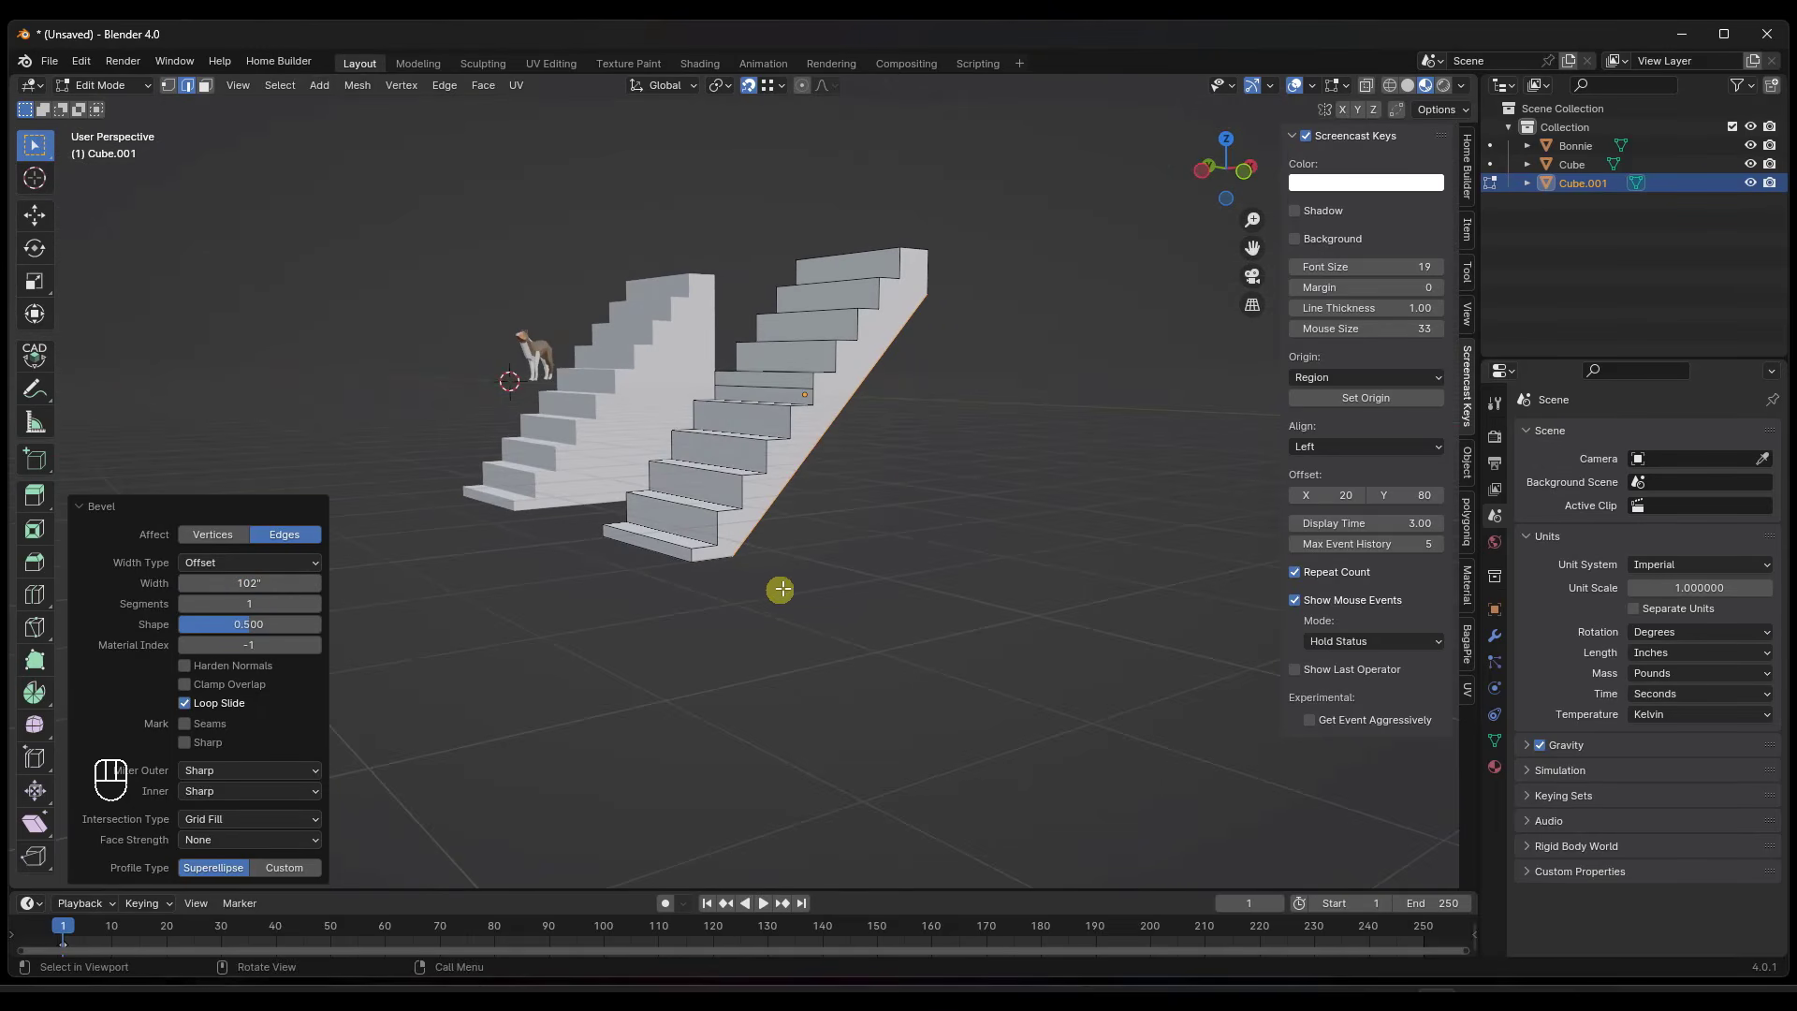
key("Tab")
Select both staircases and move them about -397 inches along the X axis.
middle_click_drag(914, 481, 891, 453)
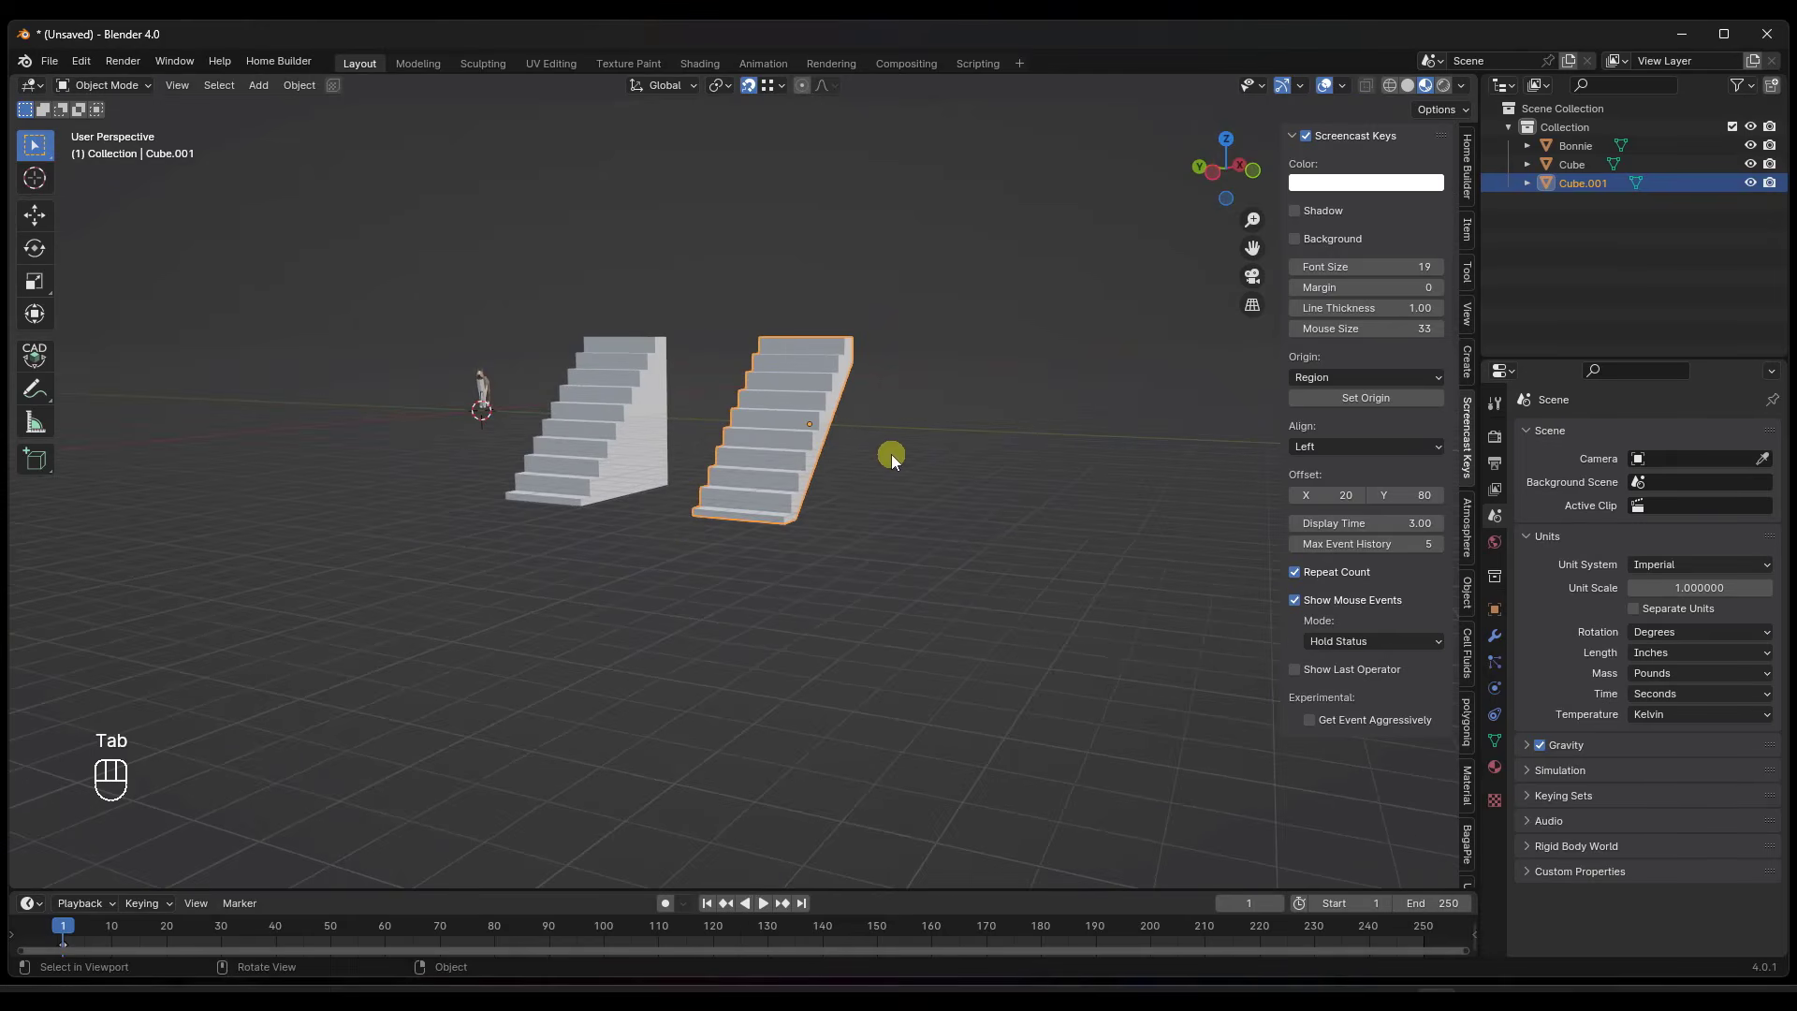
scroll(672, 446, "down", 3)
middle_click_drag(681, 451, 670, 476)
left_click(664, 440)
left_click(722, 452, "shift")
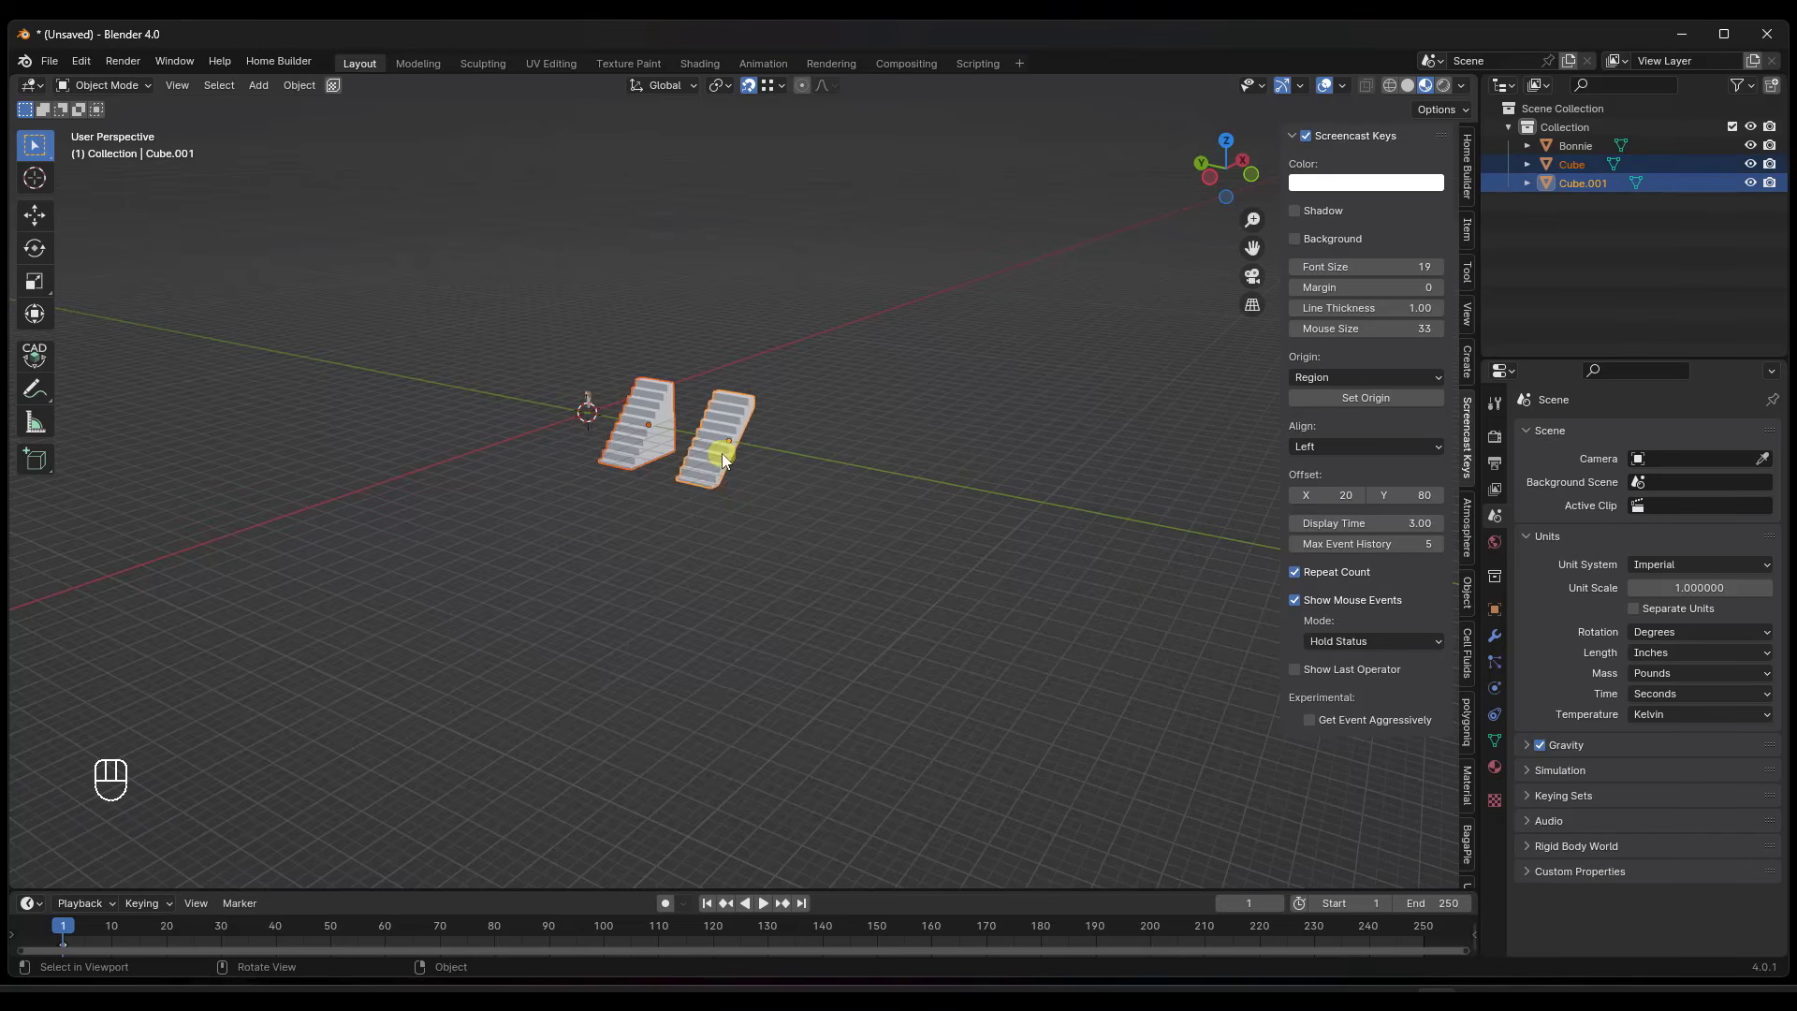
key("g")
key("x")
left_click(527, 507)
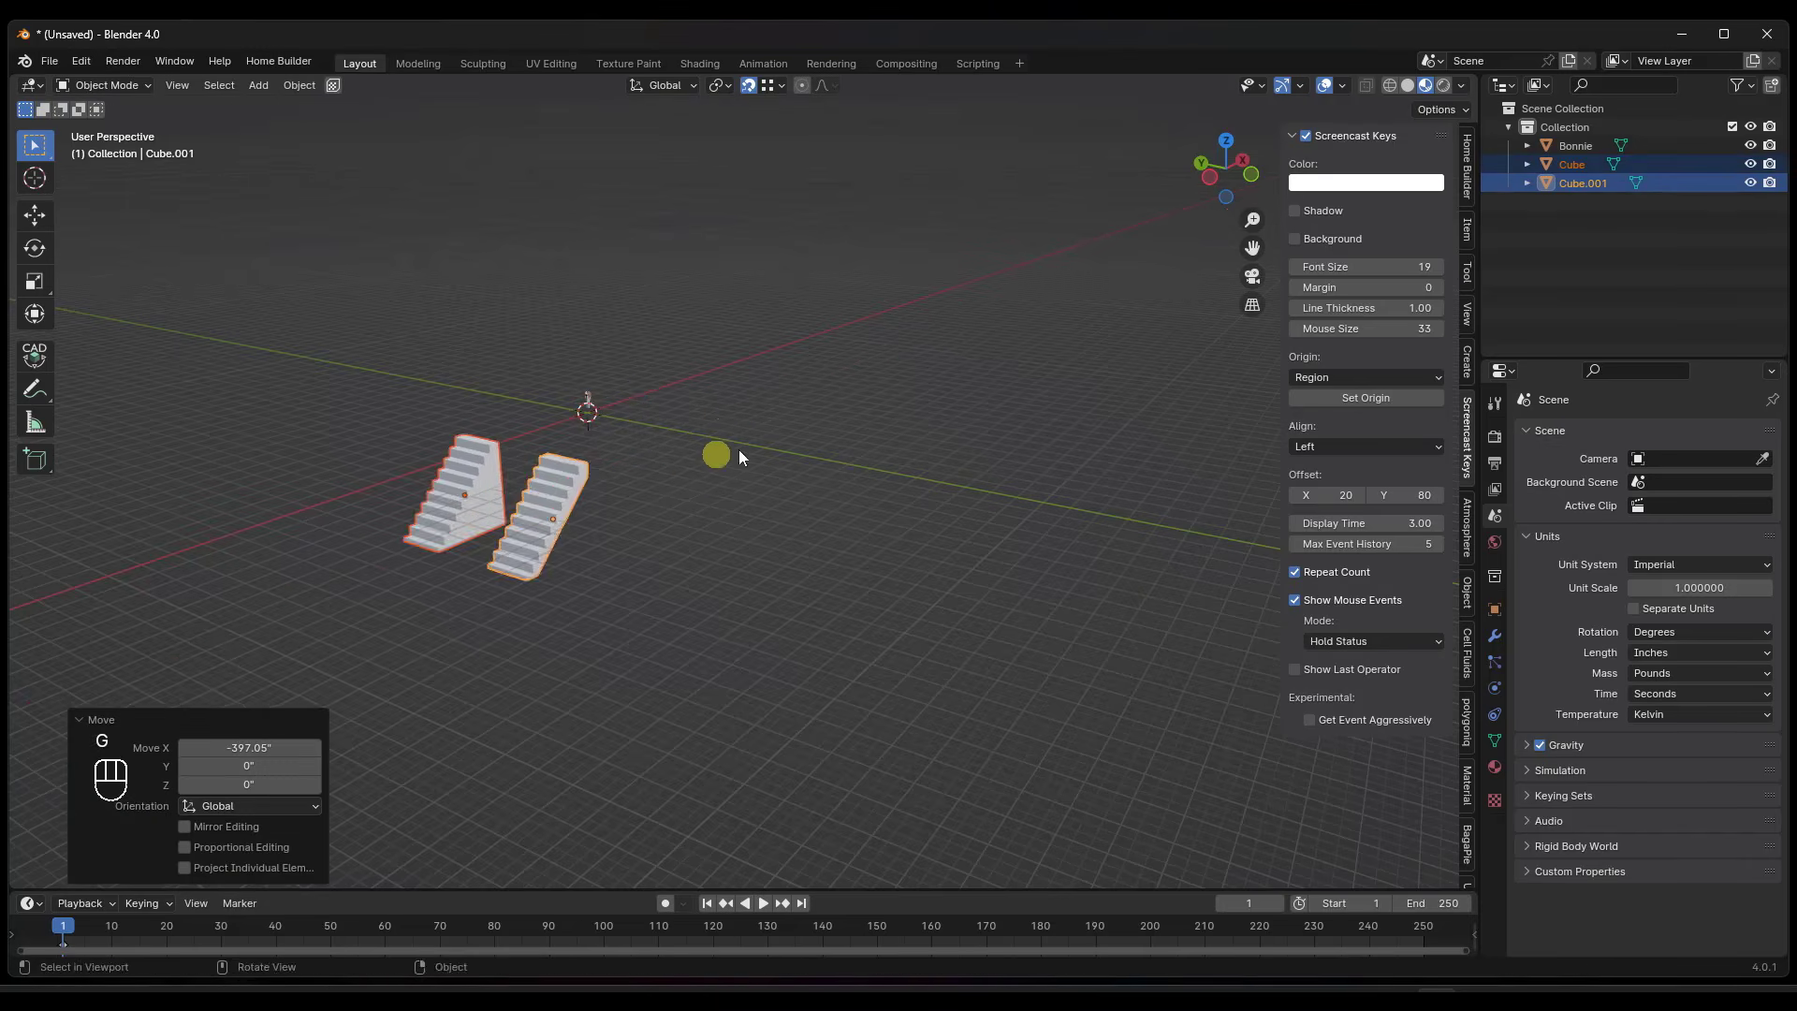
Add an 11-inch plane mesh at the world origin.
middle_click_drag(740, 450, 694, 412)
scroll(812, 484, "up", 4)
scroll(812, 484, "up", 2)
key("shift+a")
mouse_move(746, 487)
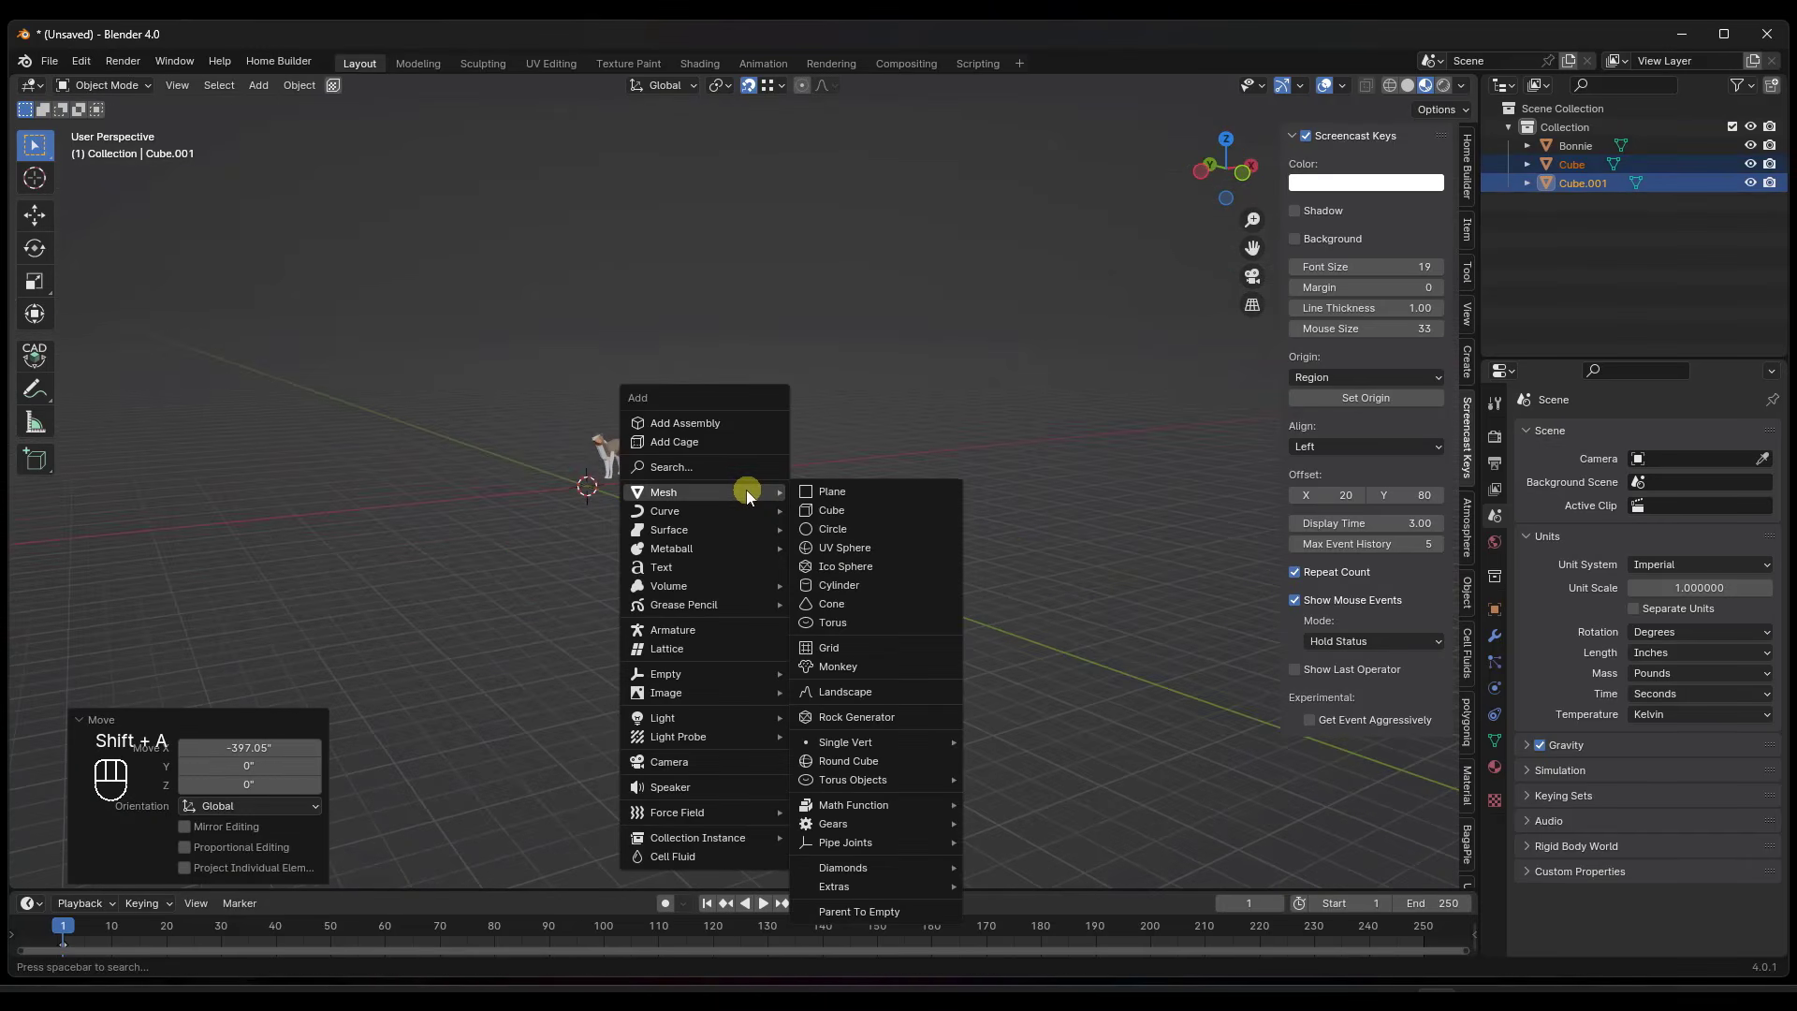
left_click(831, 493)
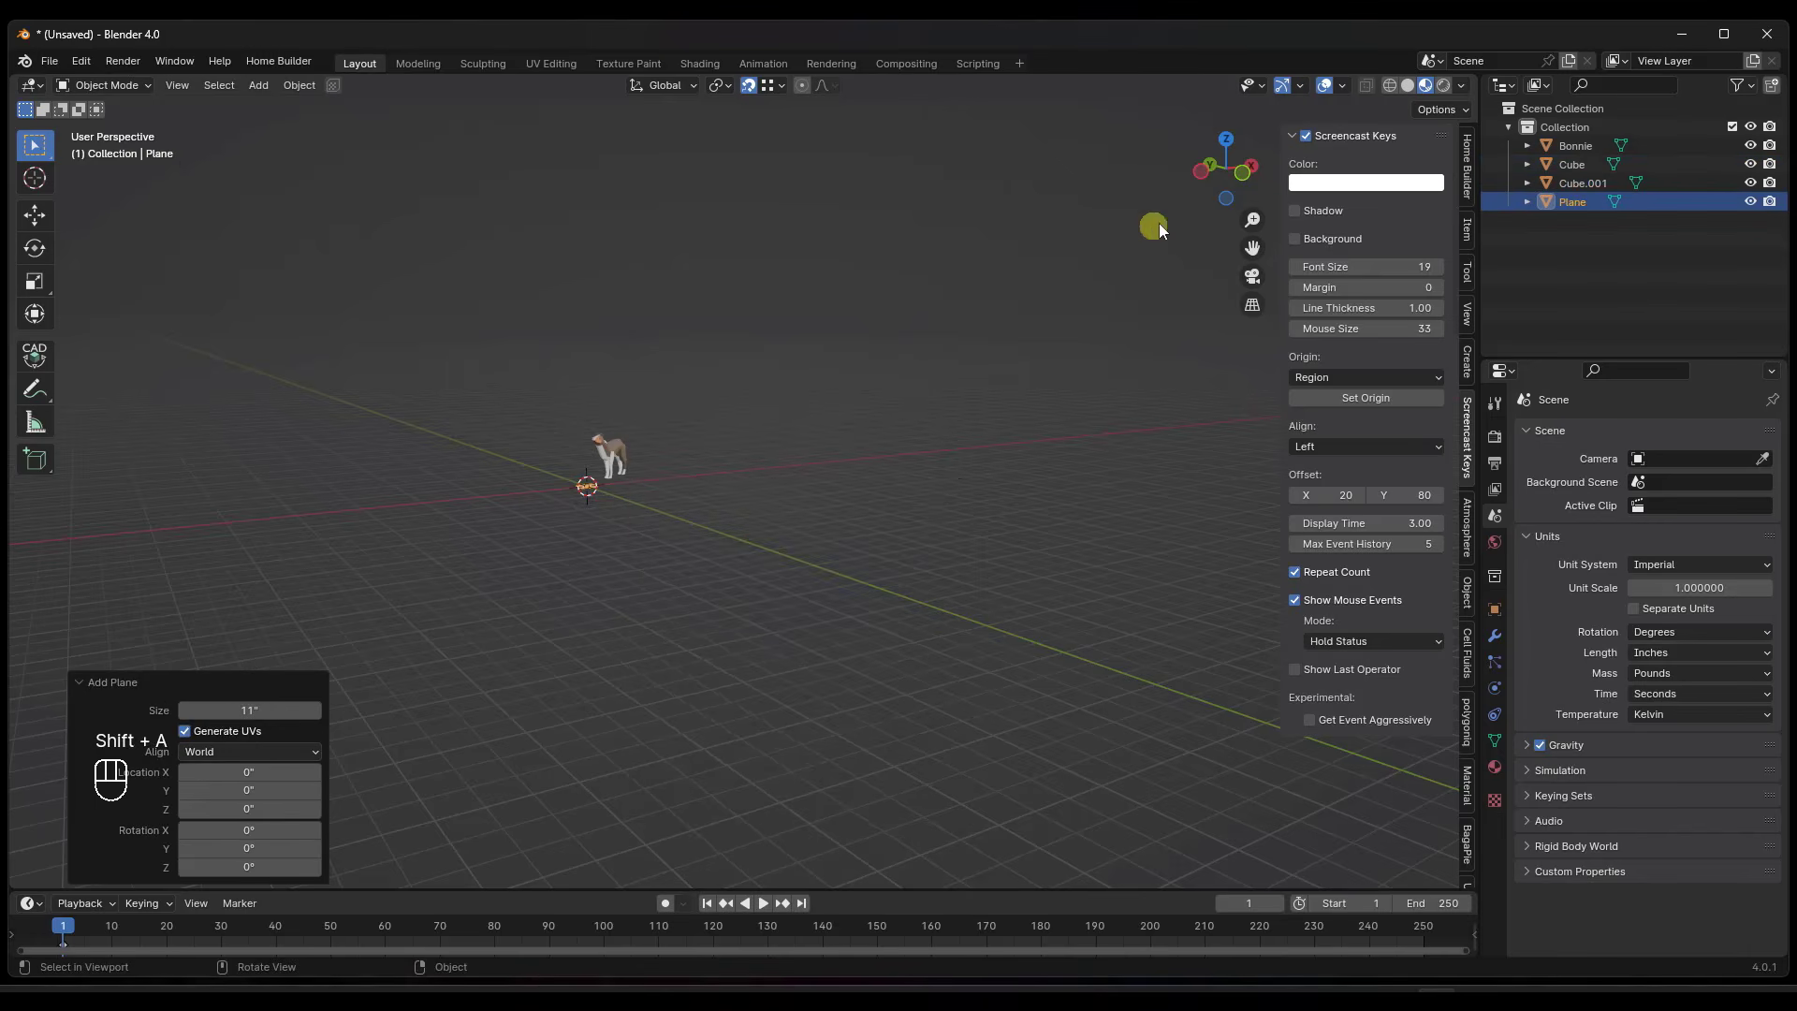
Switch to the front view, align the new plane to the view, and hide the dog model.
left_click(1233, 172)
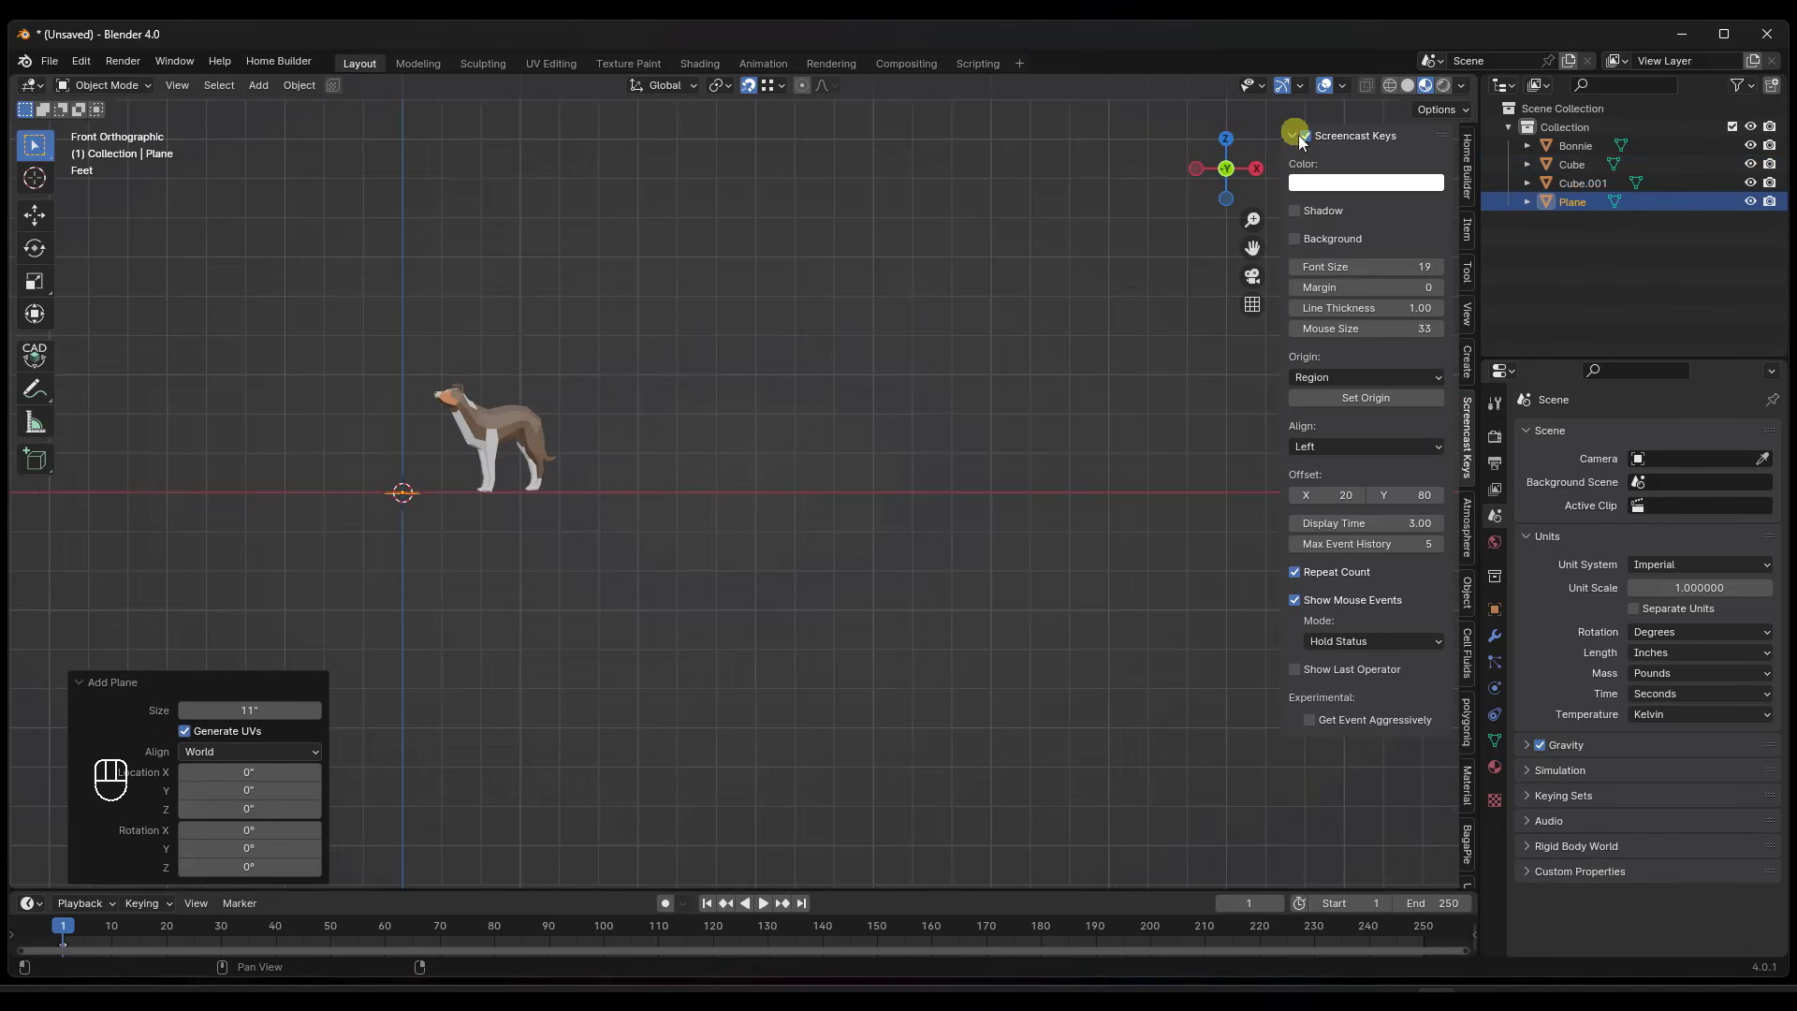
left_click(1750, 147)
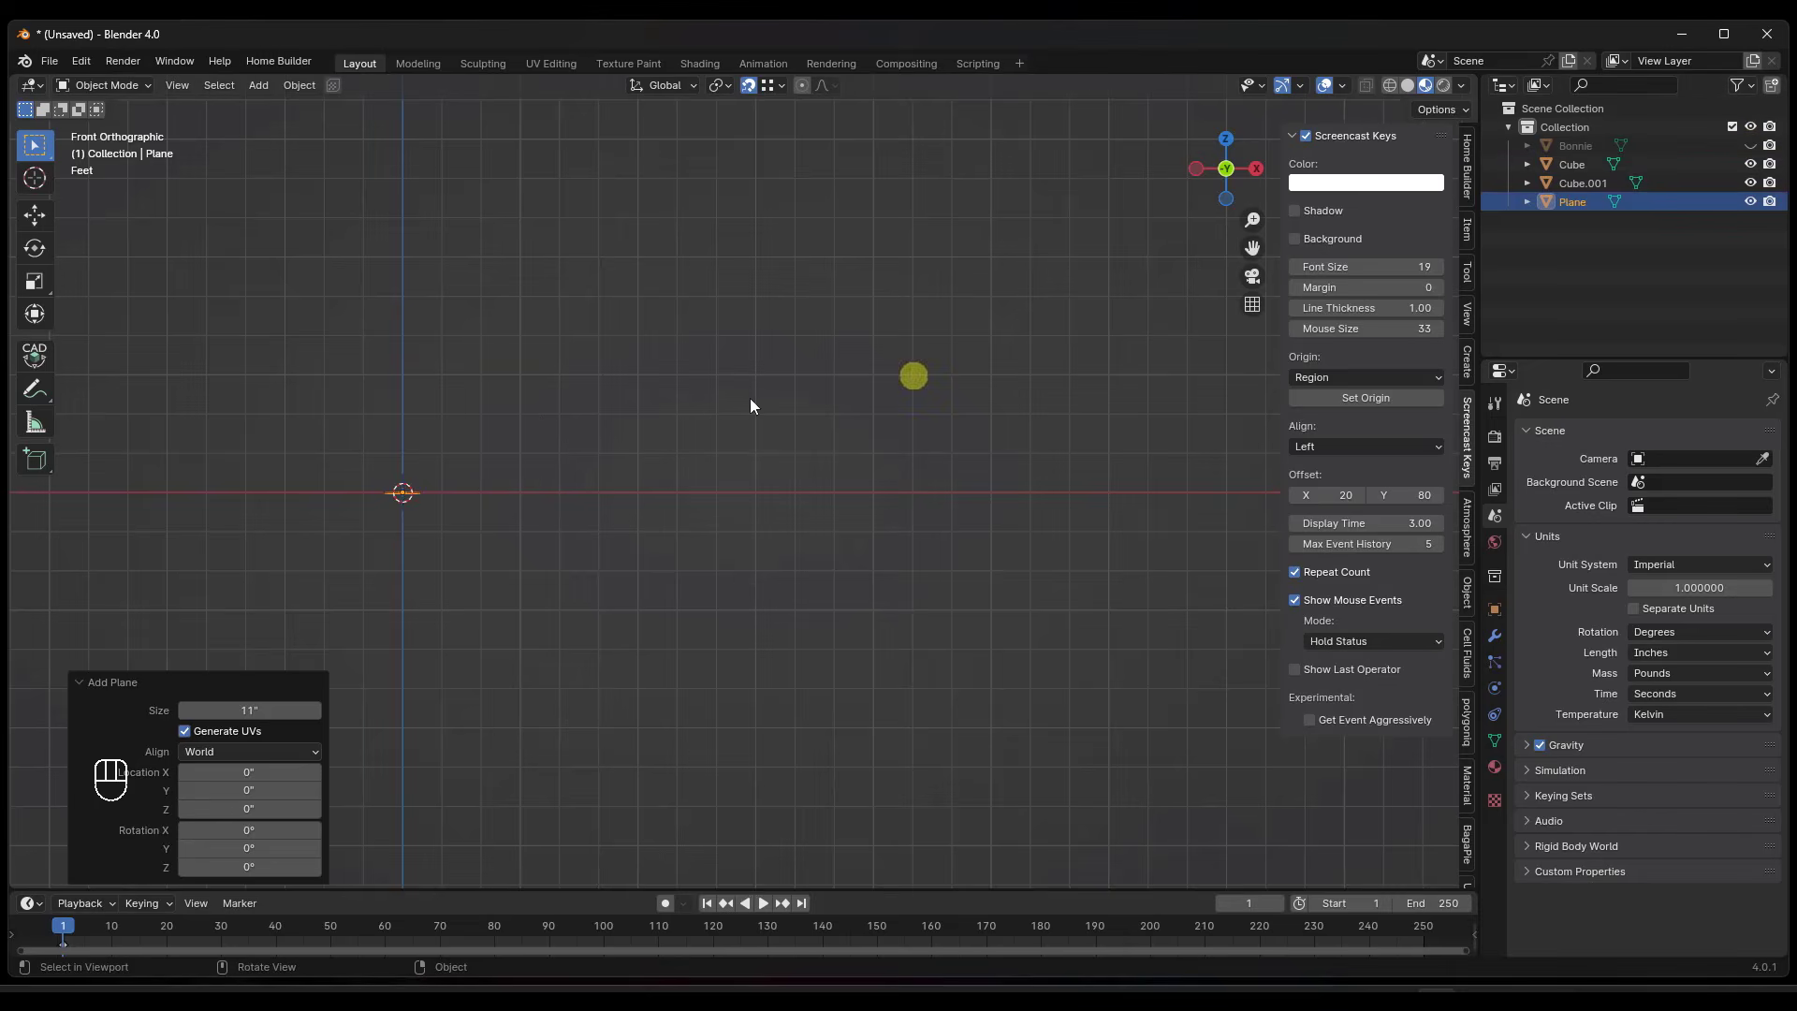
scroll(323, 455, "up", 5)
left_click(227, 750)
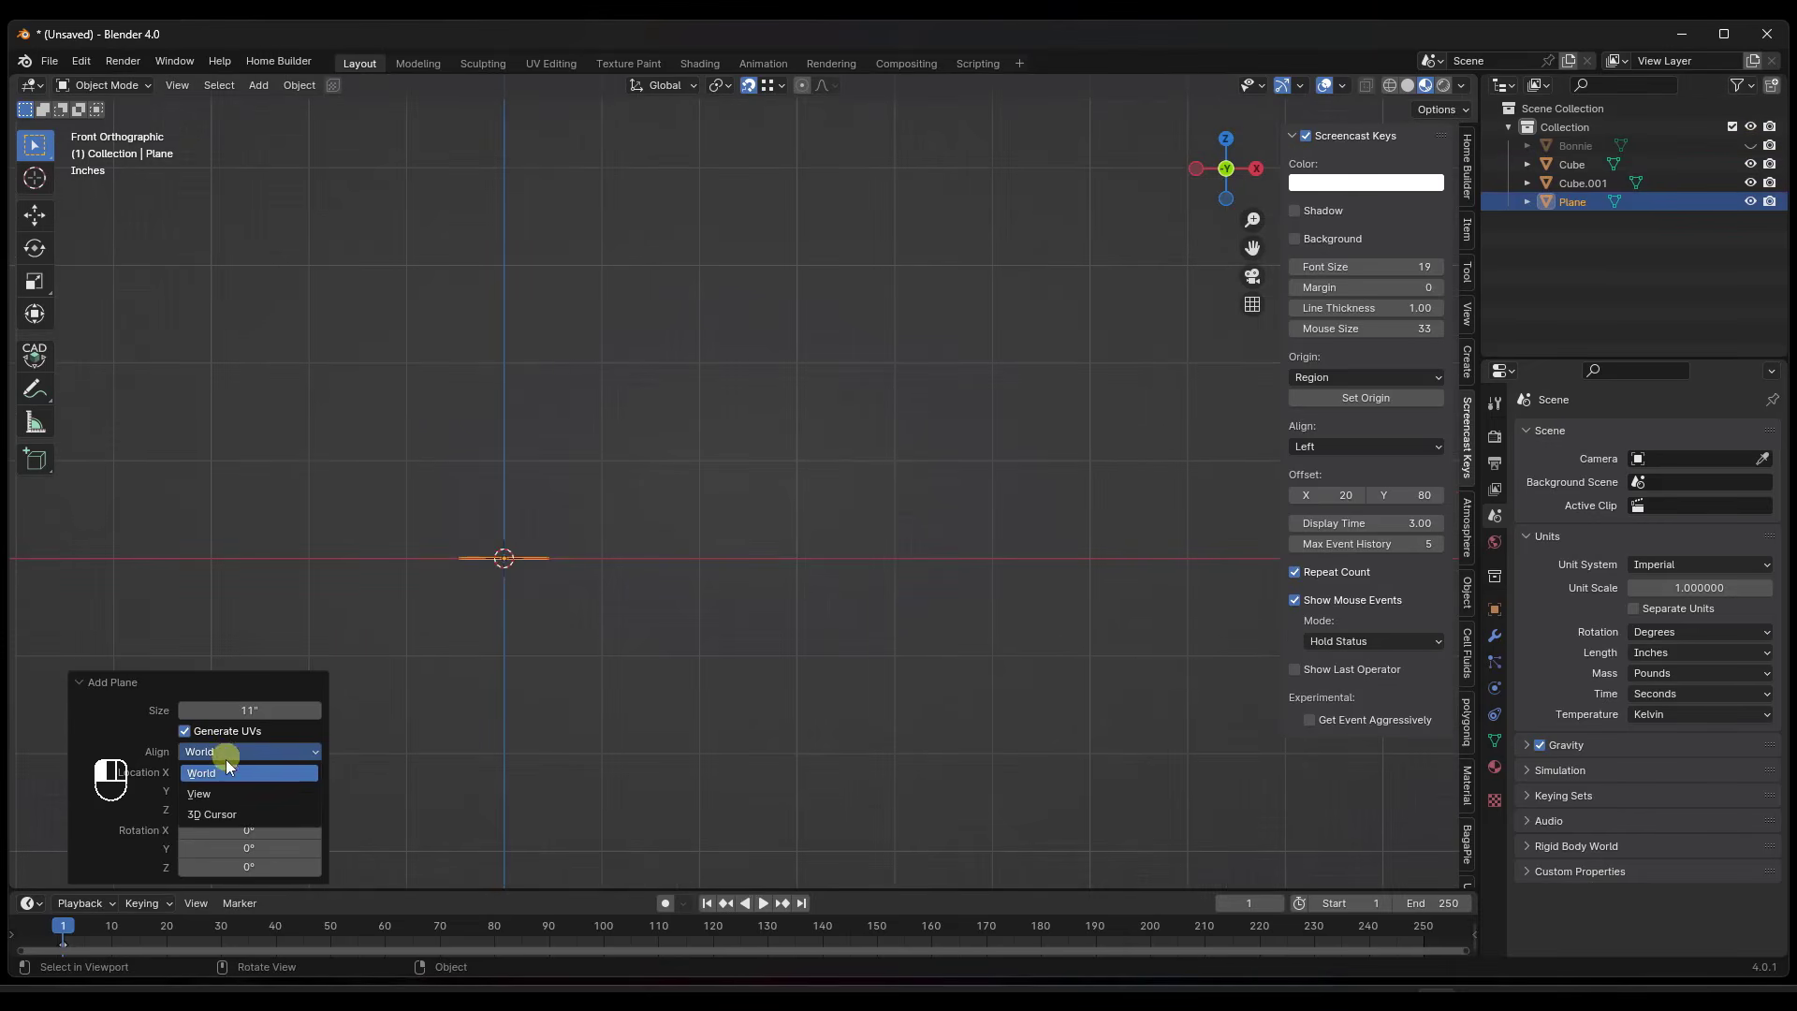
left_click(222, 793)
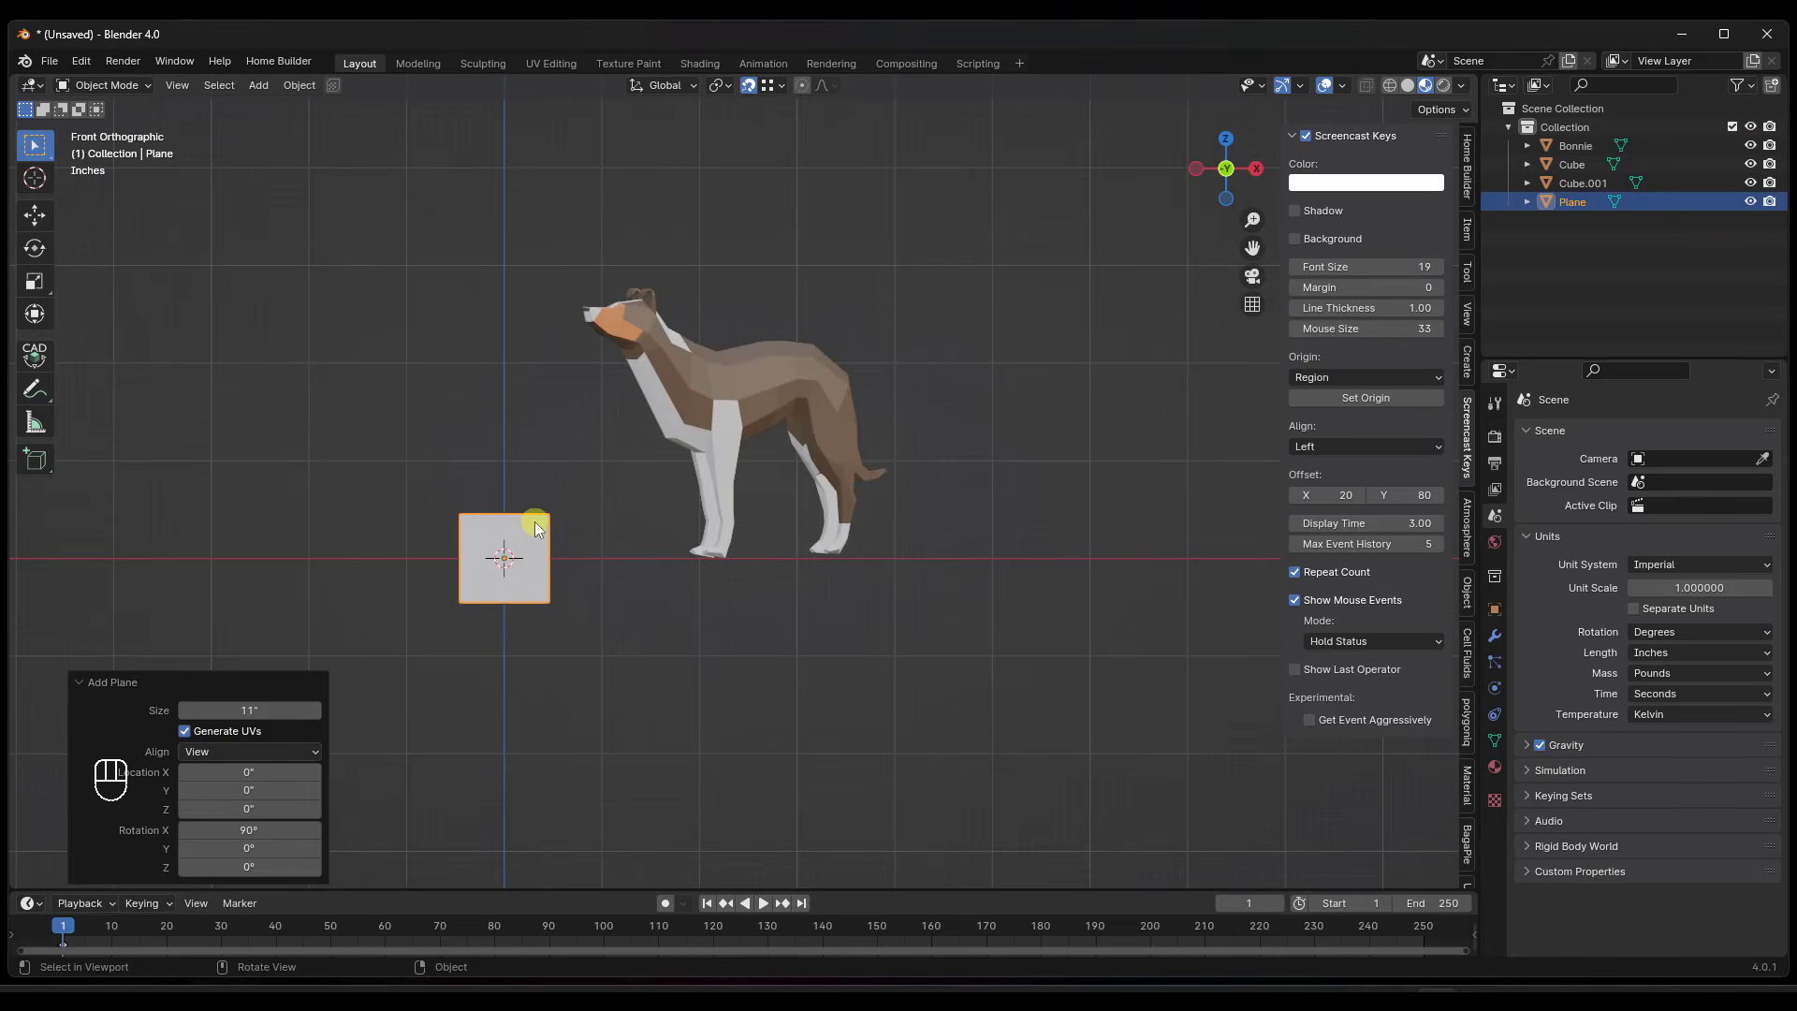
left_click(1750, 145)
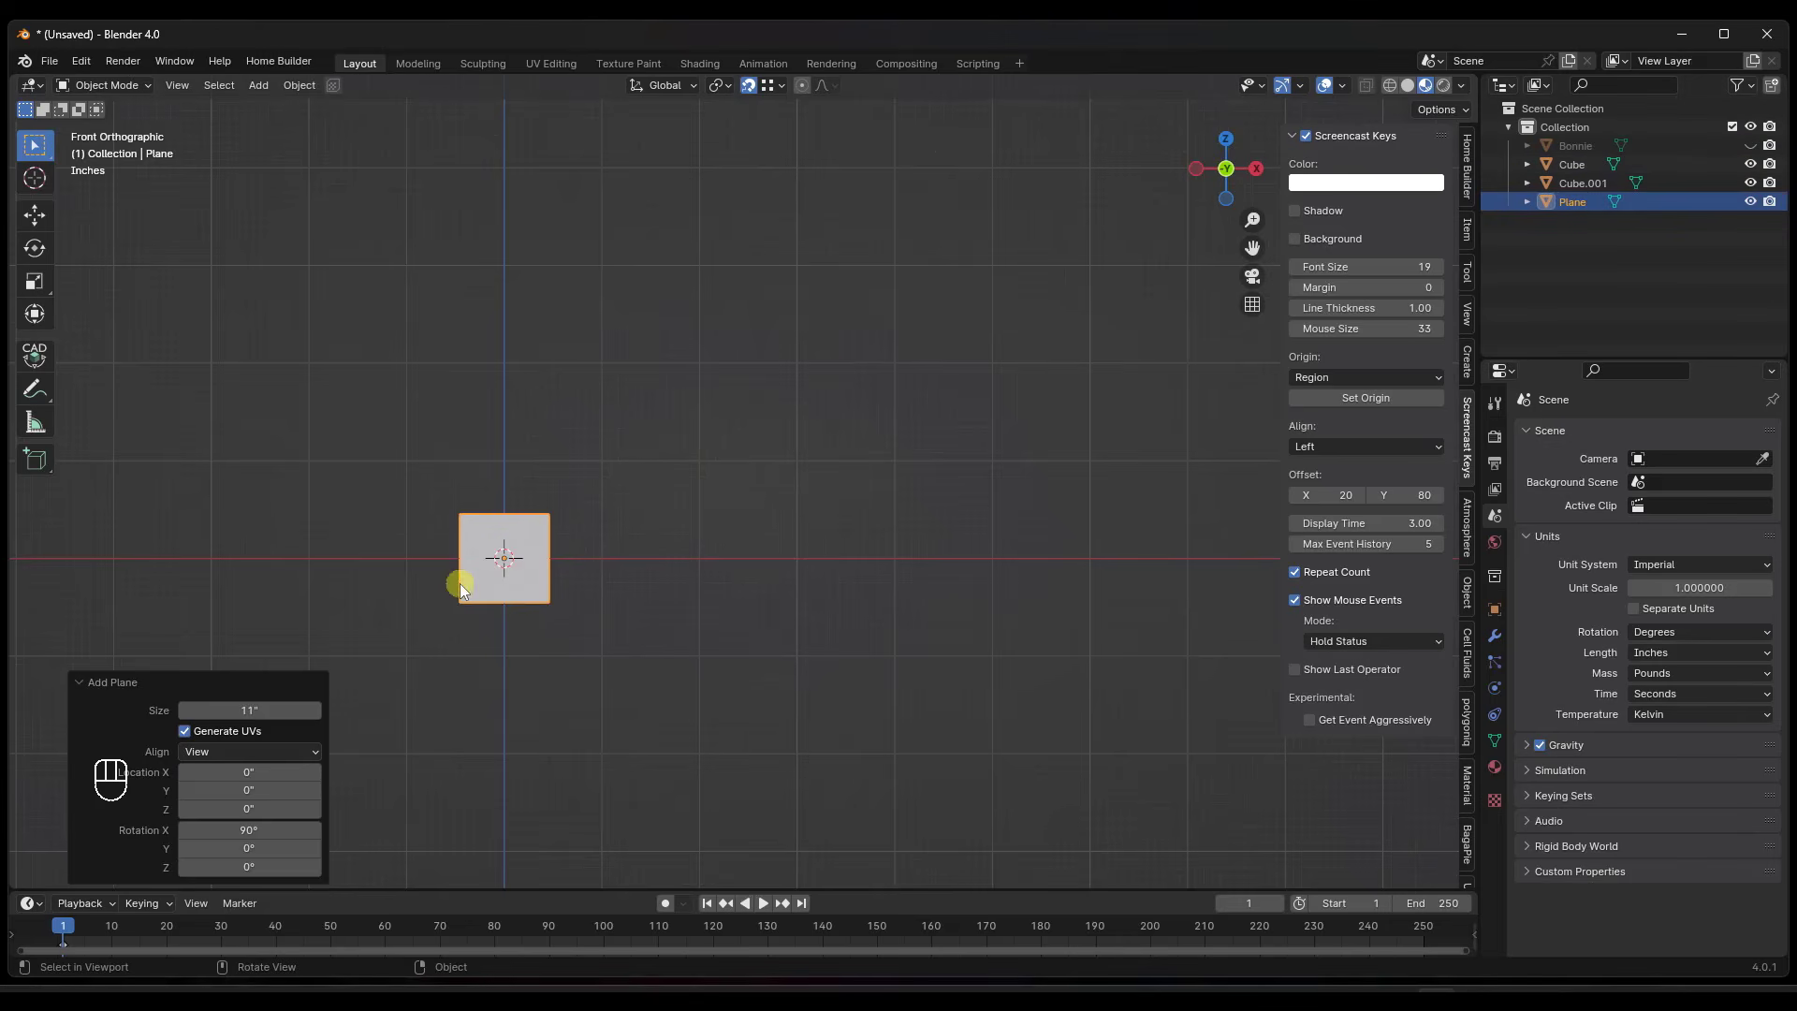
scroll(461, 584, "up", 3)
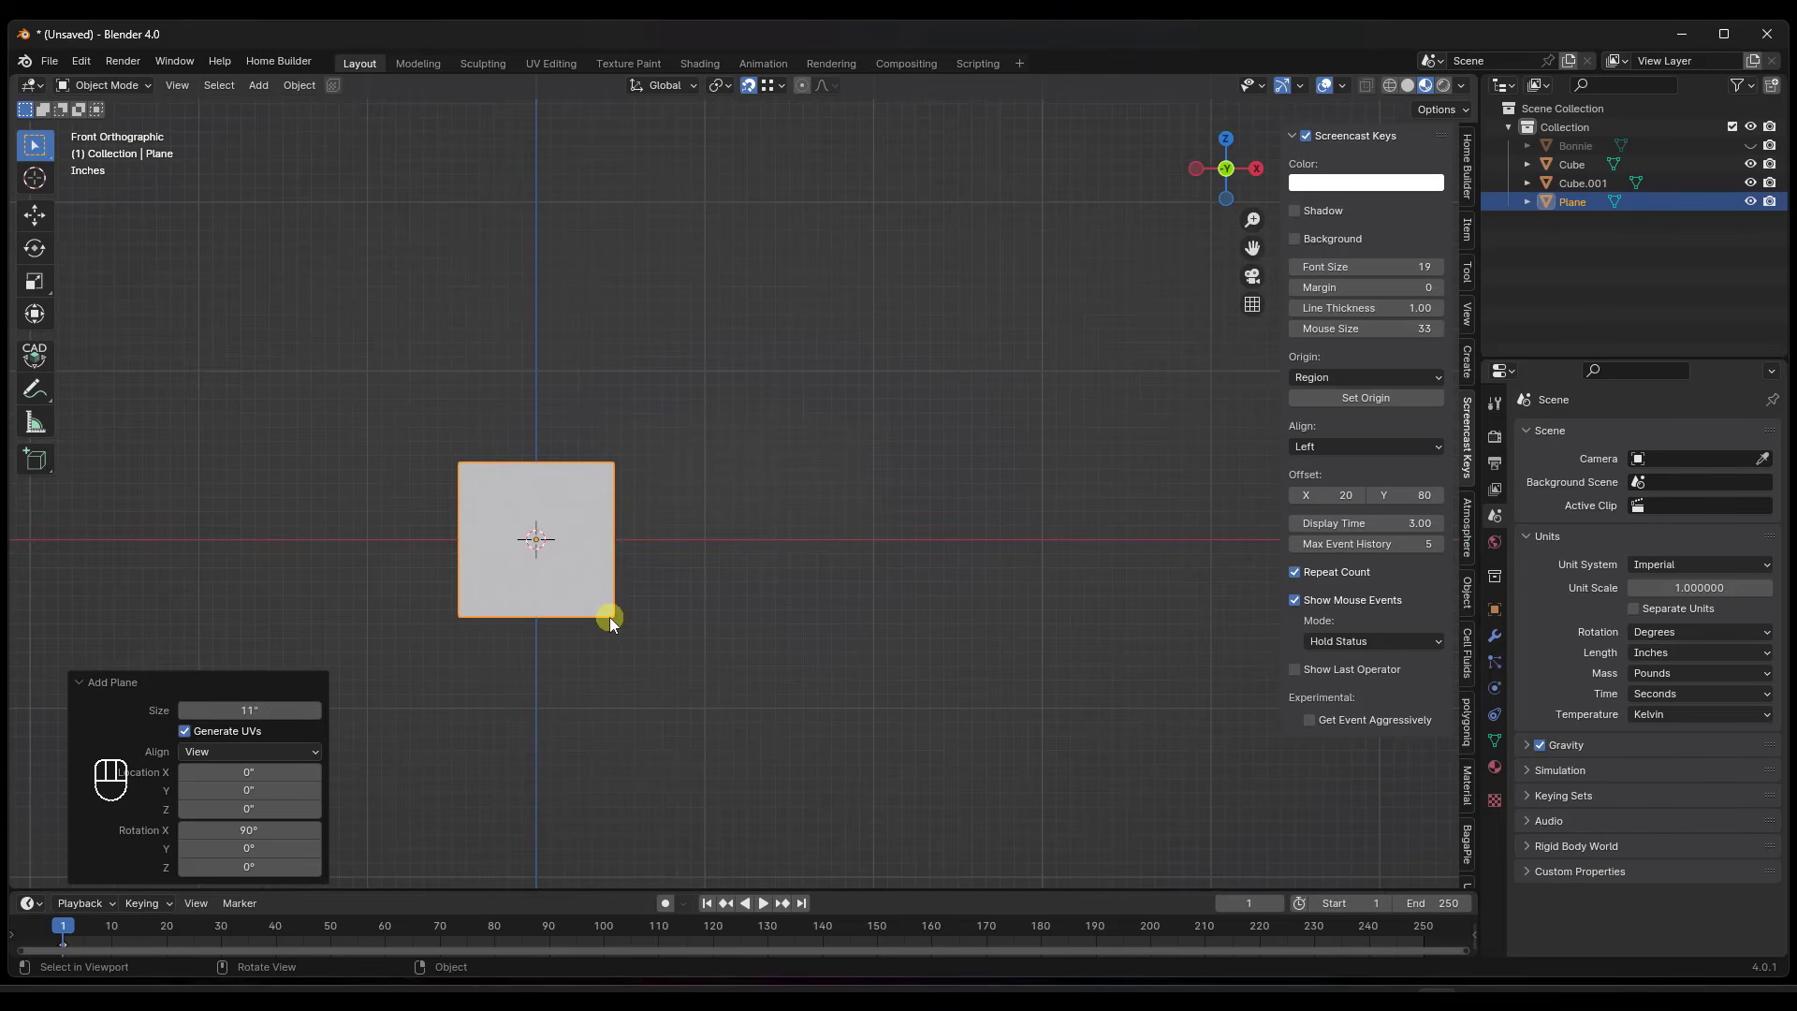
In Edit Mode, delete the plane's two upper vertices, leaving only its bottom edge.
key("Tab")
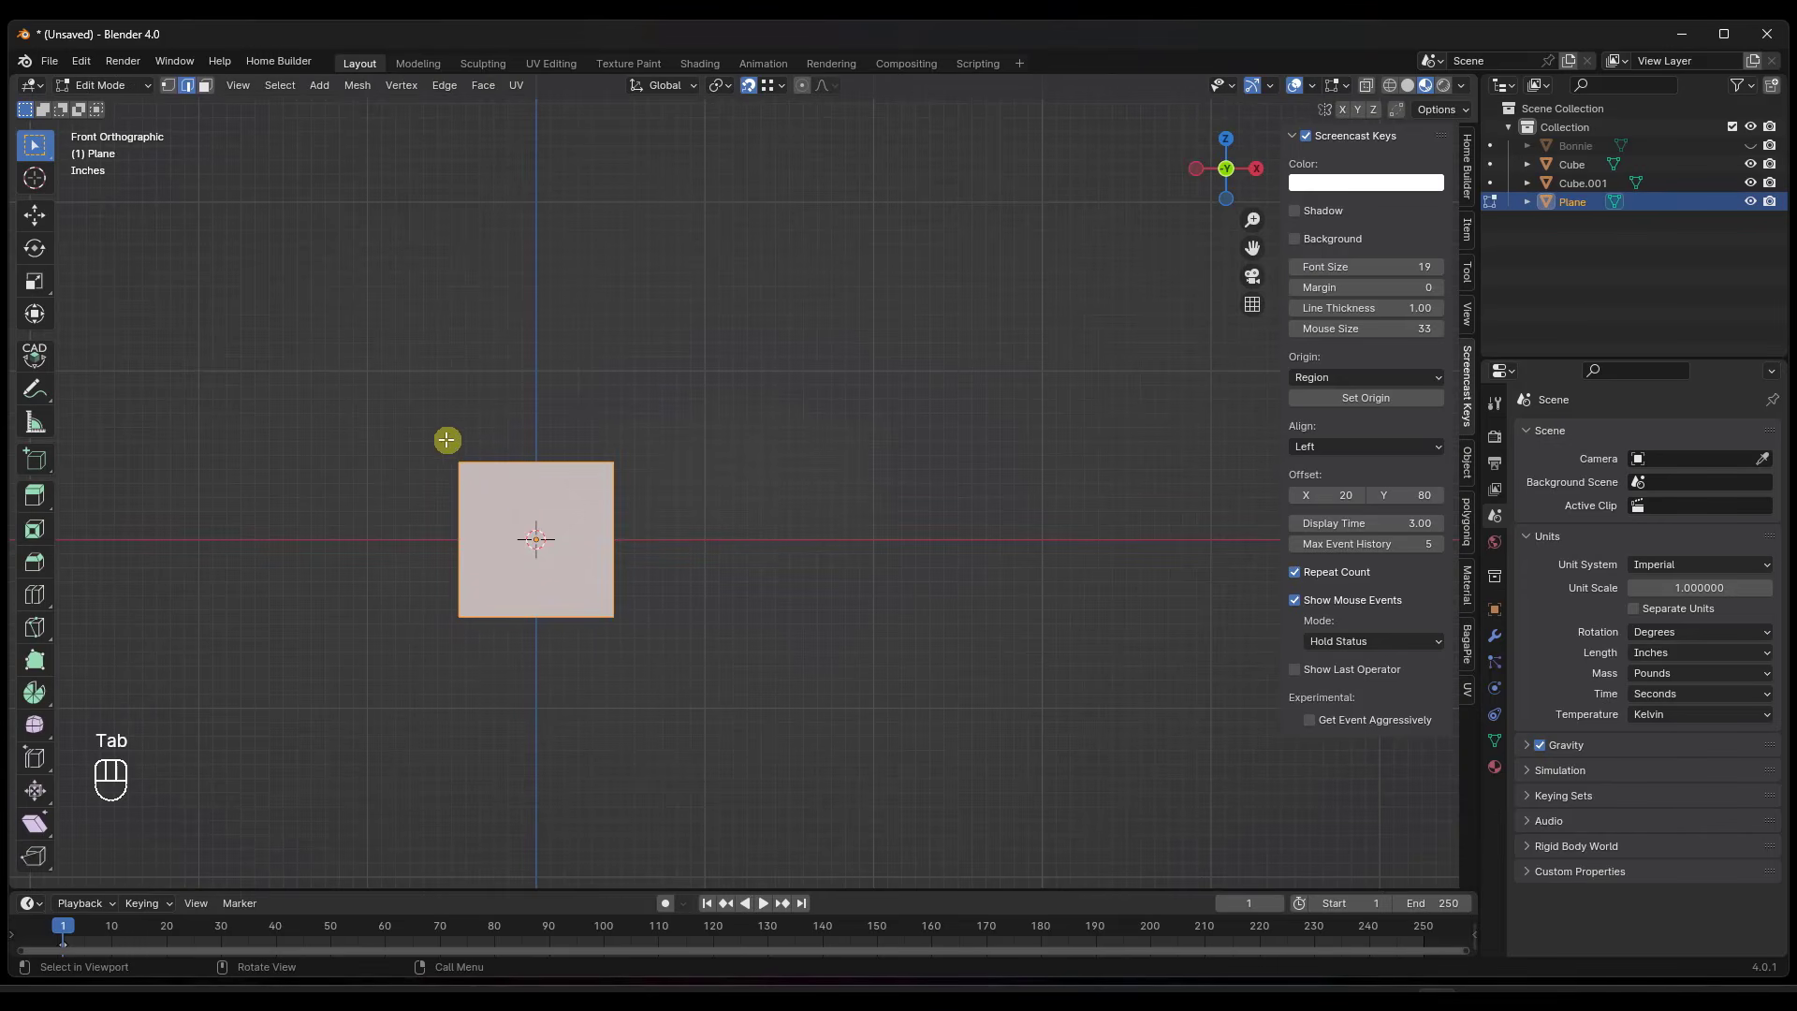
key("1")
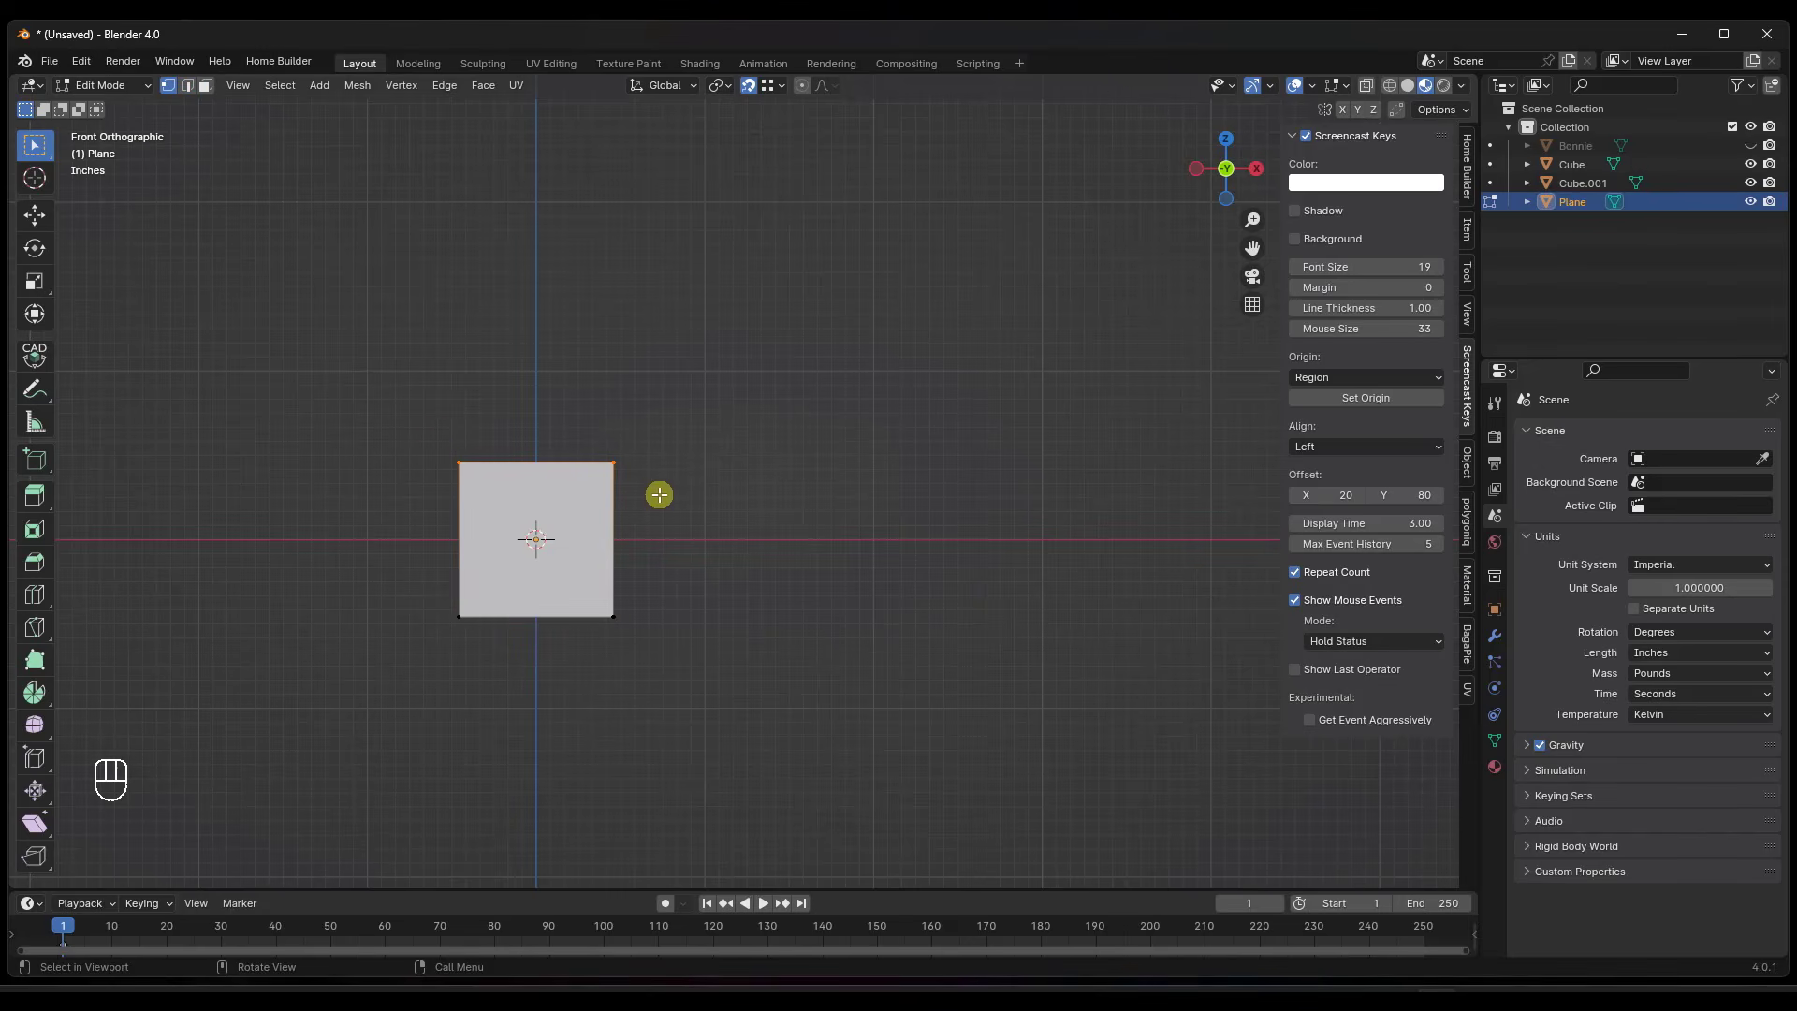
key("x")
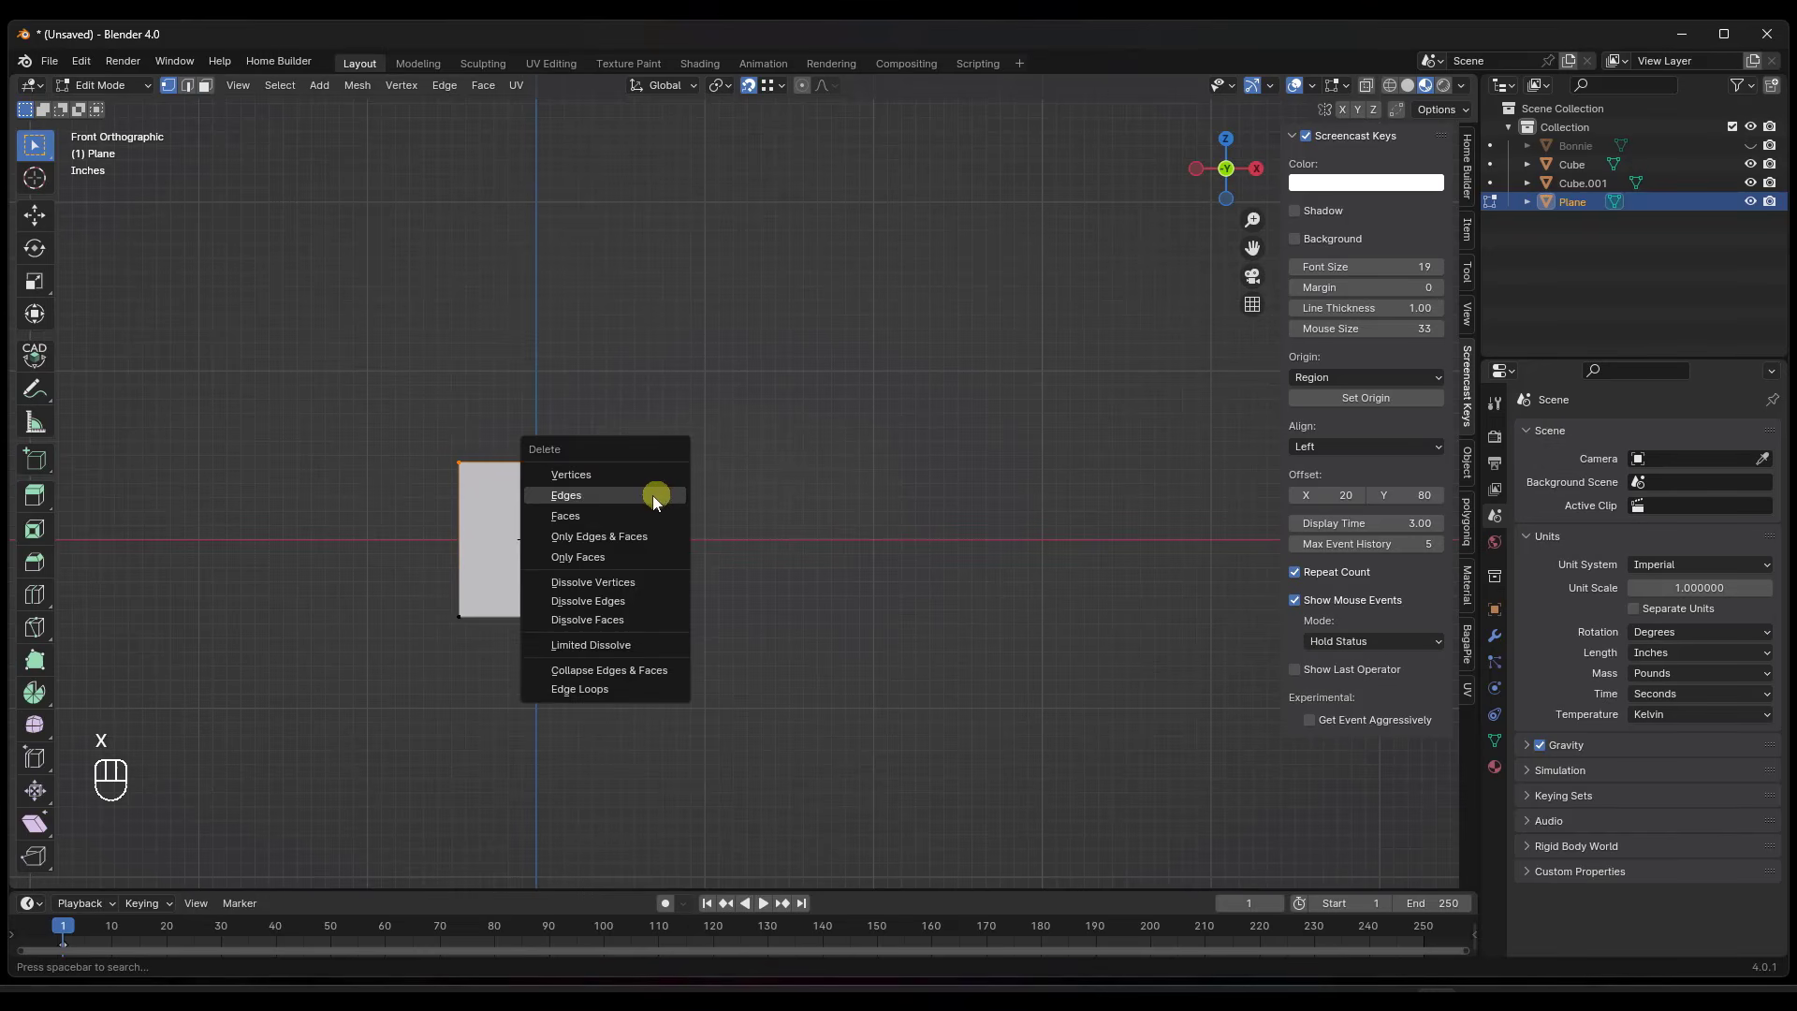
left_click(576, 480)
Extrude the remaining bottom edge 7 inches upward along Z to form the first step.
left_click_drag(415, 572, 648, 639)
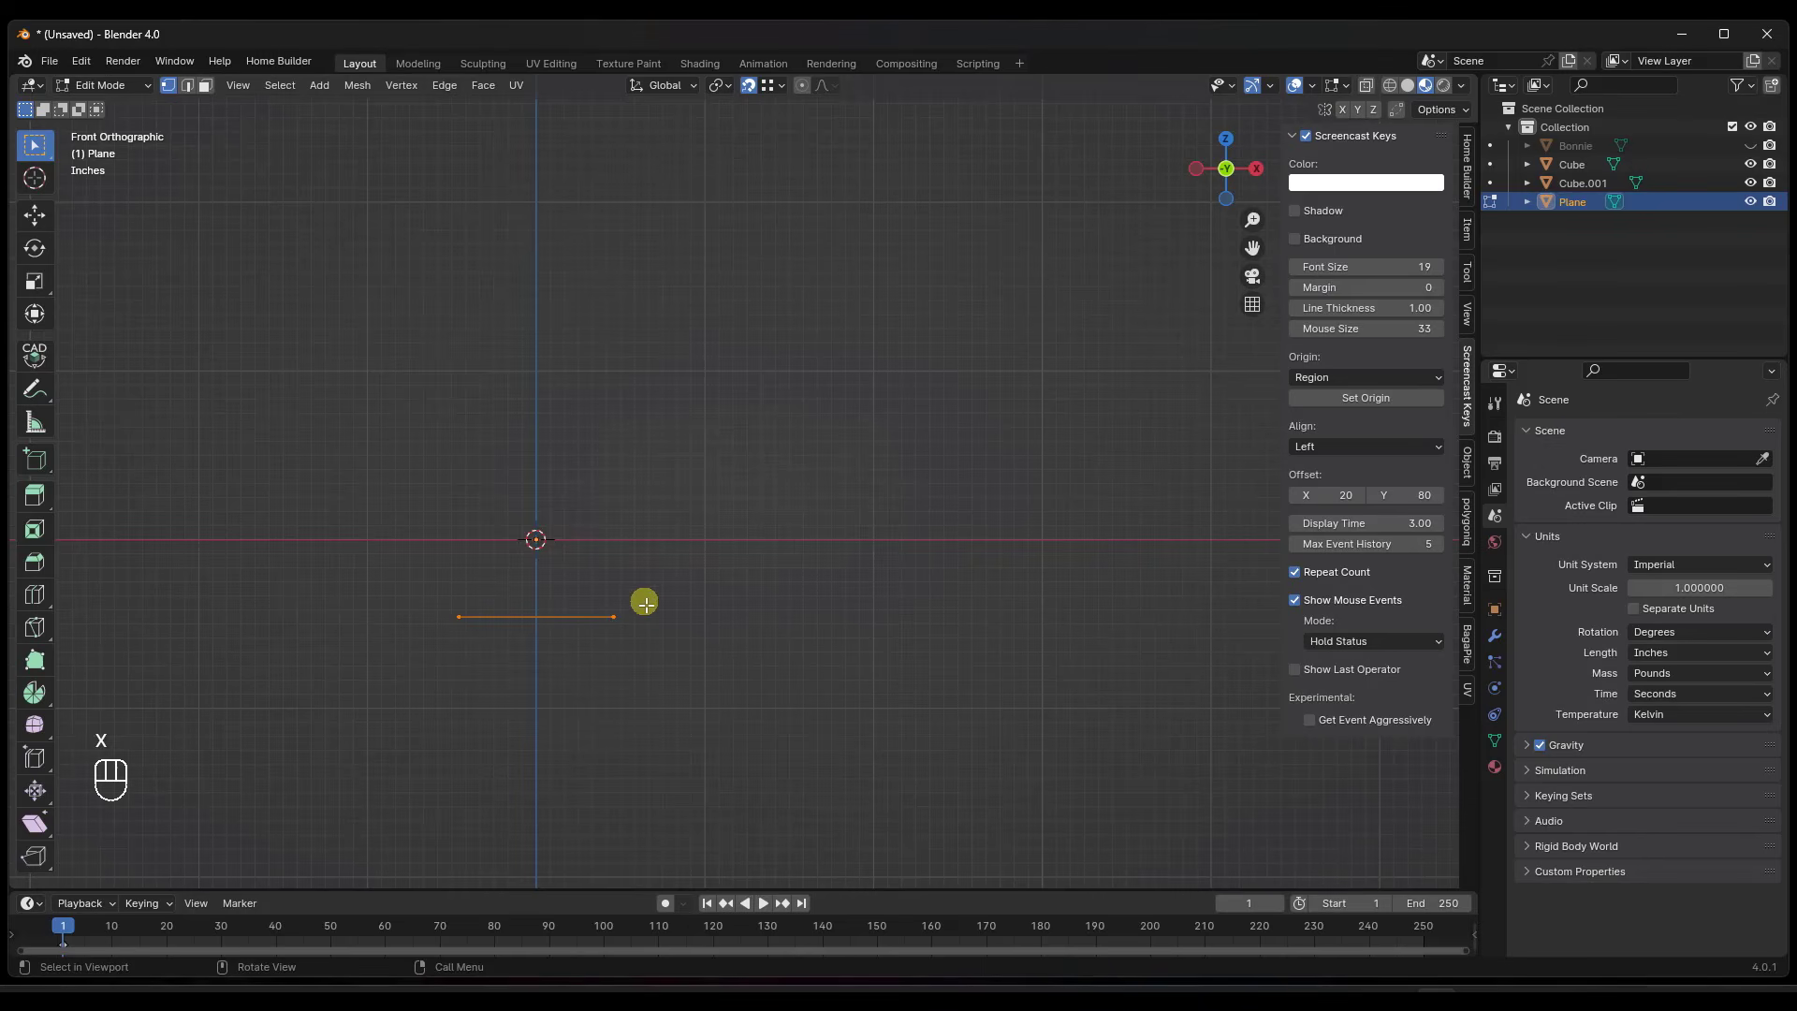
key("e")
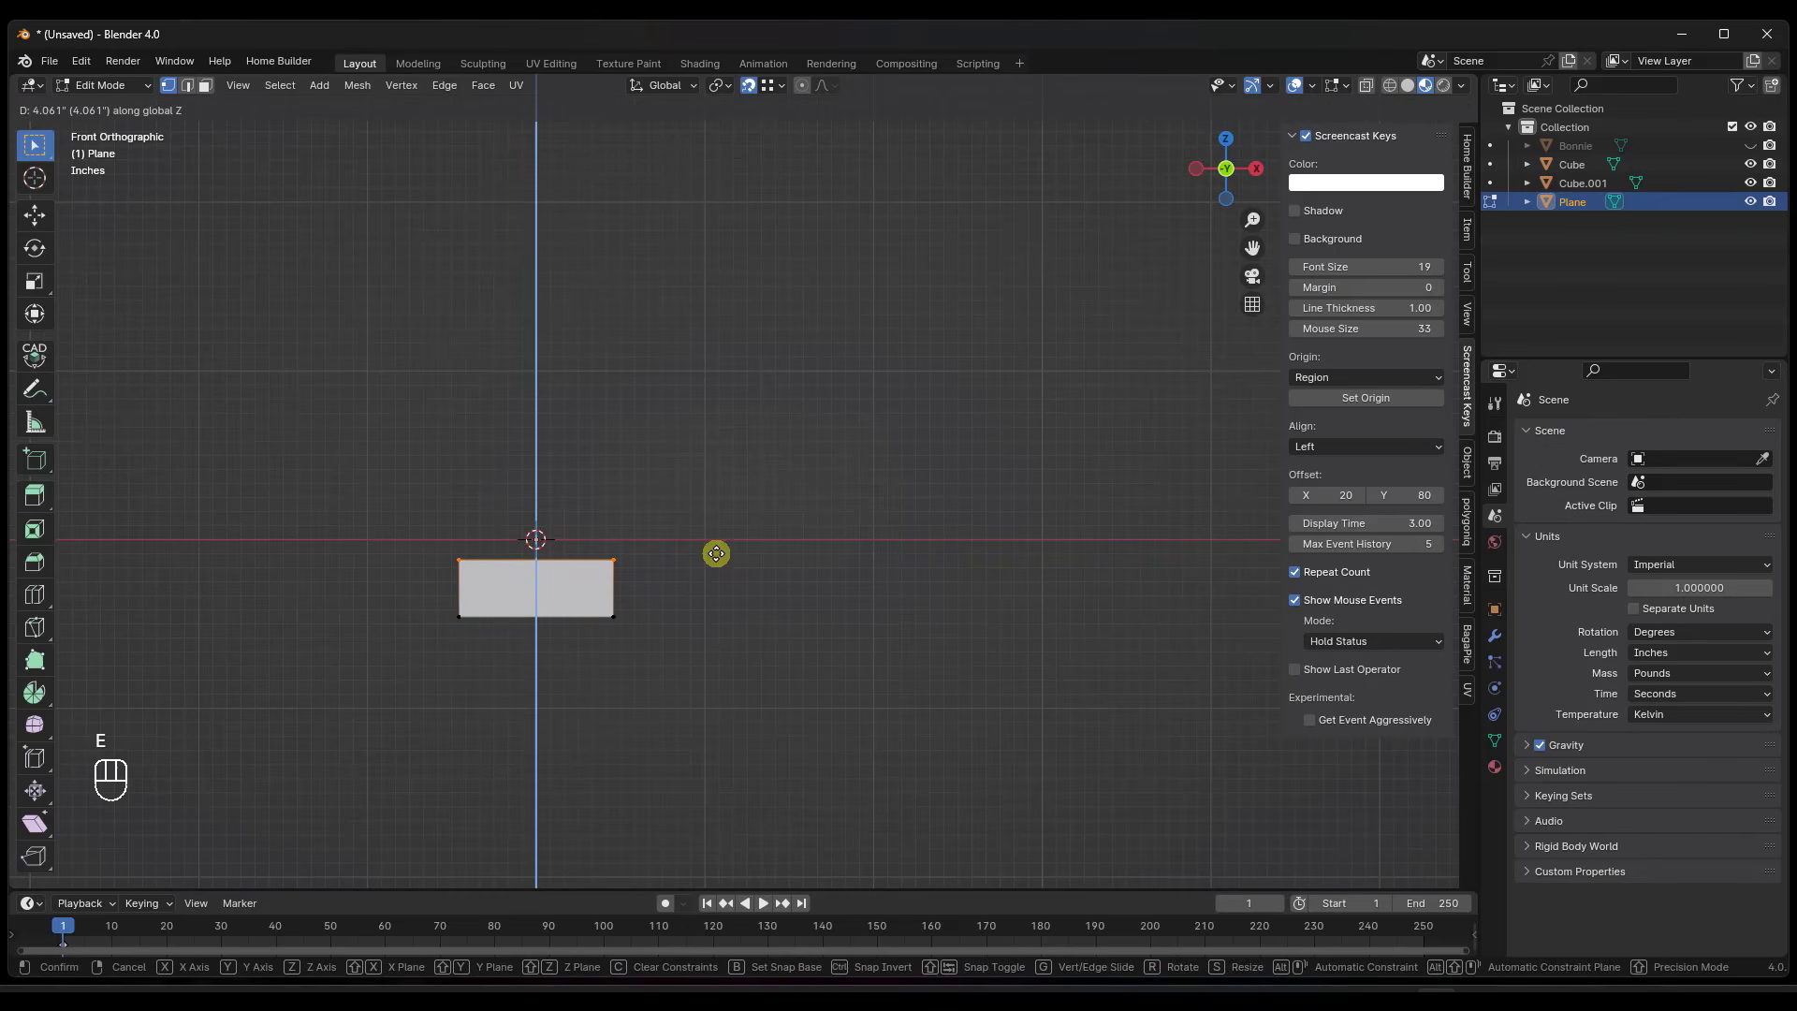
left_click(716, 554)
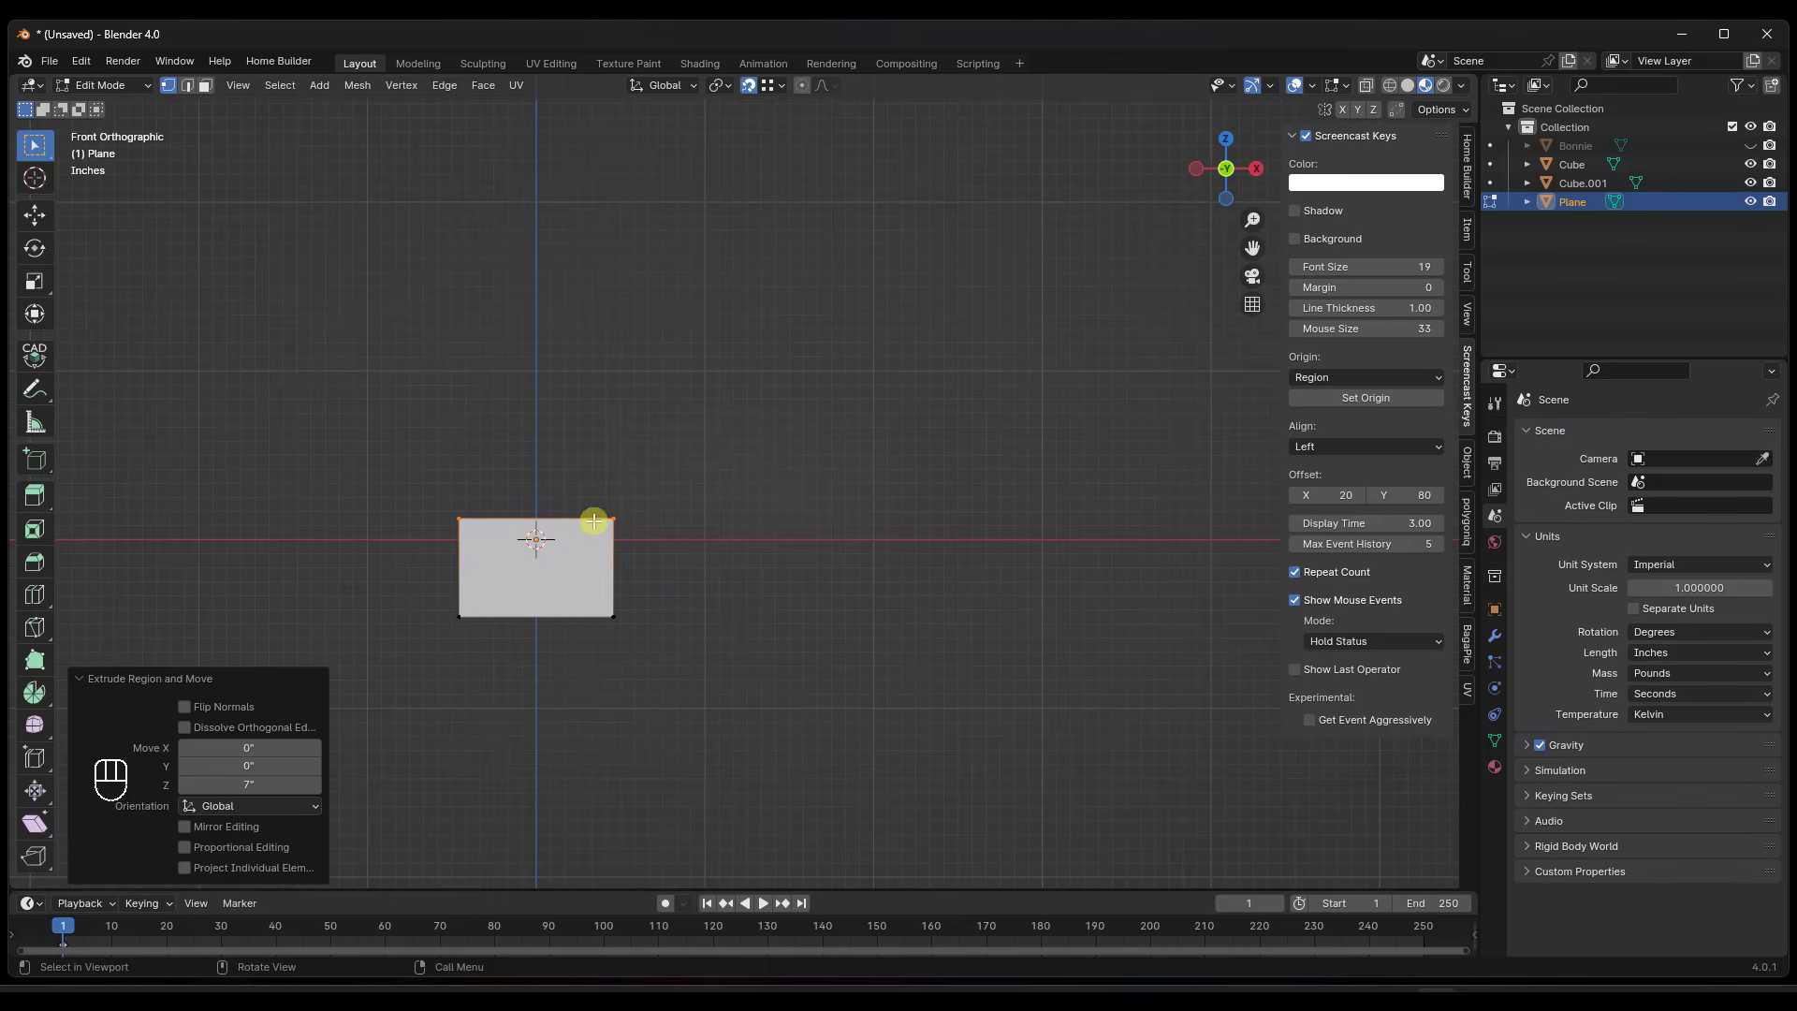
Duplicate the first step's left and top edges, offsetting the copy 11 inches in X and 7 inches in Z.
key("2")
left_click(459, 582)
left_click(503, 519, "shift")
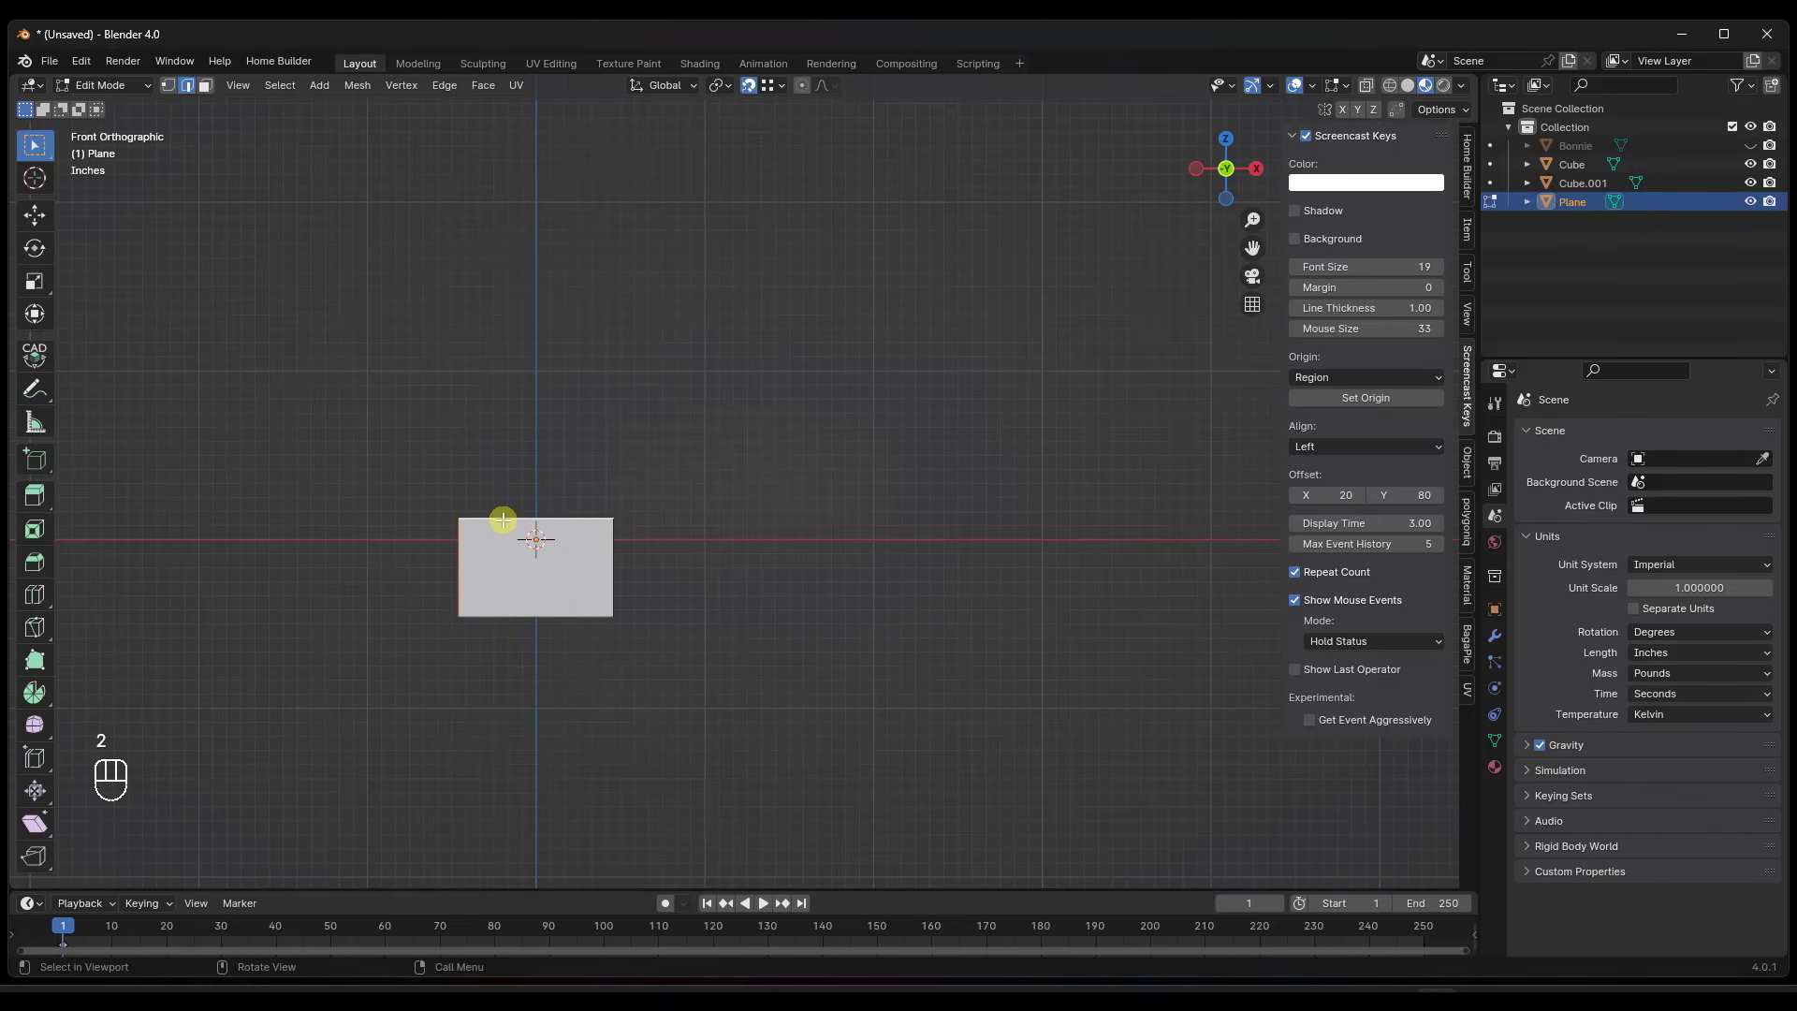
key("shift+d")
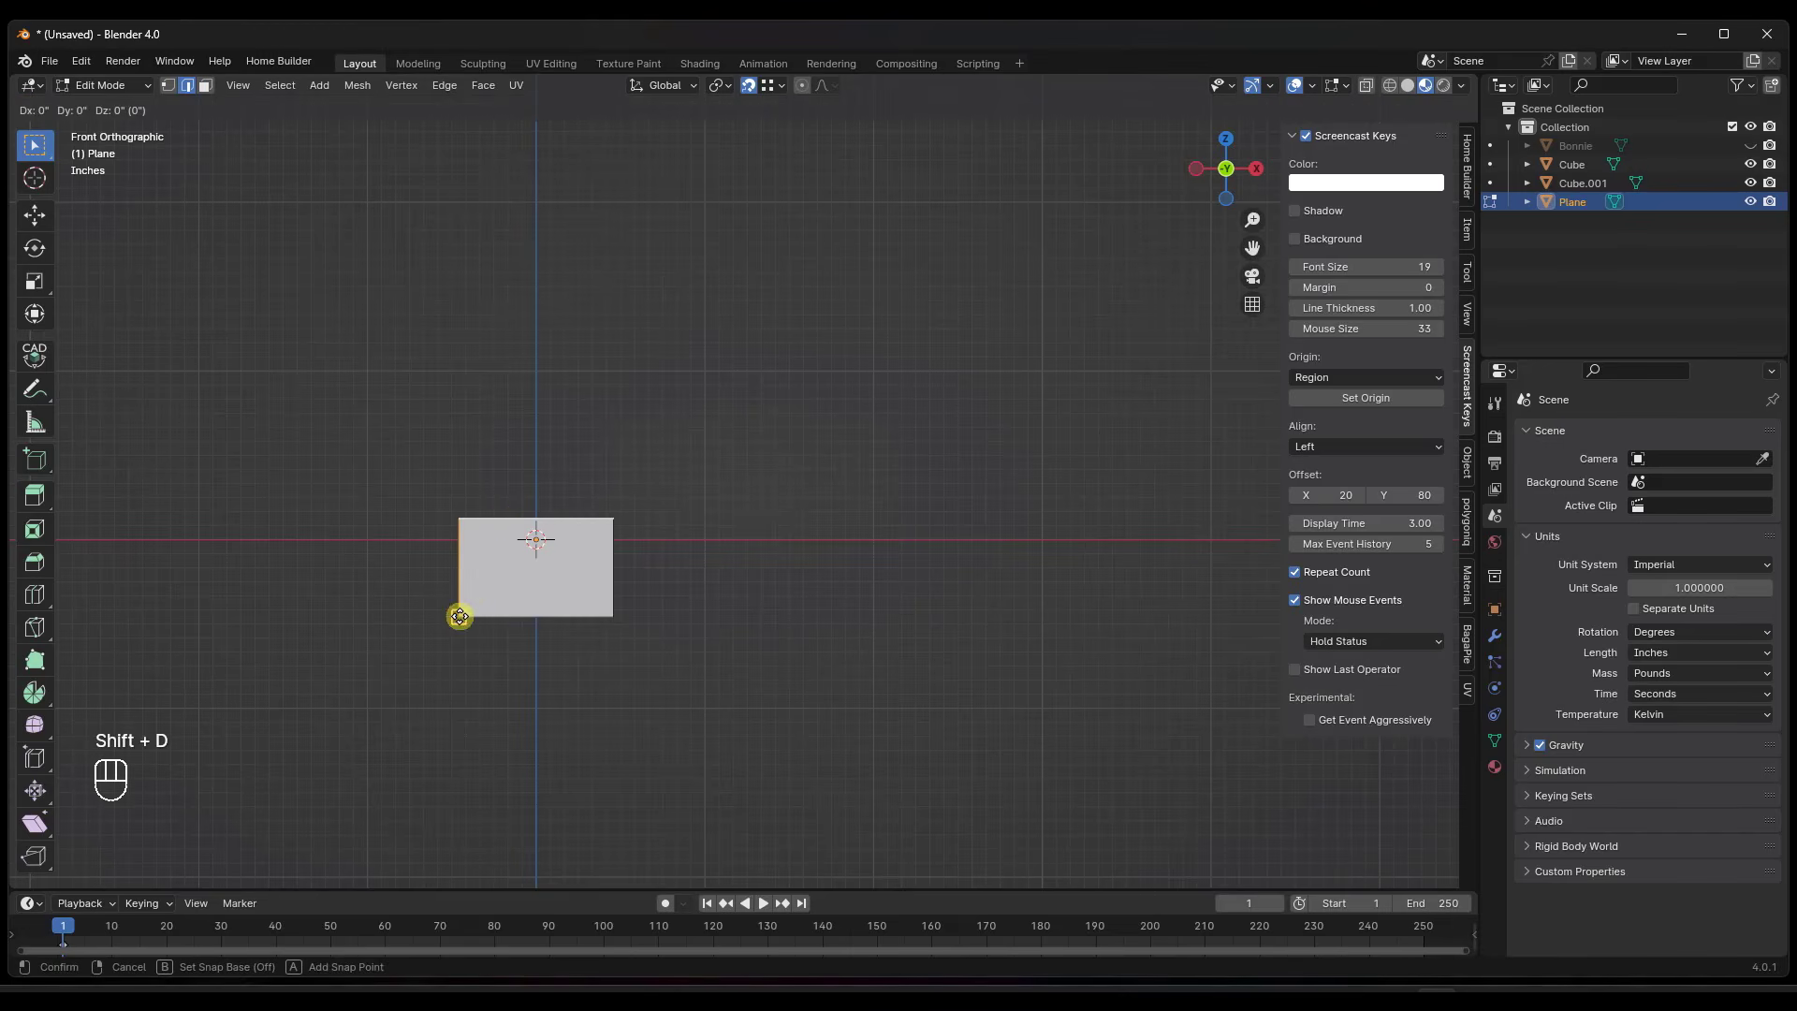
left_click(611, 518)
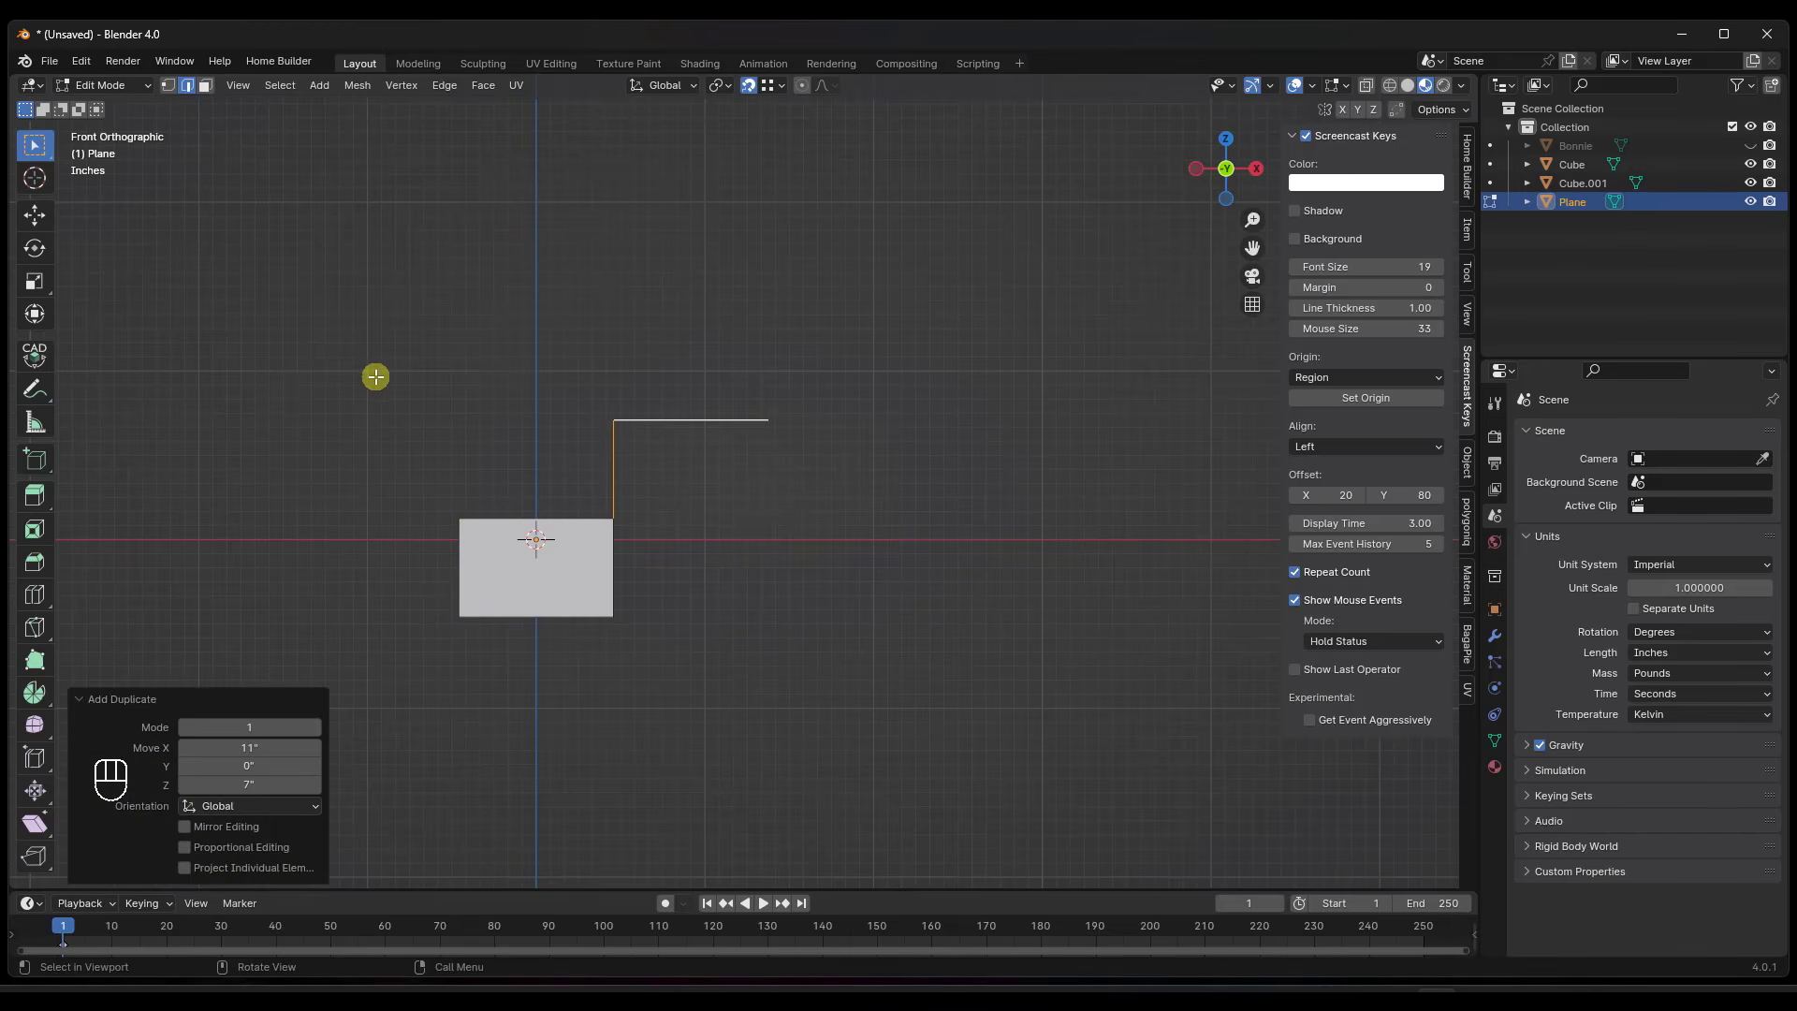
Duplicate the riser and tread edges of the first two steps, offset 22 inches in X and 14 inches in Z.
left_click_drag(374, 376, 823, 538)
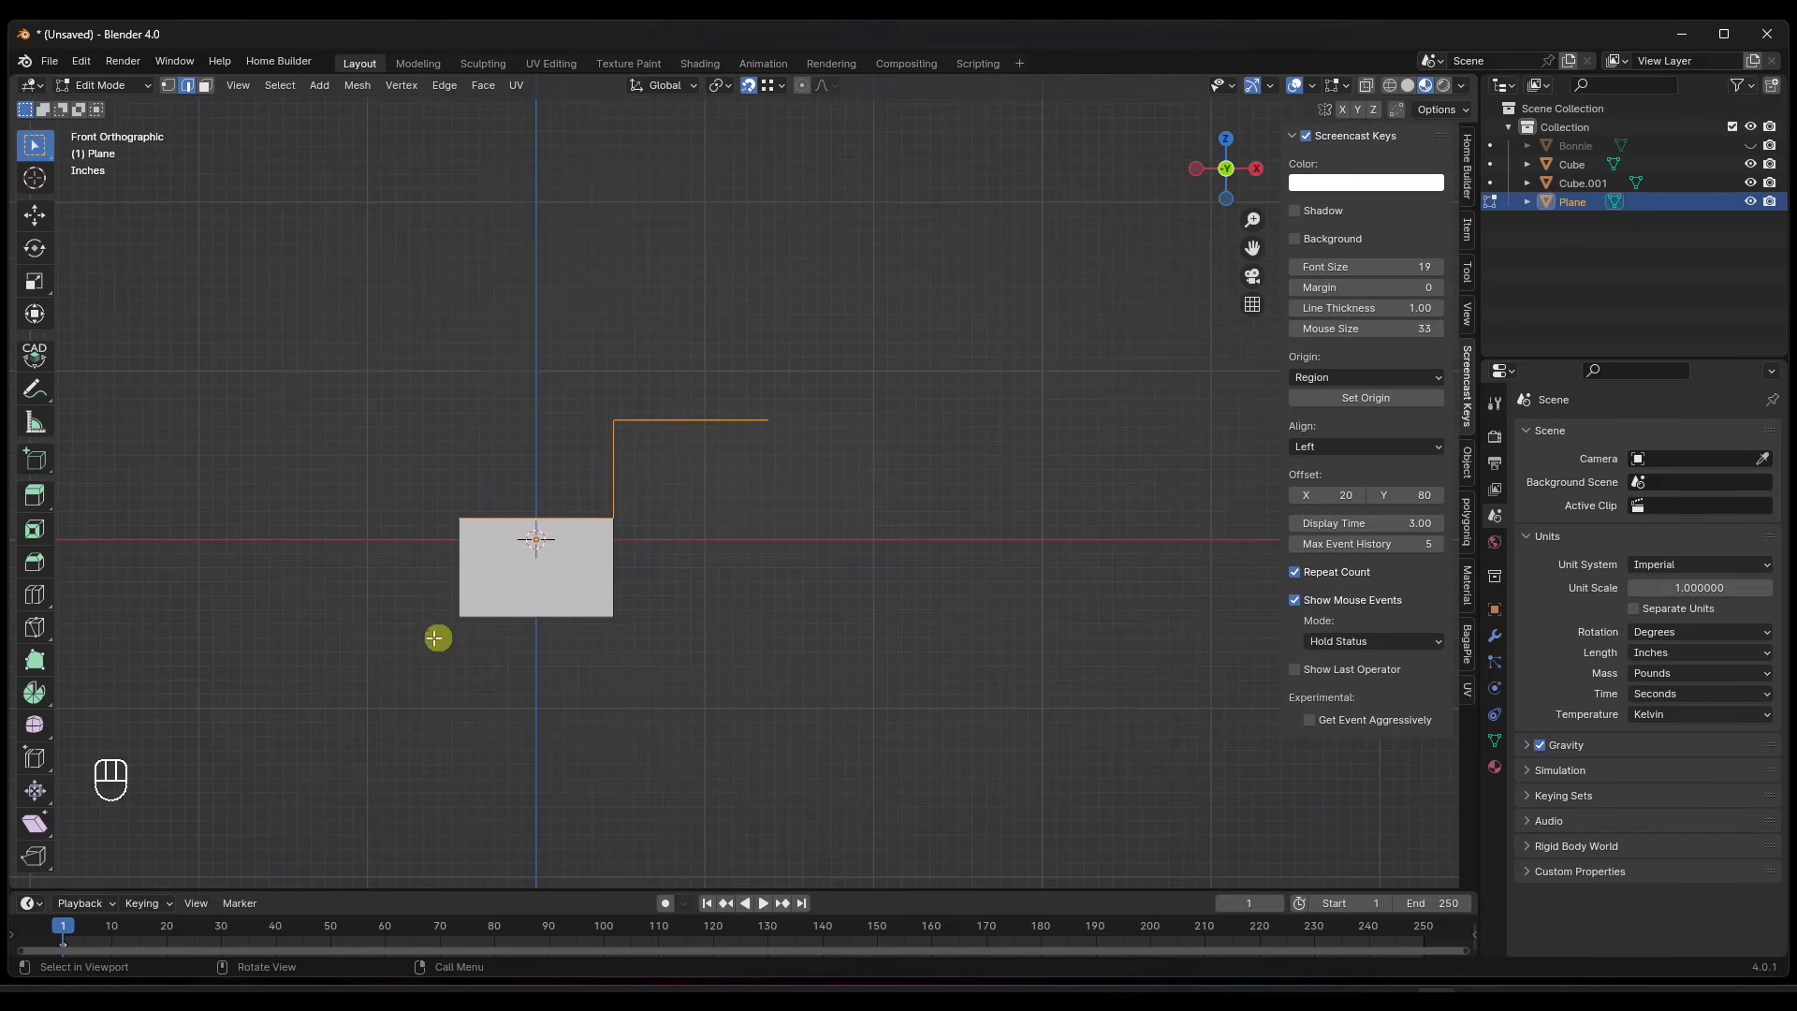
left_click(455, 570, "shift")
key("shift+d")
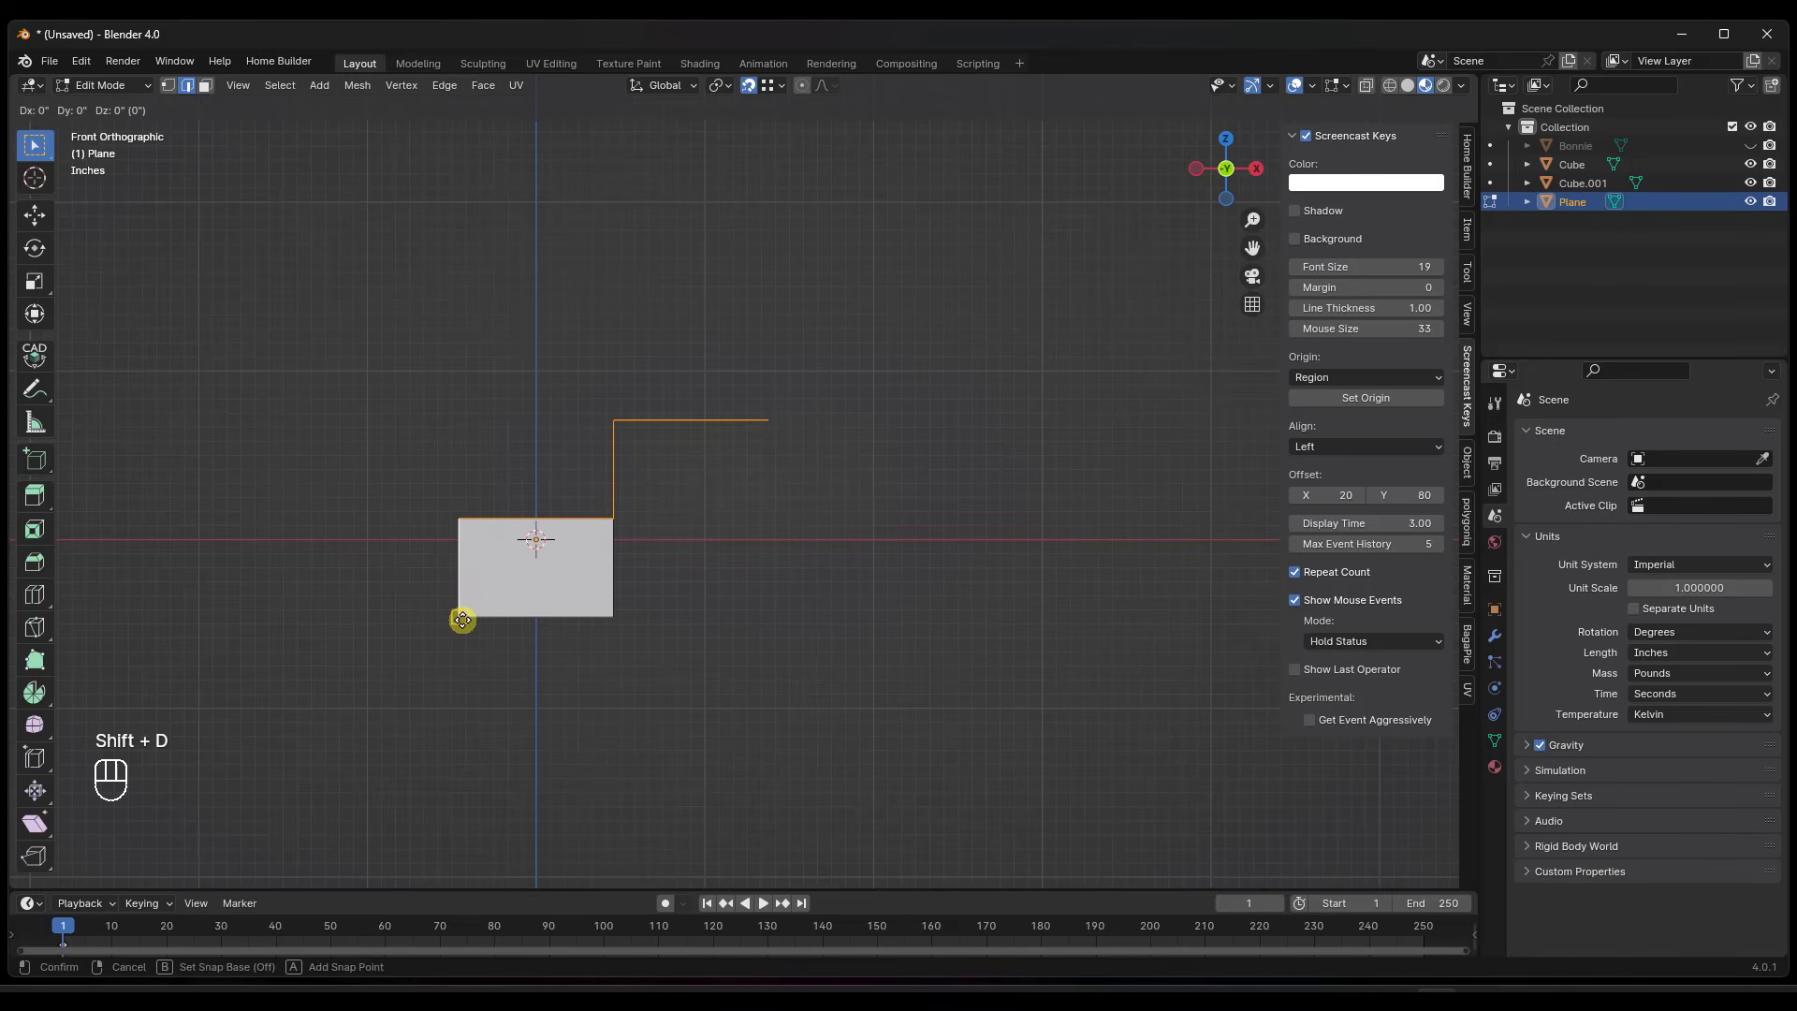
left_click(766, 414)
Duplicate the three steps above the base rectangle, offsetting the copy 33 inches in X and 21 inches in Z.
scroll(658, 486, "down", 3)
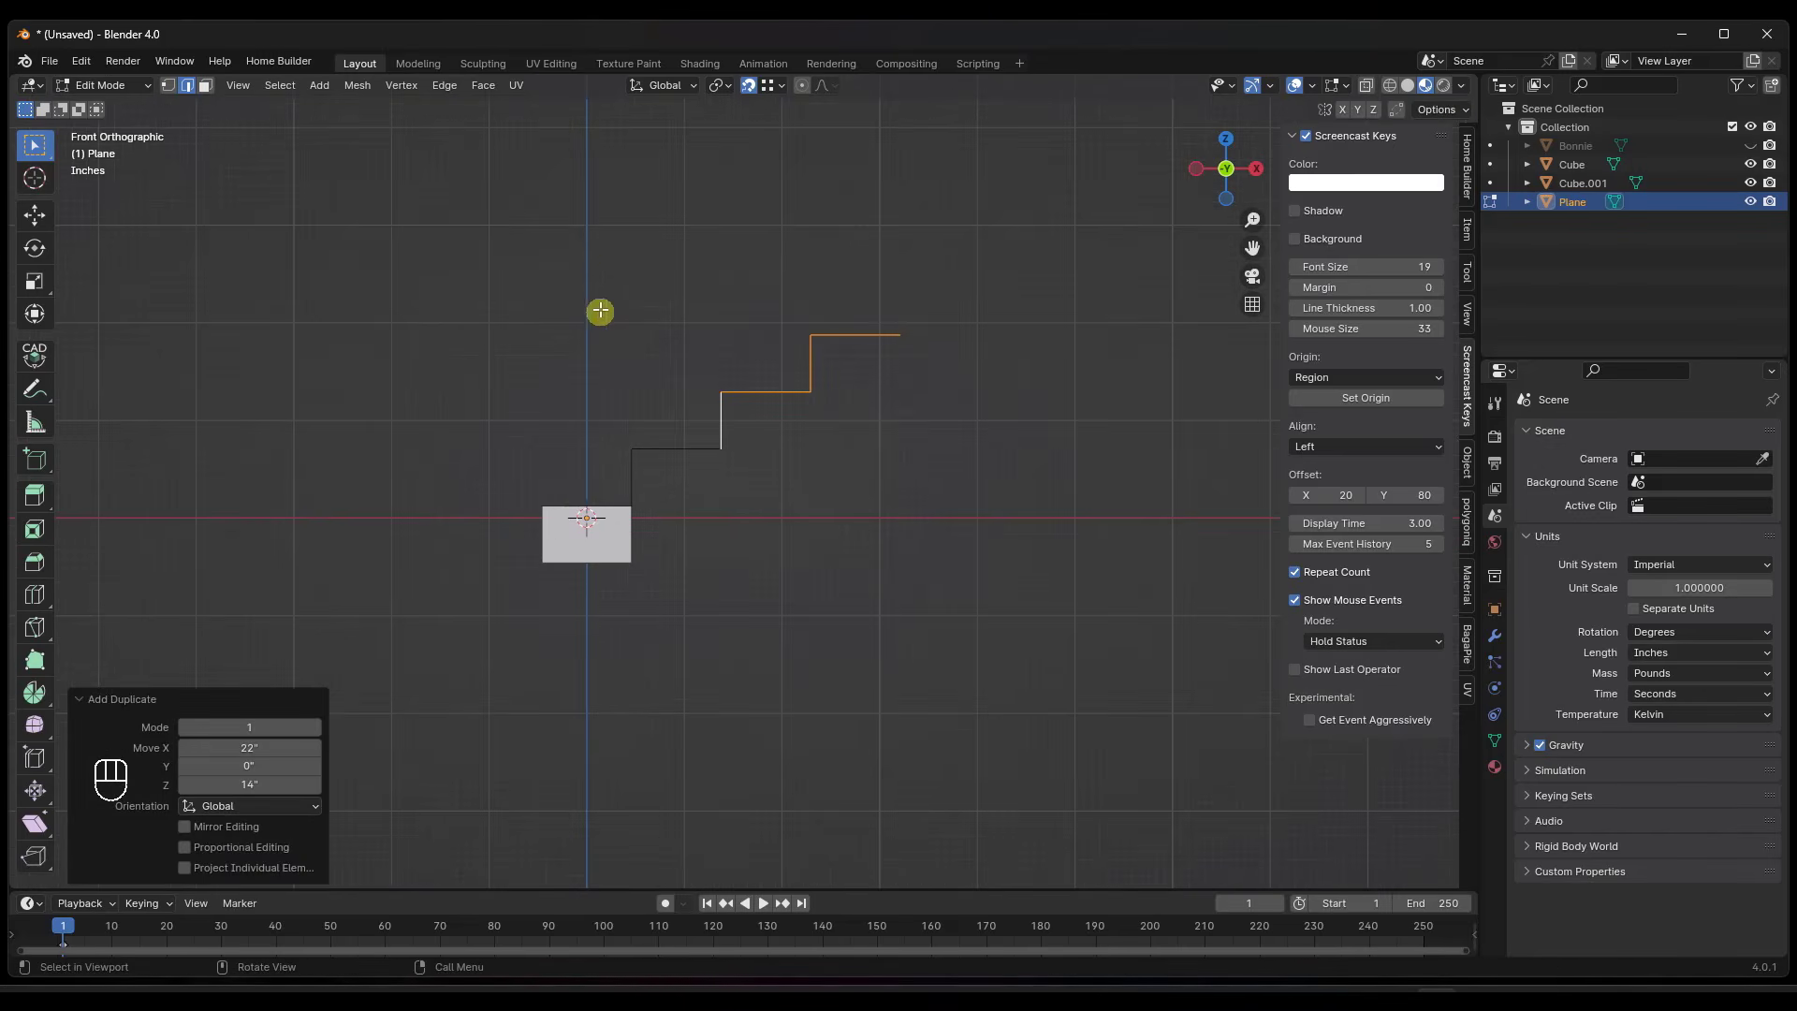
left_click_drag(578, 266, 955, 536)
key("shift+d")
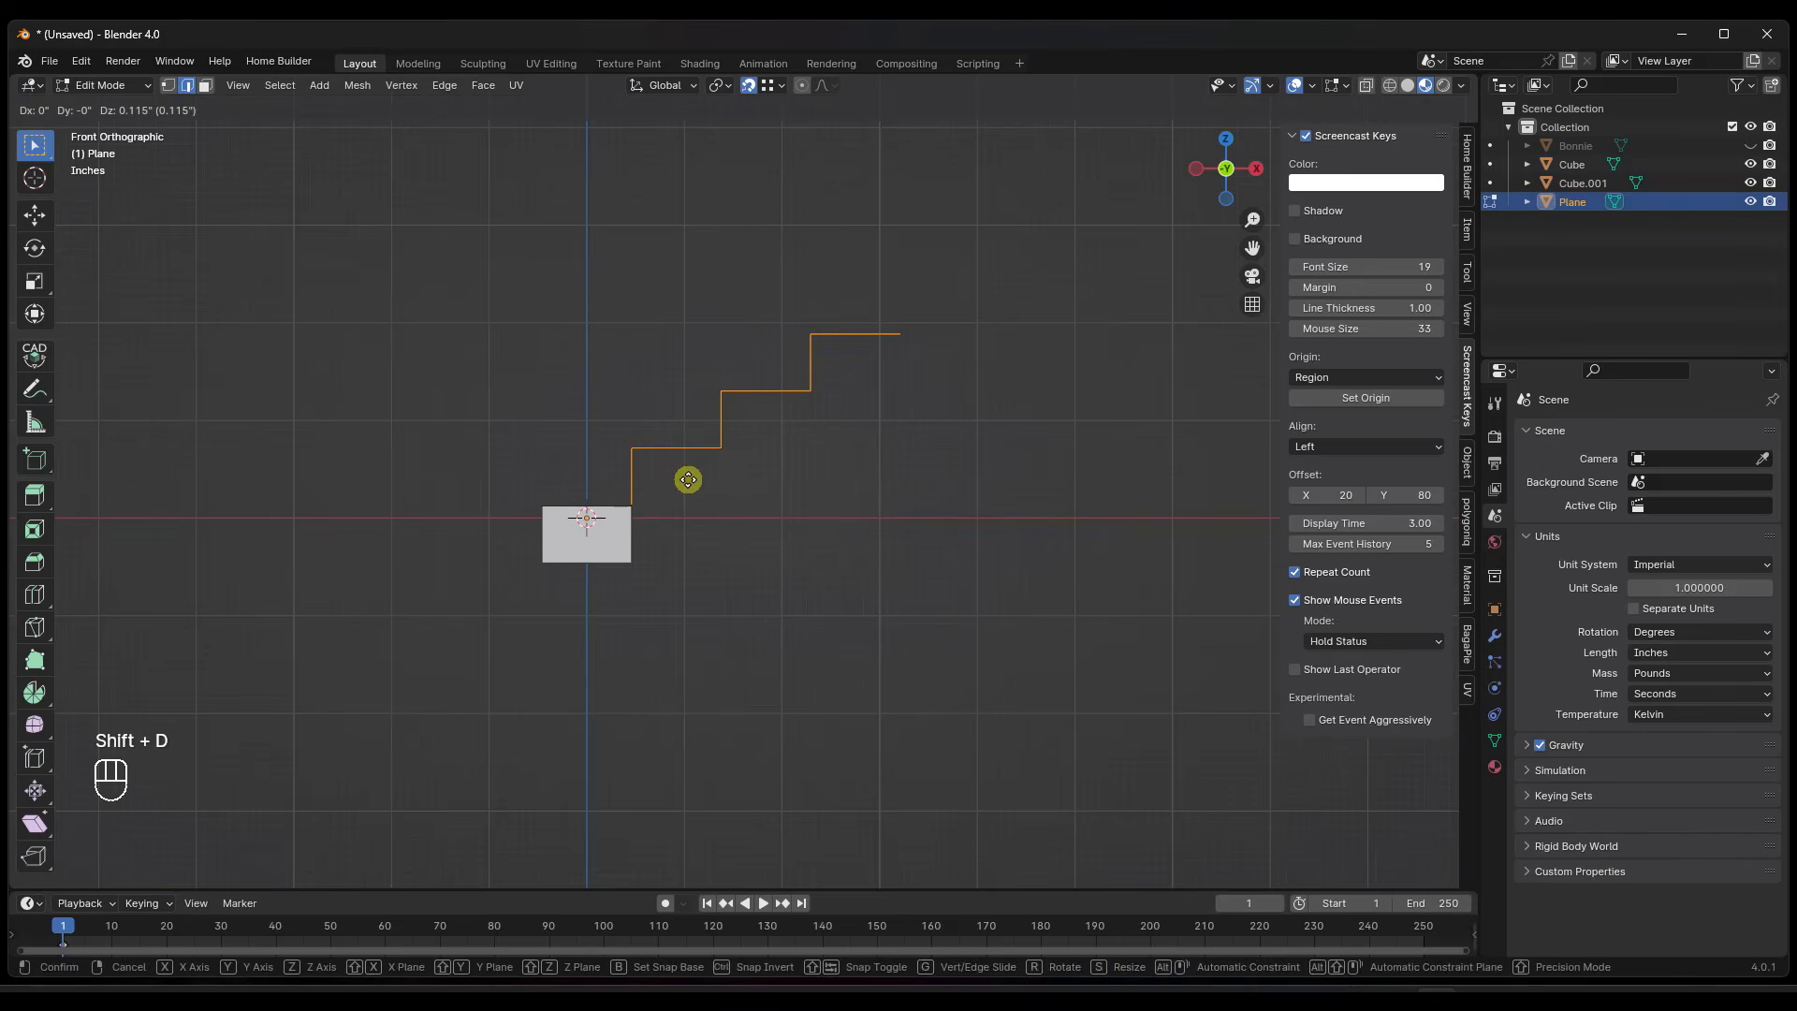
left_click(890, 332)
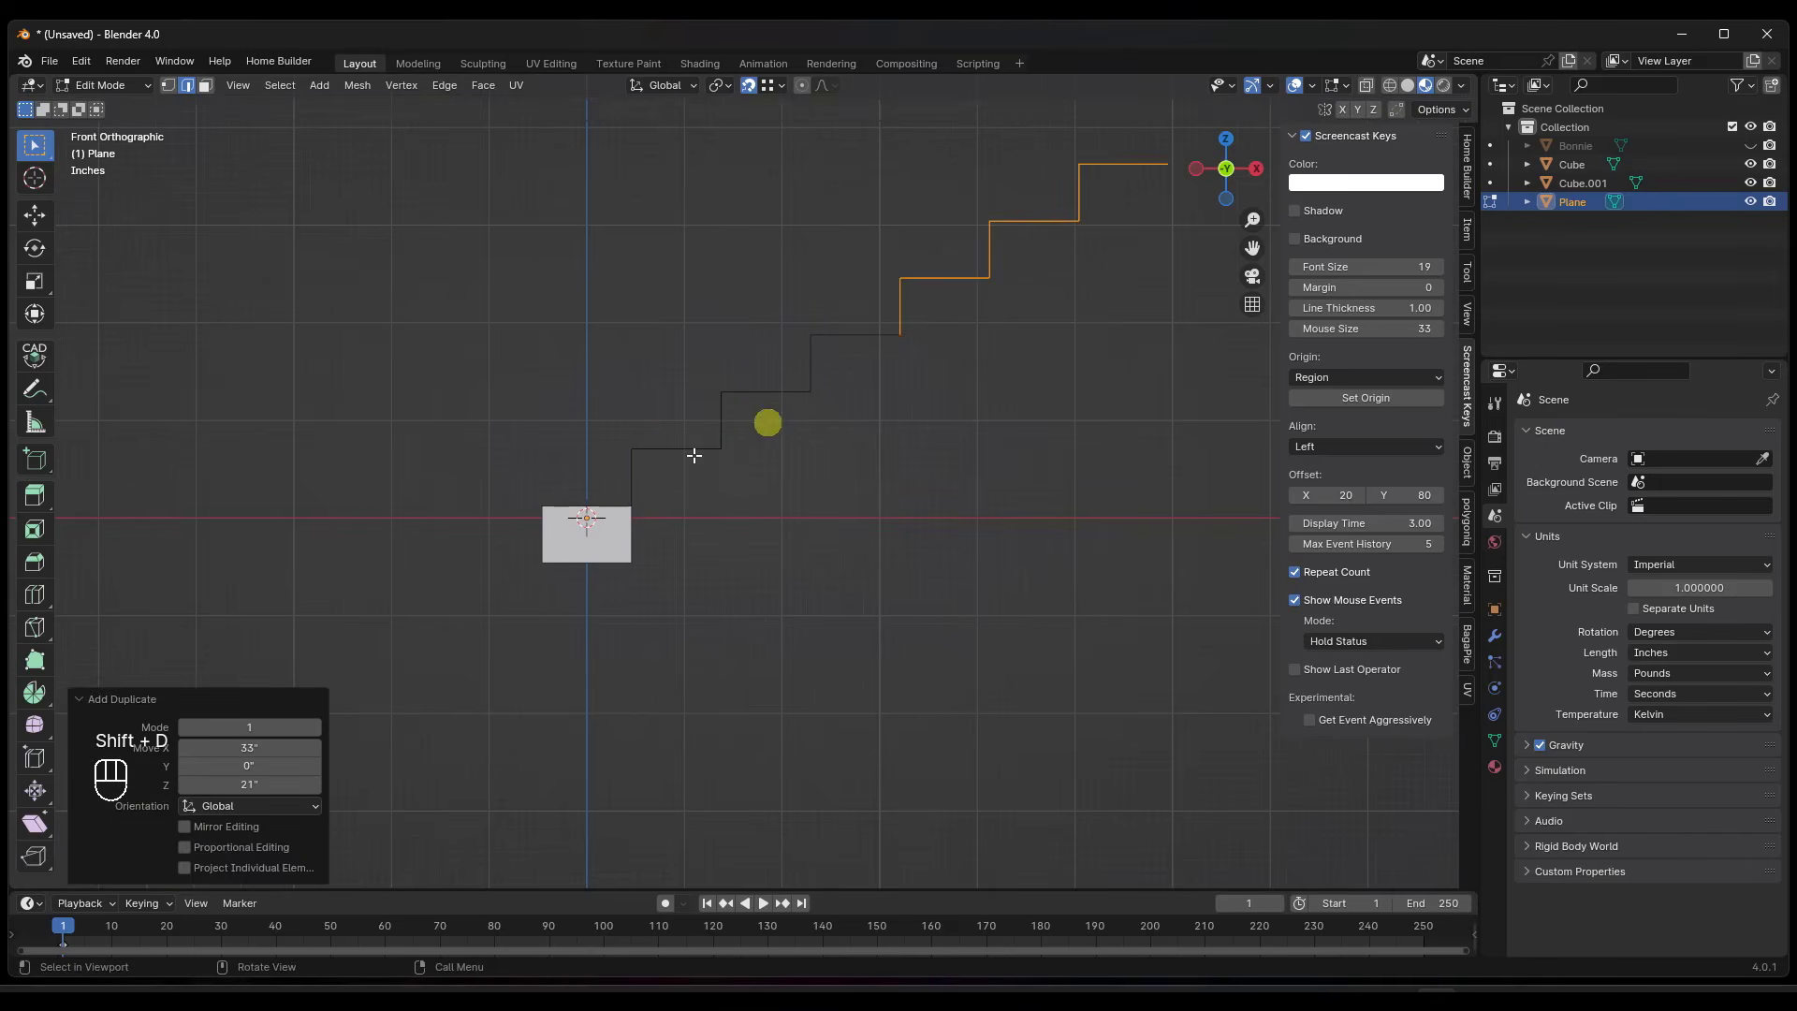
Duplicate the six steps above the base rectangle, offsetting the copy 66 inches in X and 42 inches in Z.
scroll(552, 524, "down", 7)
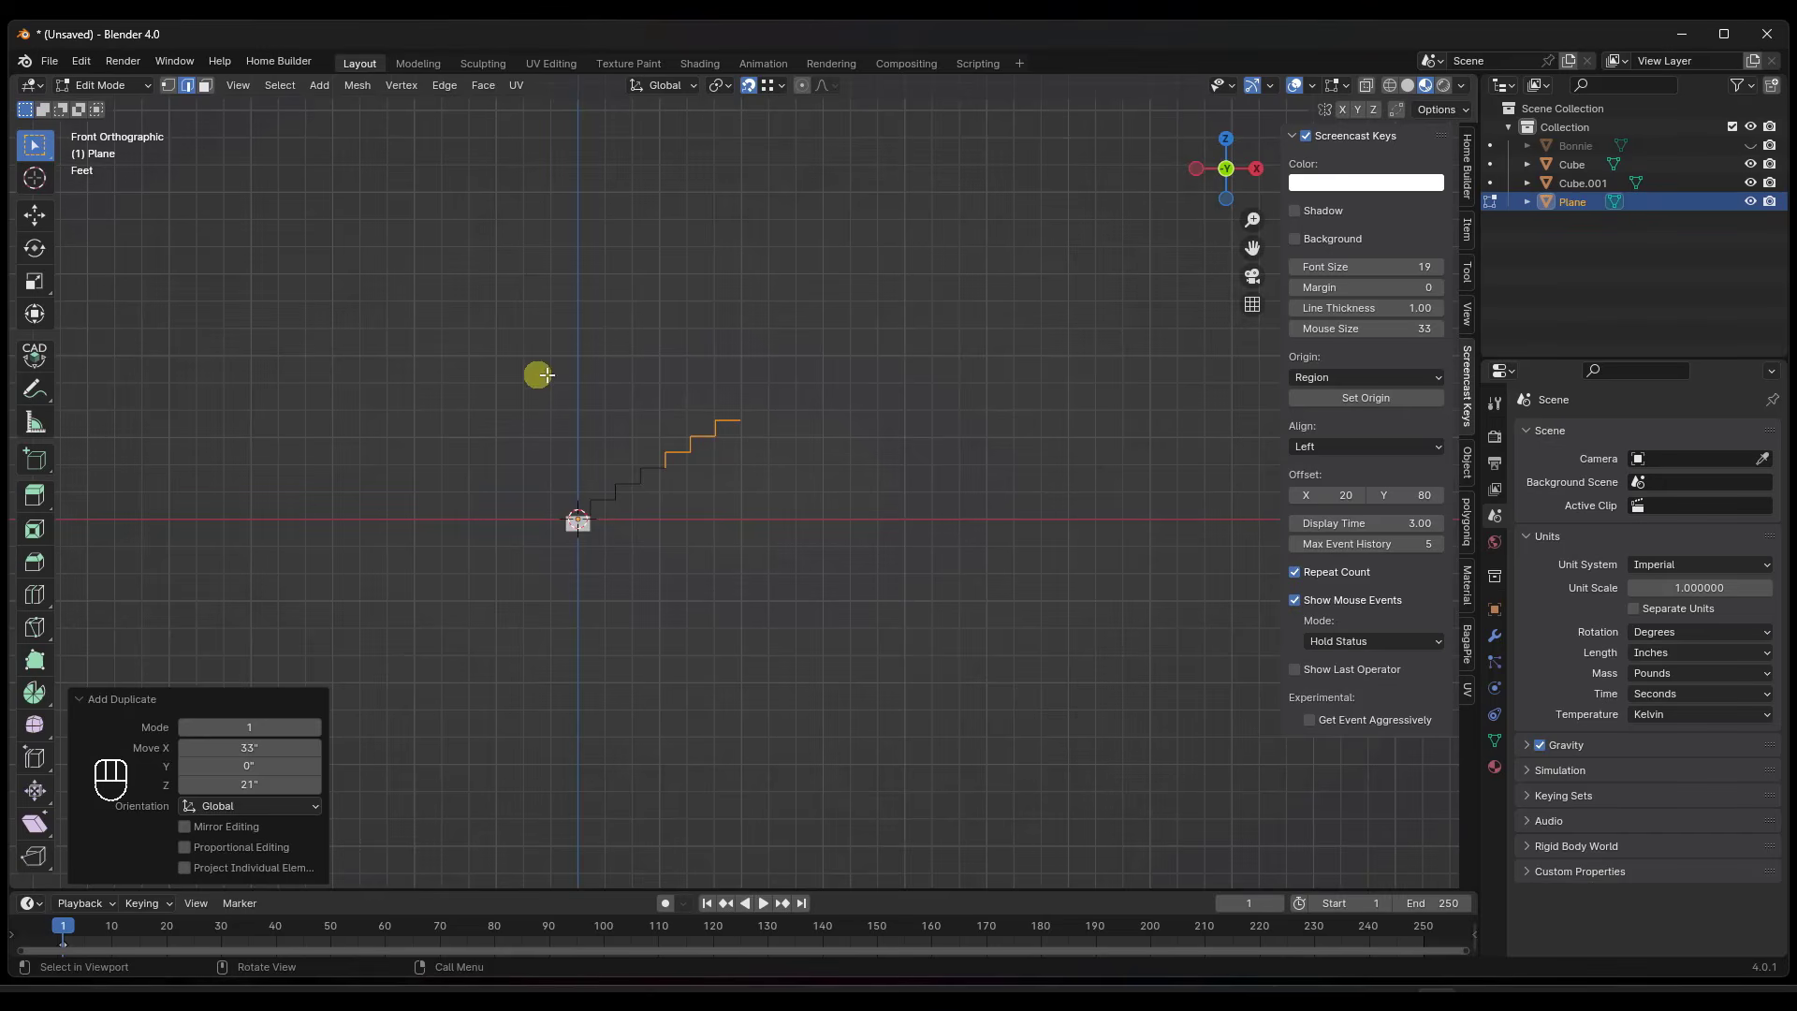
left_click_drag(580, 370, 784, 521)
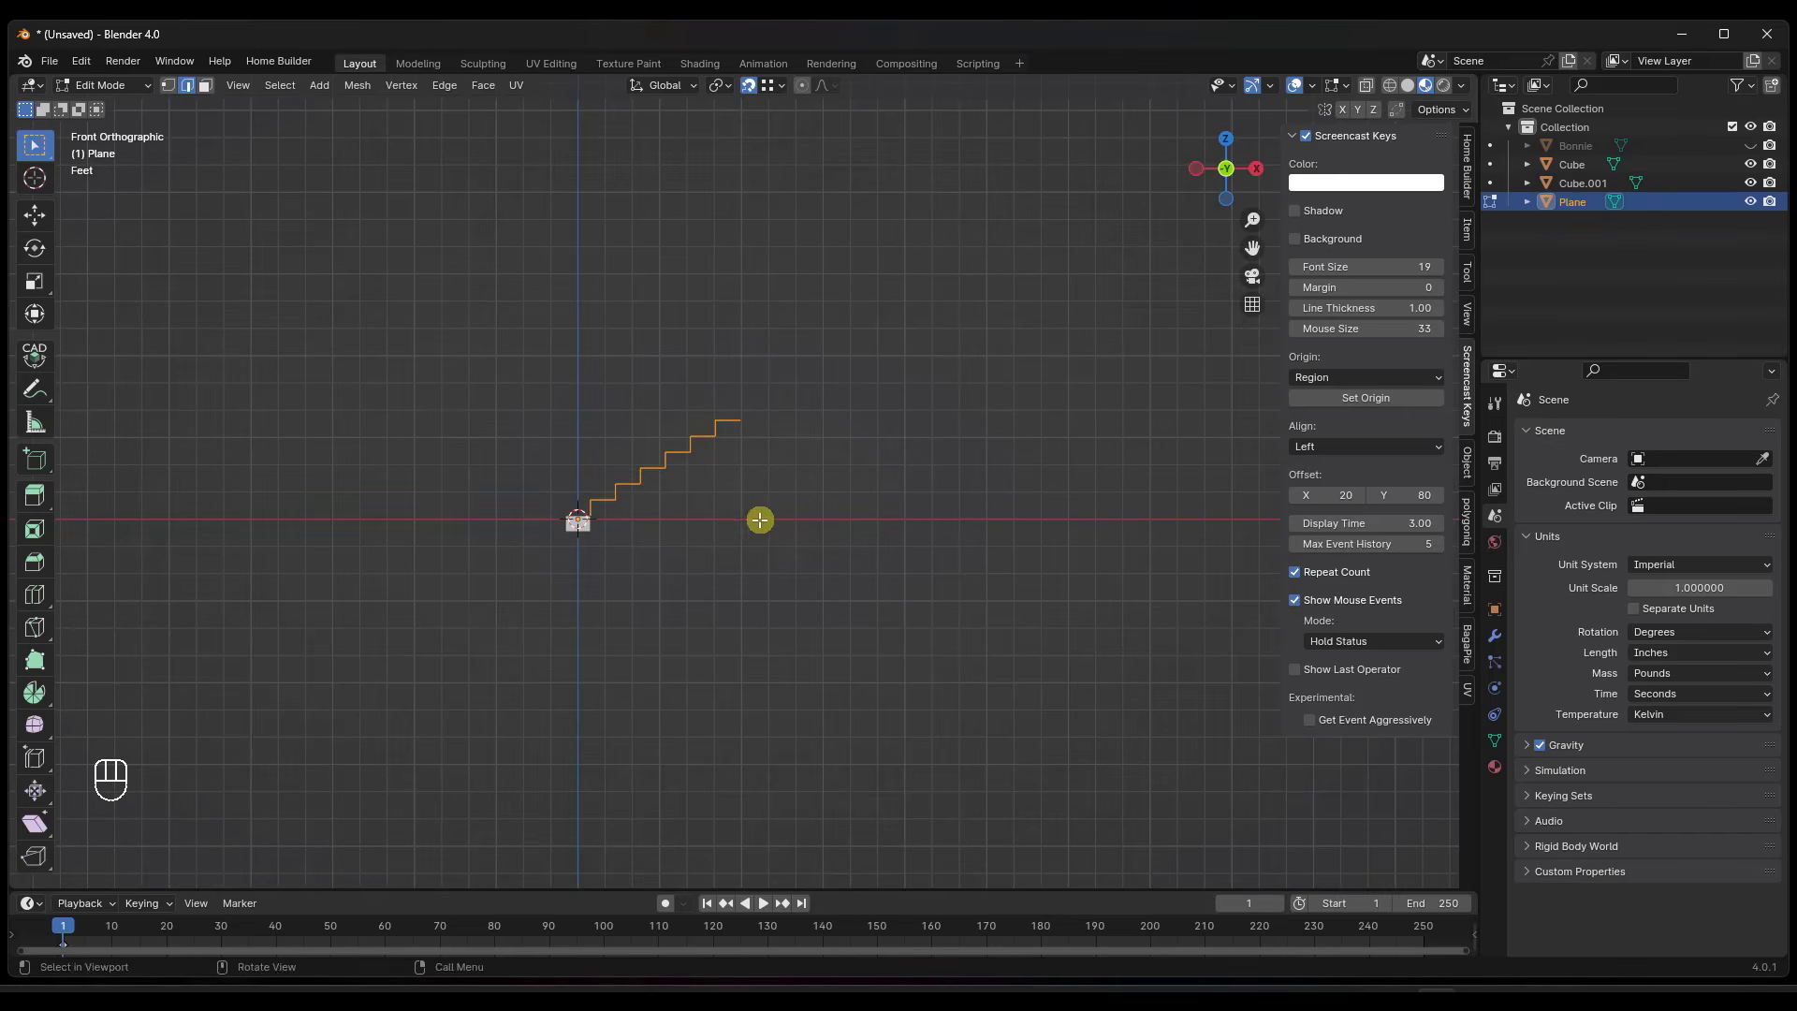
key("shift+d")
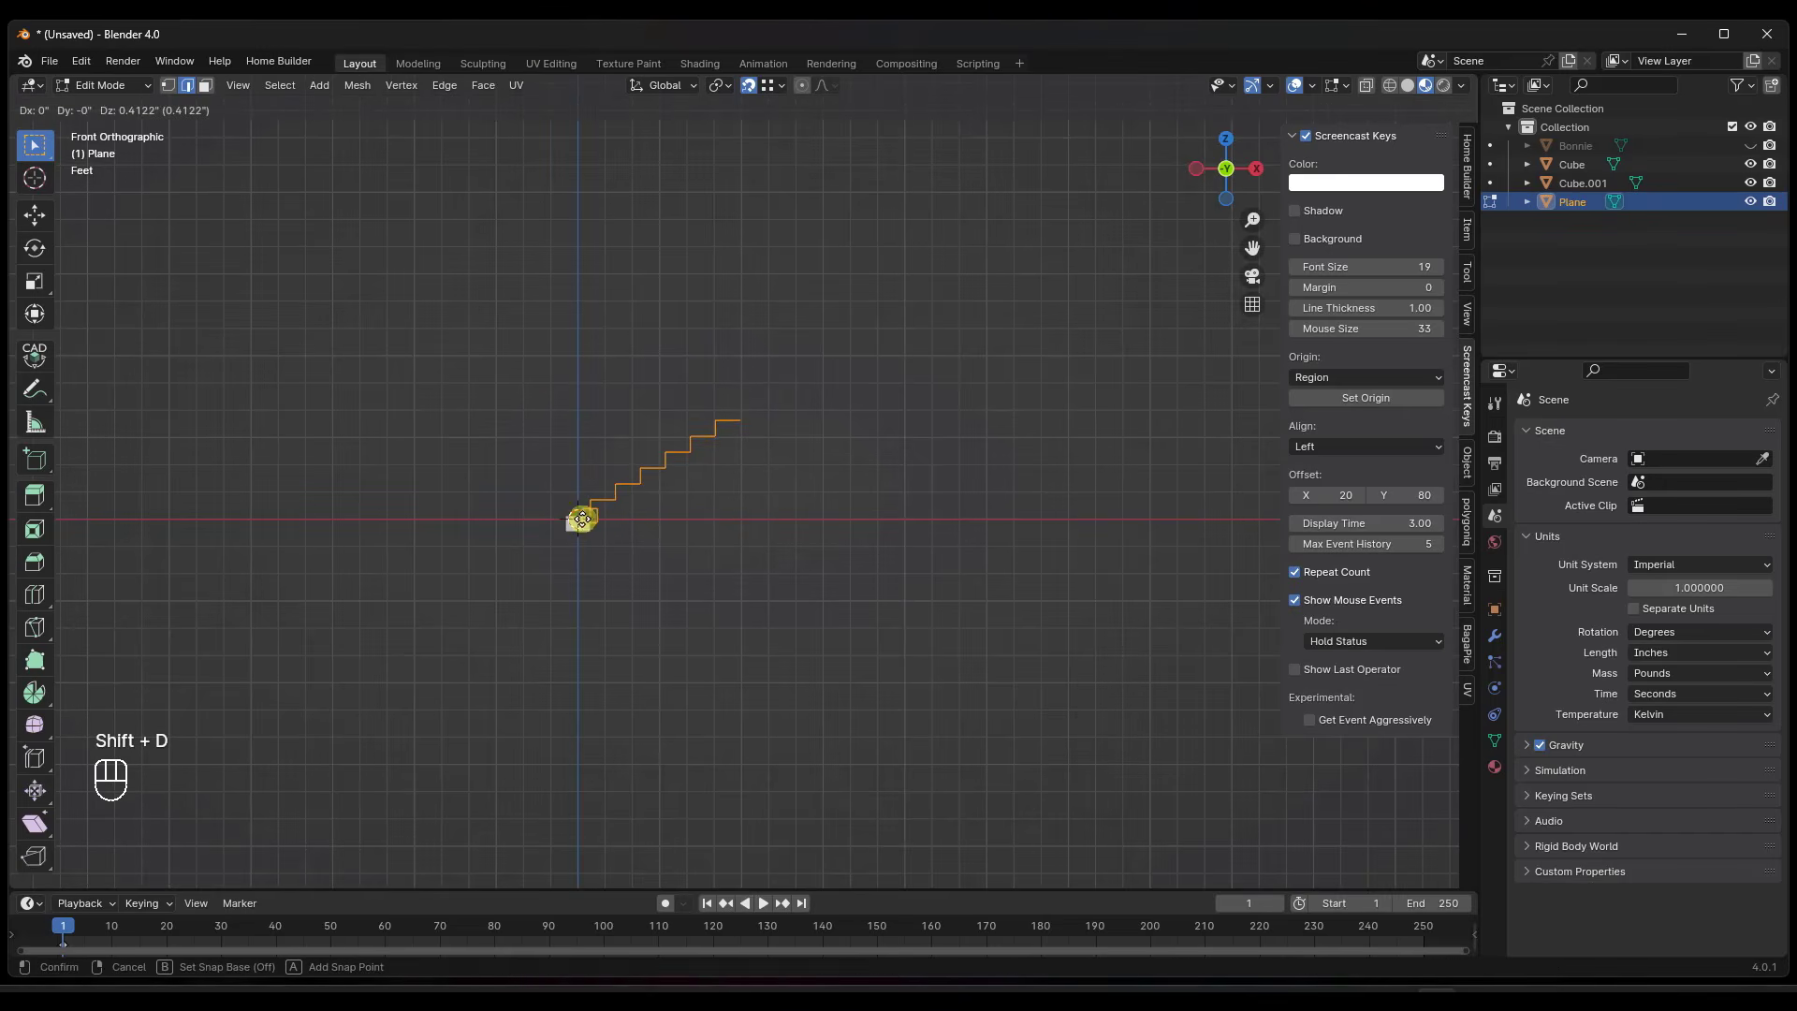
left_click(756, 415)
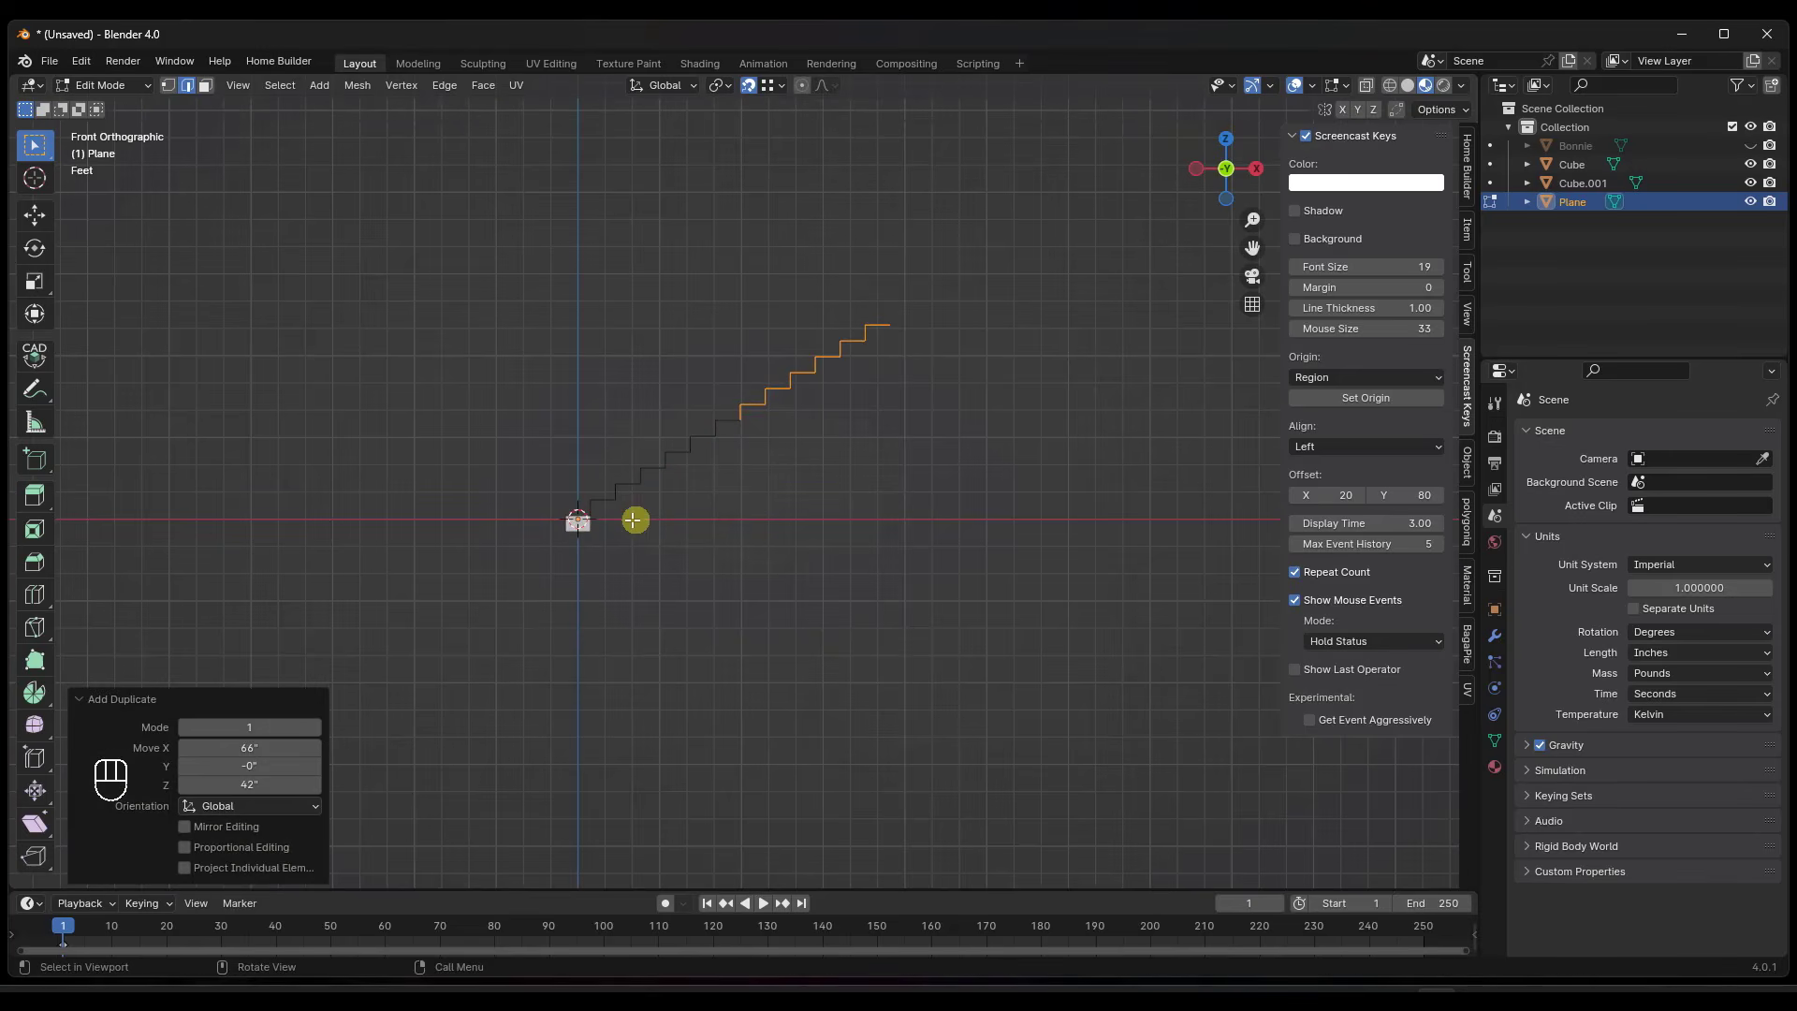
Extrude the end vertex of the topmost tread straight down along Z, level with the tread one step below.
key("Tab")
key("Tab")
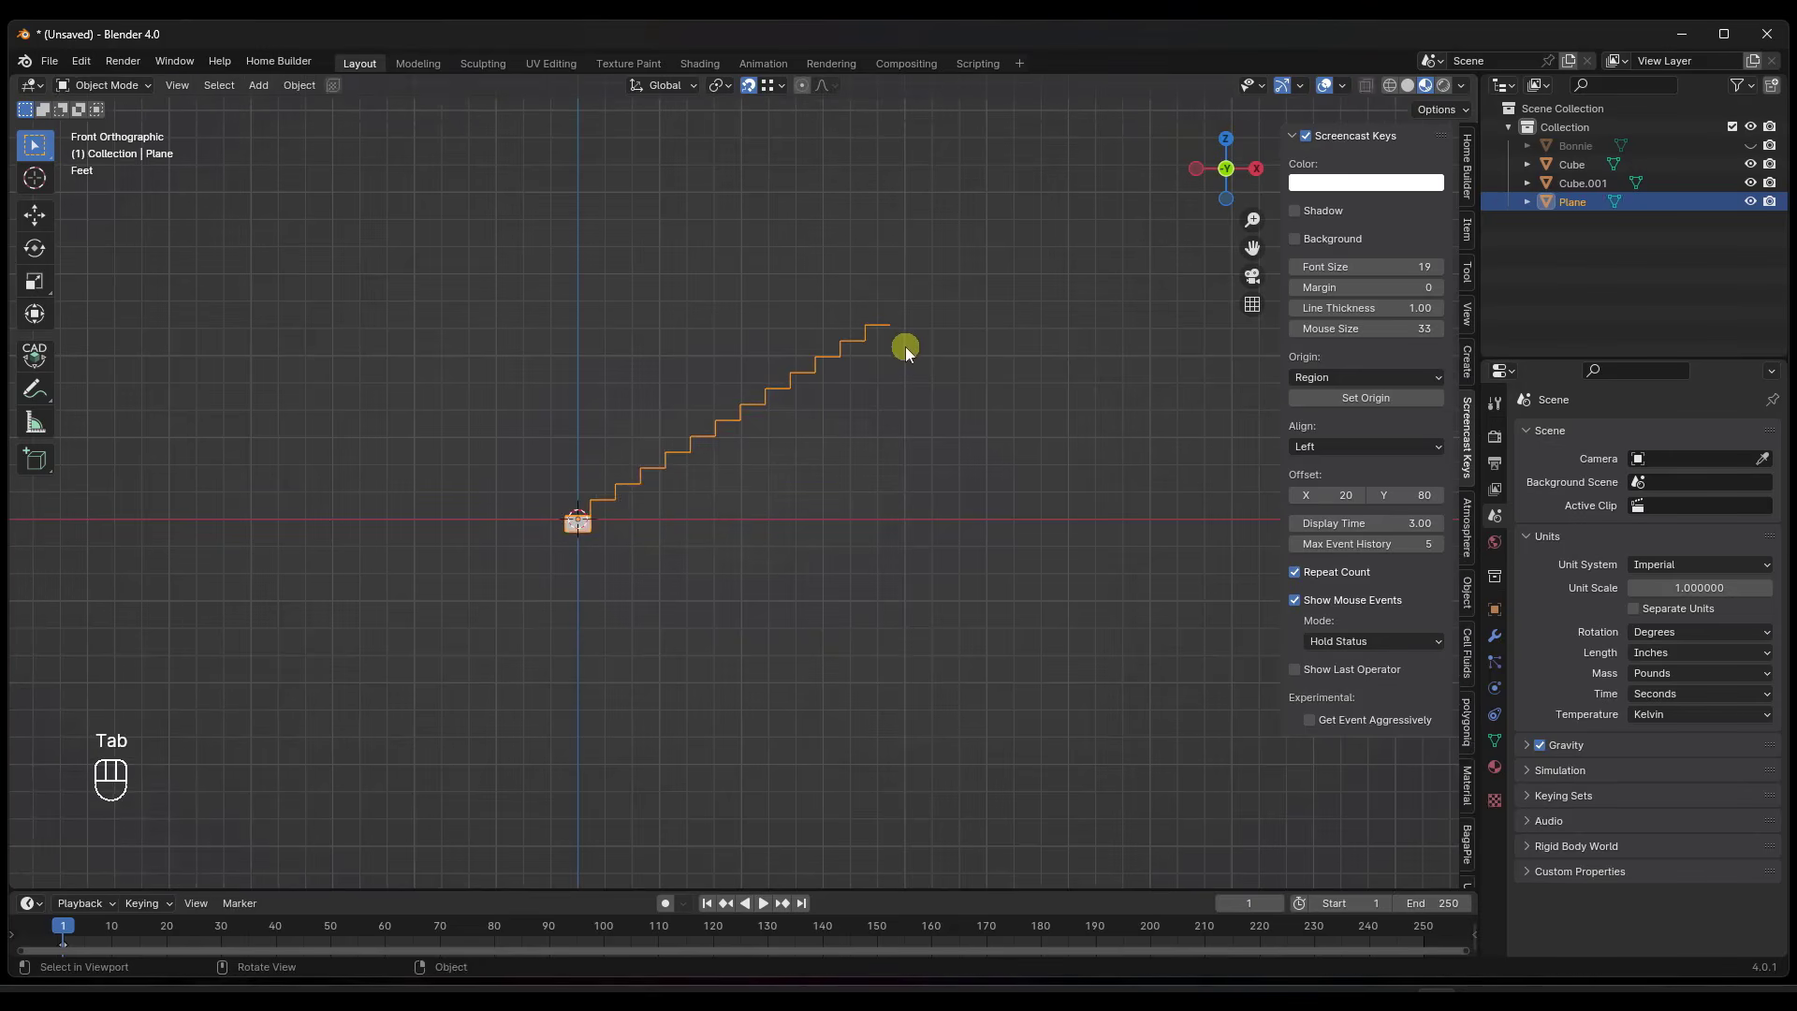
scroll(906, 344, "up", 3)
key("1")
left_click(888, 328)
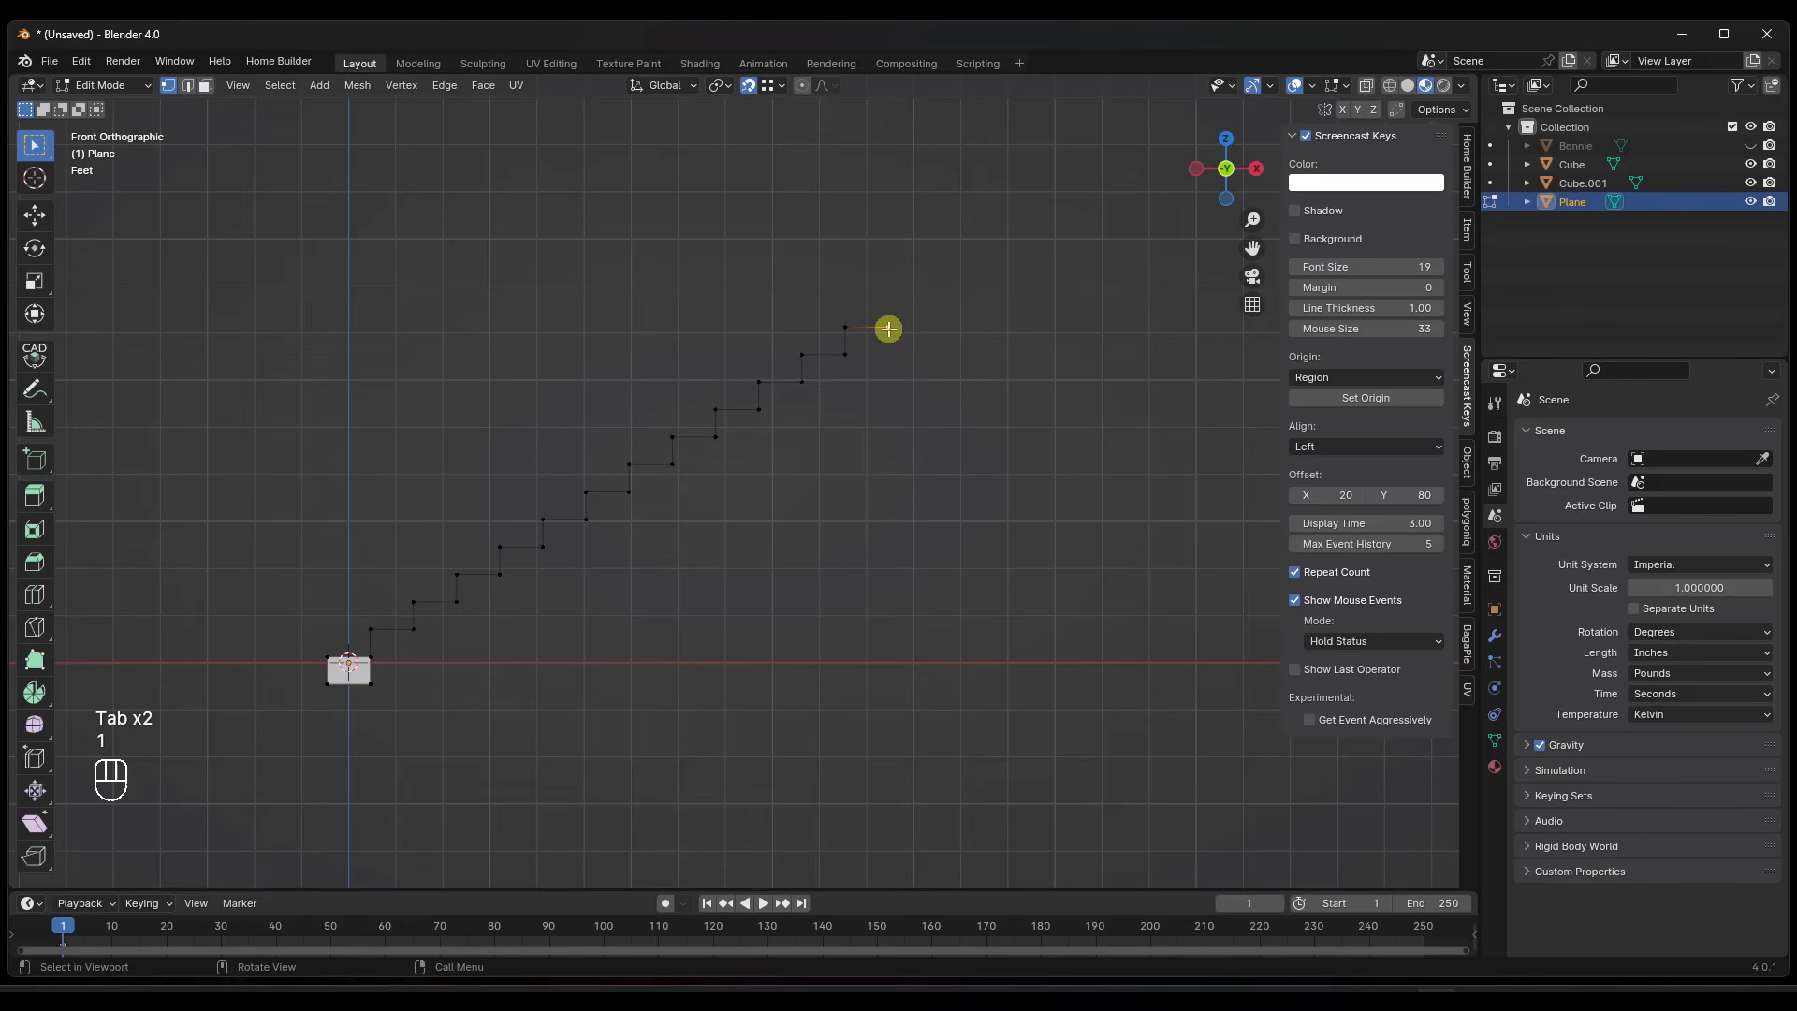
key("e")
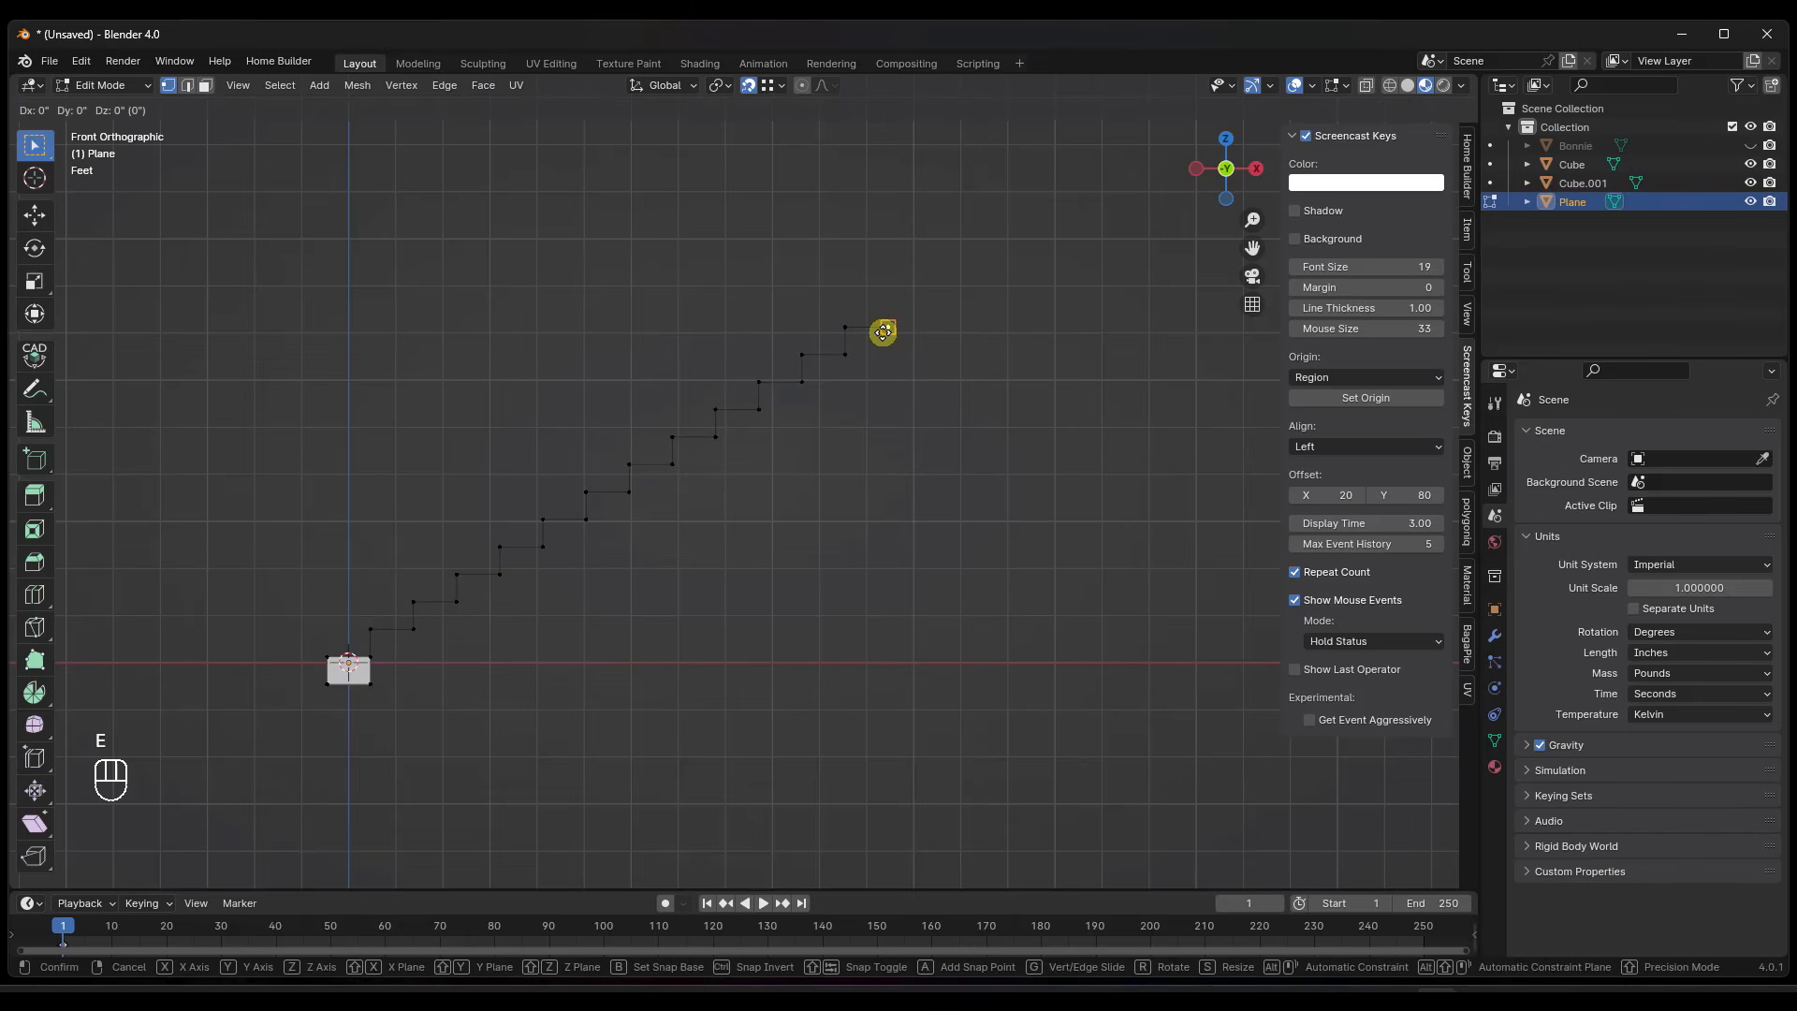
key("z")
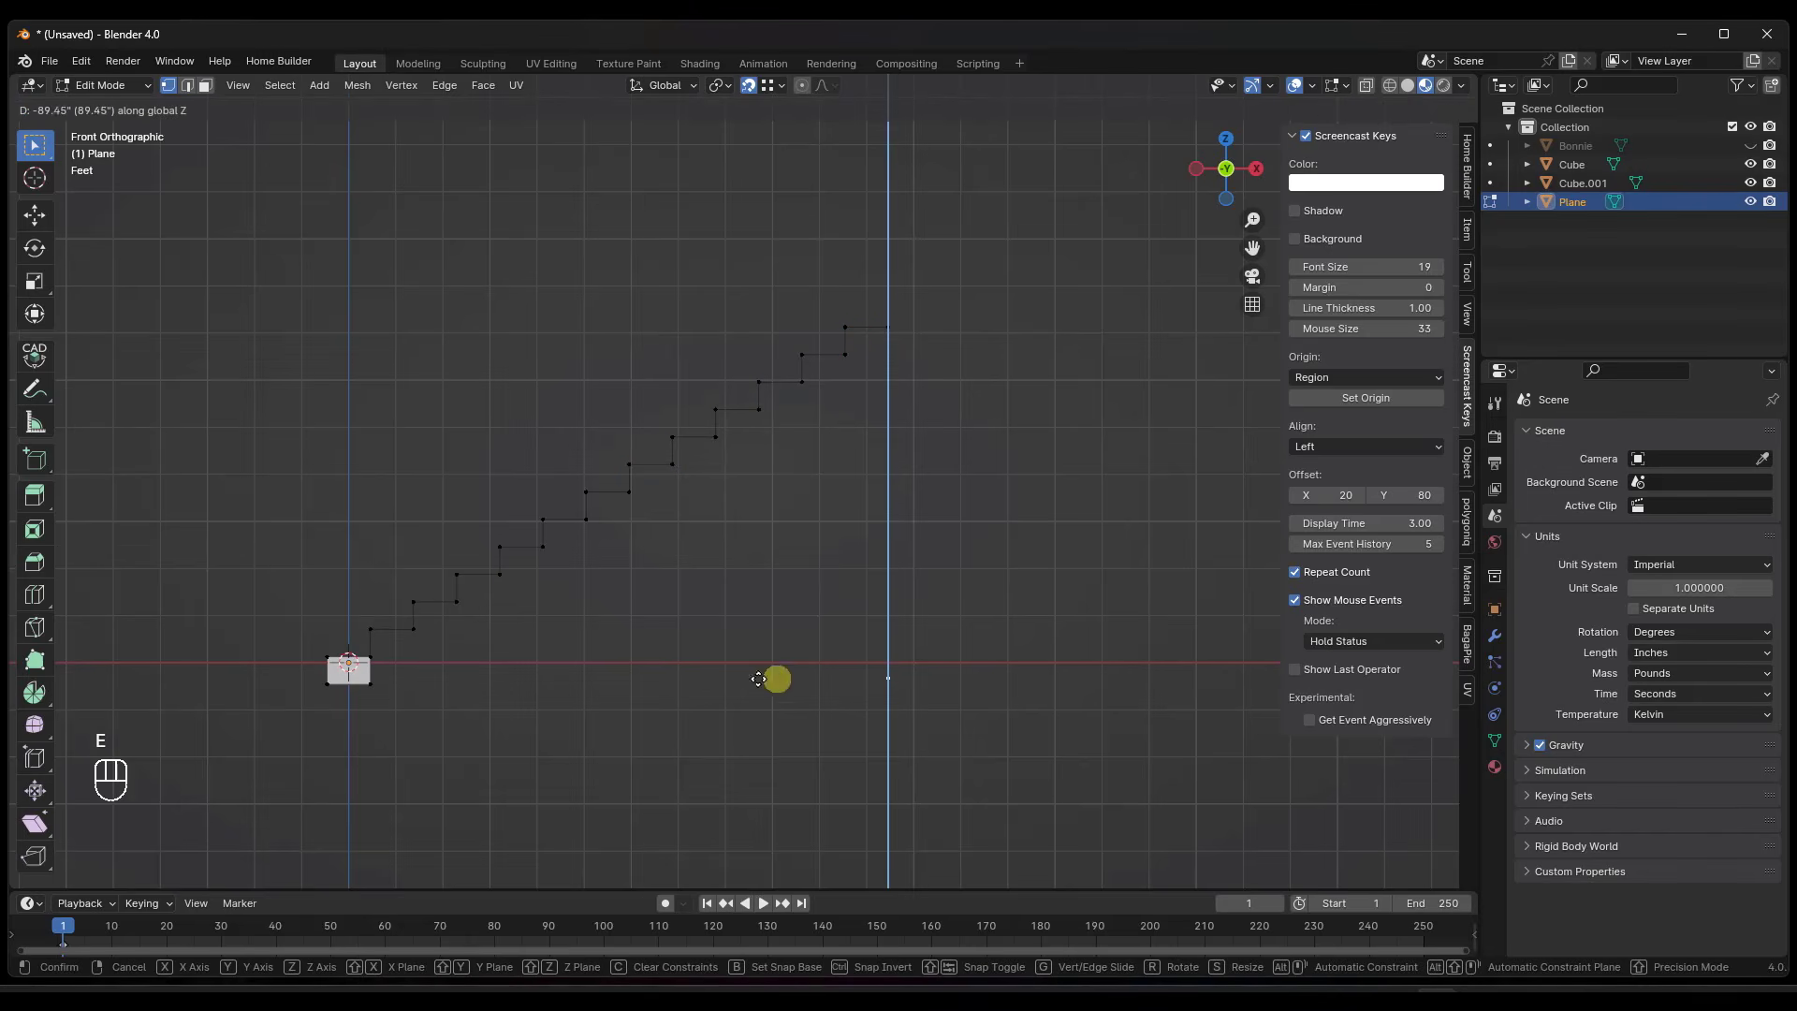
left_click(855, 360)
Connect the base rectangle's lower right vertex to the newly extruded top vertex with a sloping edge.
left_click(369, 686)
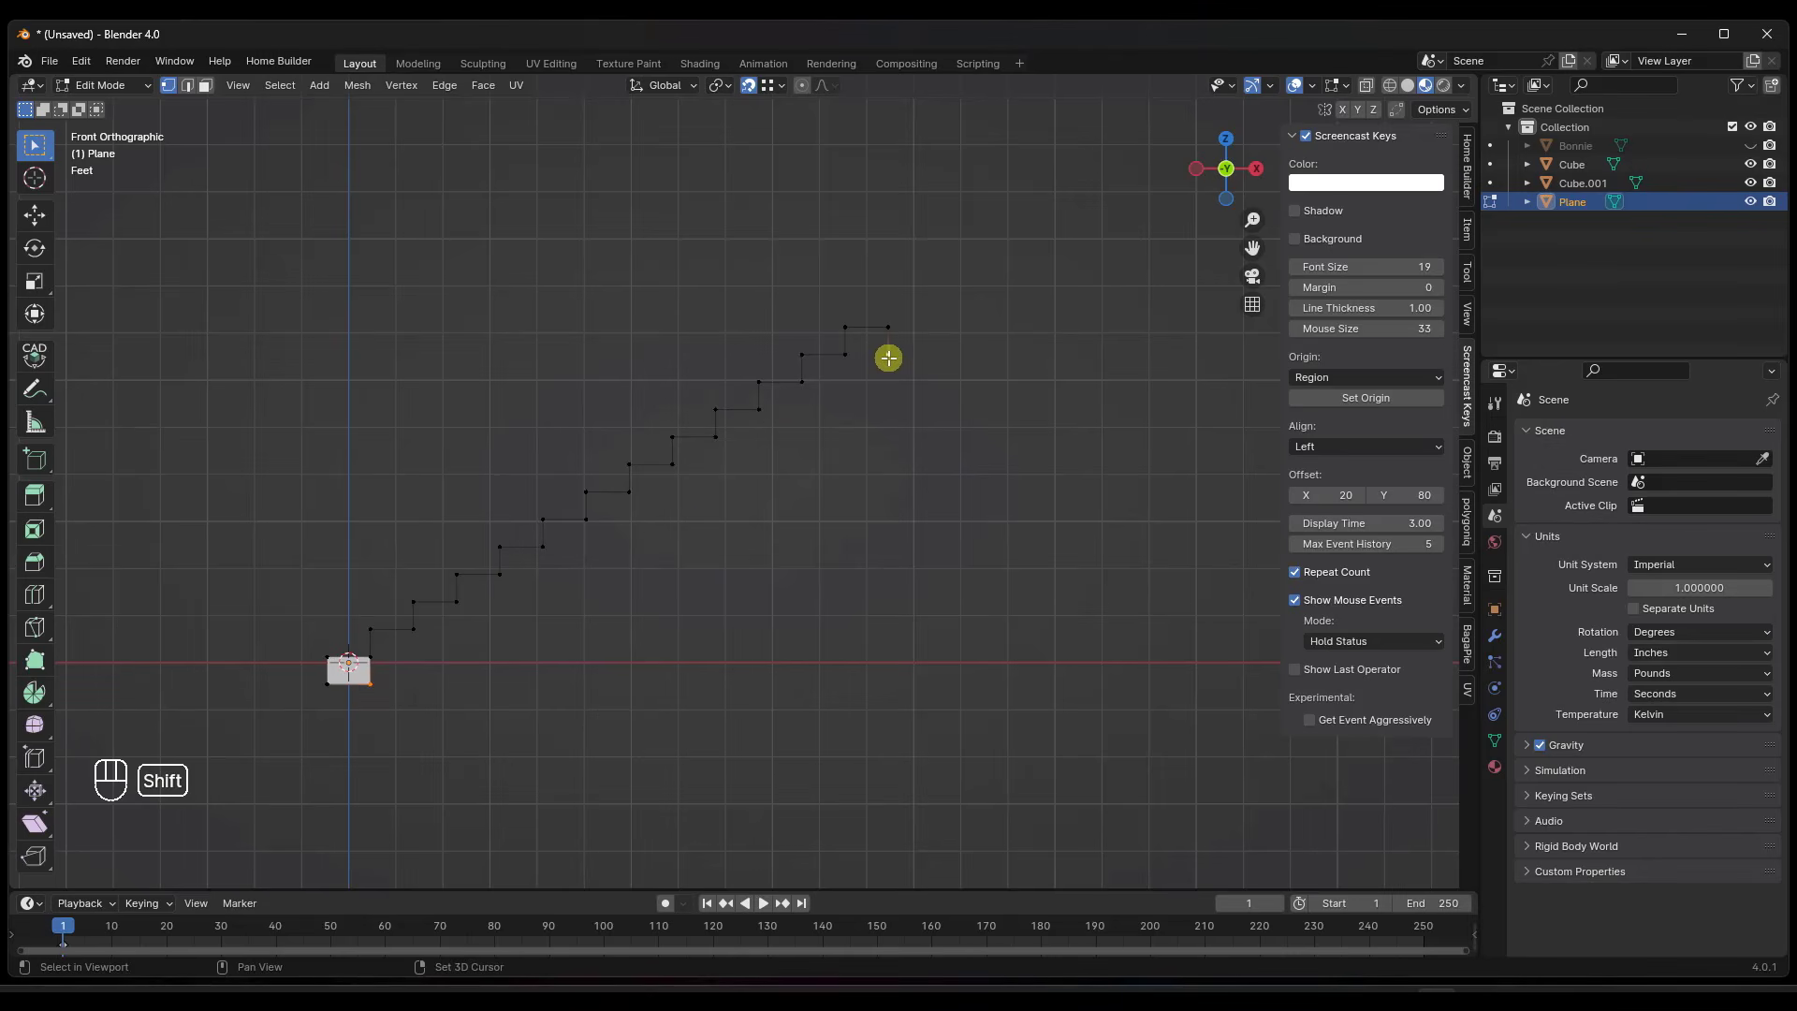
left_click(888, 358, "shift")
key("f")
scroll(341, 711, "up", 3)
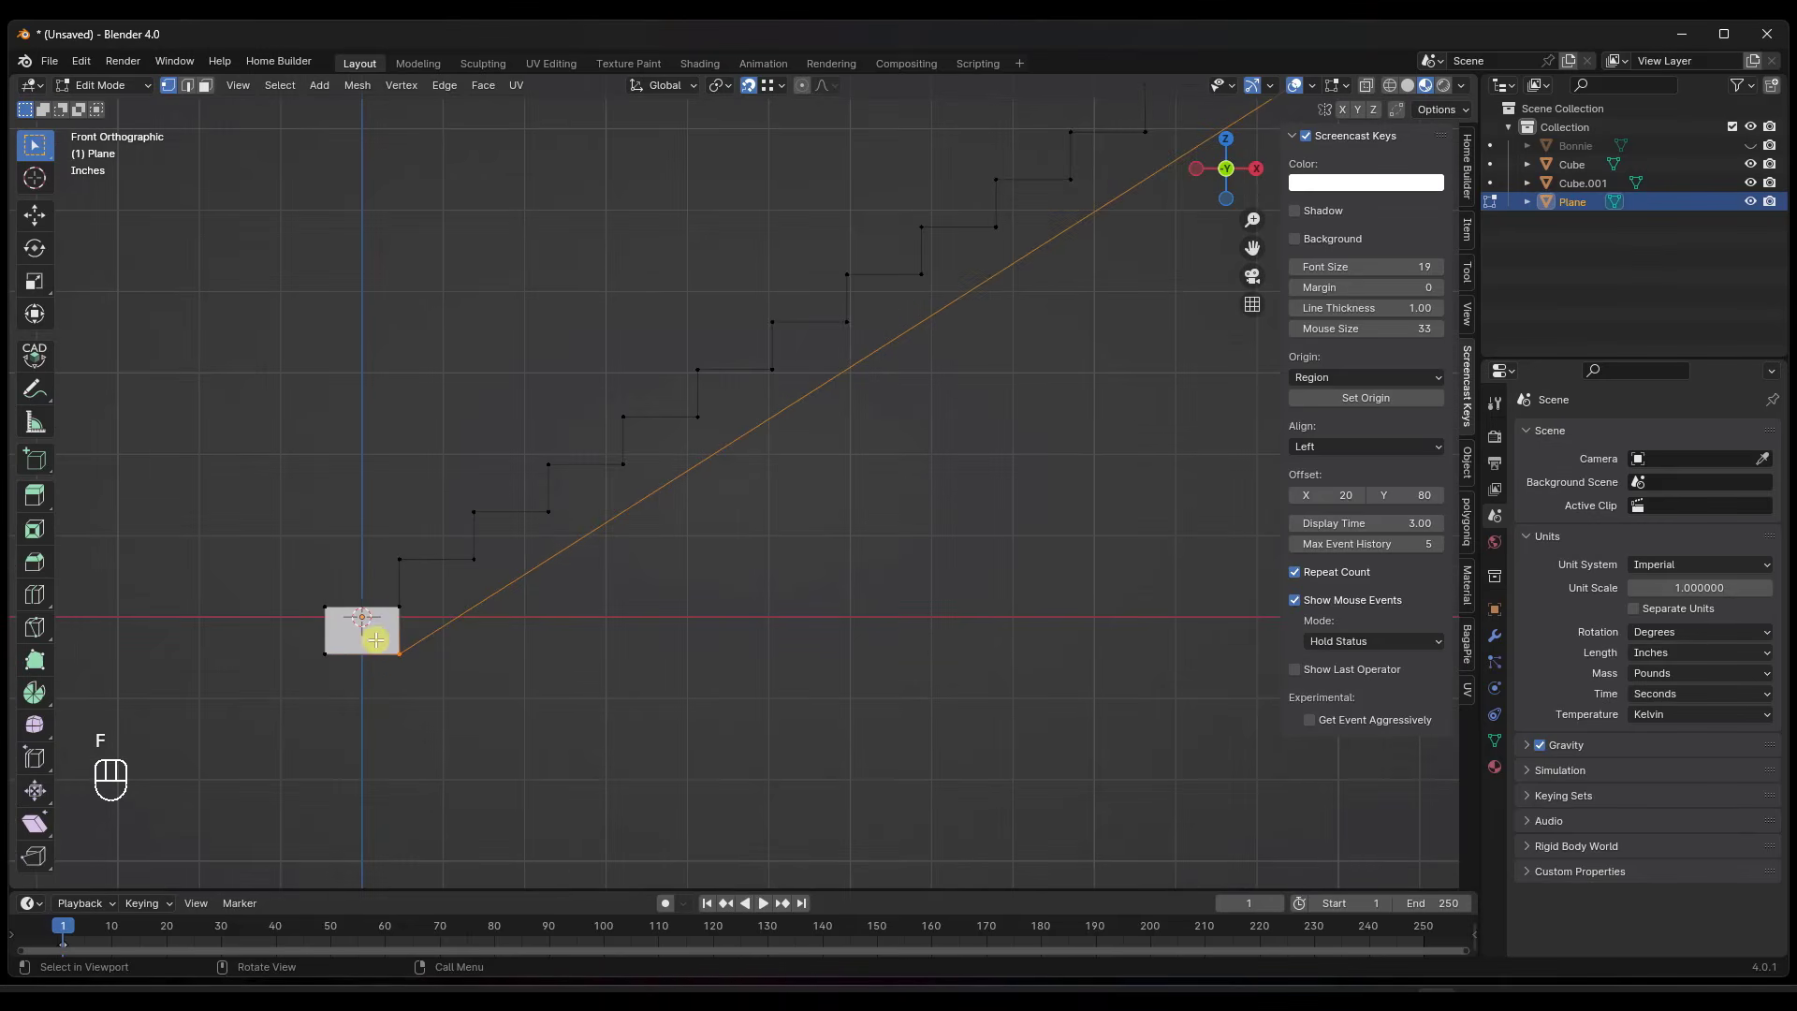
scroll(379, 622, "down", 2)
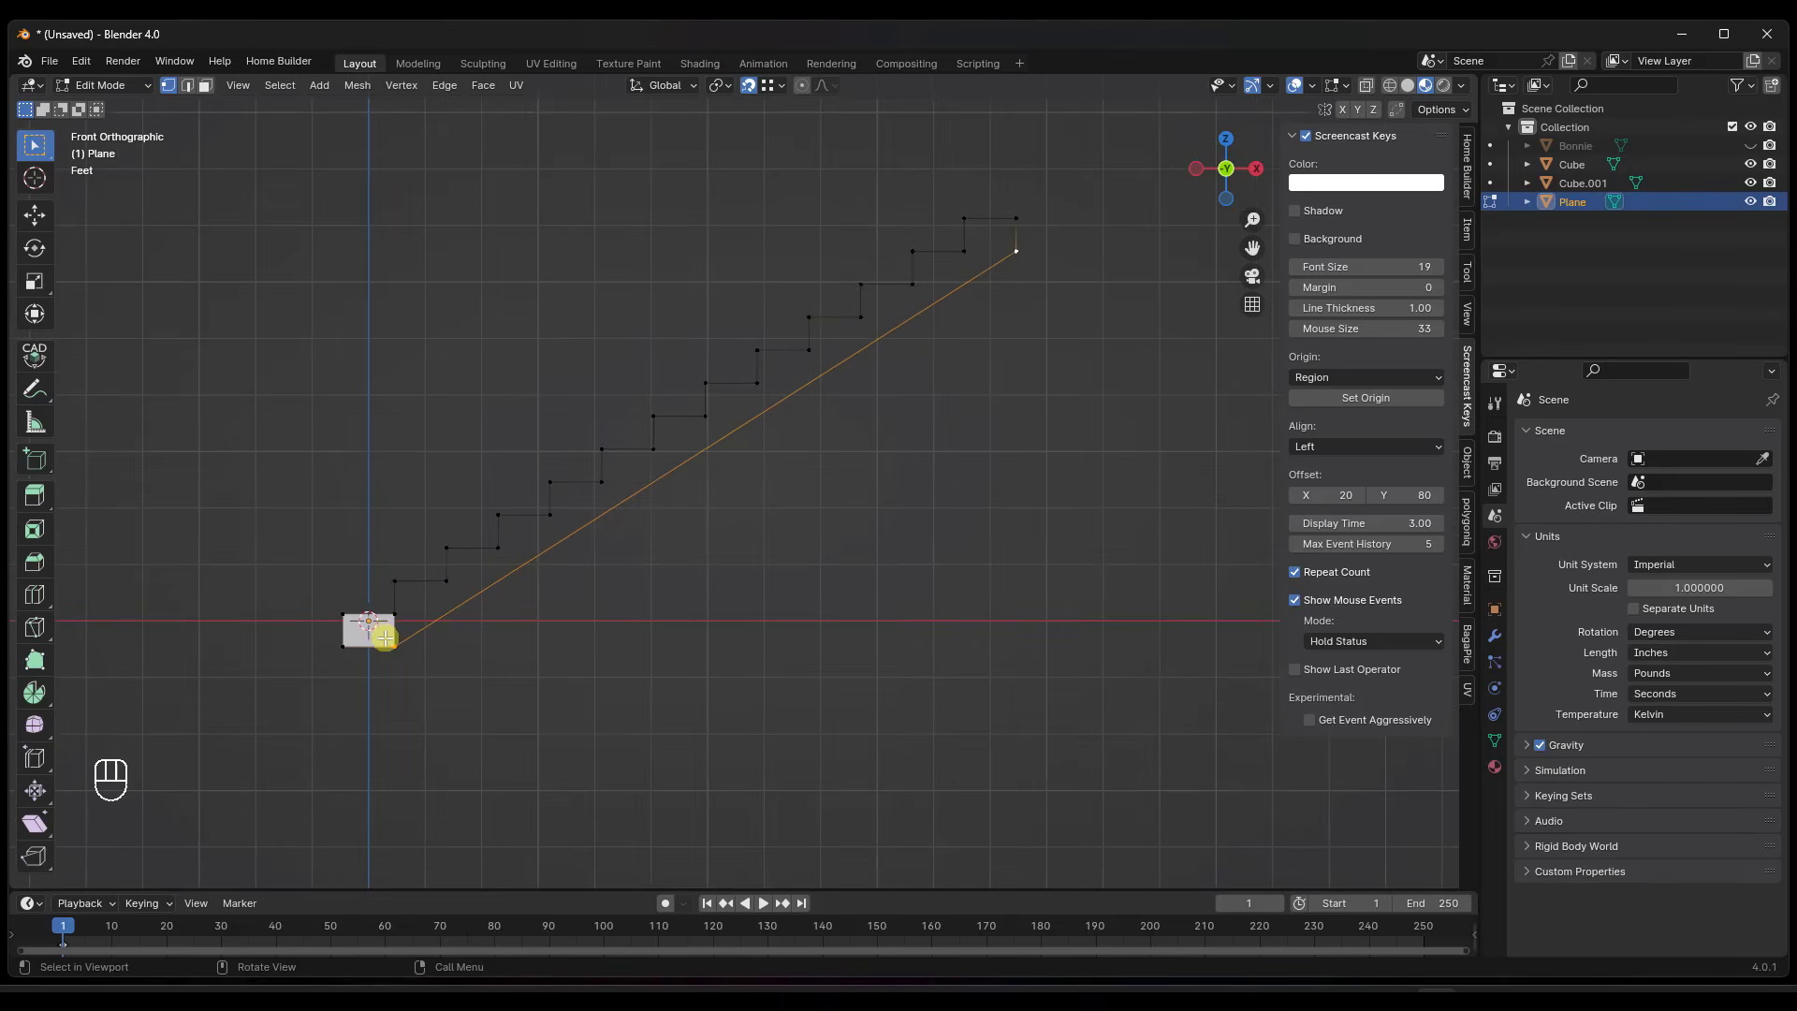
Delete only the base rectangle's face, keeping its edges as part of the stair outline.
key("3")
scroll(379, 634, "up", 2)
key("x")
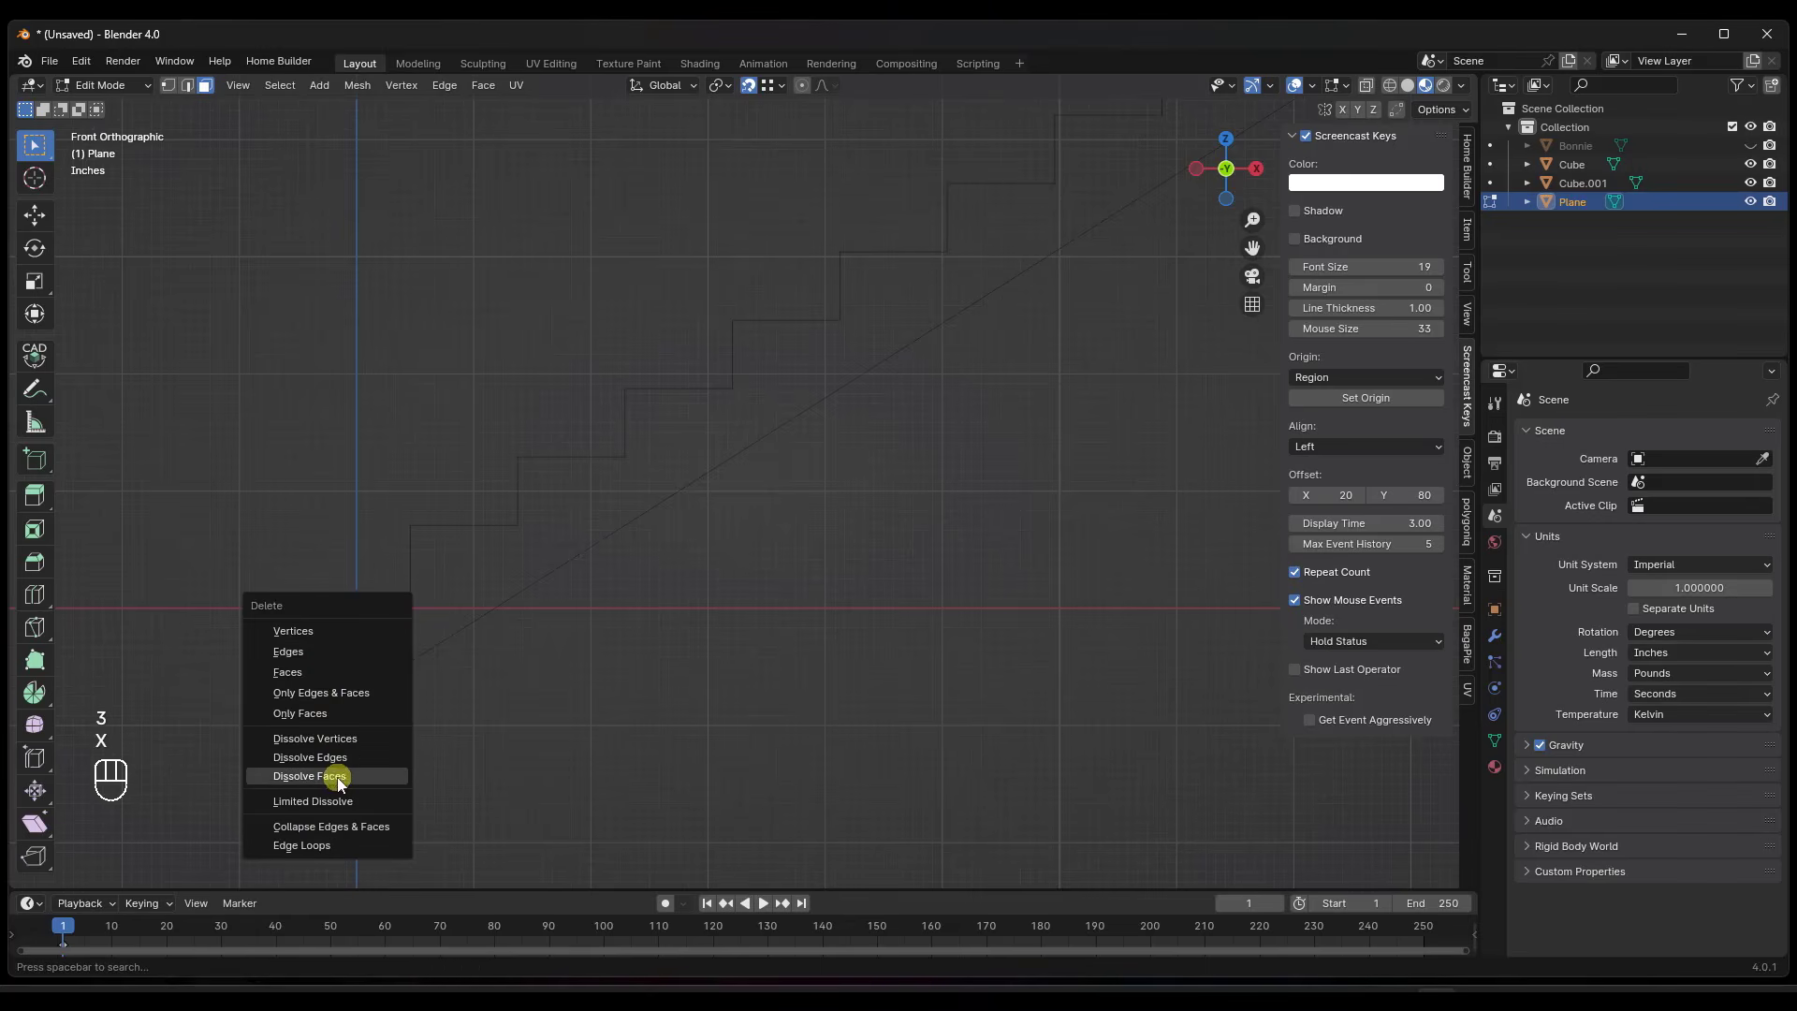
left_click(338, 776)
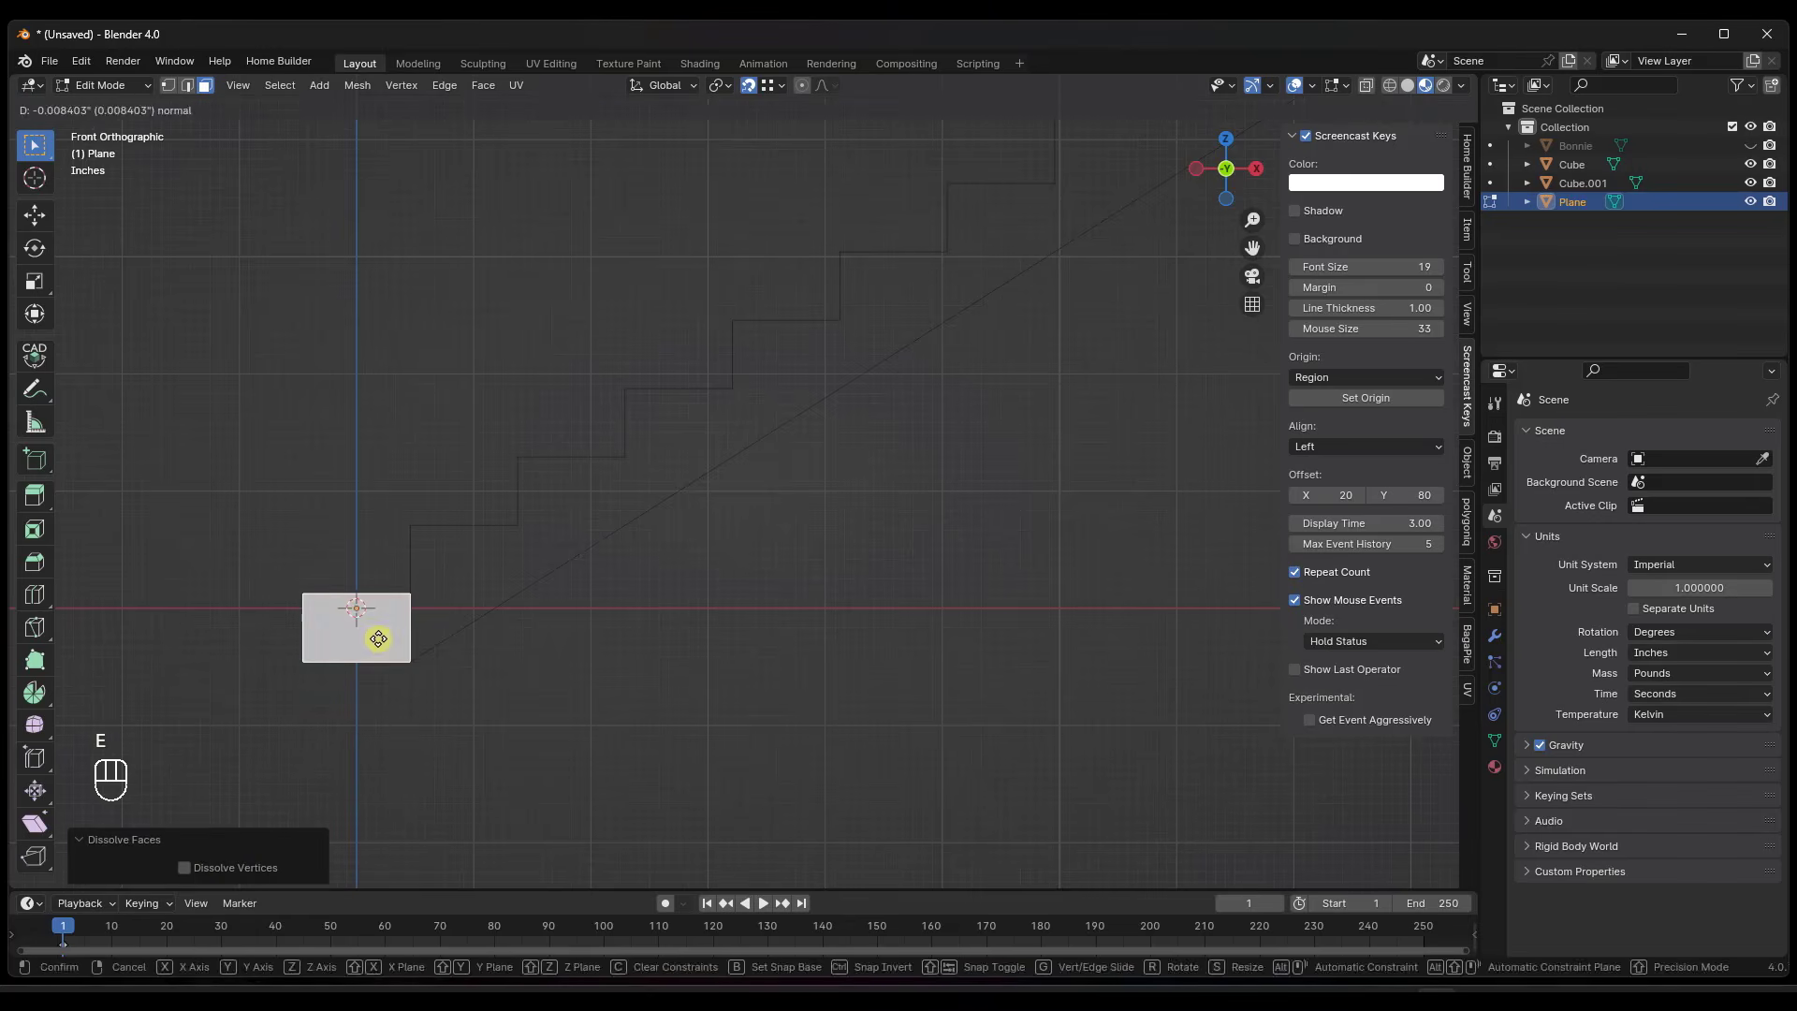
key("ctrl+z")
key("x")
left_click(381, 630)
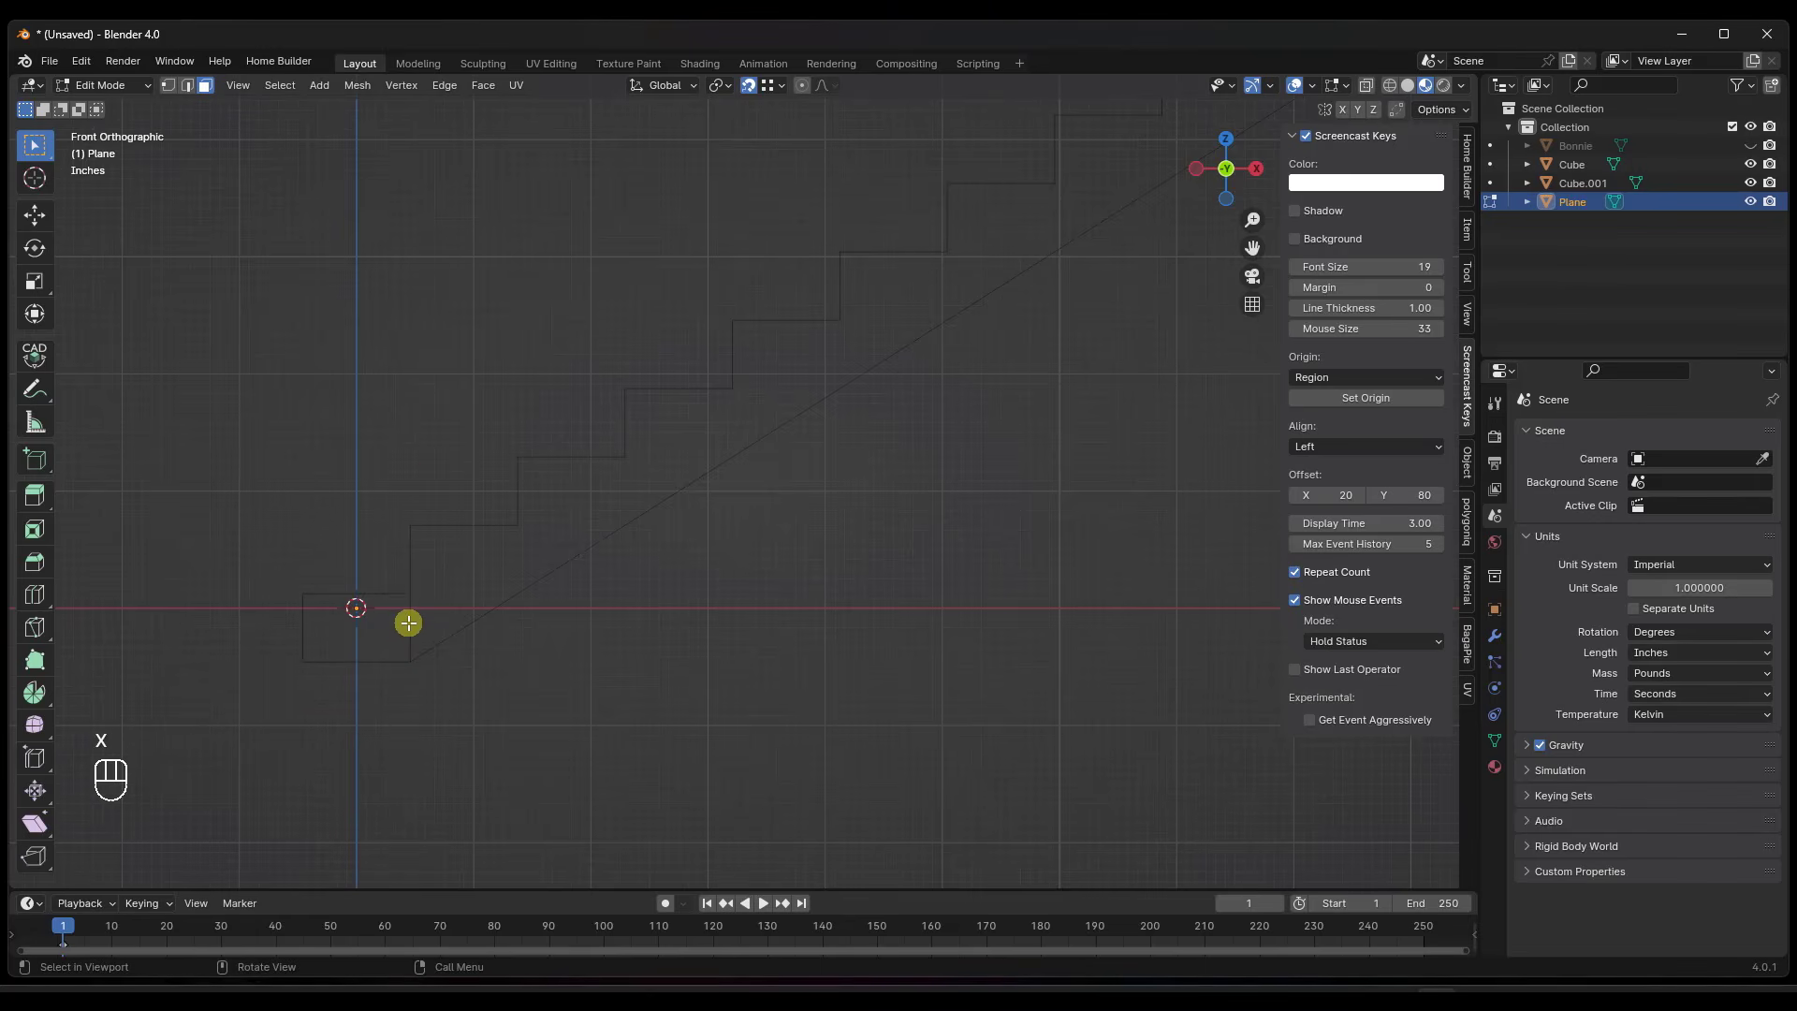
Delete the inner vertical edge separating the base rectangle from the stair outline and fill the whole outline with a face.
key("x")
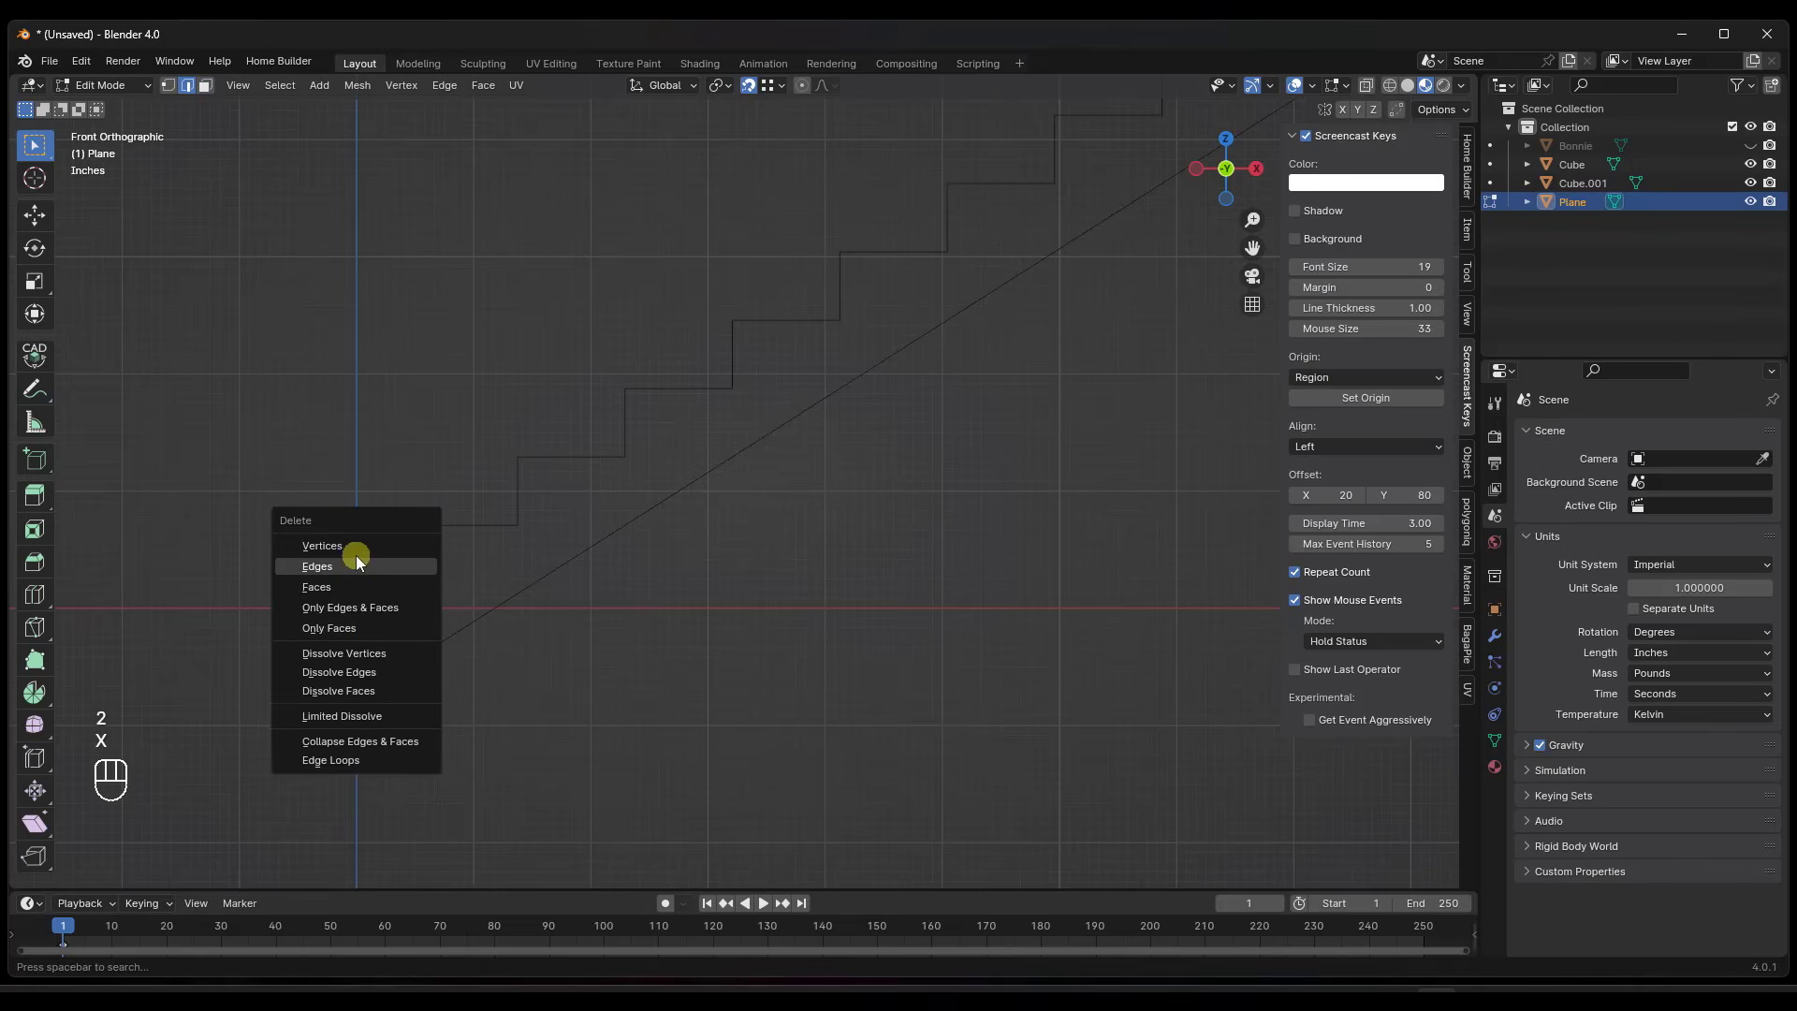
middle_click_drag(441, 602, 514, 558)
key("a")
key("f")
middle_click_drag(626, 530, 582, 540)
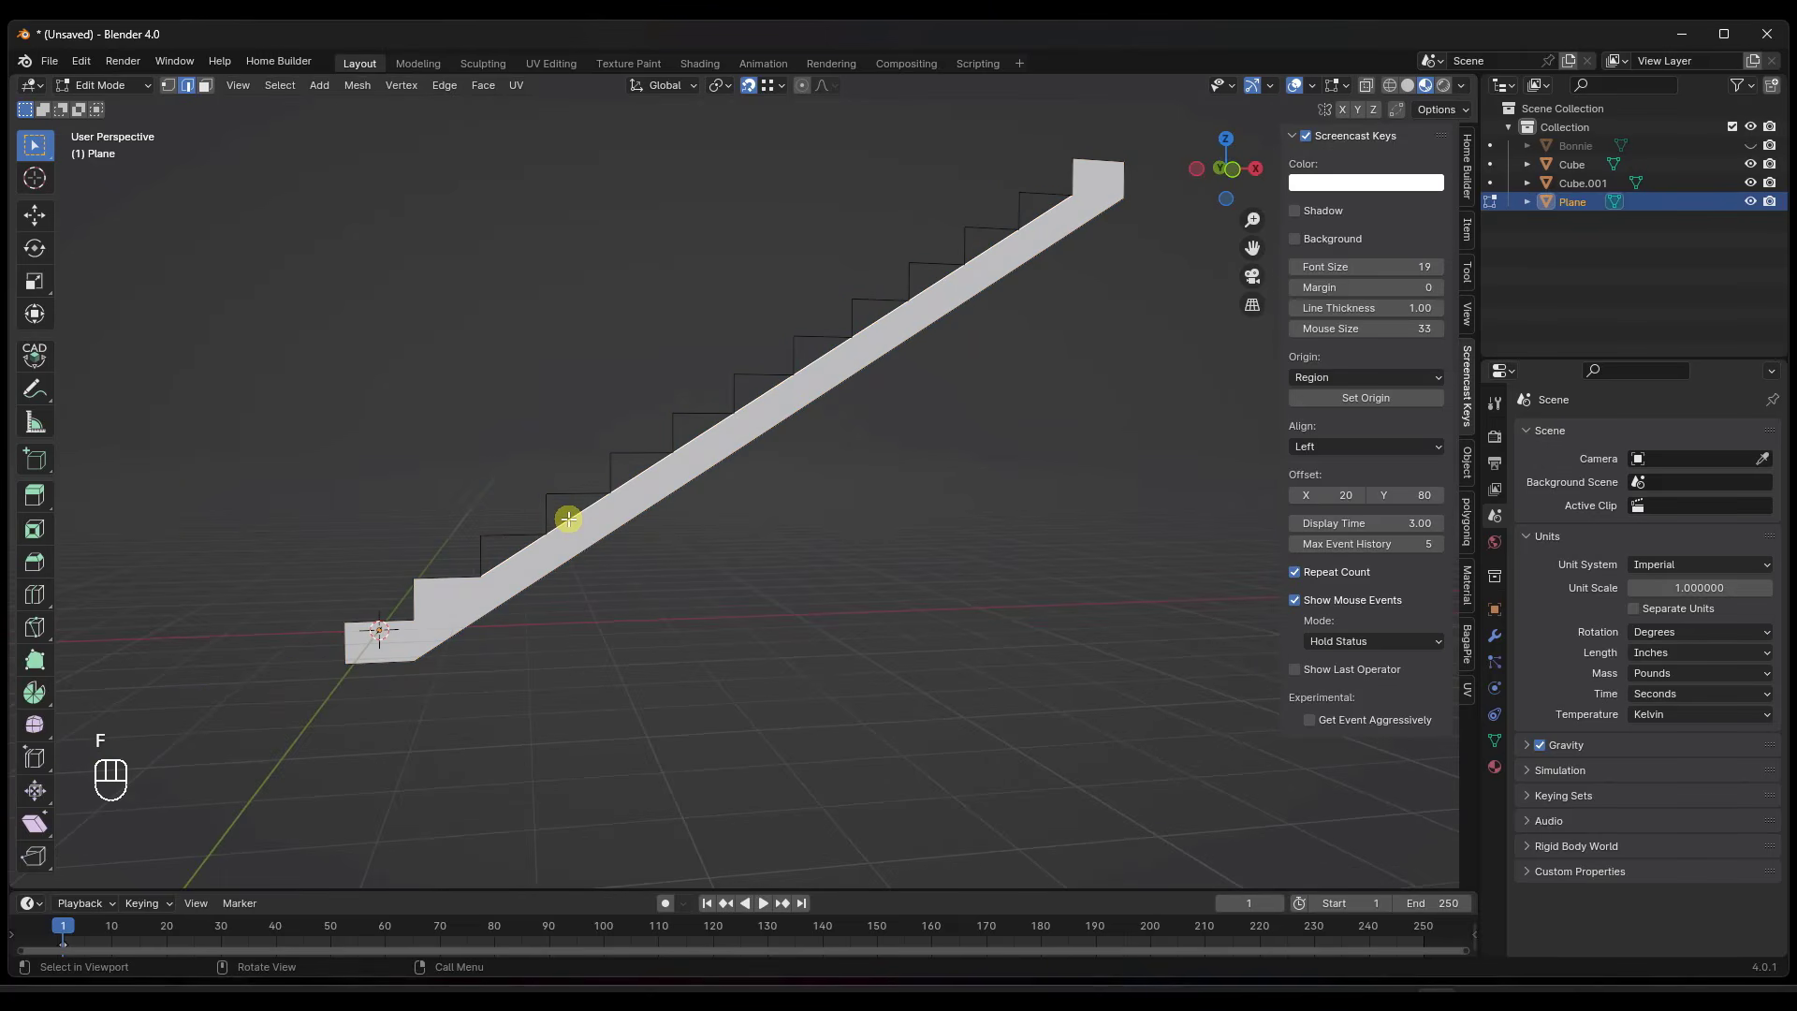
Delete the stray diagonal edge cutting across the steps and refill the outline, repeating until the lowest four steps are filled.
key("x")
left_click(520, 520)
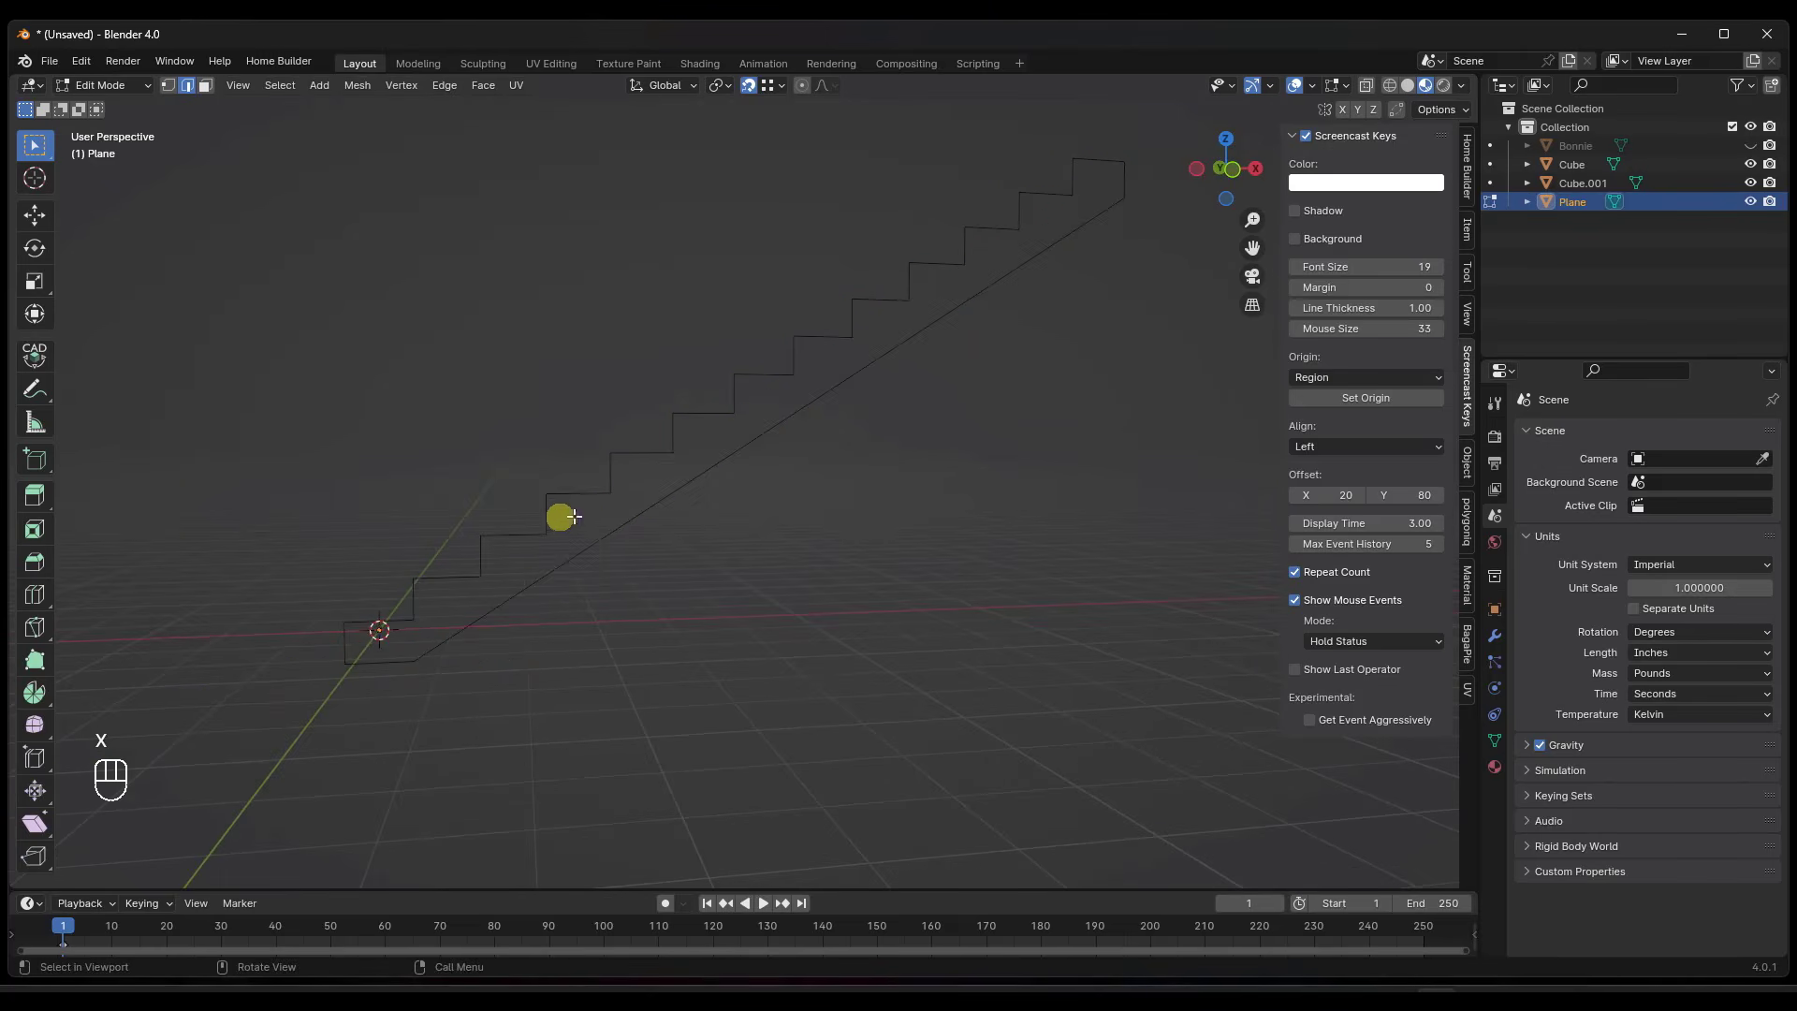
key("a")
key("f")
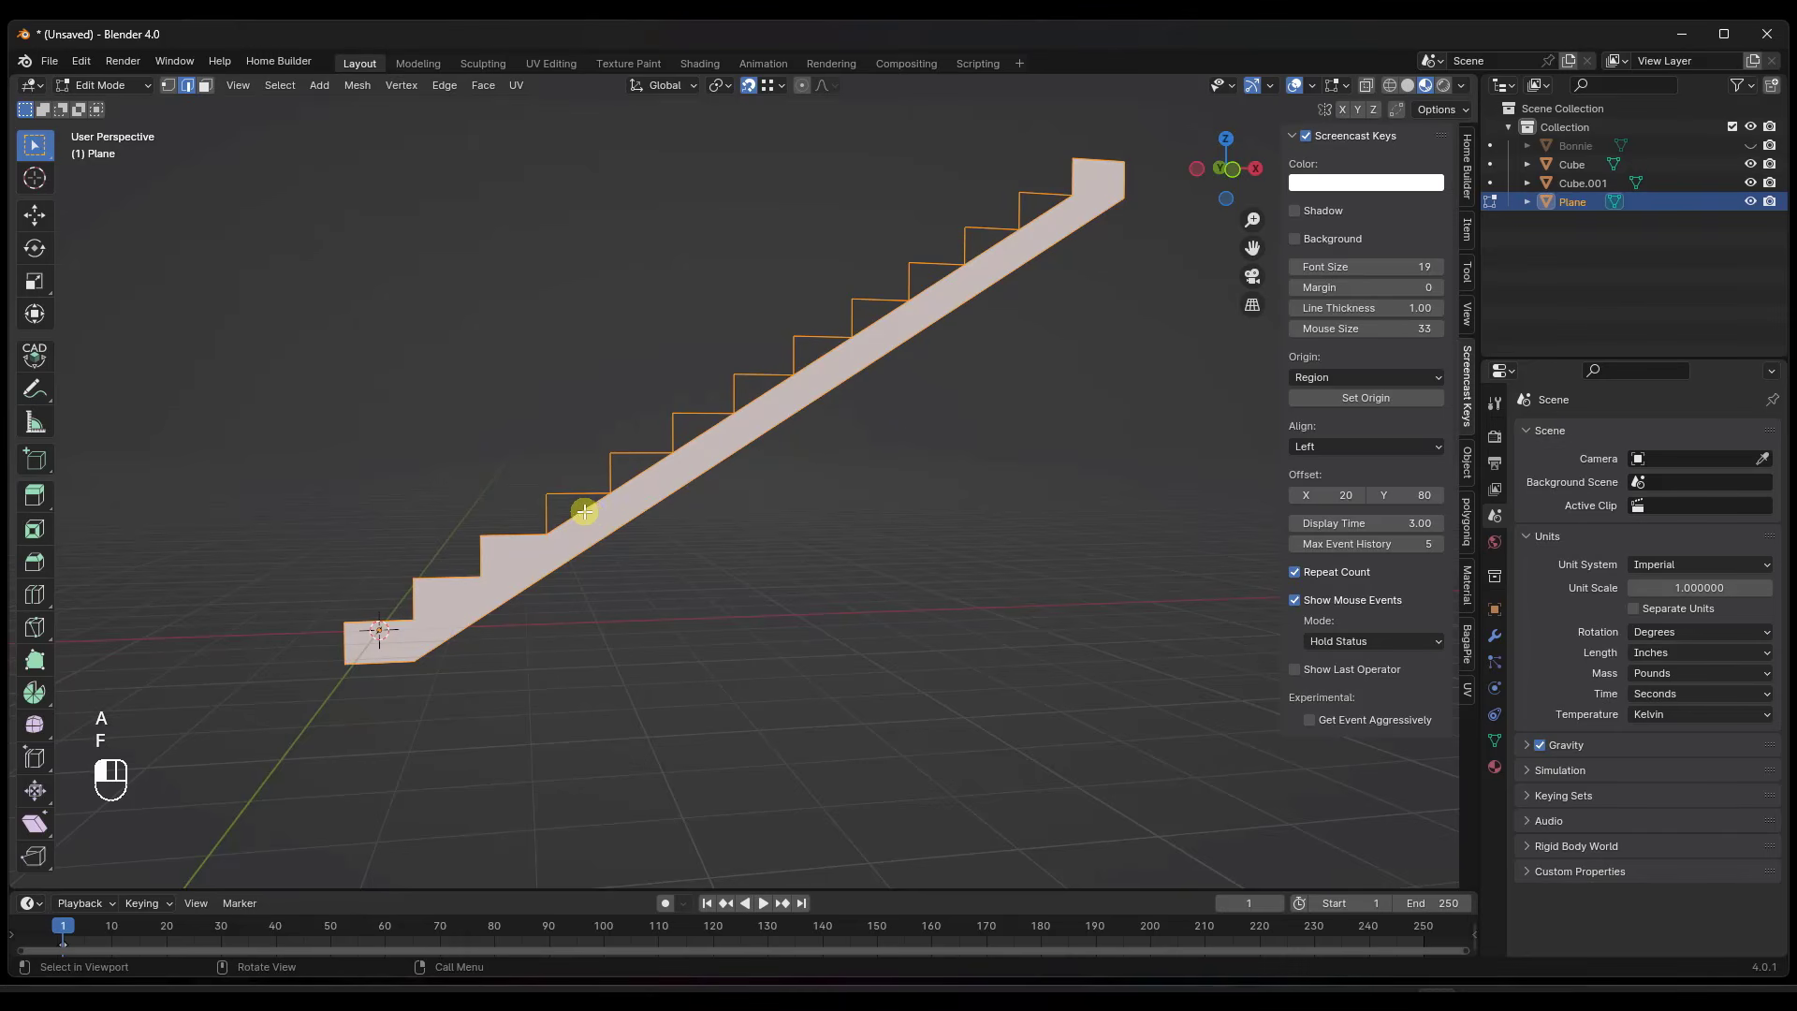
left_click(584, 512)
key("x")
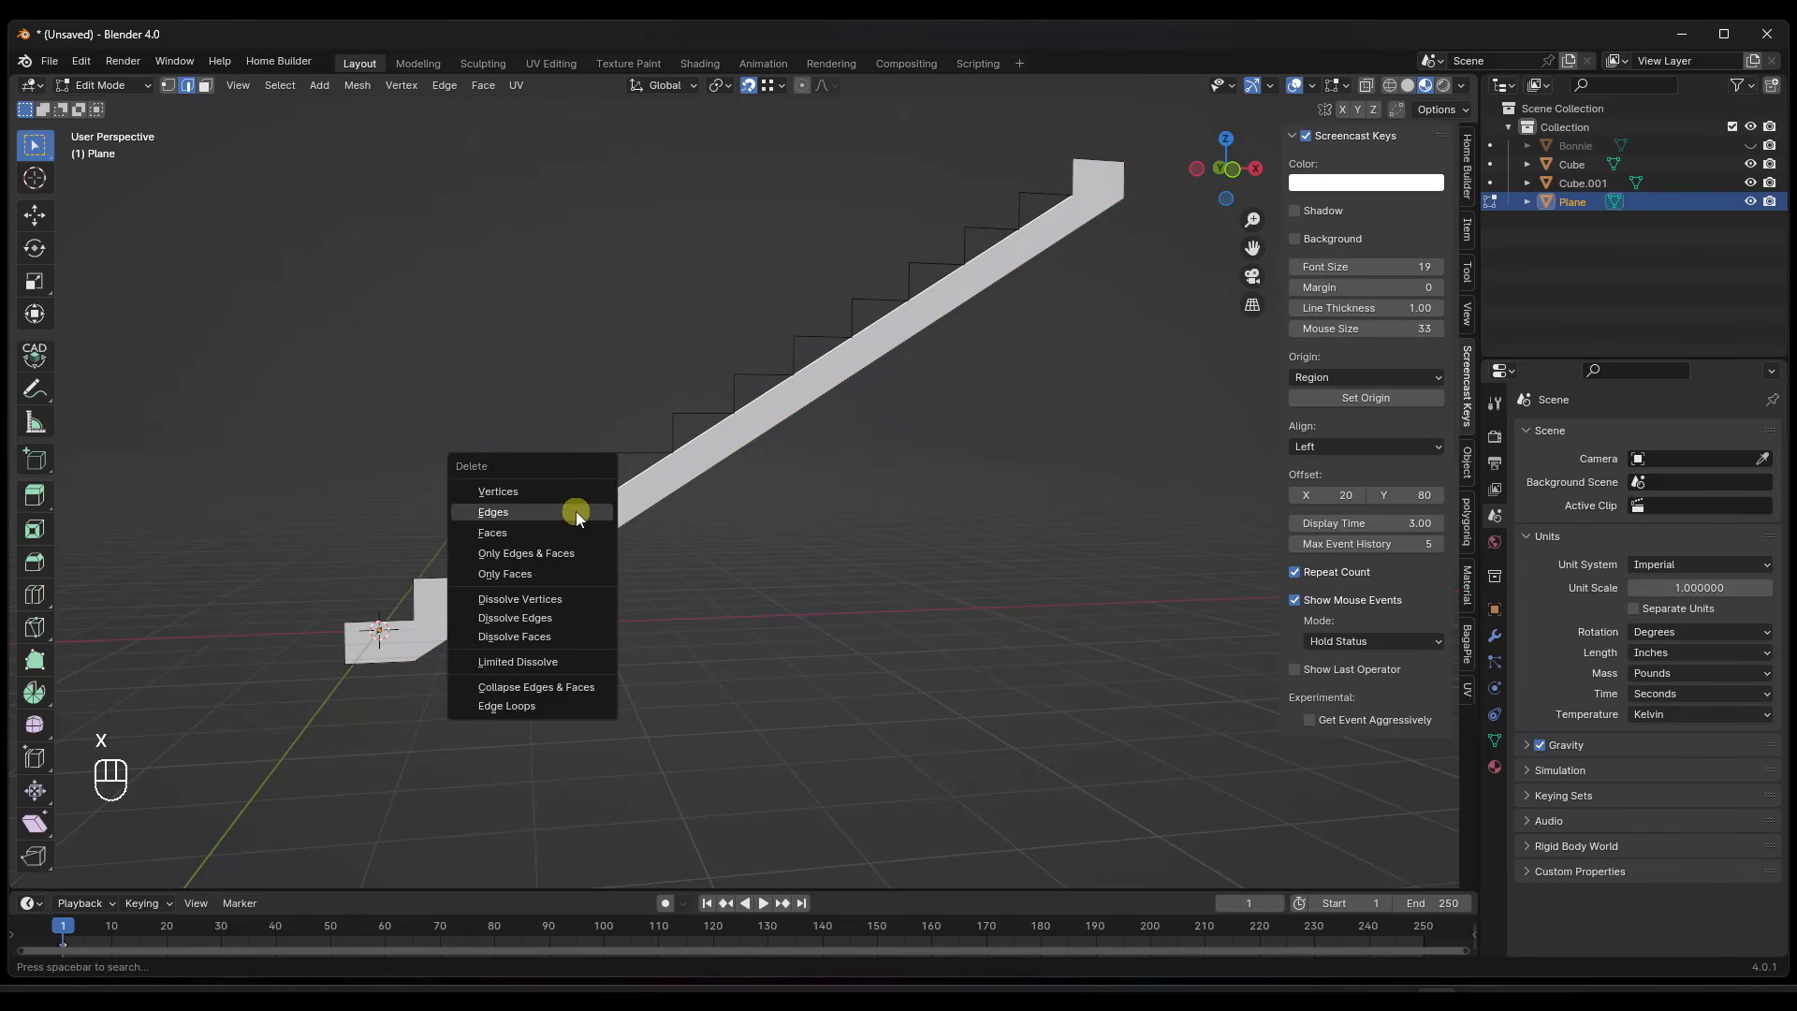
left_click(577, 515)
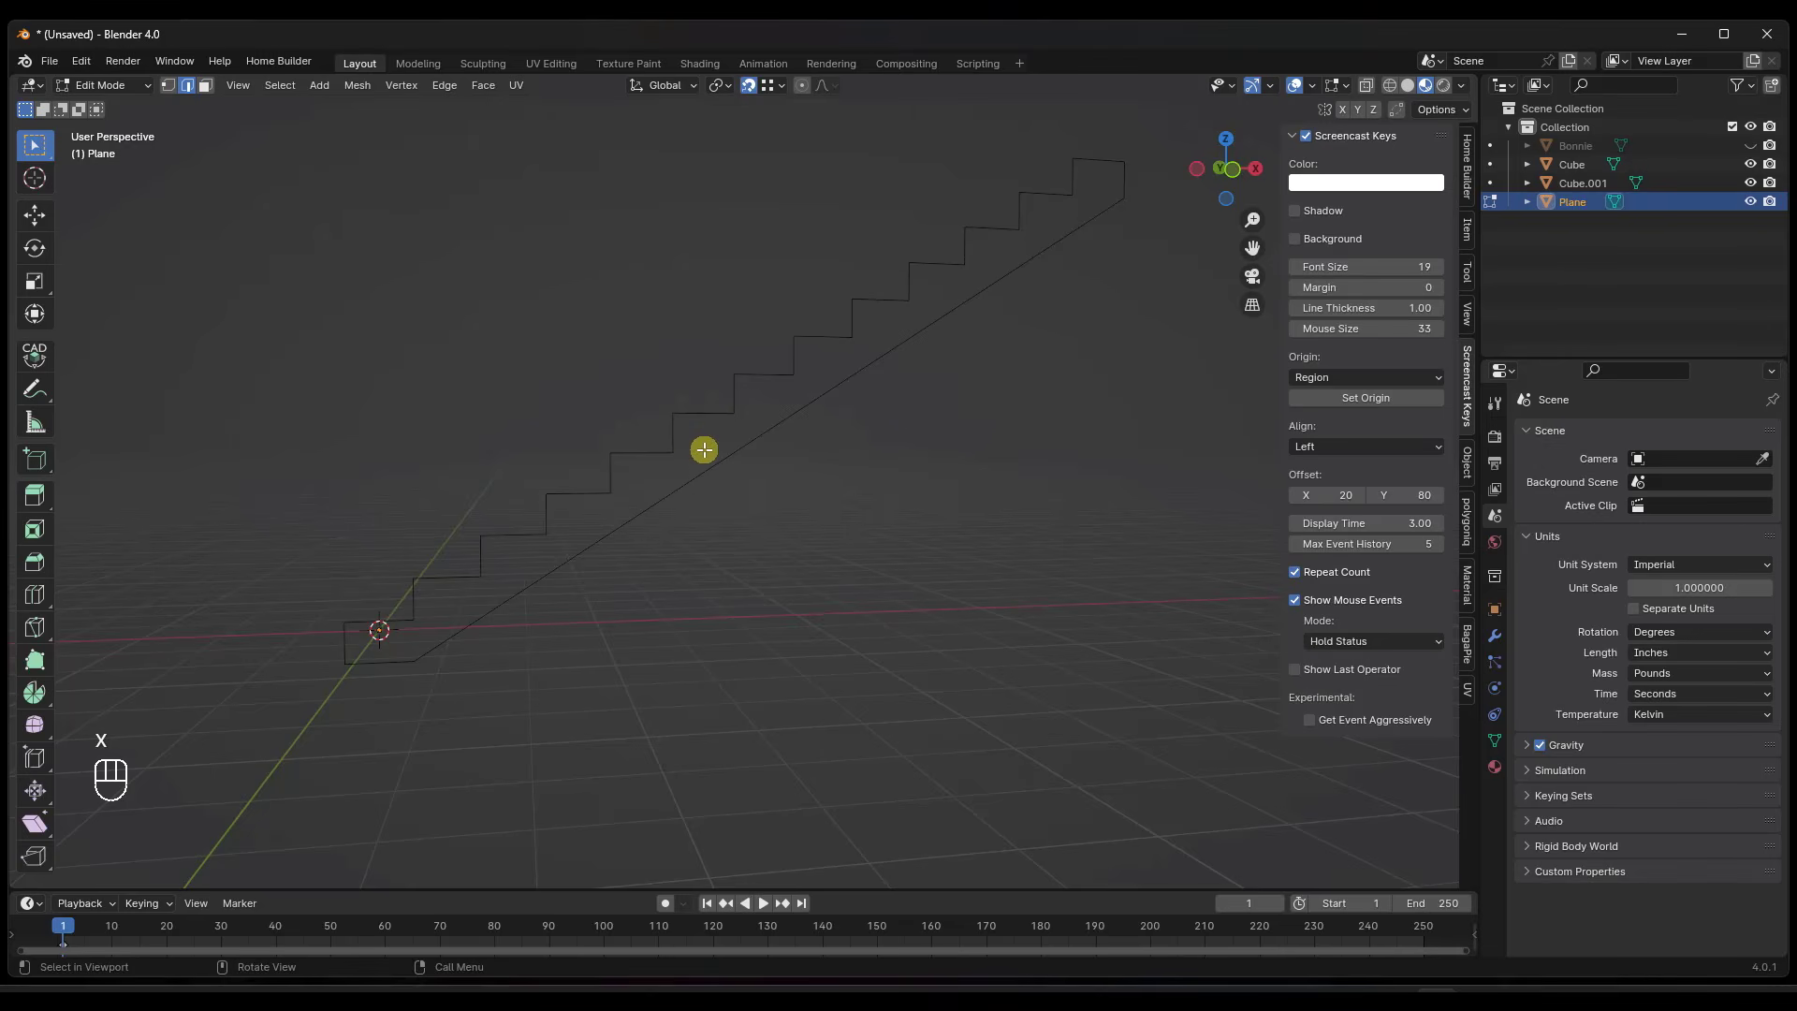
key("a")
key("f")
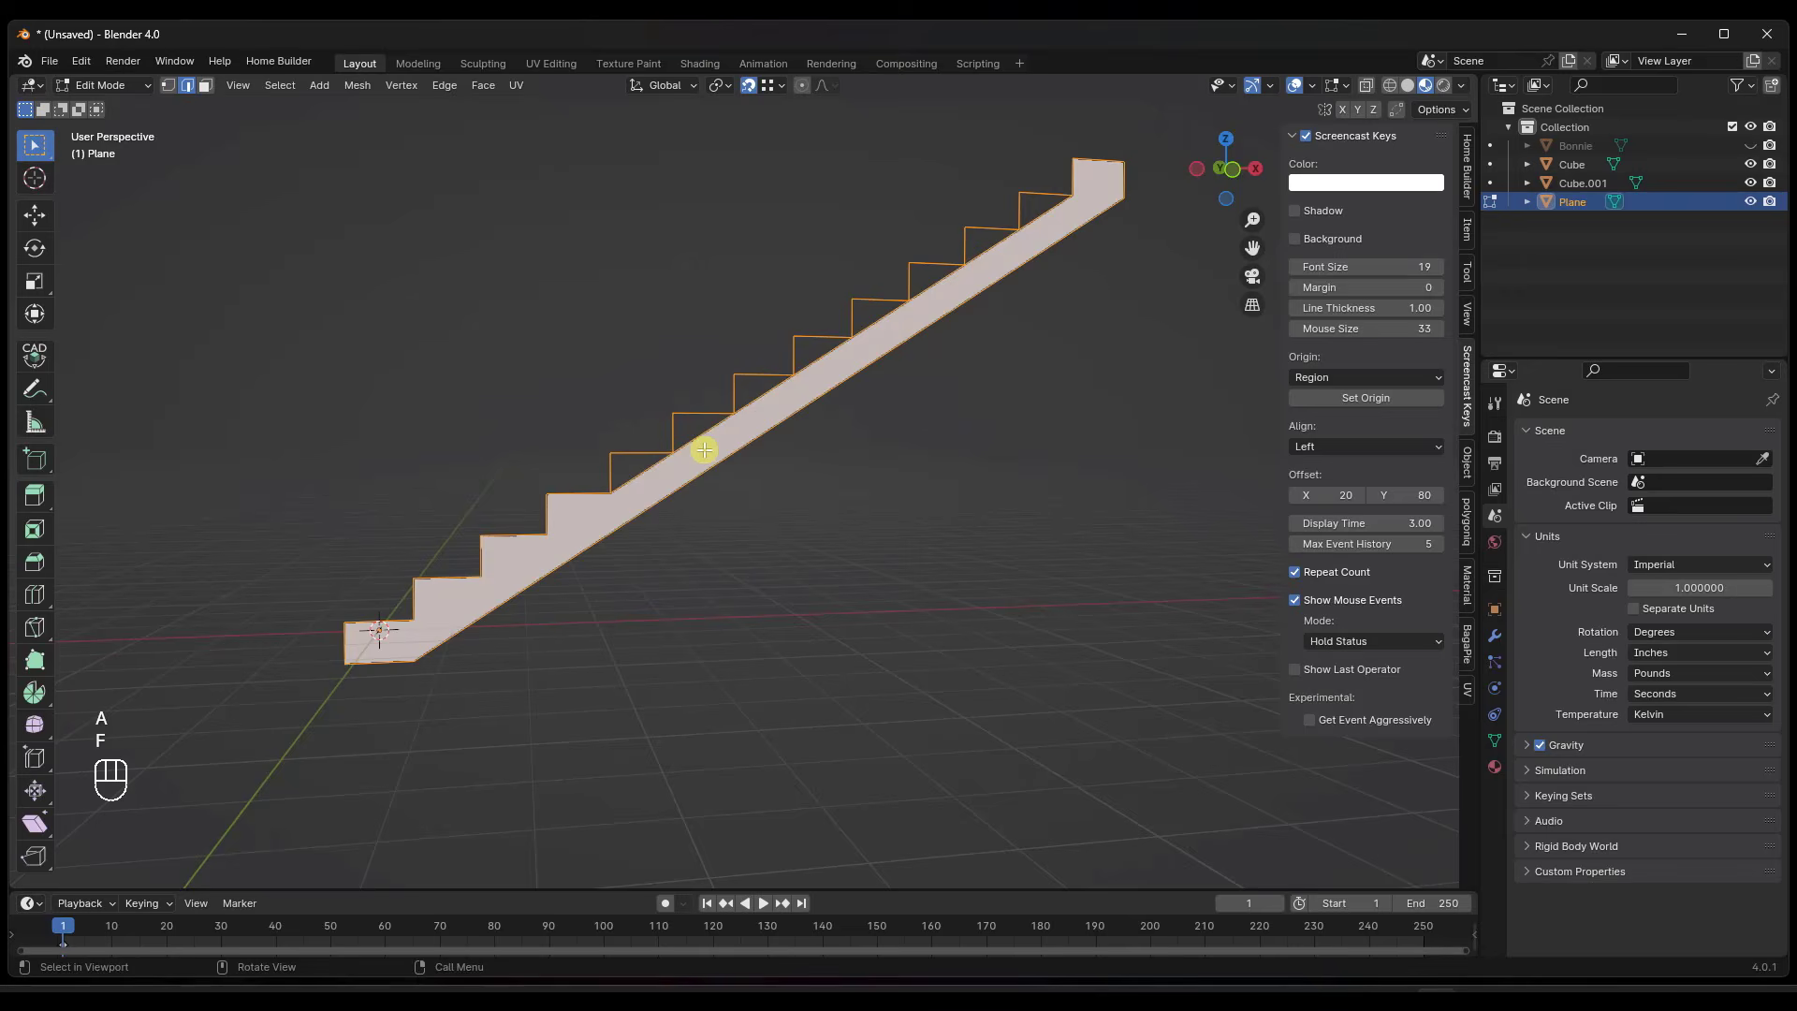
Repeat deleting the diagonal edge under the unfilled steps and refilling the outline until the face covers seven steps.
key("x")
left_click(649, 465)
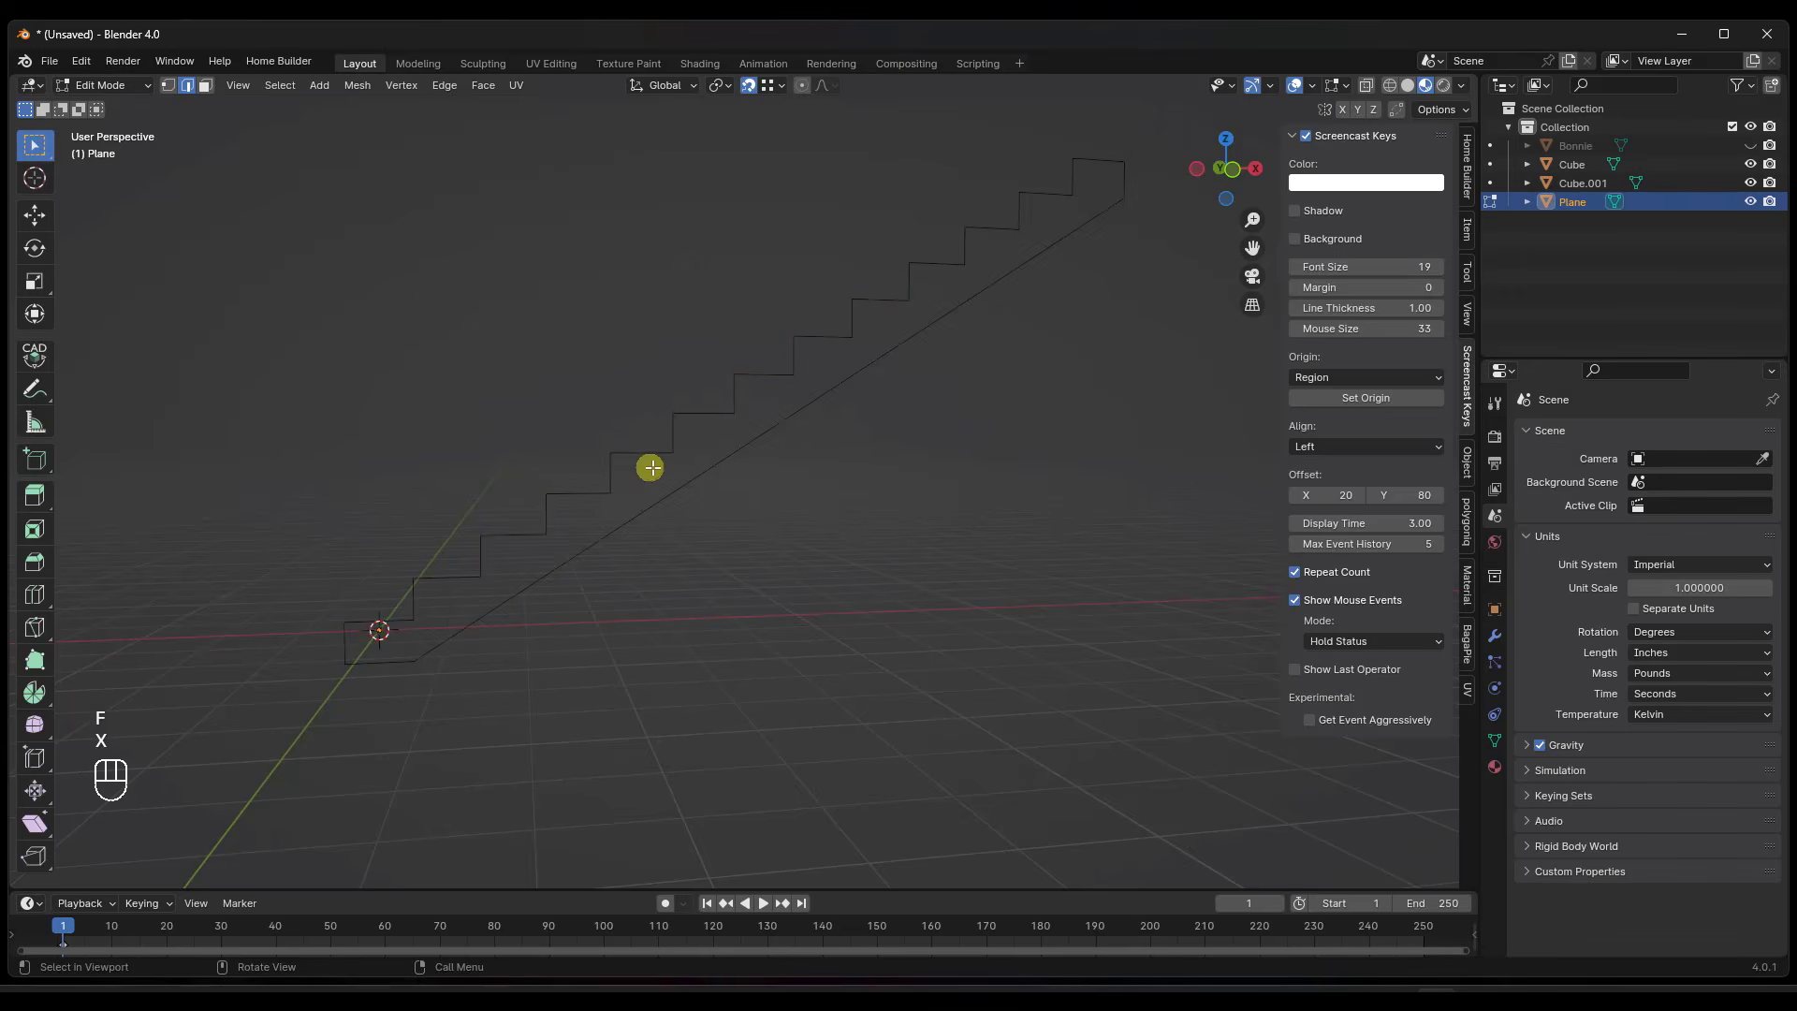
key("f")
key("x")
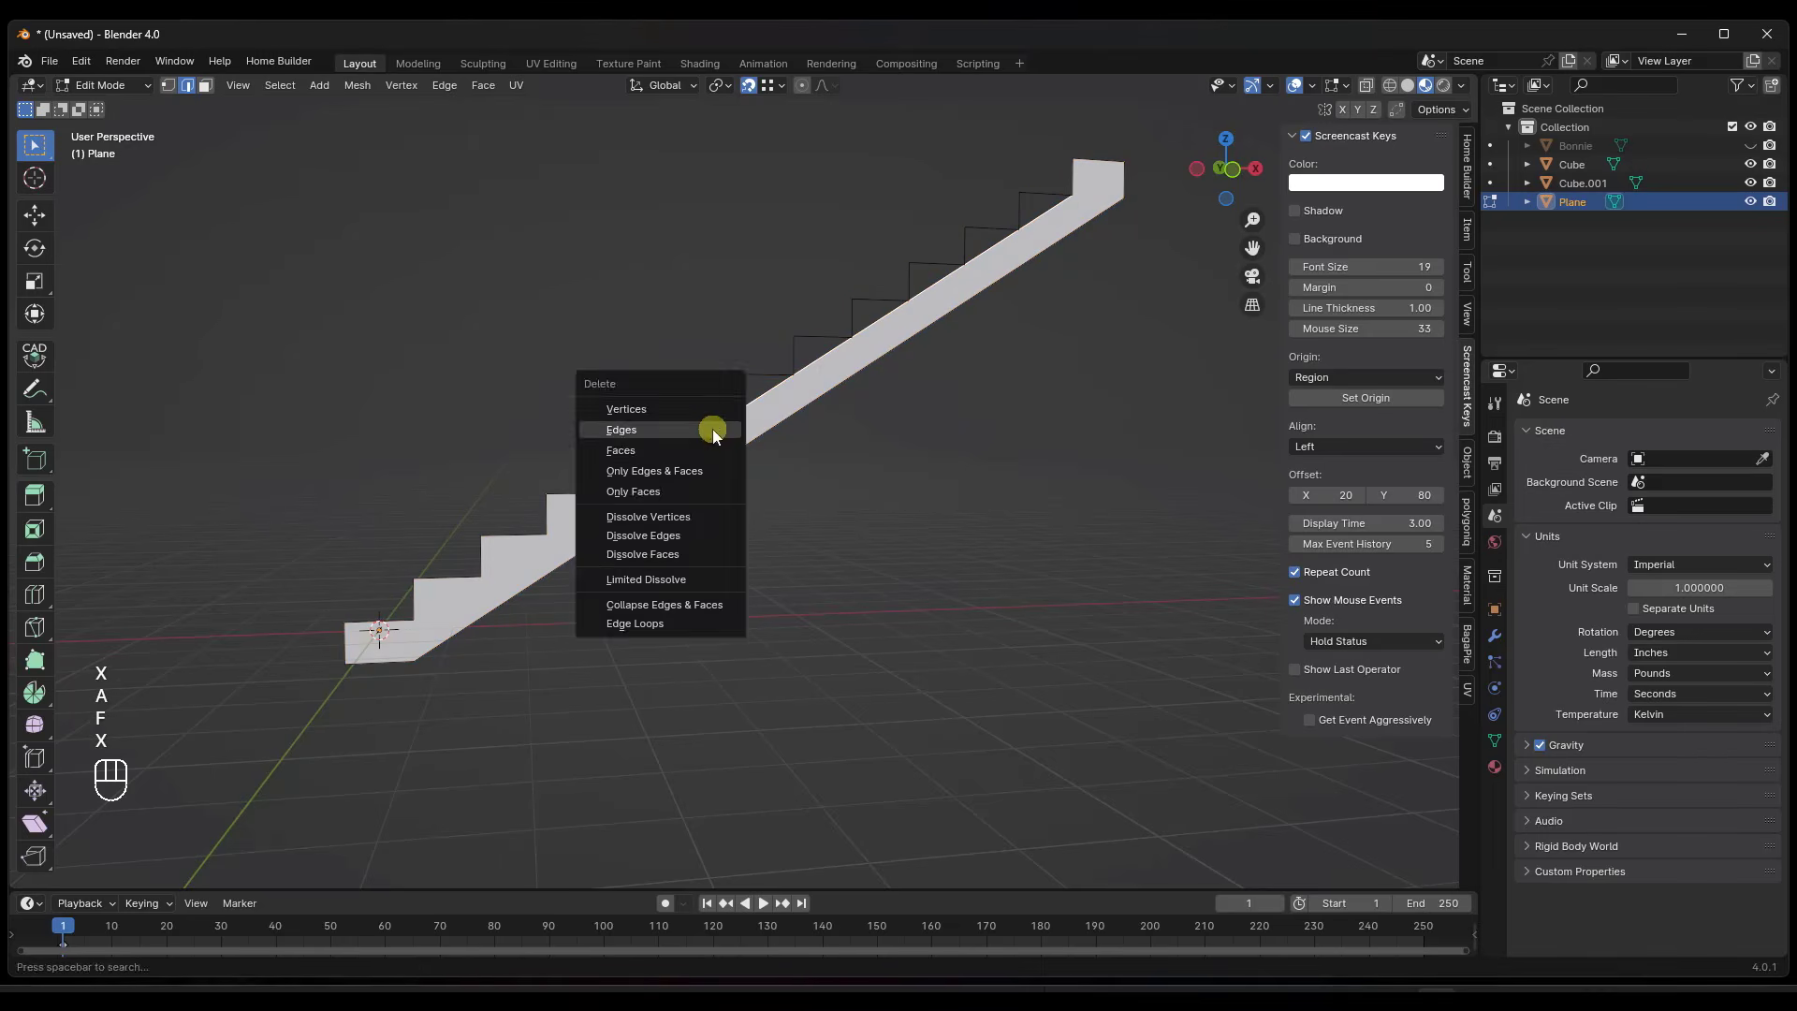
left_click(714, 429)
key("a")
key("f")
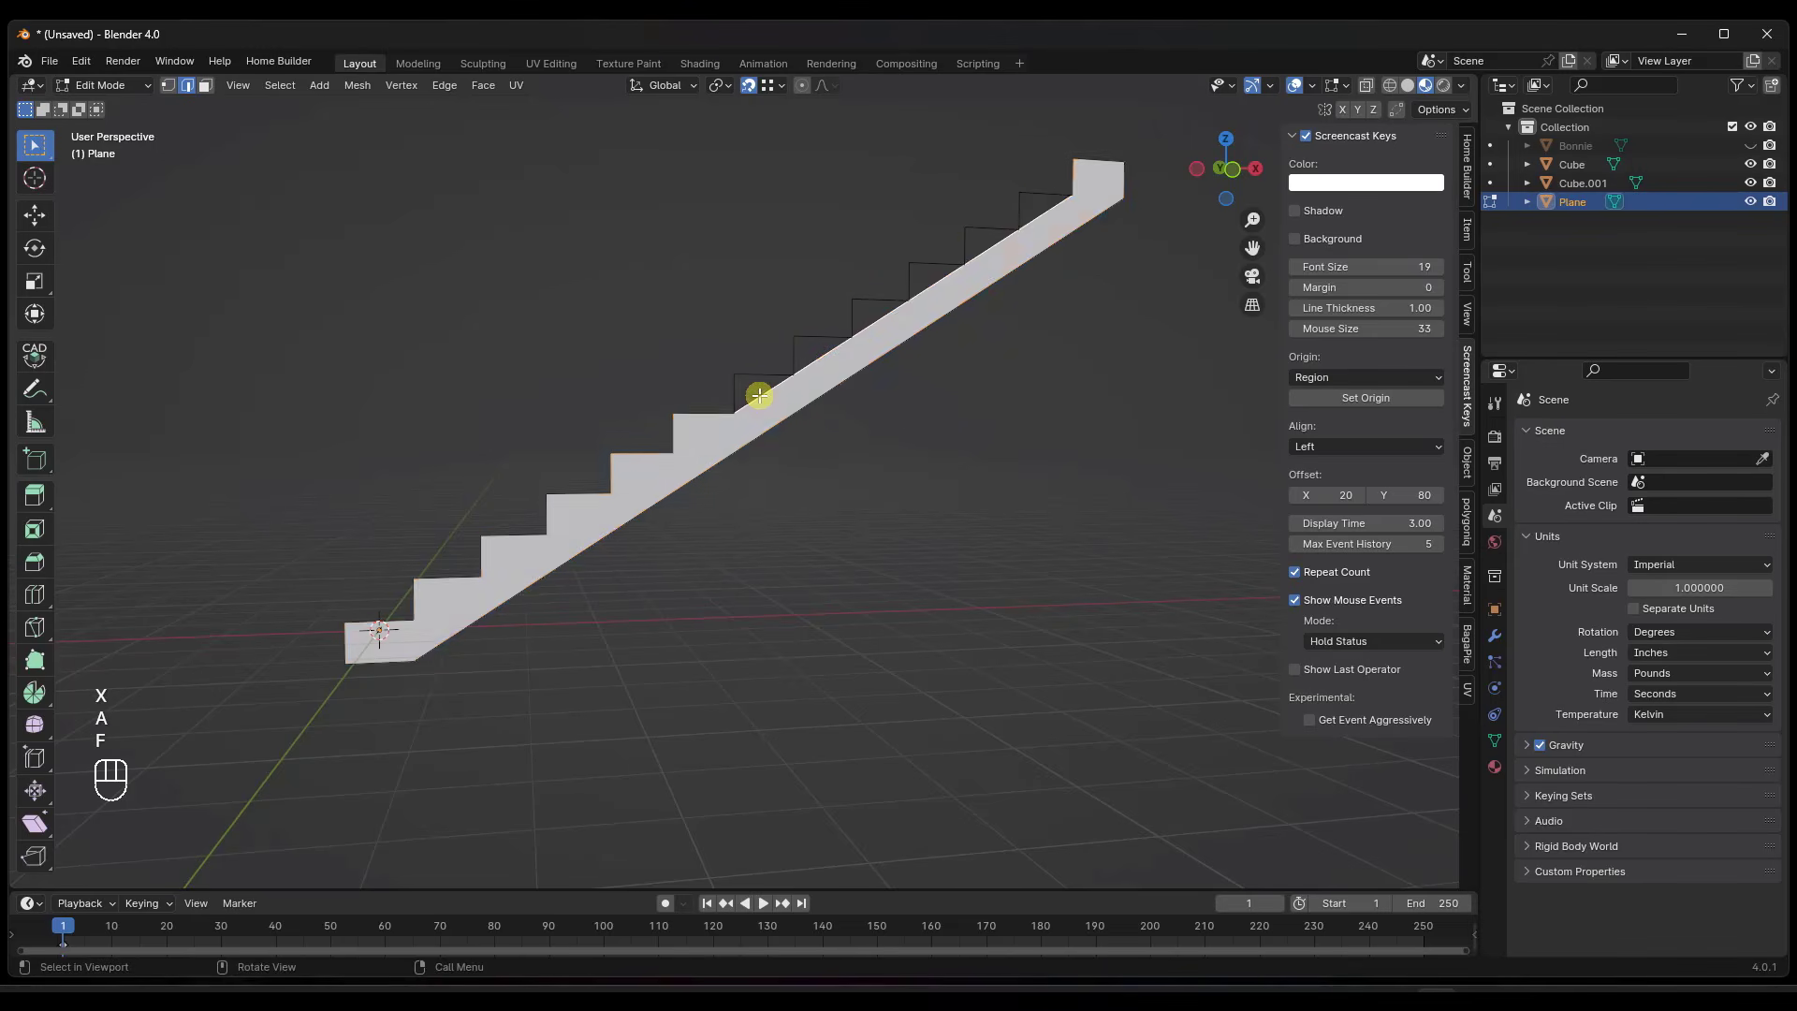
key("x")
left_click(762, 394)
key("a")
key("f")
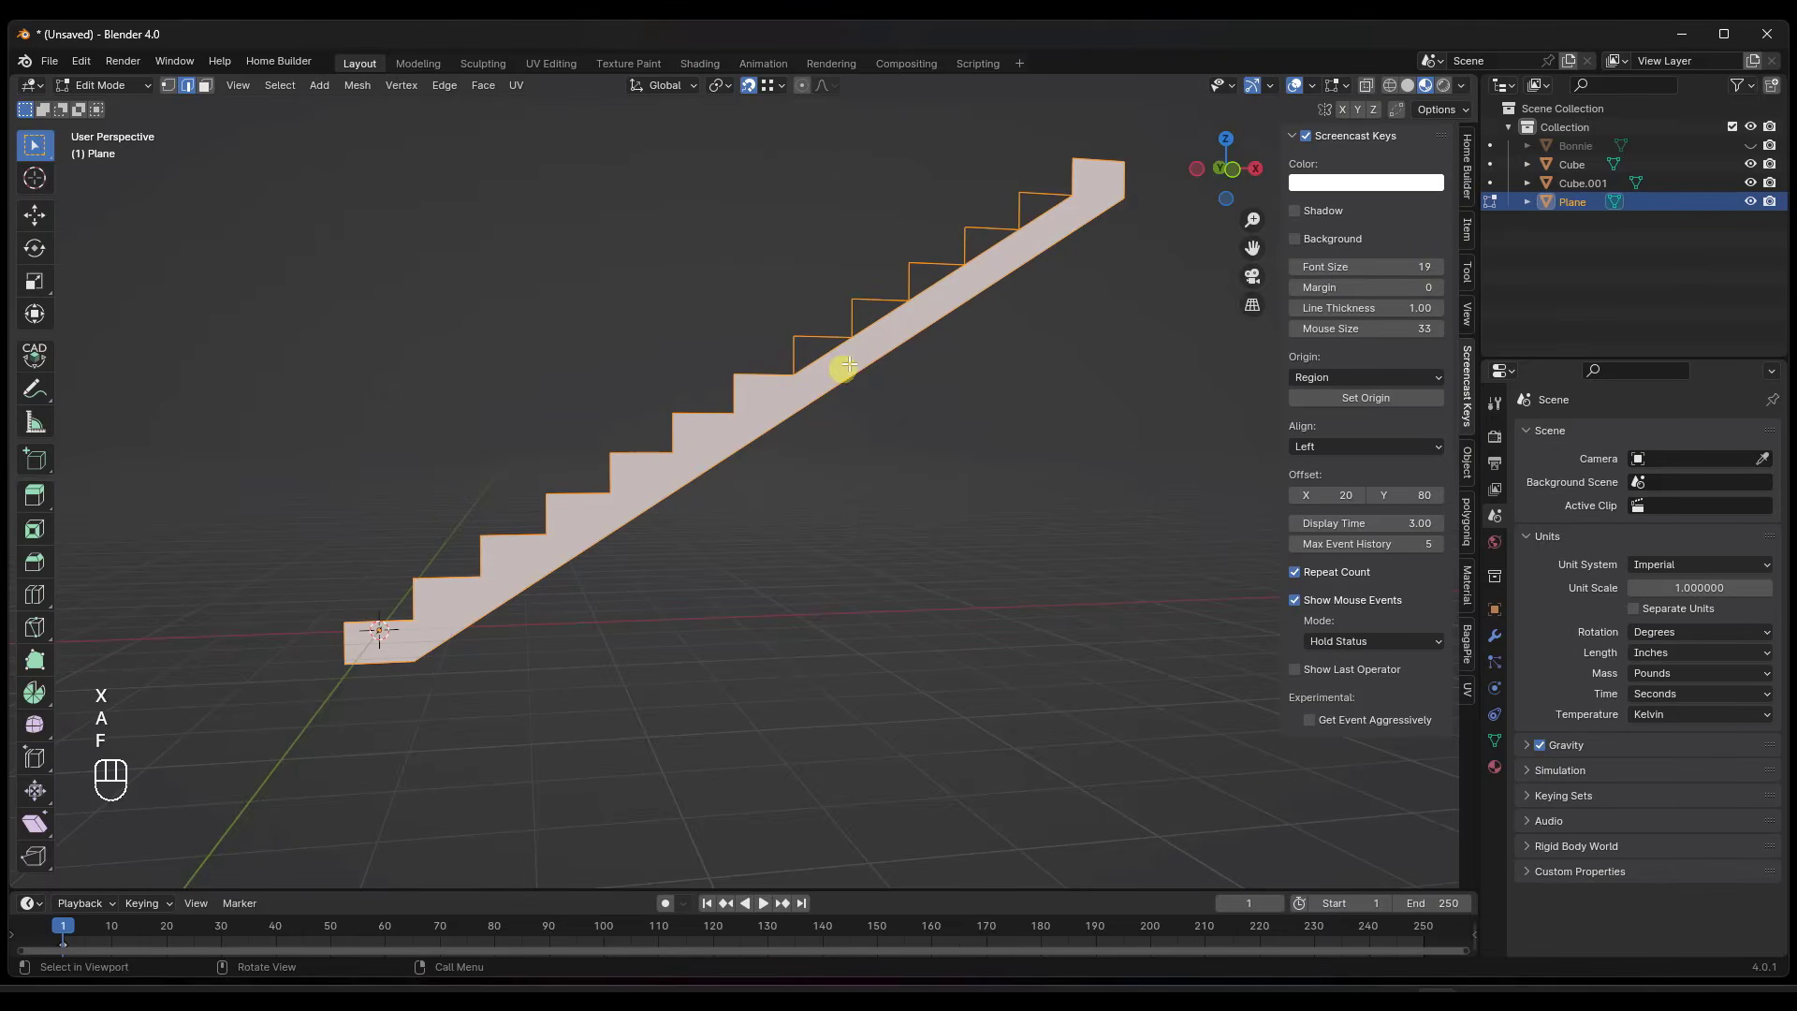
Delete the diagonal edge above the seventh step and refill the outline so the face includes the eighth step.
left_click(828, 353)
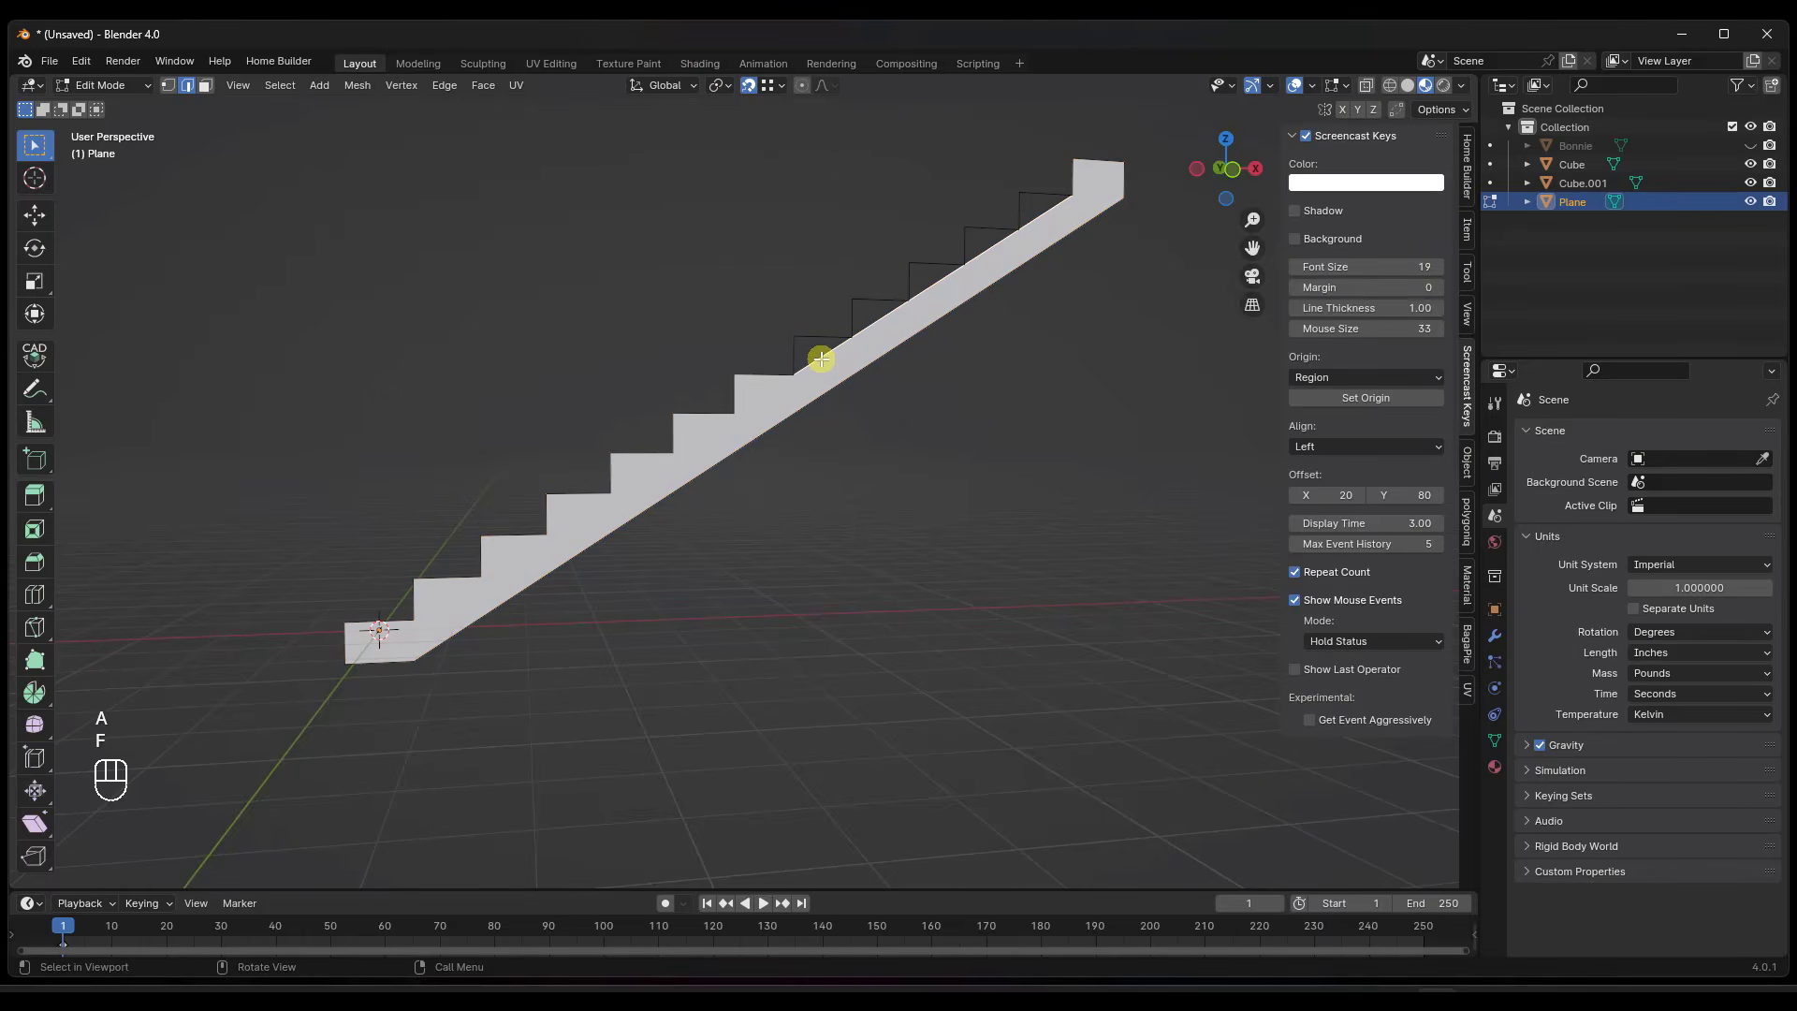
key("x")
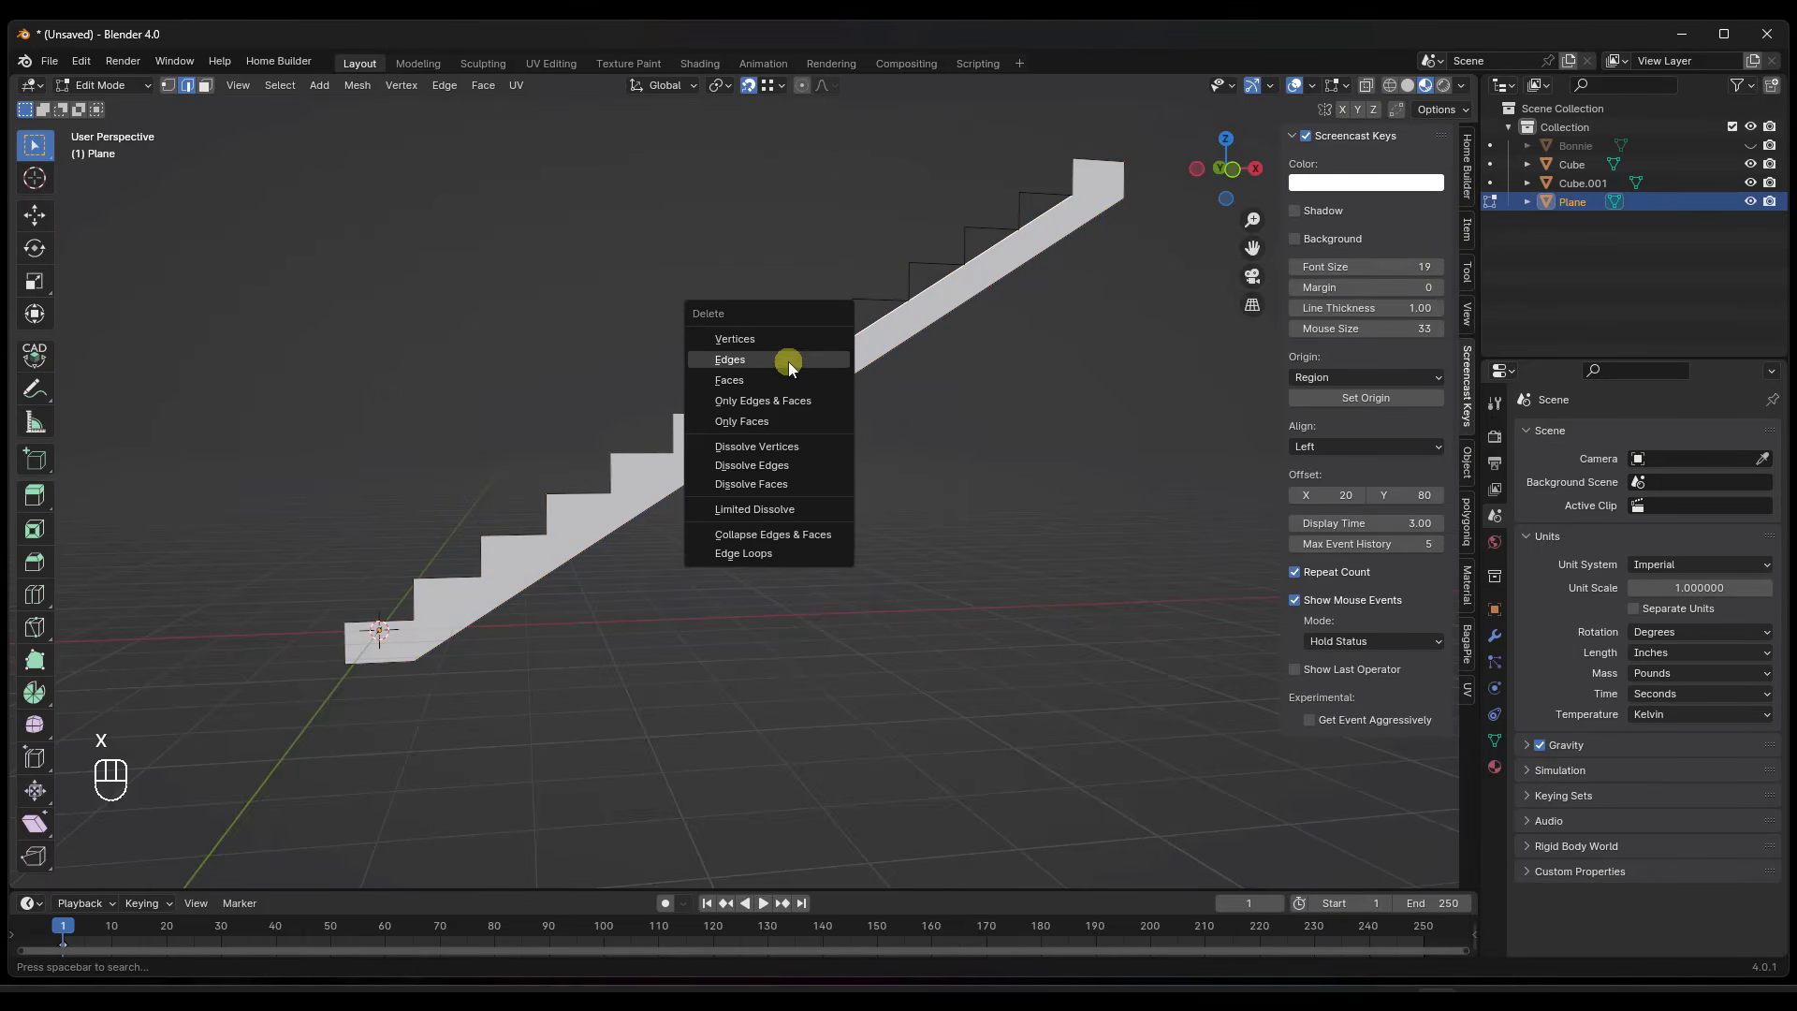
left_click(778, 421)
middle_click_drag(777, 421, 833, 349)
key("a")
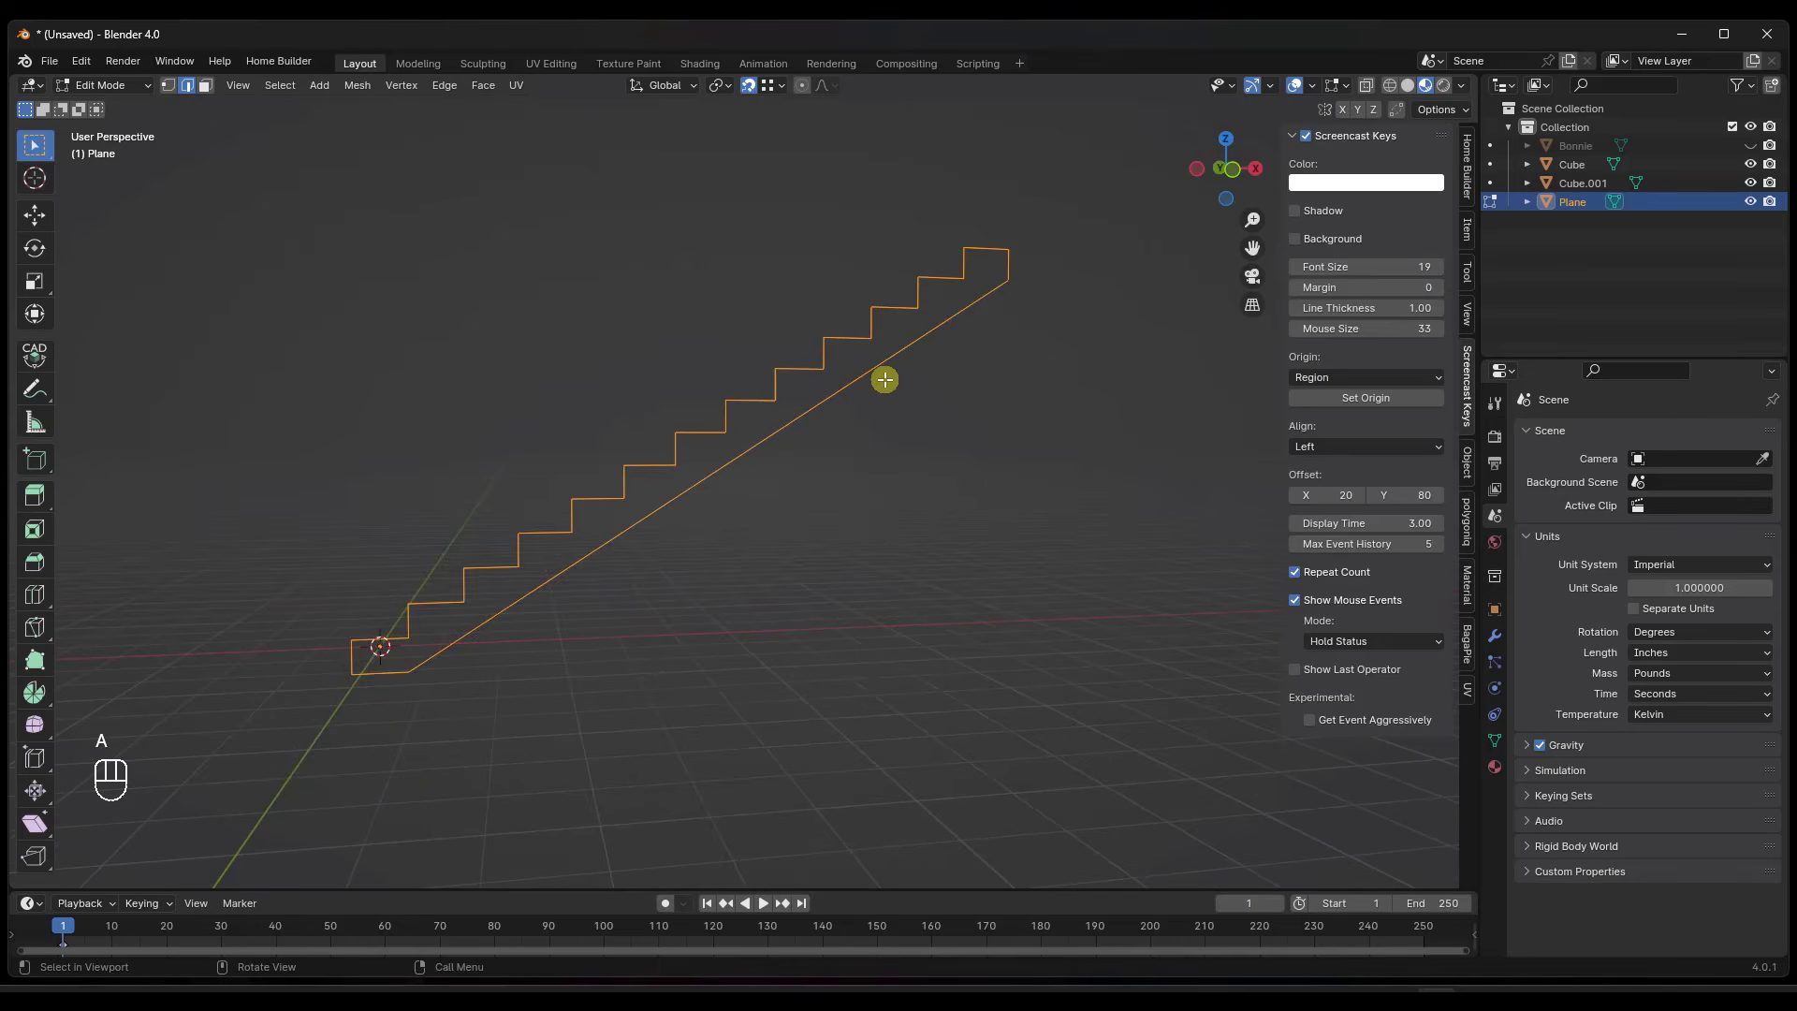
key("f")
Try to fill the remaining upper steps with repeated extra faces, and undo those three additional fills.
key("f")
key("f")
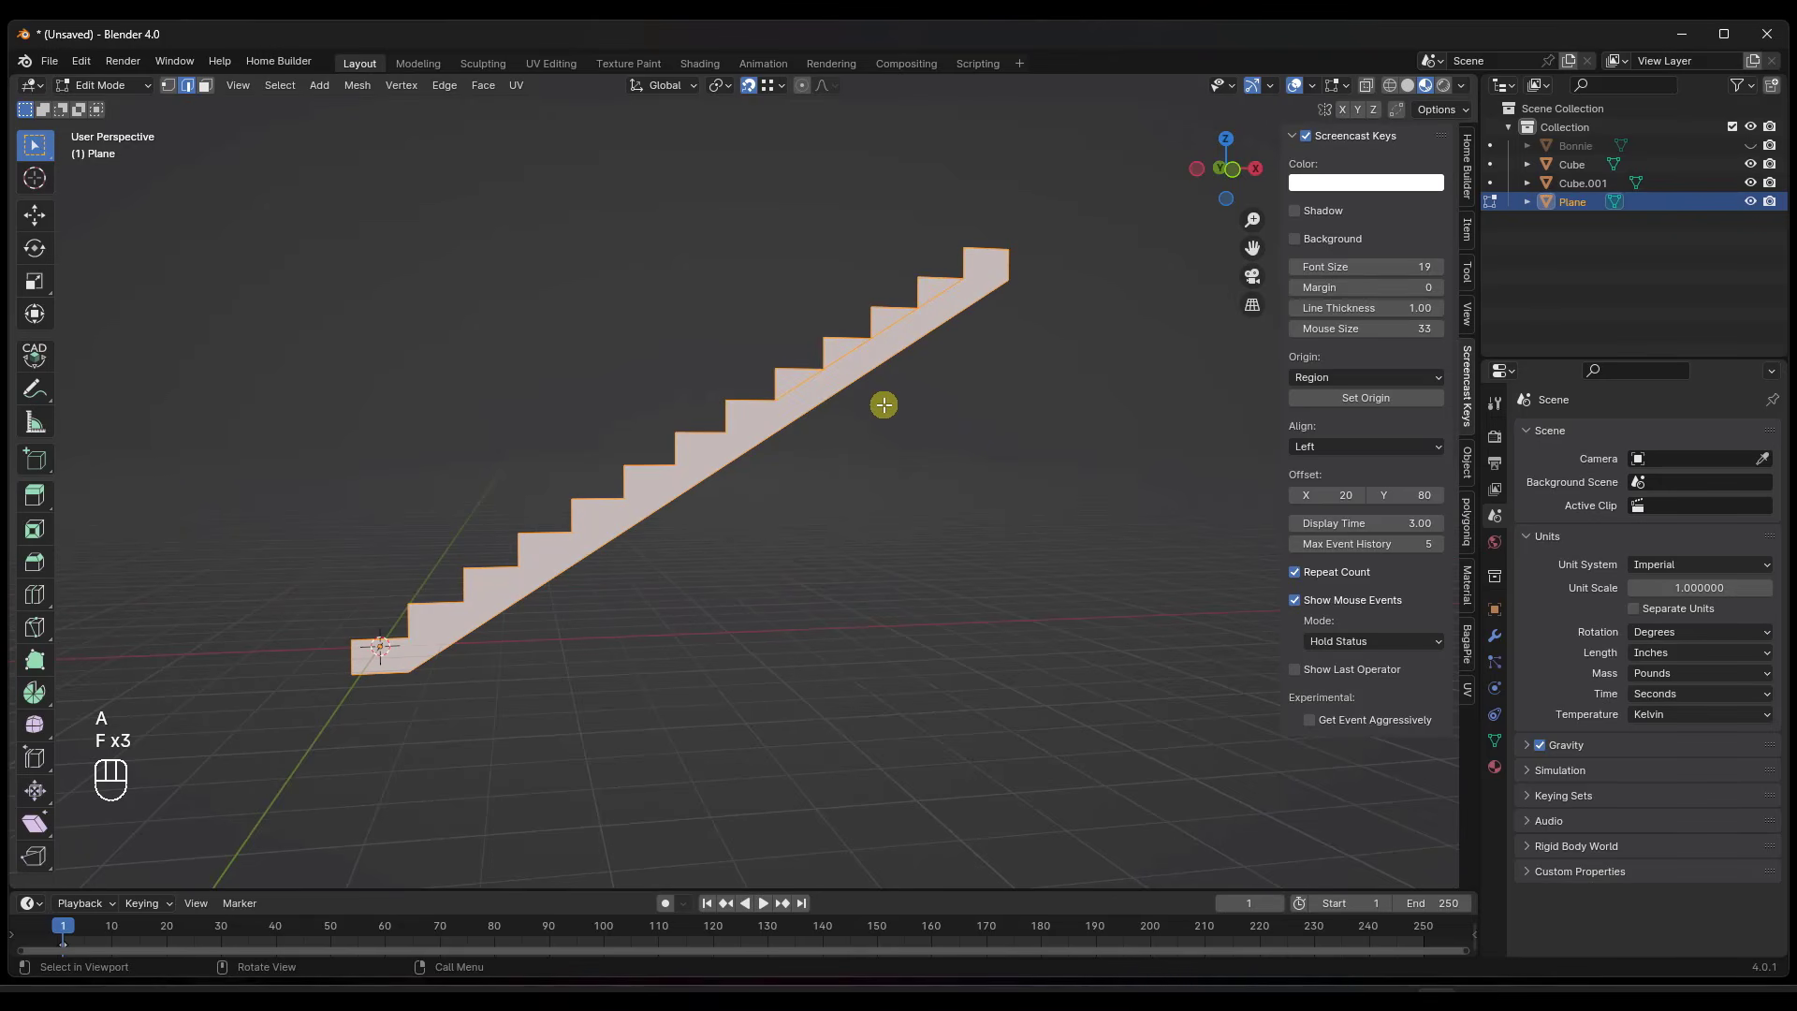
key("f")
key("ctrl+z")
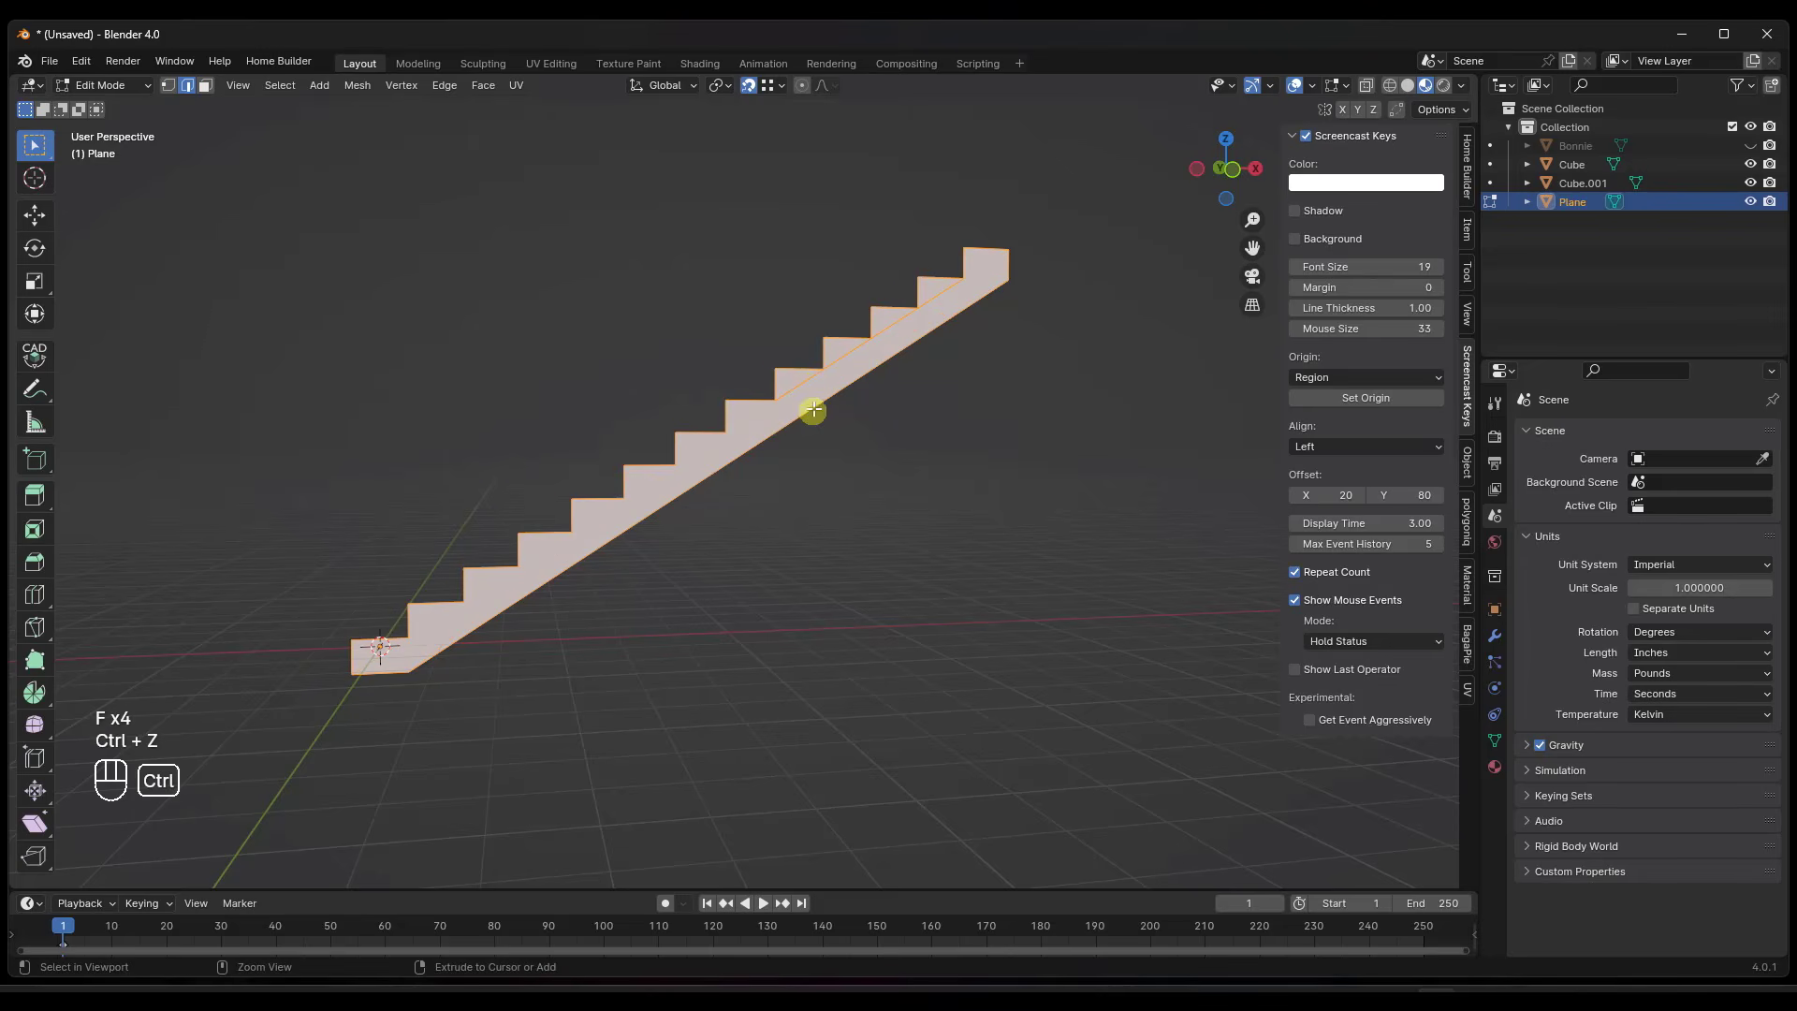
key("ctrl+z")
key("ctrl+z")
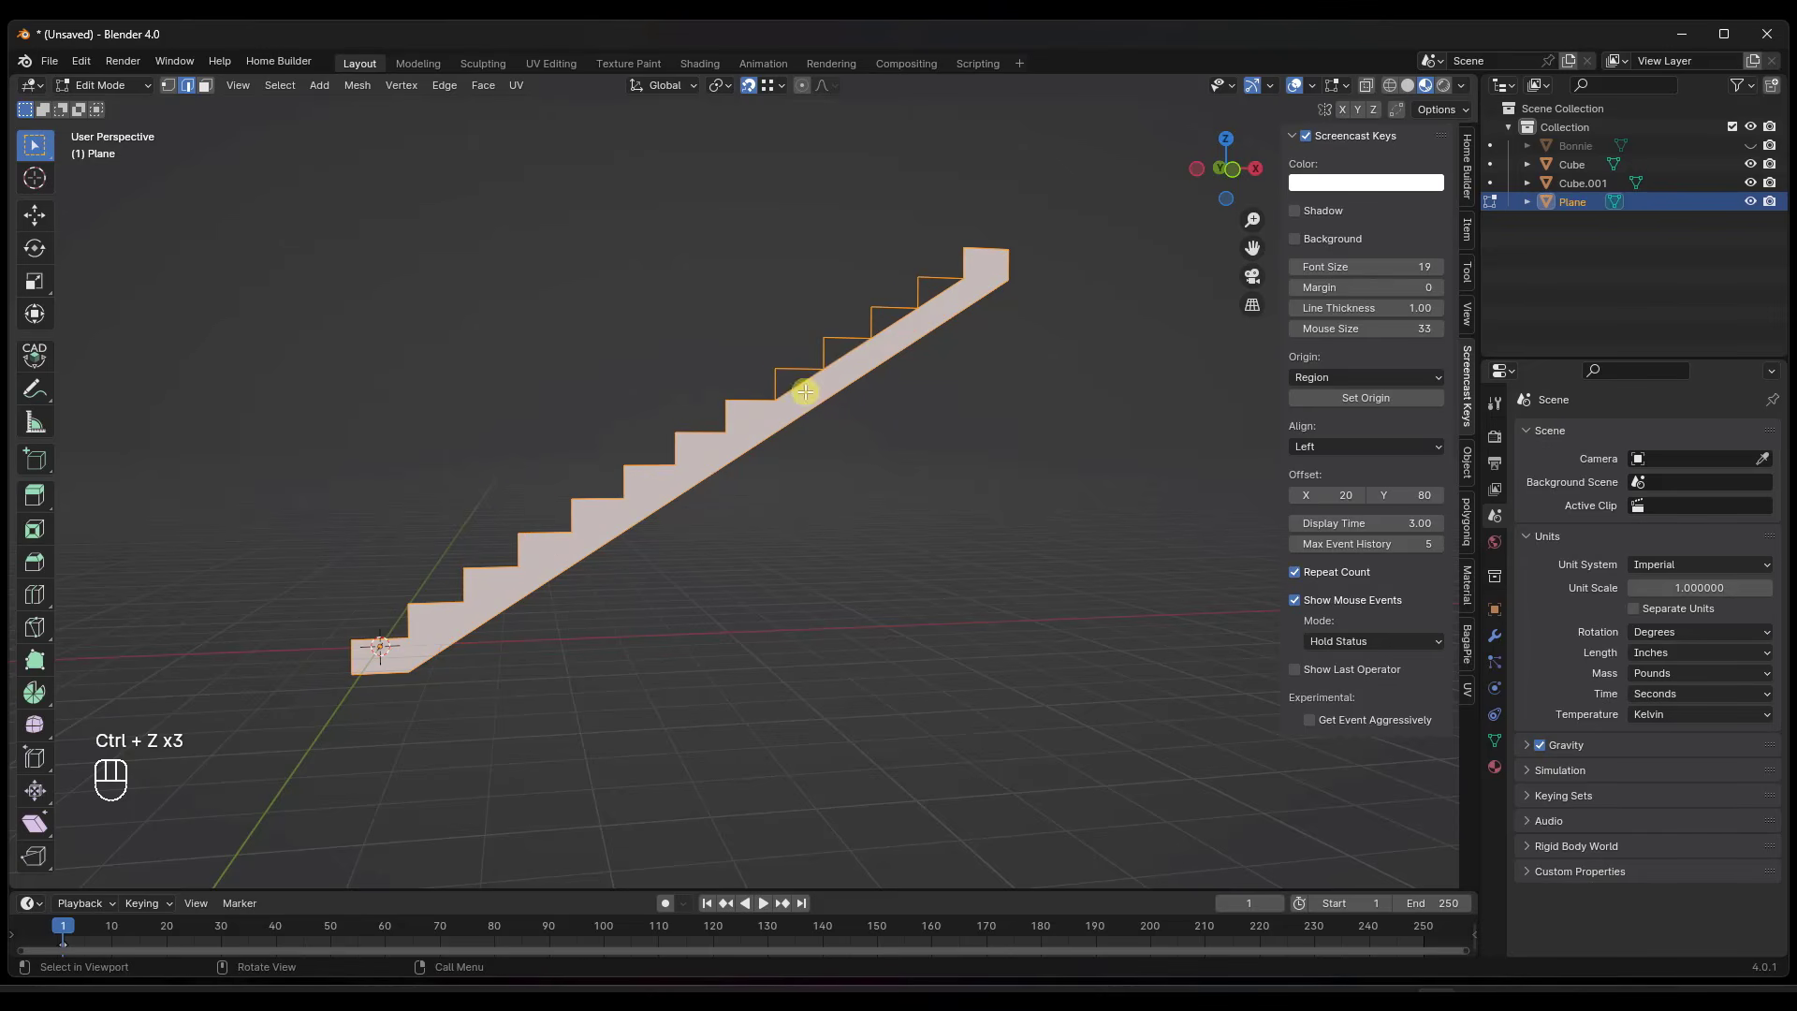
Delete the remaining diagonal edge and refill the outline, continuing until the entire stair profile is filled.
key("x")
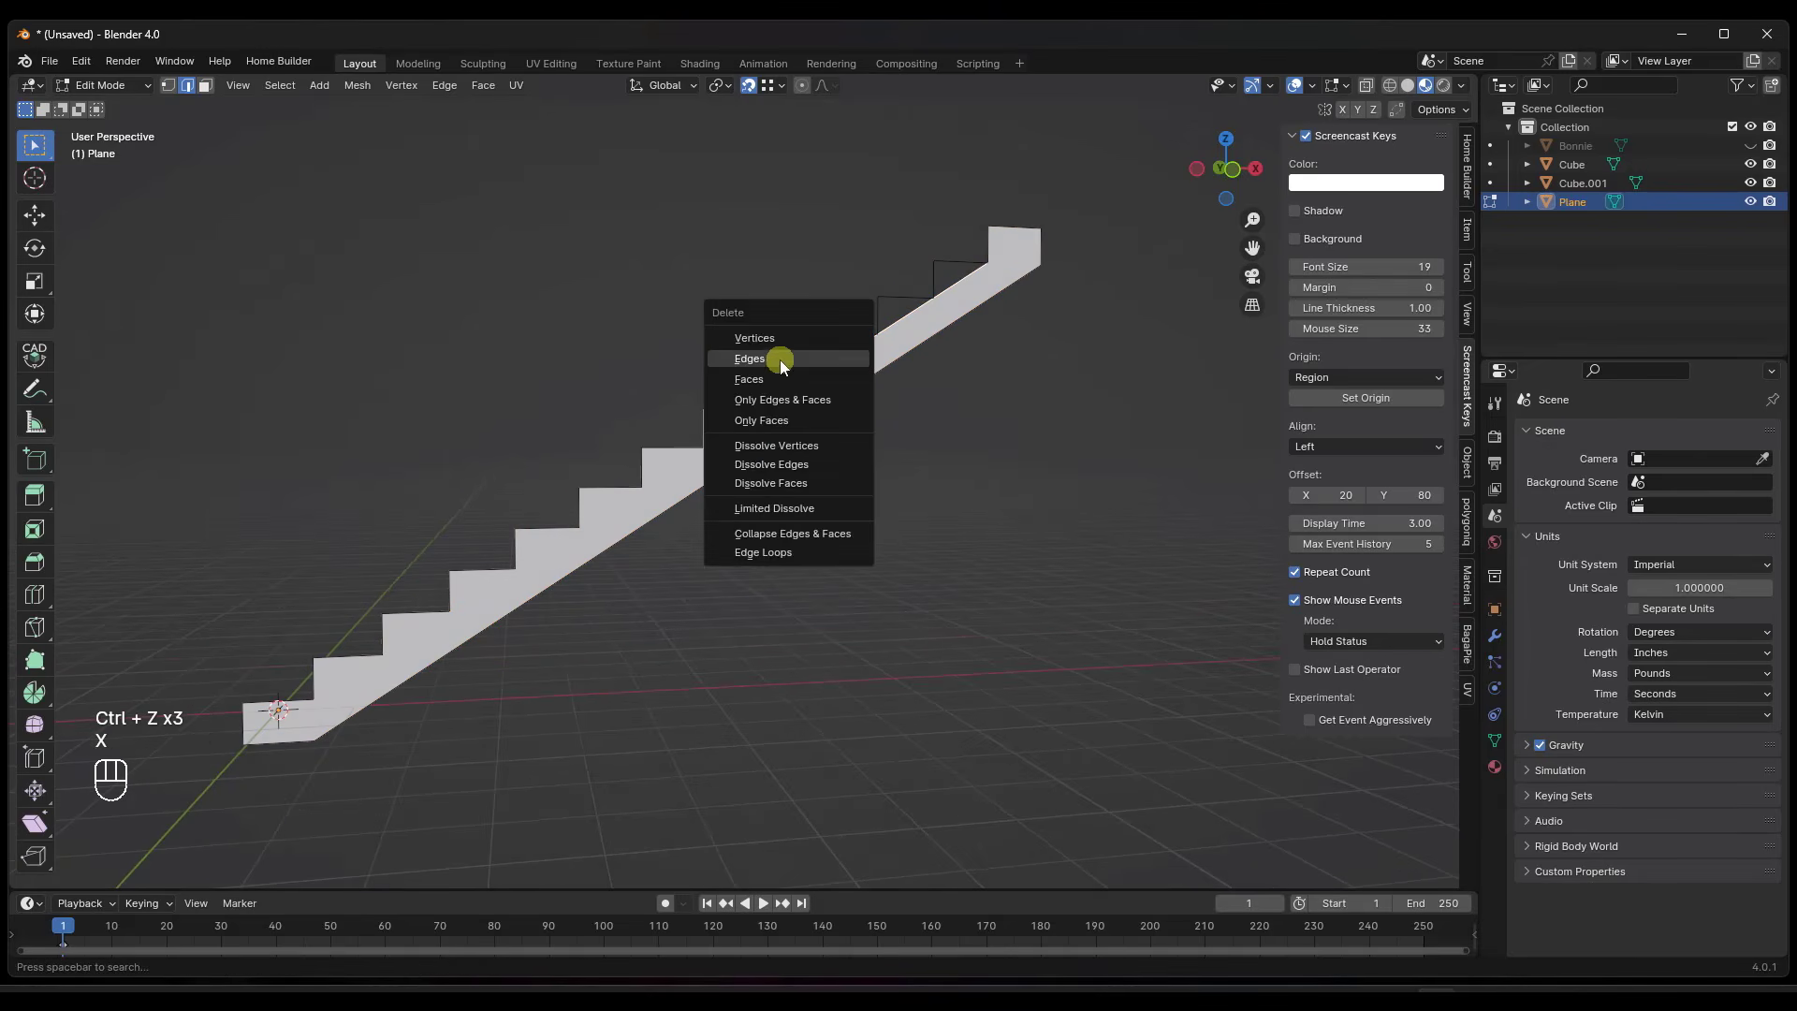
left_click(858, 354)
key("a")
key("f")
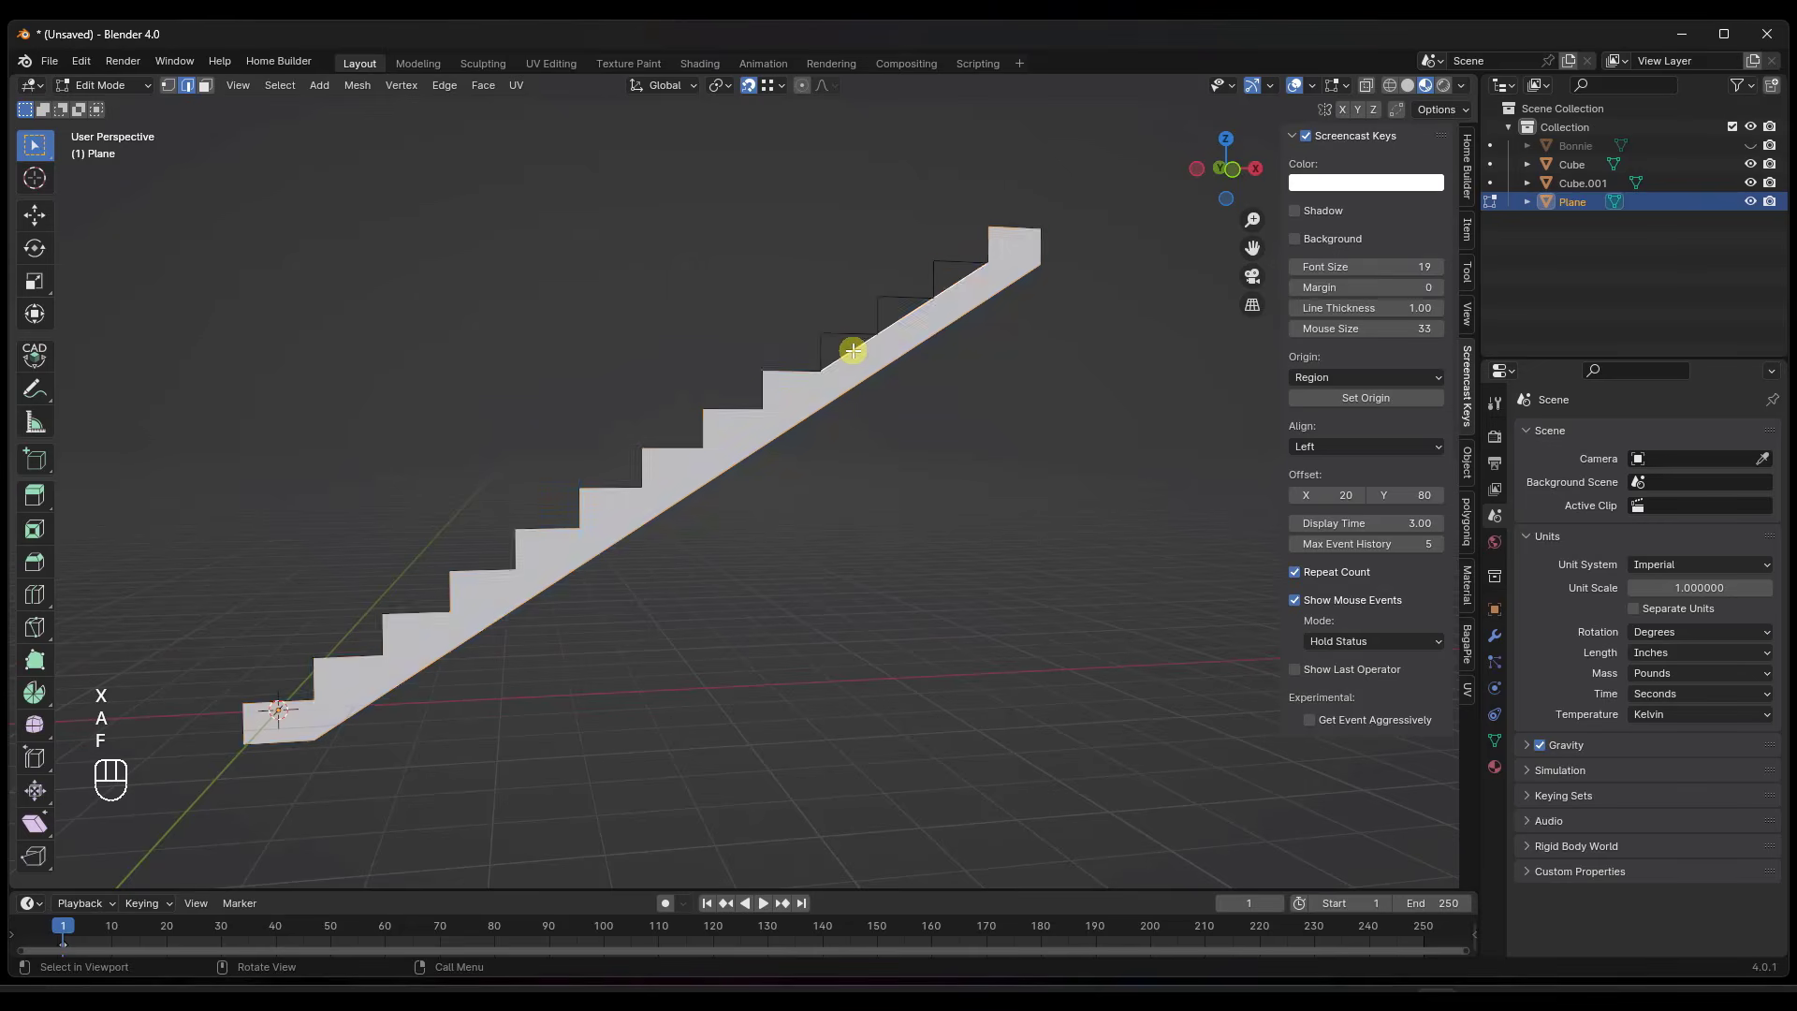
Extrude the filled stair profile sideways by 48 inches to form a solid staircase.
middle_click_drag(526, 566, 694, 525)
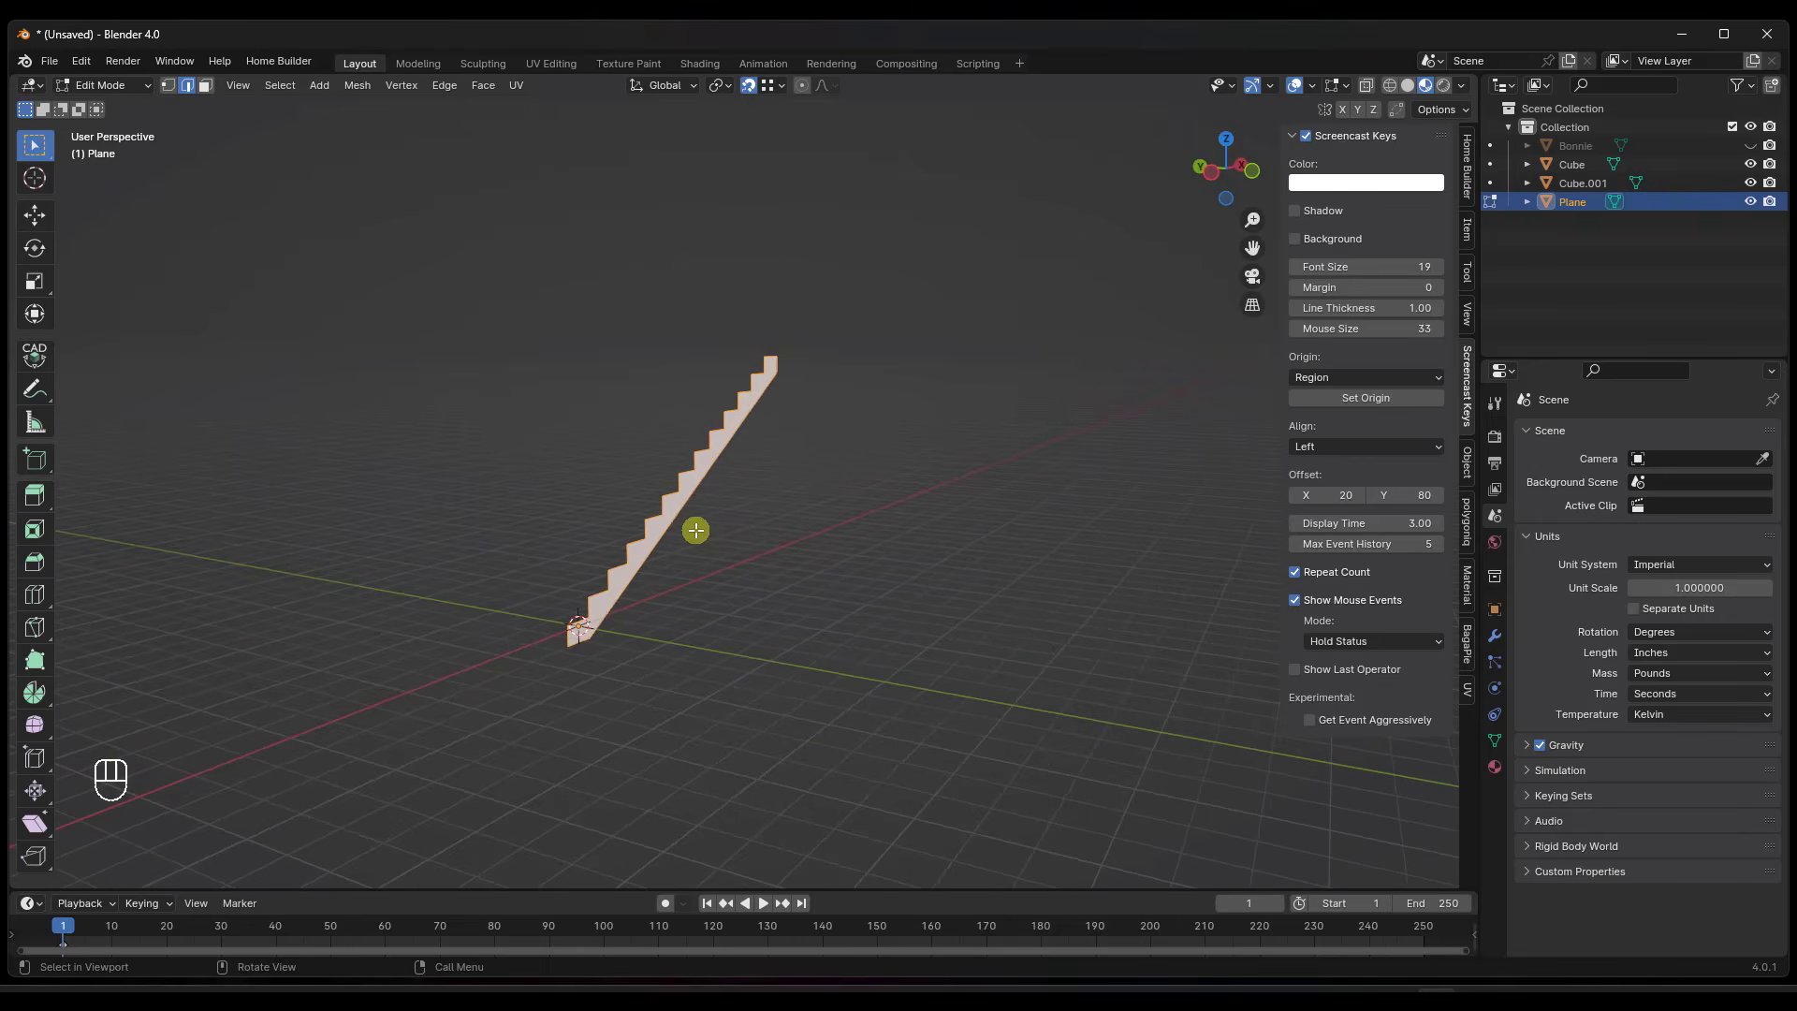
scroll(615, 602, "up", 2)
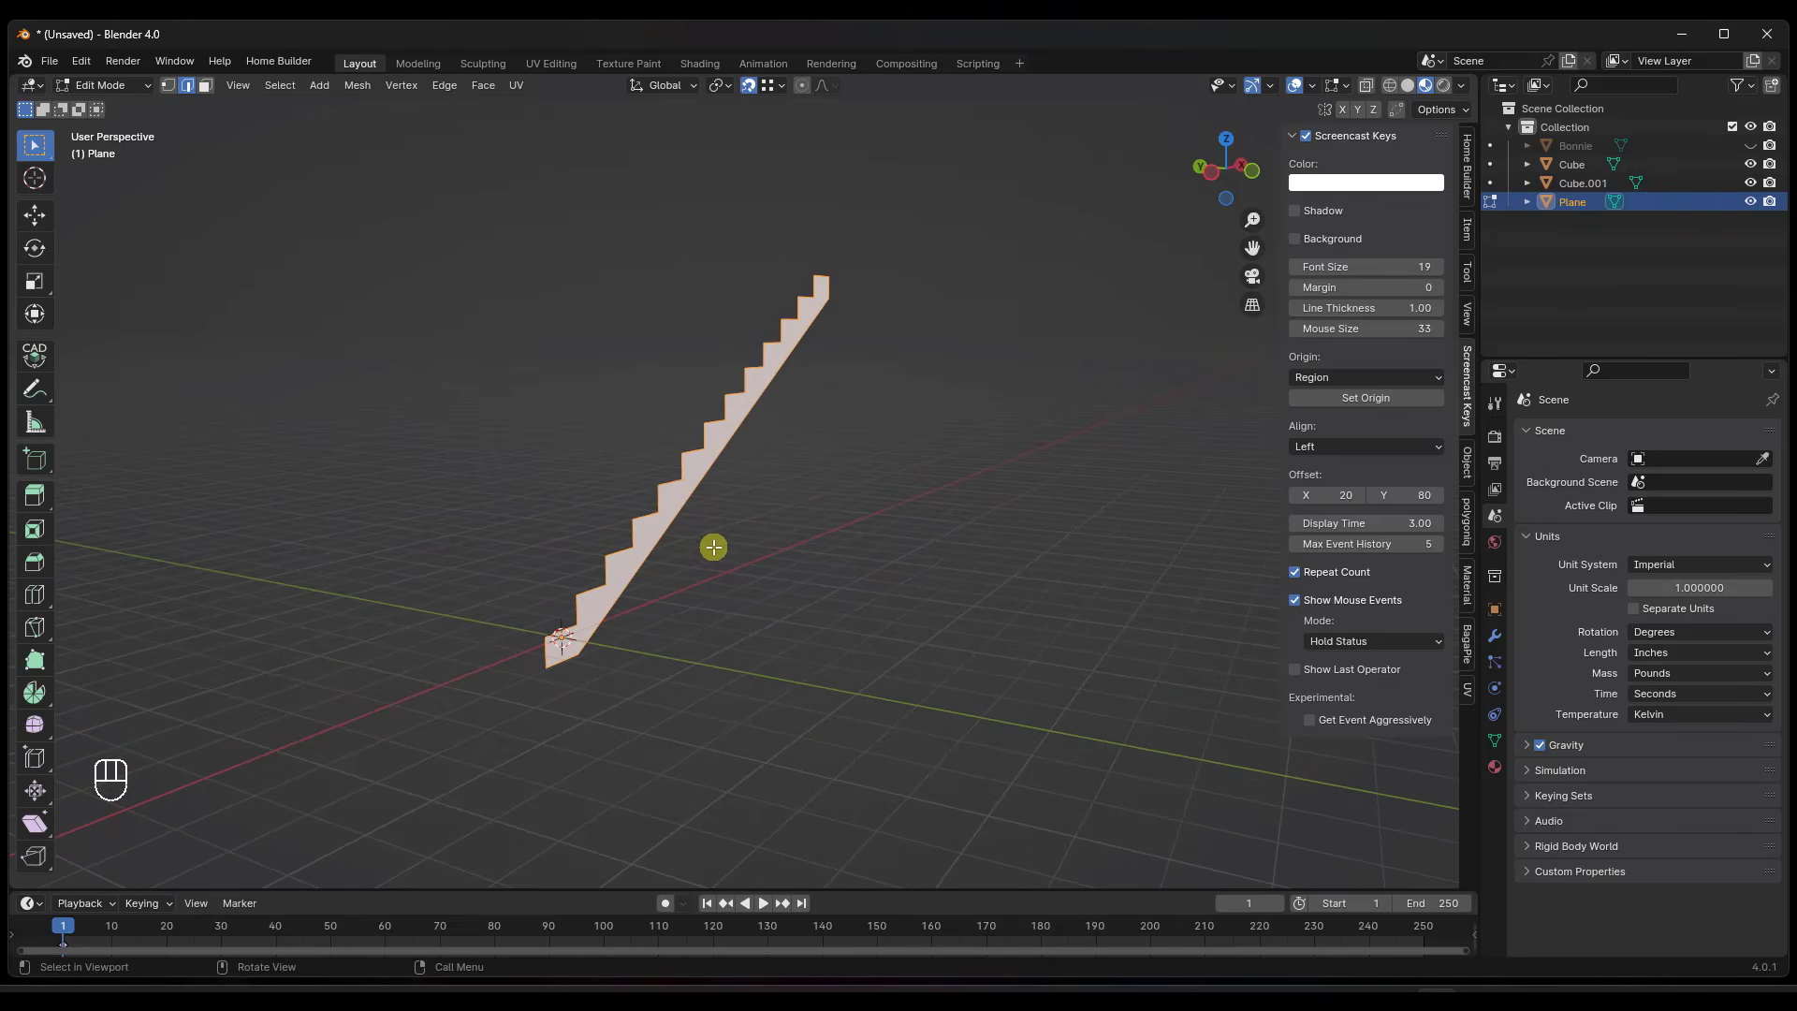
key("e")
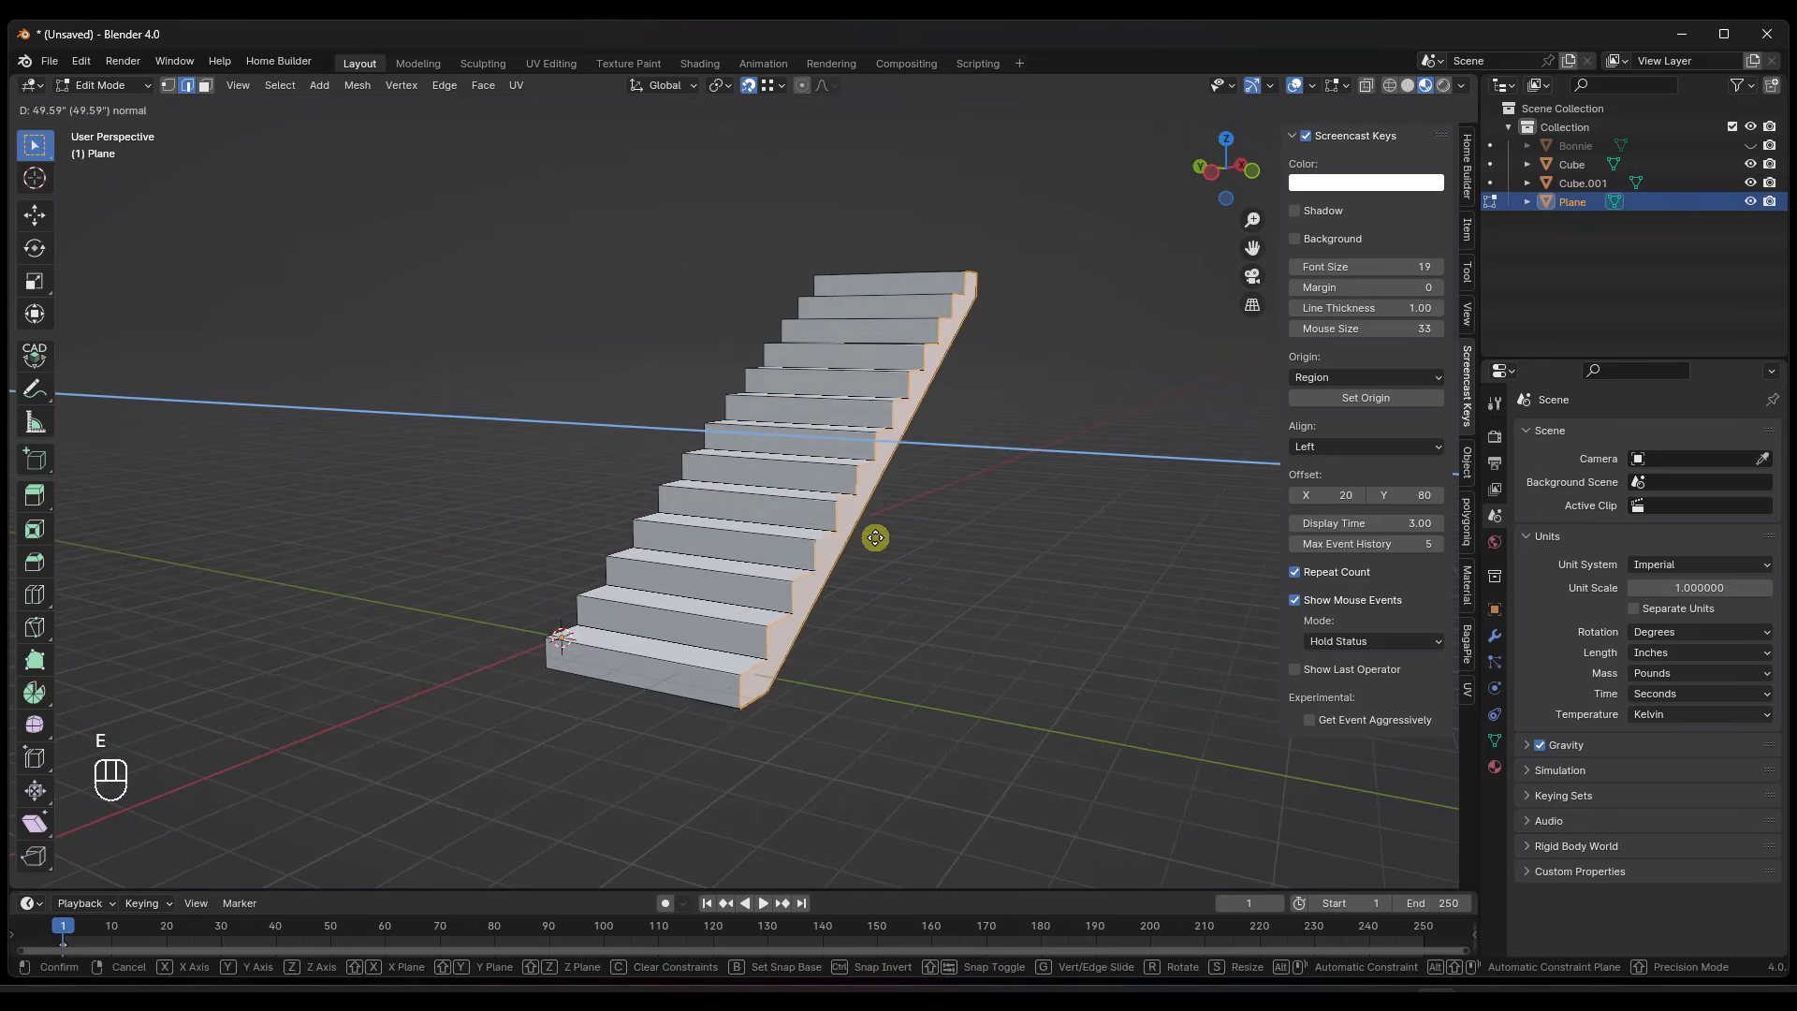
type("48")
key("Return")
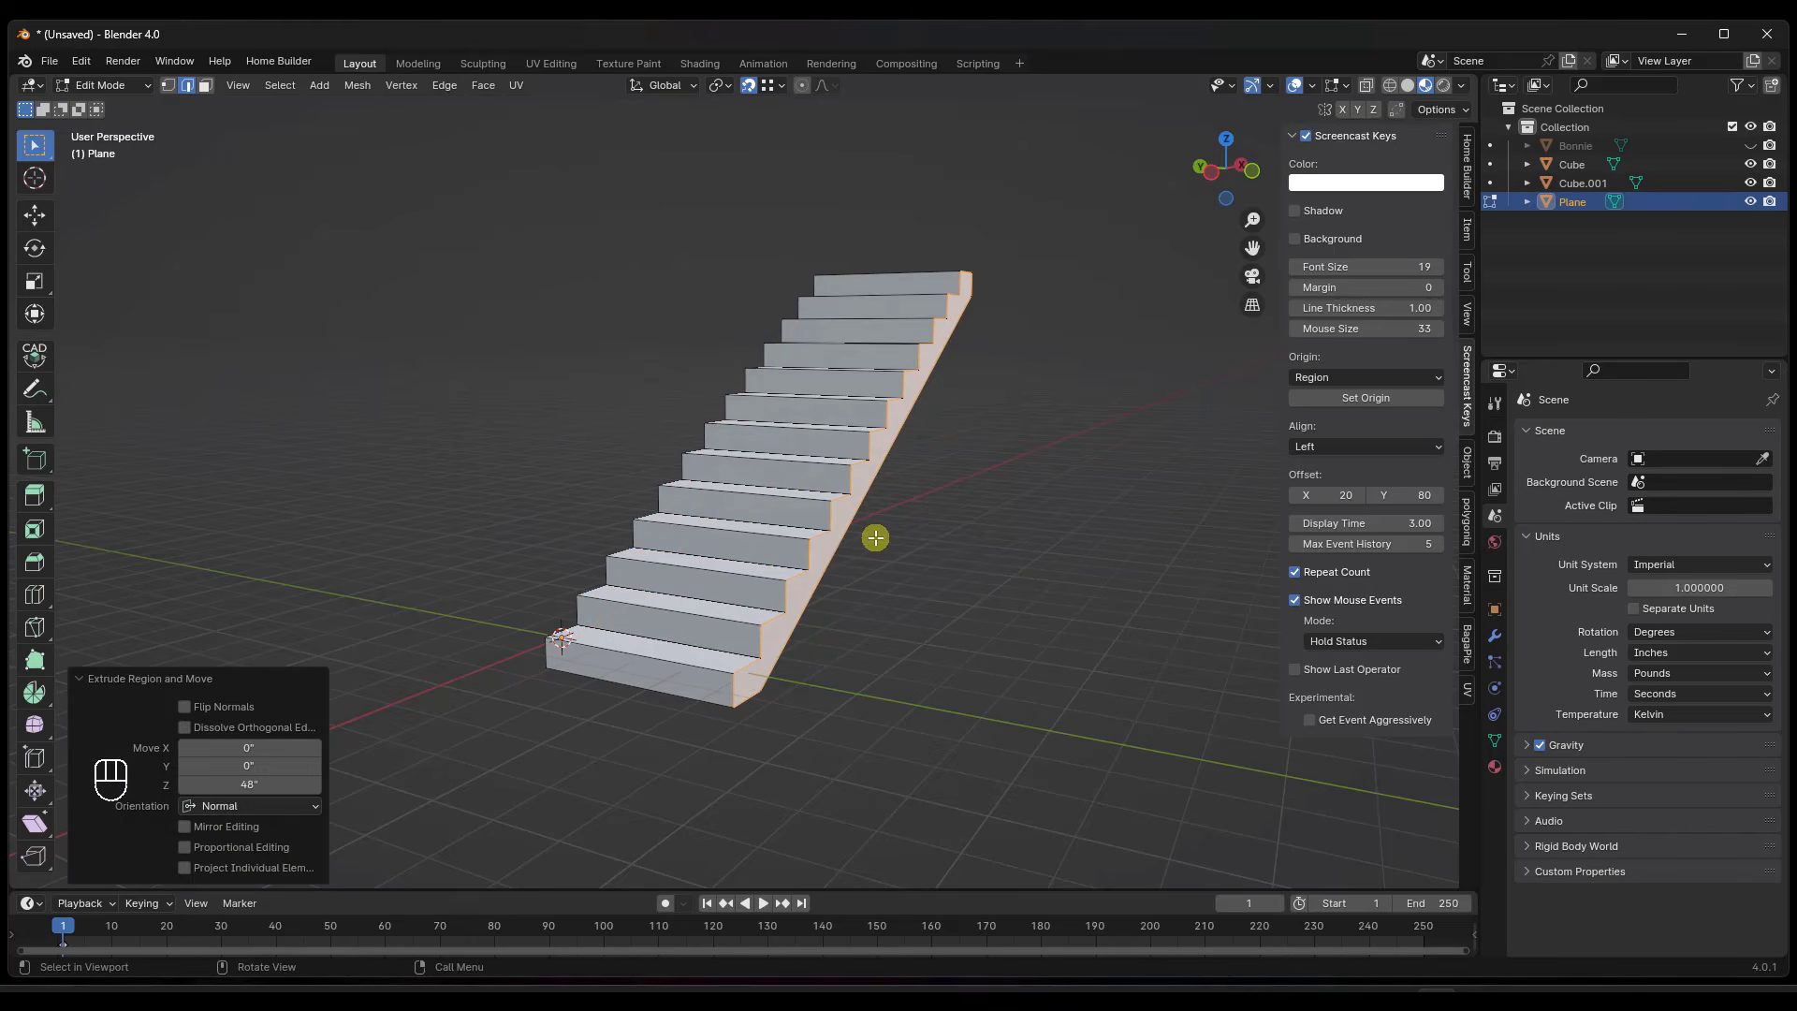
middle_click_drag(807, 432, 764, 470)
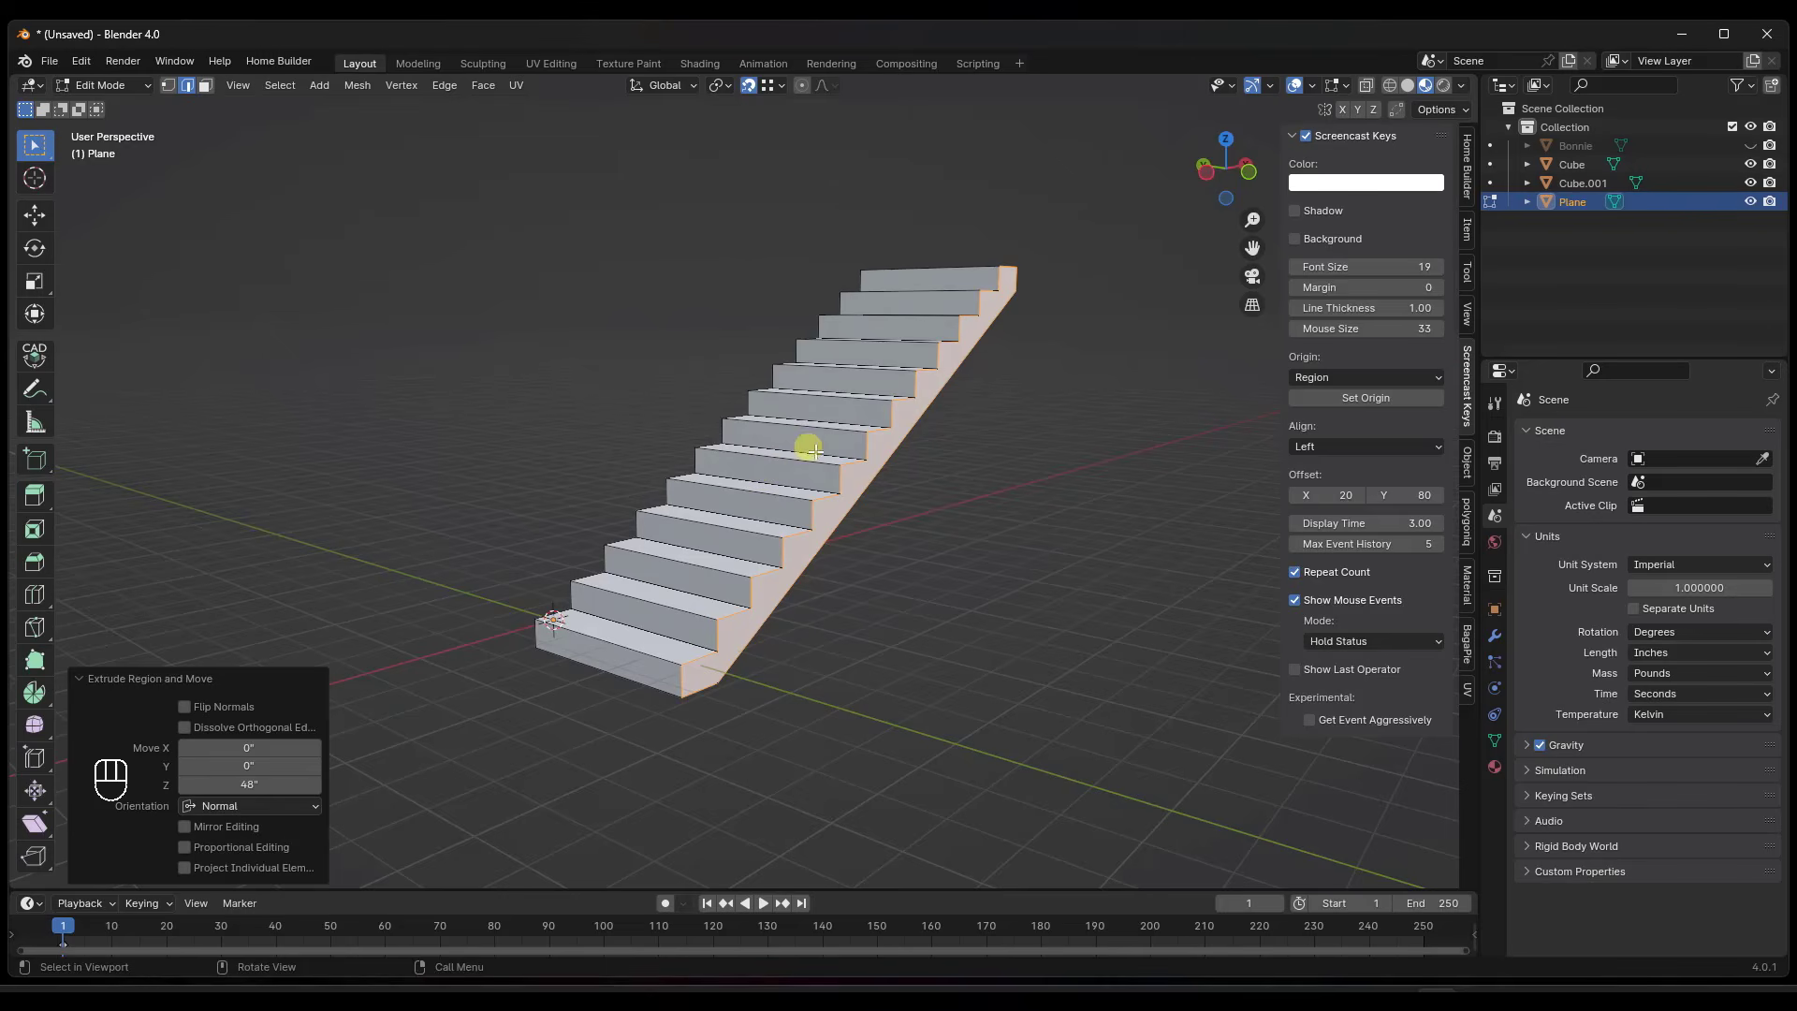
middle_click_drag(901, 452, 779, 540)
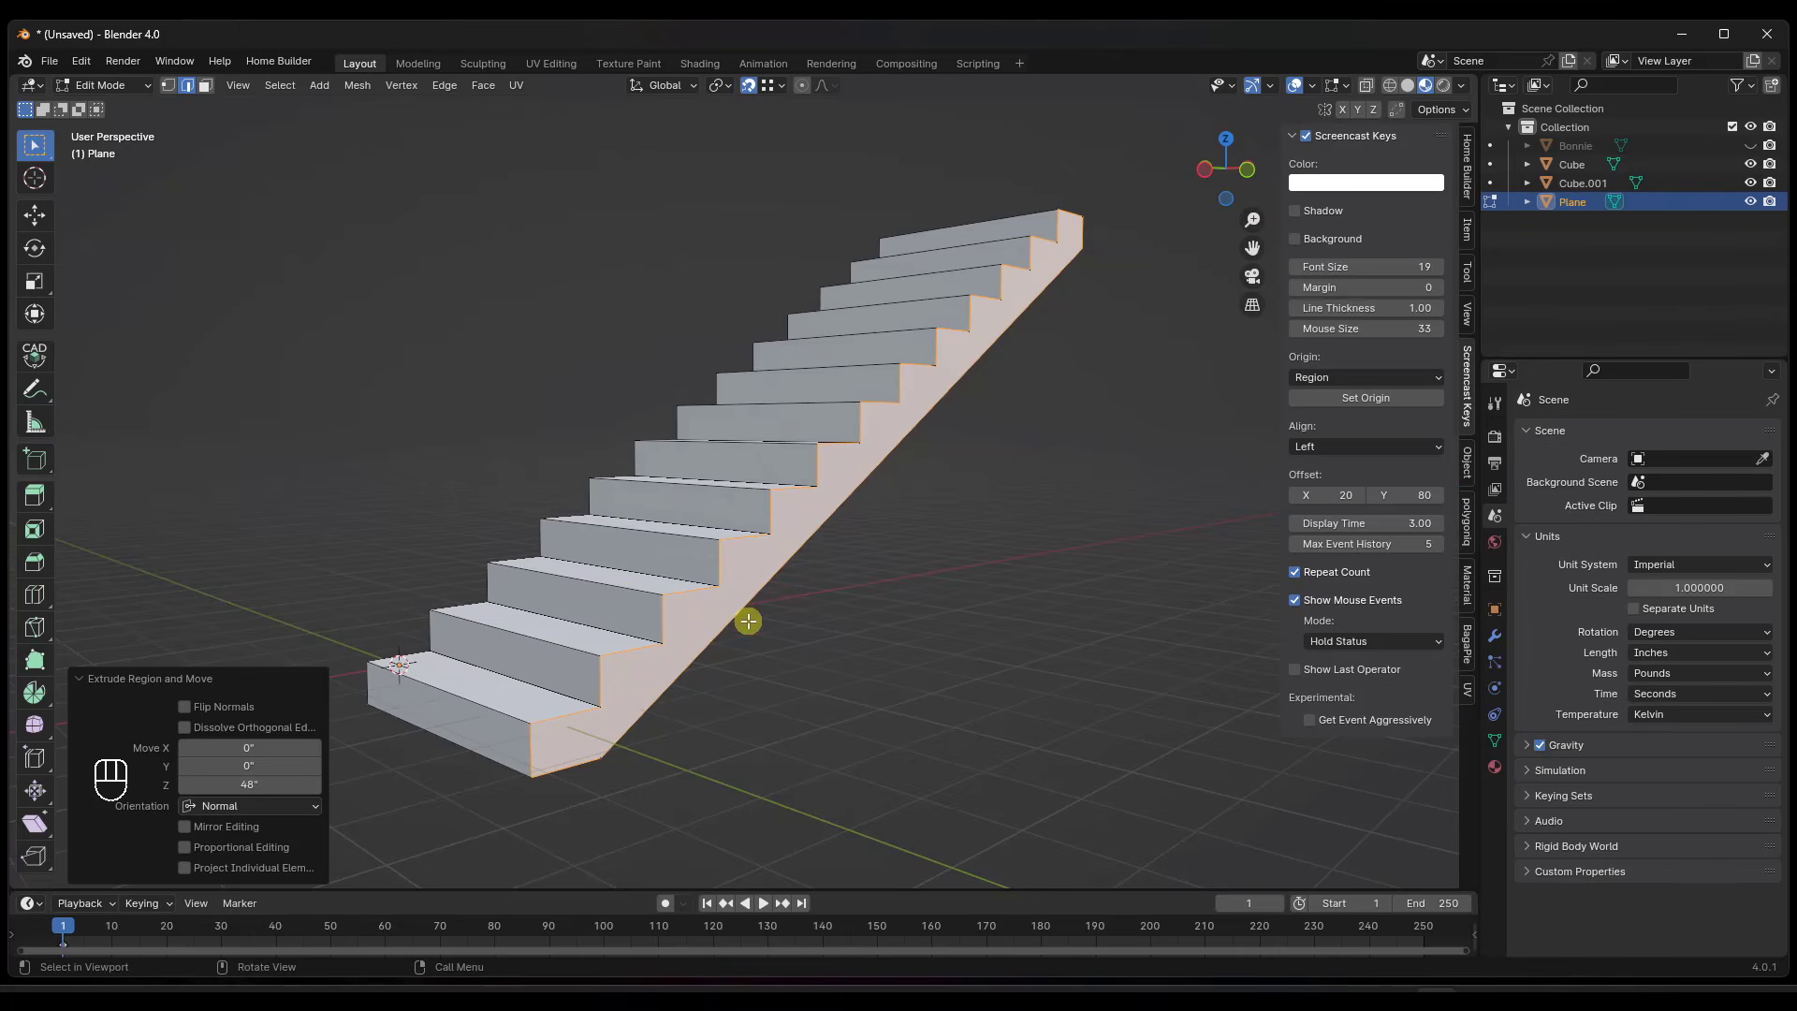
Examine the extruded staircase from several angles and return to Object Mode.
key("Tab")
middle_click_drag(748, 620, 782, 483)
key("Tab")
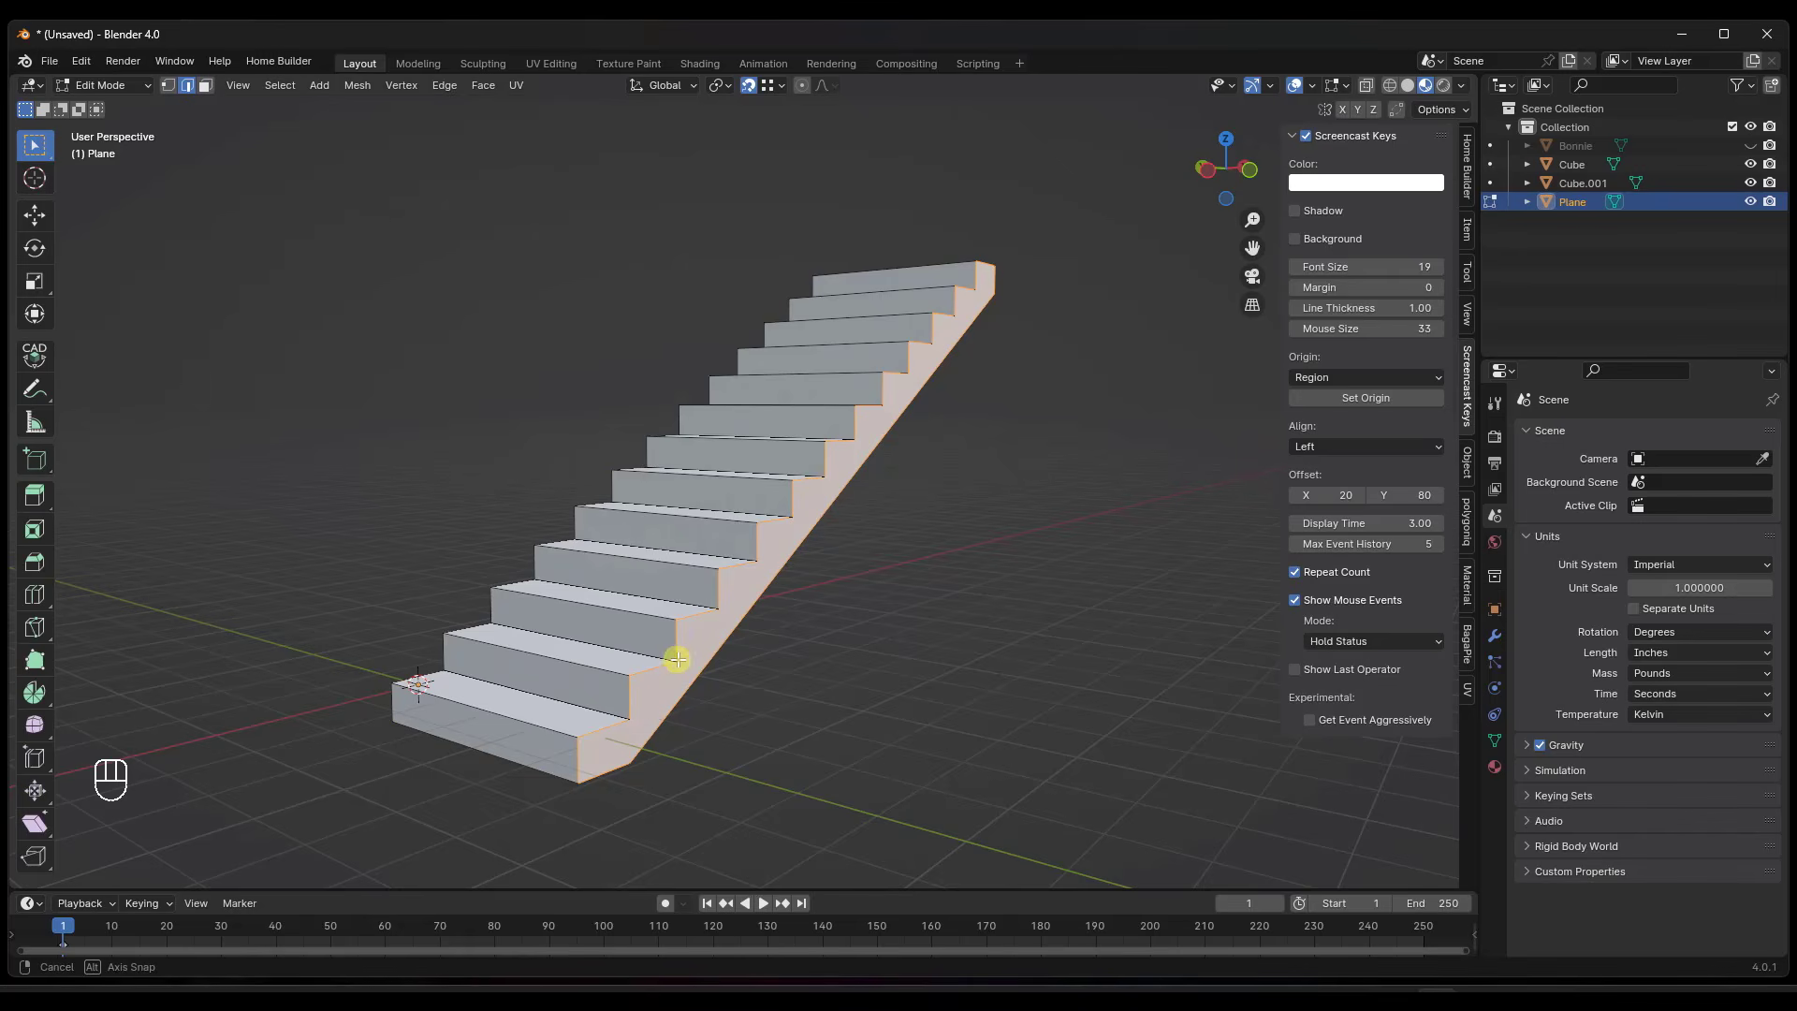
middle_click_drag(674, 654, 783, 563)
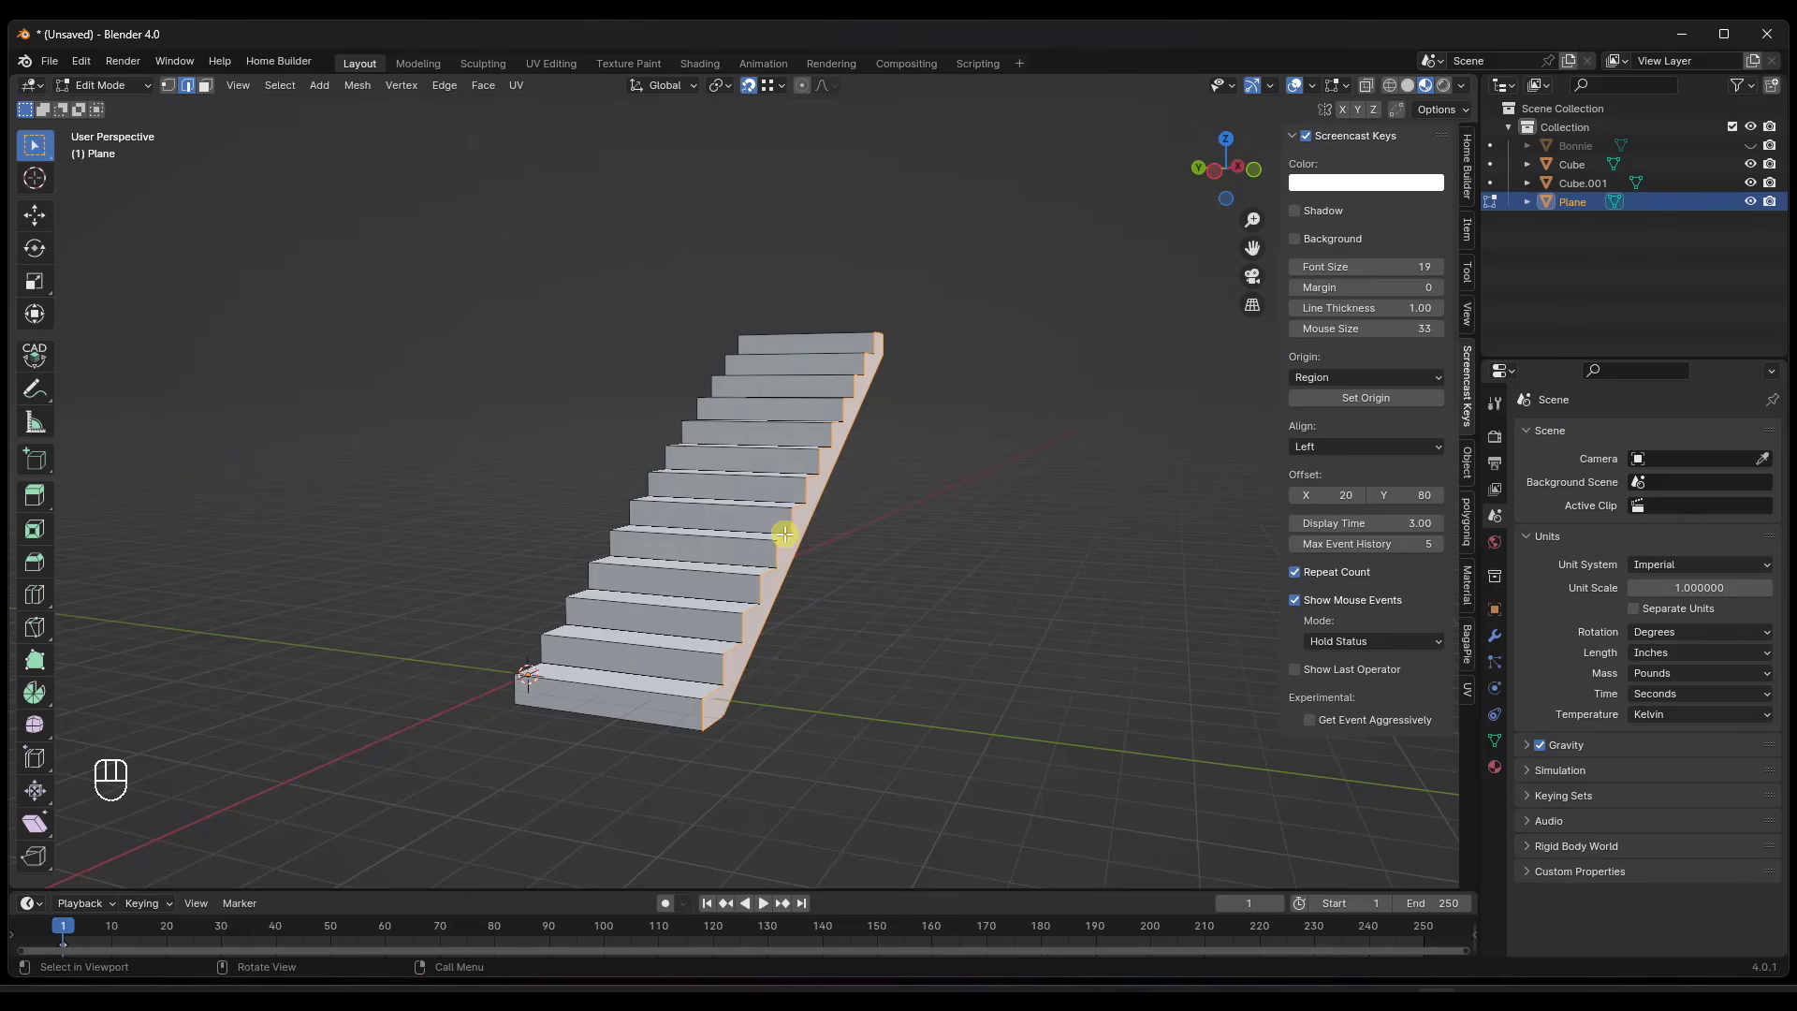
middle_click_drag(784, 534, 656, 646)
key("Tab")
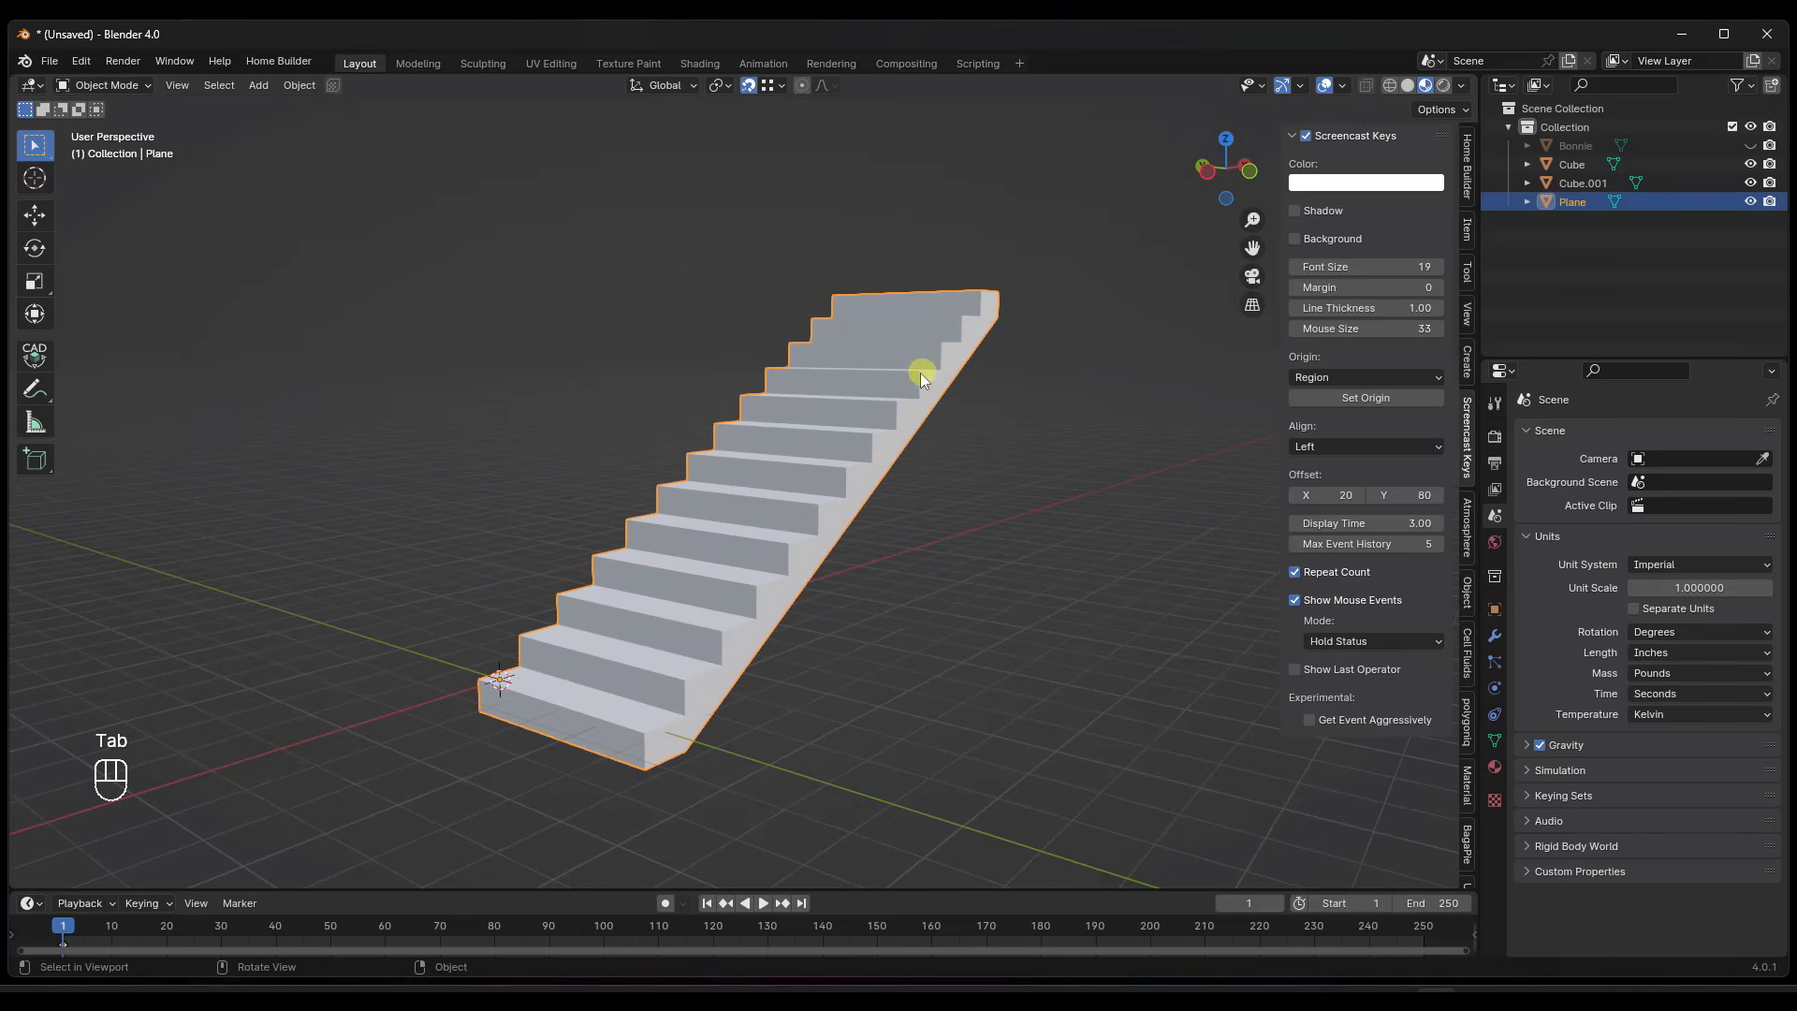
scroll(693, 636, "down", 8)
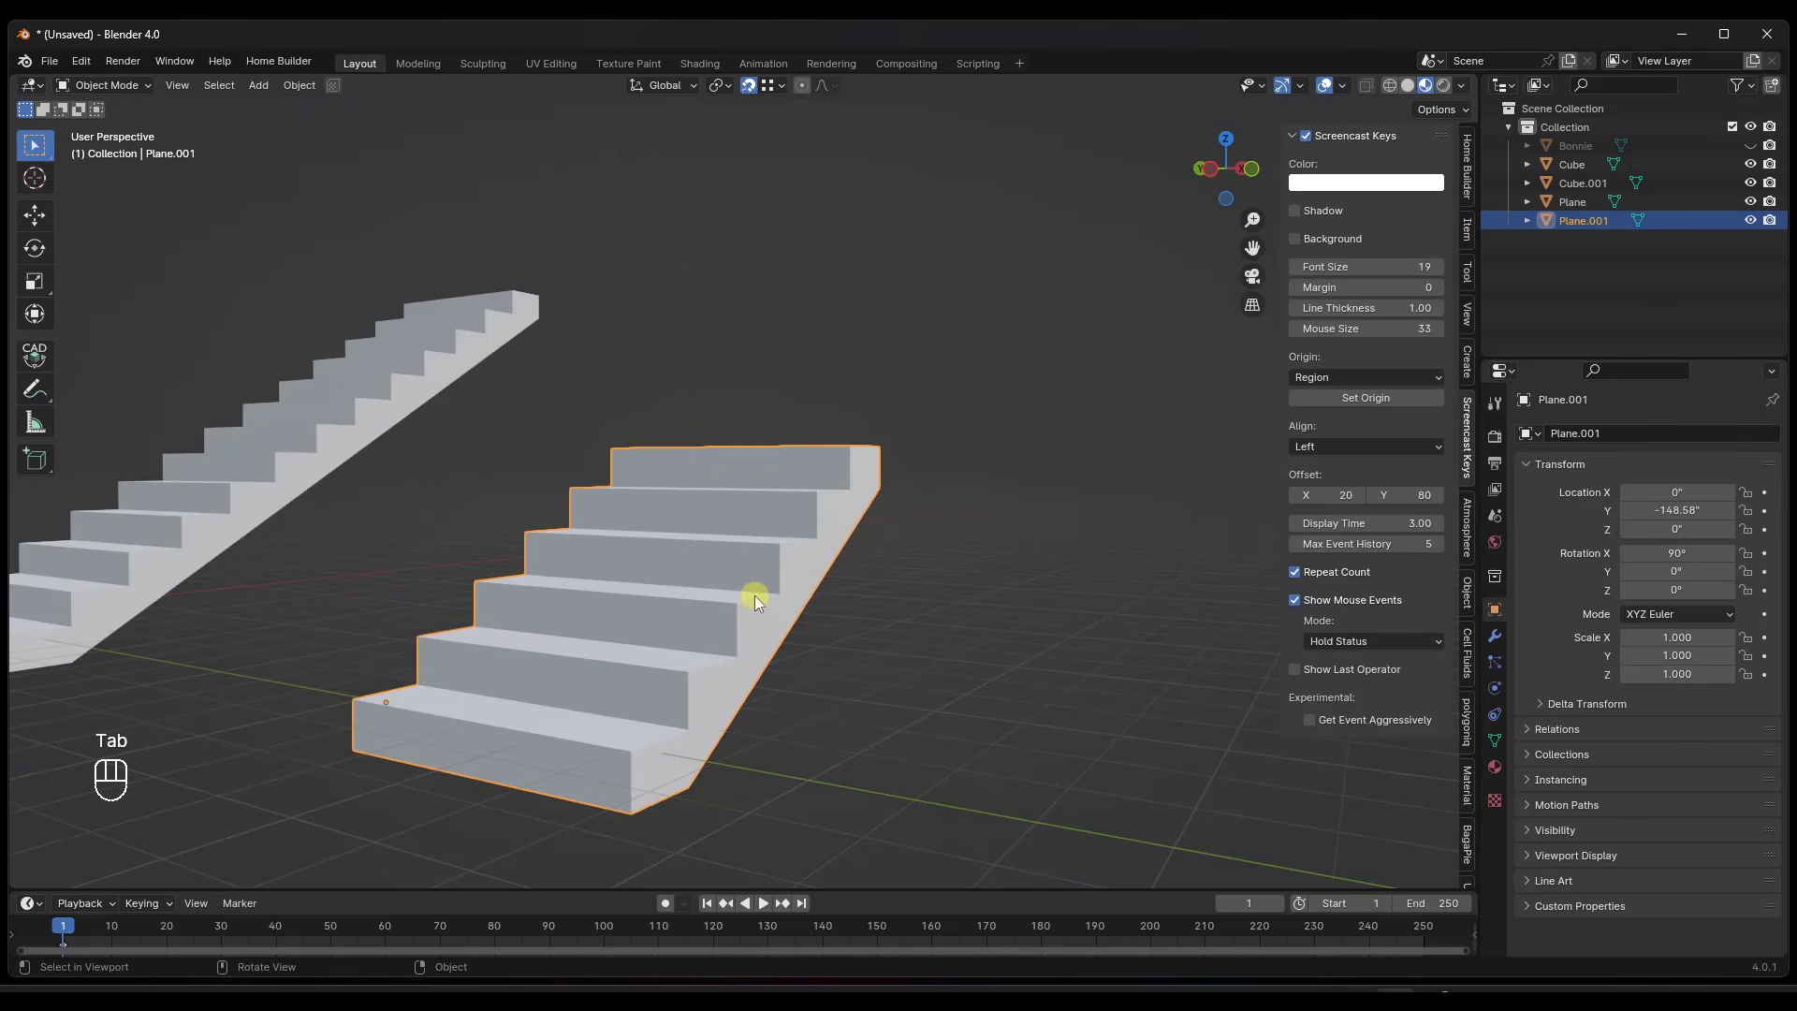
Extrude the vertical back face of the shorter staircase's top step by 48 inches to form a landing.
middle_click_drag(800, 610, 778, 481)
key("Tab")
key("3")
left_click(777, 484)
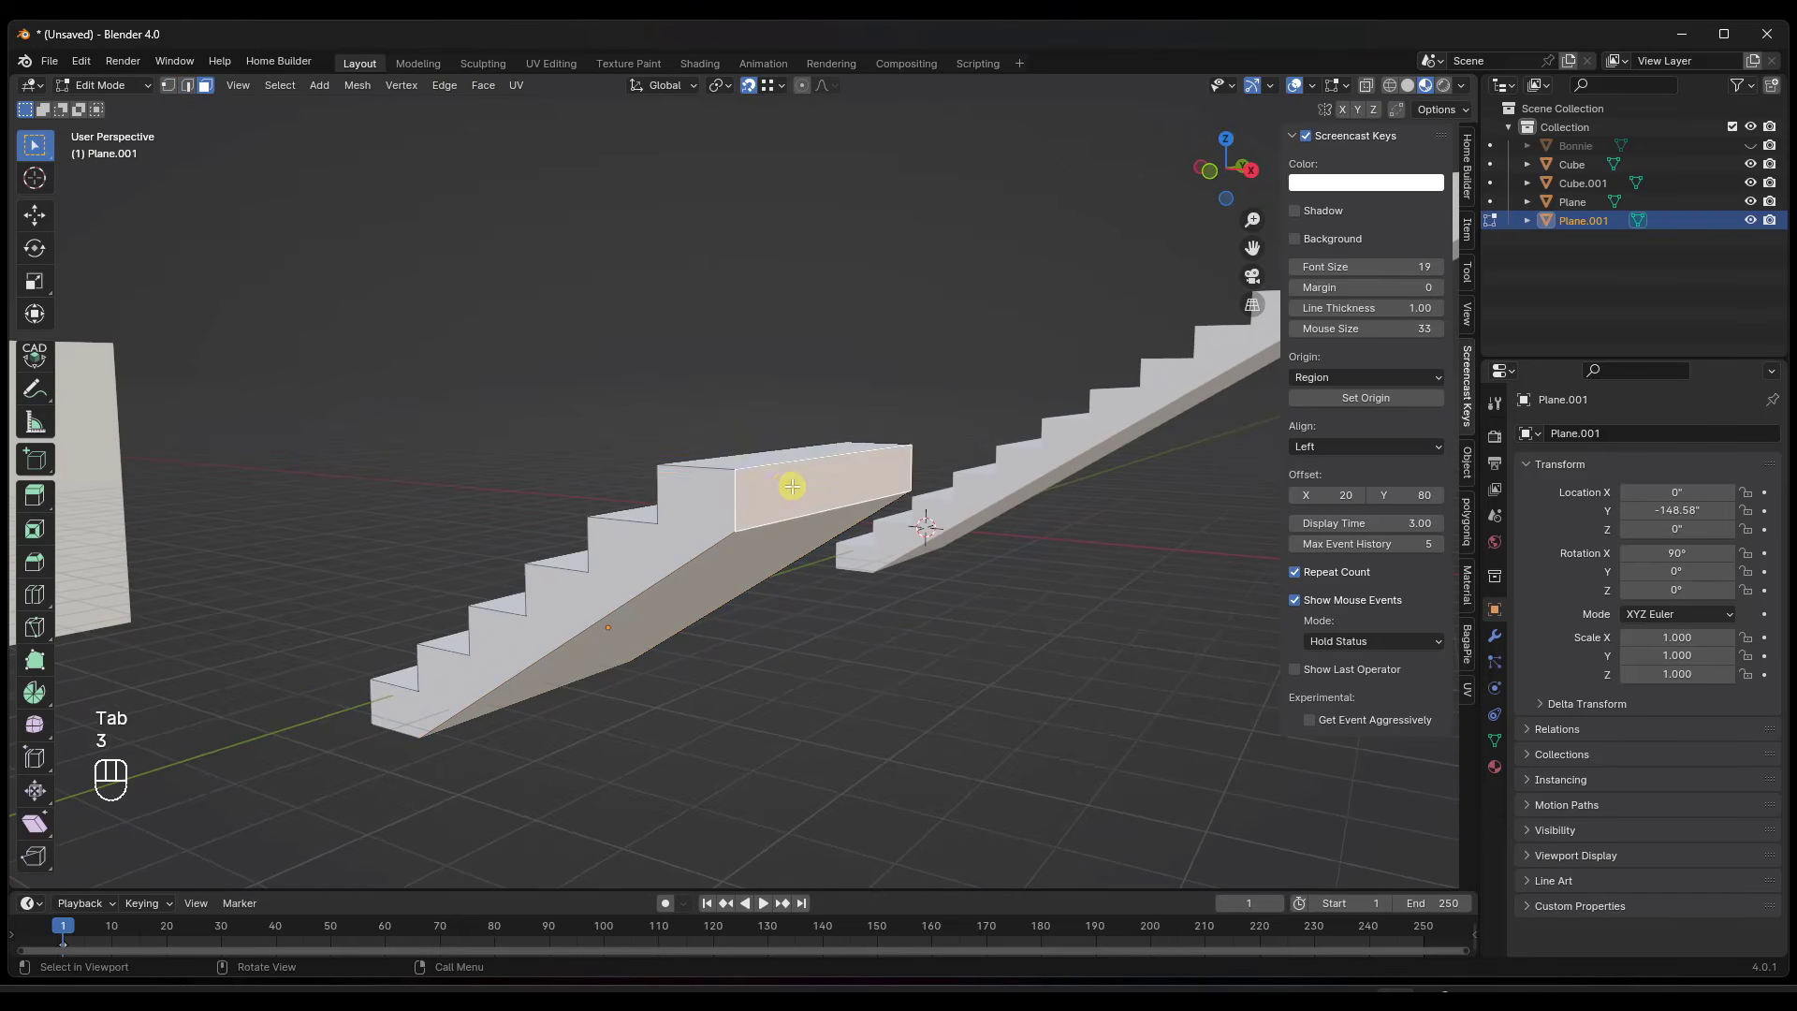
key("e")
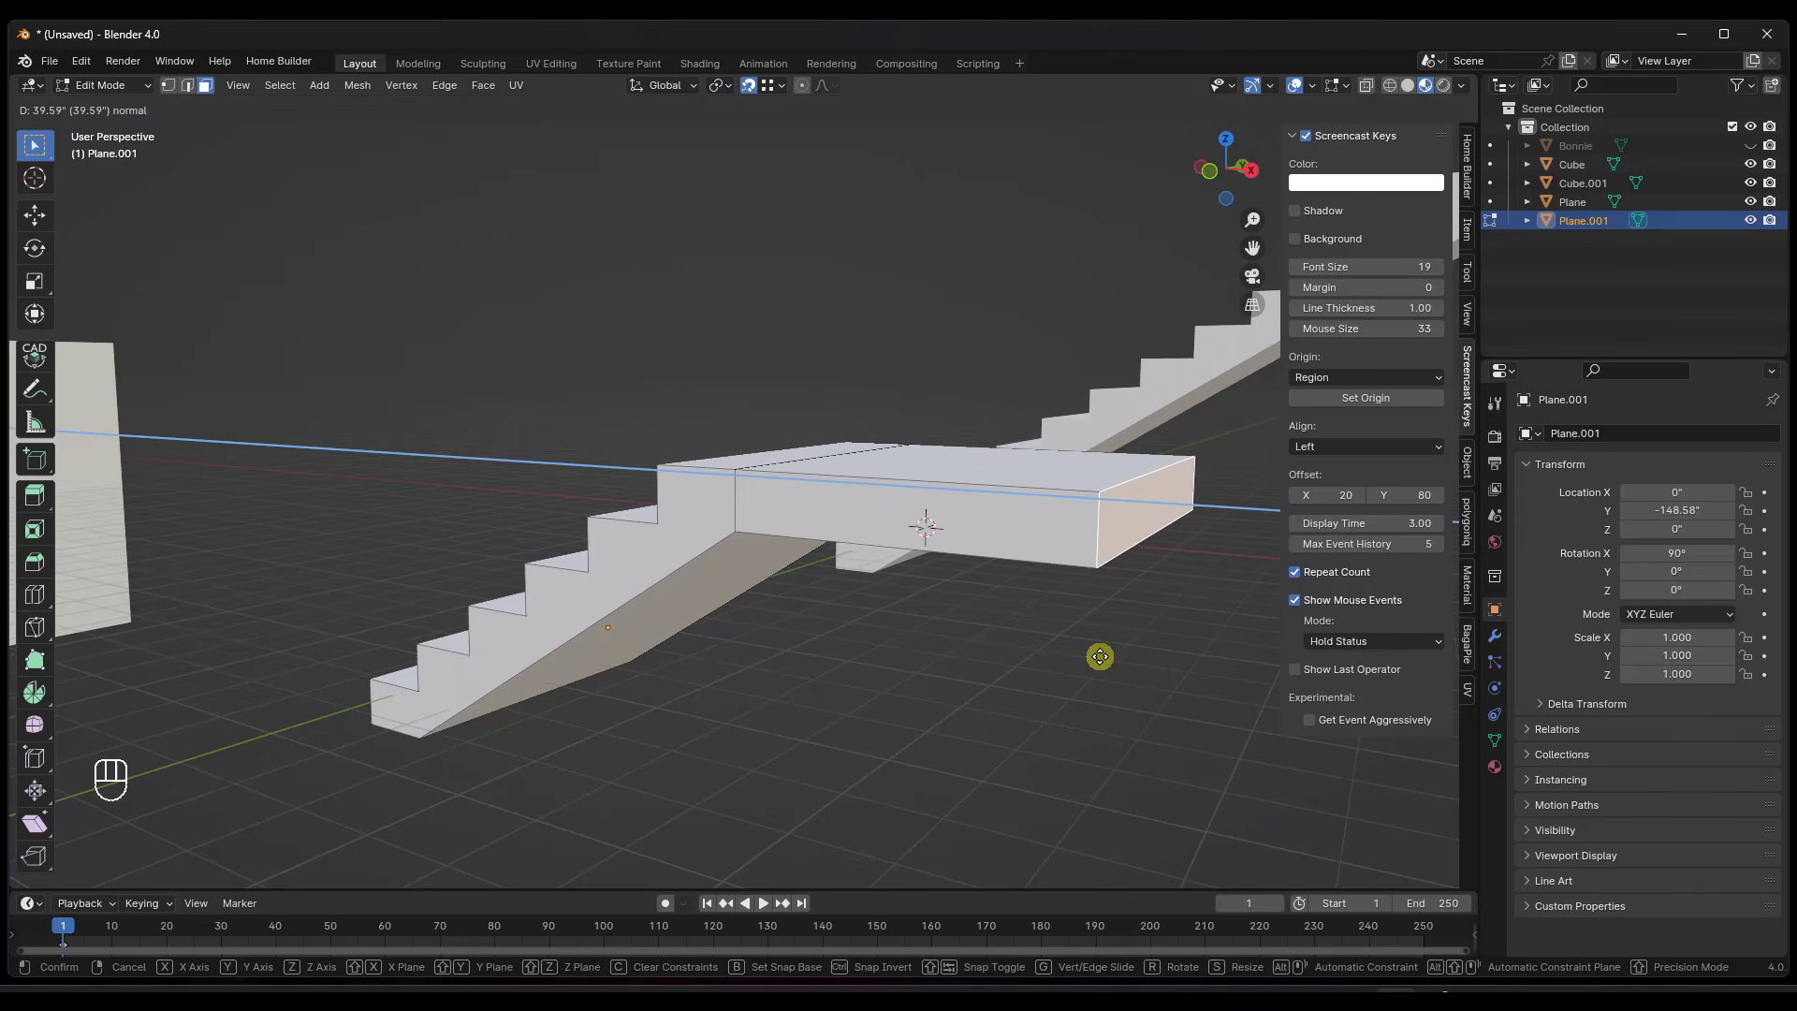
type("48")
key("Return")
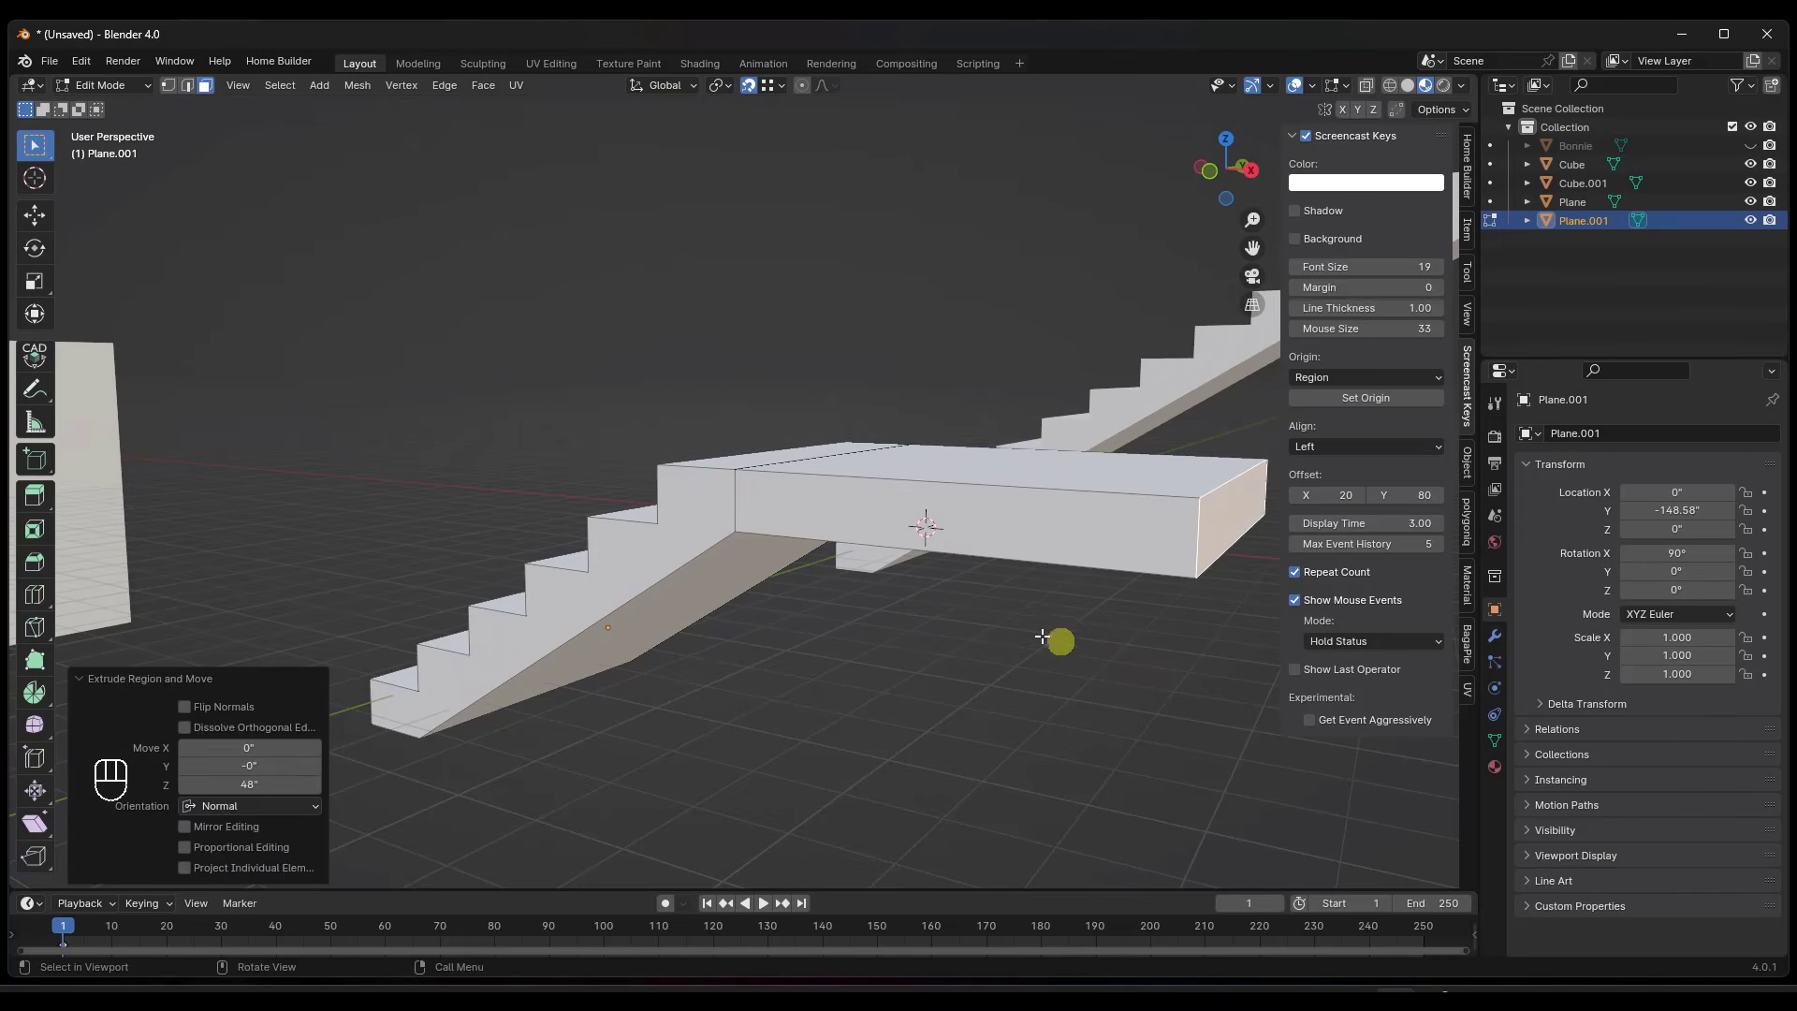
middle_click_drag(1059, 634, 919, 602)
key("Tab")
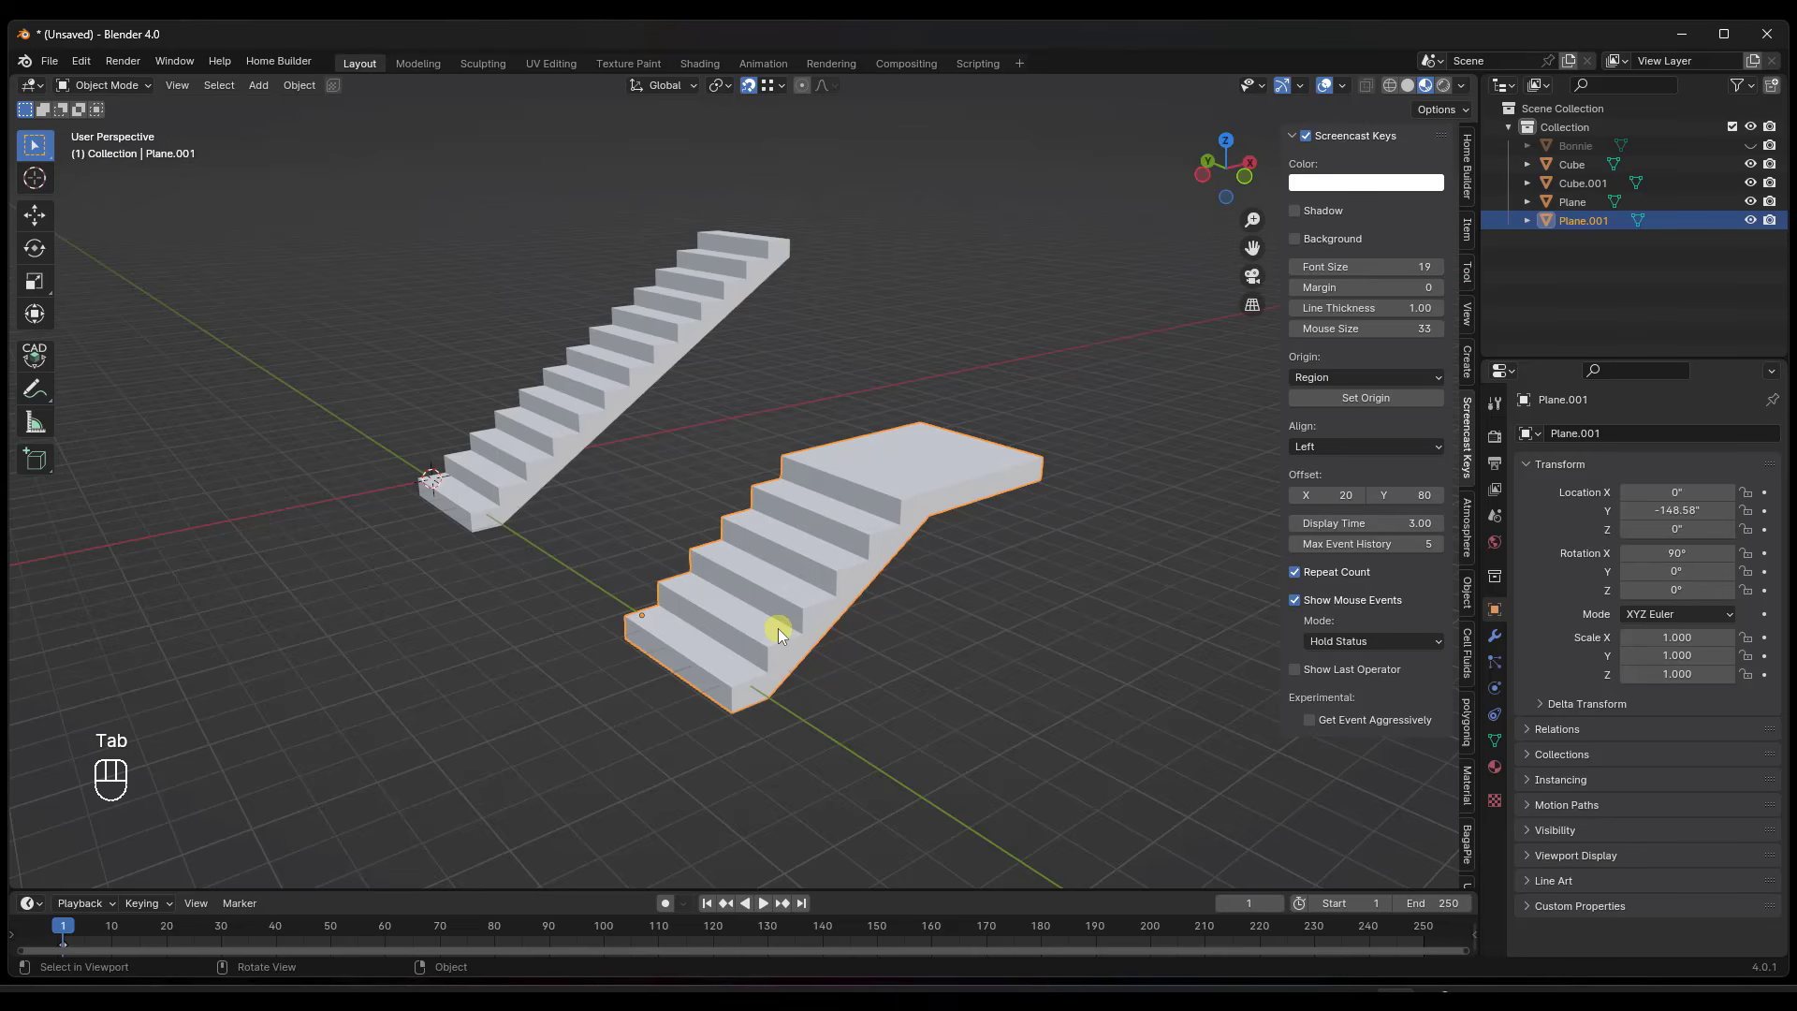
Duplicate the shorter stair with landing and snap the copy's lower front corner onto the original landing's outer corner.
key("shift+d")
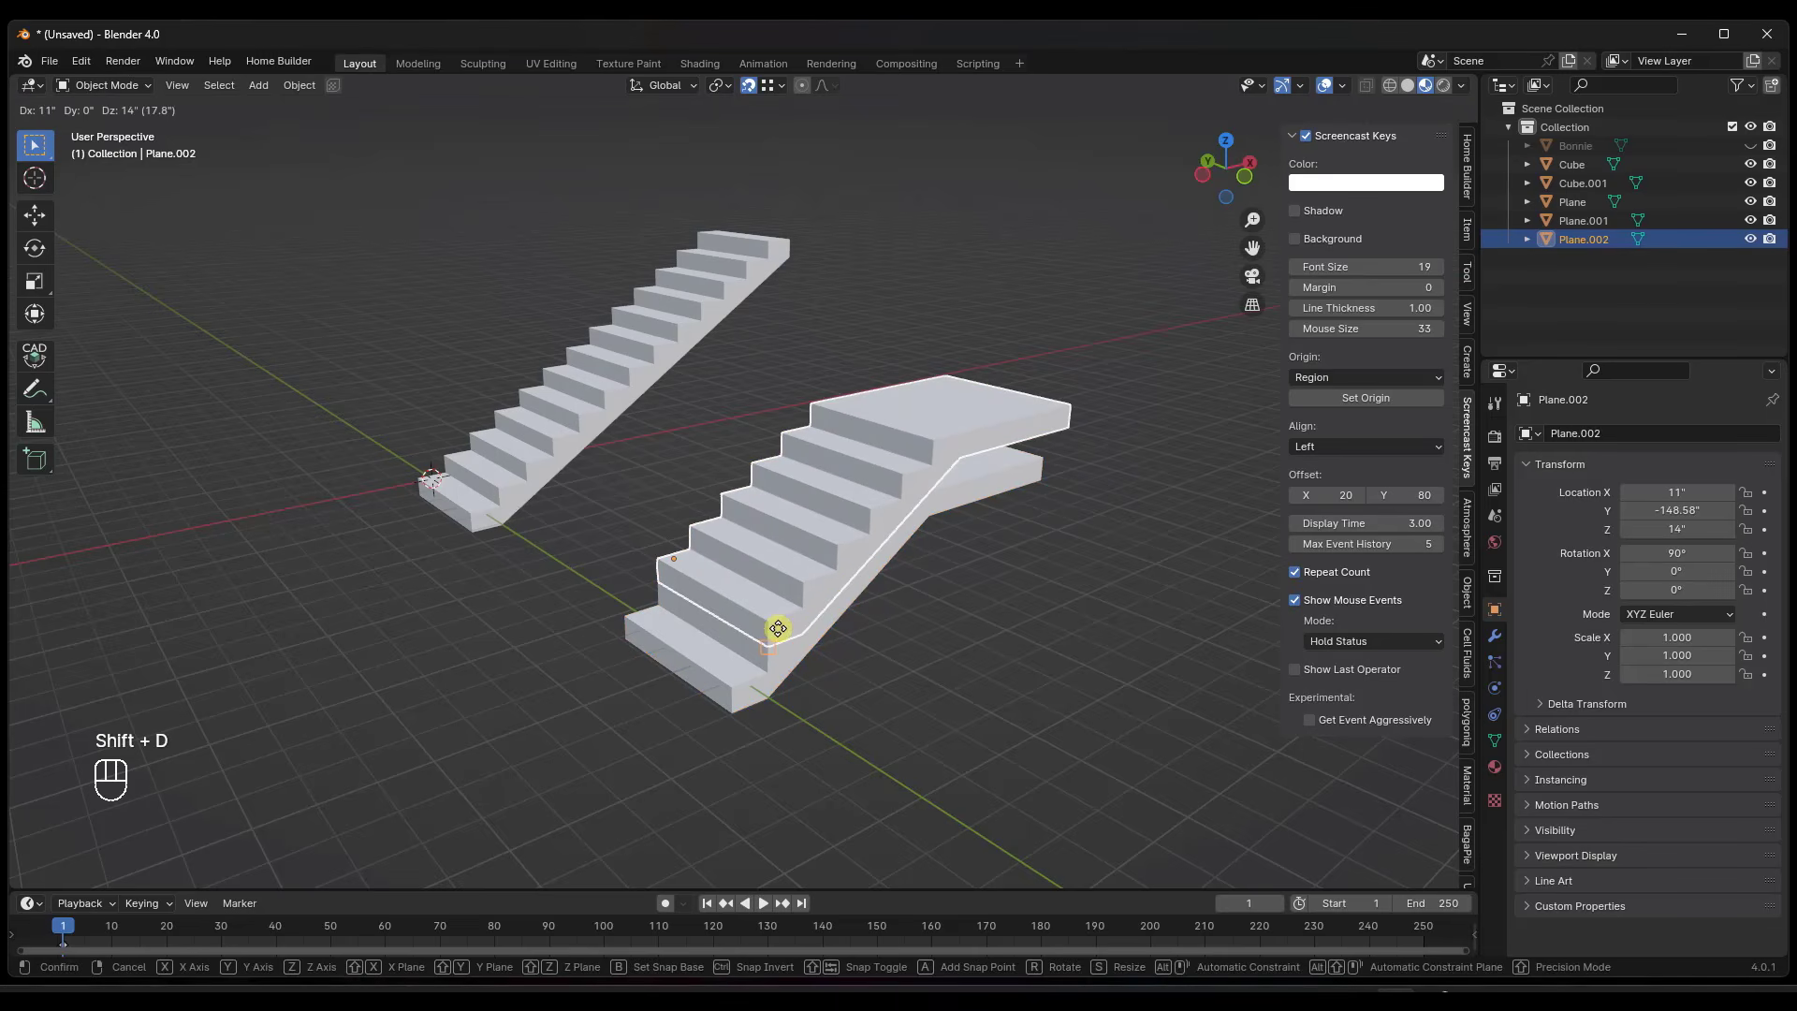
key("b")
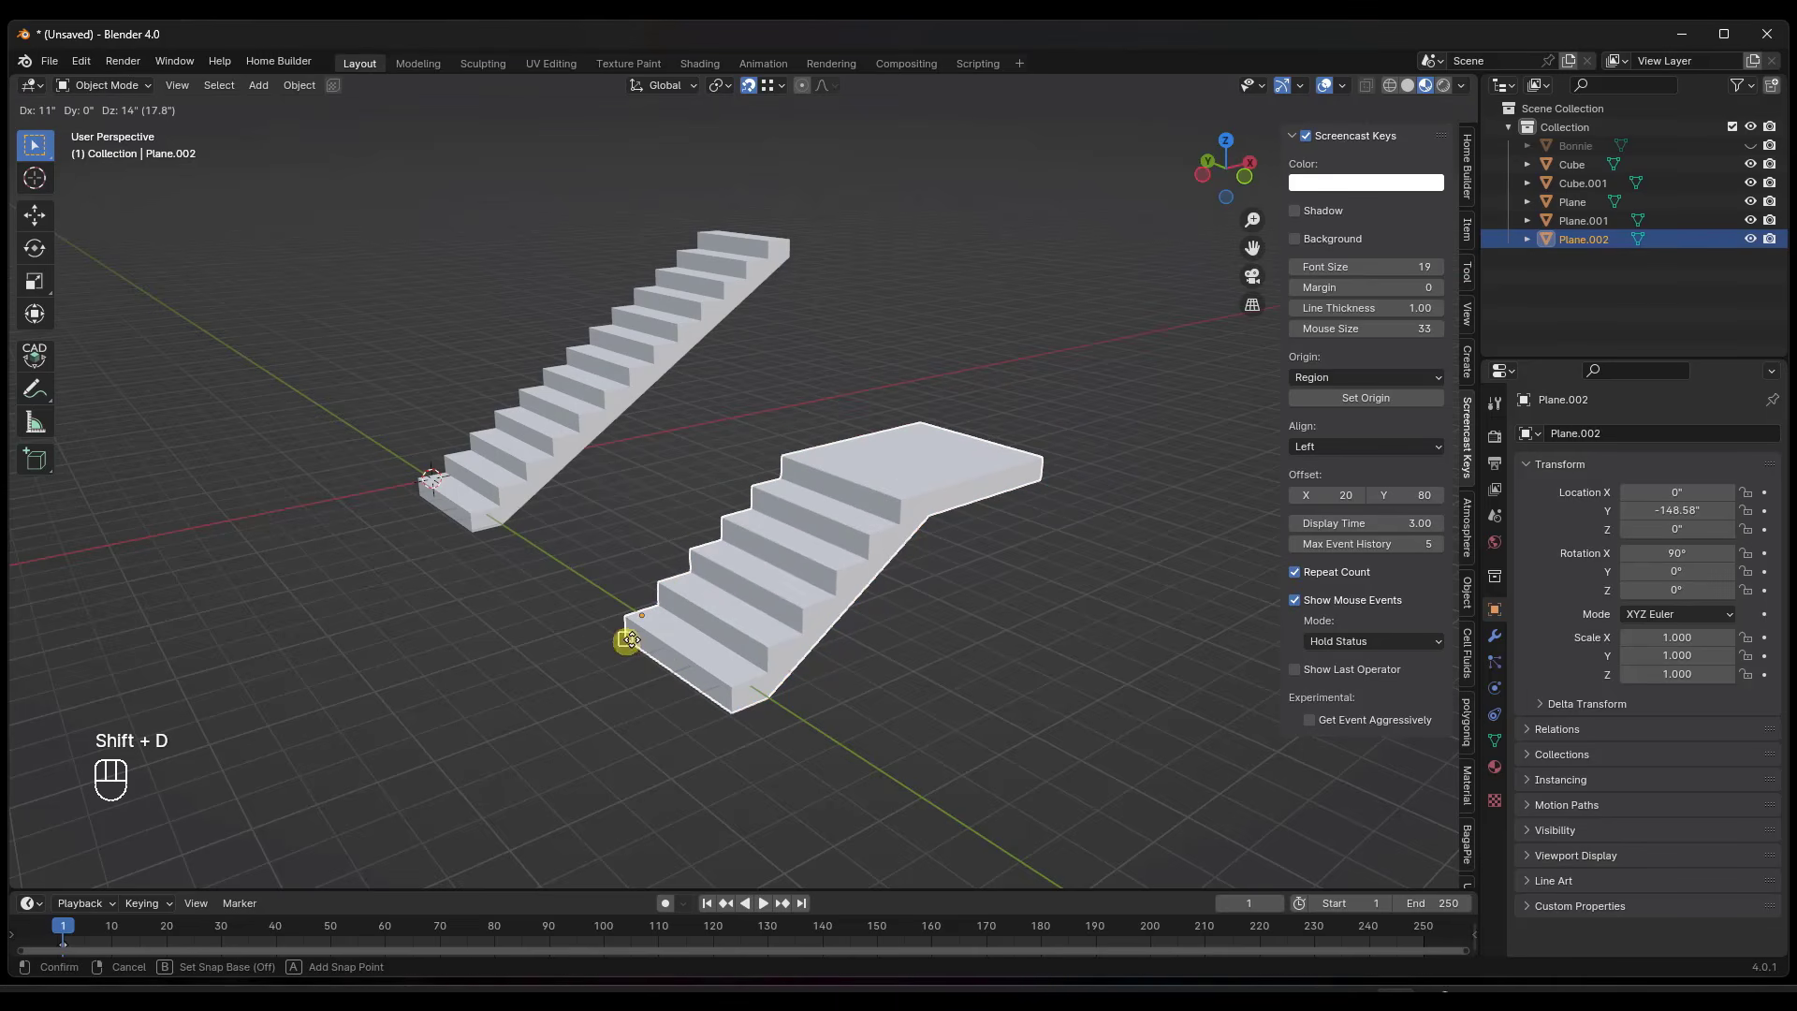
left_click(628, 640)
left_click(1045, 473)
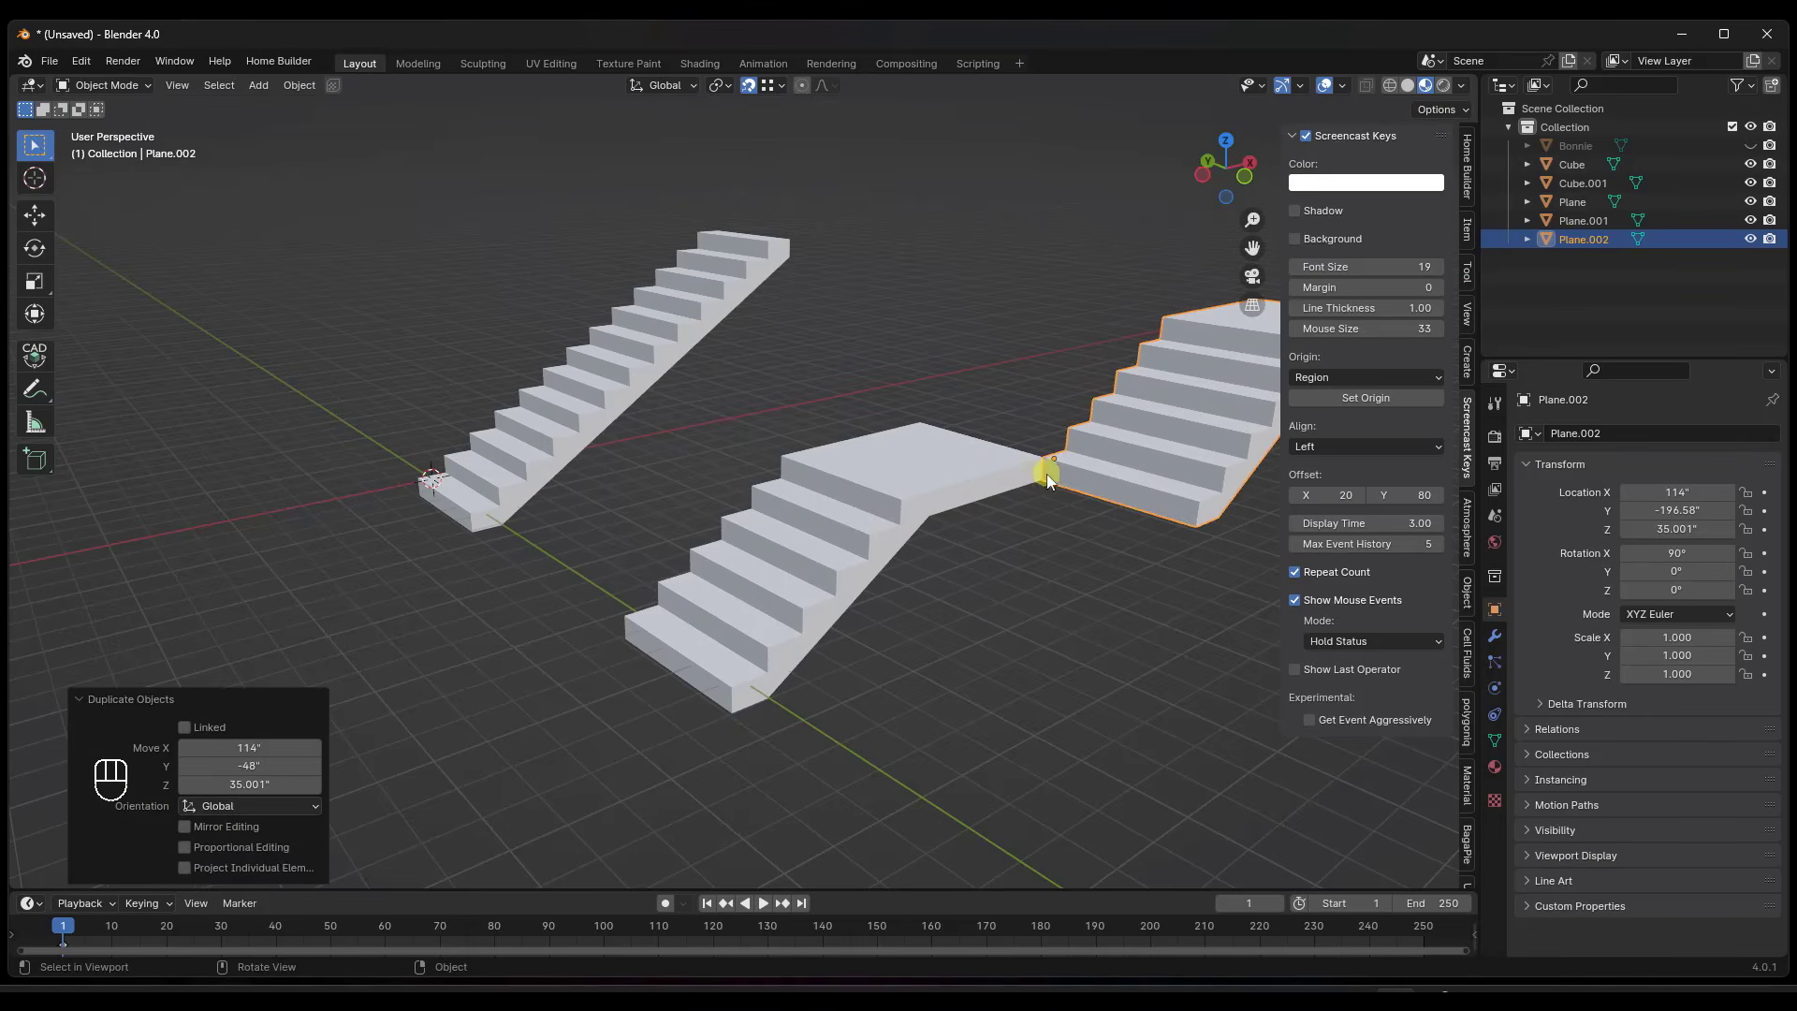
scroll(1043, 479, "up", 8)
scroll(1091, 517, "down", 6)
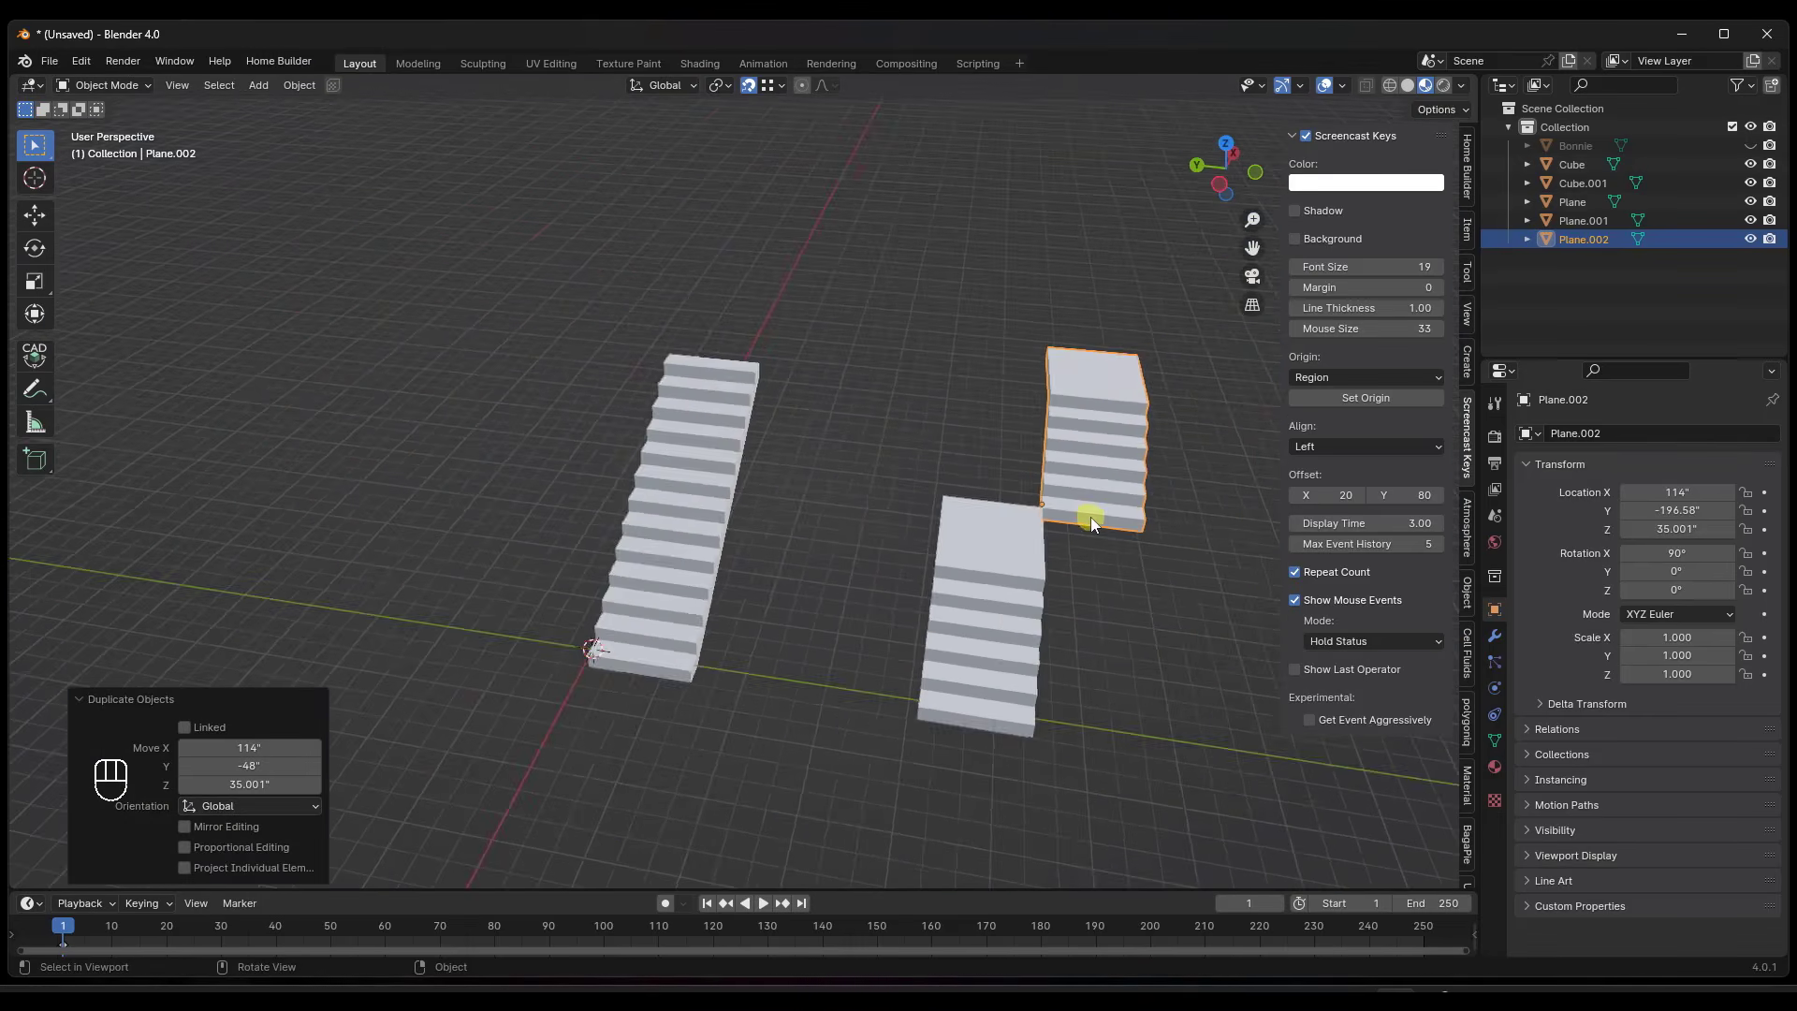
Rotate the copied flight -90° around the Z axis.
scroll(1115, 525, "up", 2)
key("r")
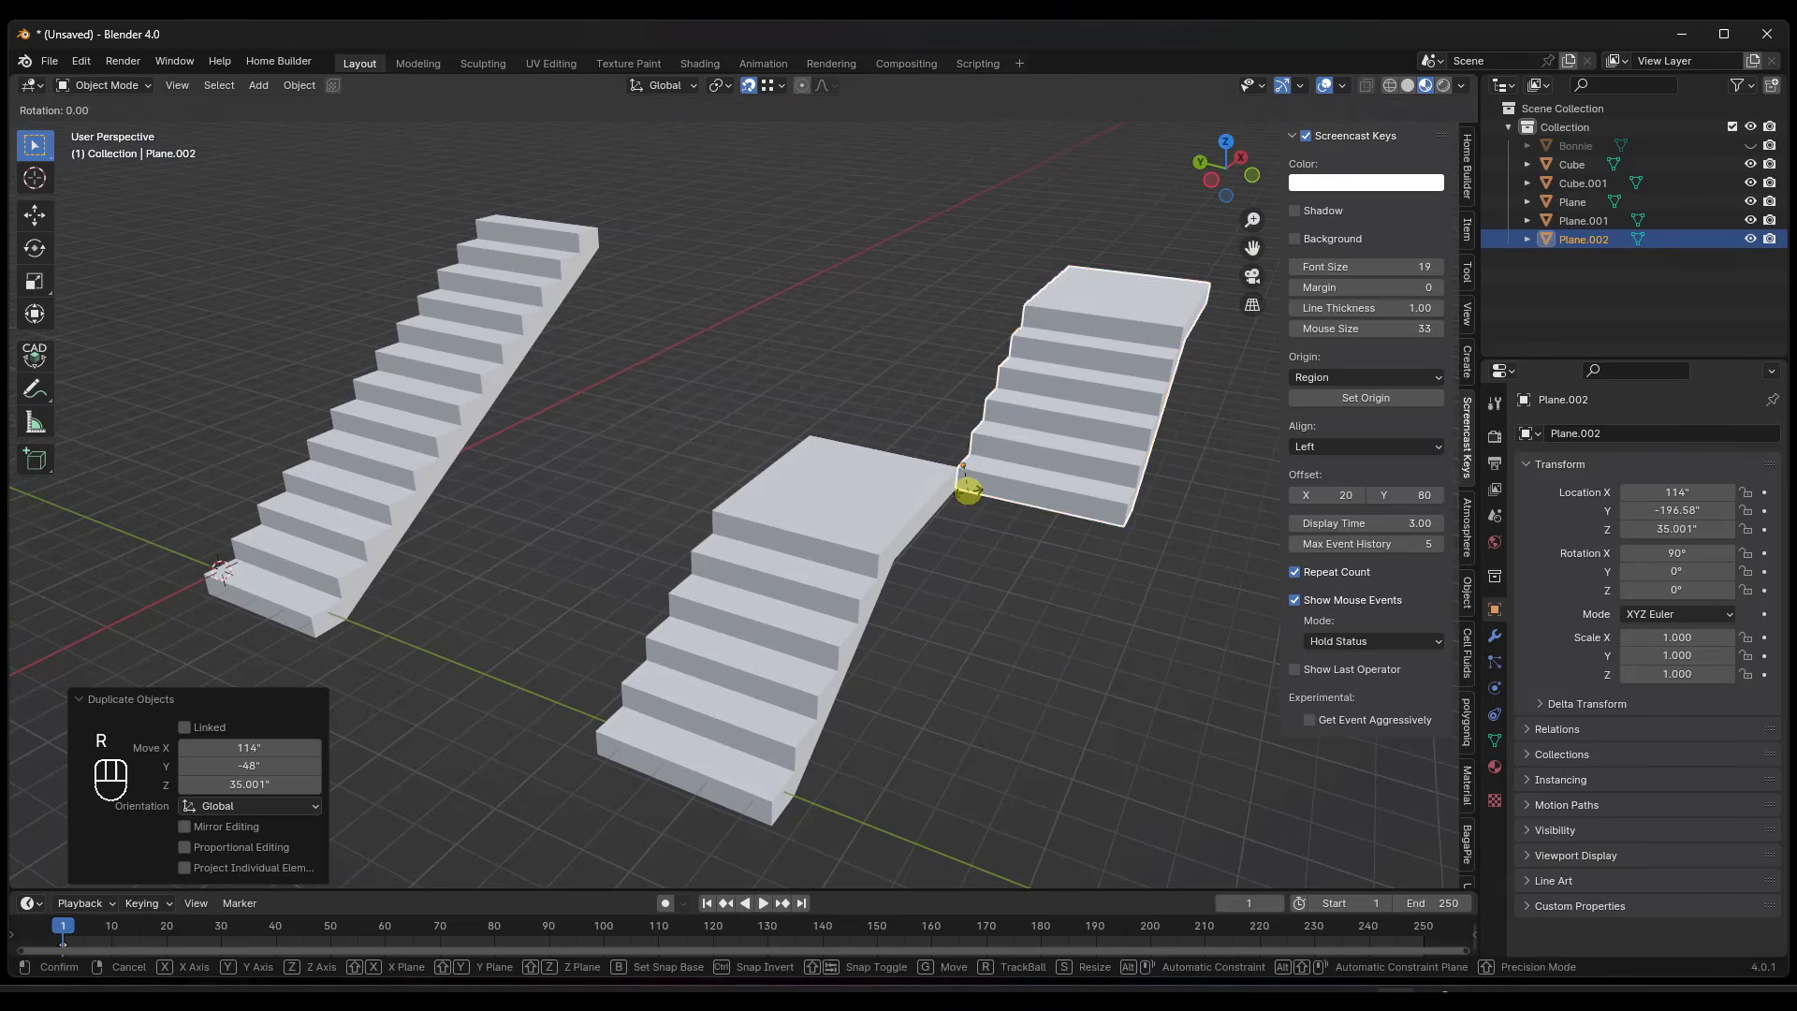
key("z")
left_click(904, 470)
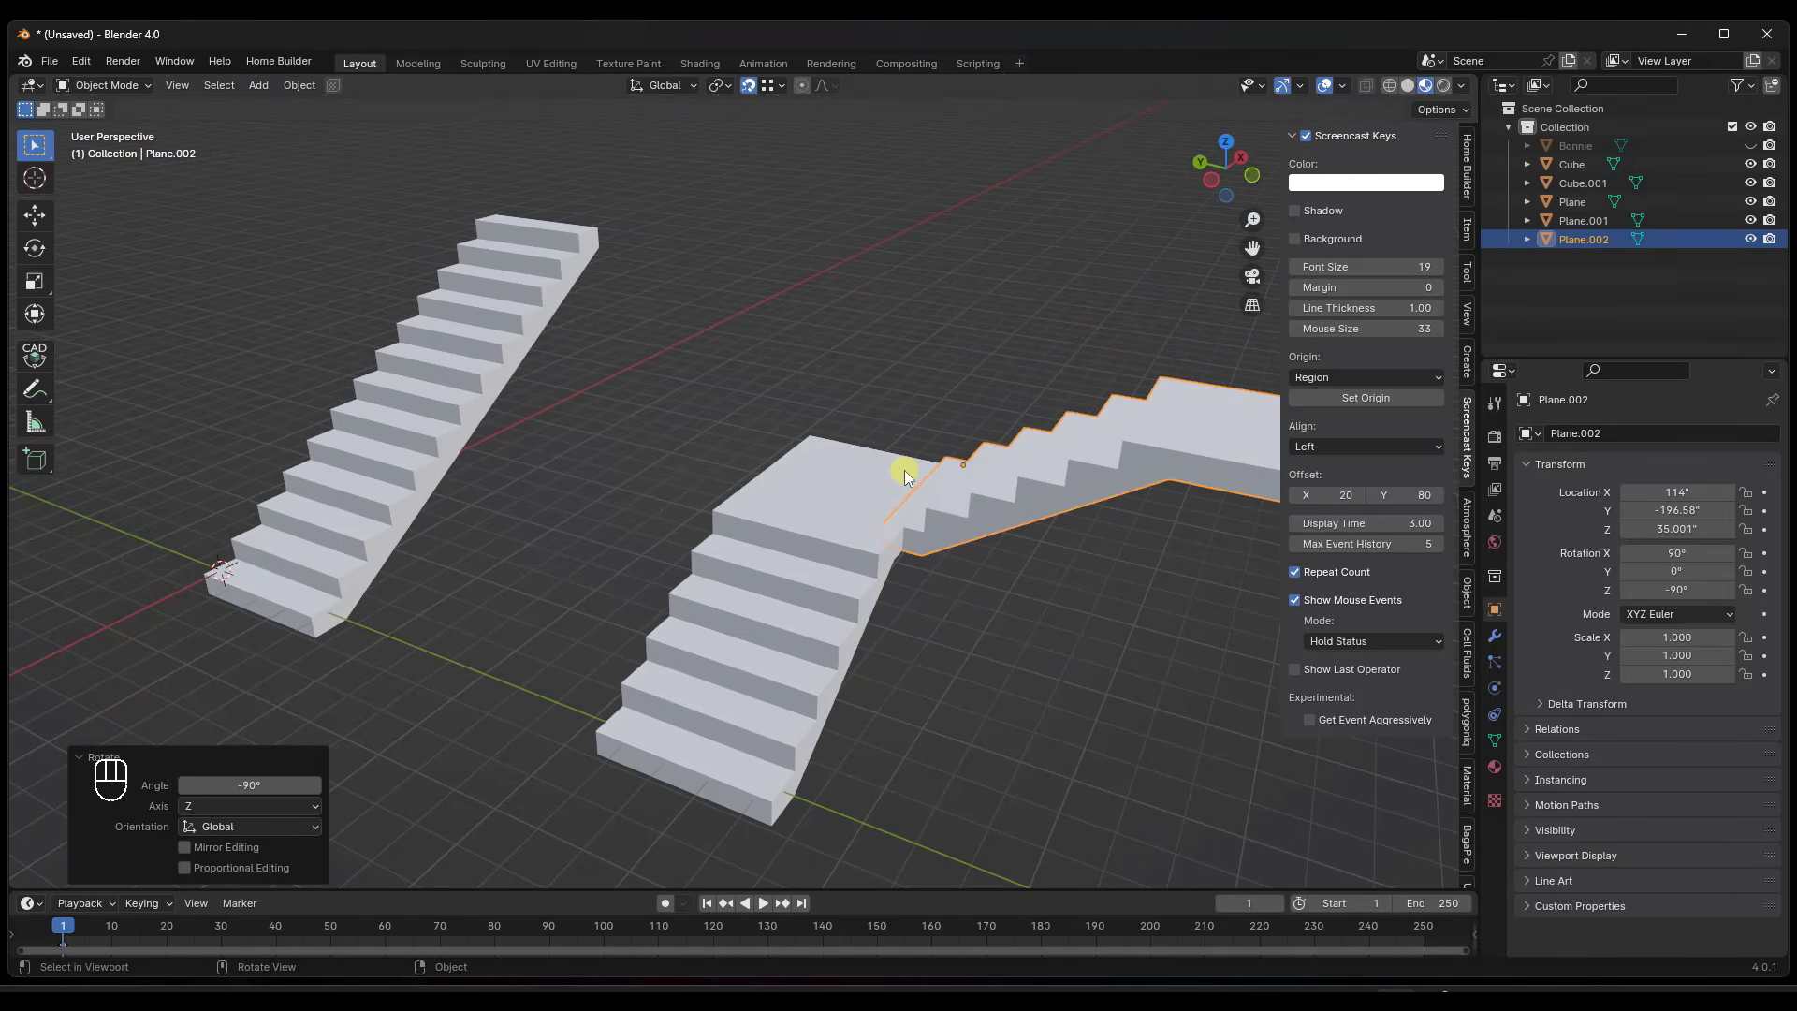
Move the rotated flight horizontally so its lowest step sits flush against the side of the landing.
middle_click_drag(904, 470, 1048, 580)
left_click_drag(1048, 580, 991, 570)
middle_click_drag(991, 569, 587, 552)
left_click(849, 565)
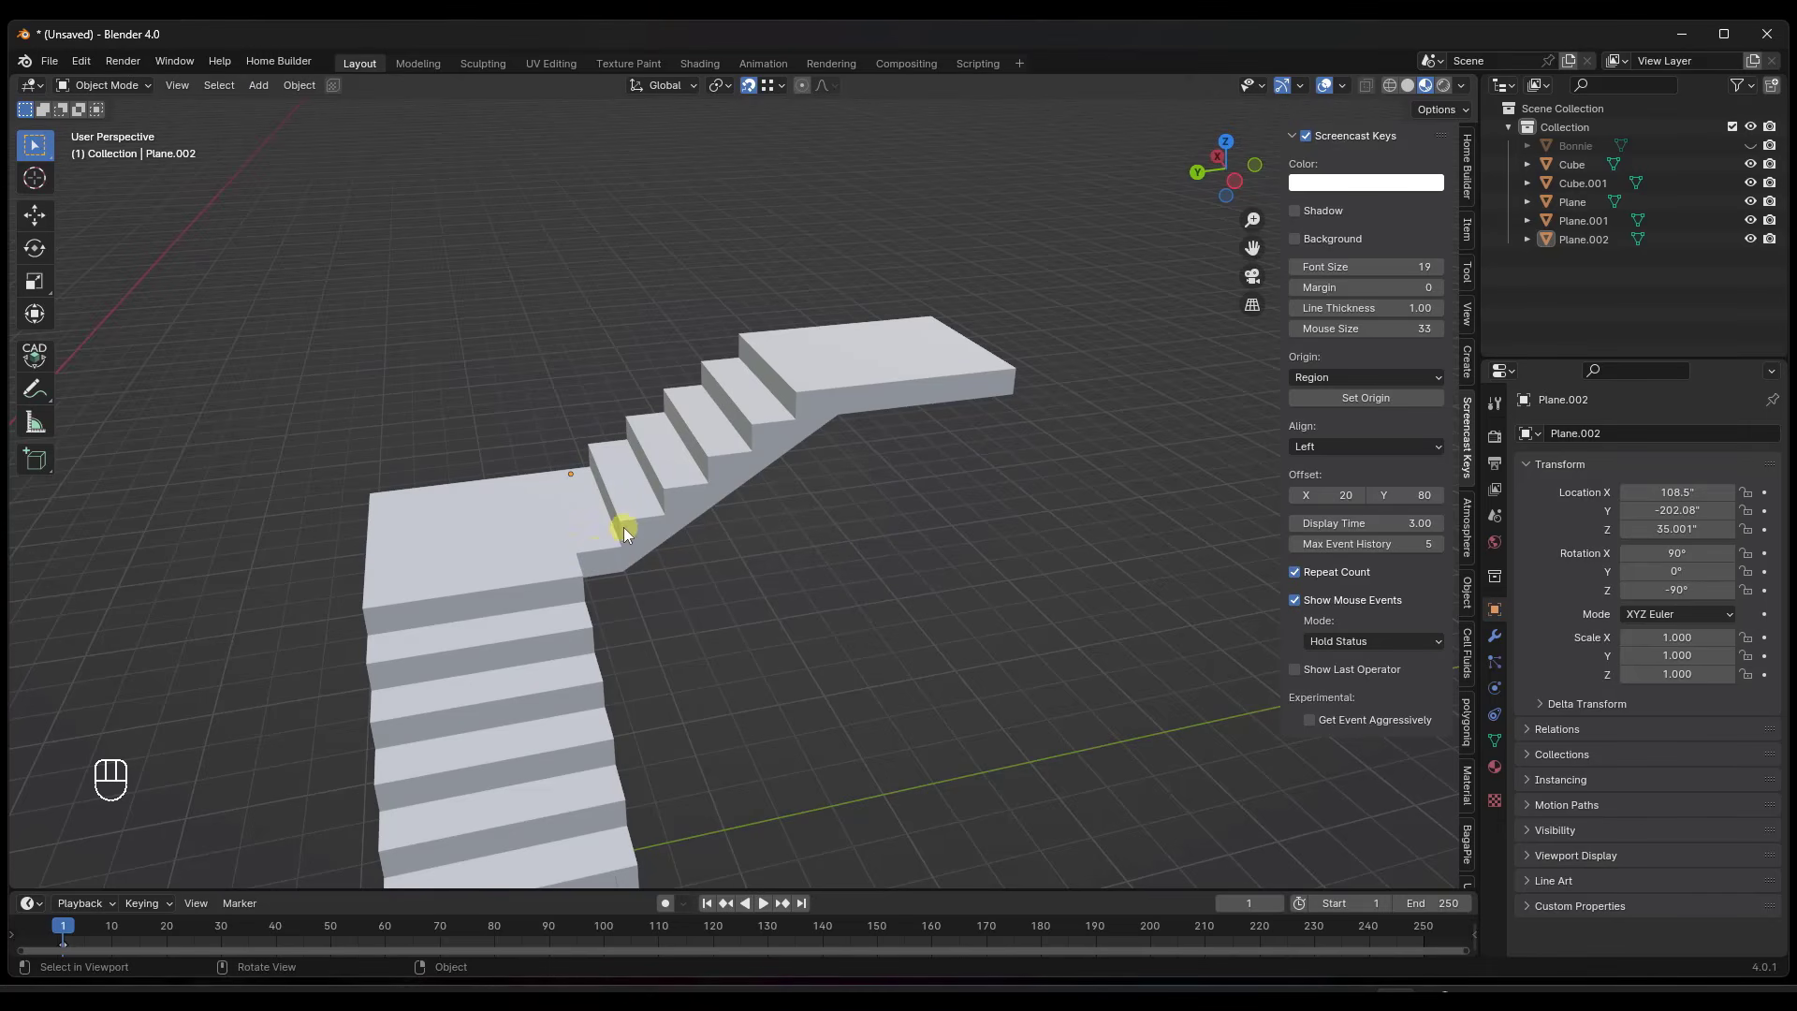
Raise the upper flight about 7 inches along Z and check the L-shaped staircase from several angles.
mouse_move(600, 552)
middle_mouse_down()
mouse_move(571, 540)
mouse_move(578, 580)
middle_mouse_up()
left_click(578, 580)
key("g")
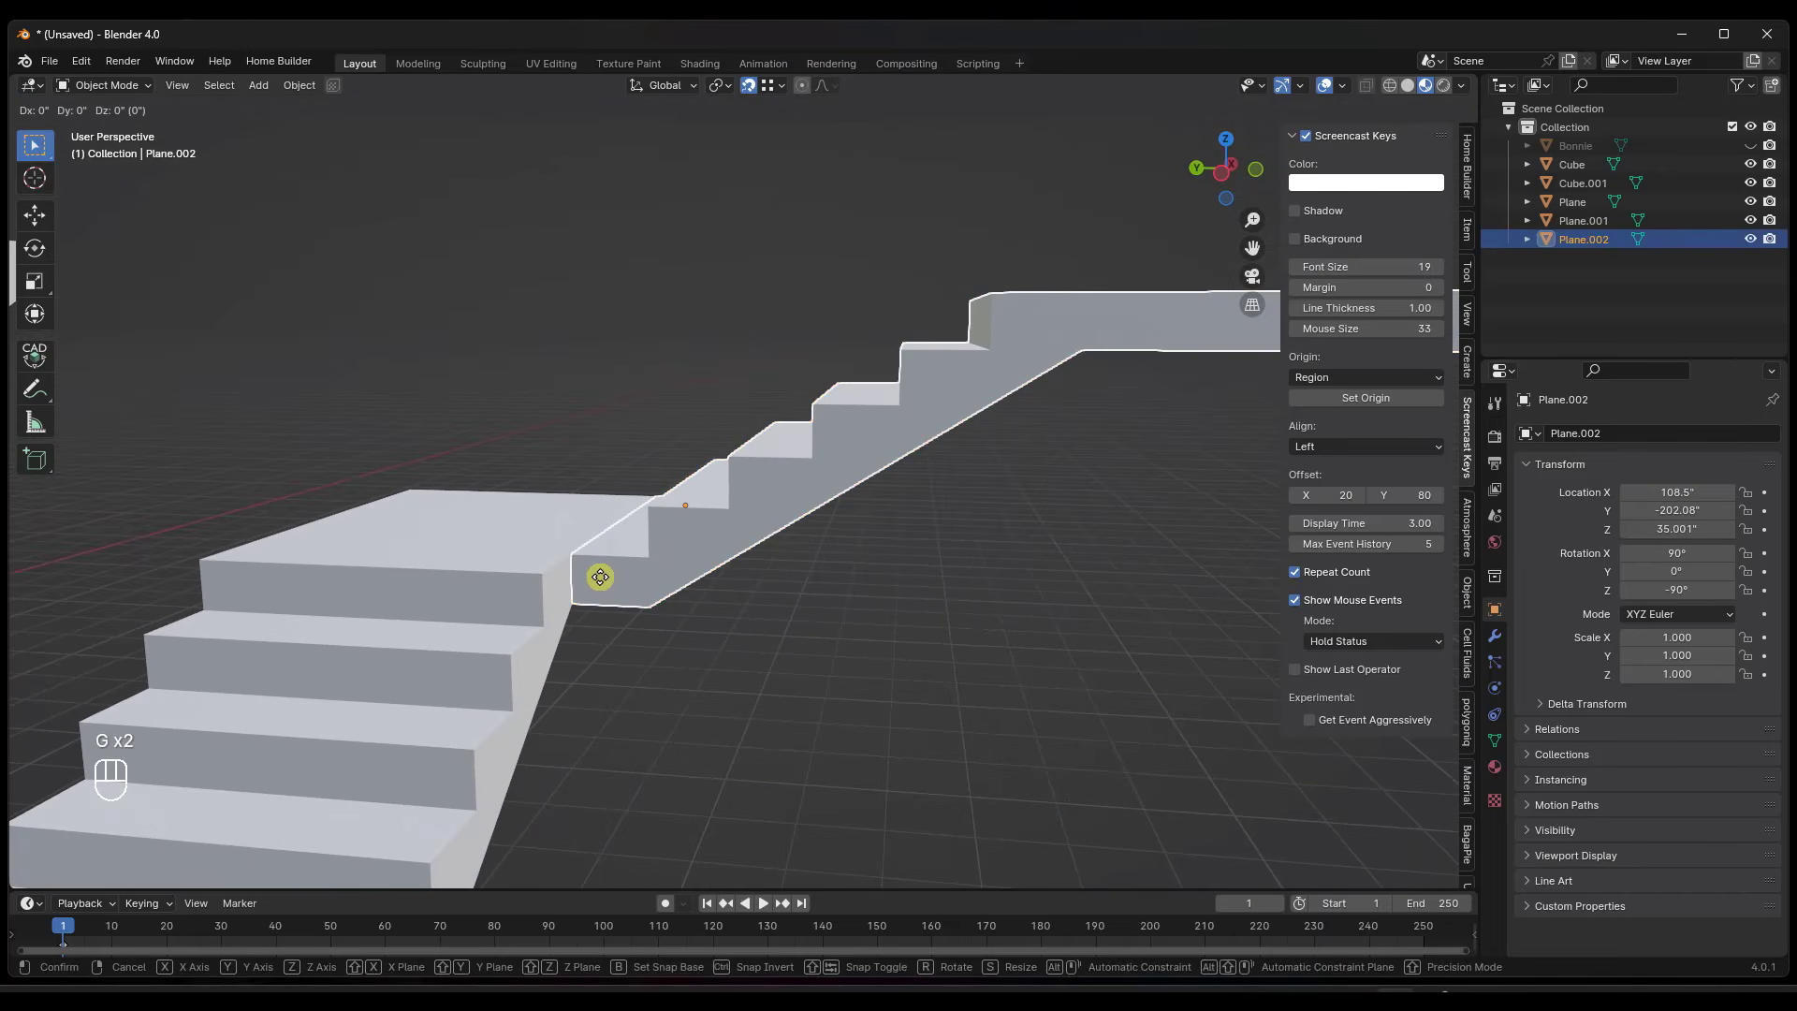
key("z")
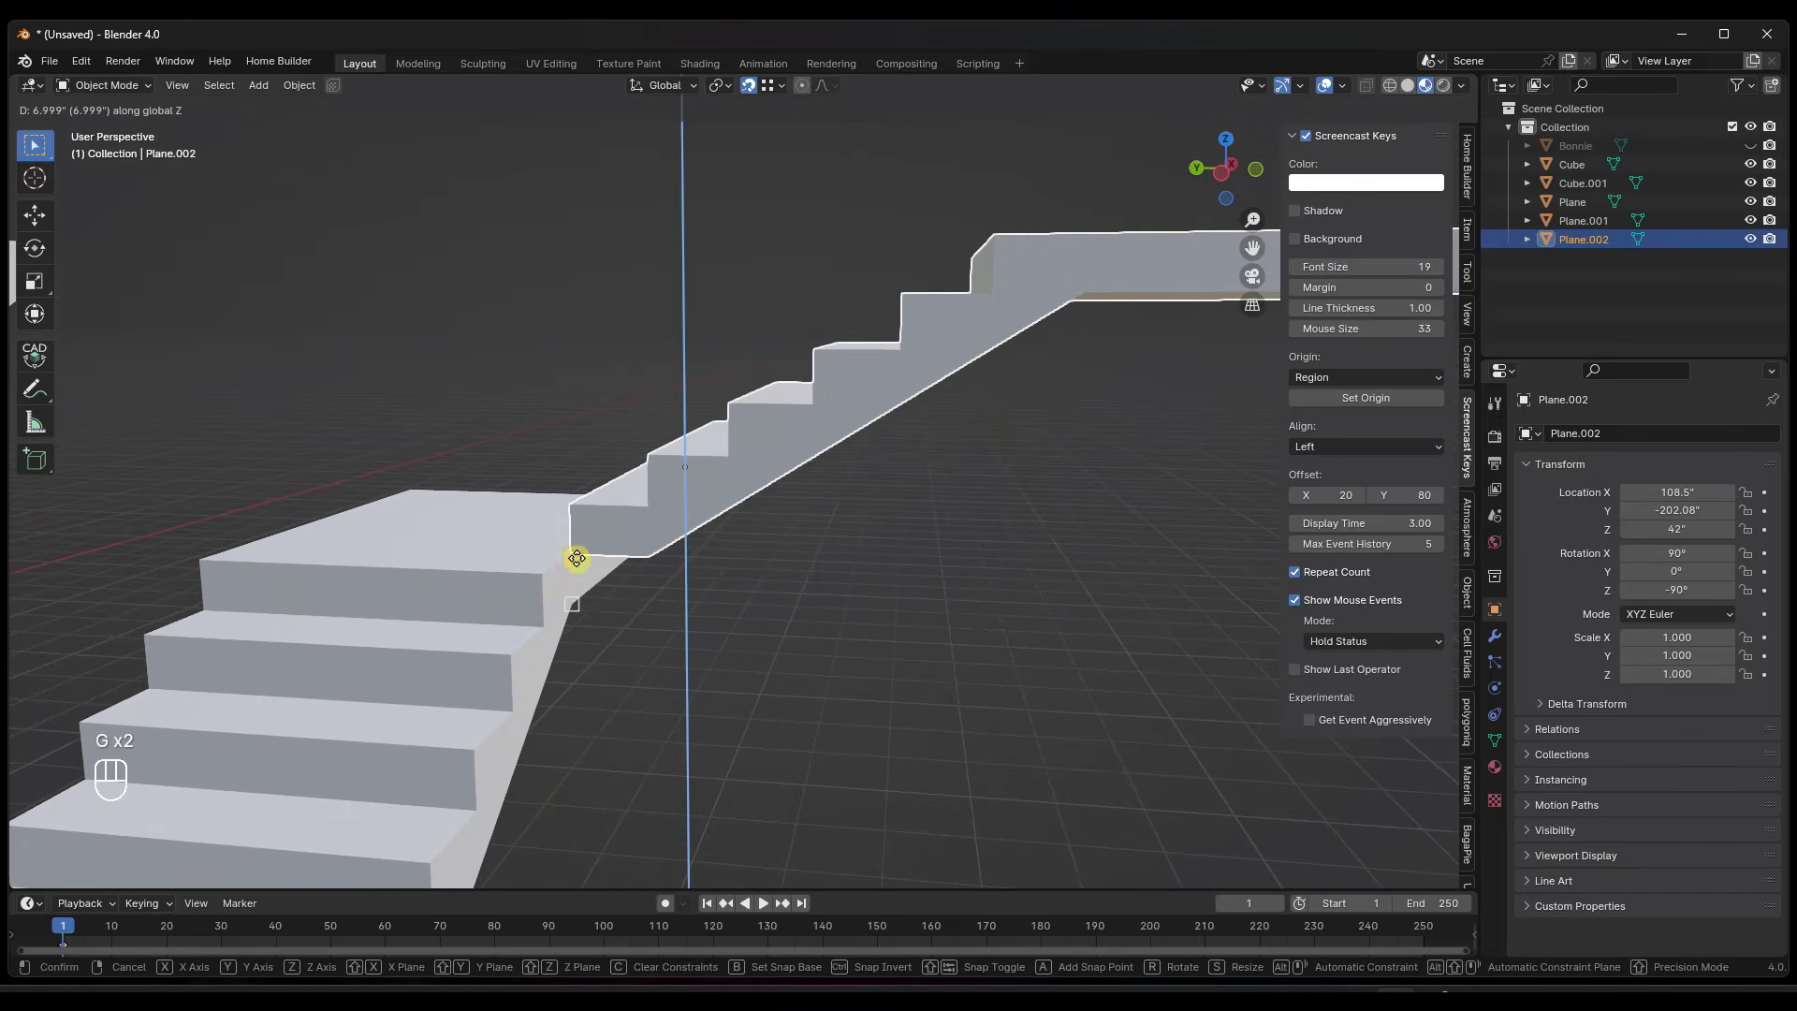
left_click(585, 557)
middle_click_drag(593, 562, 681, 578)
scroll(681, 579, "down", 6)
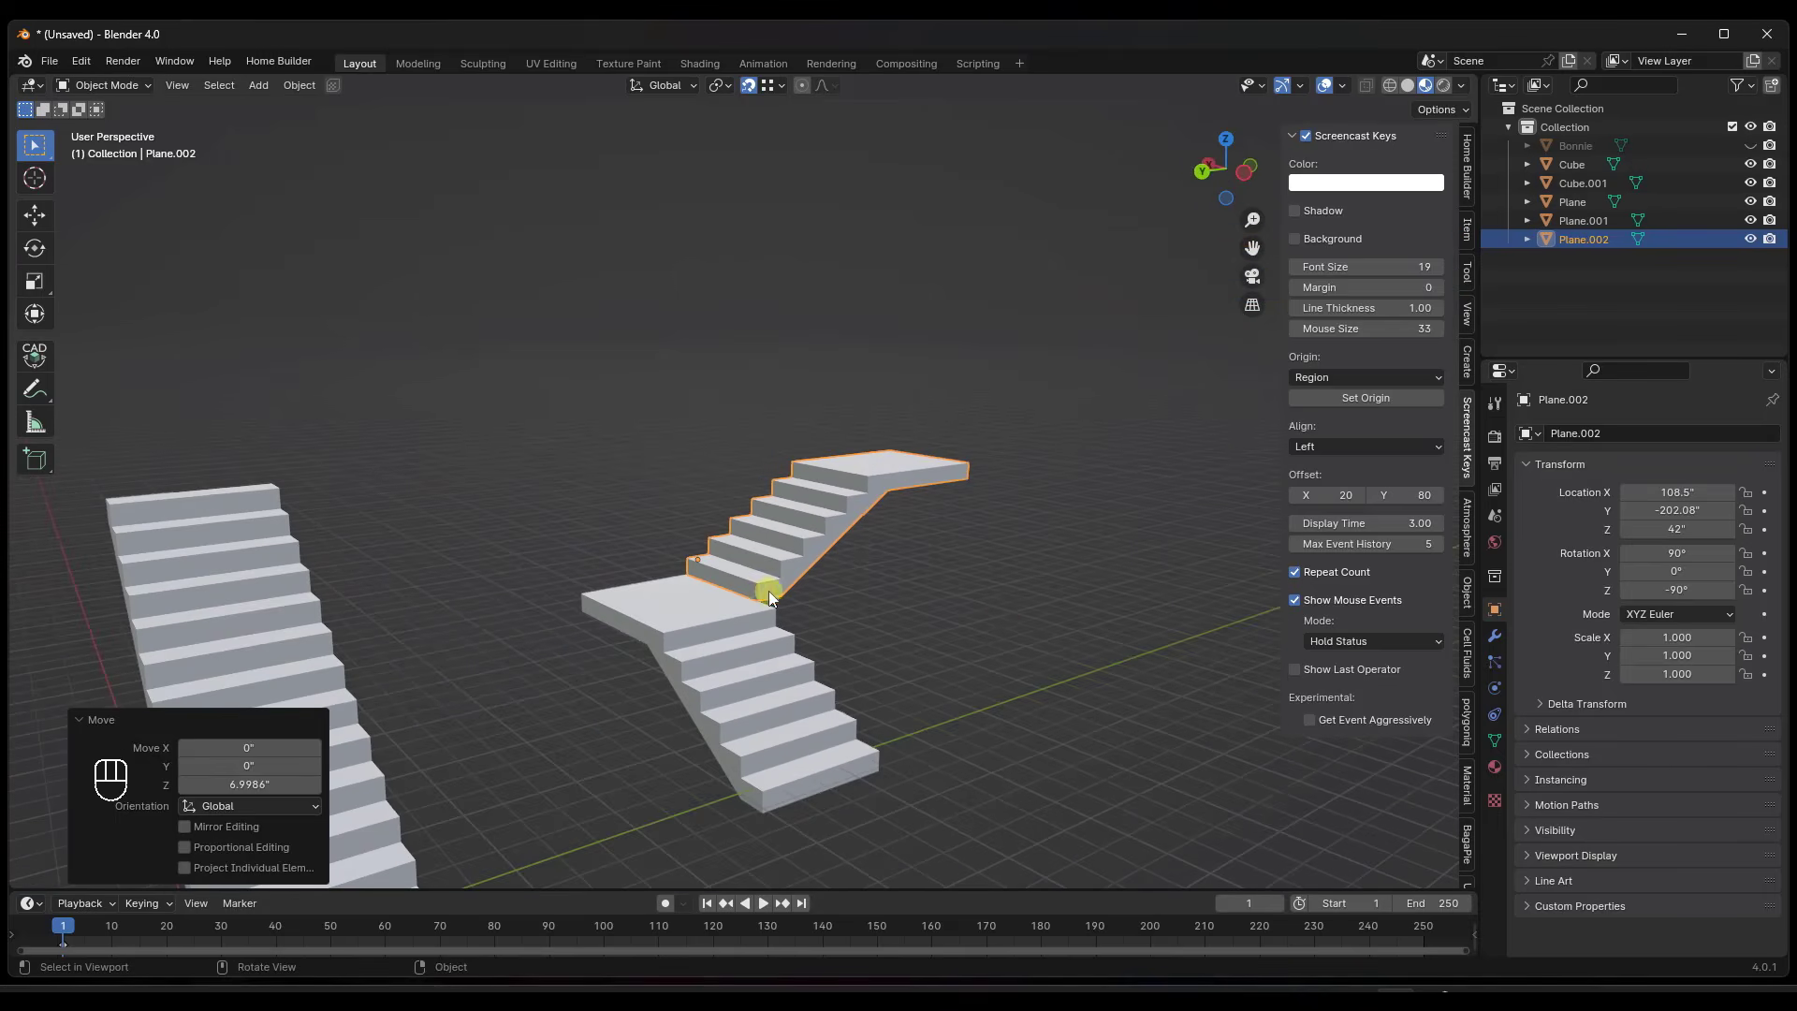
left_click(1003, 616)
middle_click_drag(1003, 616, 880, 638)
scroll(754, 649, "up", 2)
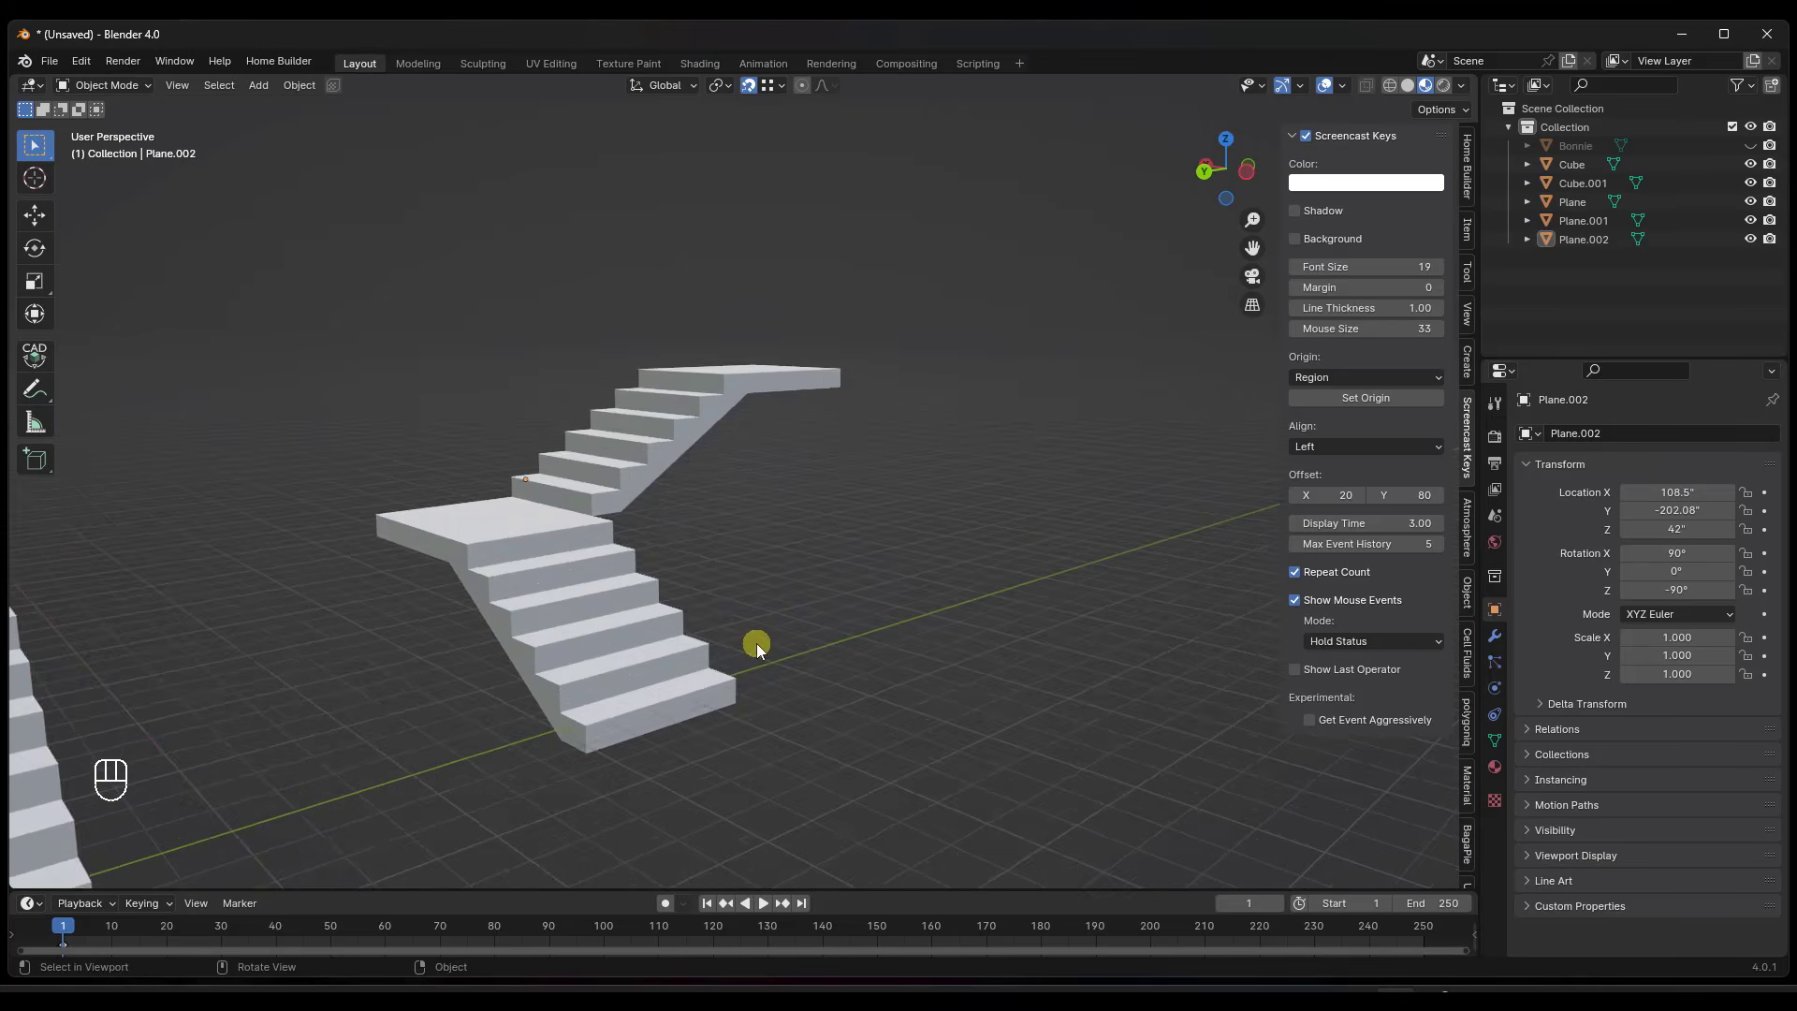
middle_click_drag(756, 643, 665, 683)
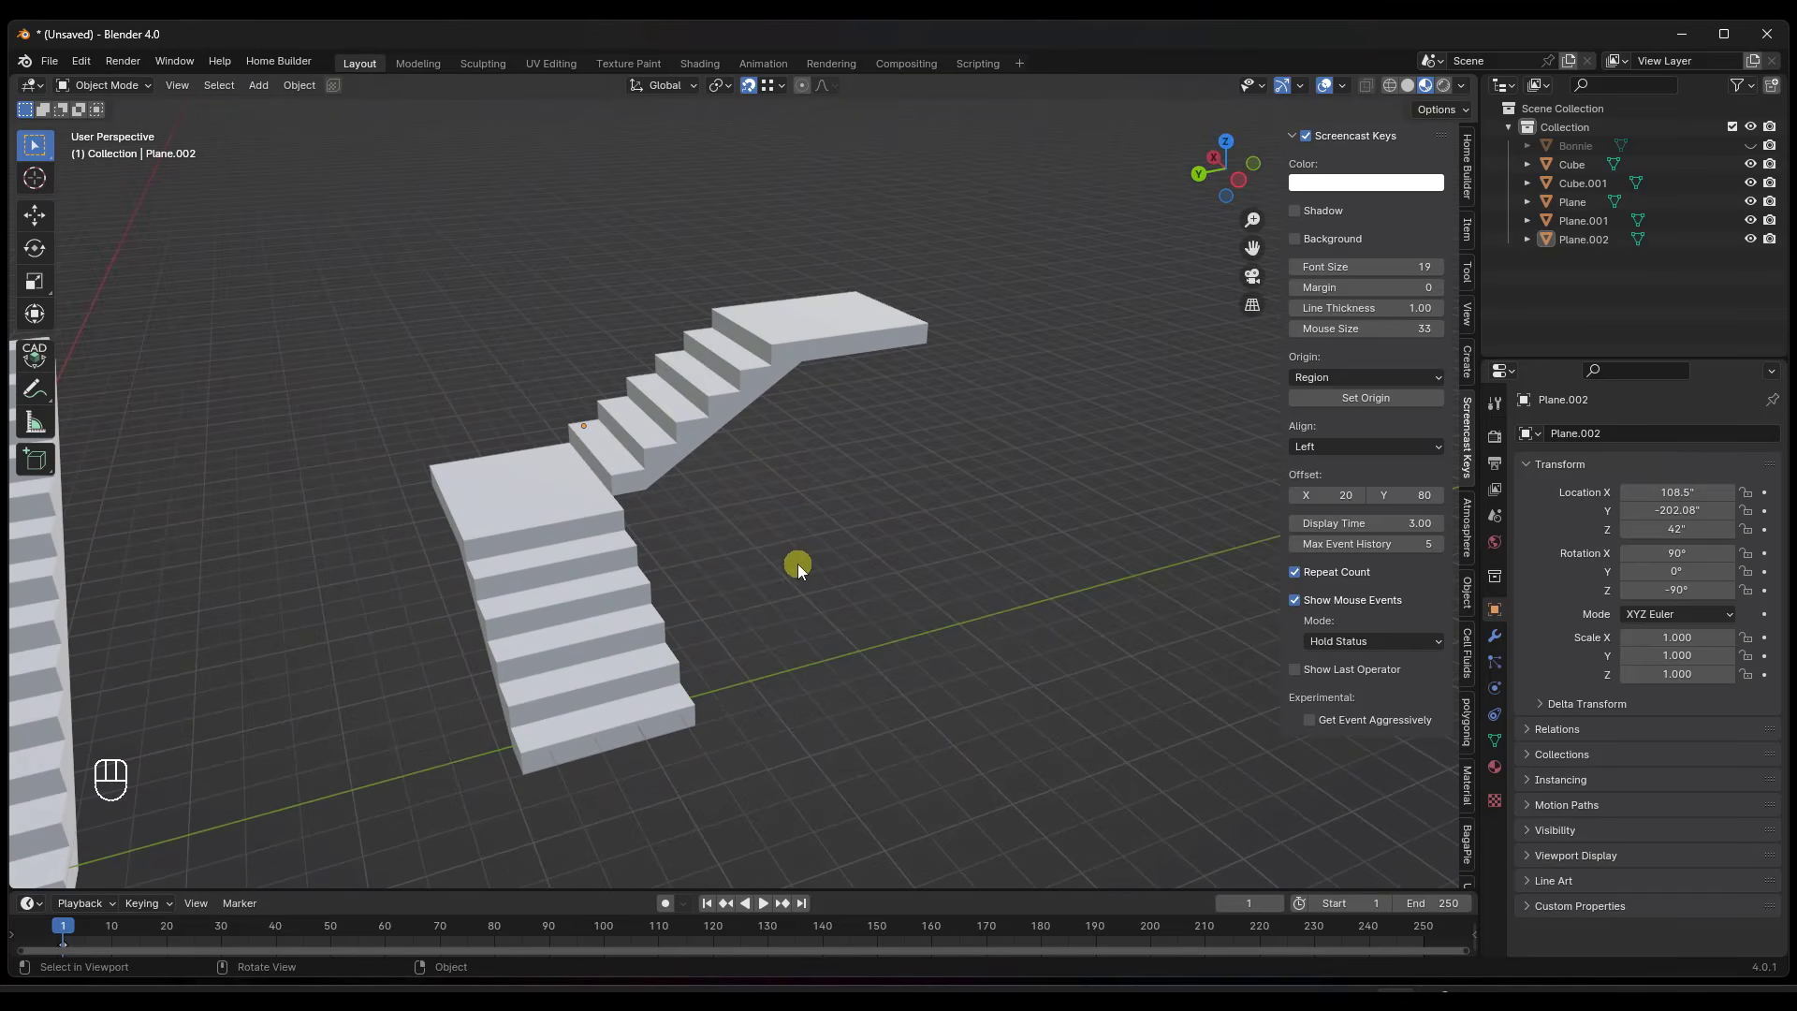
Duplicate the lower flight with its landing and place the copy about 311 inches away along negative Y.
scroll(627, 515, "down", 3)
left_click(620, 513)
scroll(621, 514, "down", 2)
key("shift+d")
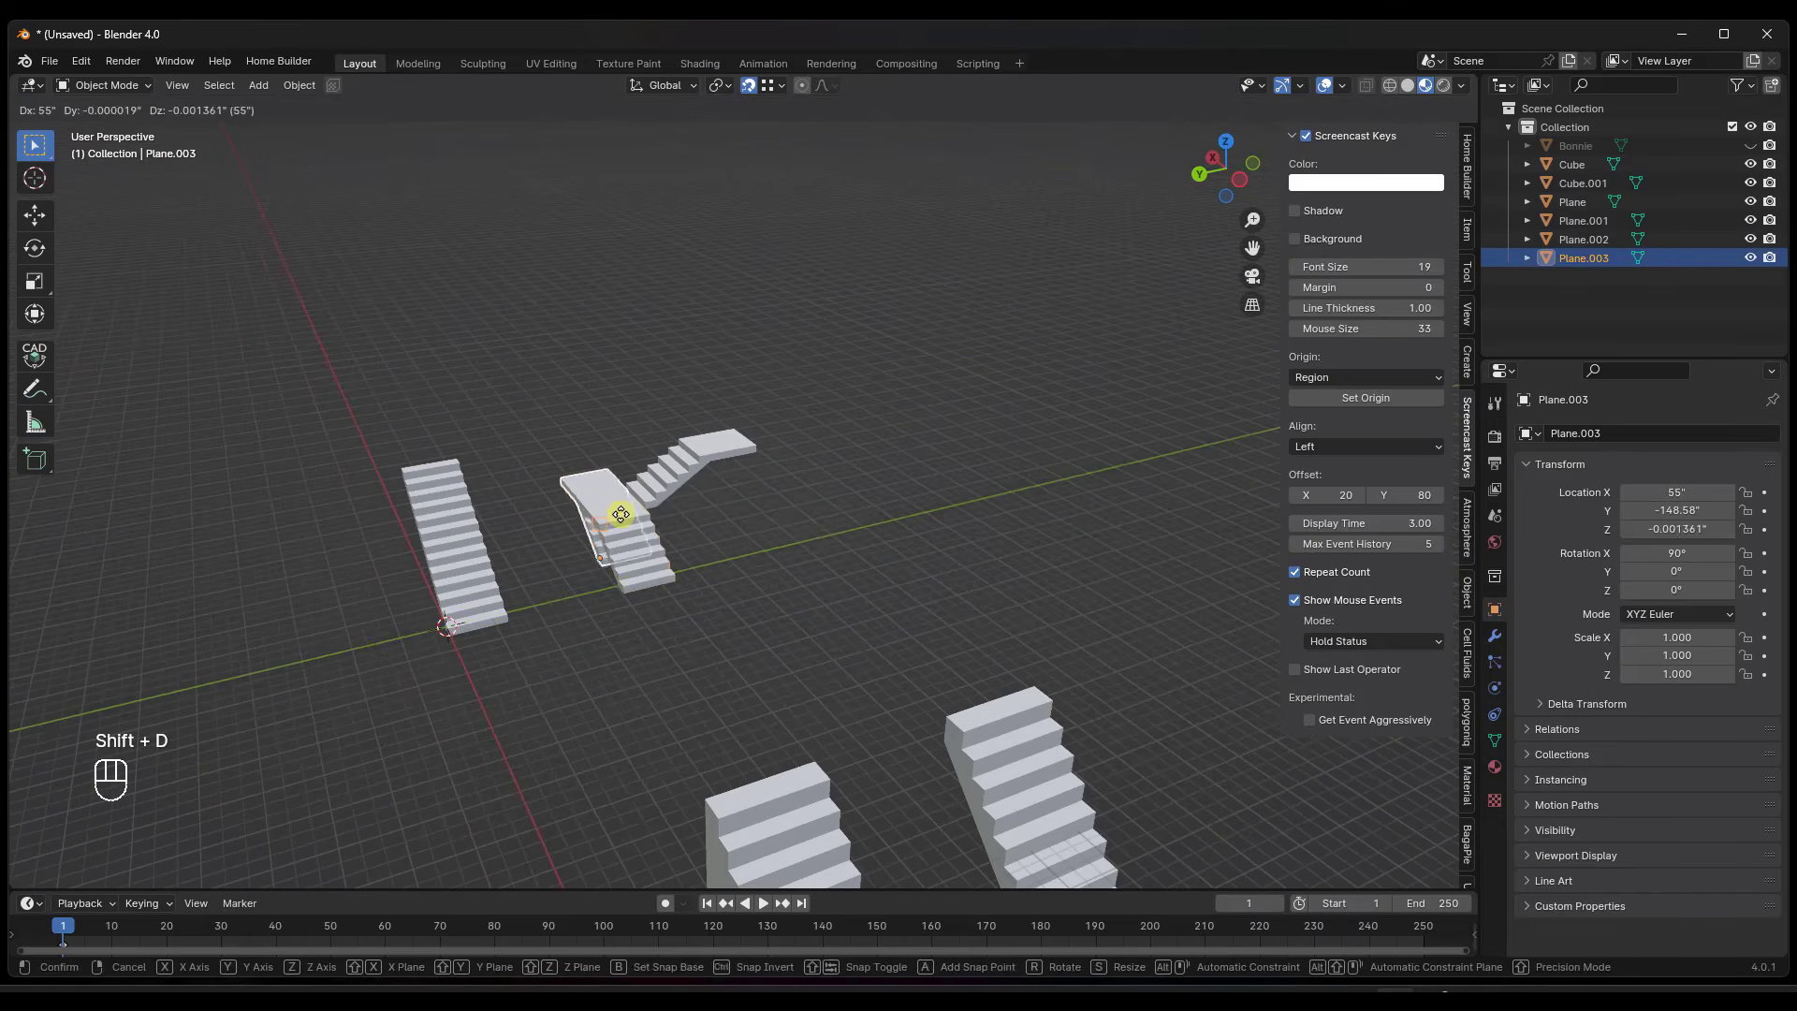
left_click(935, 459)
key("KP_Decimal")
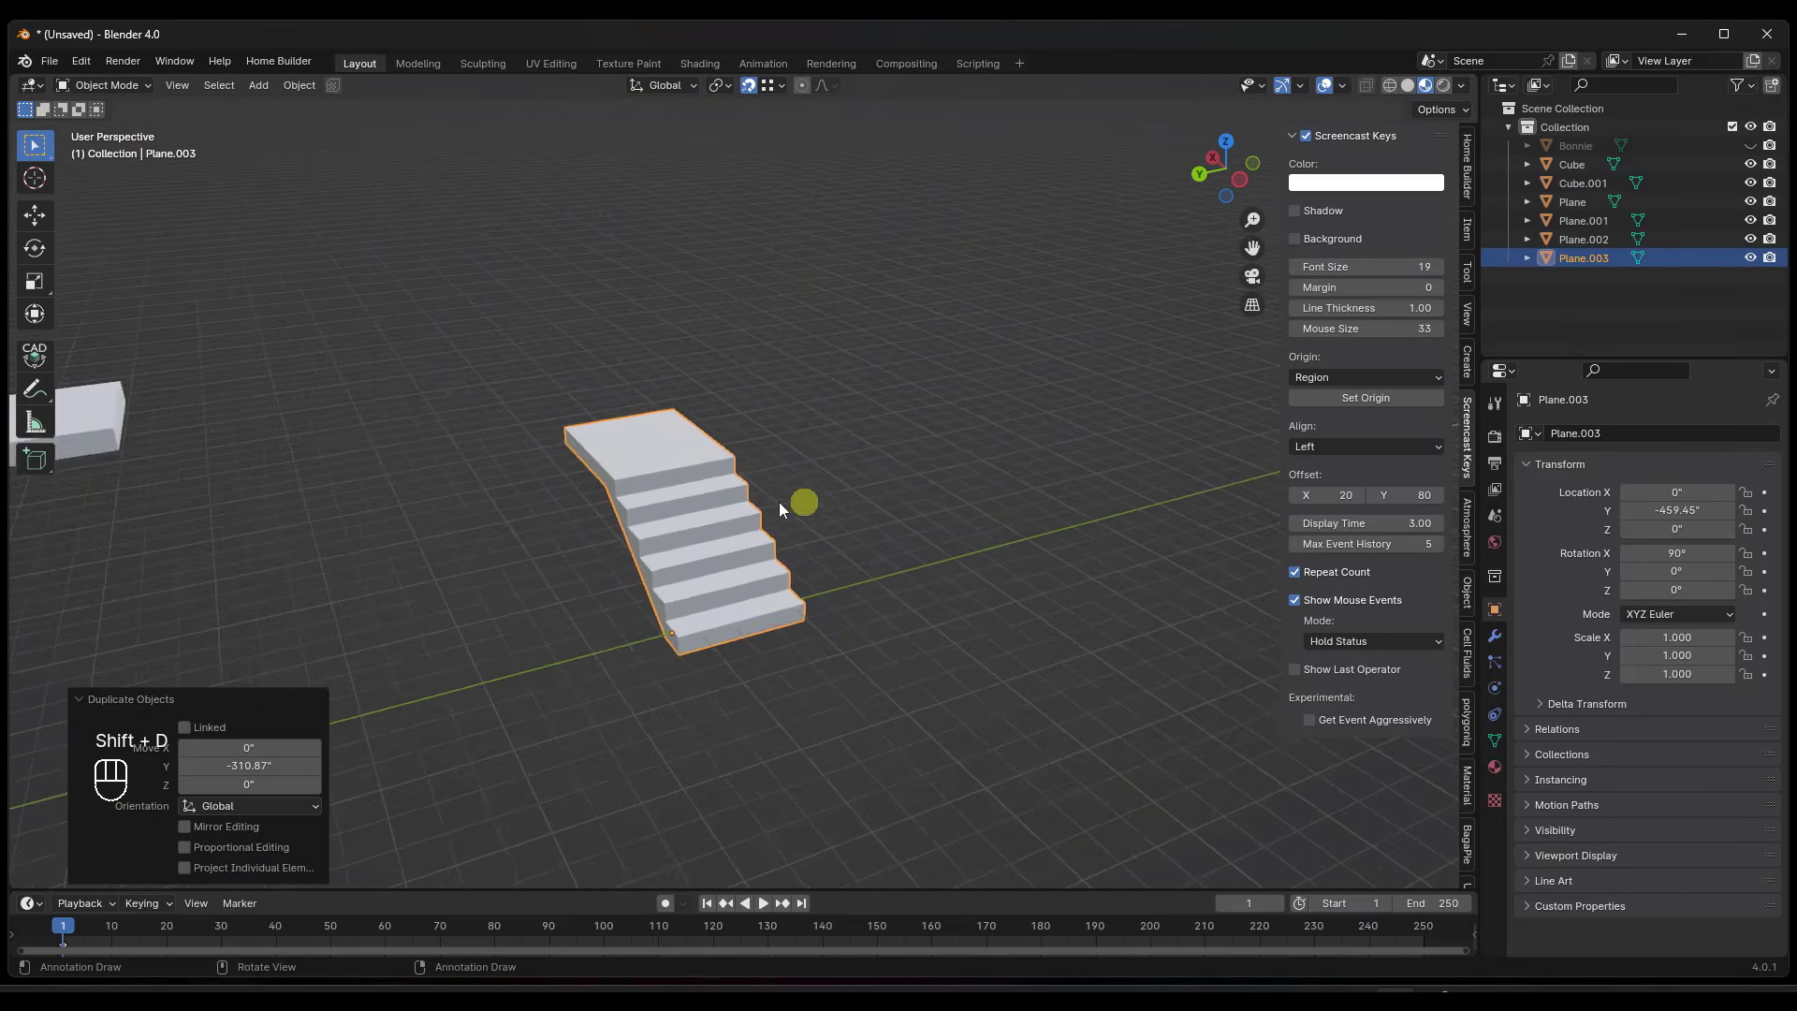
Duplicate the new flight and place the copy about 50 inches above it along Z.
middle_click_drag(805, 501, 636, 490)
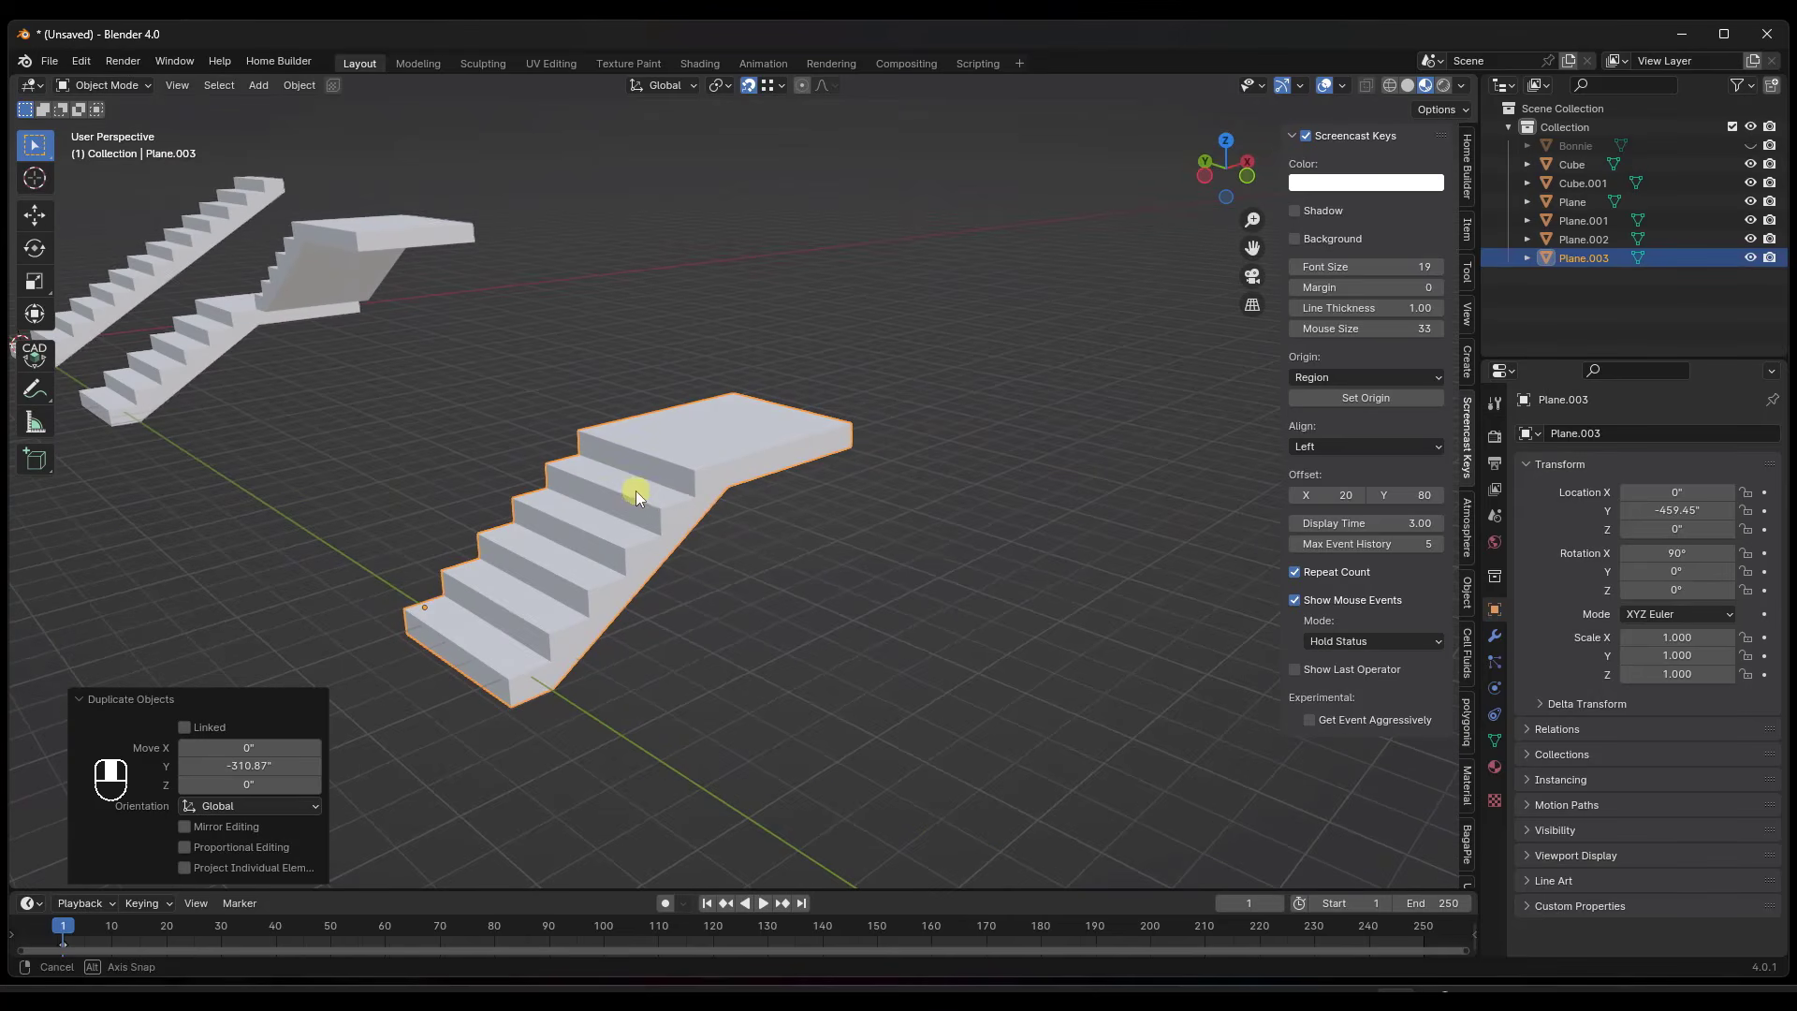
key("shift+d")
key("z")
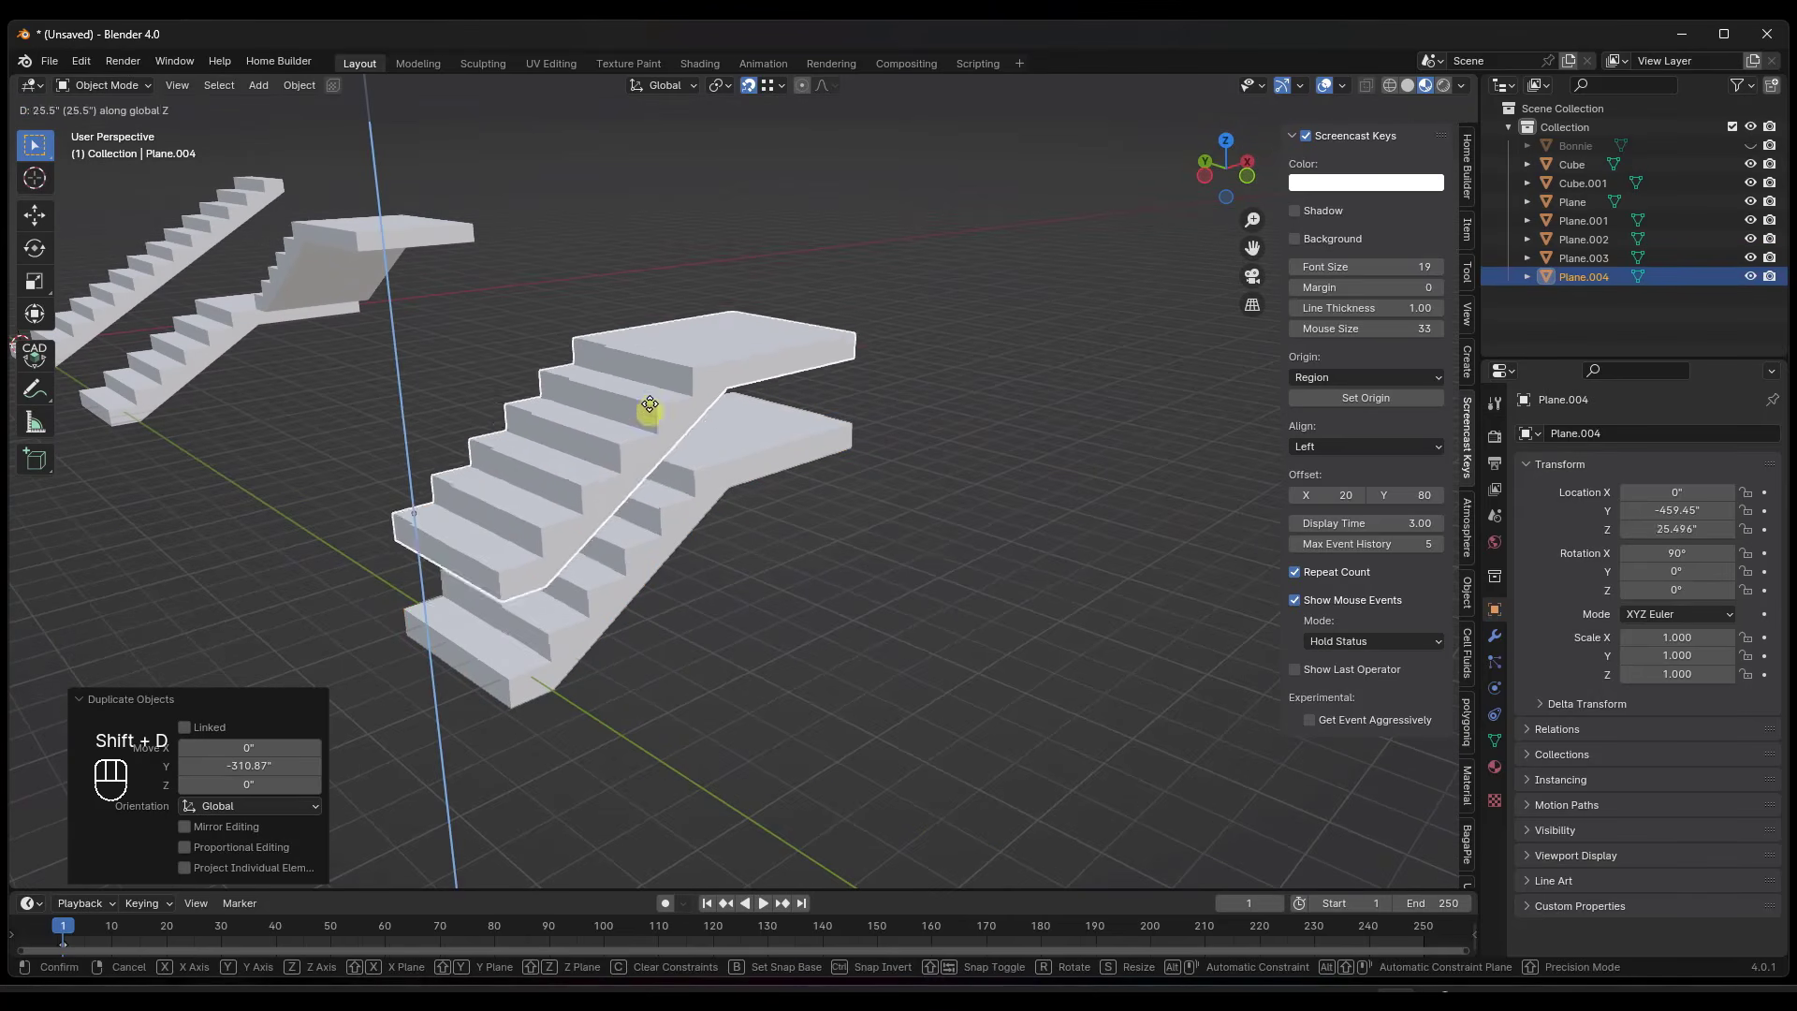
left_click(749, 339)
Rotate the upper copy 180° around the Z axis.
type("r")
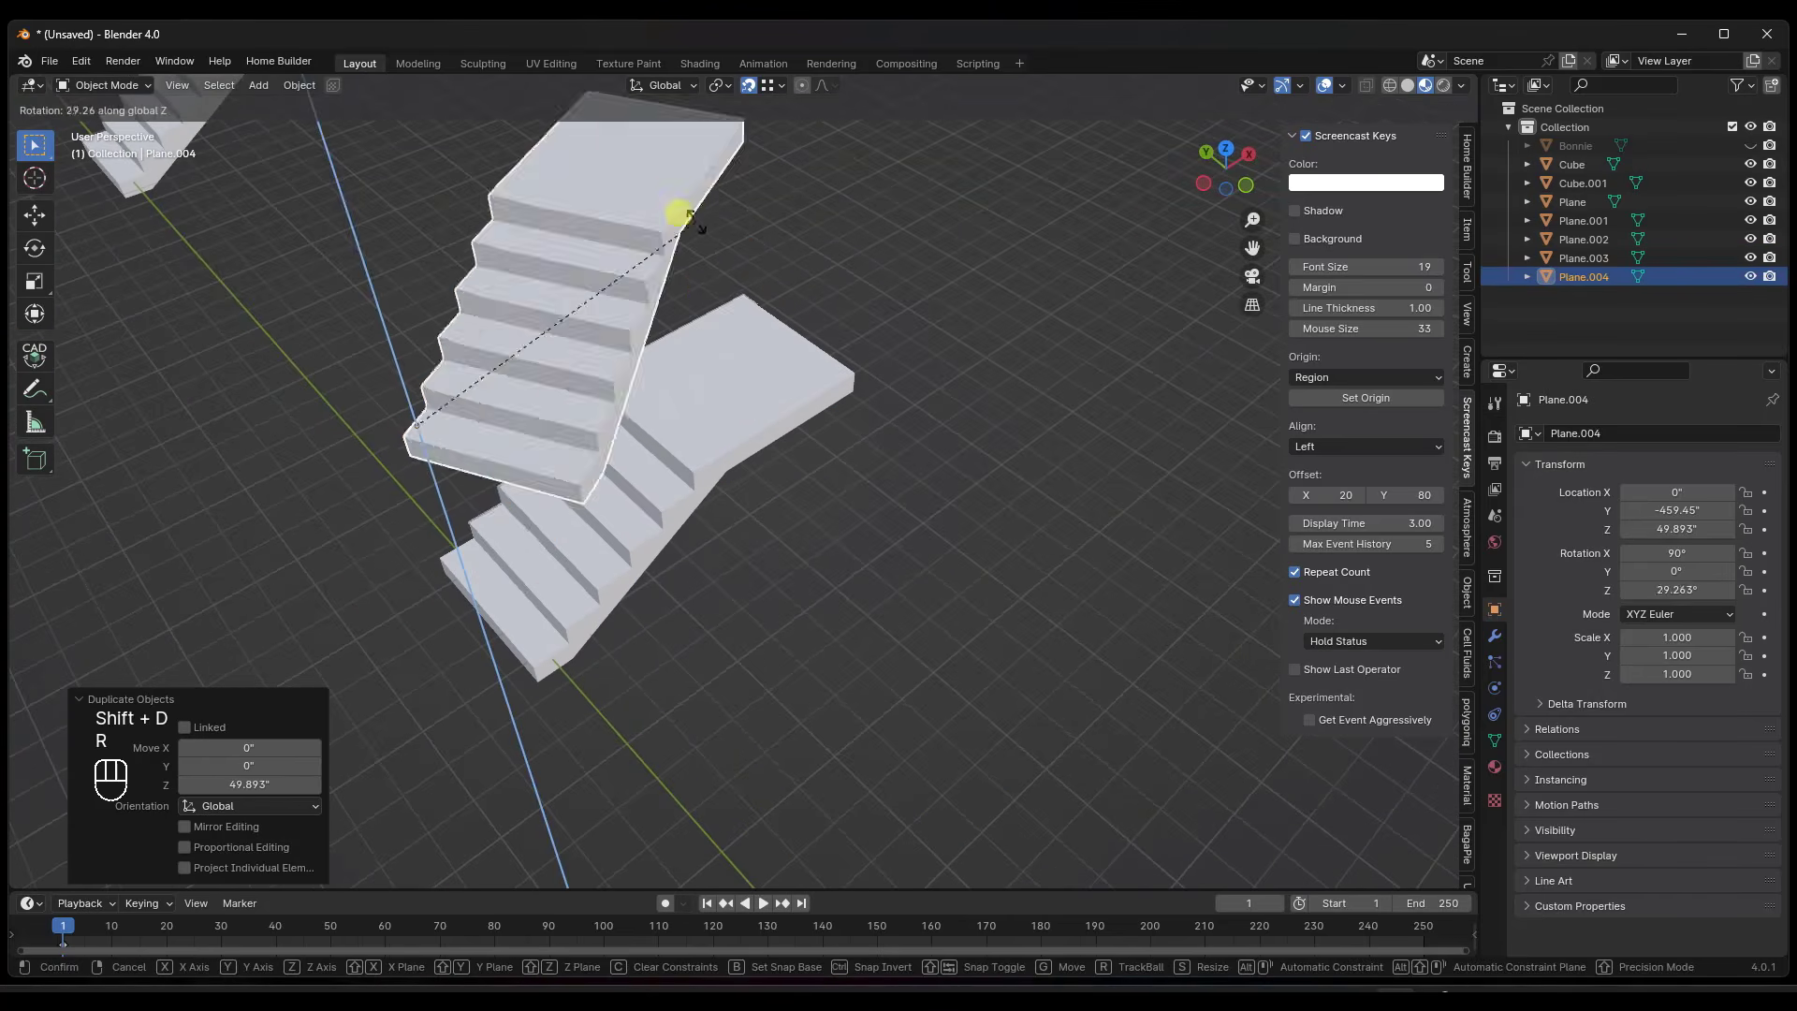
type("10")
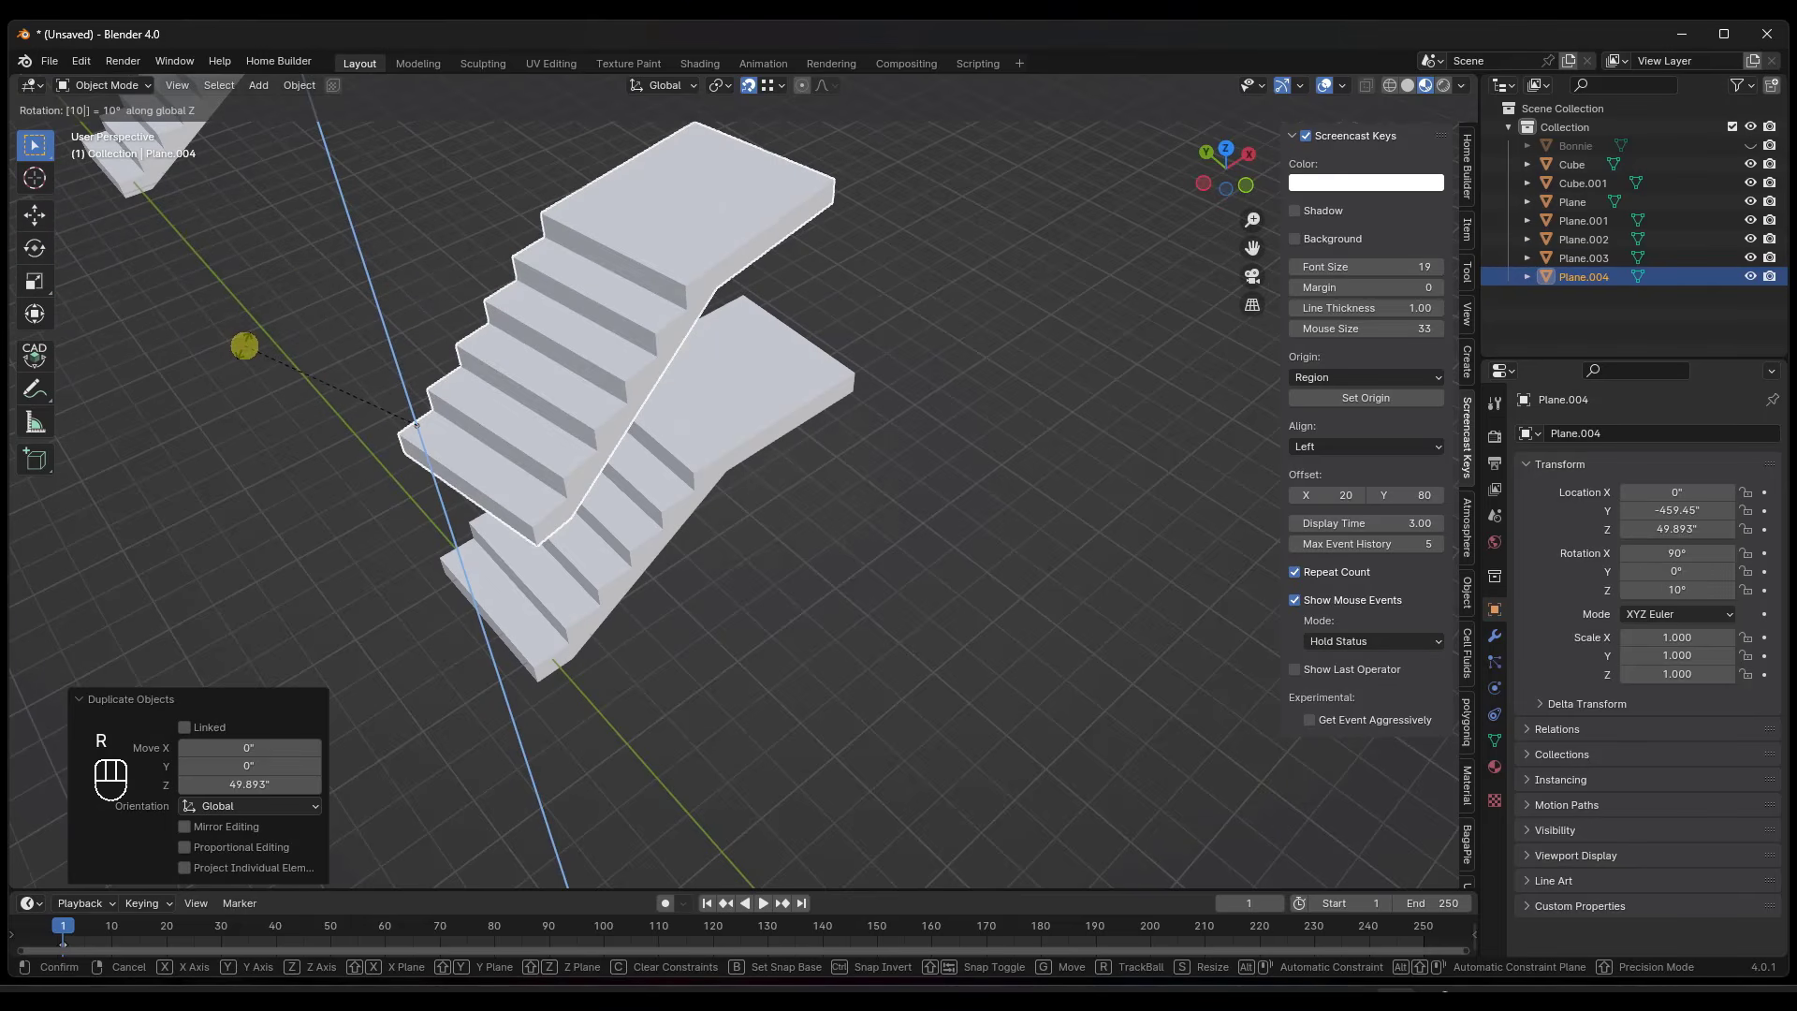
key("BackSpace")
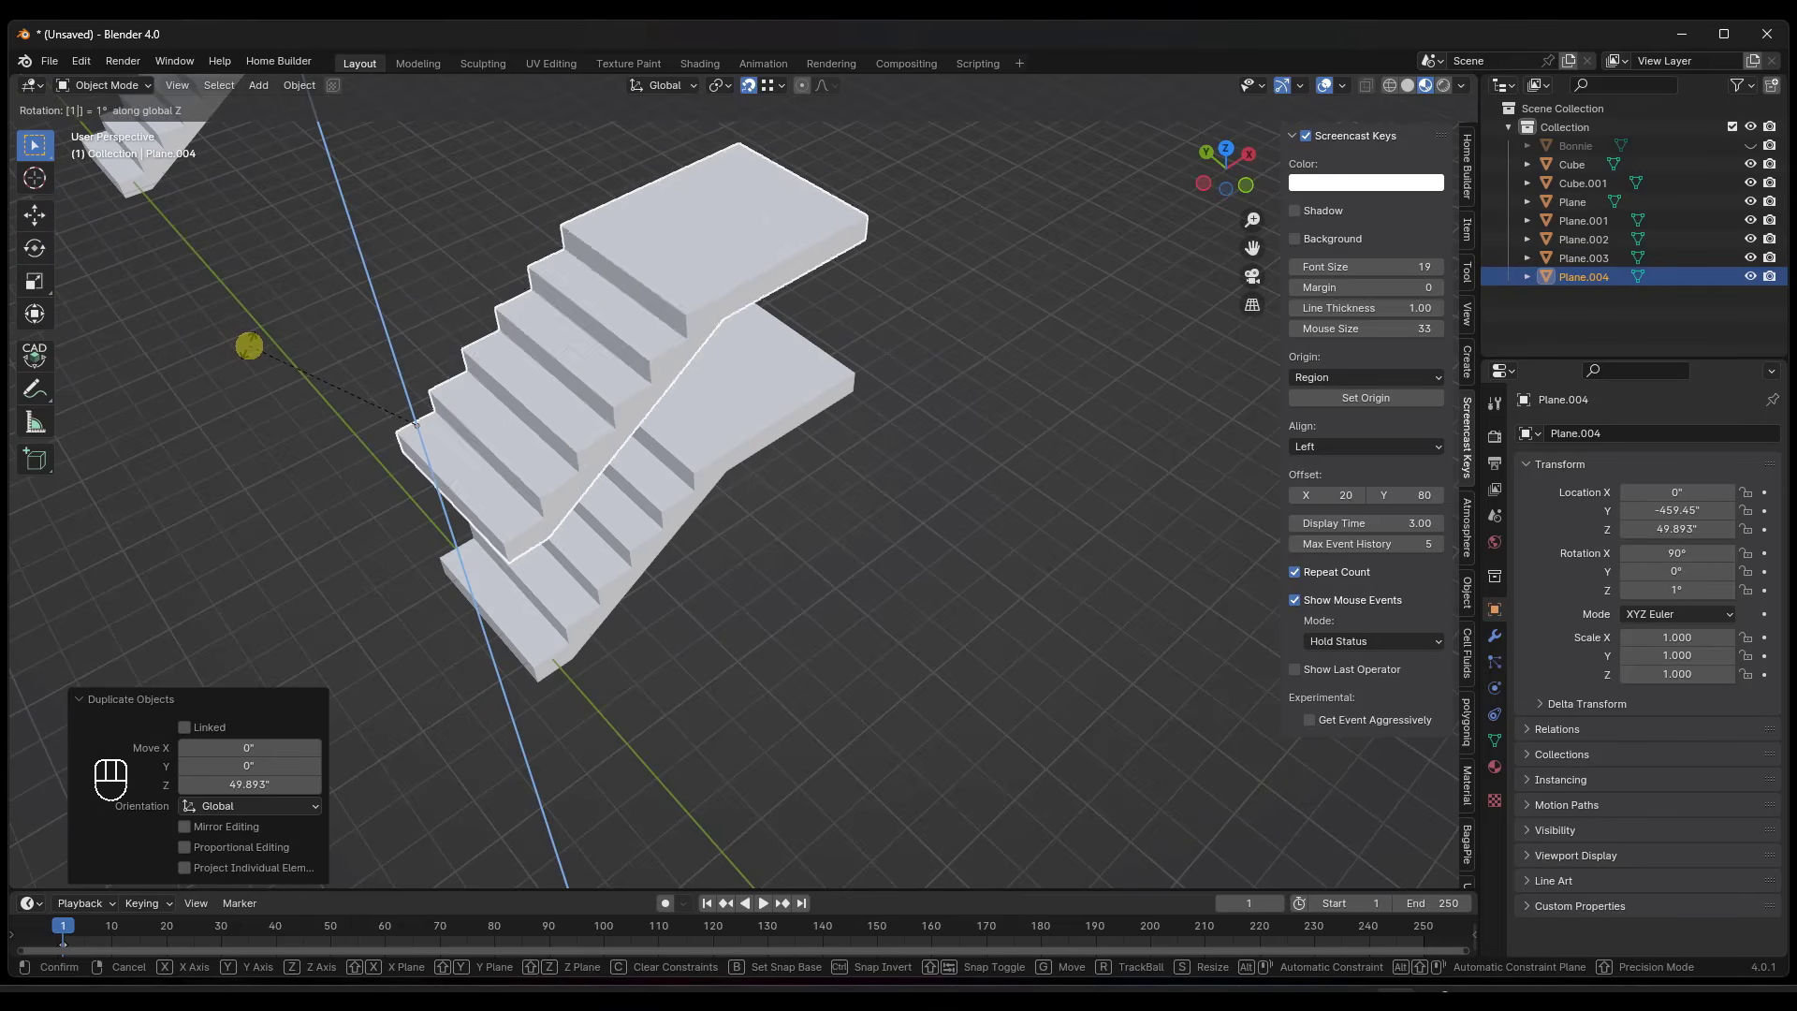
type("80")
key("Return")
middle_click_drag(341, 345, 502, 341)
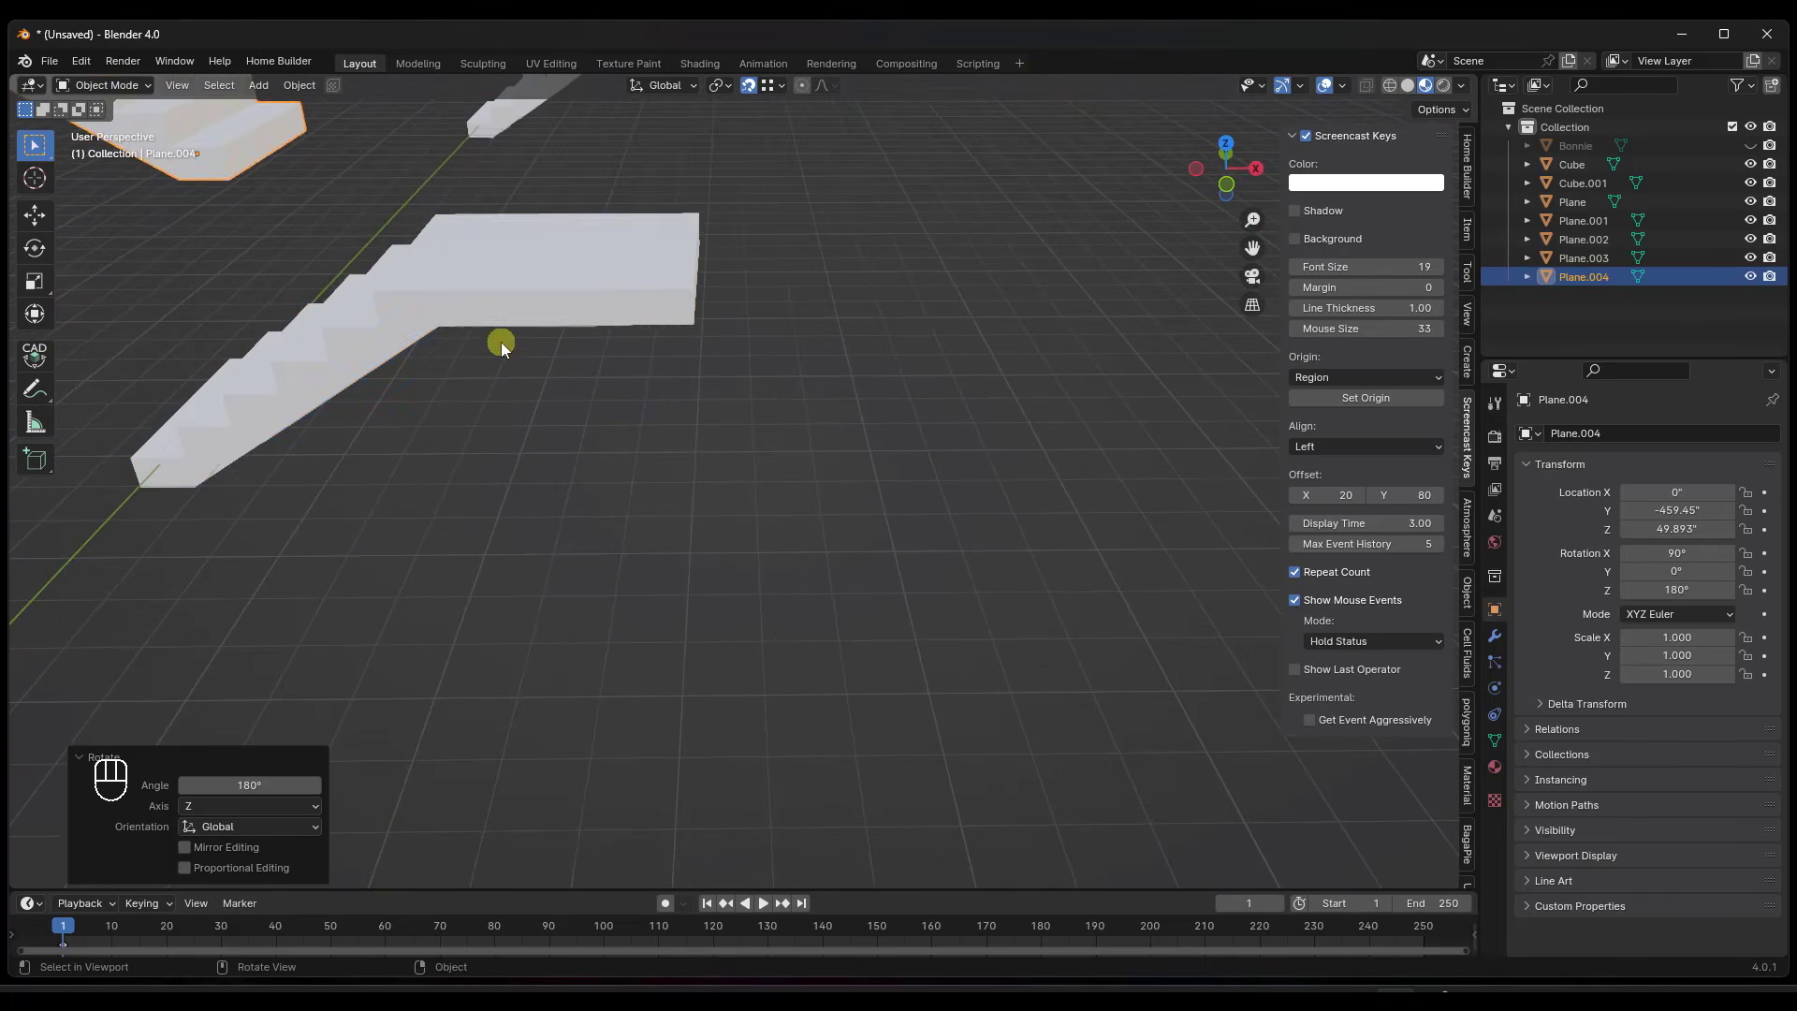
Extrude the side face of the lower flight's landing outward by one stair width, doubling the landing.
left_click(506, 311)
key("Tab")
left_click(517, 309)
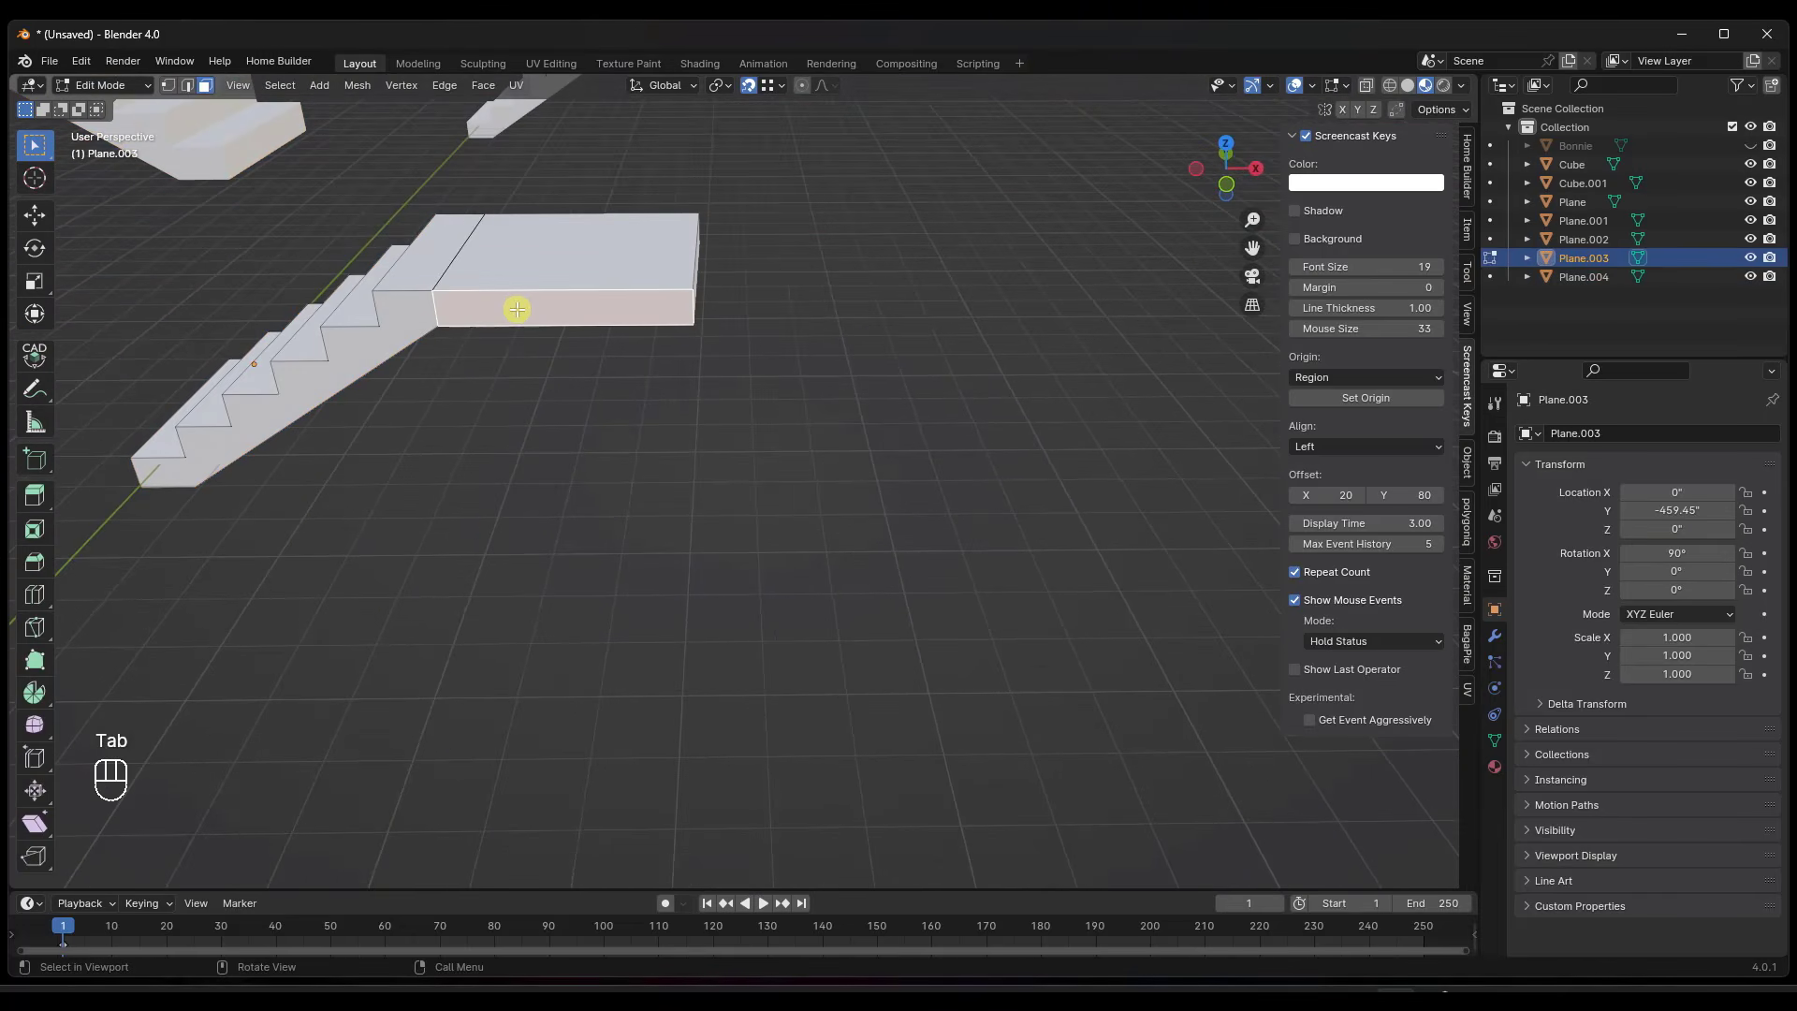
type("e")
type("4")
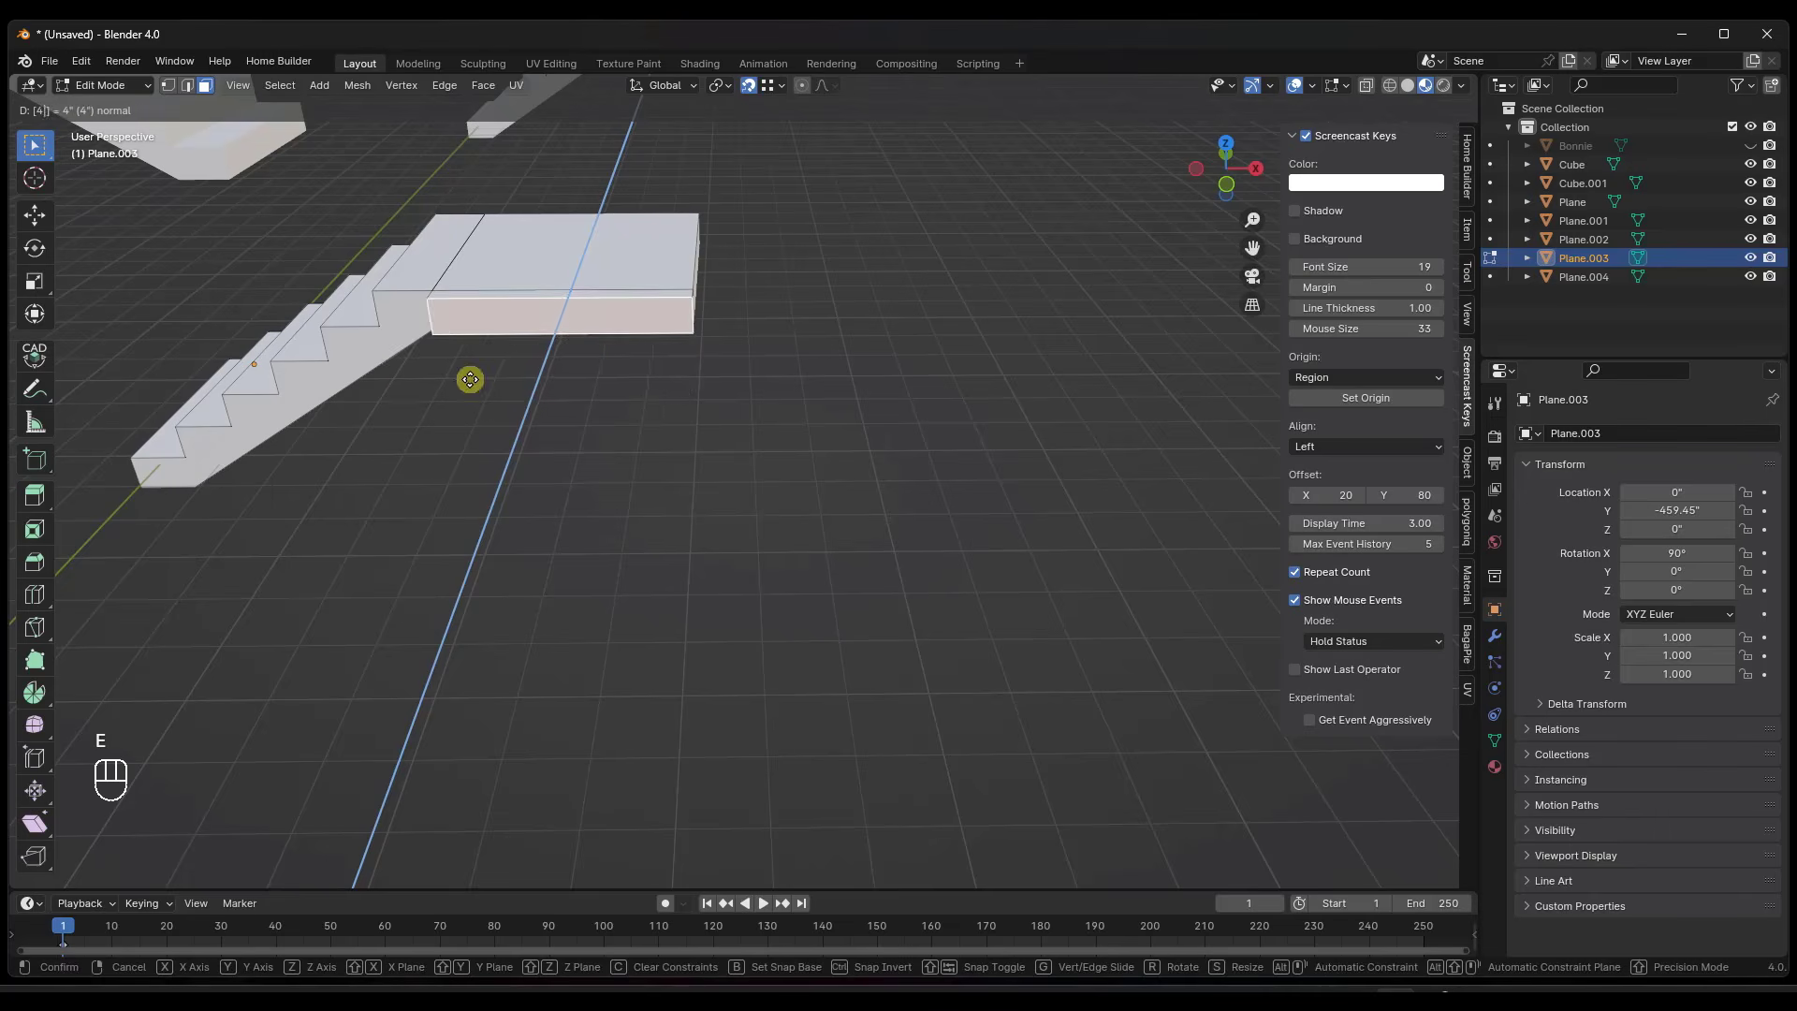
key("Return")
scroll(684, 410, "down", 5)
Move the reversed upper flight so its bottom corner snaps to the widened landing's corner, and check the U-shaped staircase.
left_click(517, 302)
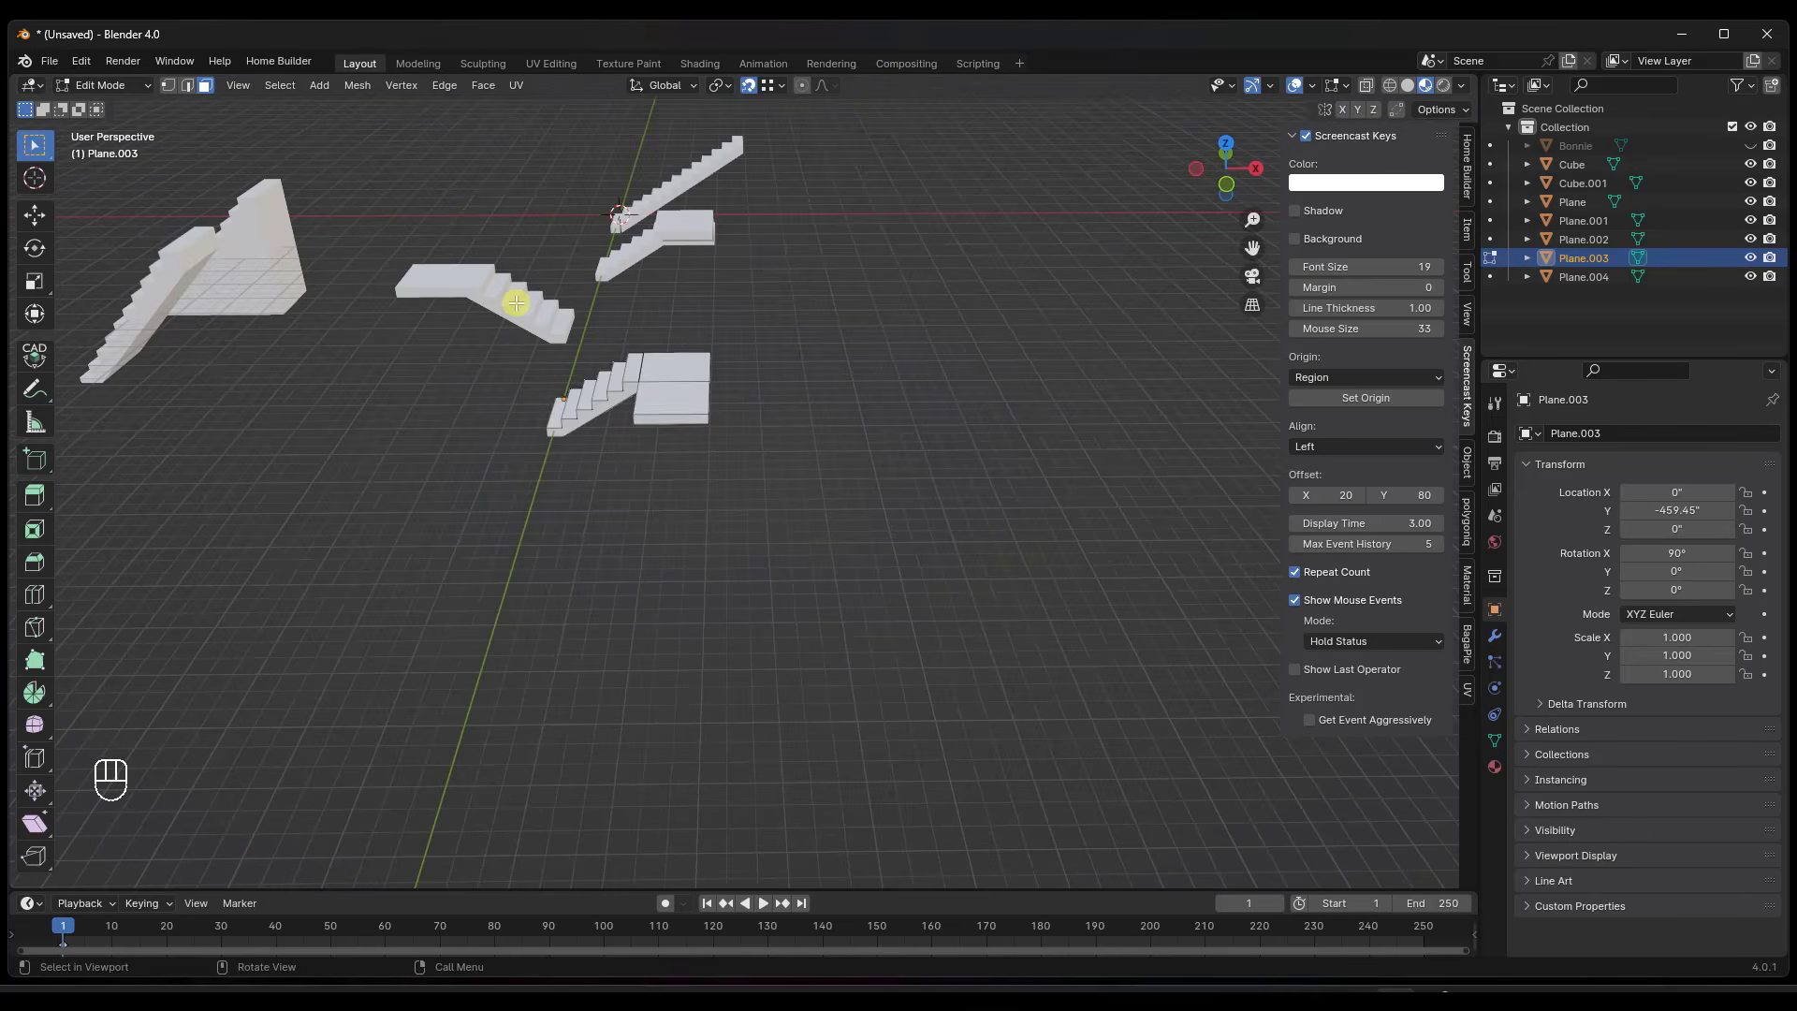
key("Tab")
left_click(517, 302)
middle_click_drag(518, 305, 590, 344)
key("g")
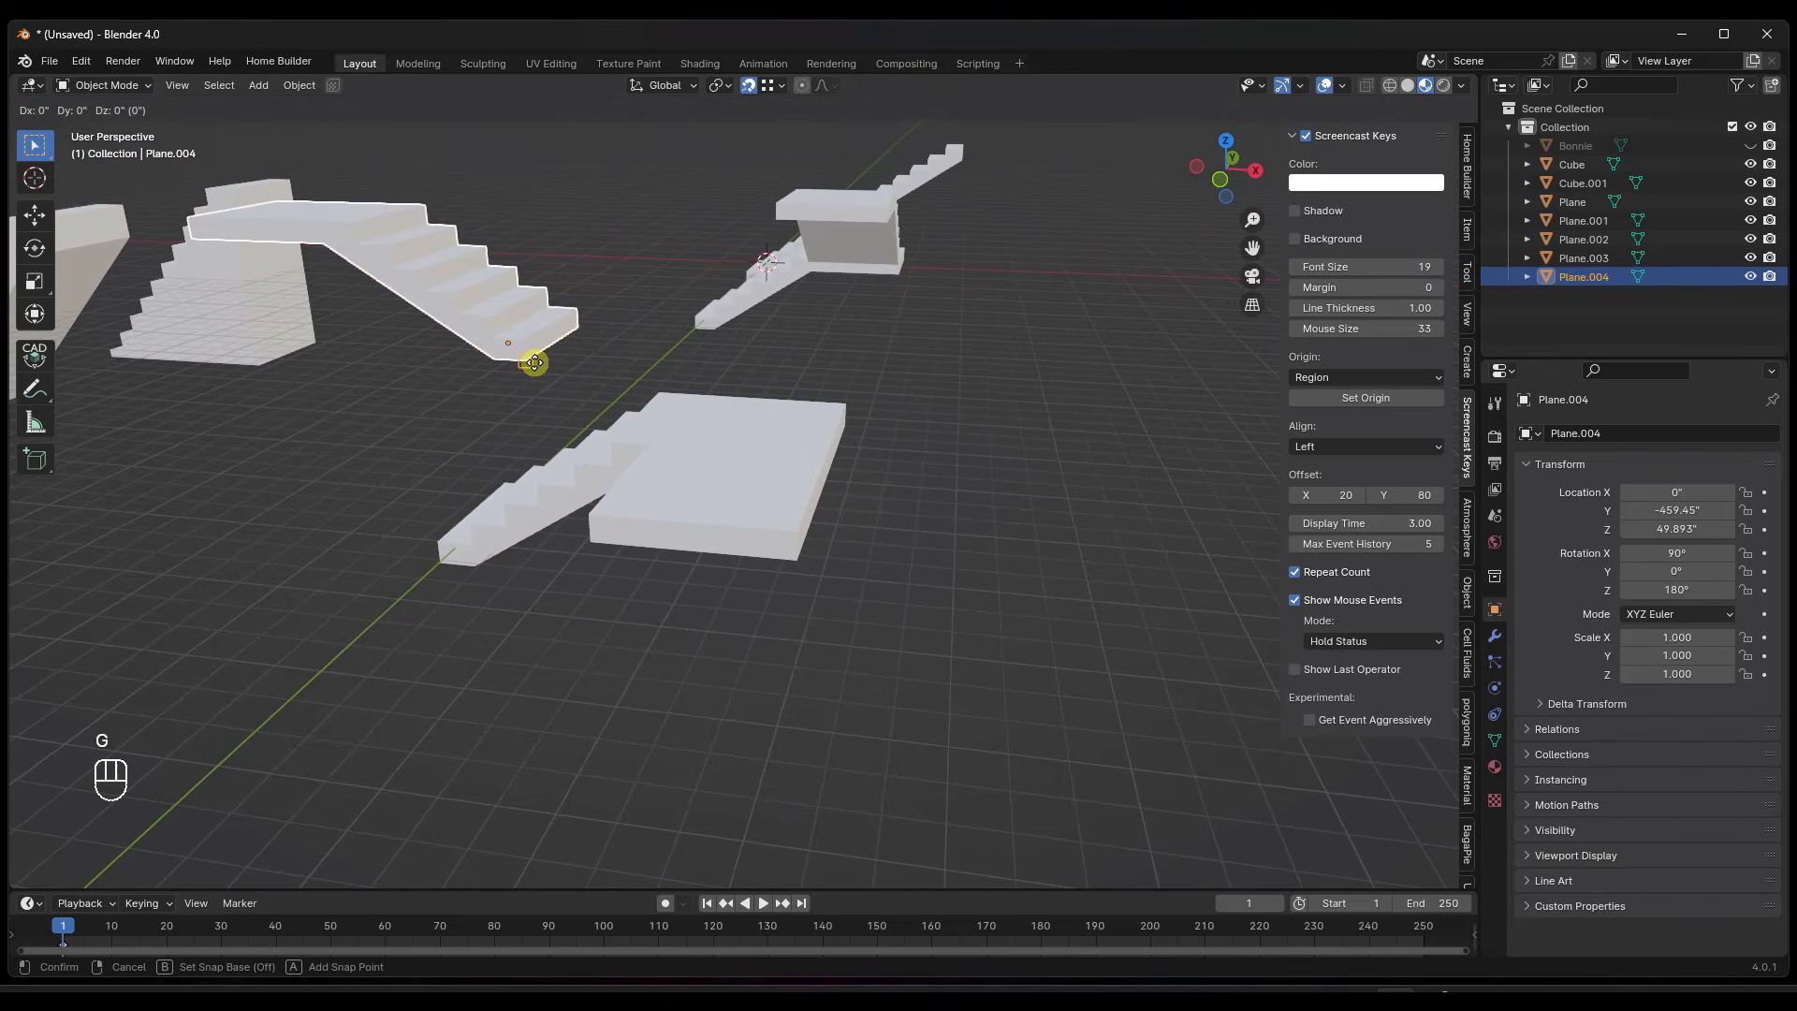
left_click(593, 537)
middle_click_drag(799, 521, 1063, 521)
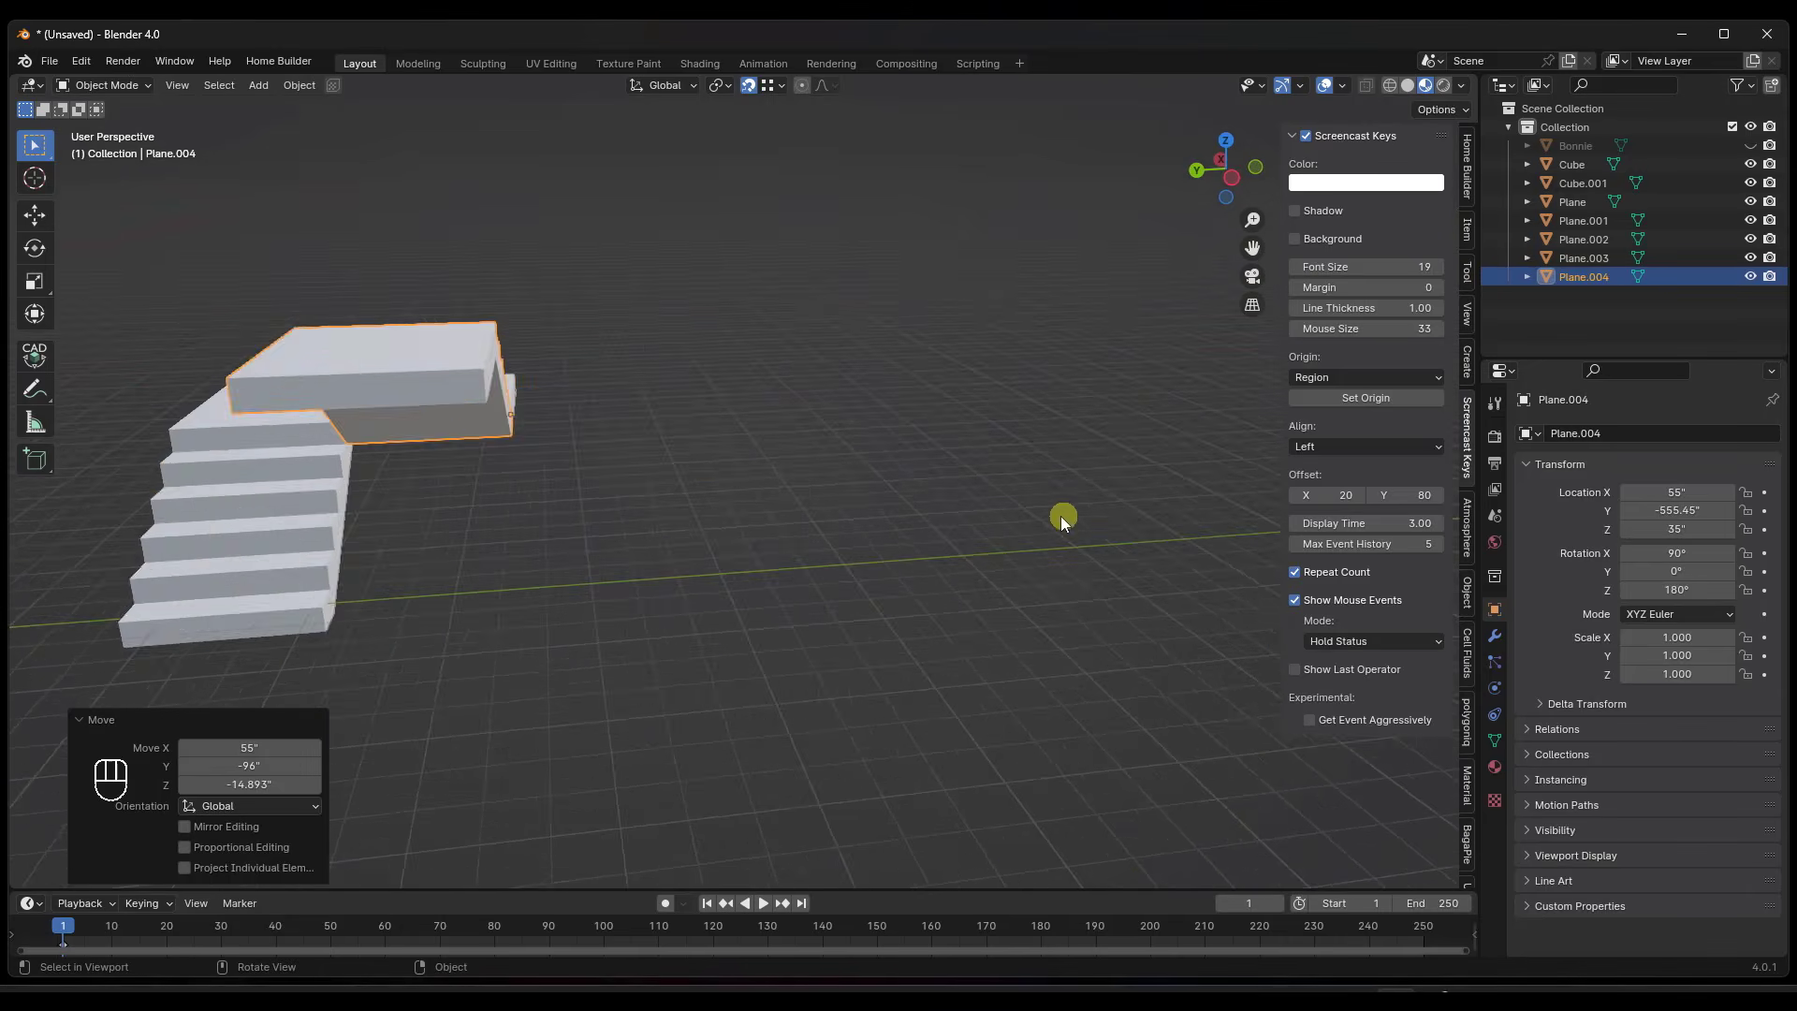
scroll(1061, 519, "down", 4)
scroll(659, 481, "up", 2)
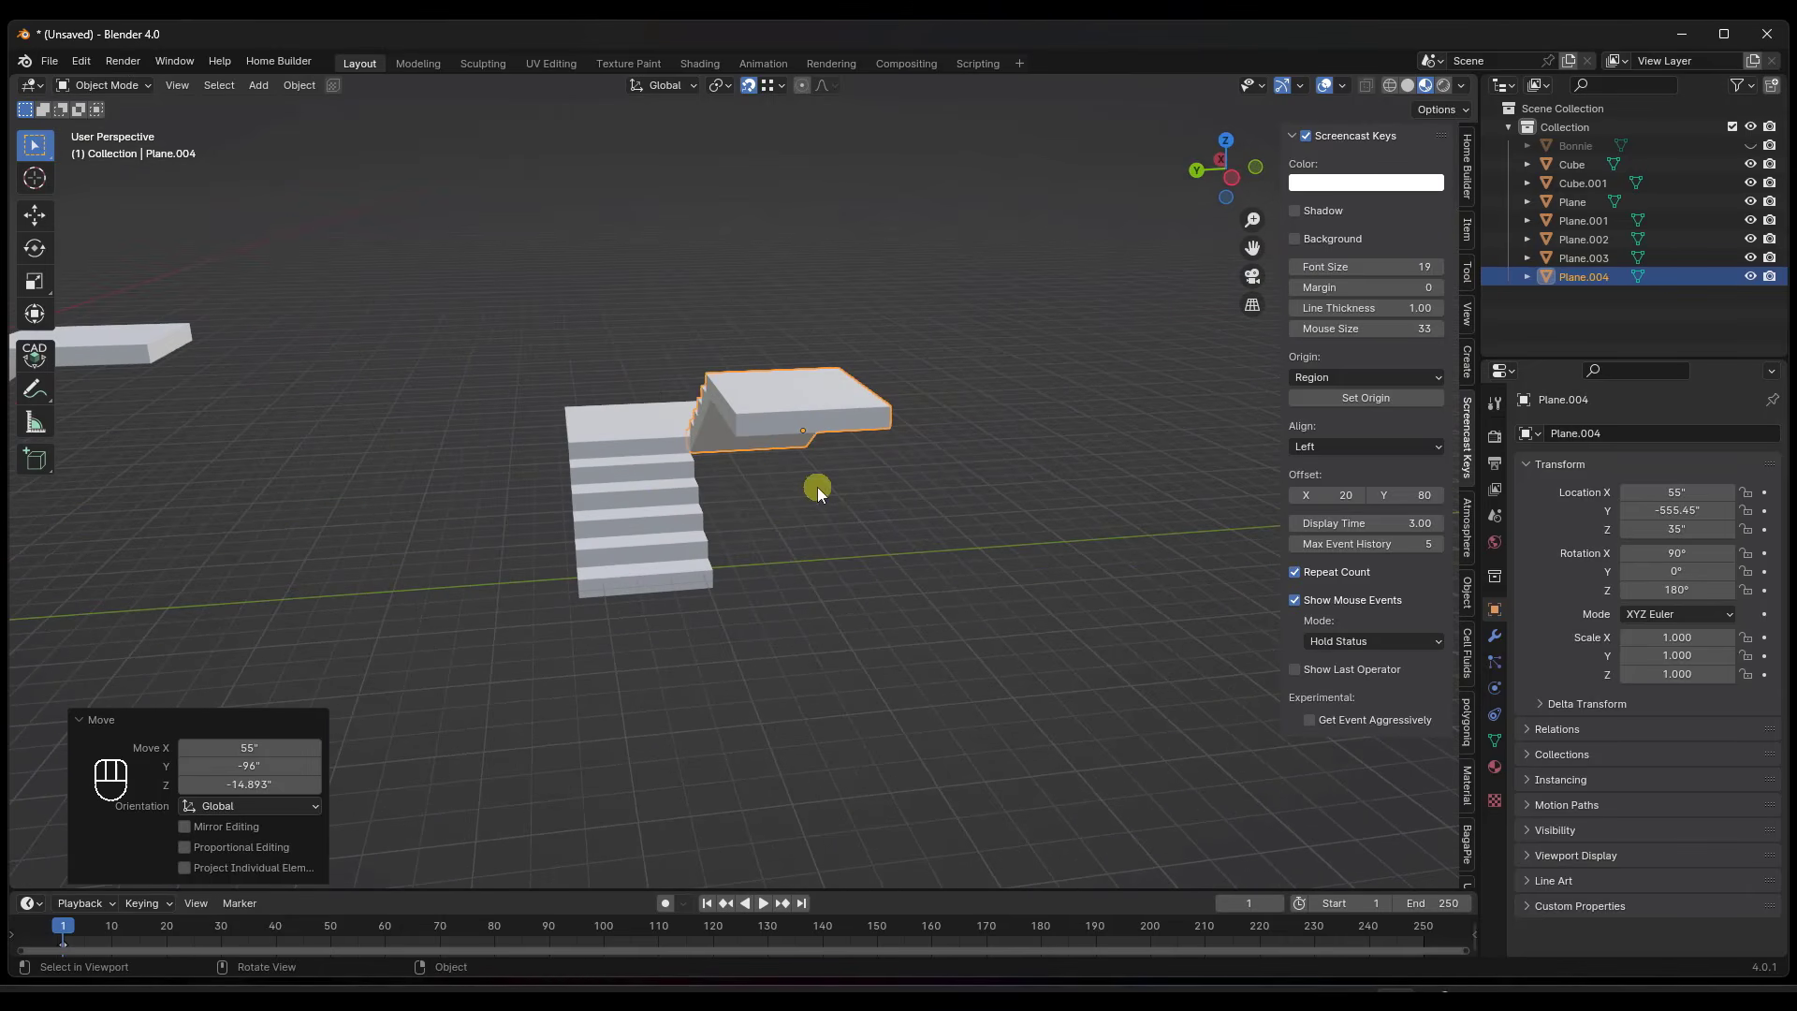
middle_click_drag(817, 487, 761, 474)
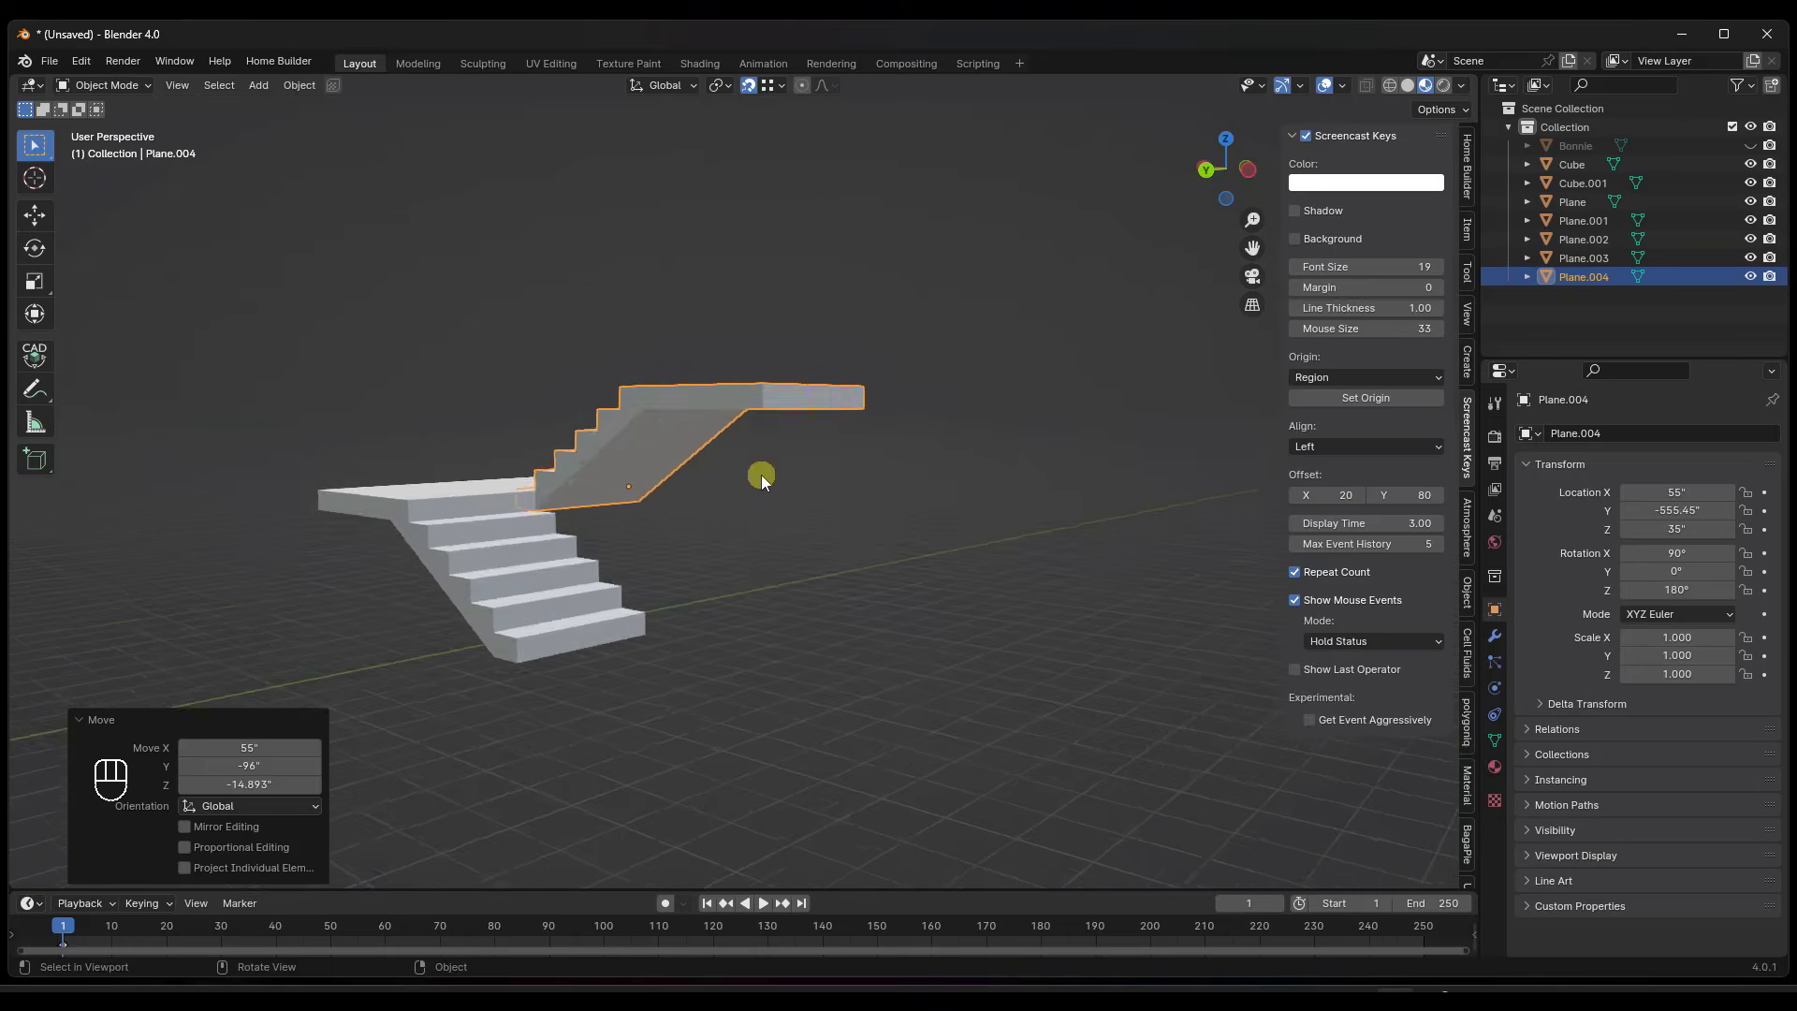
scroll(761, 475, "down", 4)
middle_click_drag(455, 556, 661, 567)
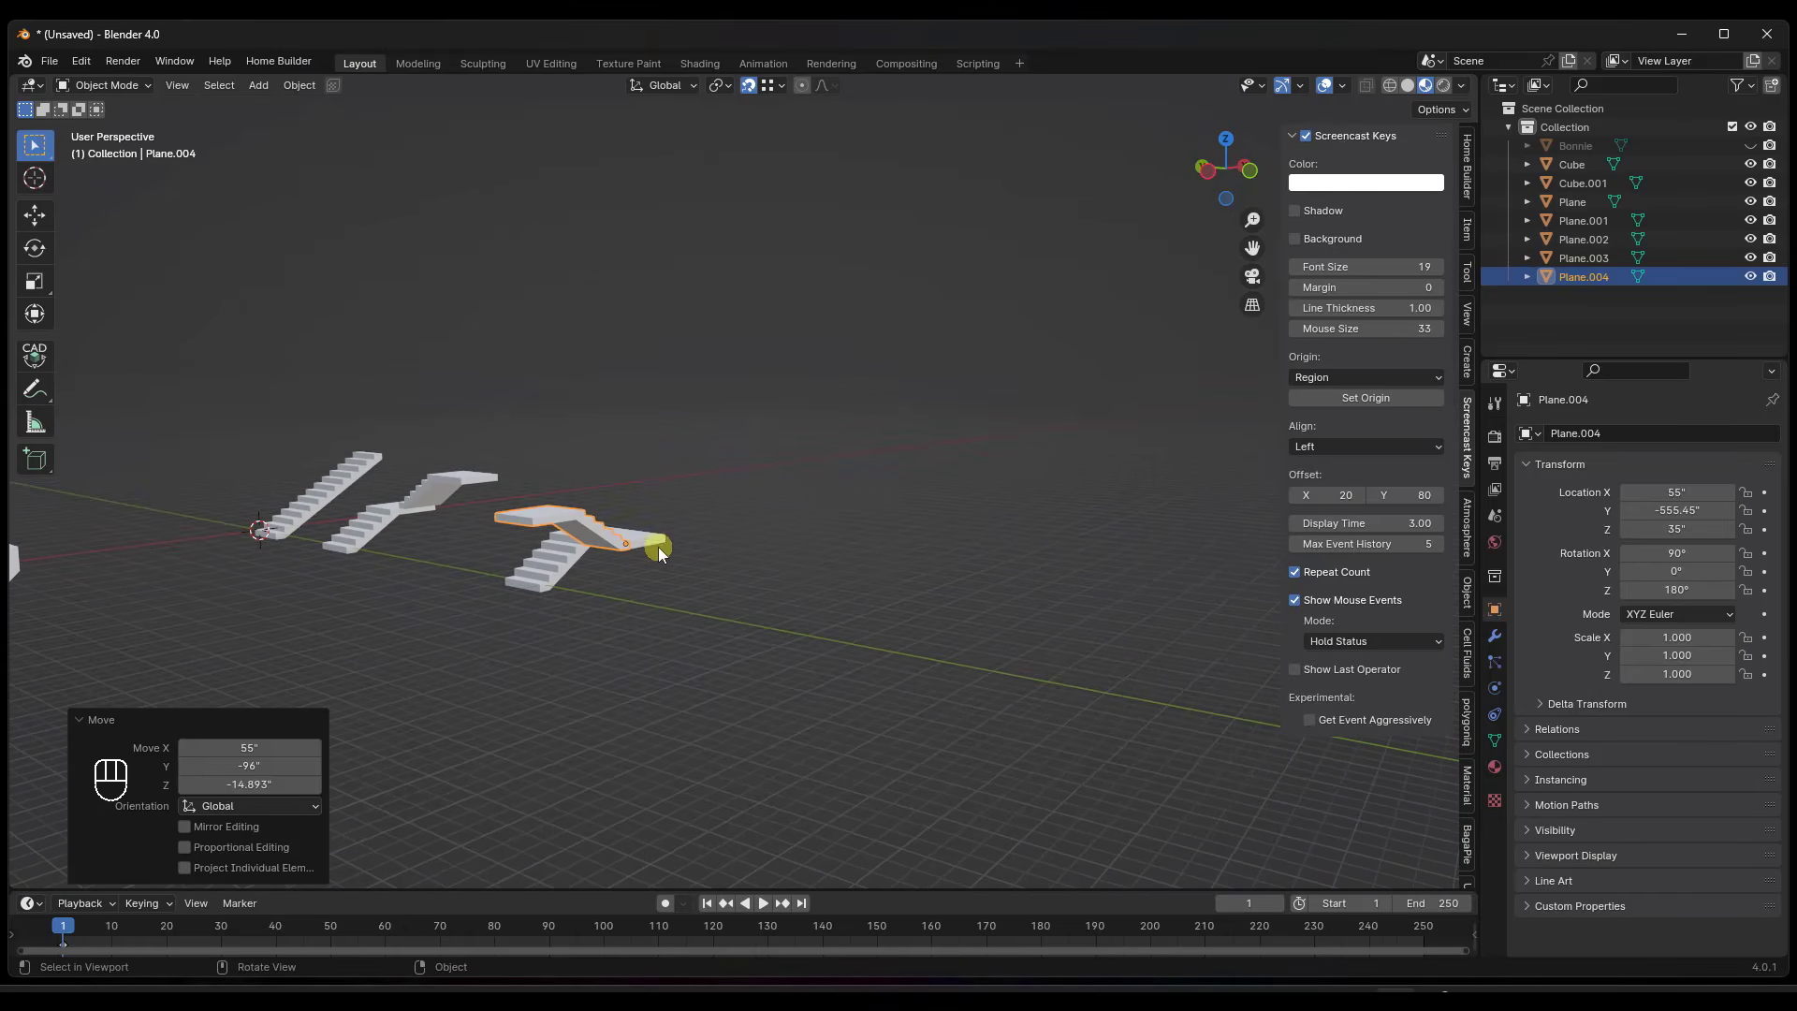
Switch to top view and add an 11-inch mesh plane at the world origin.
left_click(1225, 146)
scroll(721, 446, "down", 6)
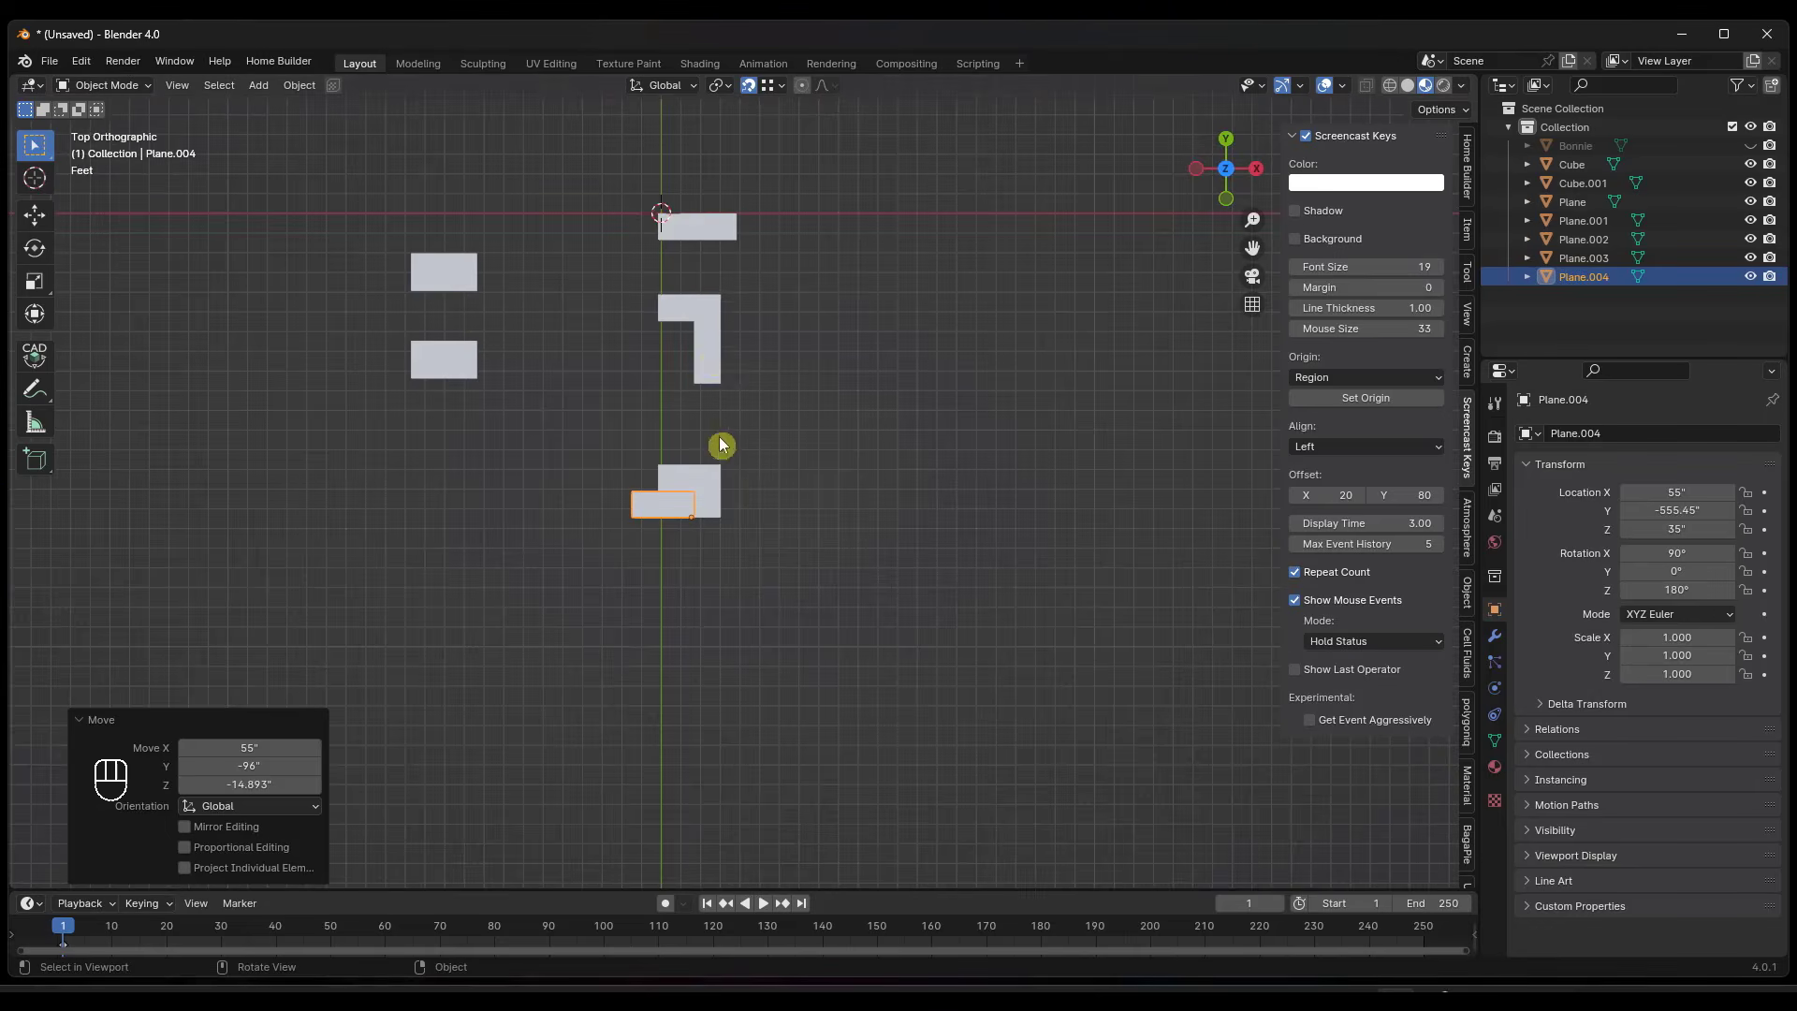
key("shift+a")
mouse_move(711, 309)
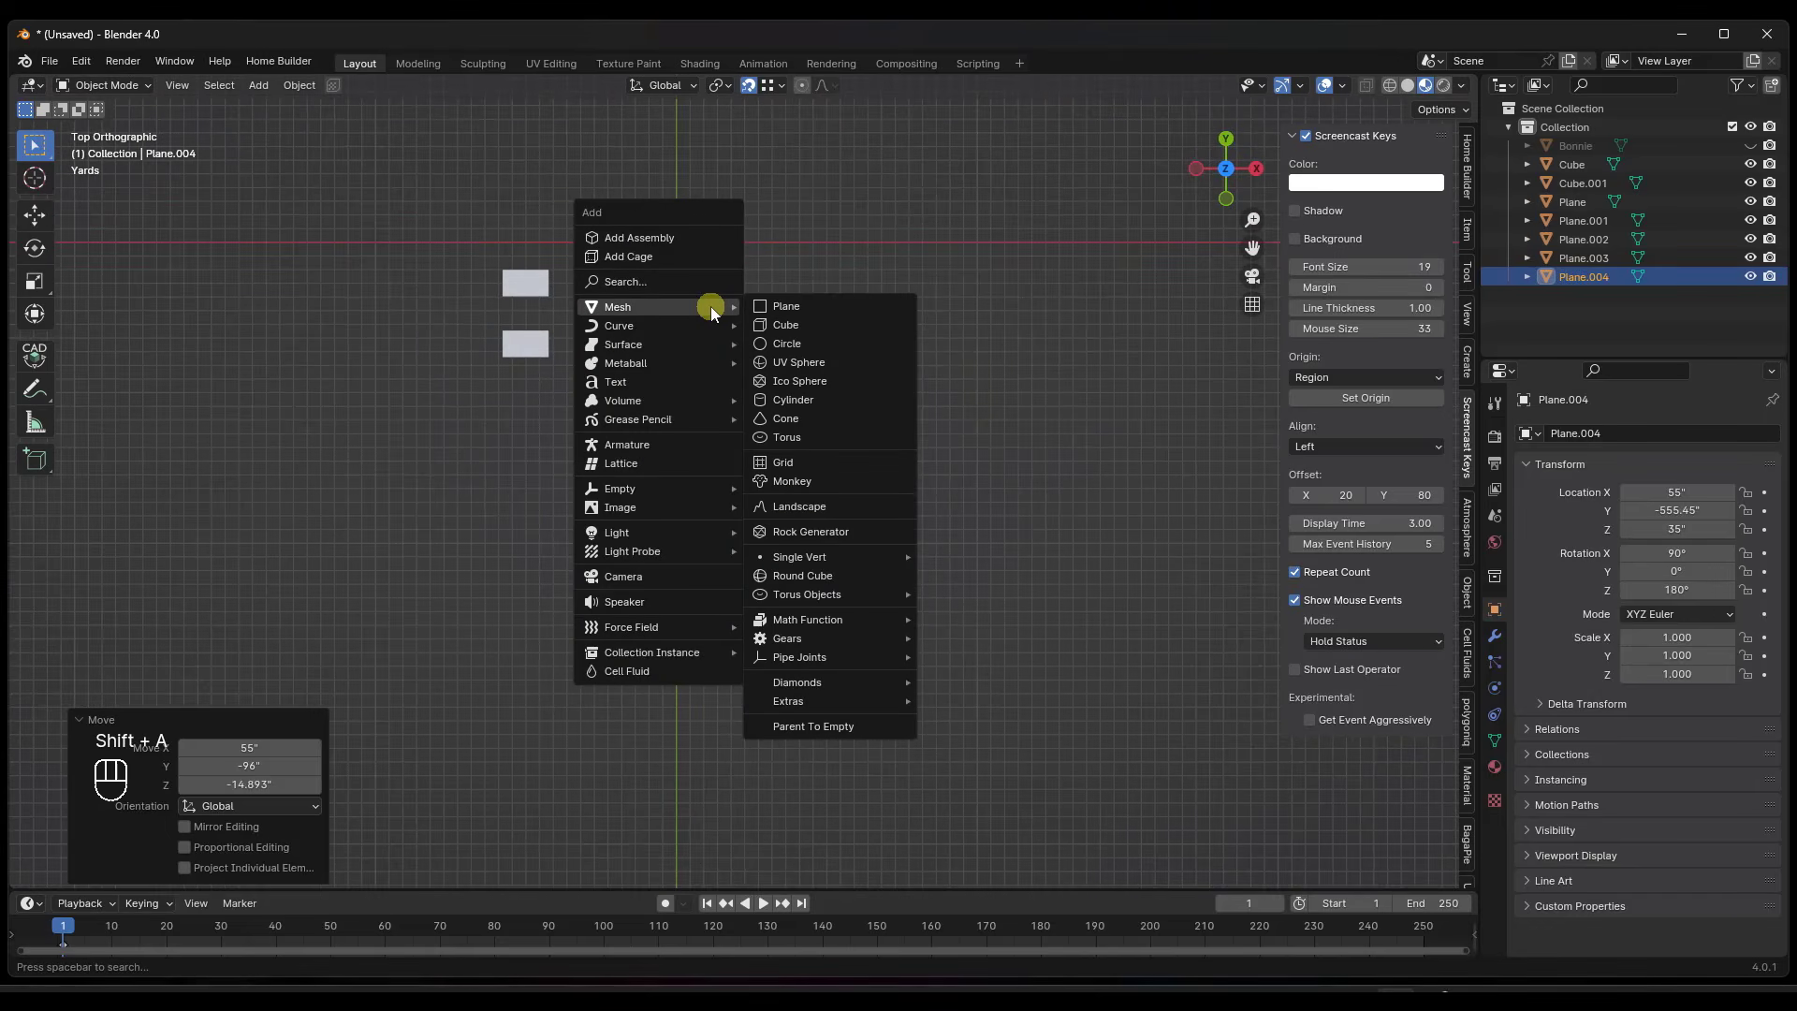
left_click(790, 306)
Move the new plane about 648 inches along negative Y, clear of the existing staircases.
key("g")
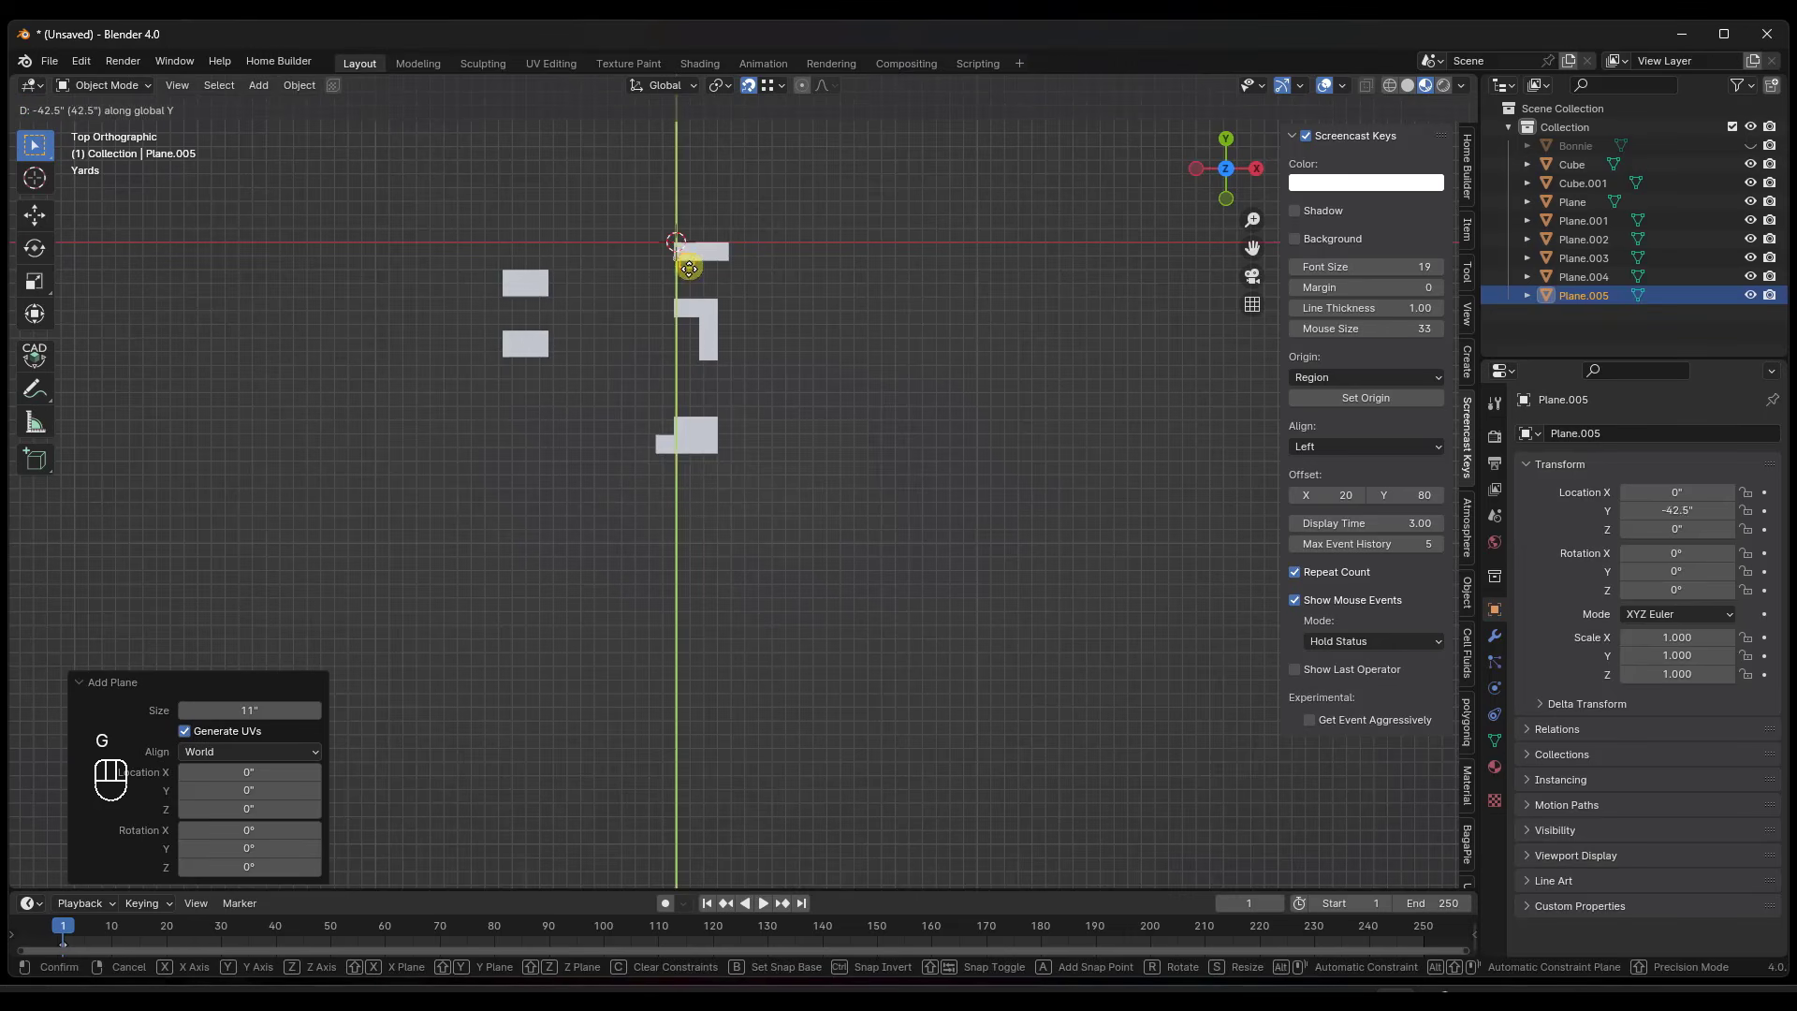
key("x")
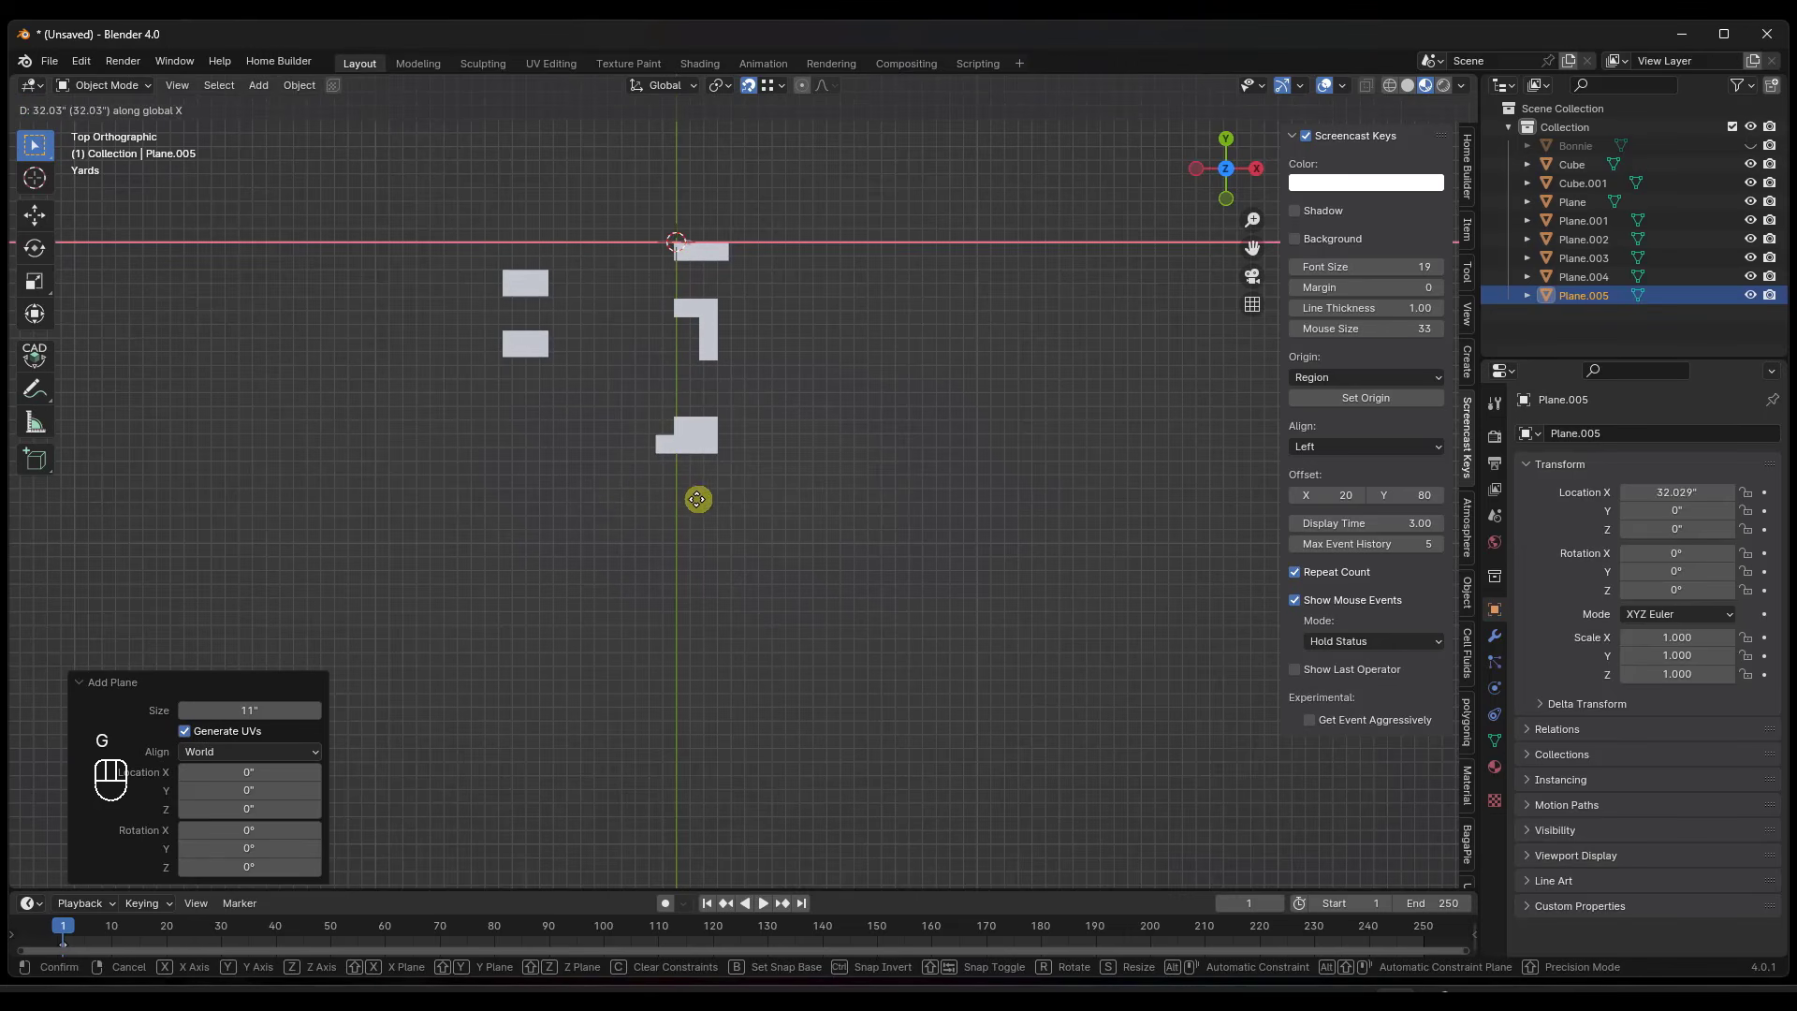
key("y")
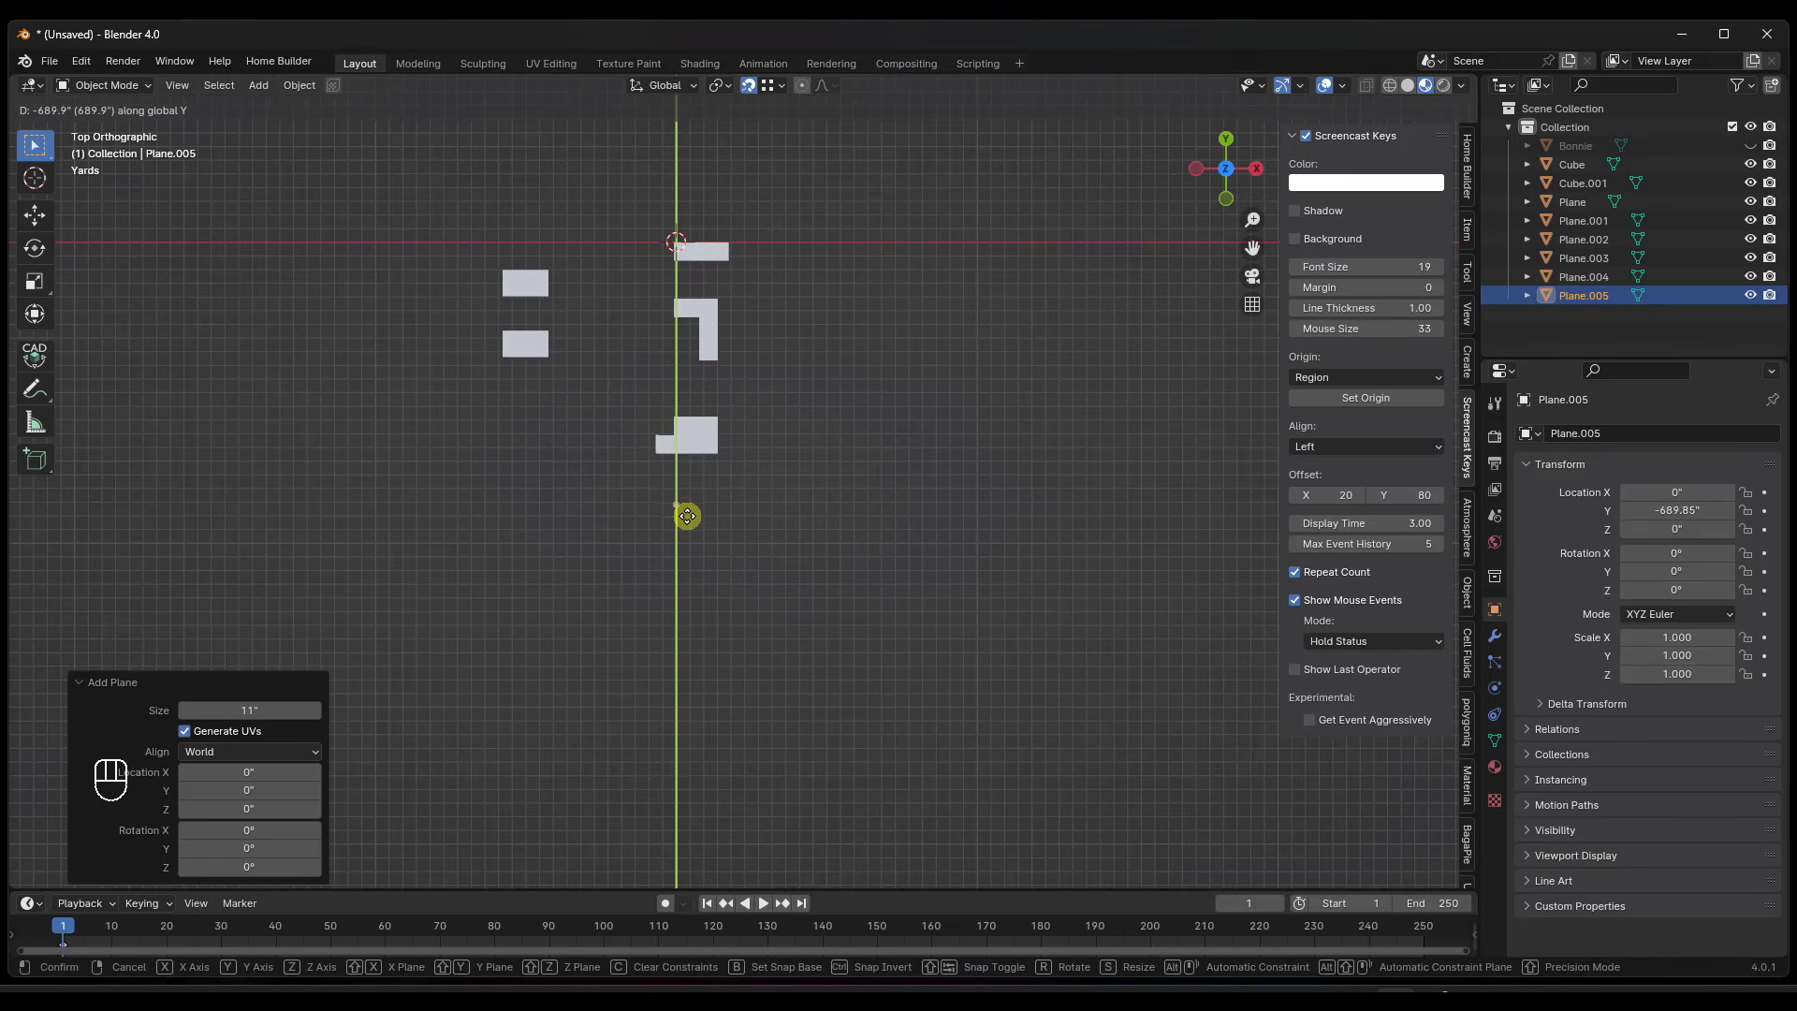
left_click(678, 501)
scroll(664, 468, "up", 10)
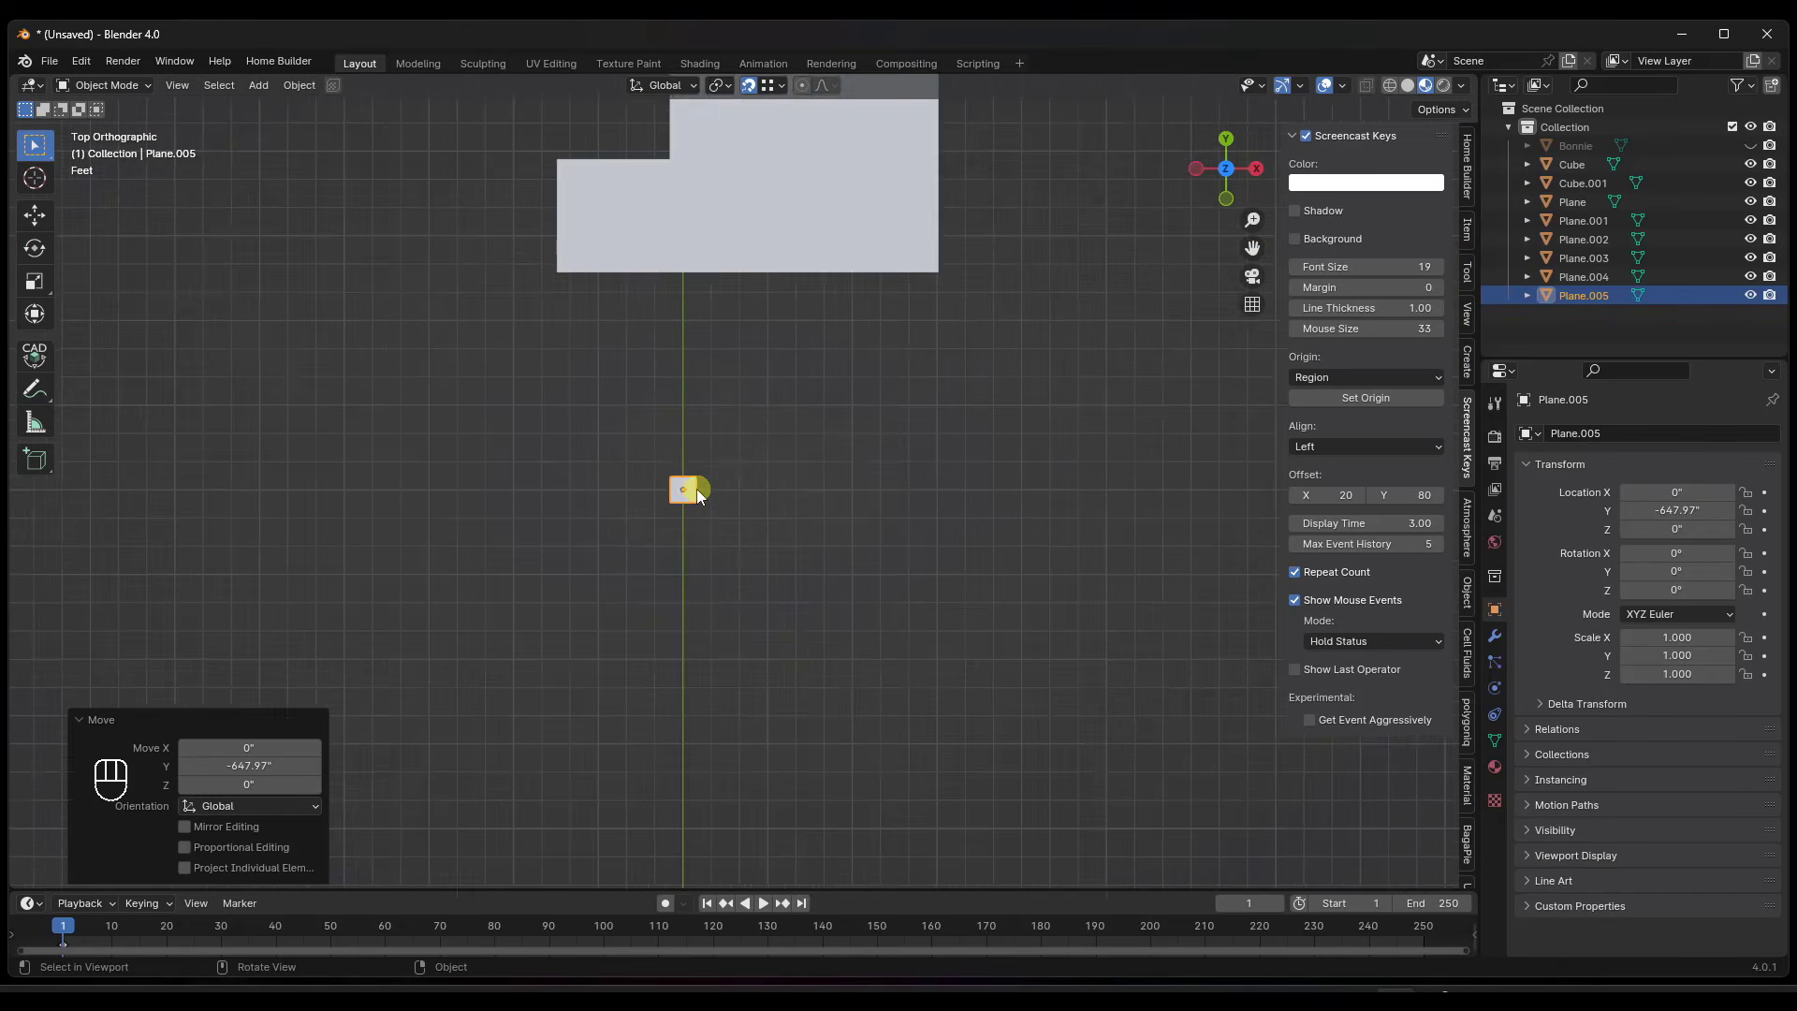
scroll(666, 486, "up", 4)
scroll(697, 489, "down", 3)
scroll(702, 494, "up", 2)
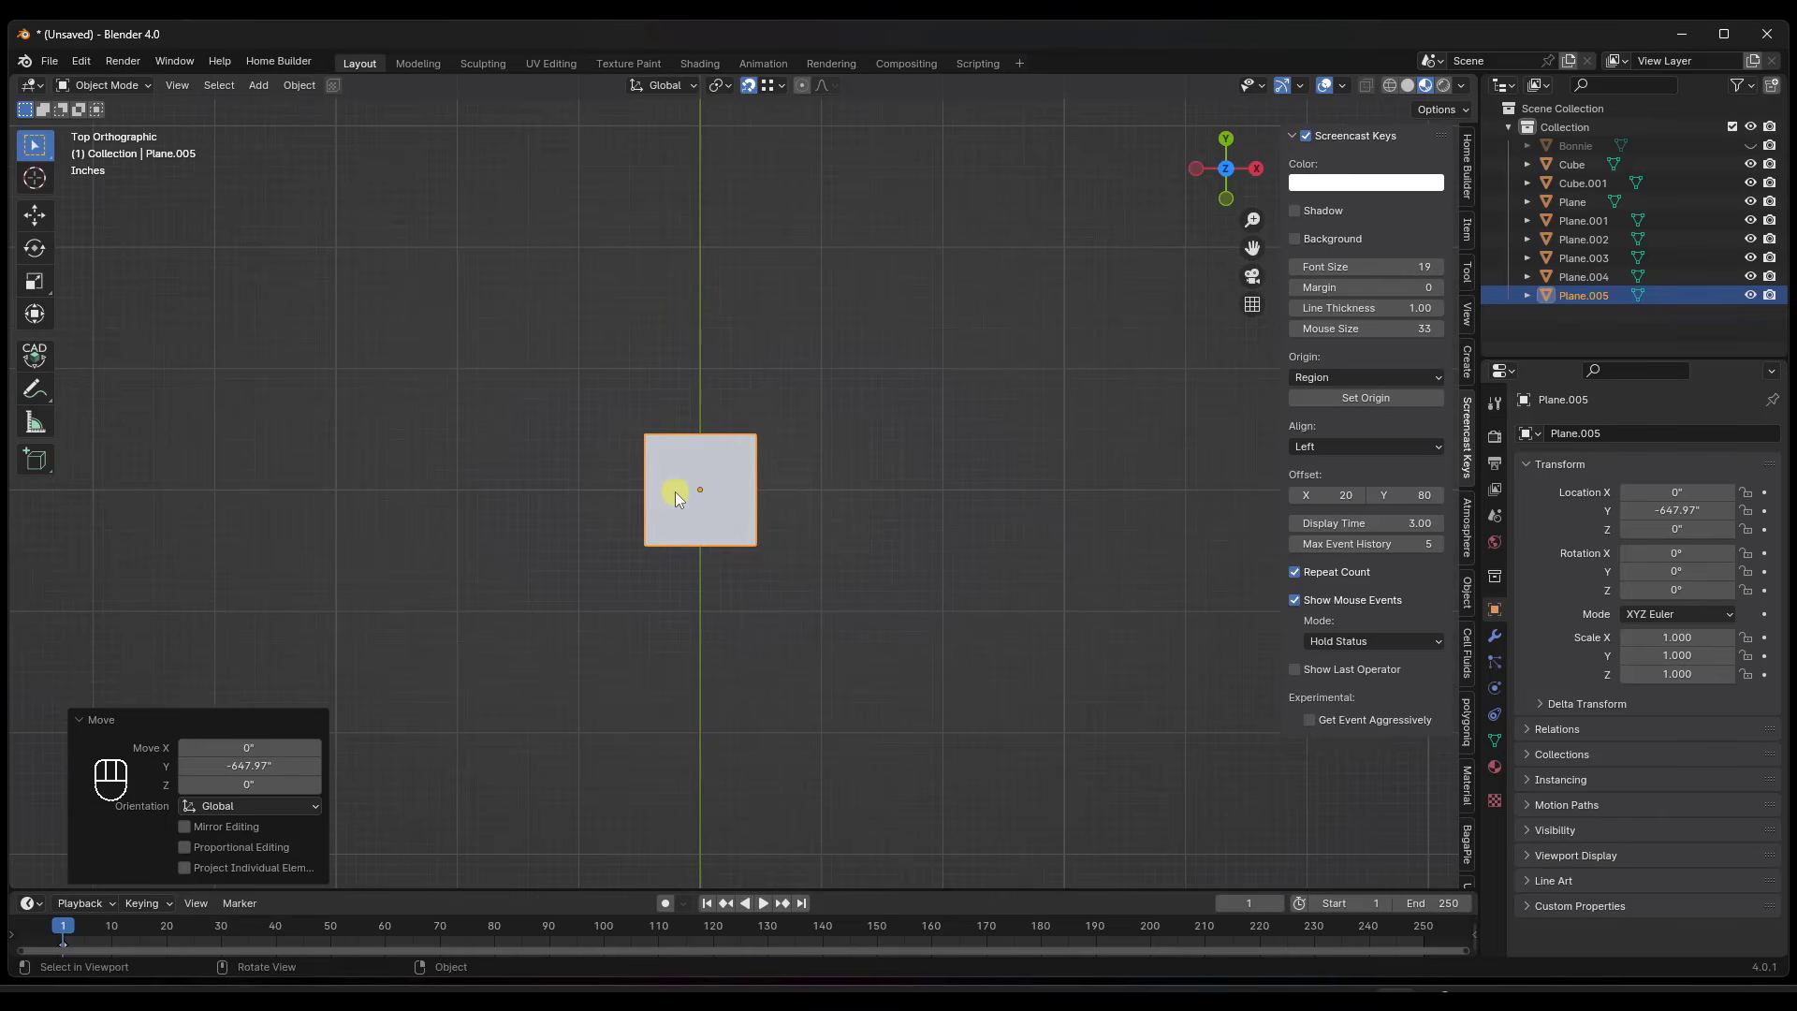
Move the new plane's edge on the negative Y side 36 inches along negative Y to lengthen it into a tread.
middle_click_drag(667, 543, 711, 498)
key("Tab")
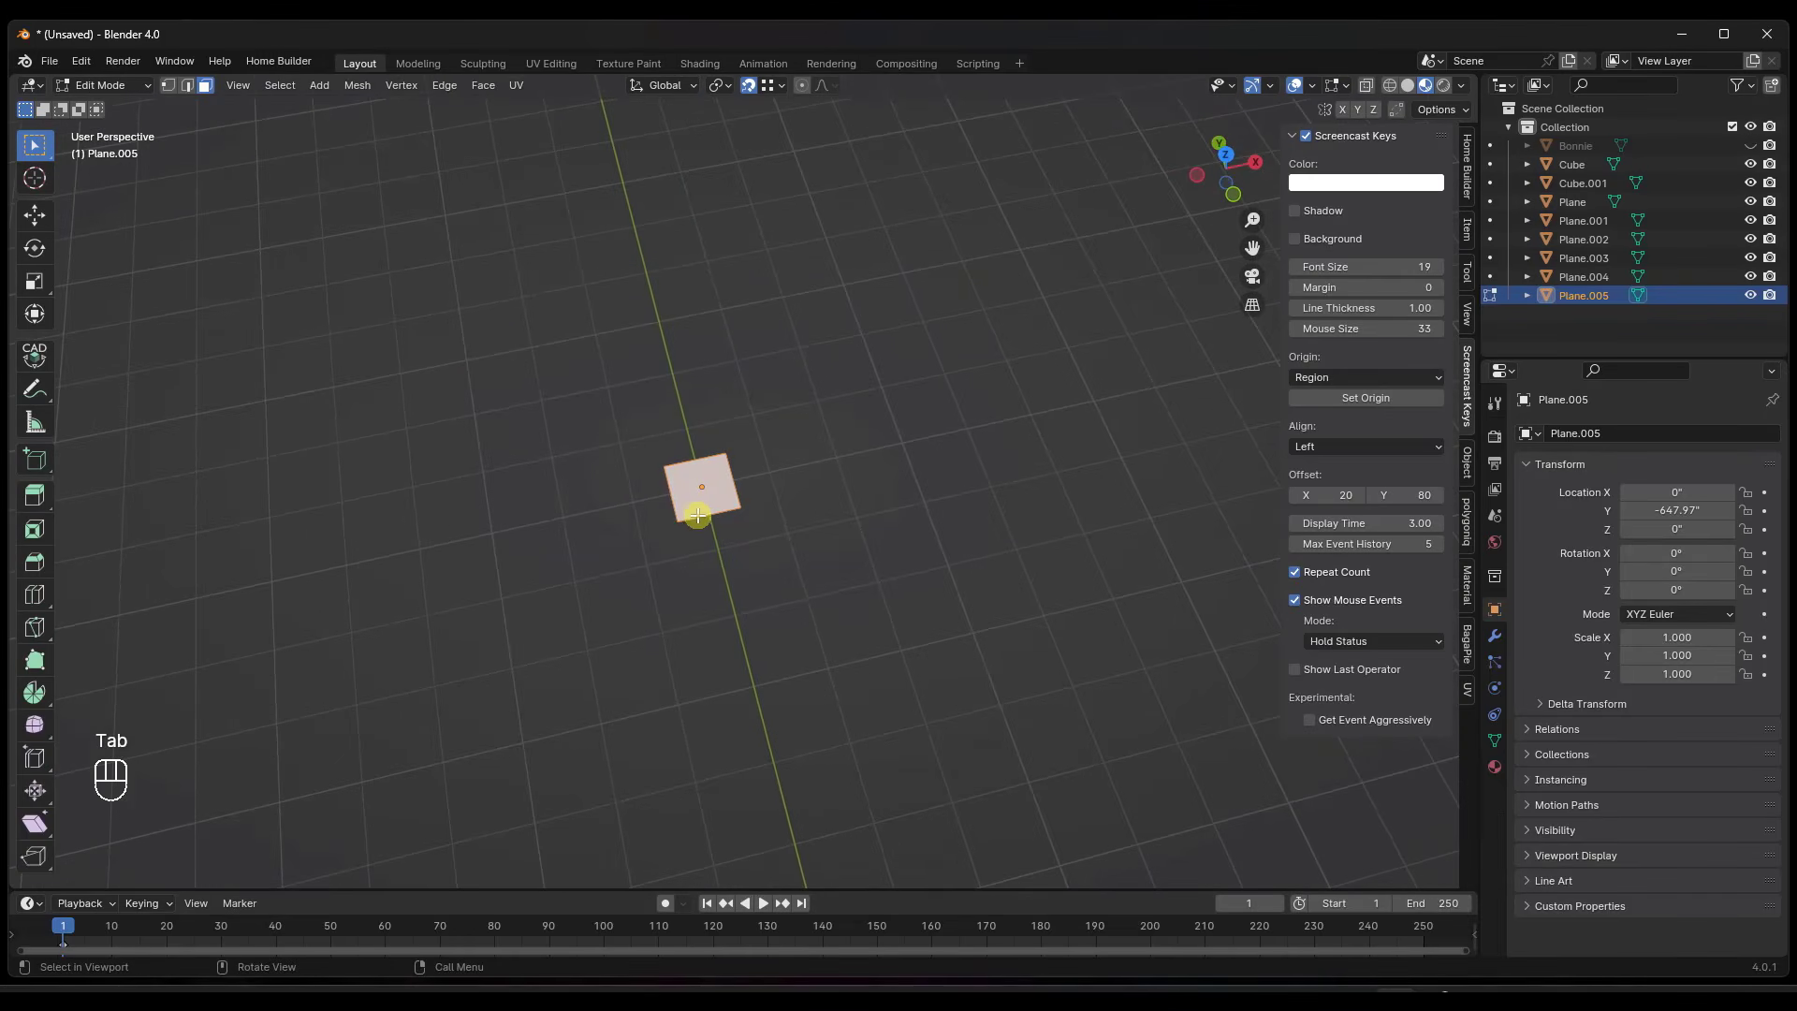
key("2")
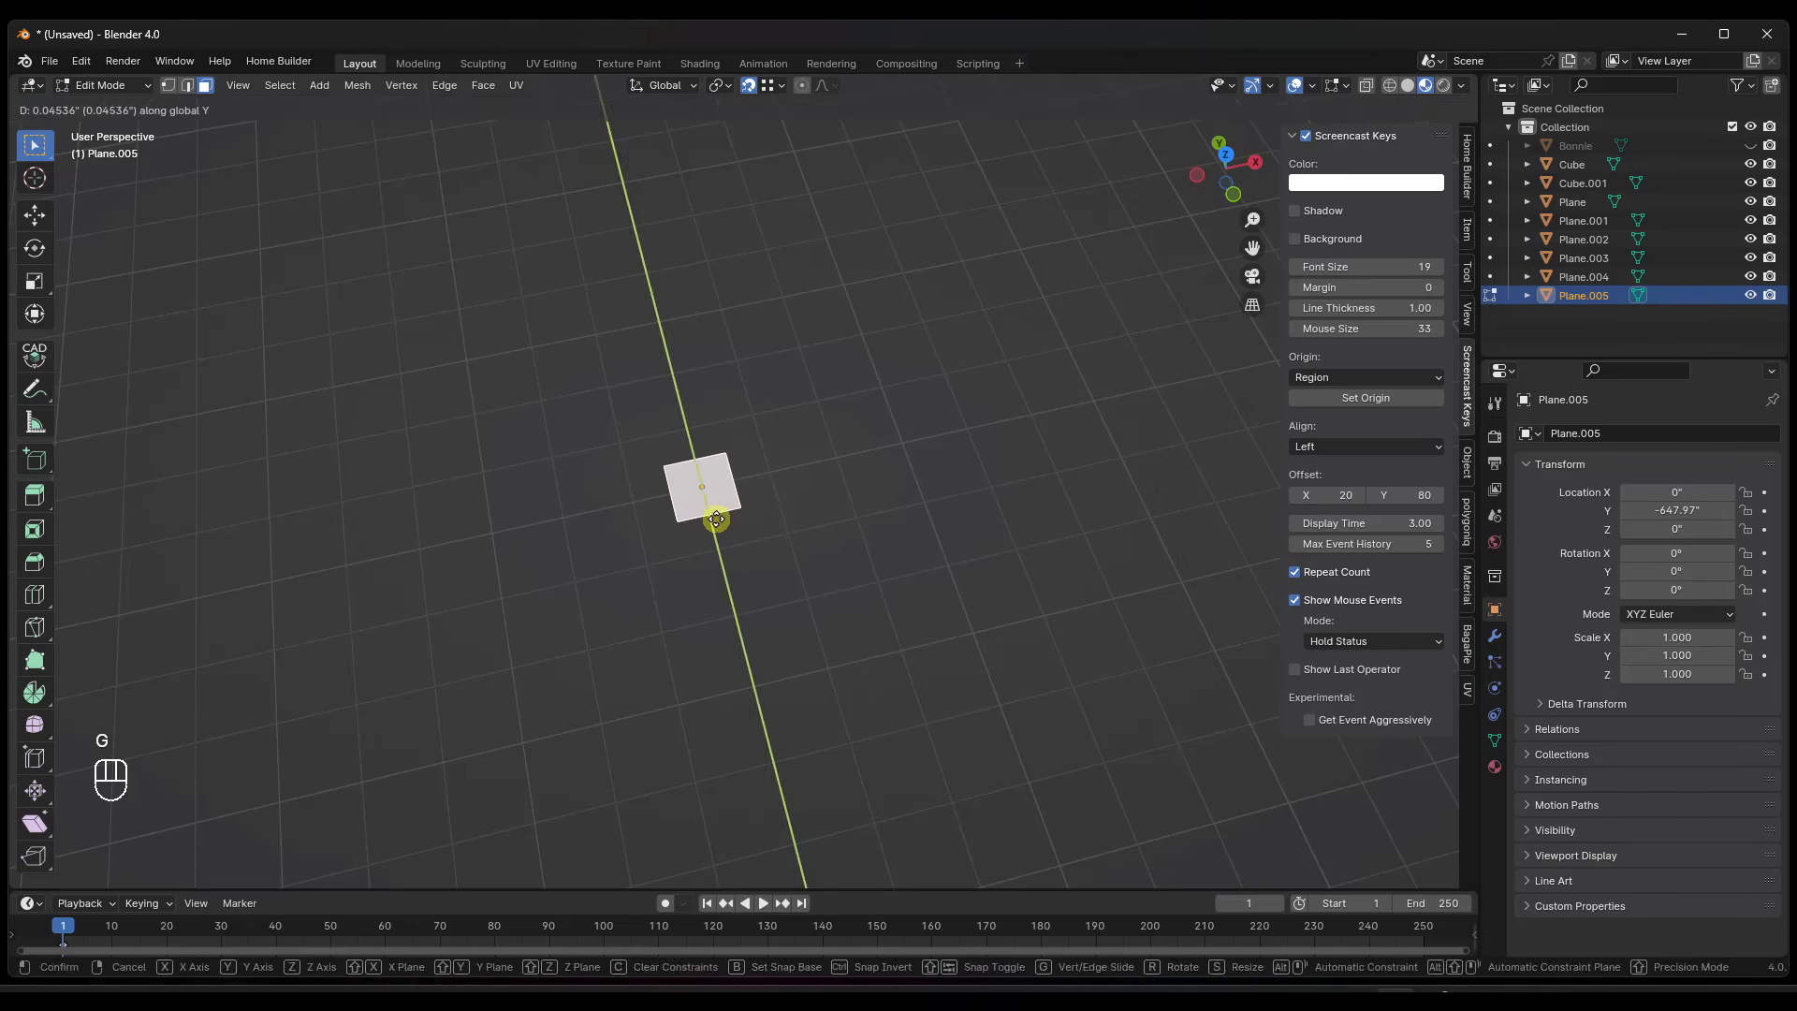
key("g")
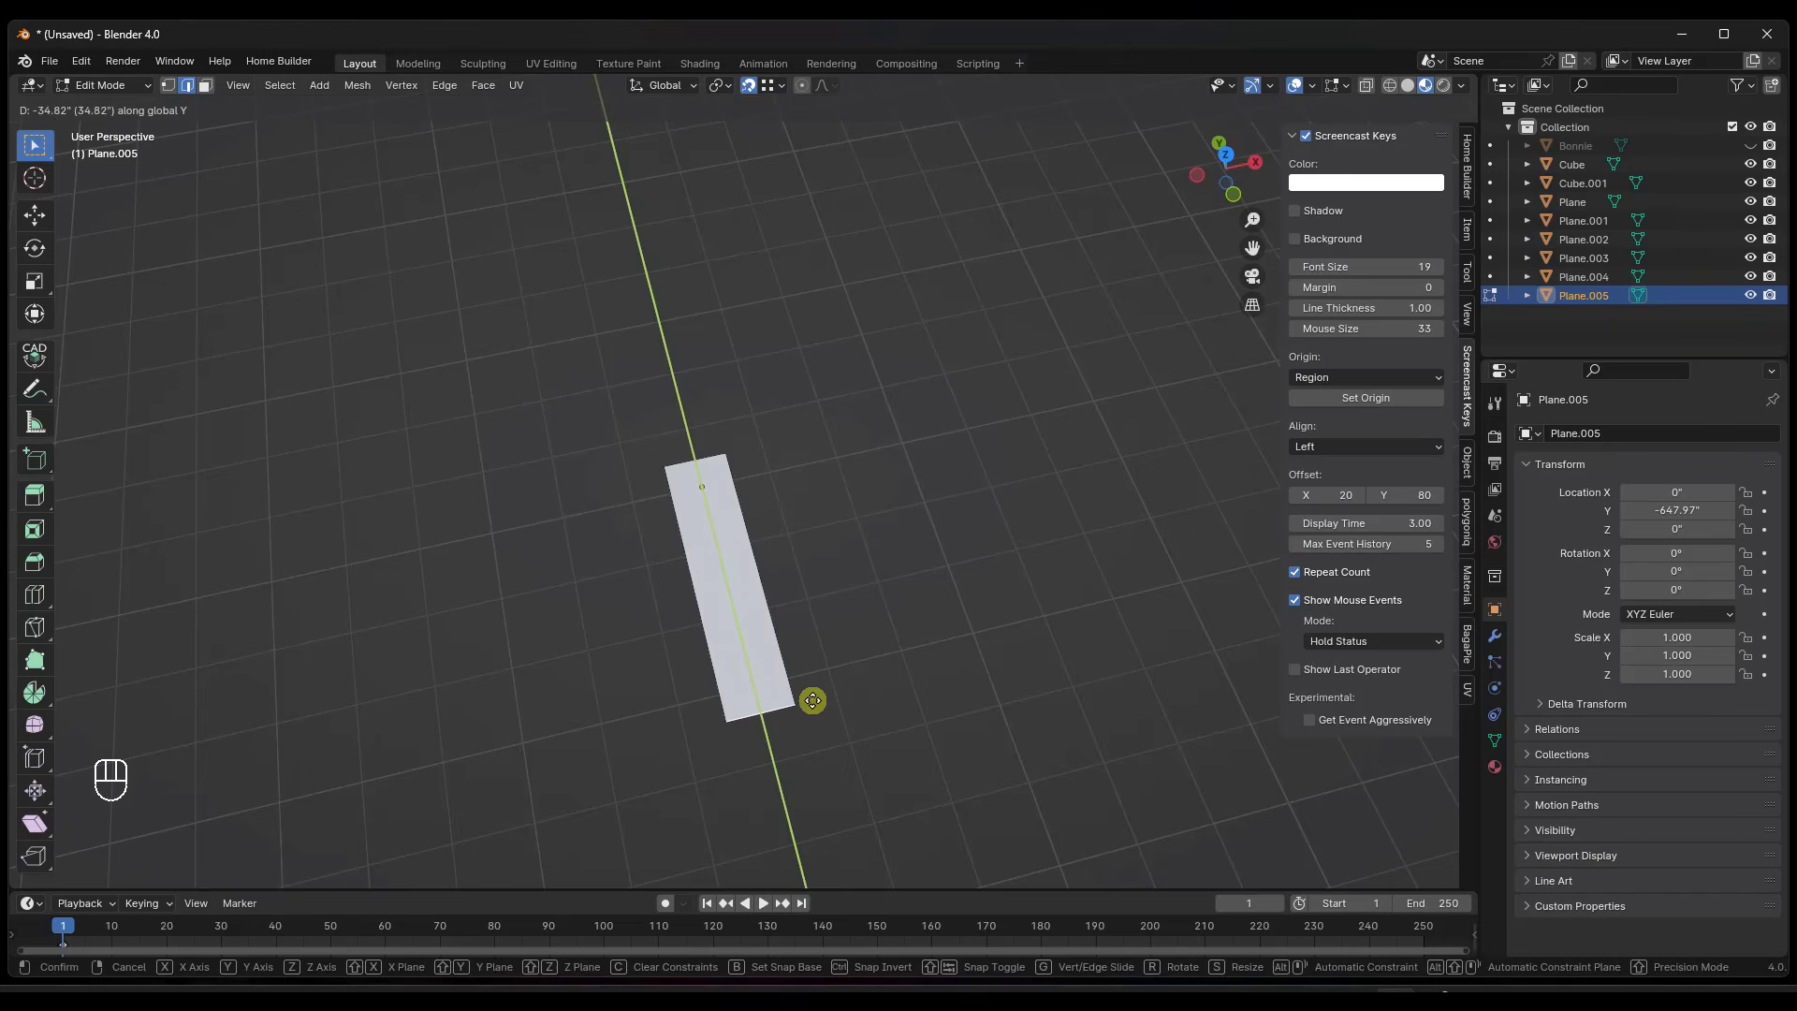
left_click(810, 698)
middle_click_drag(810, 698, 856, 627)
scroll(820, 684, "up", 2)
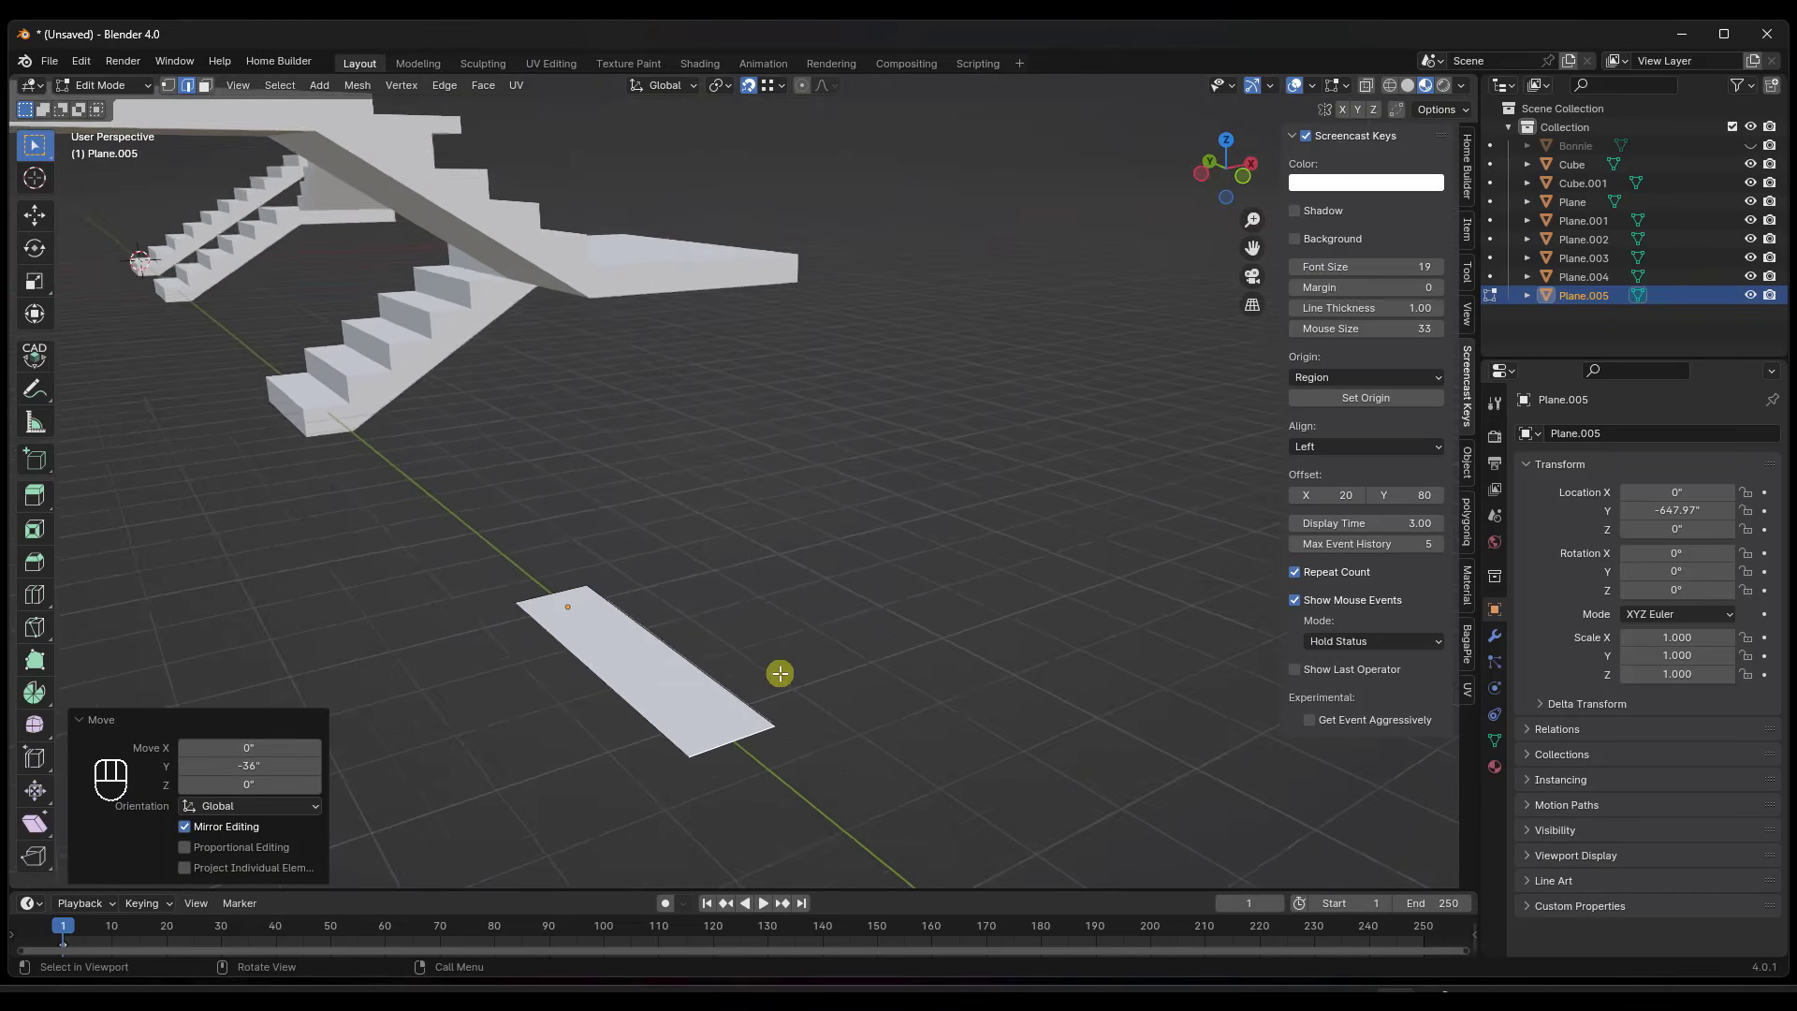
middle_click_drag(779, 673, 805, 670)
scroll(753, 695, "down", 2)
key("Tab")
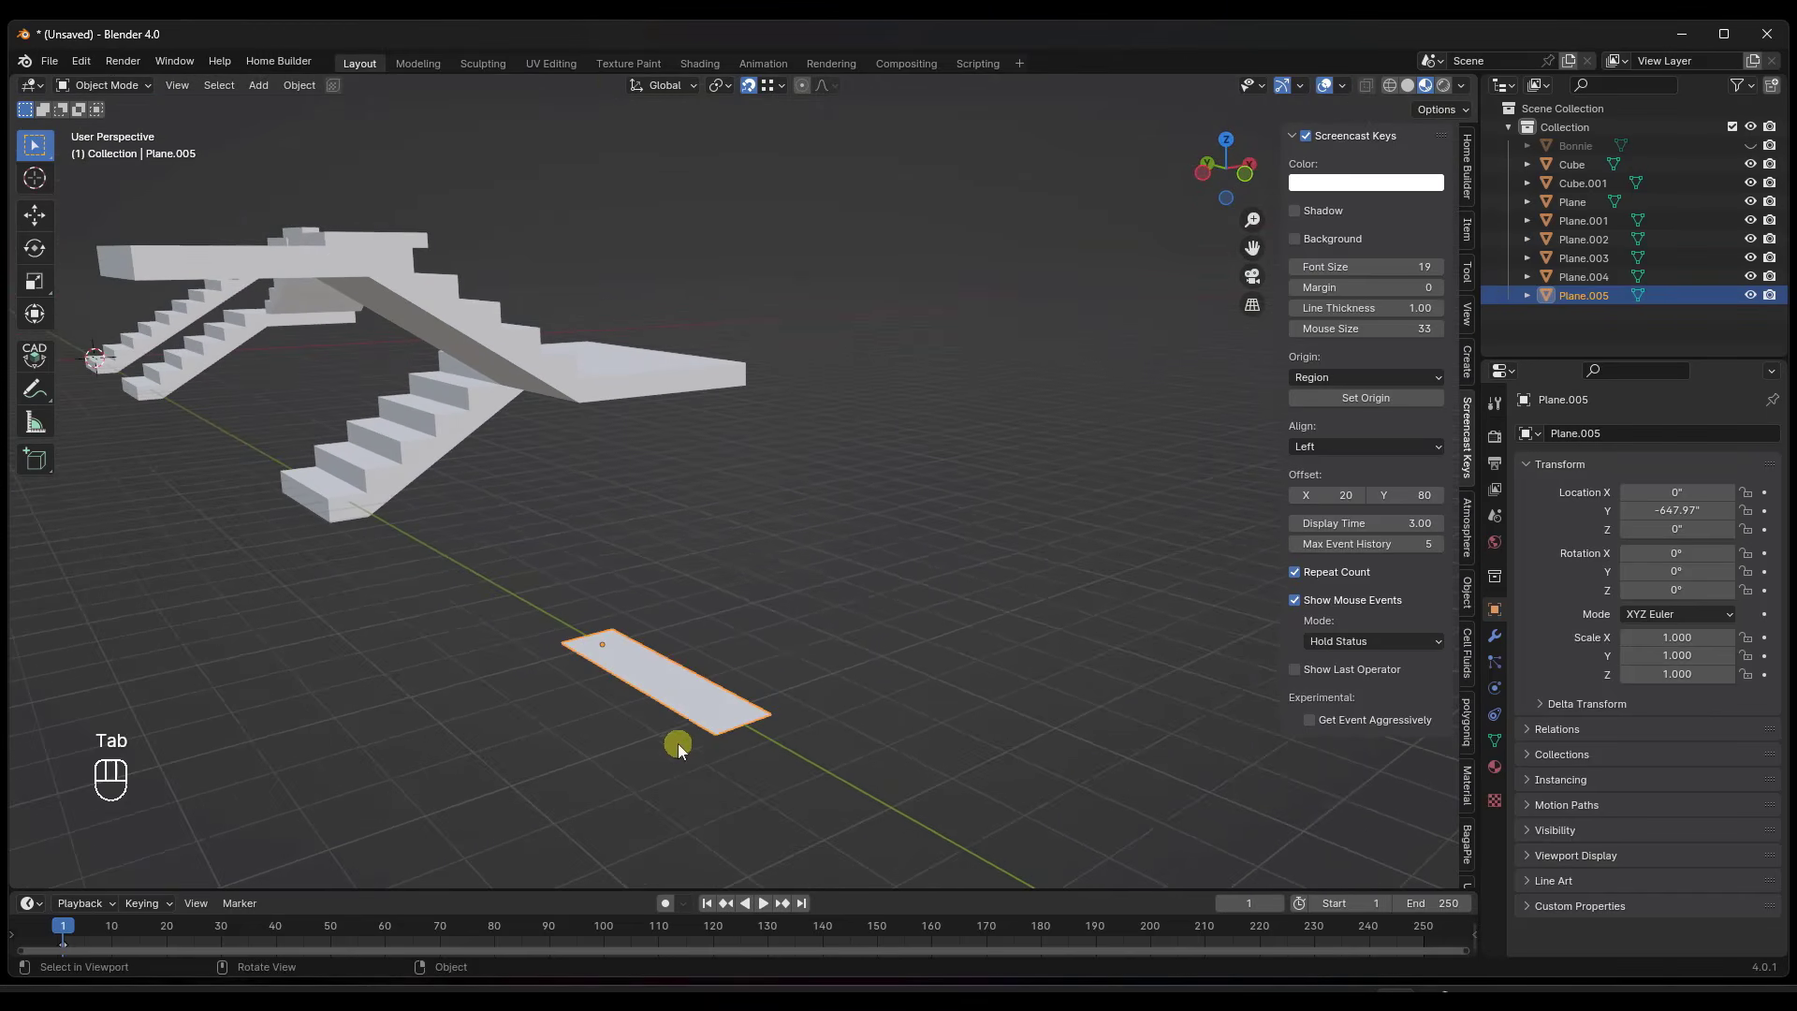
Extrude the tread's face 2 inches upward to give it thickness.
scroll(693, 718, "up", 2)
scroll(713, 692, "down", 1)
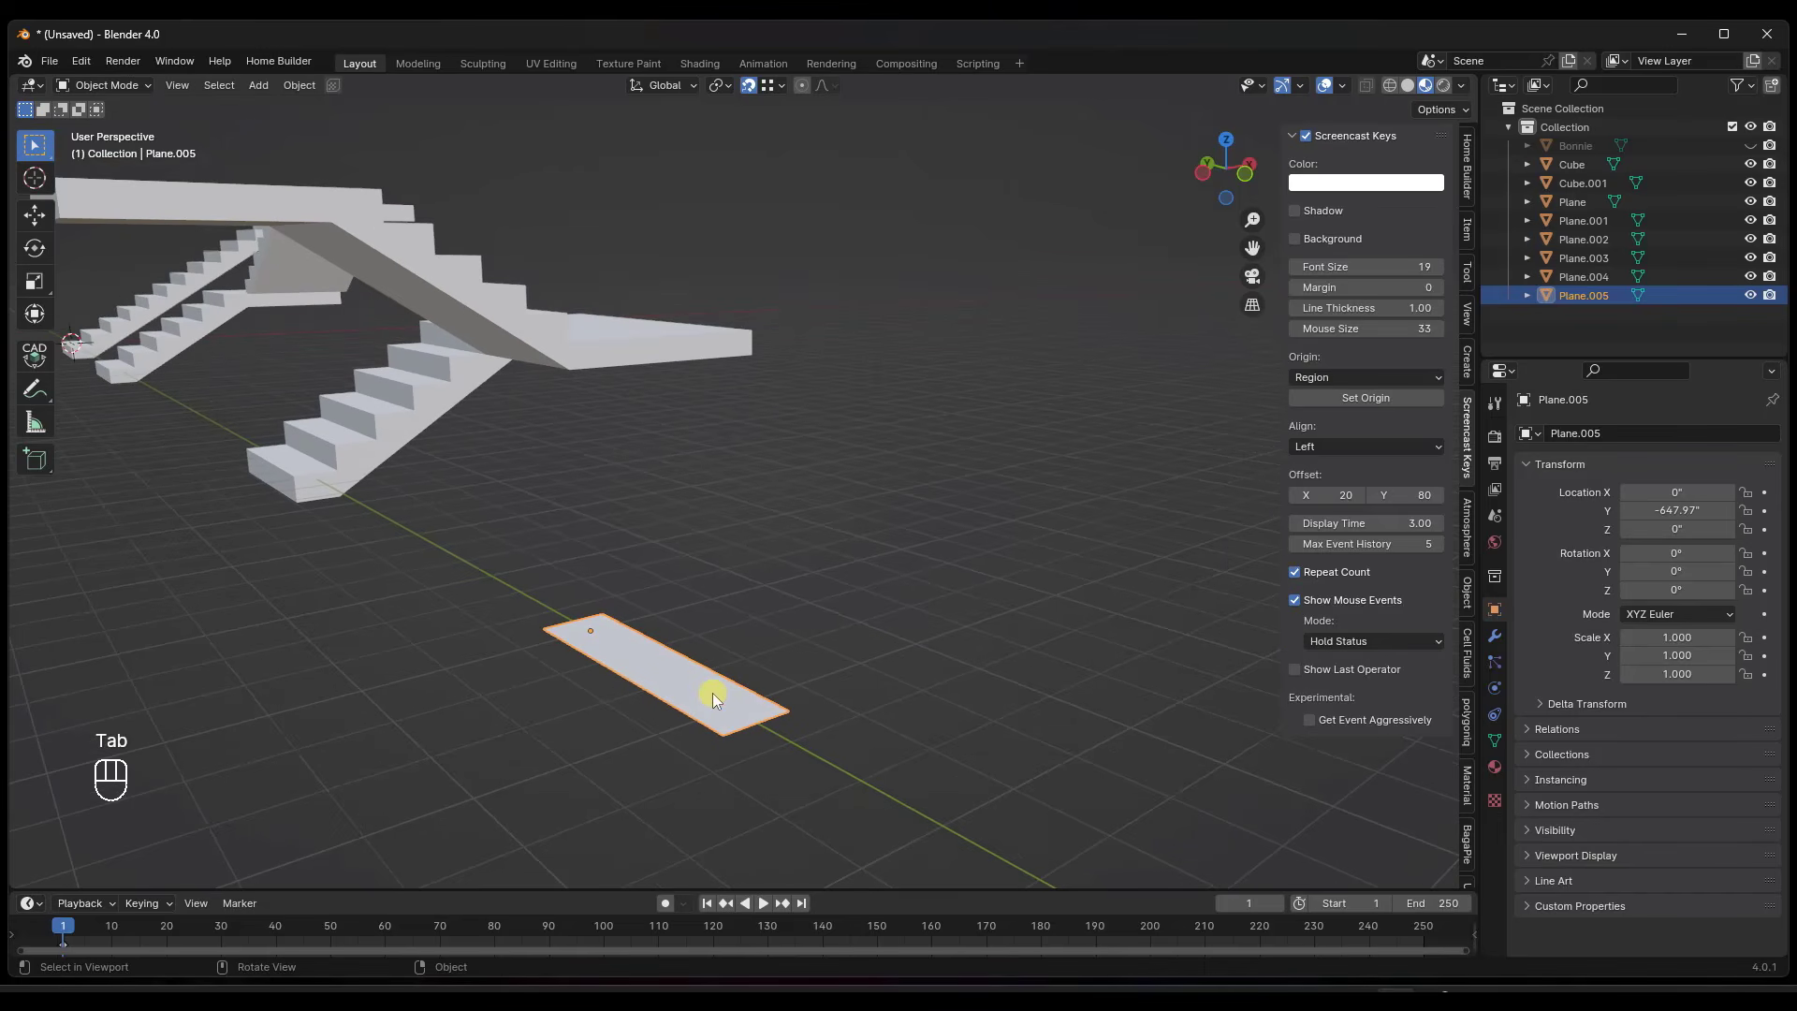
scroll(711, 706, "up", 1)
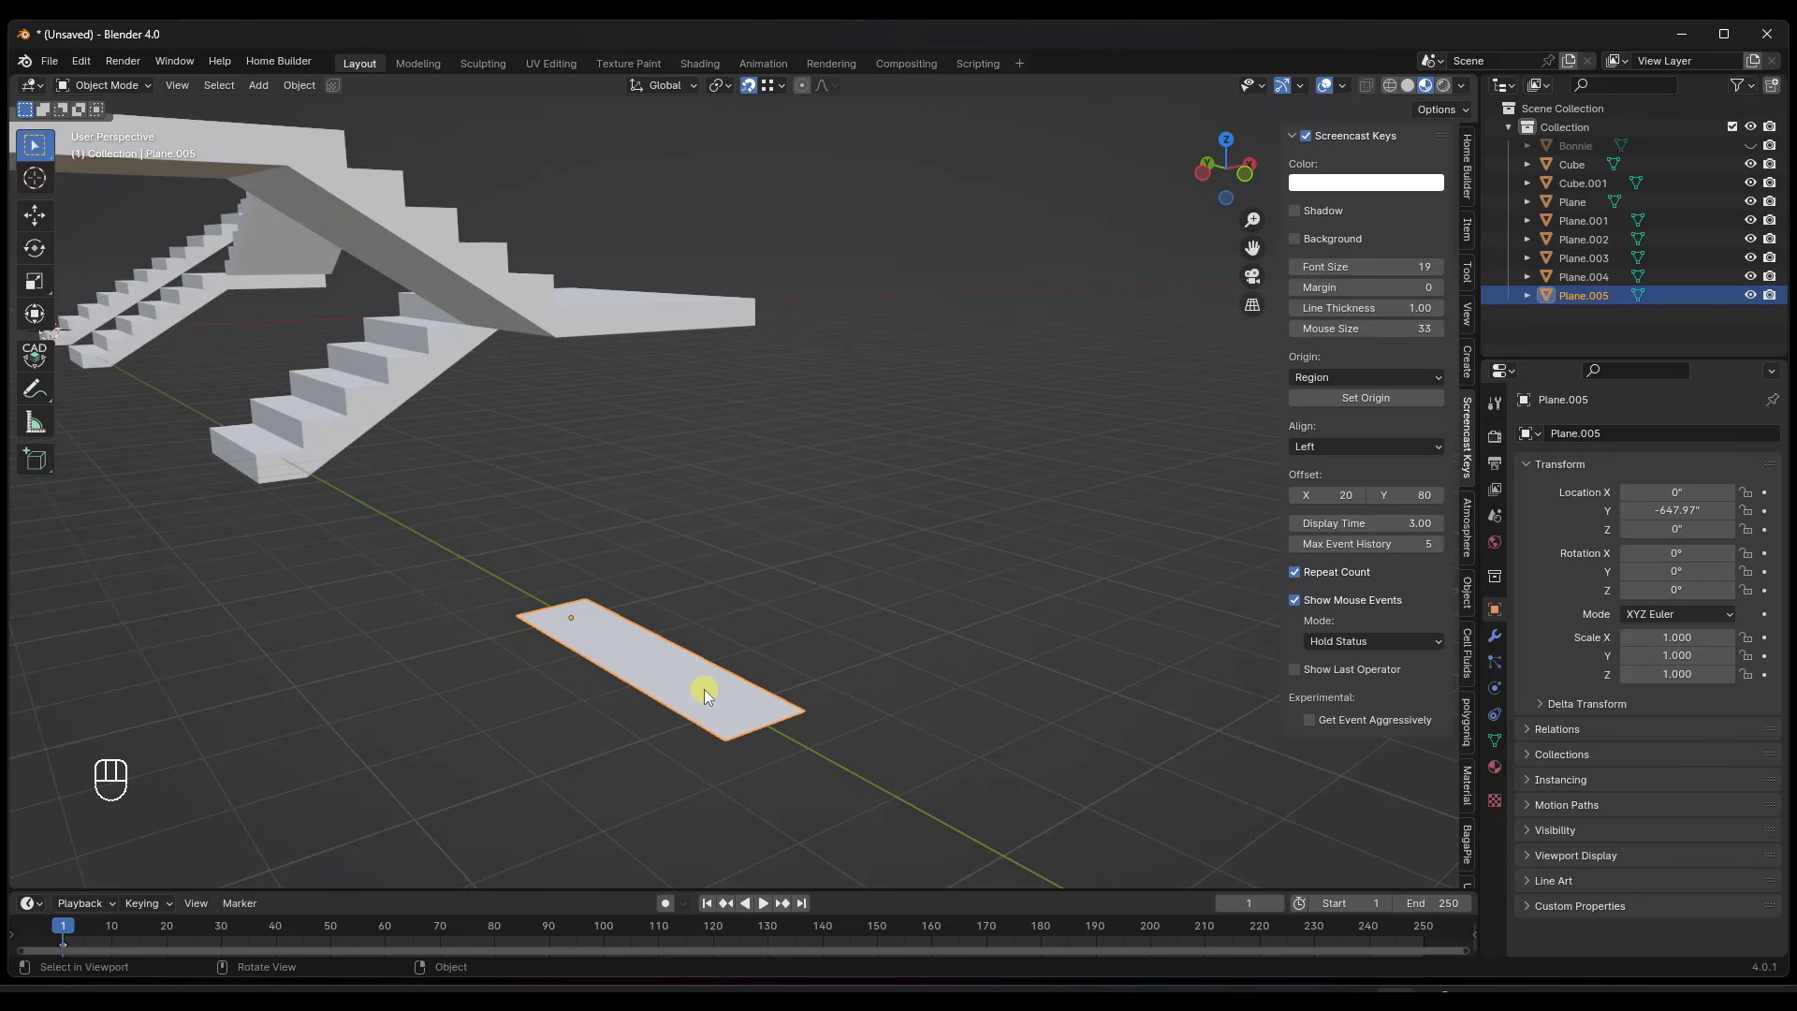
key("Tab")
key("3")
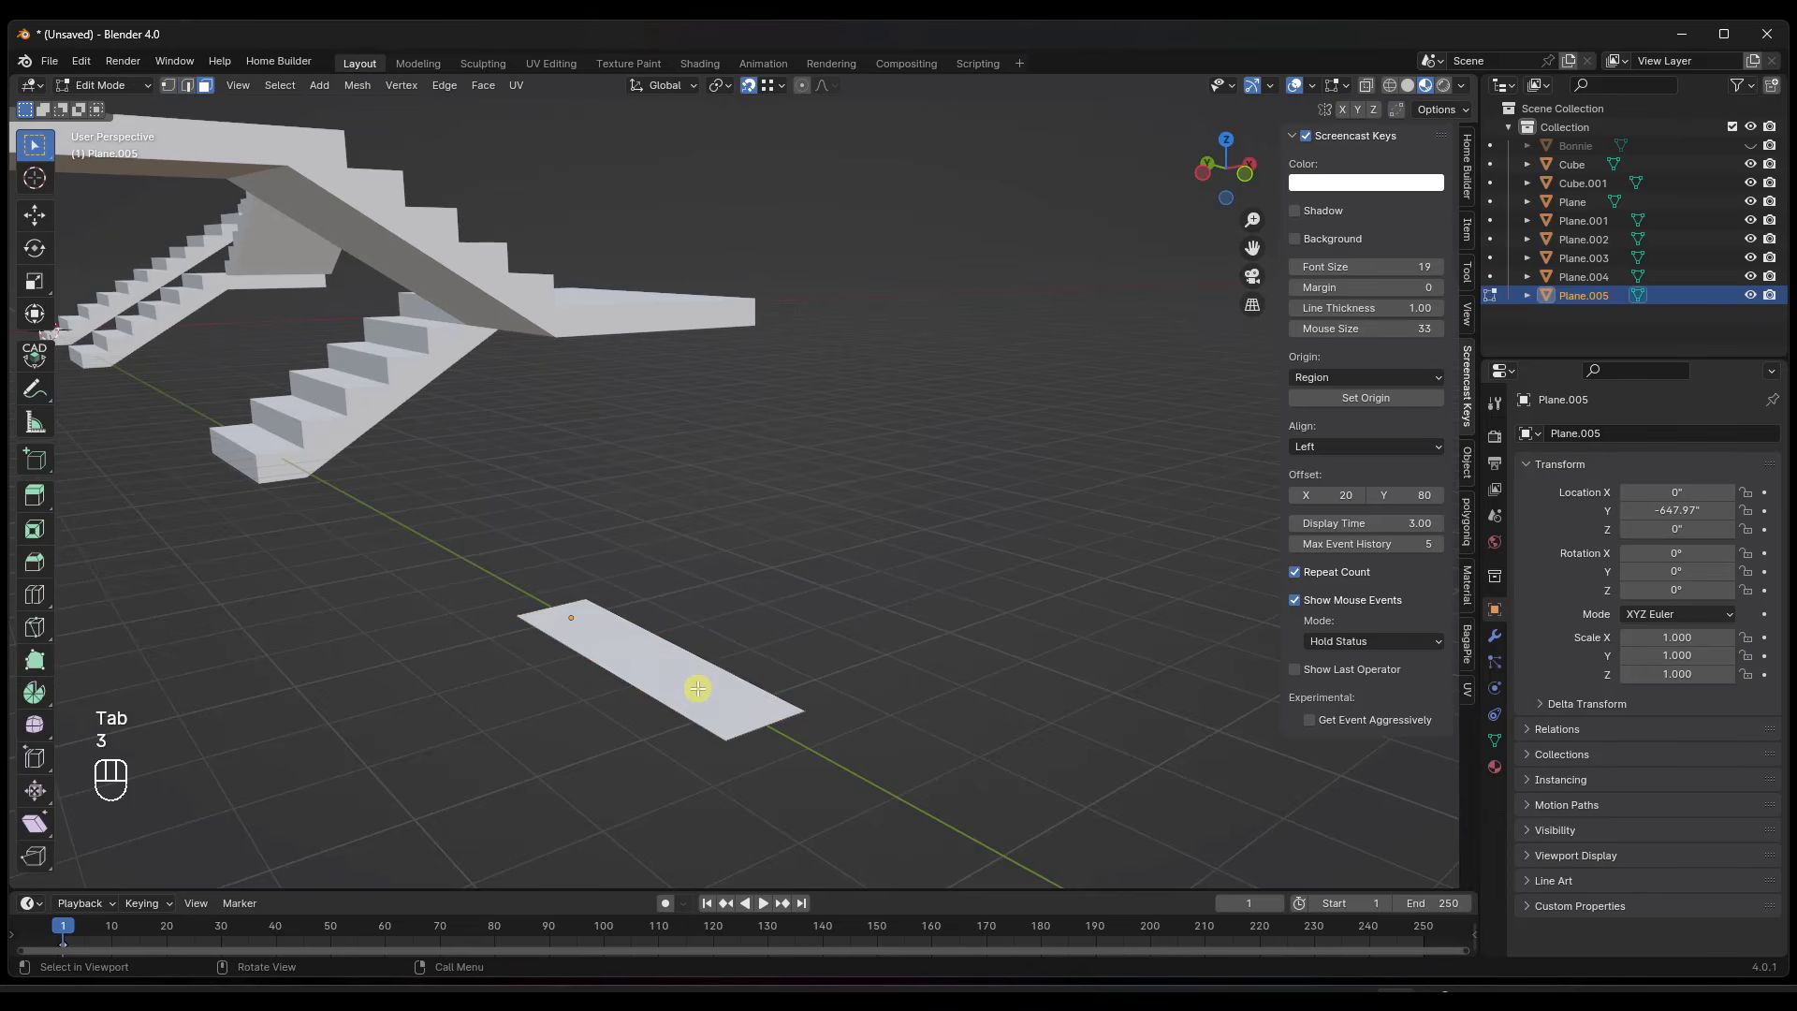
key("e")
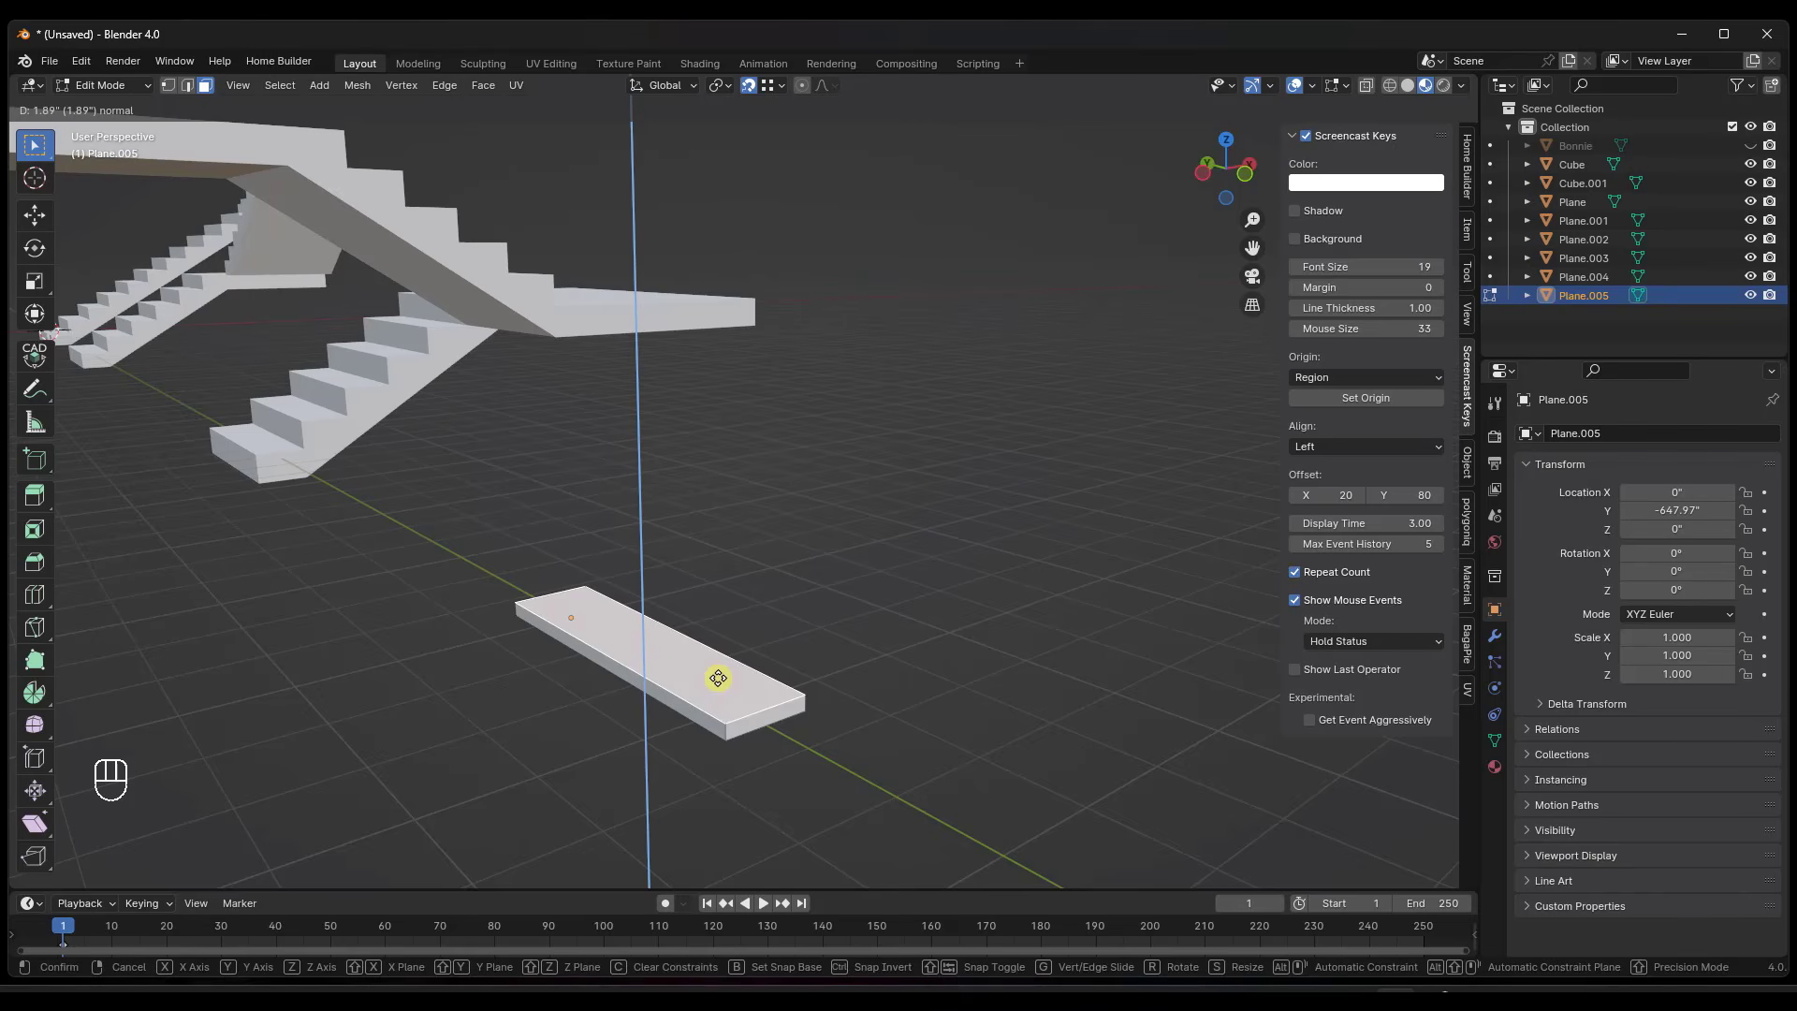
key("2")
key("Return")
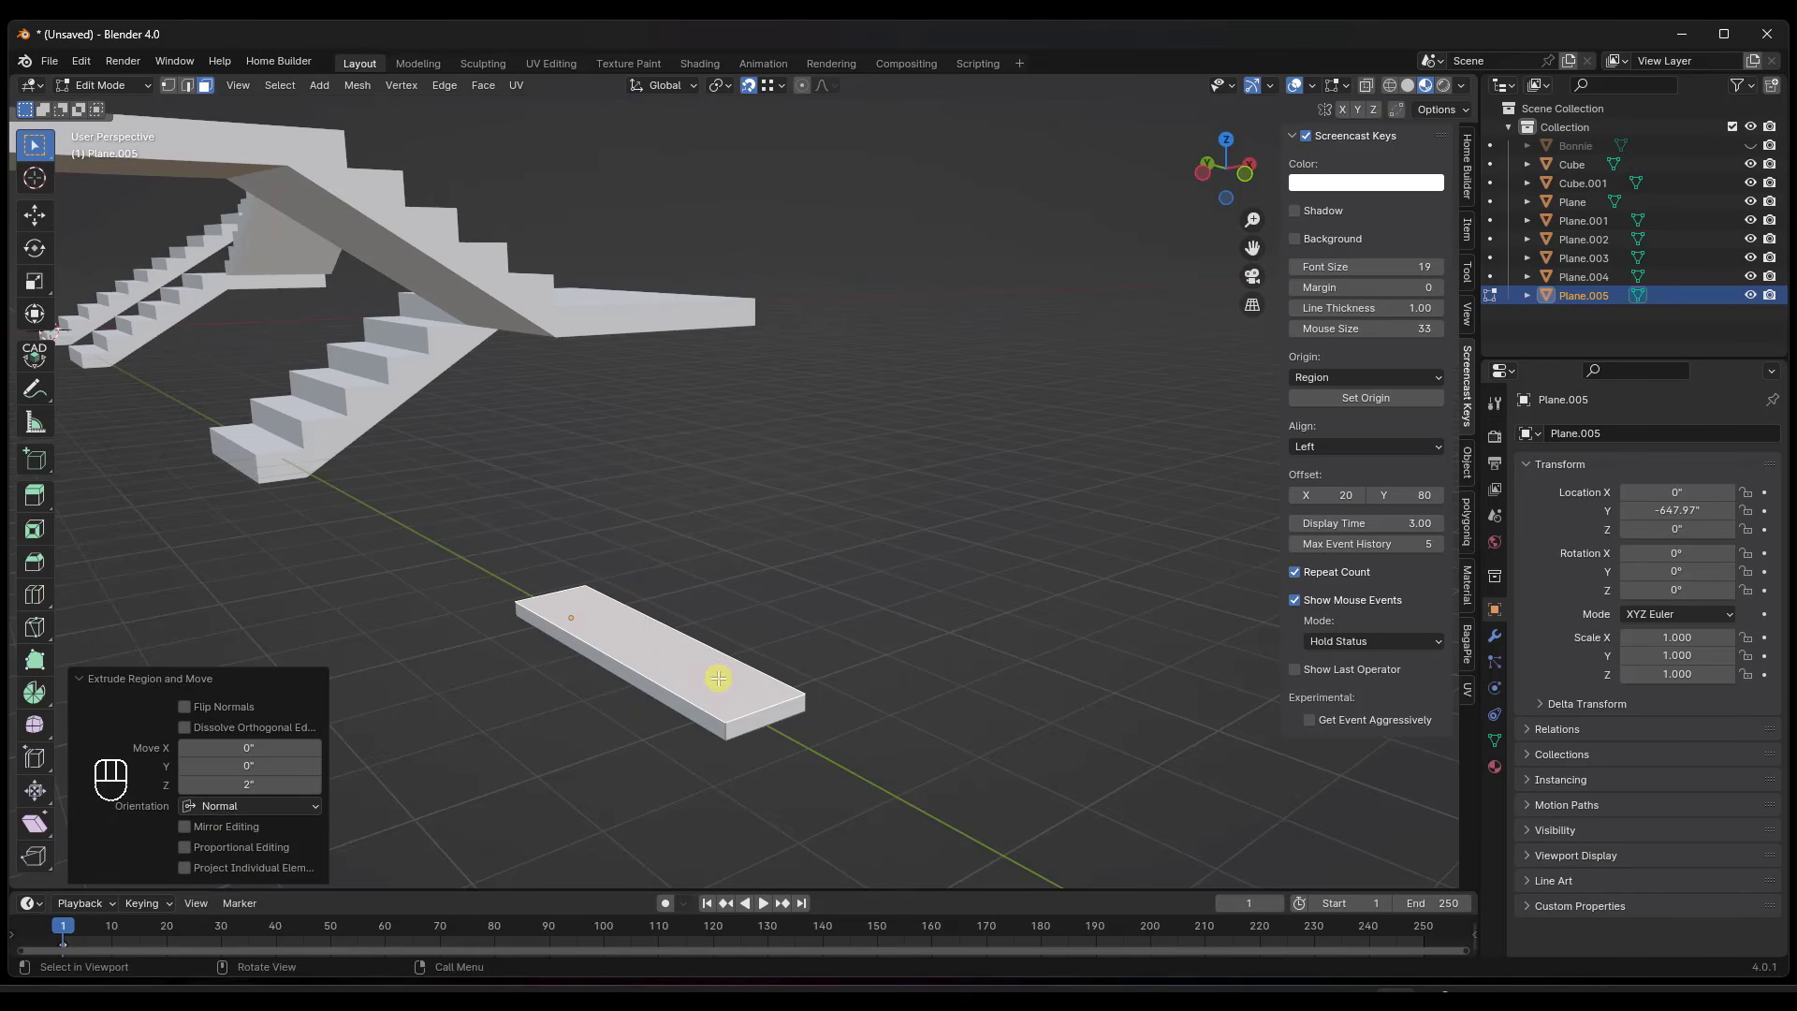
middle_click_drag(727, 674, 748, 655)
key("Tab")
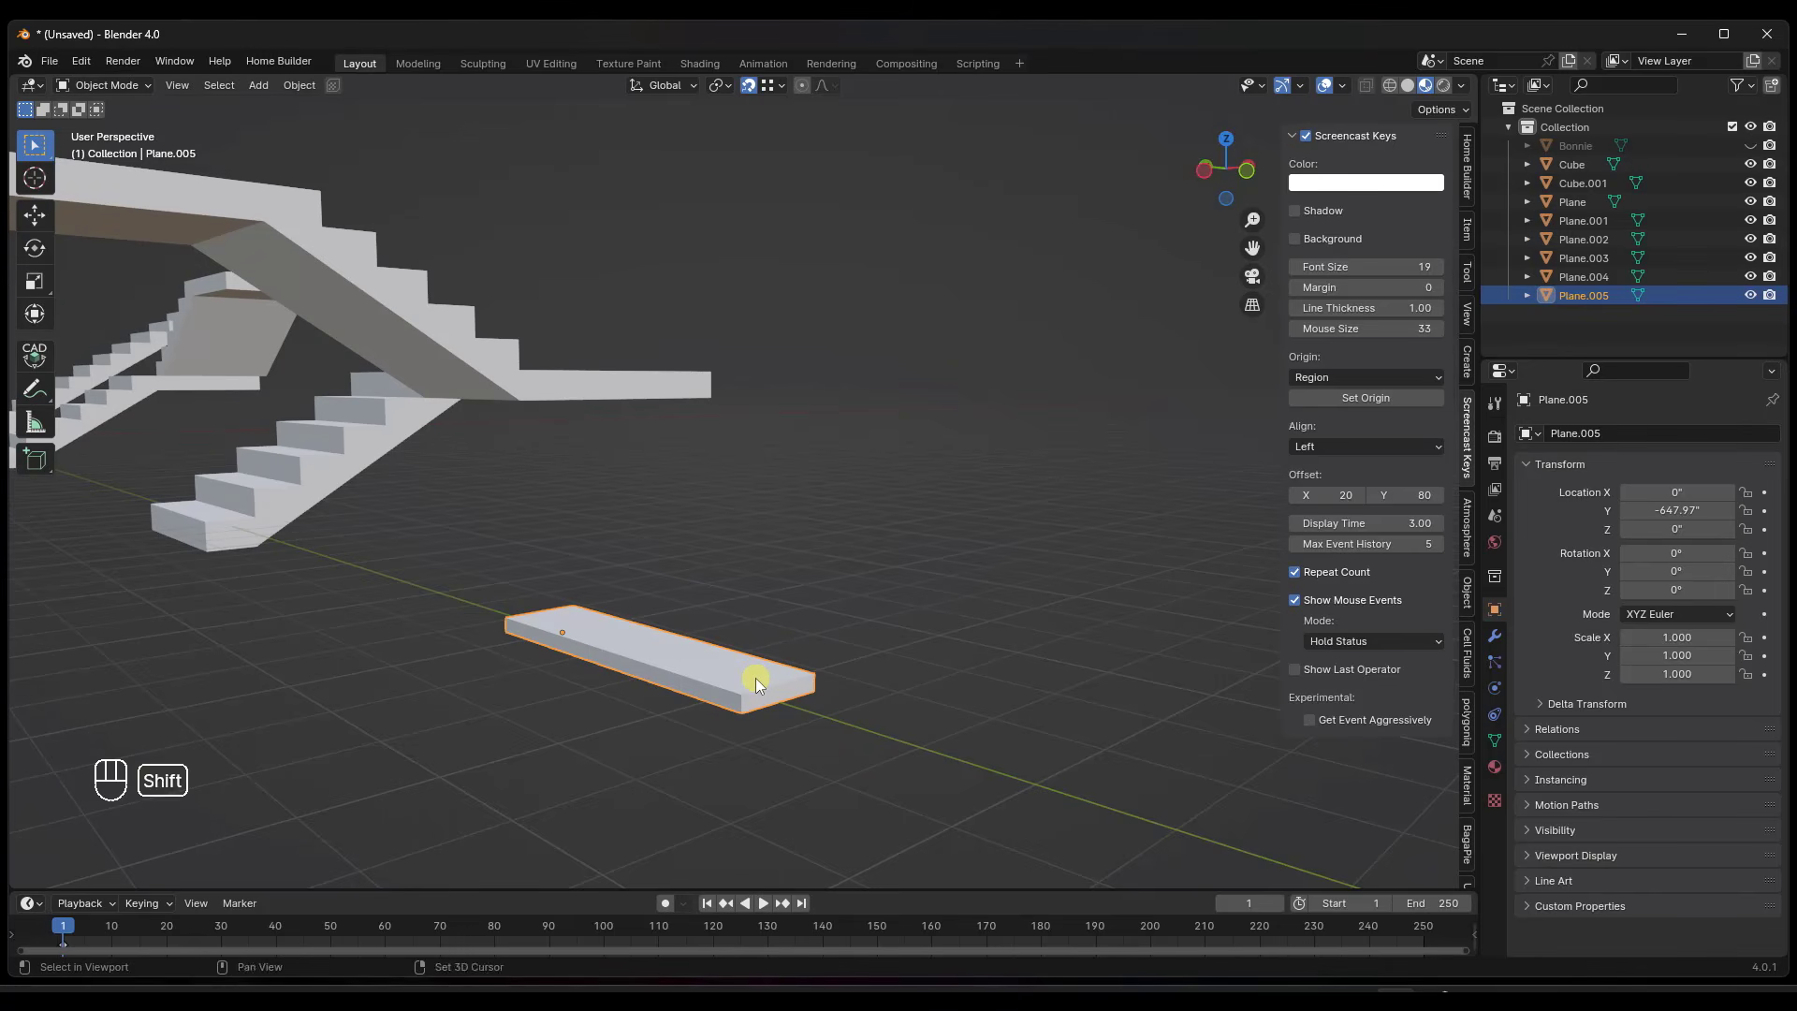
Duplicate the tread 11 inches along X and raise the copy about 7 inches along Z.
key("shift+d")
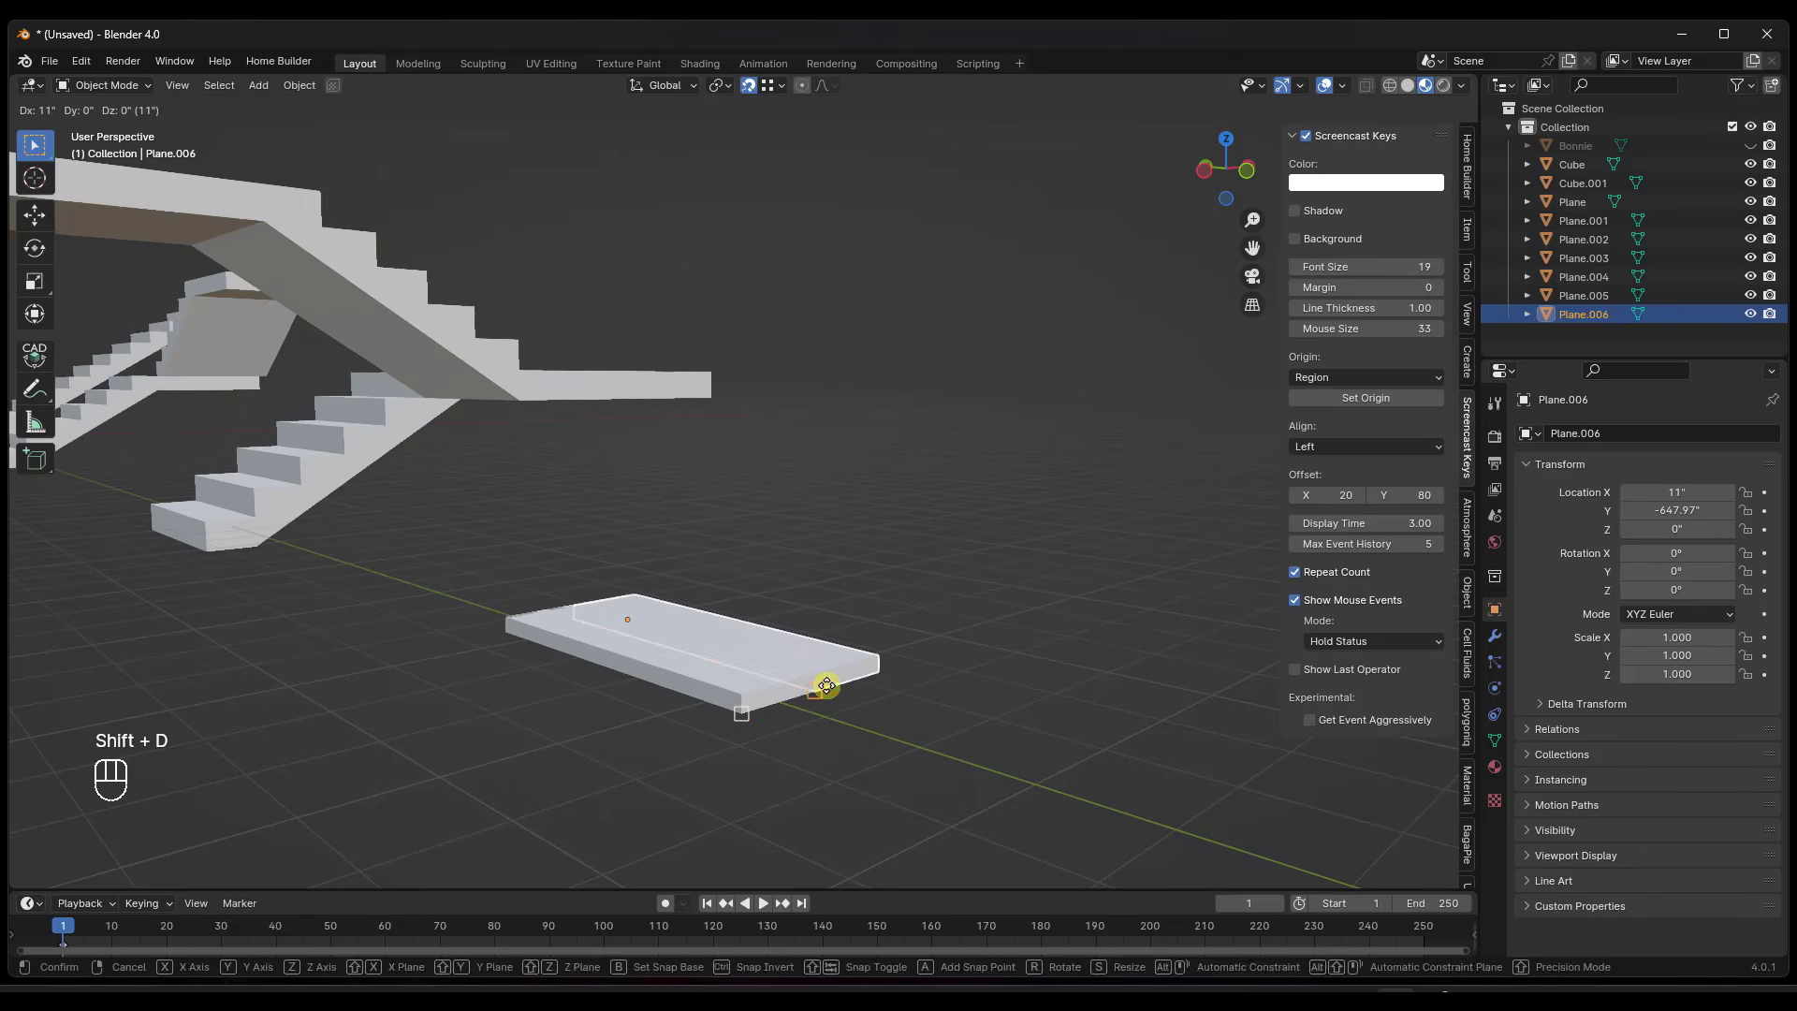
left_click(828, 688)
key("g")
key("z")
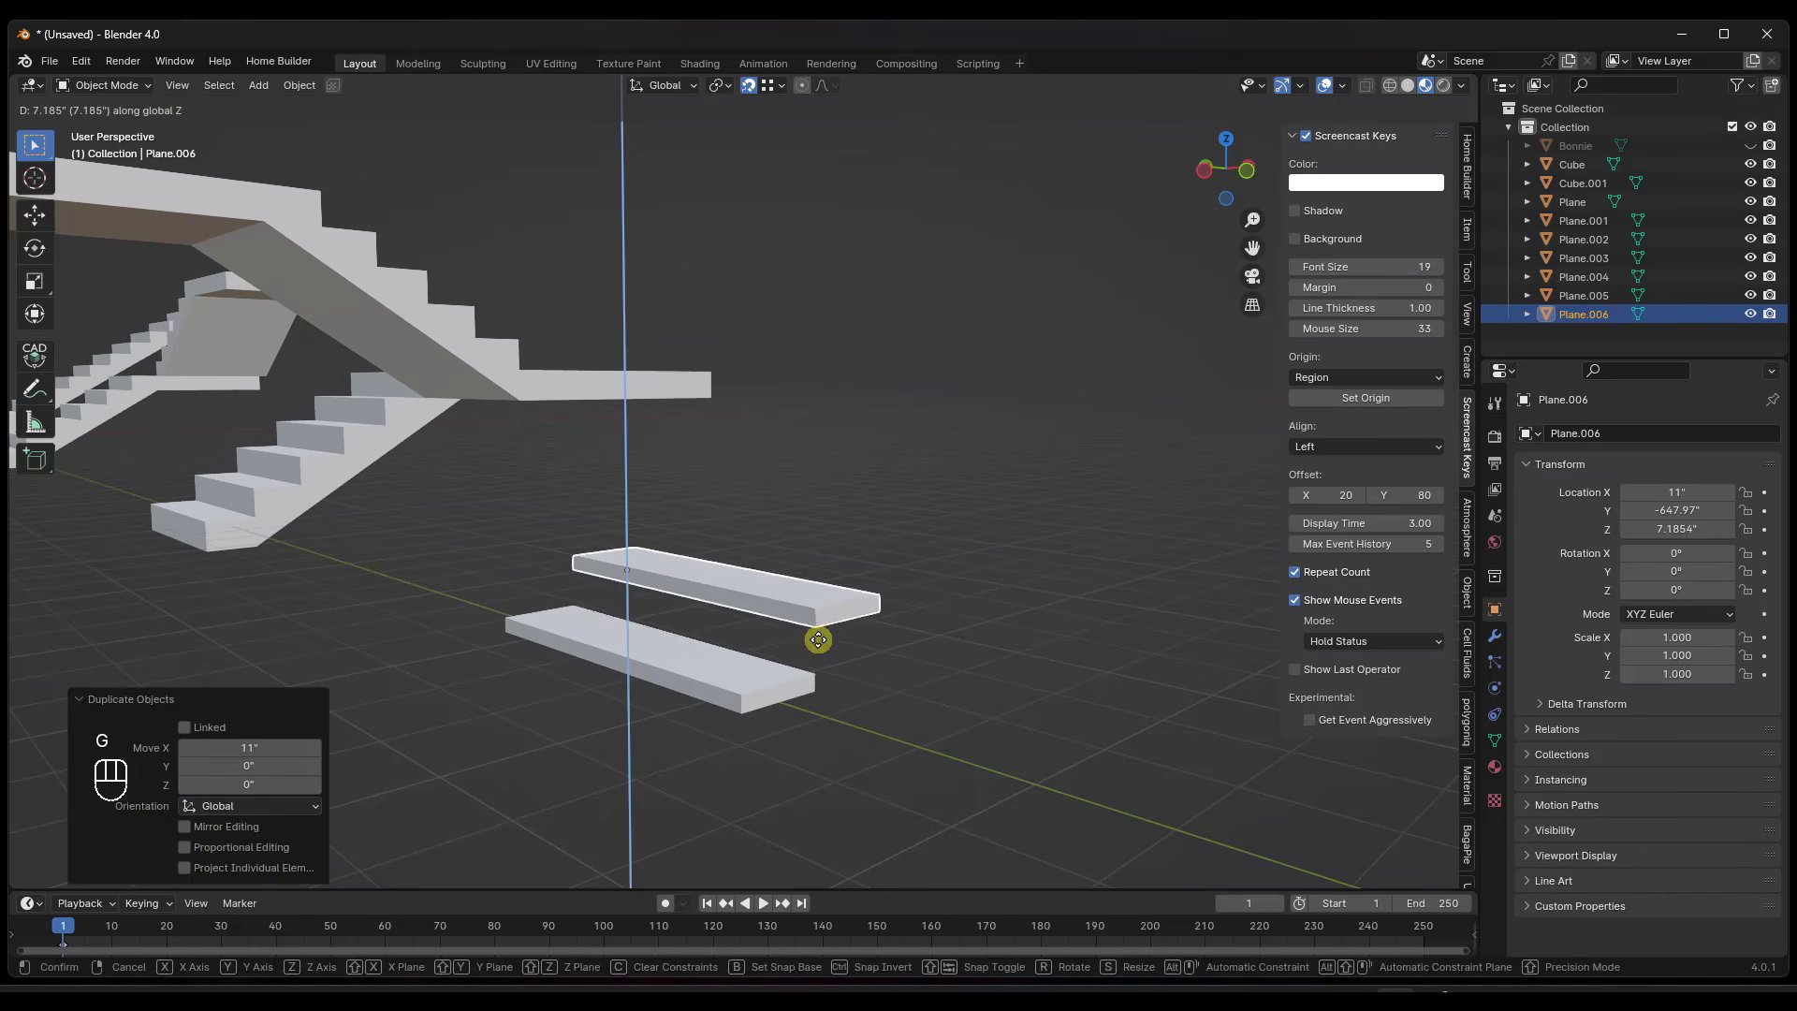
left_click(822, 635)
Undo the raised duplicate of the tread, keep the 2-inch extrusion, and return to Object Mode.
key("ctrl+z")
key("ctrl+z")
key("ctrl+z")
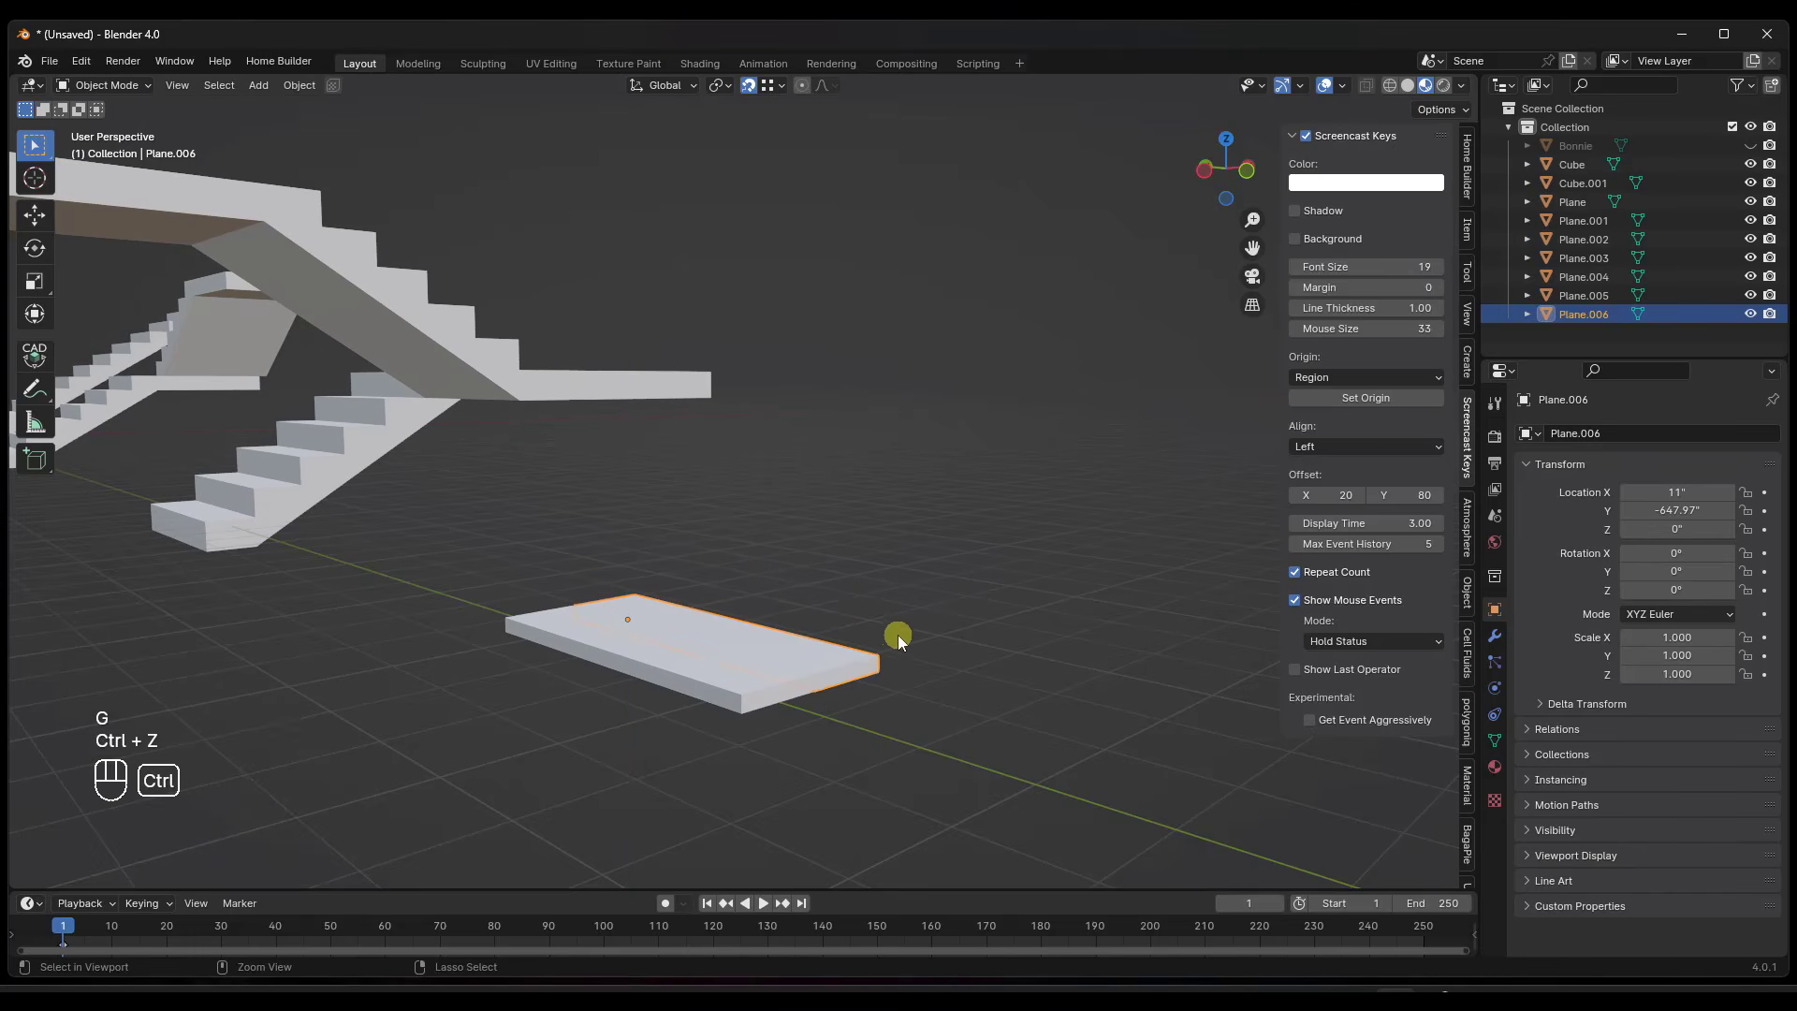
key("ctrl+z")
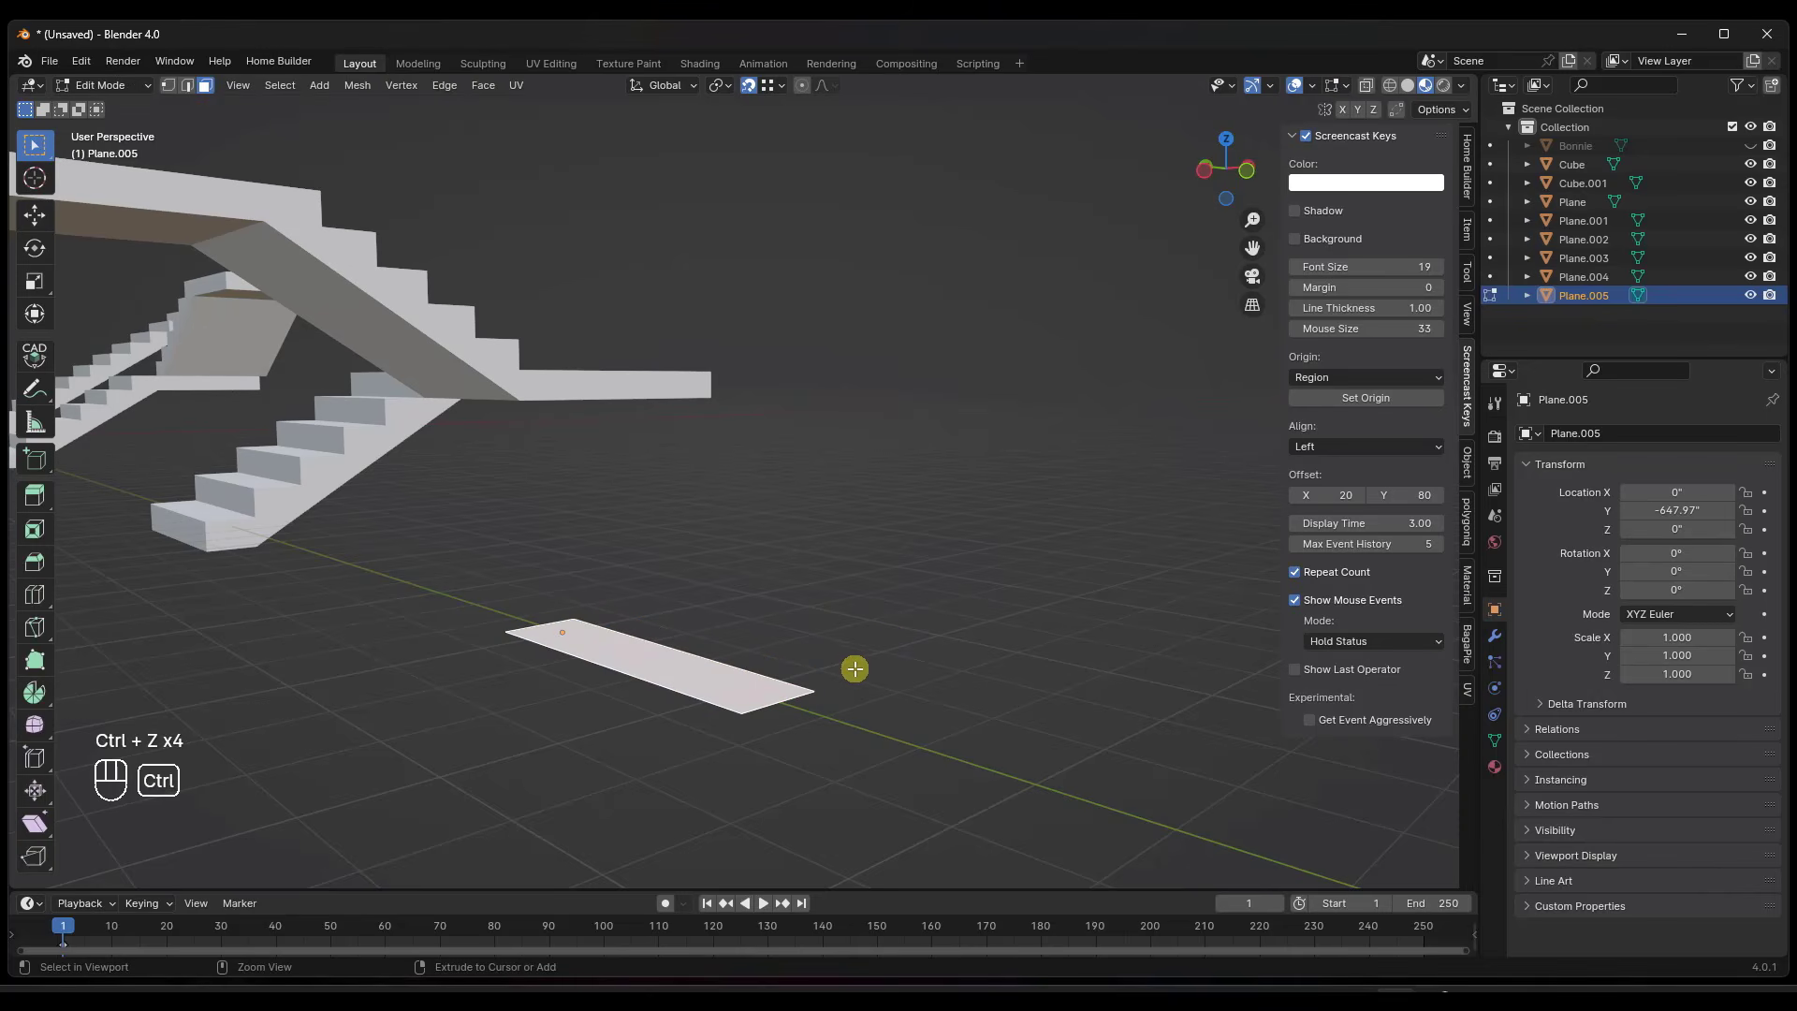
key("ctrl+shift+z")
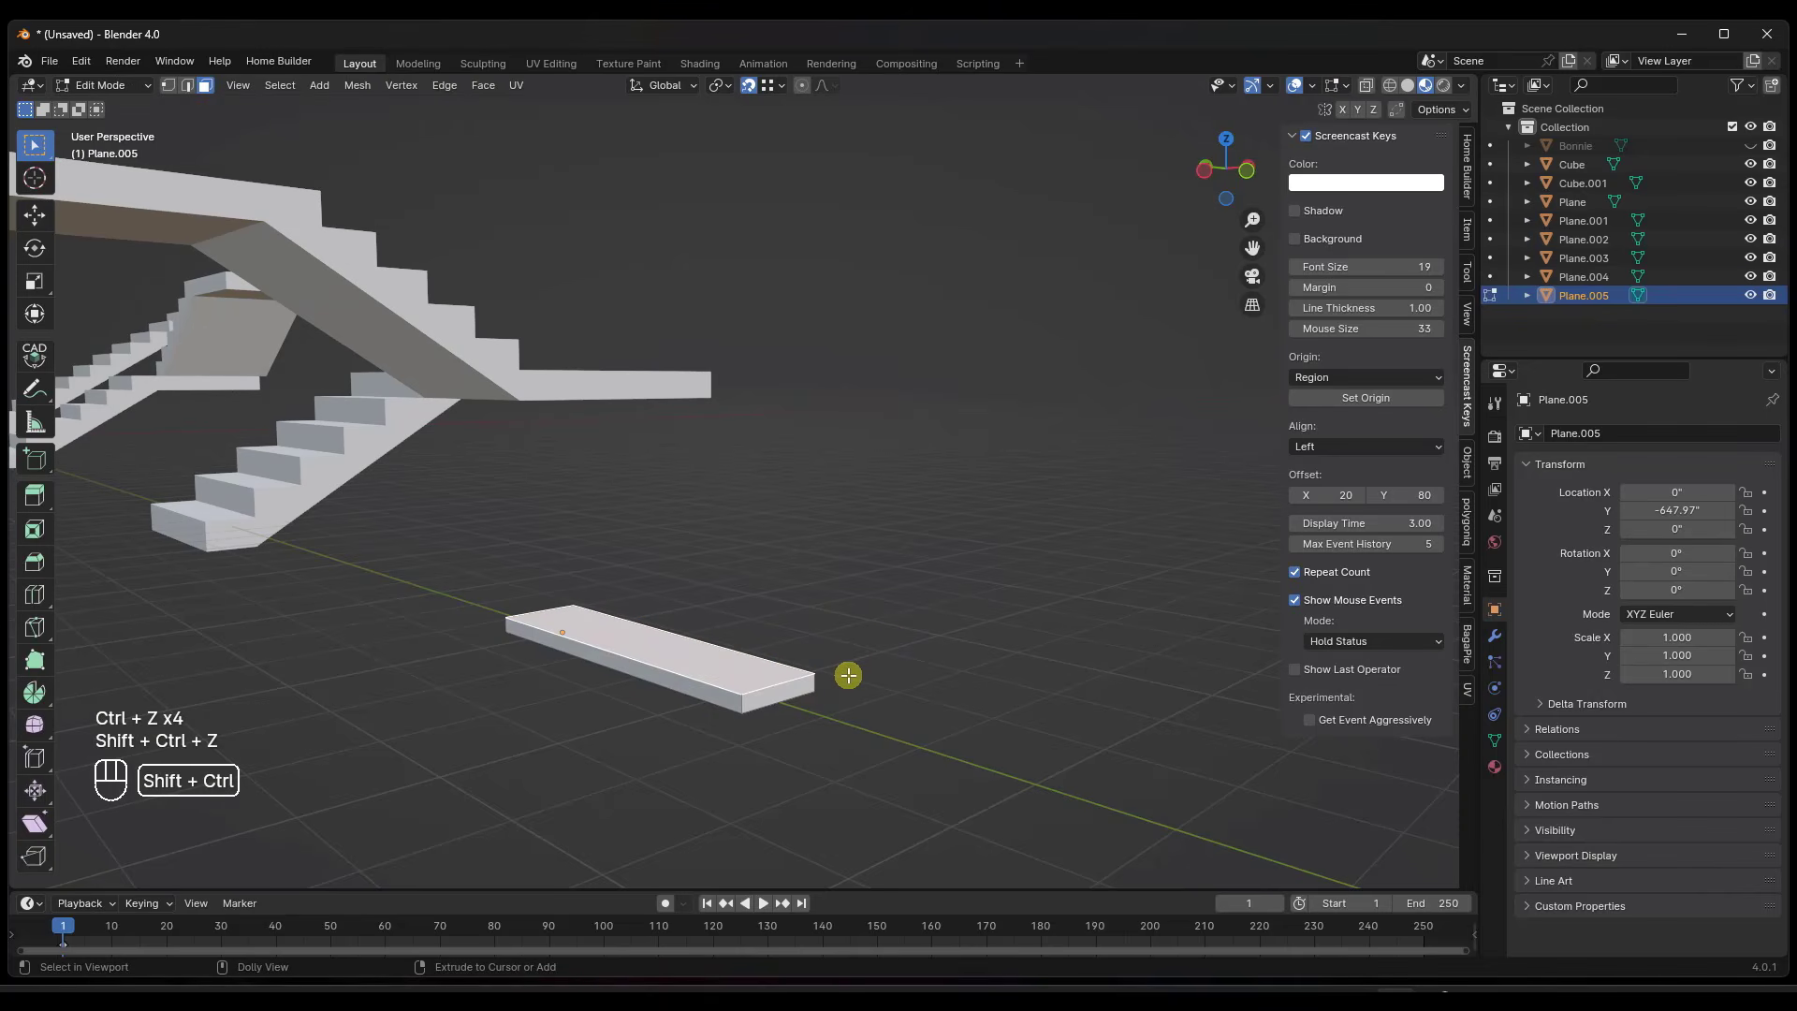
key("Tab")
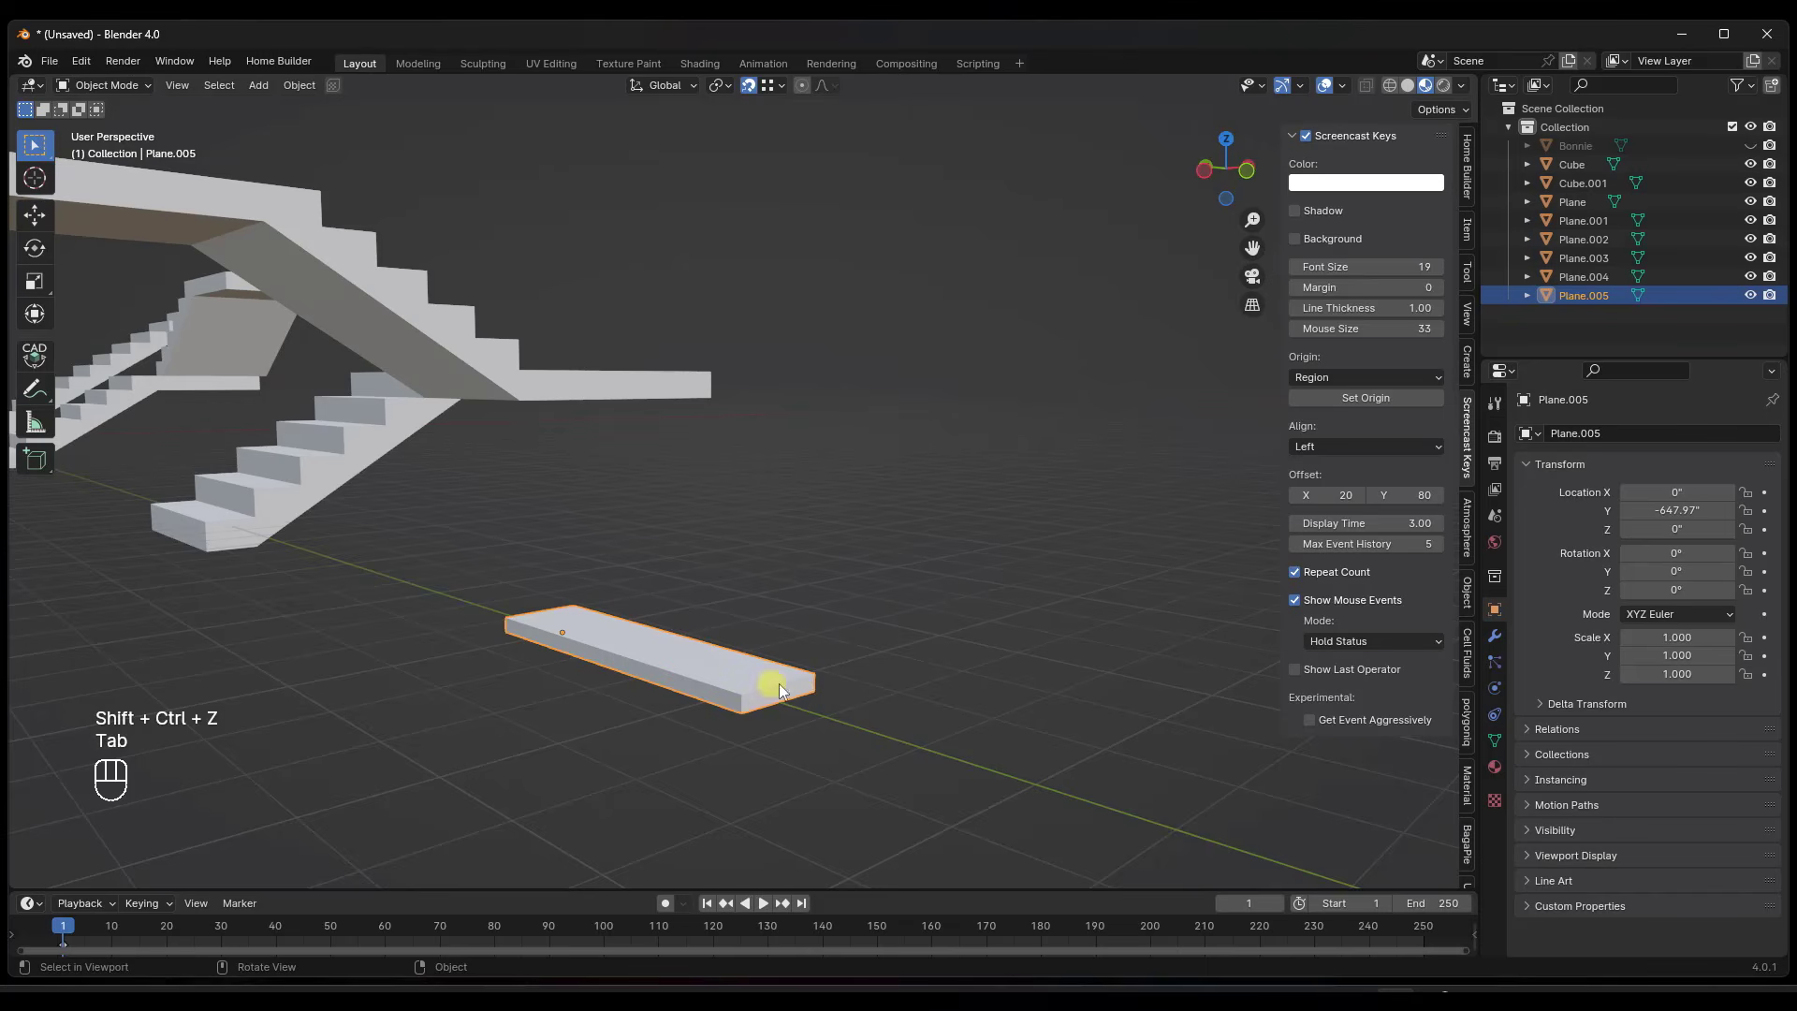
Add an Array modifier to the tread.
middle_click_drag(780, 691, 748, 681)
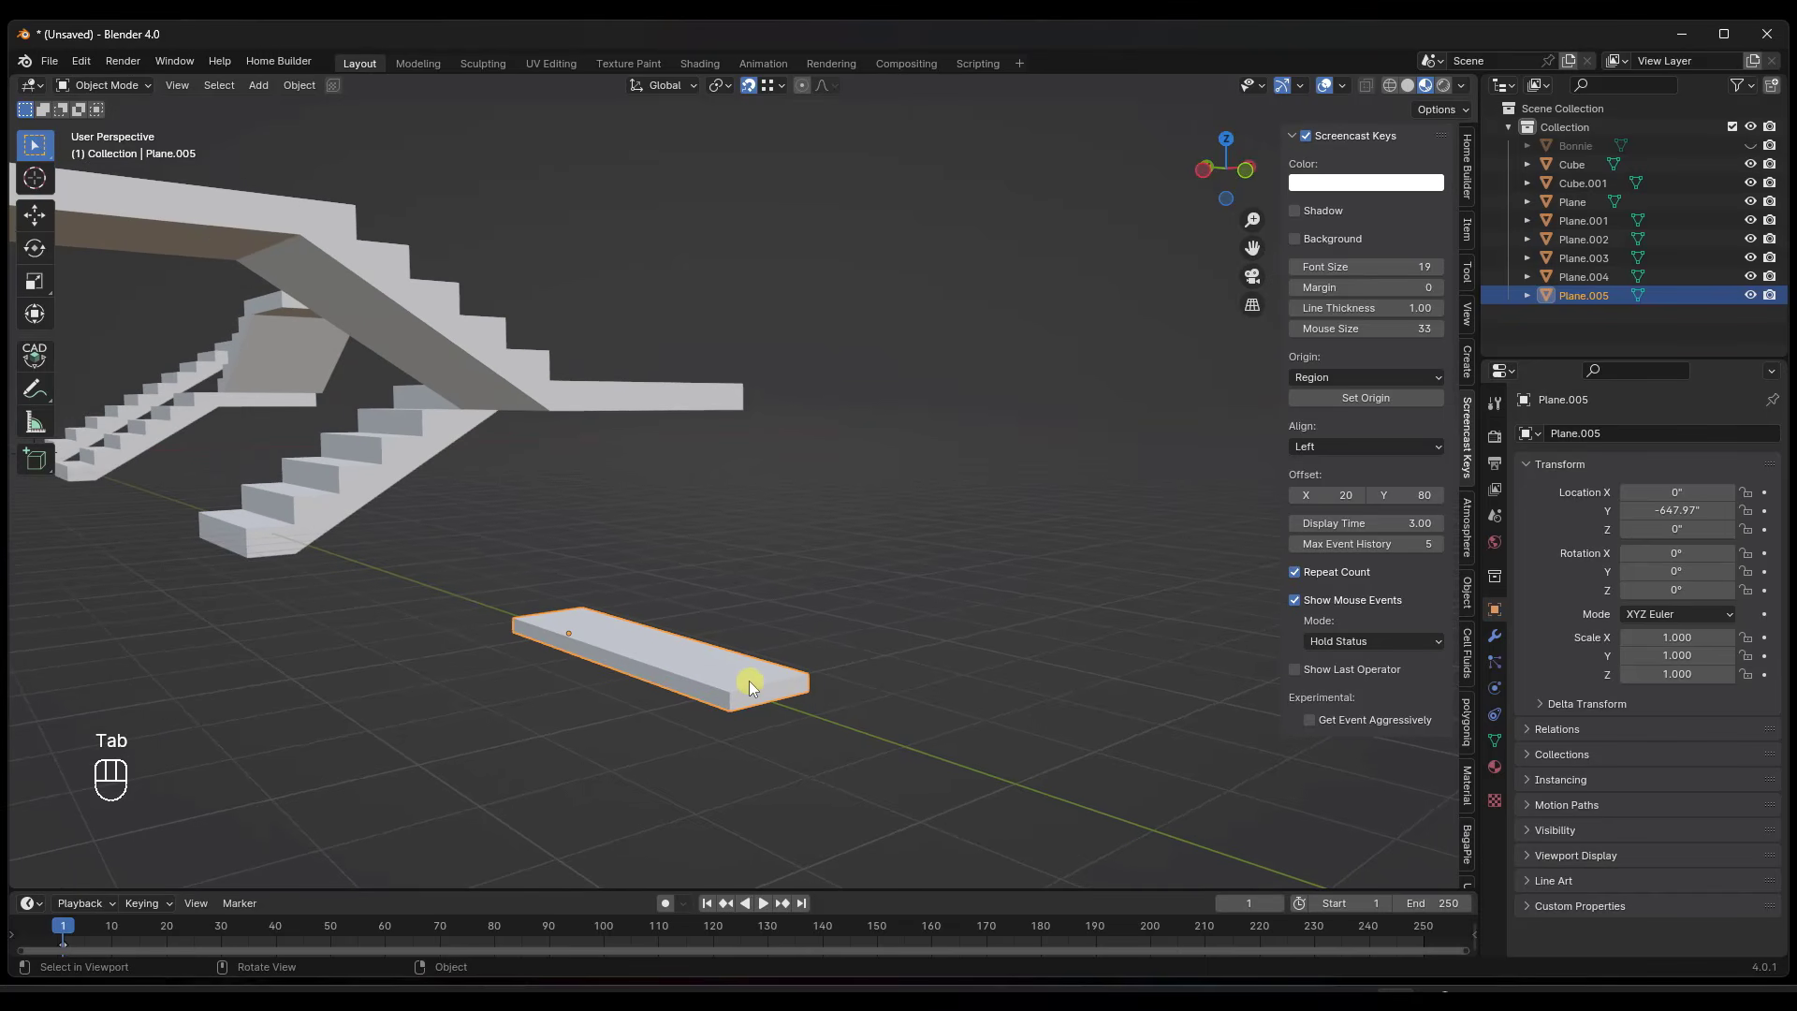
left_click(1495, 637)
left_click(1605, 435)
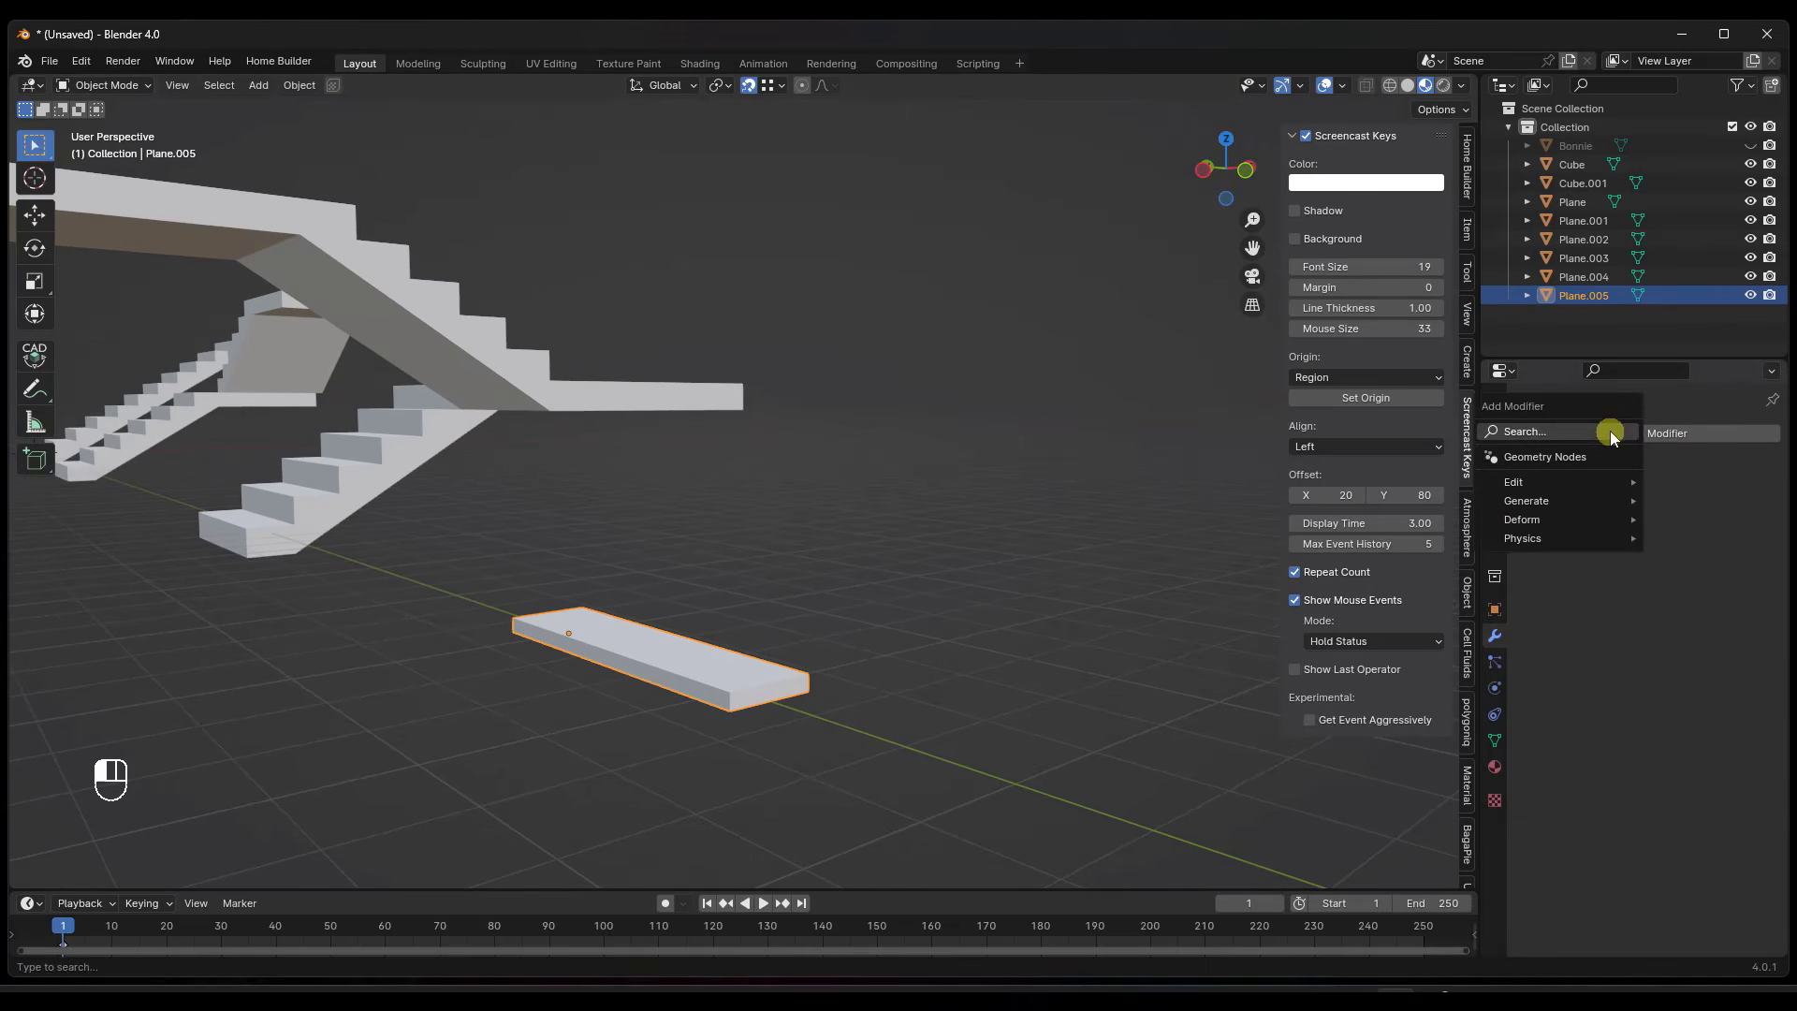
mouse_move(1528, 506)
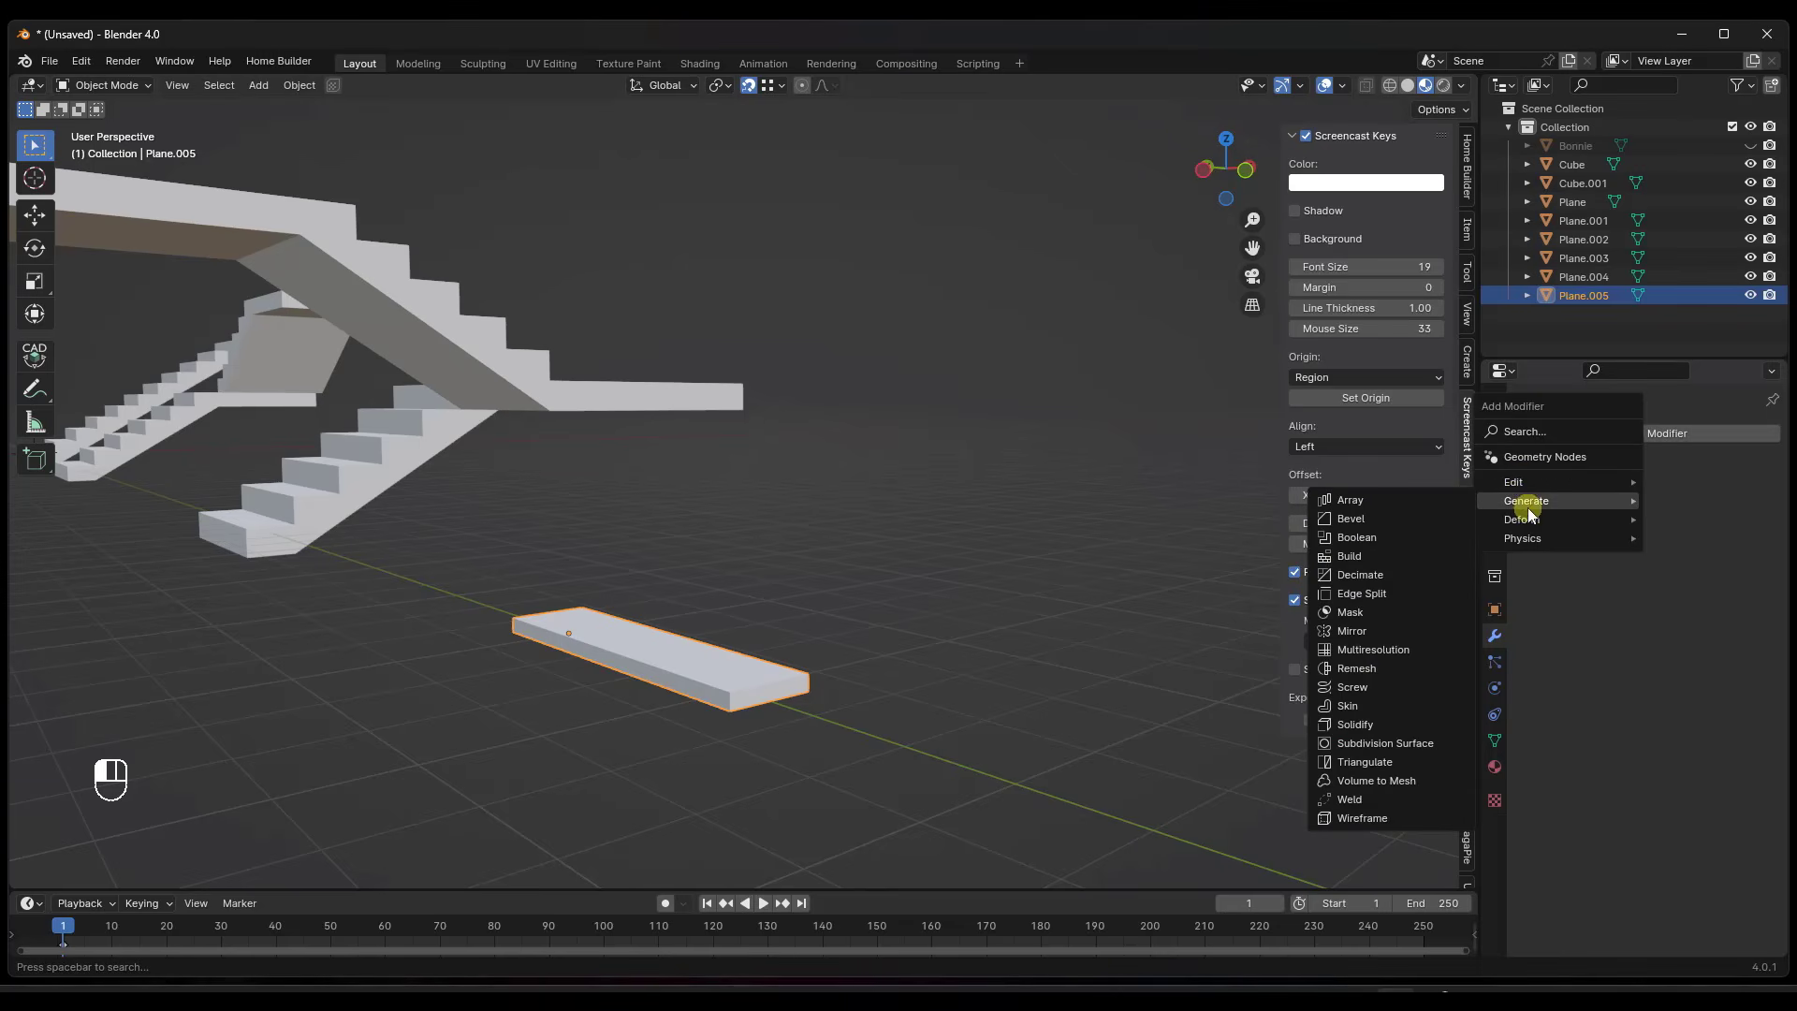
left_click(1364, 503)
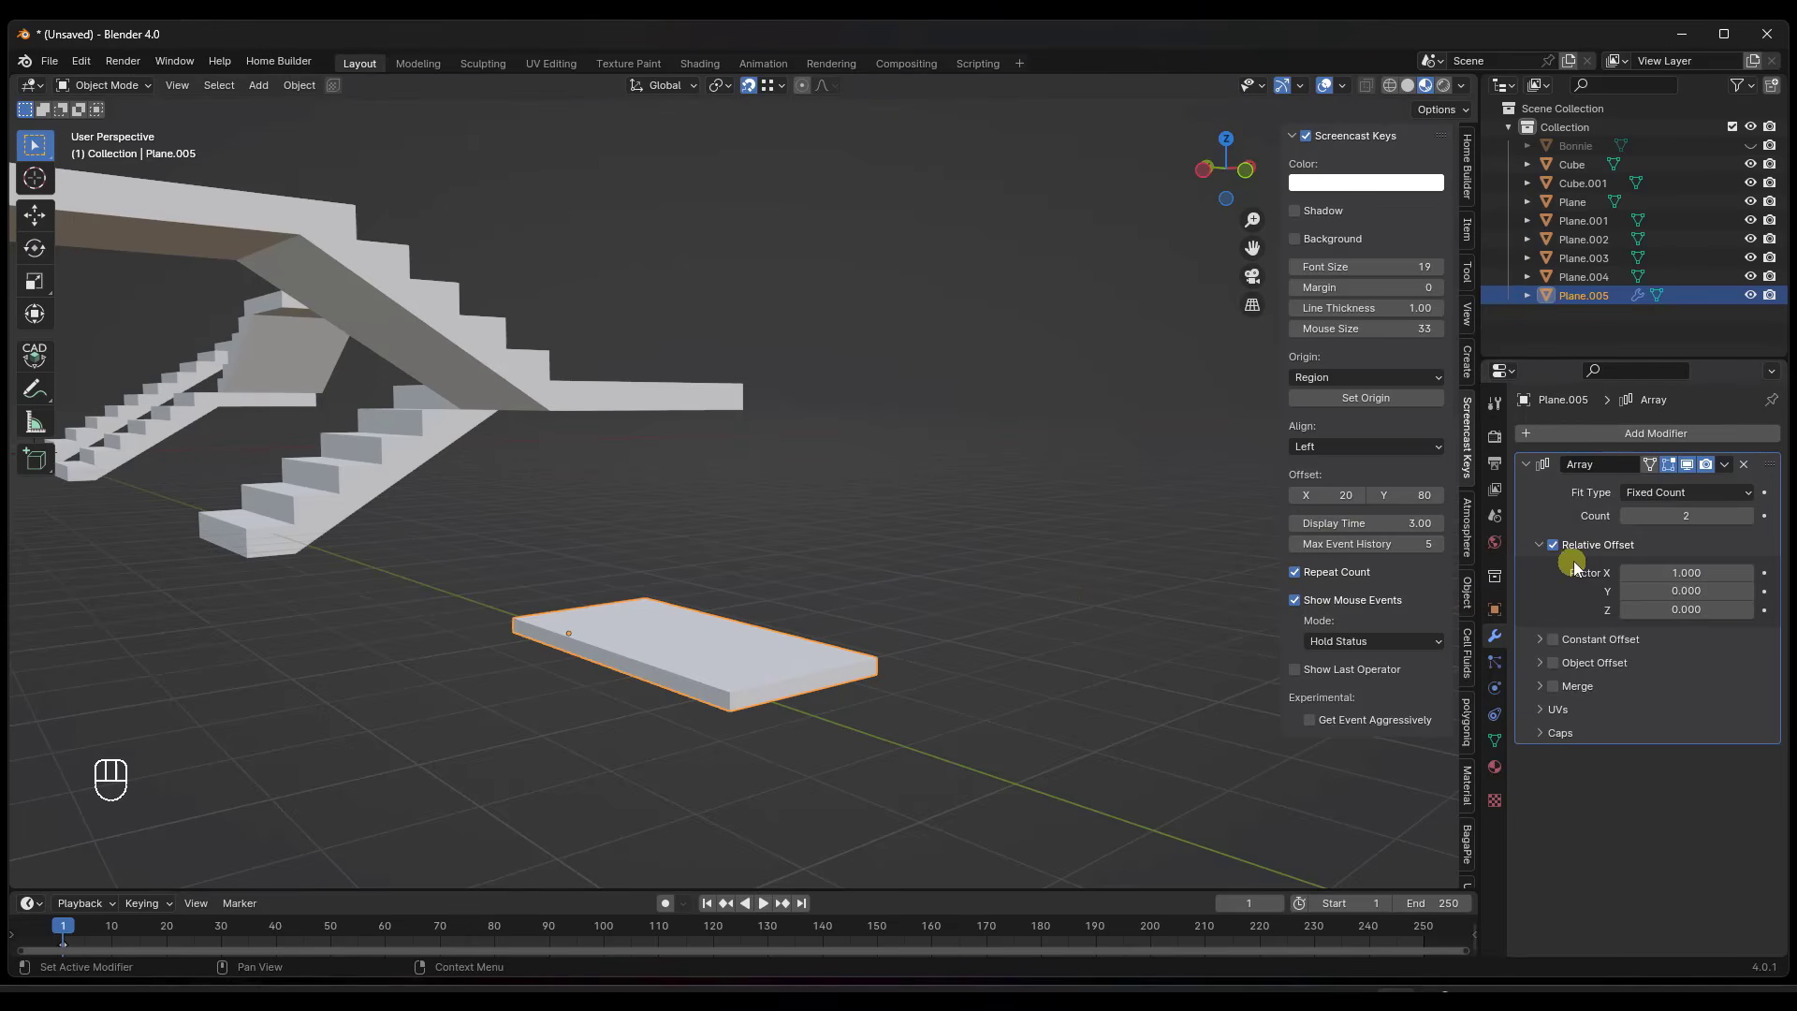
Set the array's relative Z factor to 3.900 and test the spacing by raising the tread's top face about 3 inches.
middle_click_drag(968, 624, 945, 616)
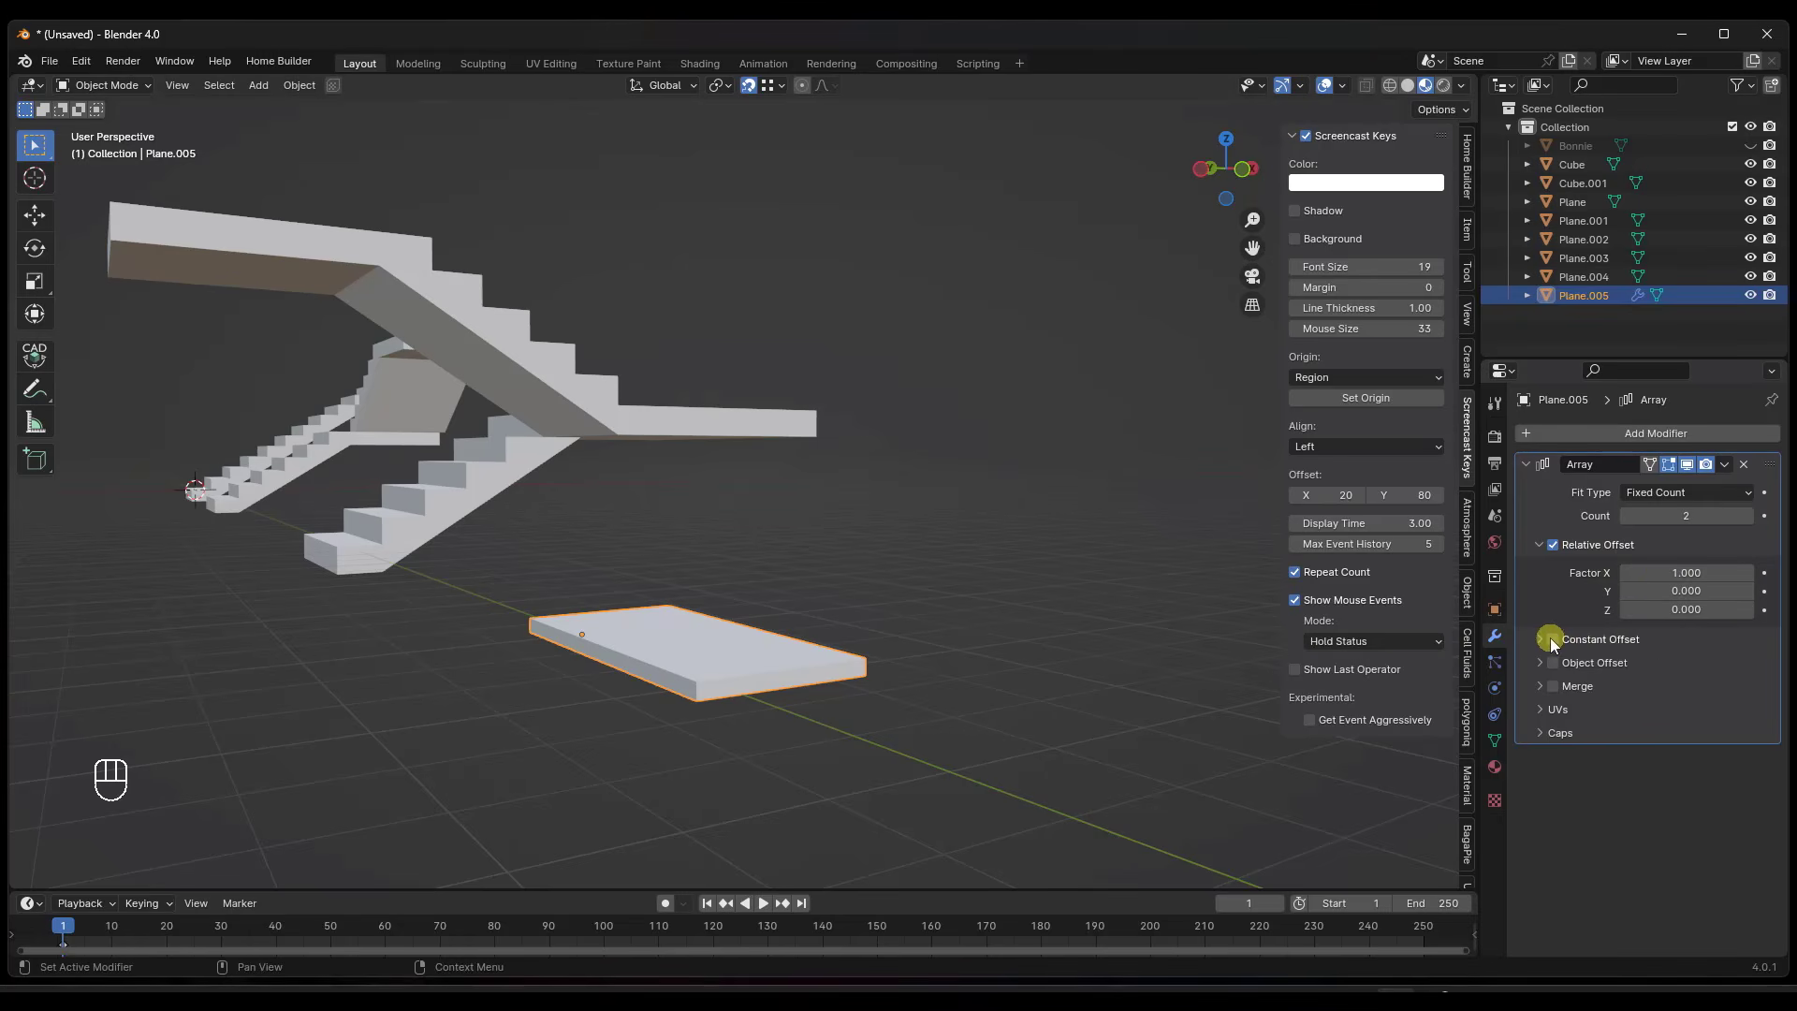
left_click_drag(1628, 609, 301, 609)
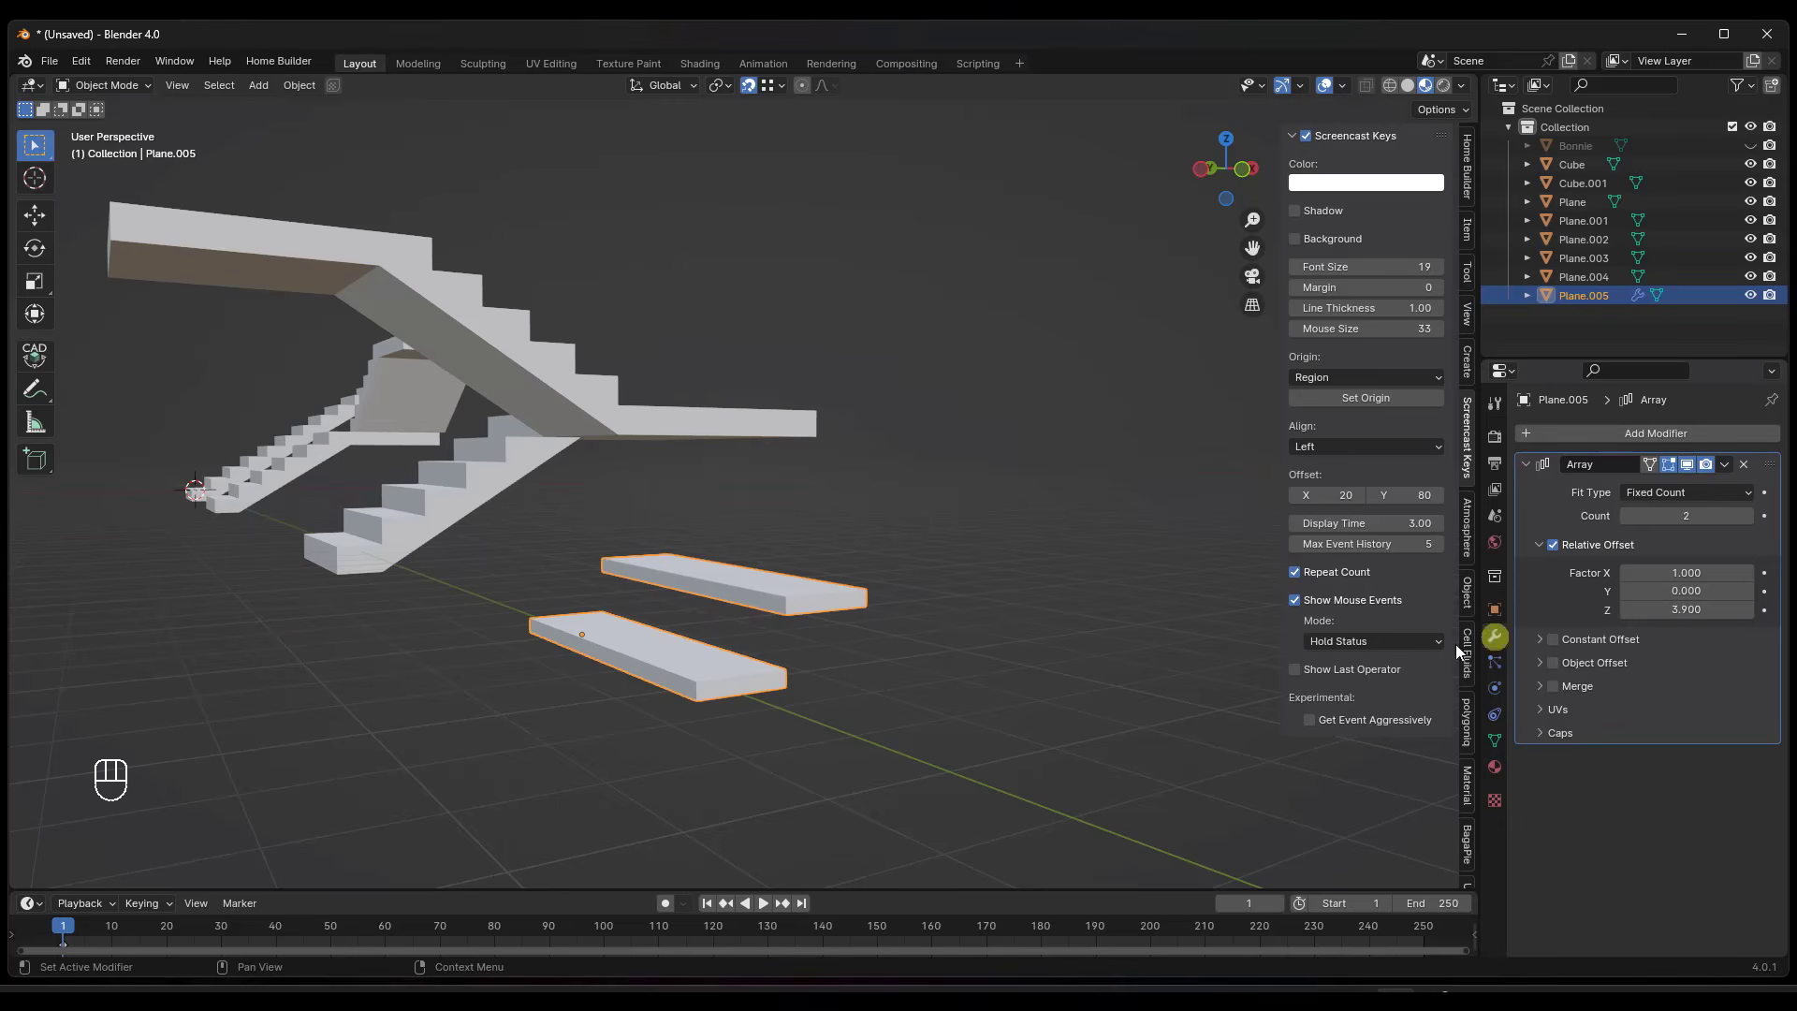
key("Tab")
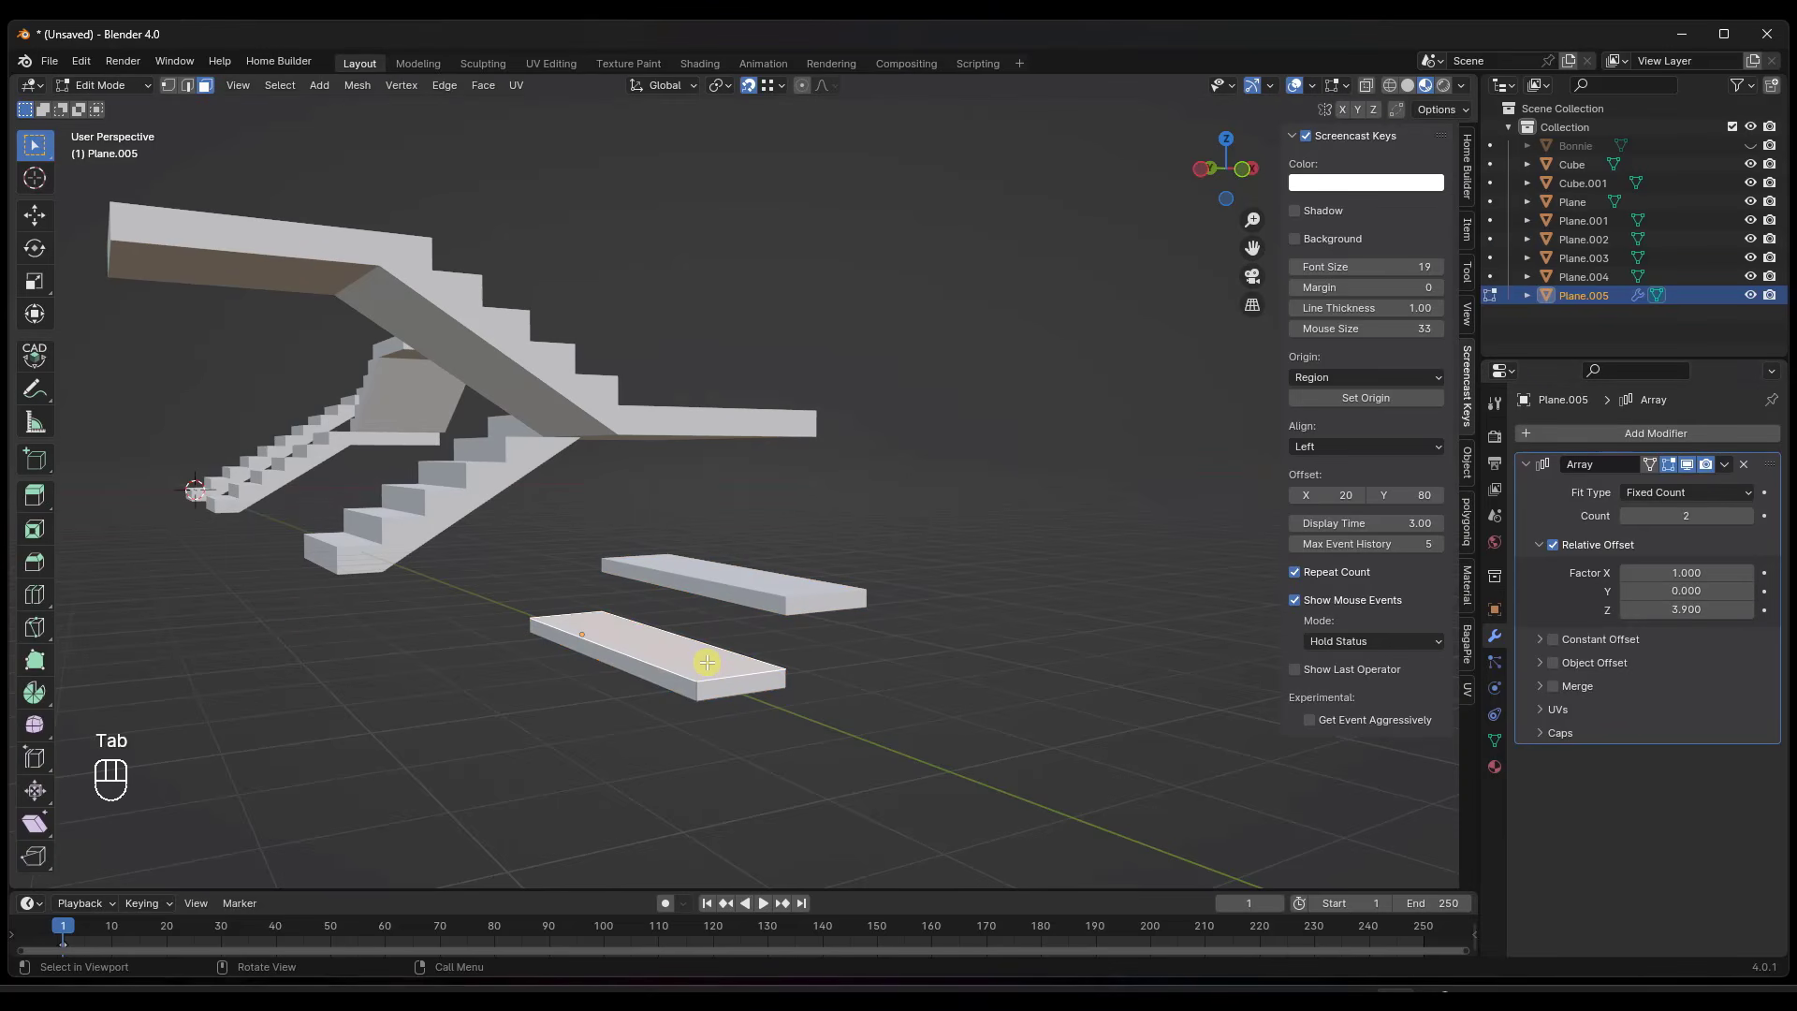
key("g")
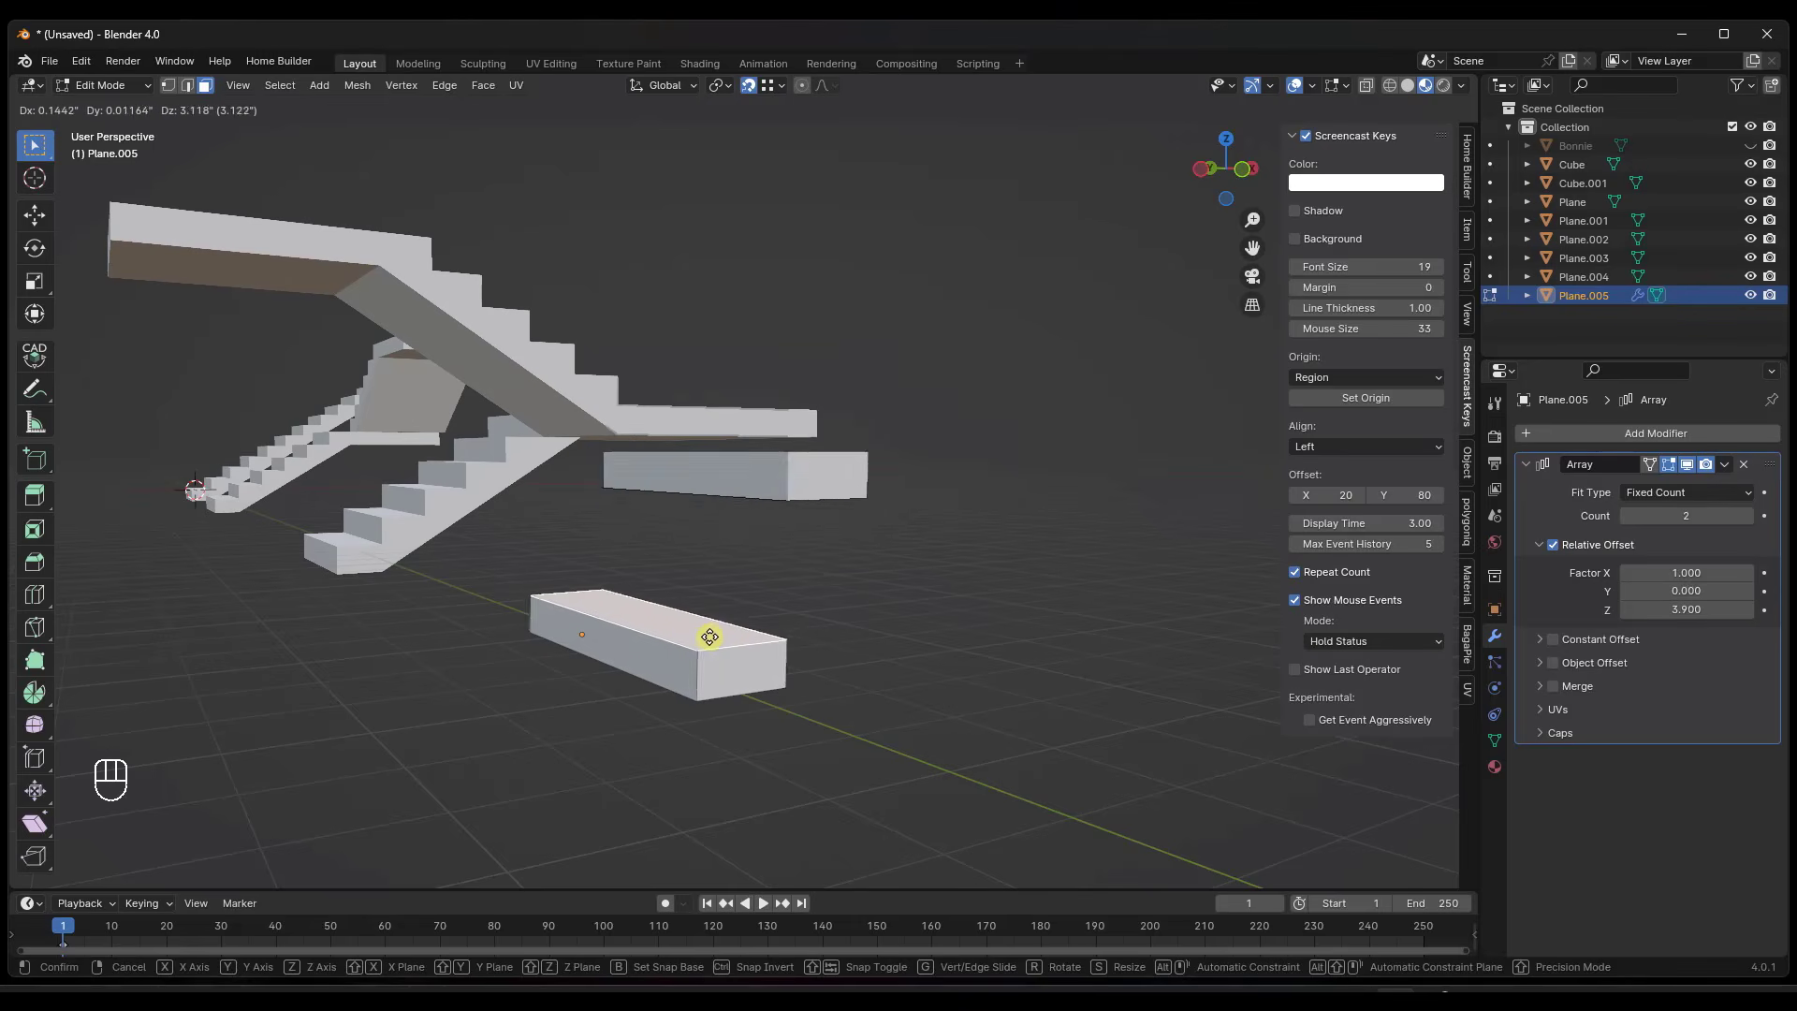
left_click(714, 633)
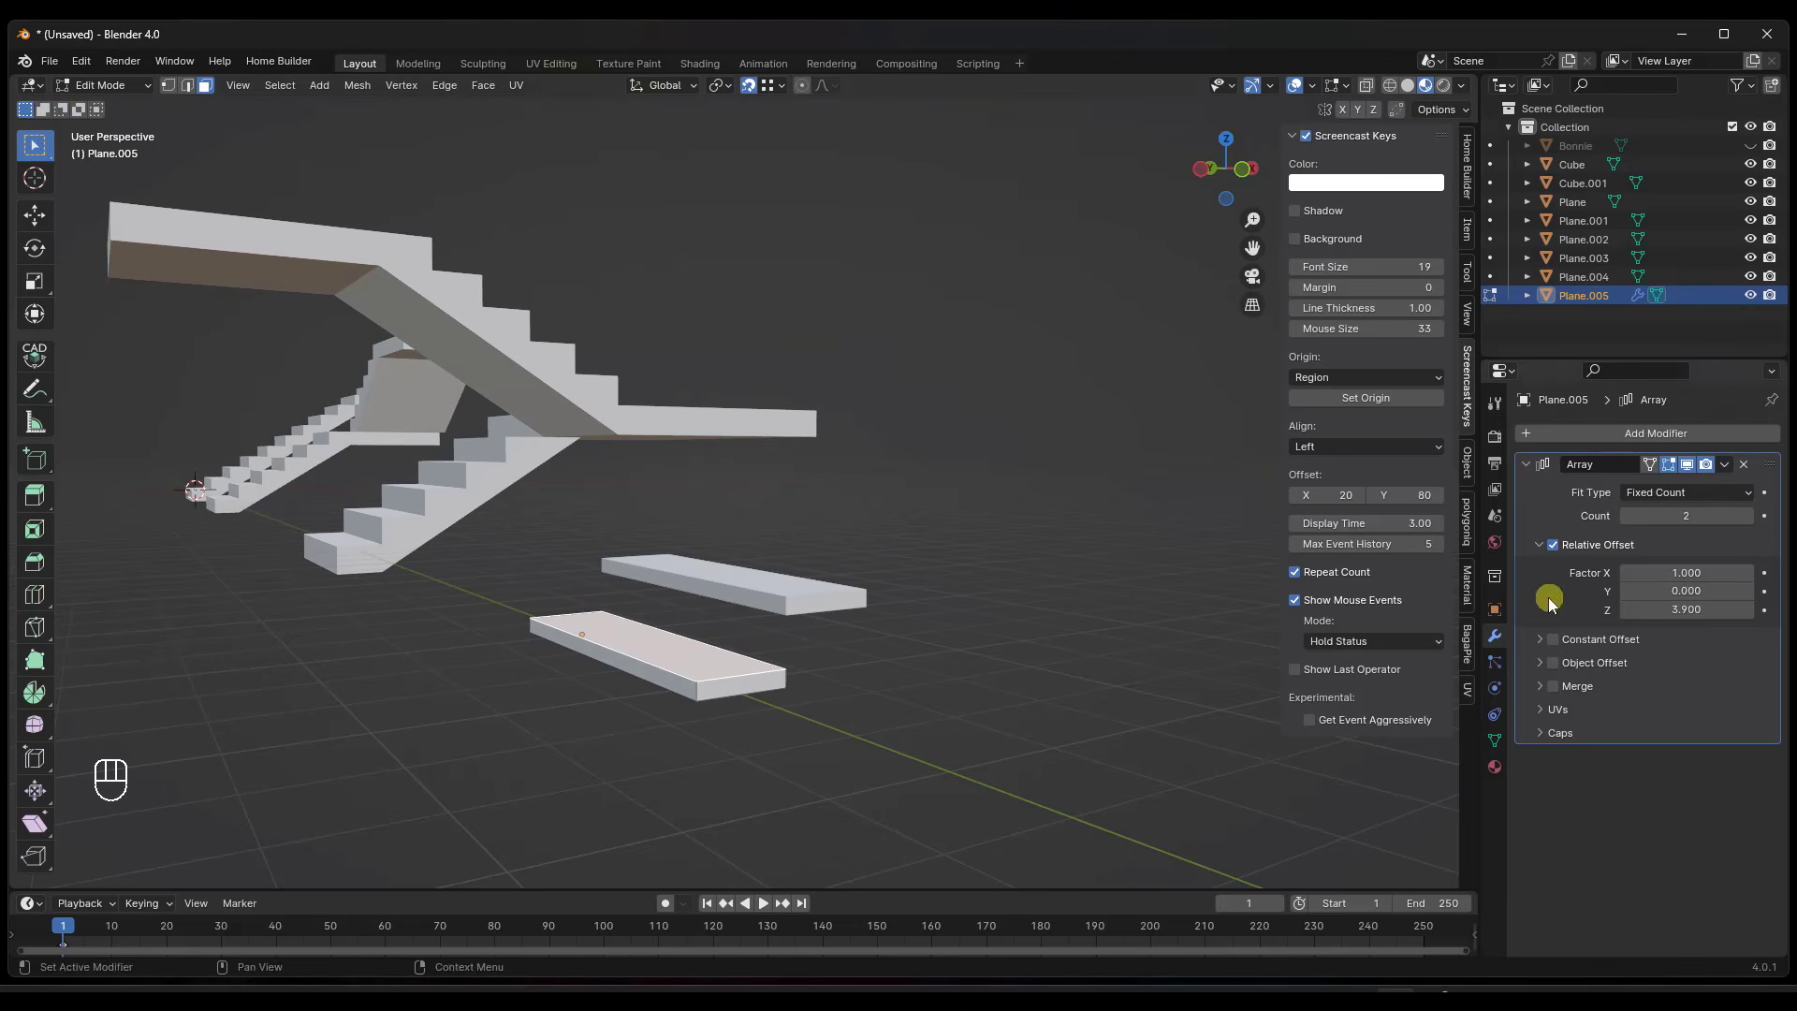
Reset the array's relative Z factor to 0.
left_click(1690, 606)
type("0")
key("Return")
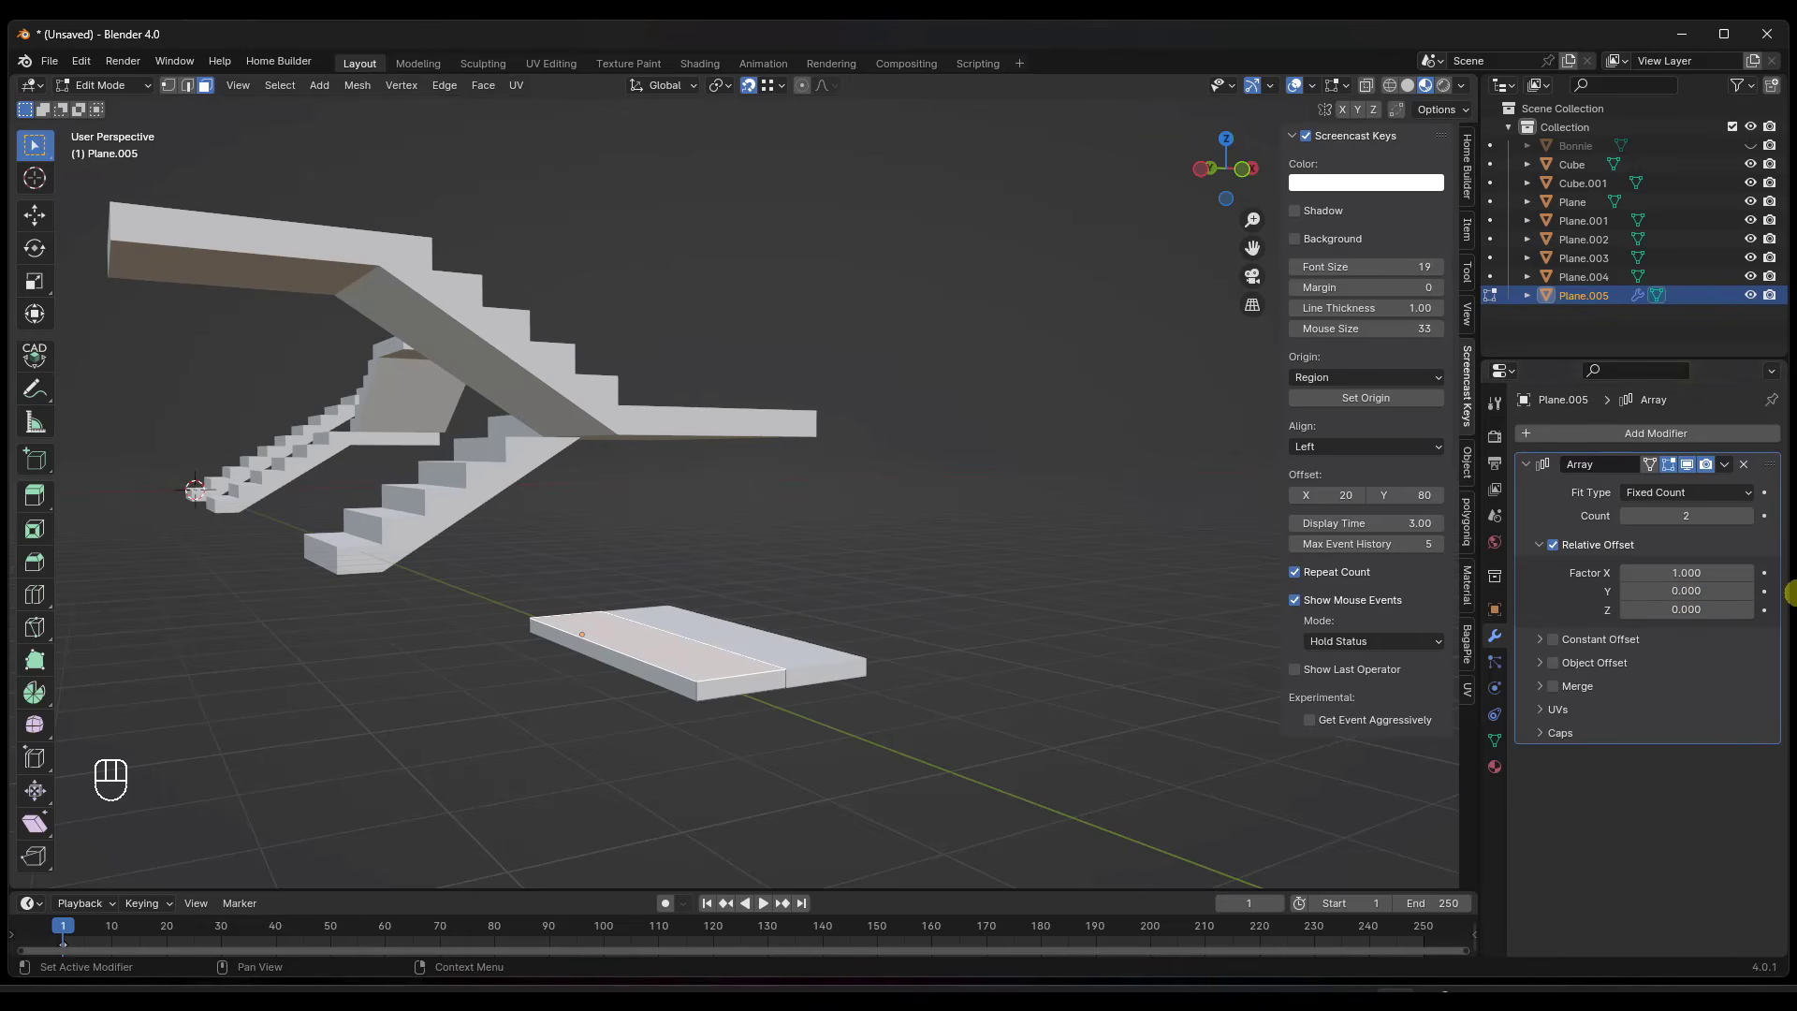
Enable the array's constant offset with an X distance of 0 and a Z distance of 7 inches.
left_click(1555, 639)
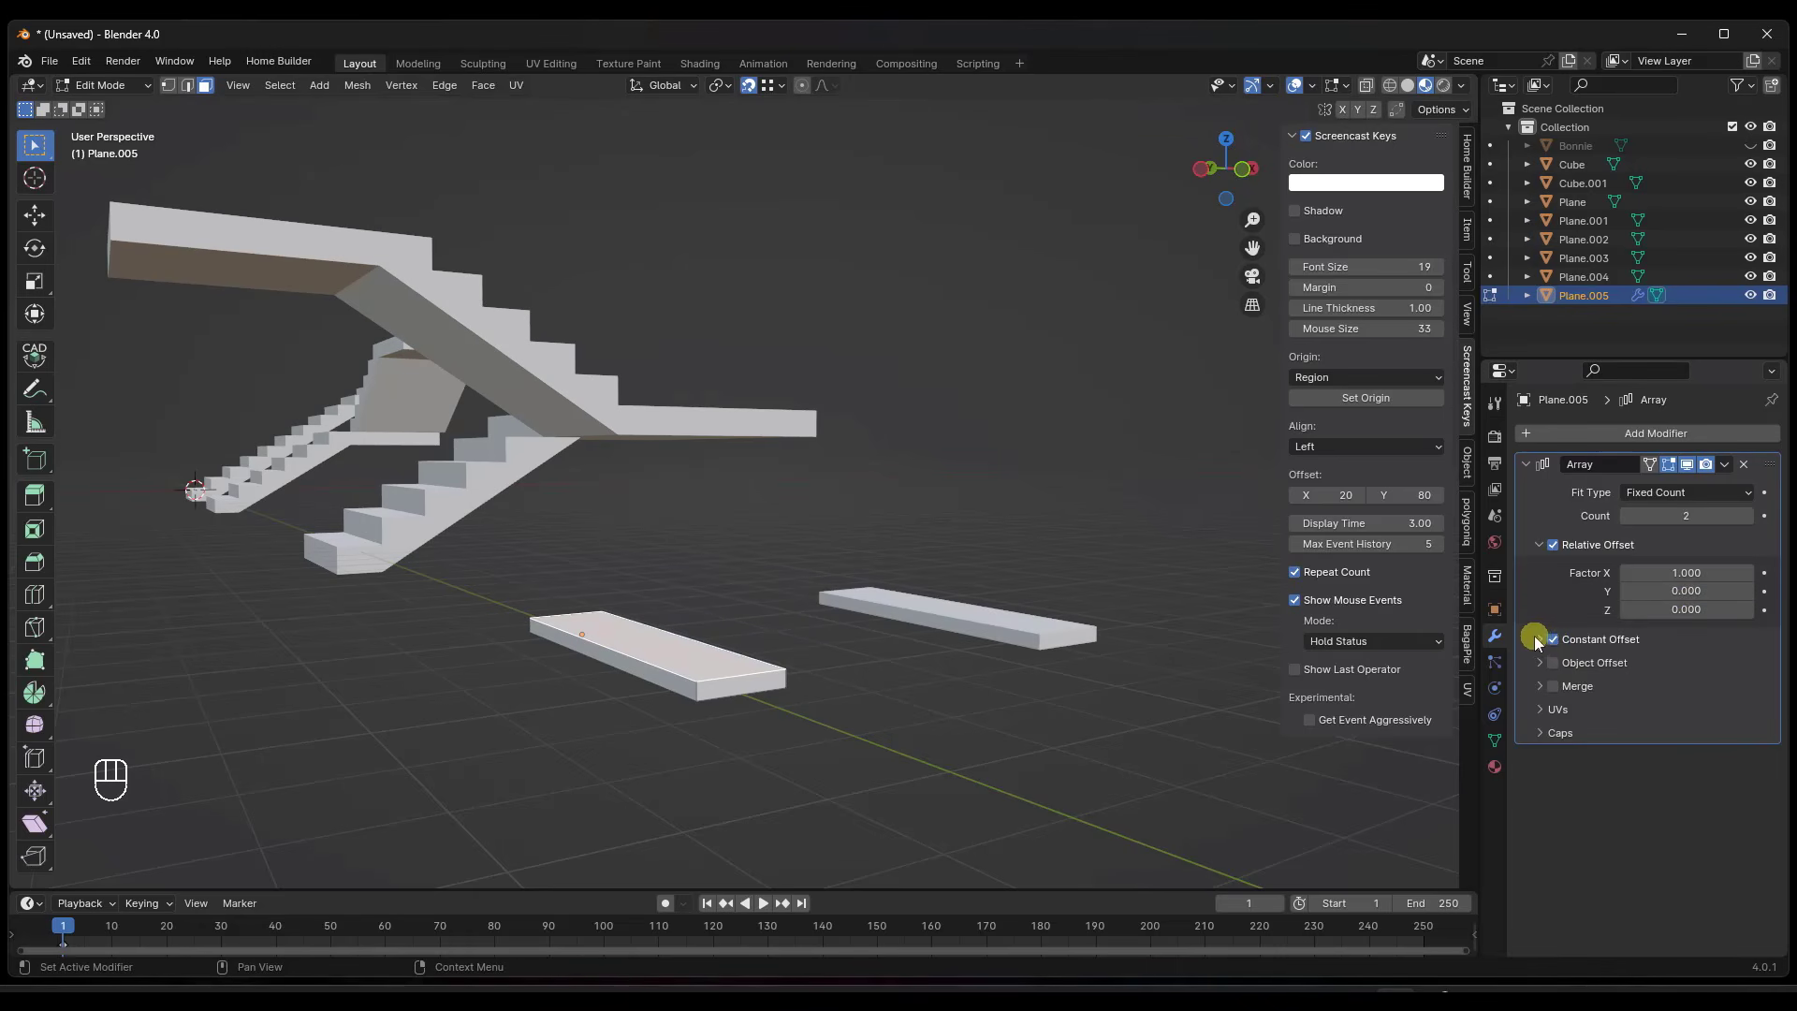
left_click(1539, 639)
left_click(1682, 664)
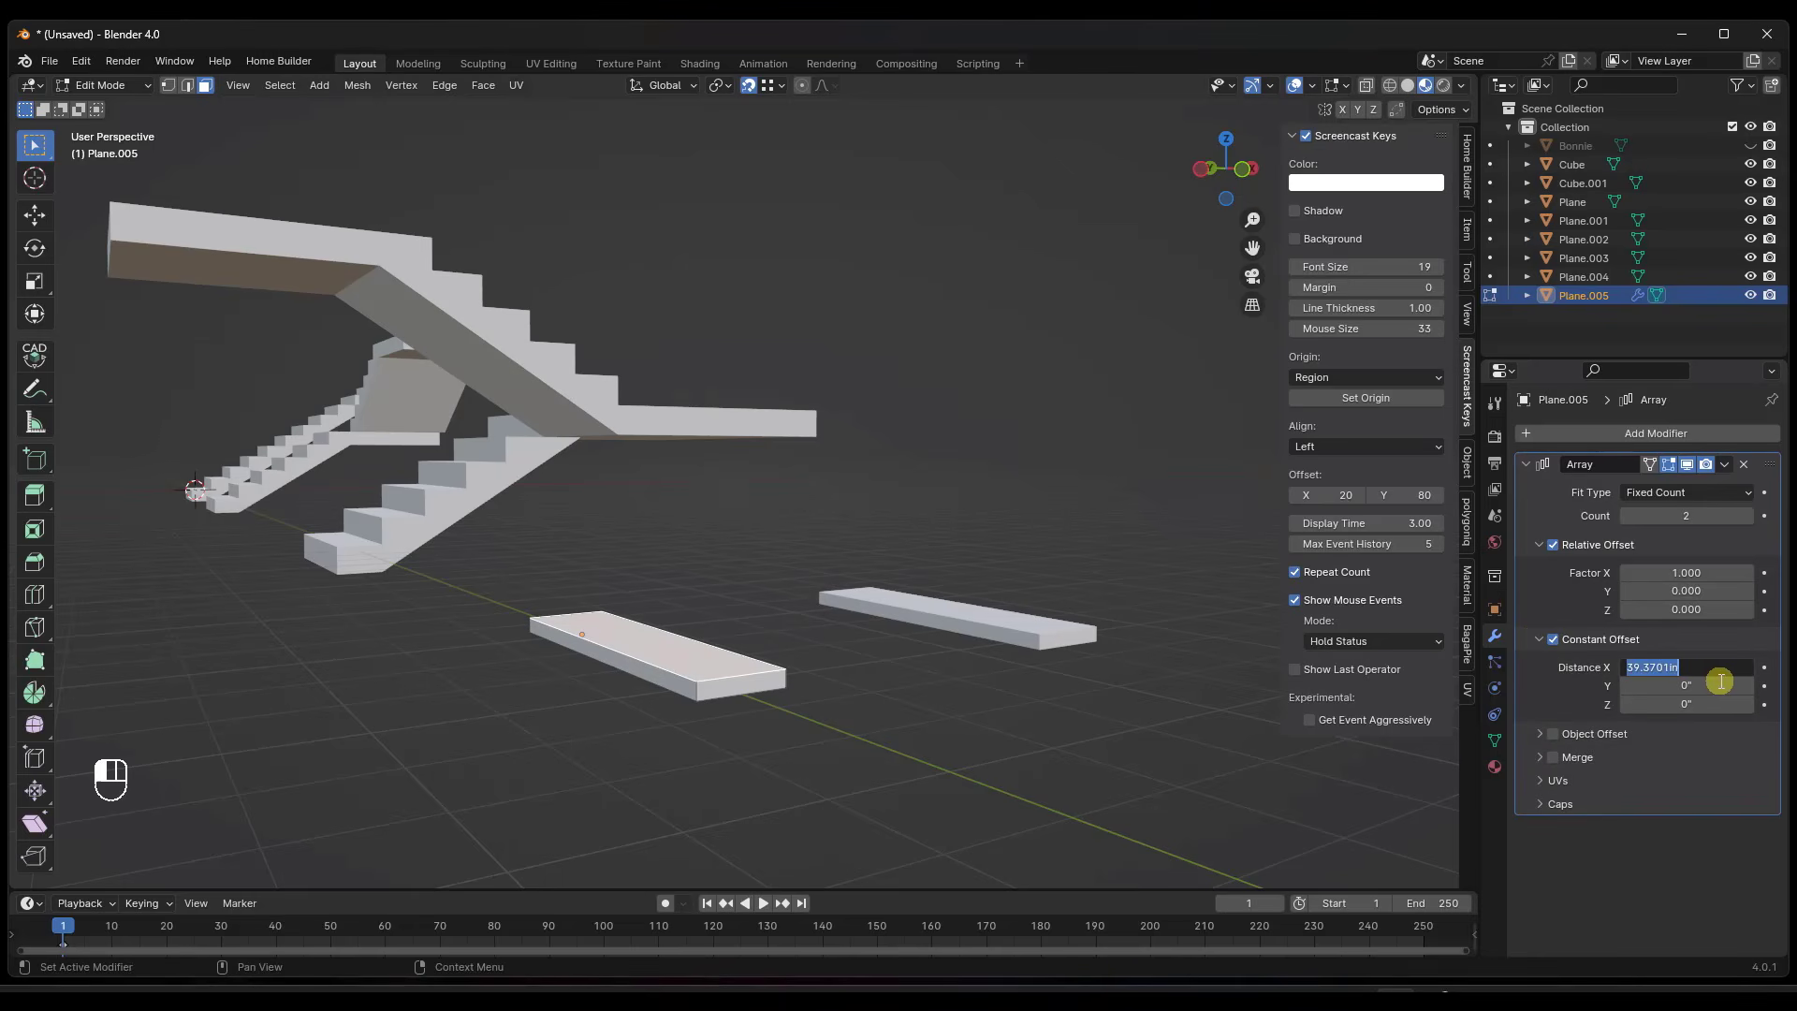
type("0")
key("Return")
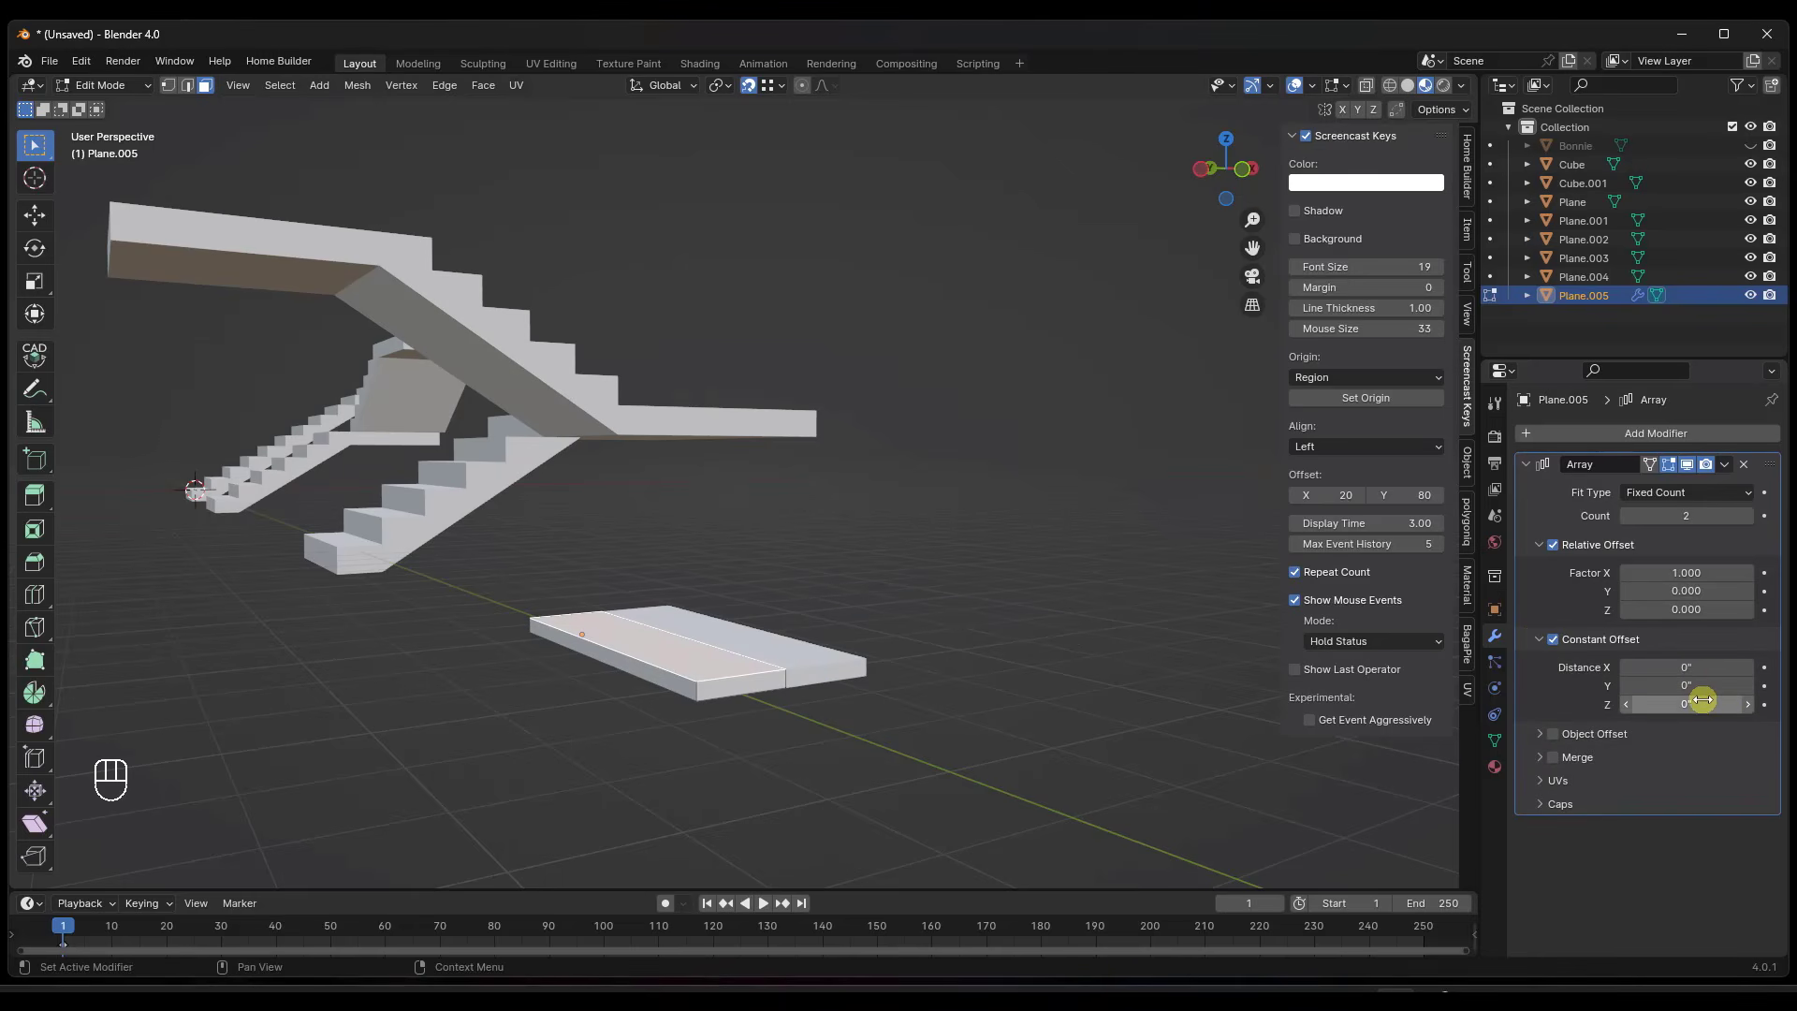
left_click(1699, 704)
type("7")
key("Return")
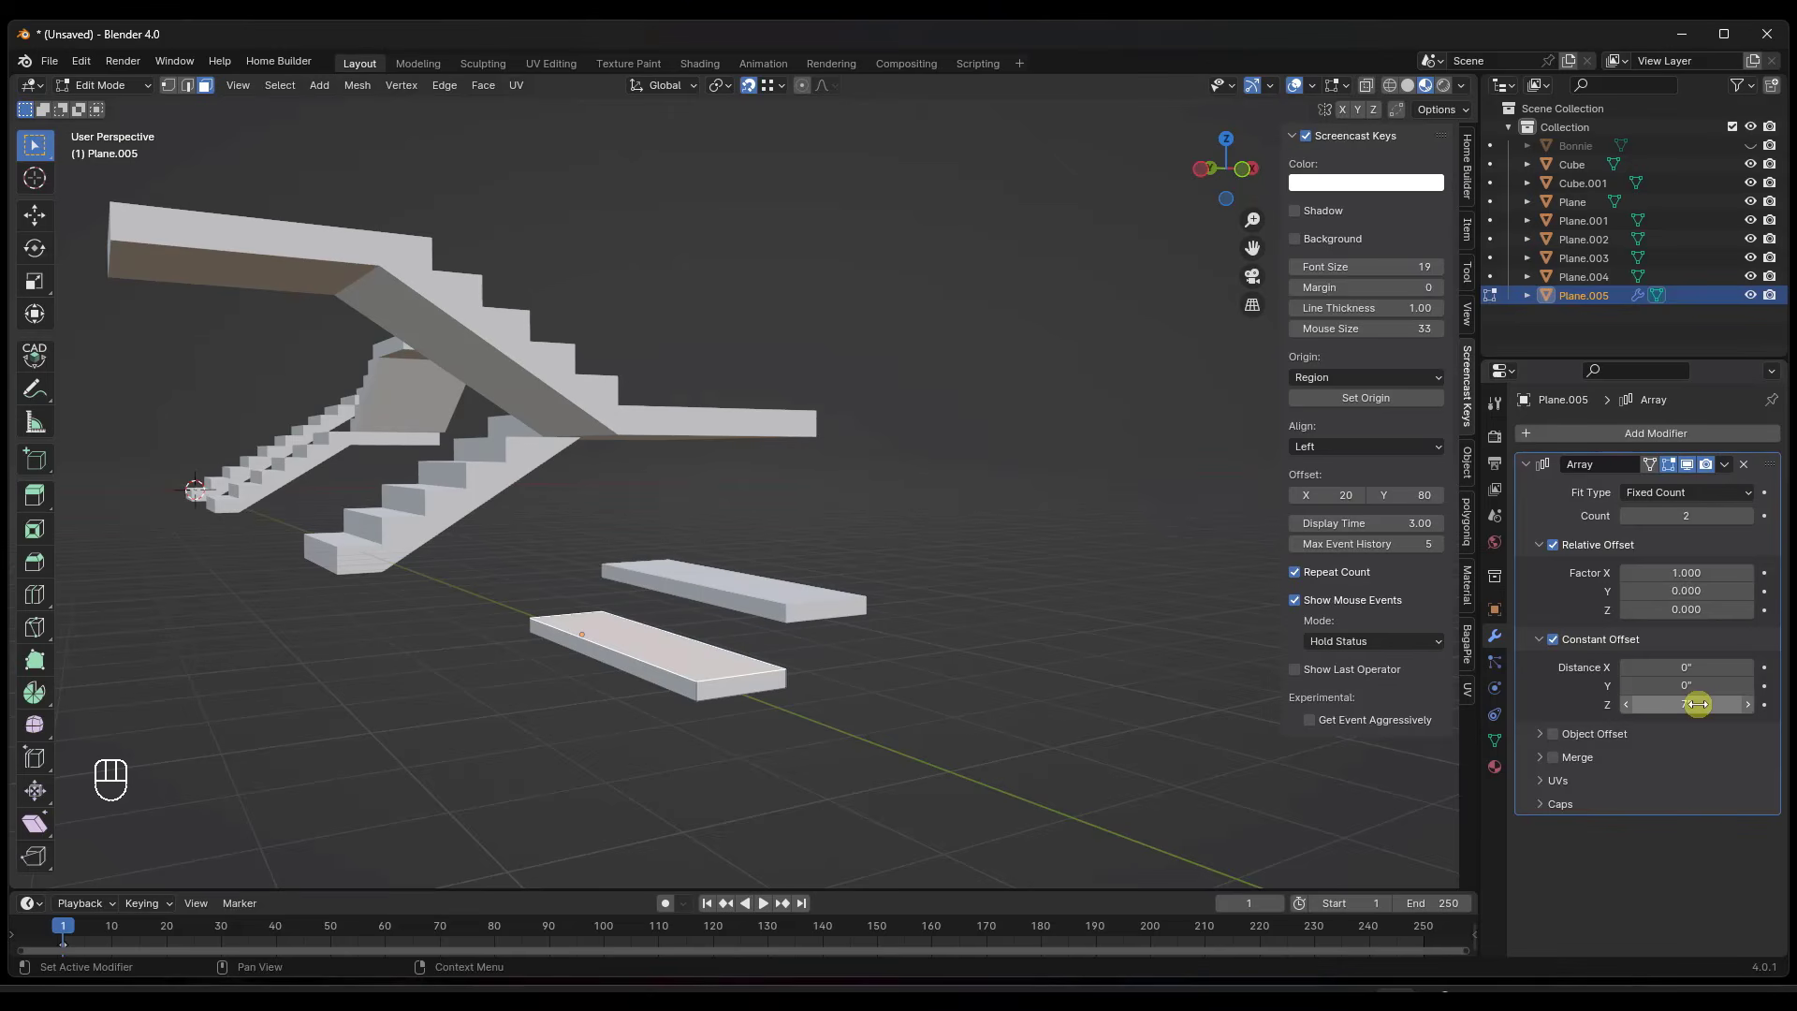
Set the array count to 11 to complete the floating flight, and return to Object Mode.
mouse_move(890, 609)
middle_mouse_down()
mouse_move(782, 593)
mouse_move(924, 613)
middle_mouse_up()
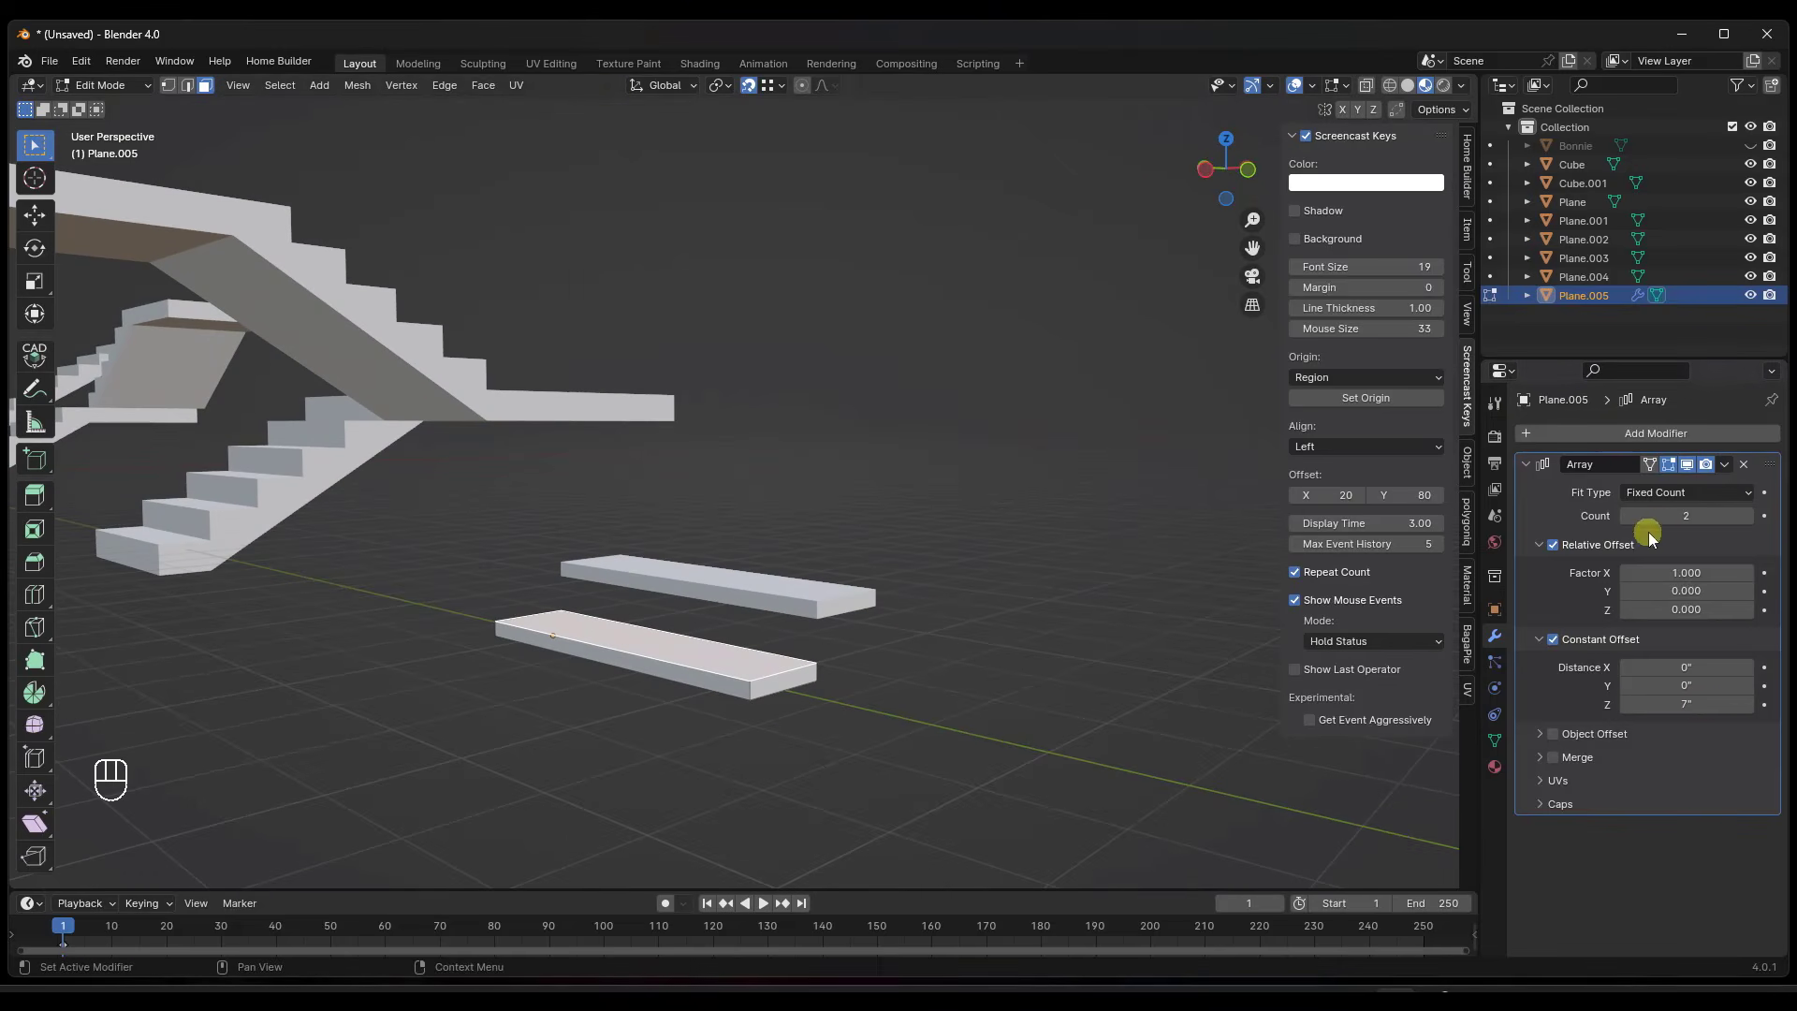
left_click_drag(1679, 517, 270, 518)
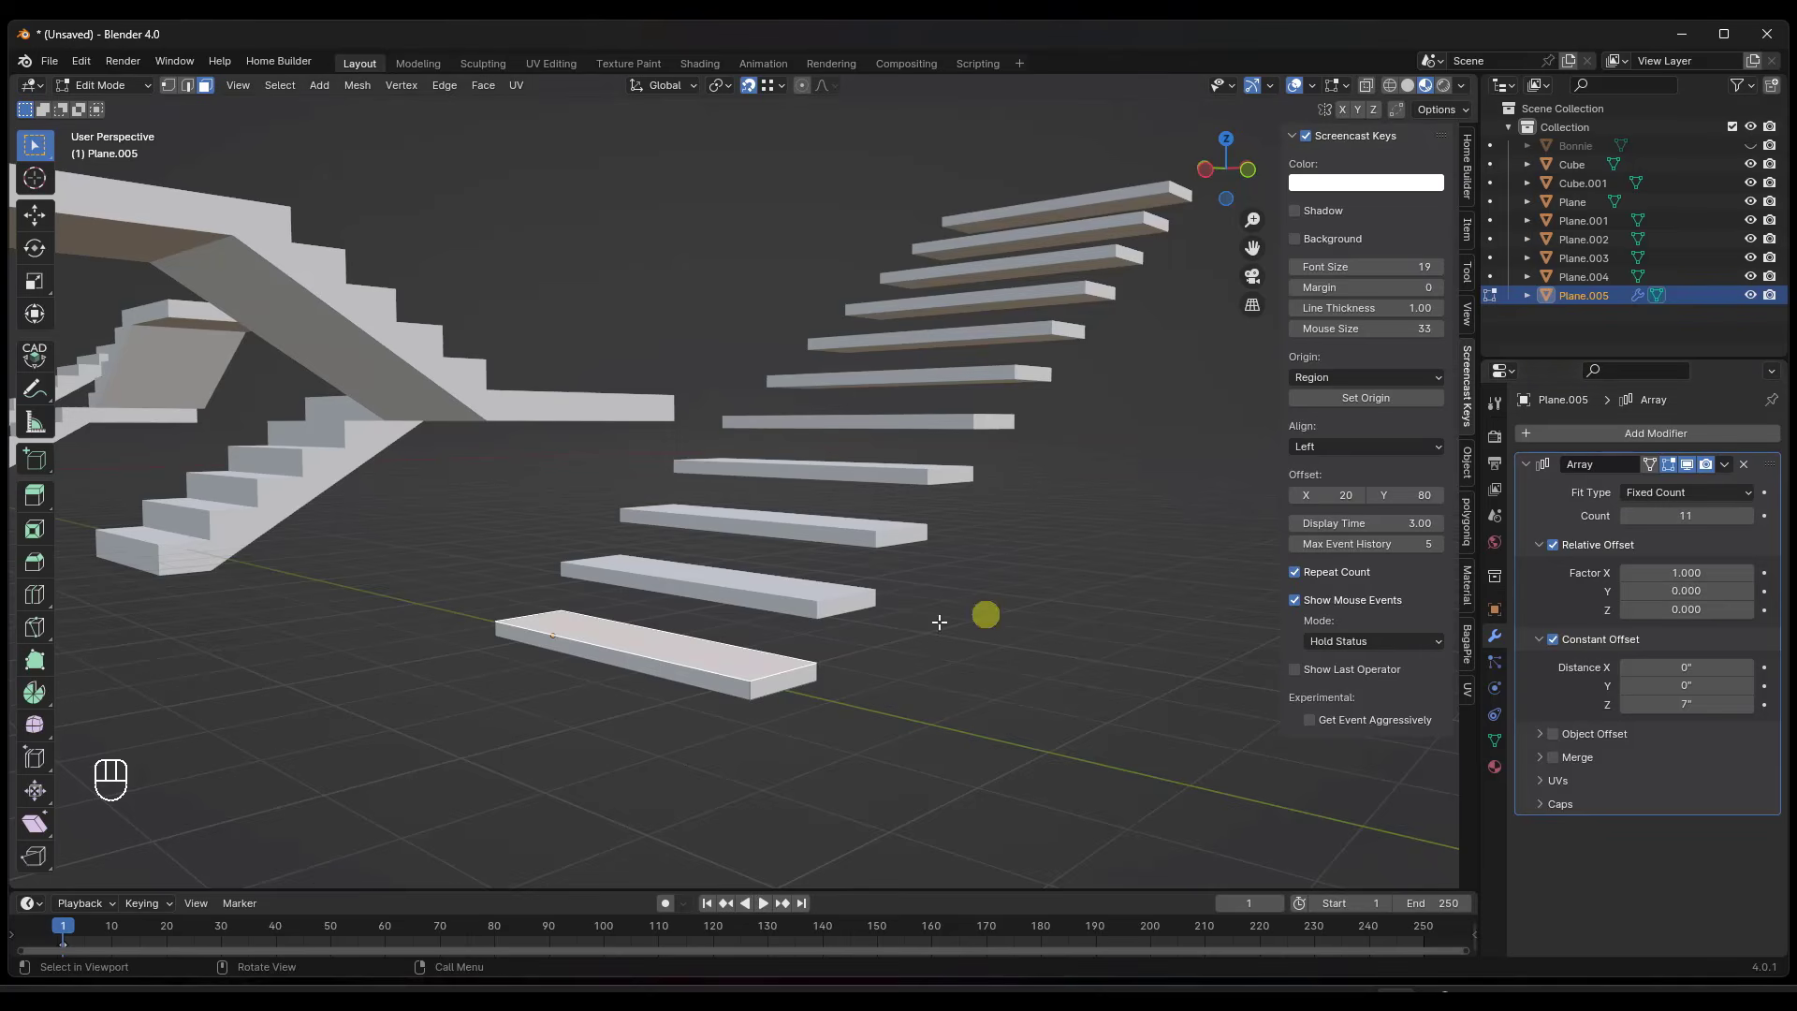
scroll(767, 632, "down", 4)
middle_click_drag(751, 624, 895, 503)
key("Tab")
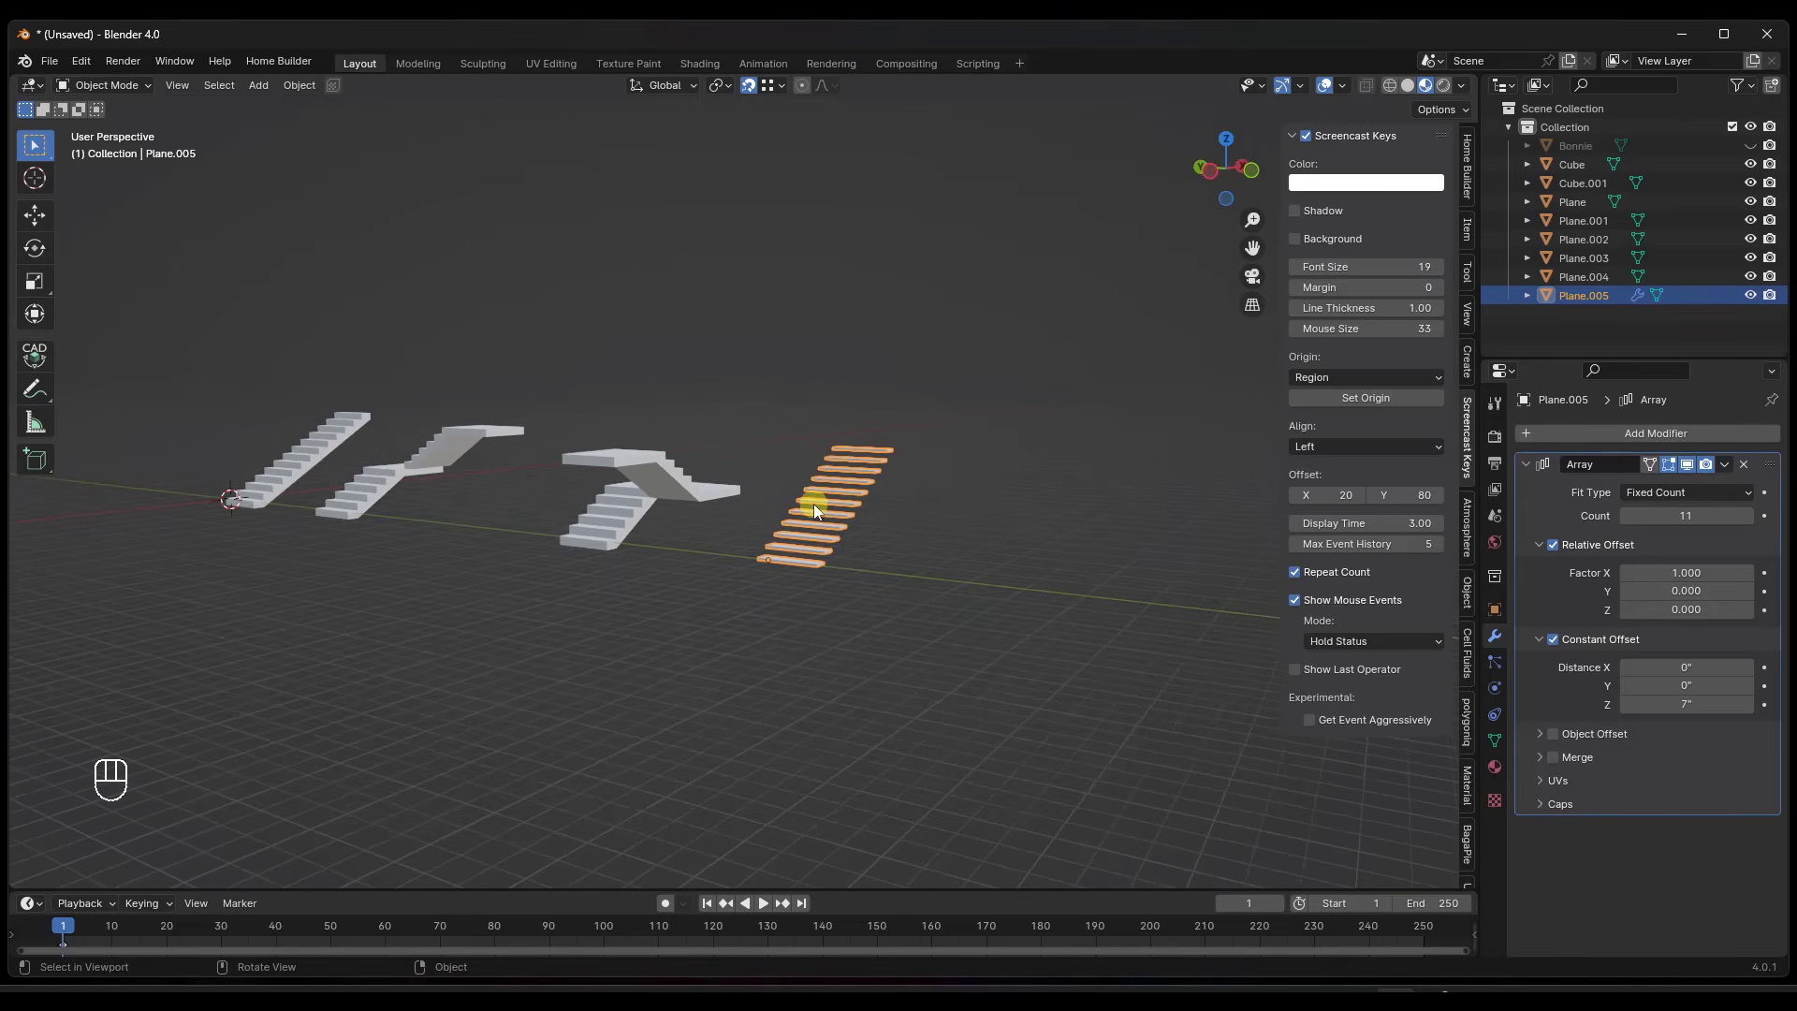
Add a plane in top view and move it along Y clear of the existing staircases.
left_click(1225, 141)
key("shift+a")
mouse_move(872, 427)
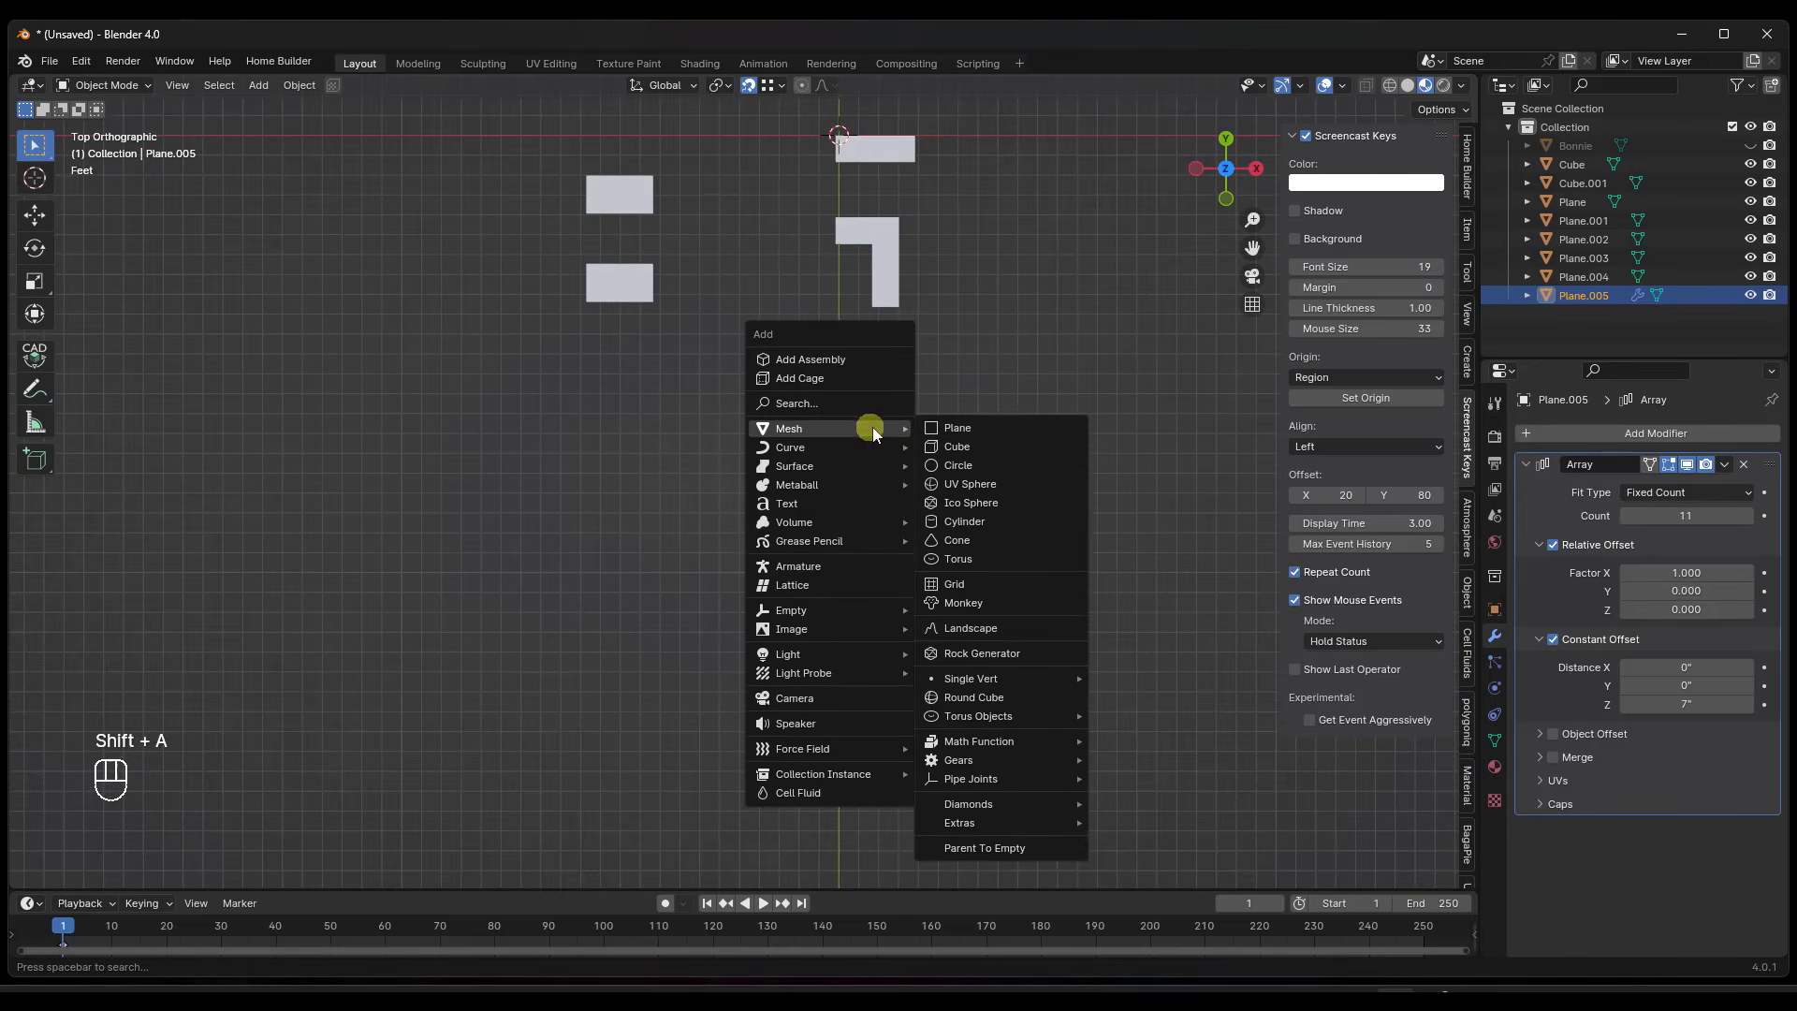
left_click(975, 429)
key("g")
key("y")
left_click(842, 646)
Lengthen the new plane into a tread by moving its front edge about 36 inches along negative Y, and return to Object Mode.
scroll(841, 546, "up", 8)
key("Tab")
key("2")
left_click(925, 558)
key("g")
key("y")
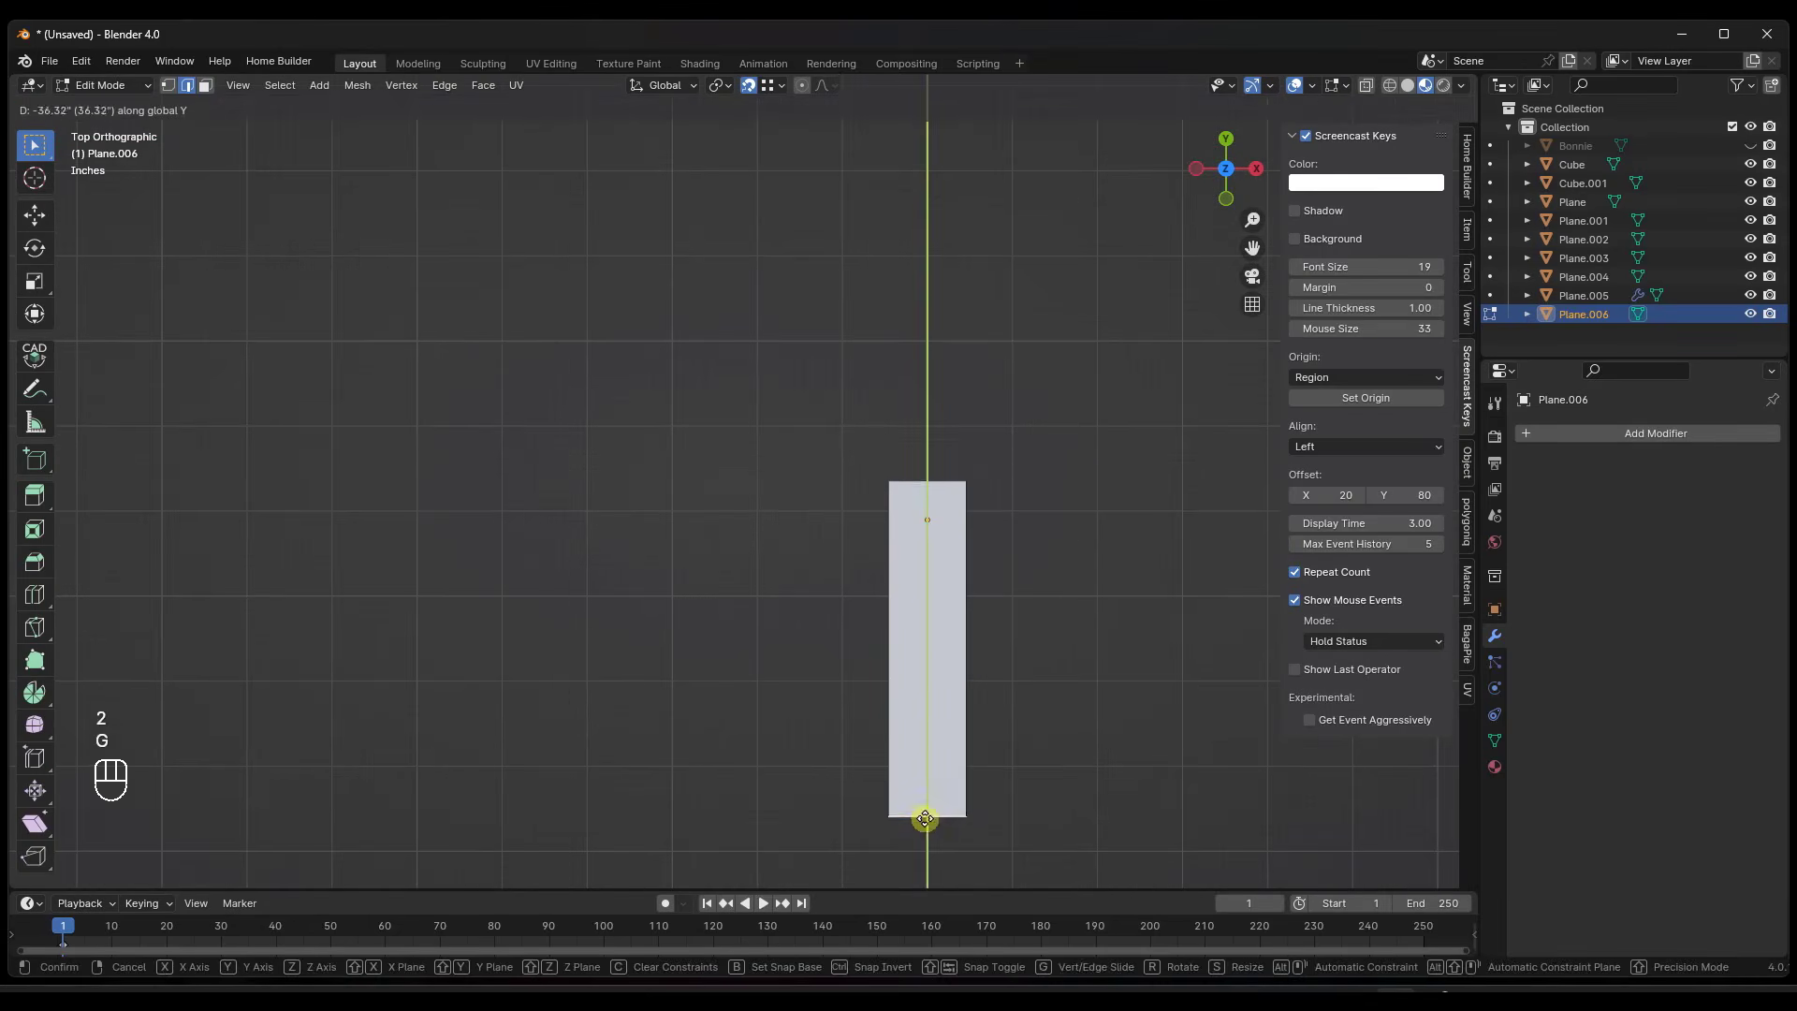
left_click(922, 824)
scroll(477, 333, "down", 4)
middle_click_drag(597, 496, 595, 582)
key("Tab")
scroll(561, 597, "up", 2)
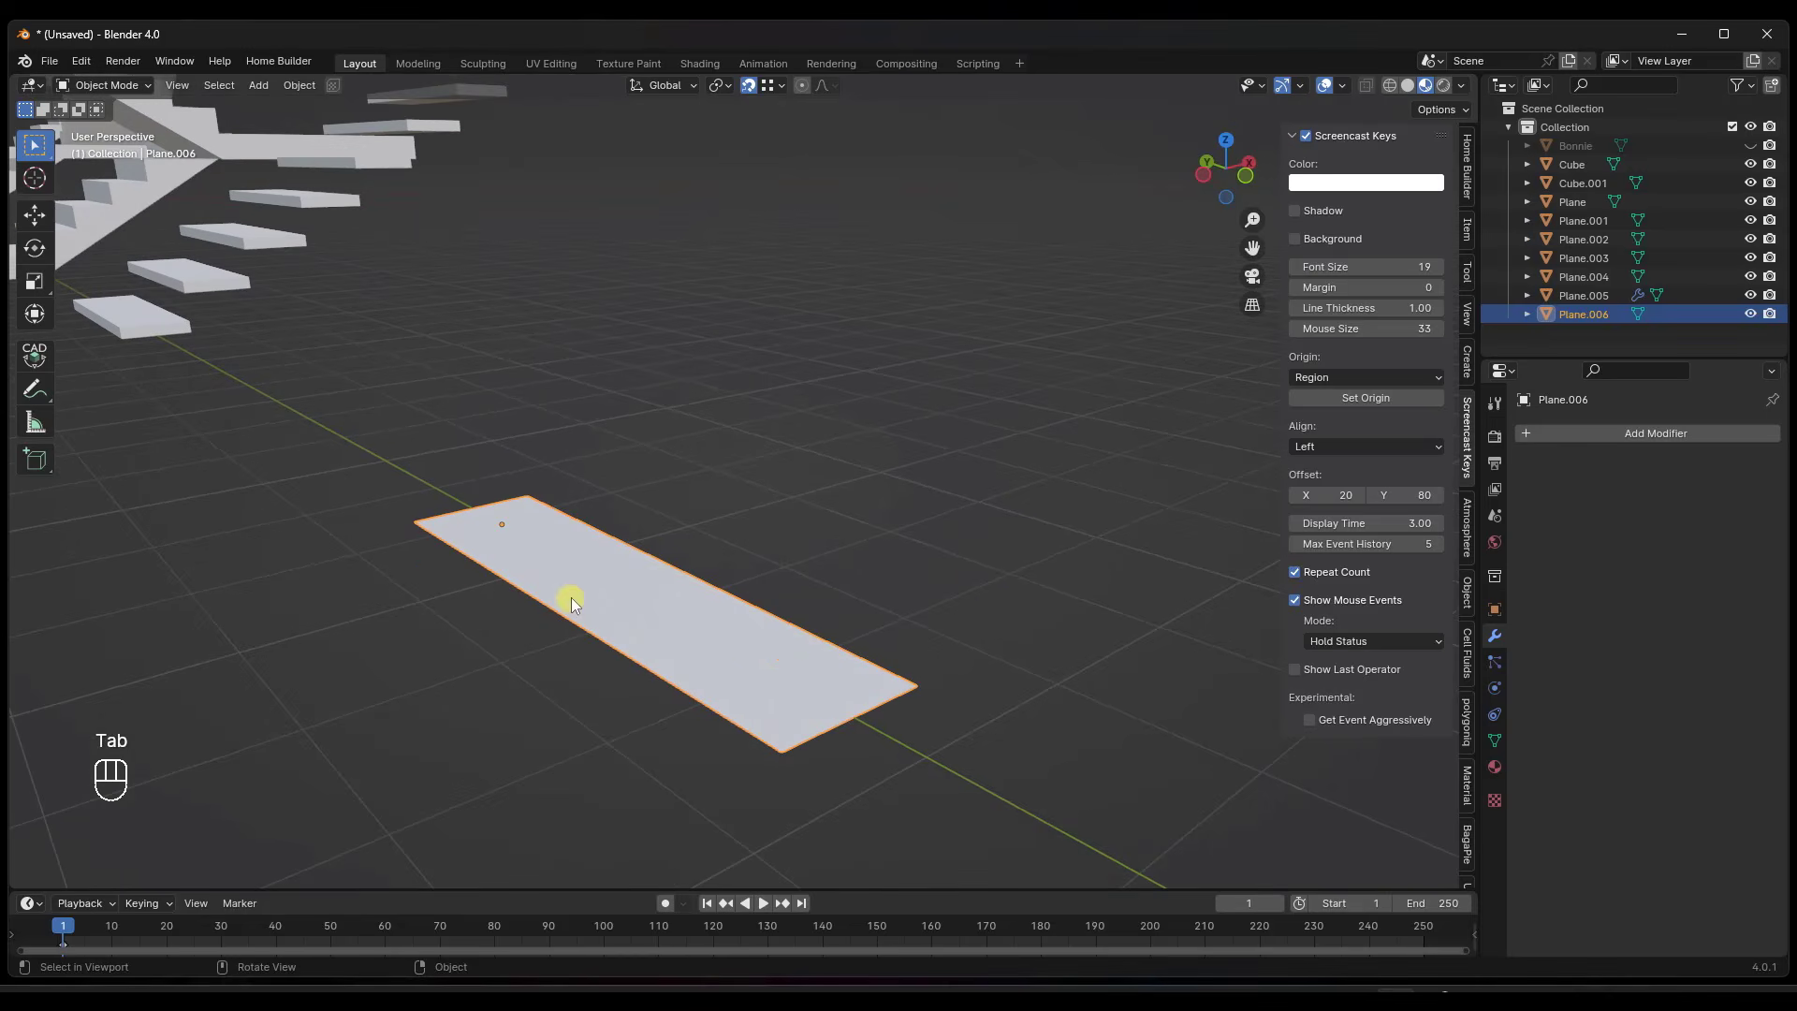
Add a Solidify modifier to the tread with an offset of 1 and a thickness of 2 inches.
left_click(1599, 434)
mouse_move(1602, 436)
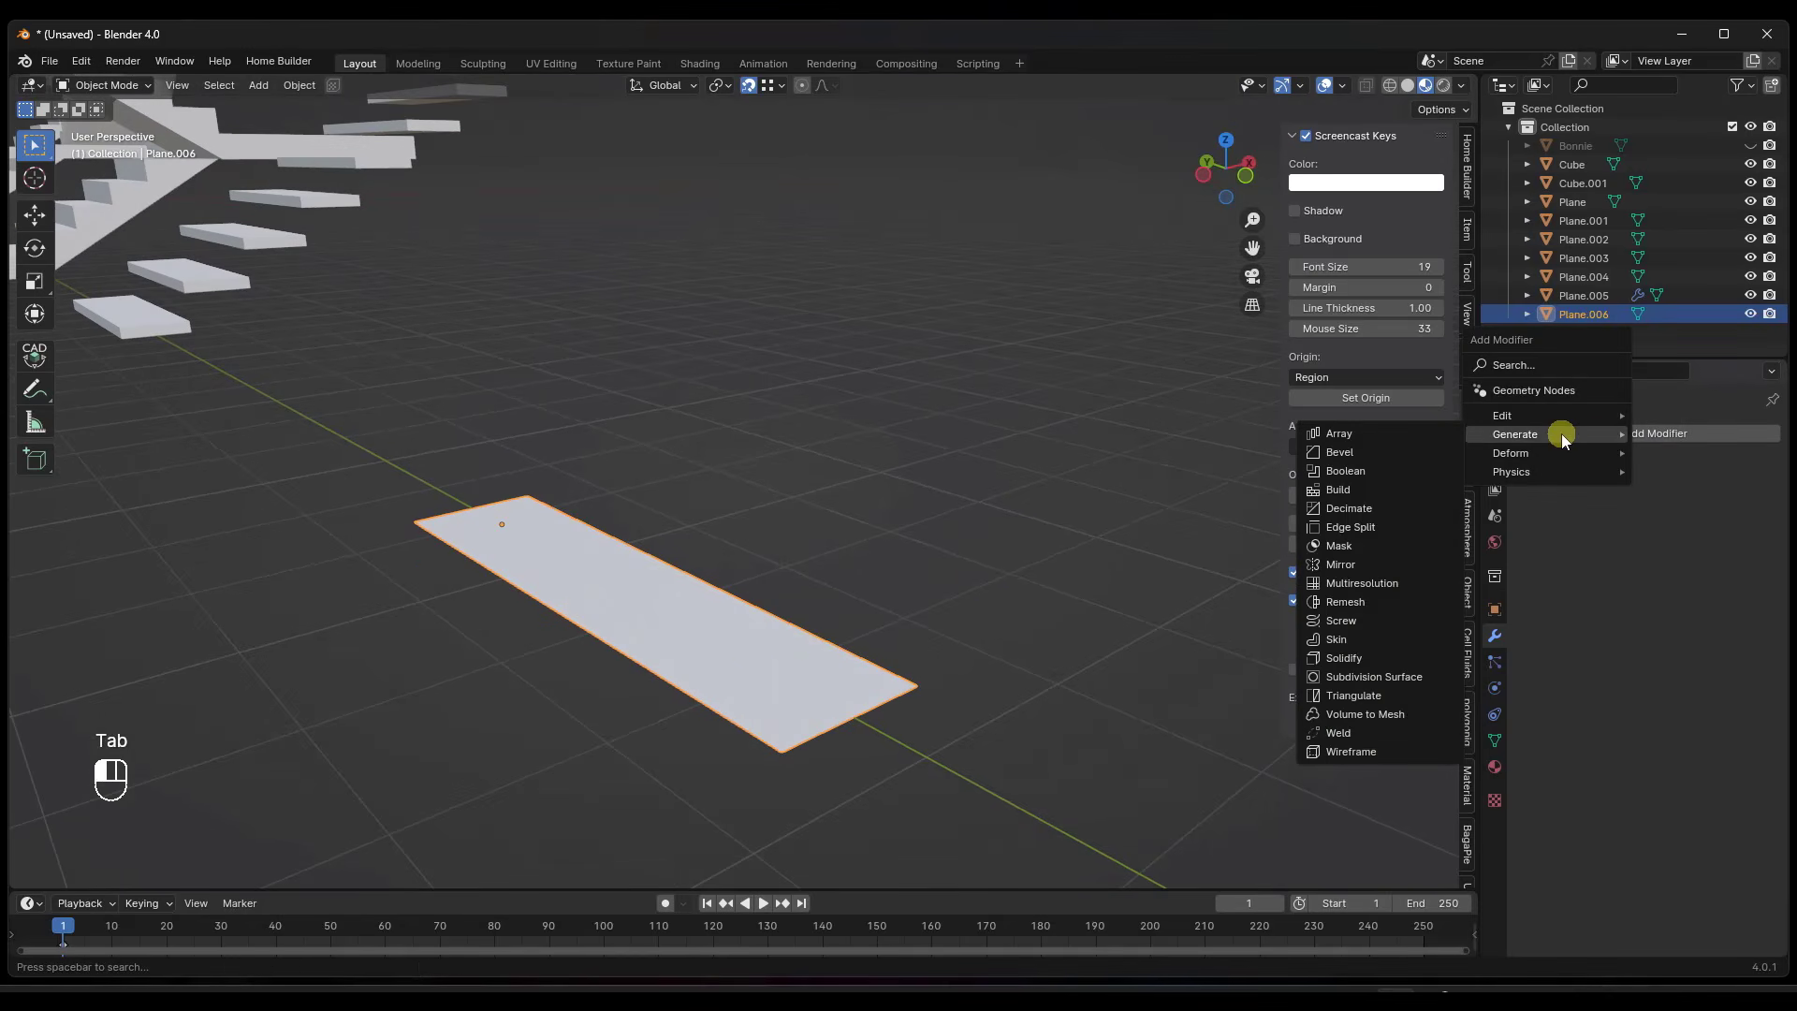
left_click(1362, 659)
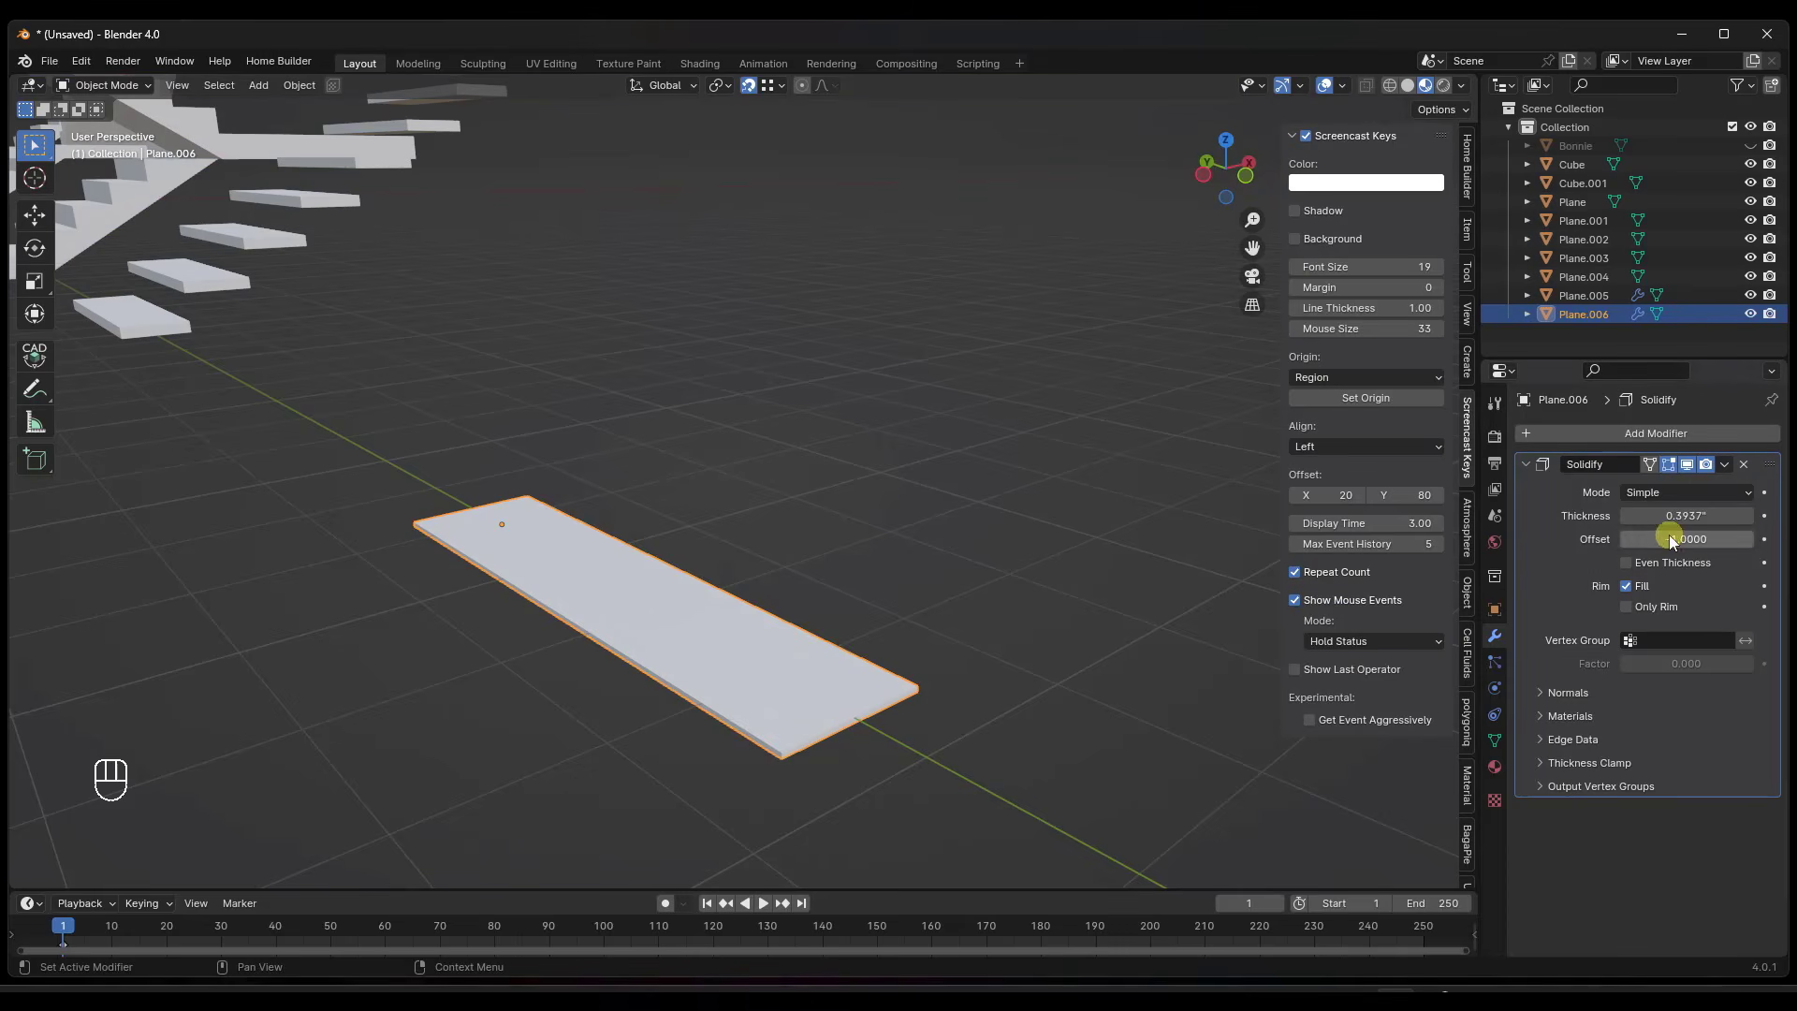
left_click_drag(1670, 535, 1788, 539)
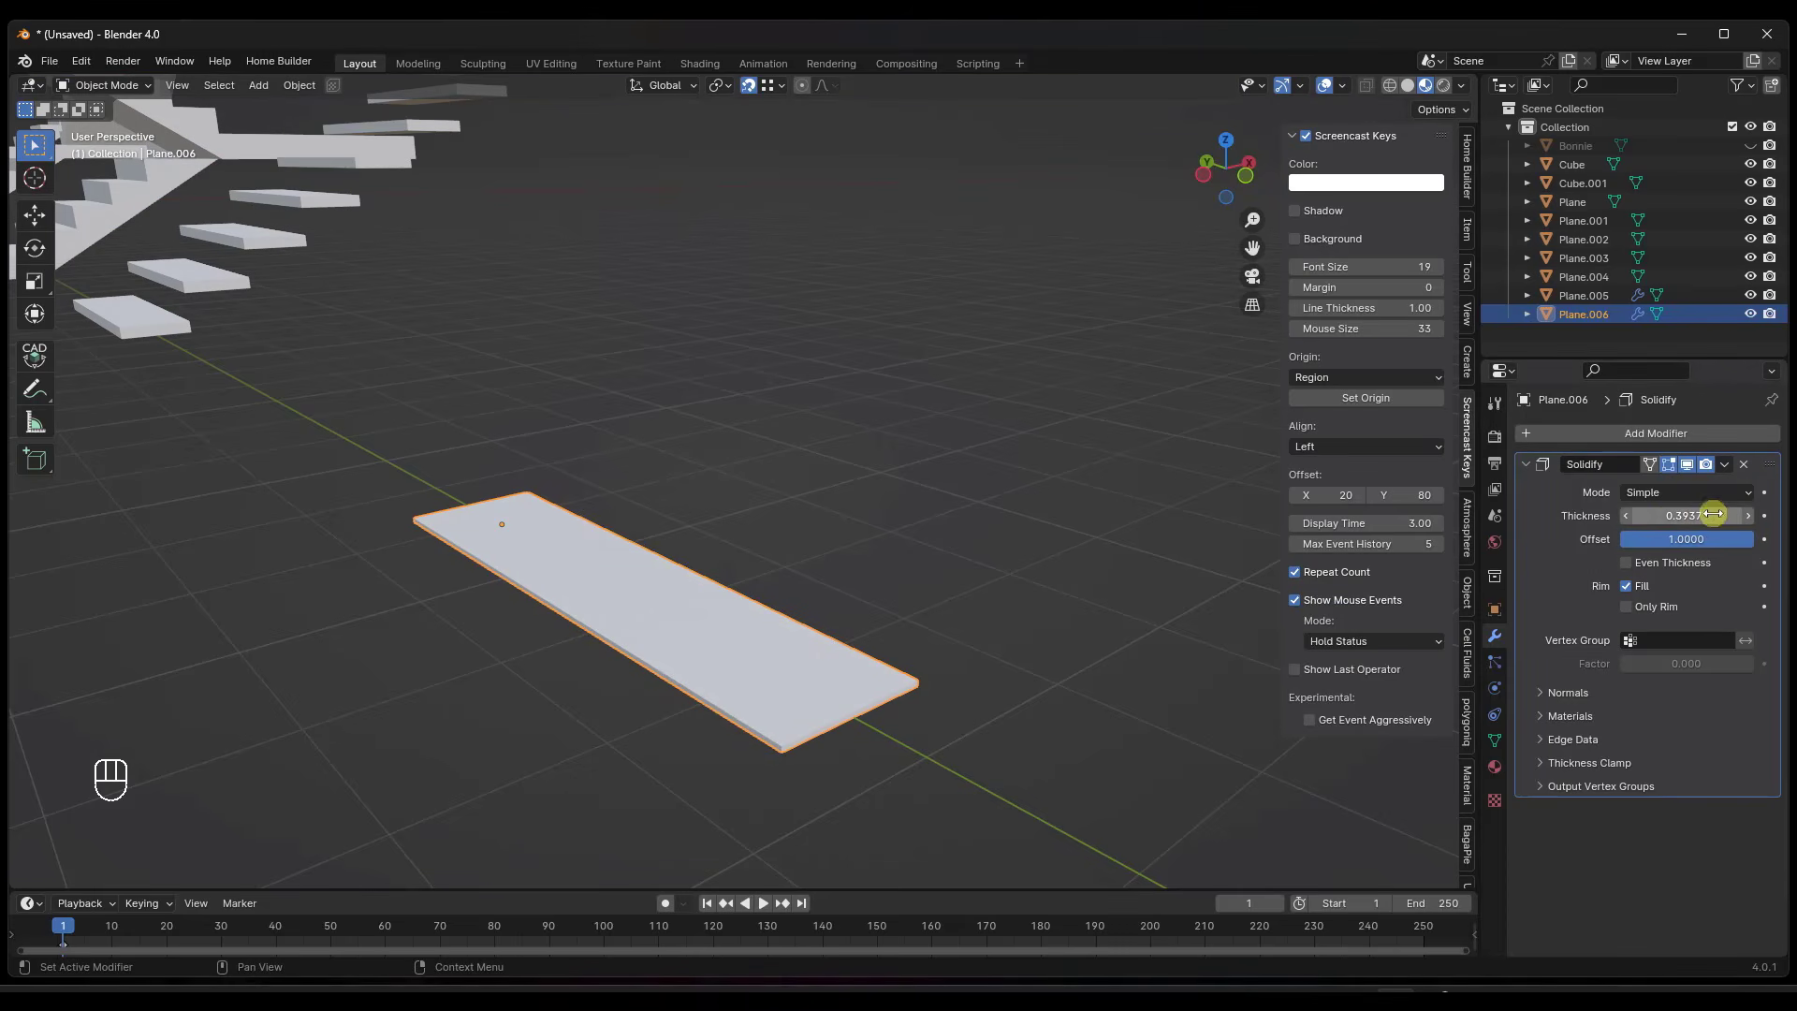
left_click_drag(1670, 516, 1749, 473)
left_click(1672, 513)
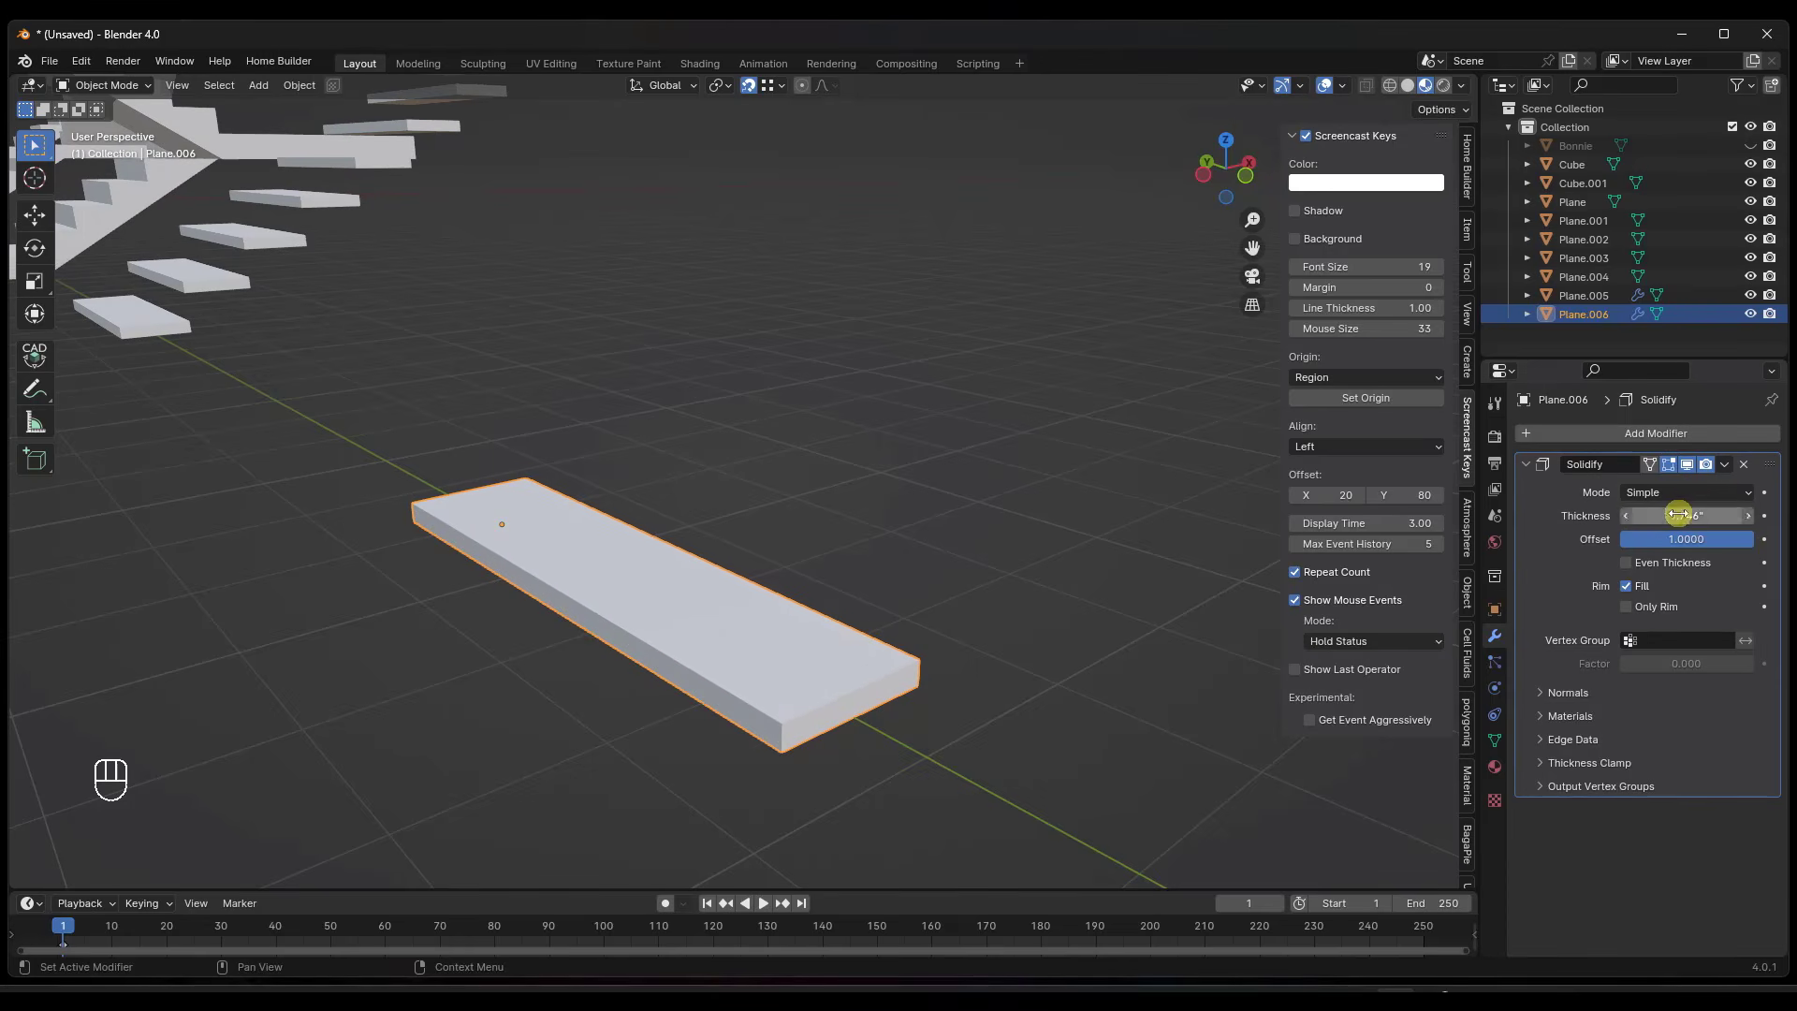
type("2")
key("Return")
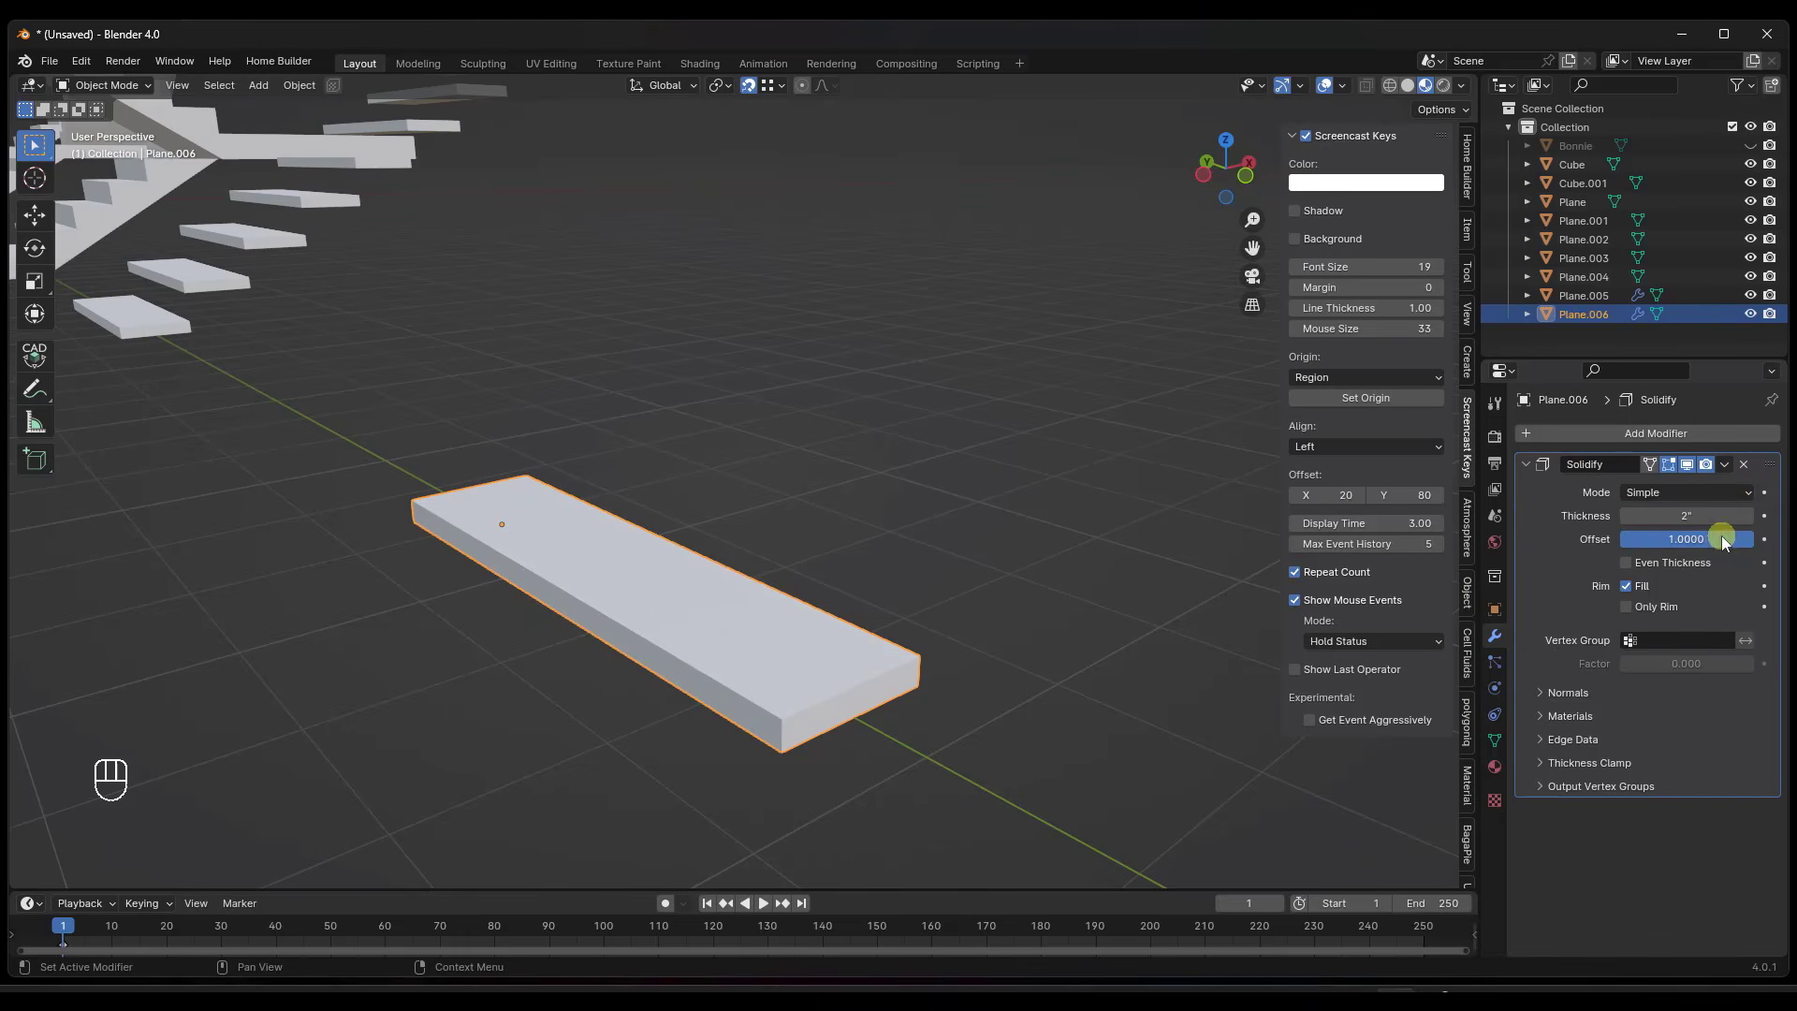
Add an Array modifier to the tread, turning off relative offset and enabling constant offset.
left_click(1642, 434)
mouse_move(1558, 439)
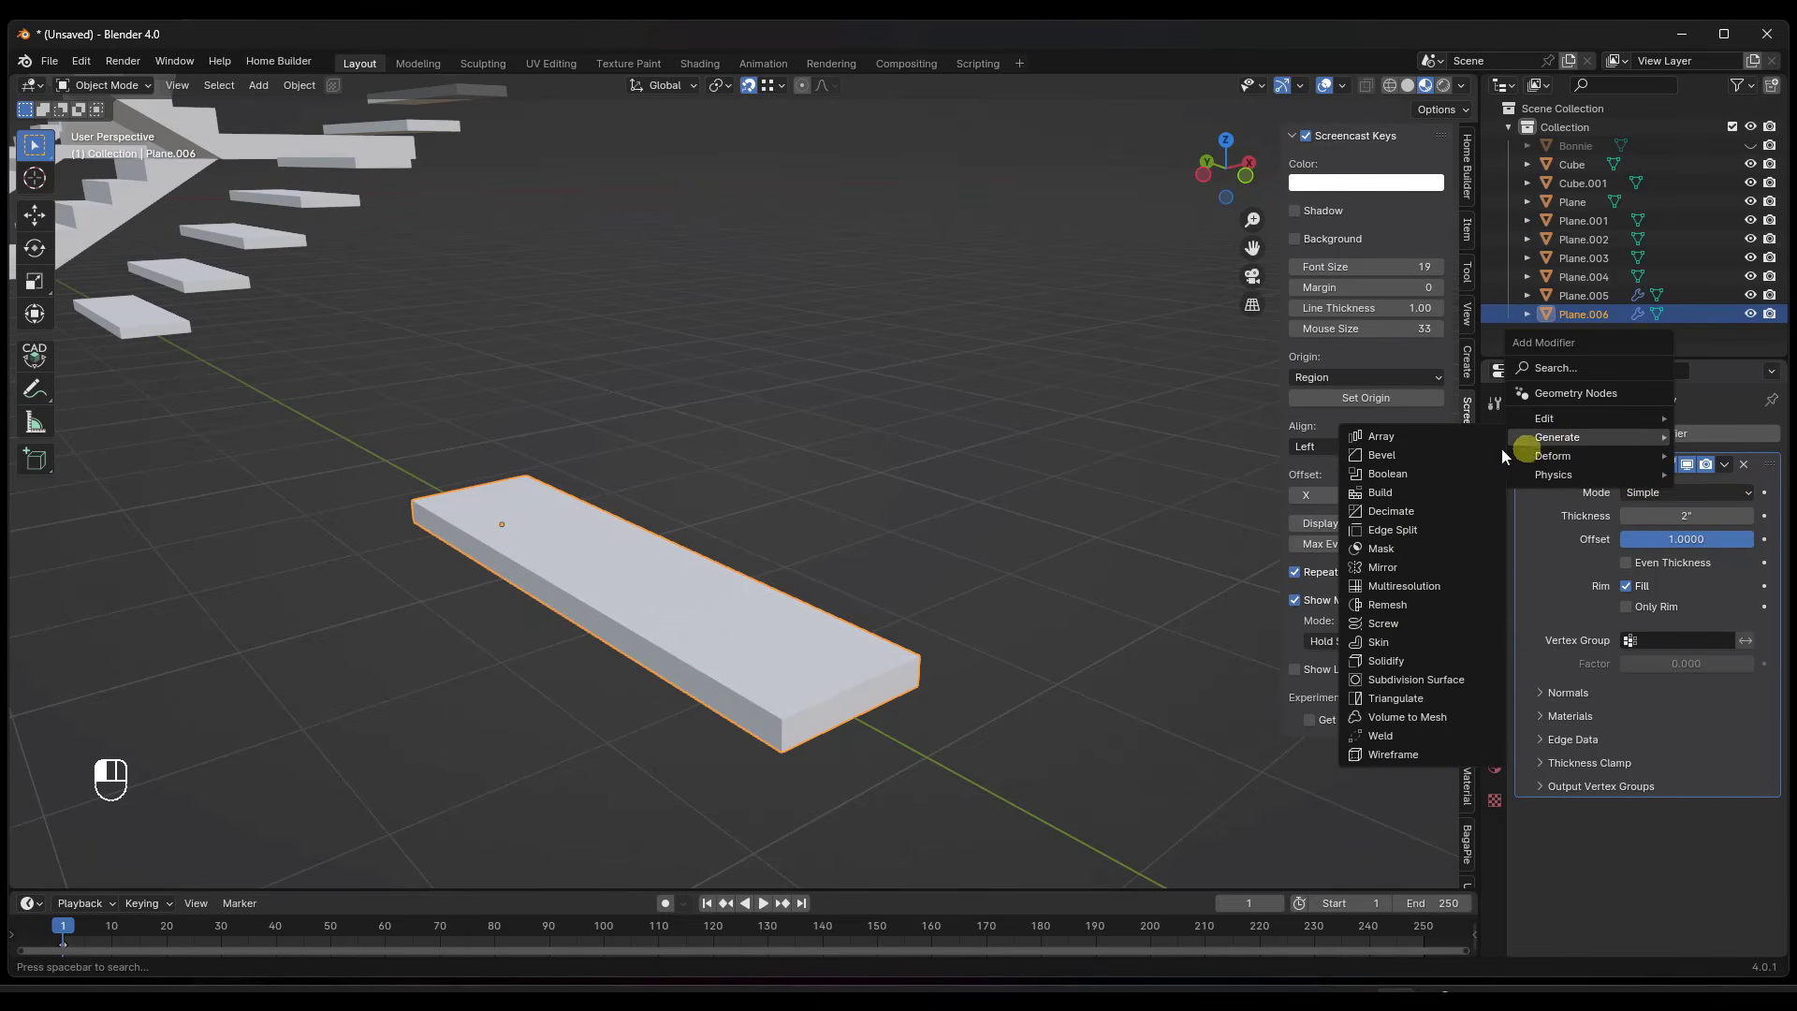
left_click(1423, 438)
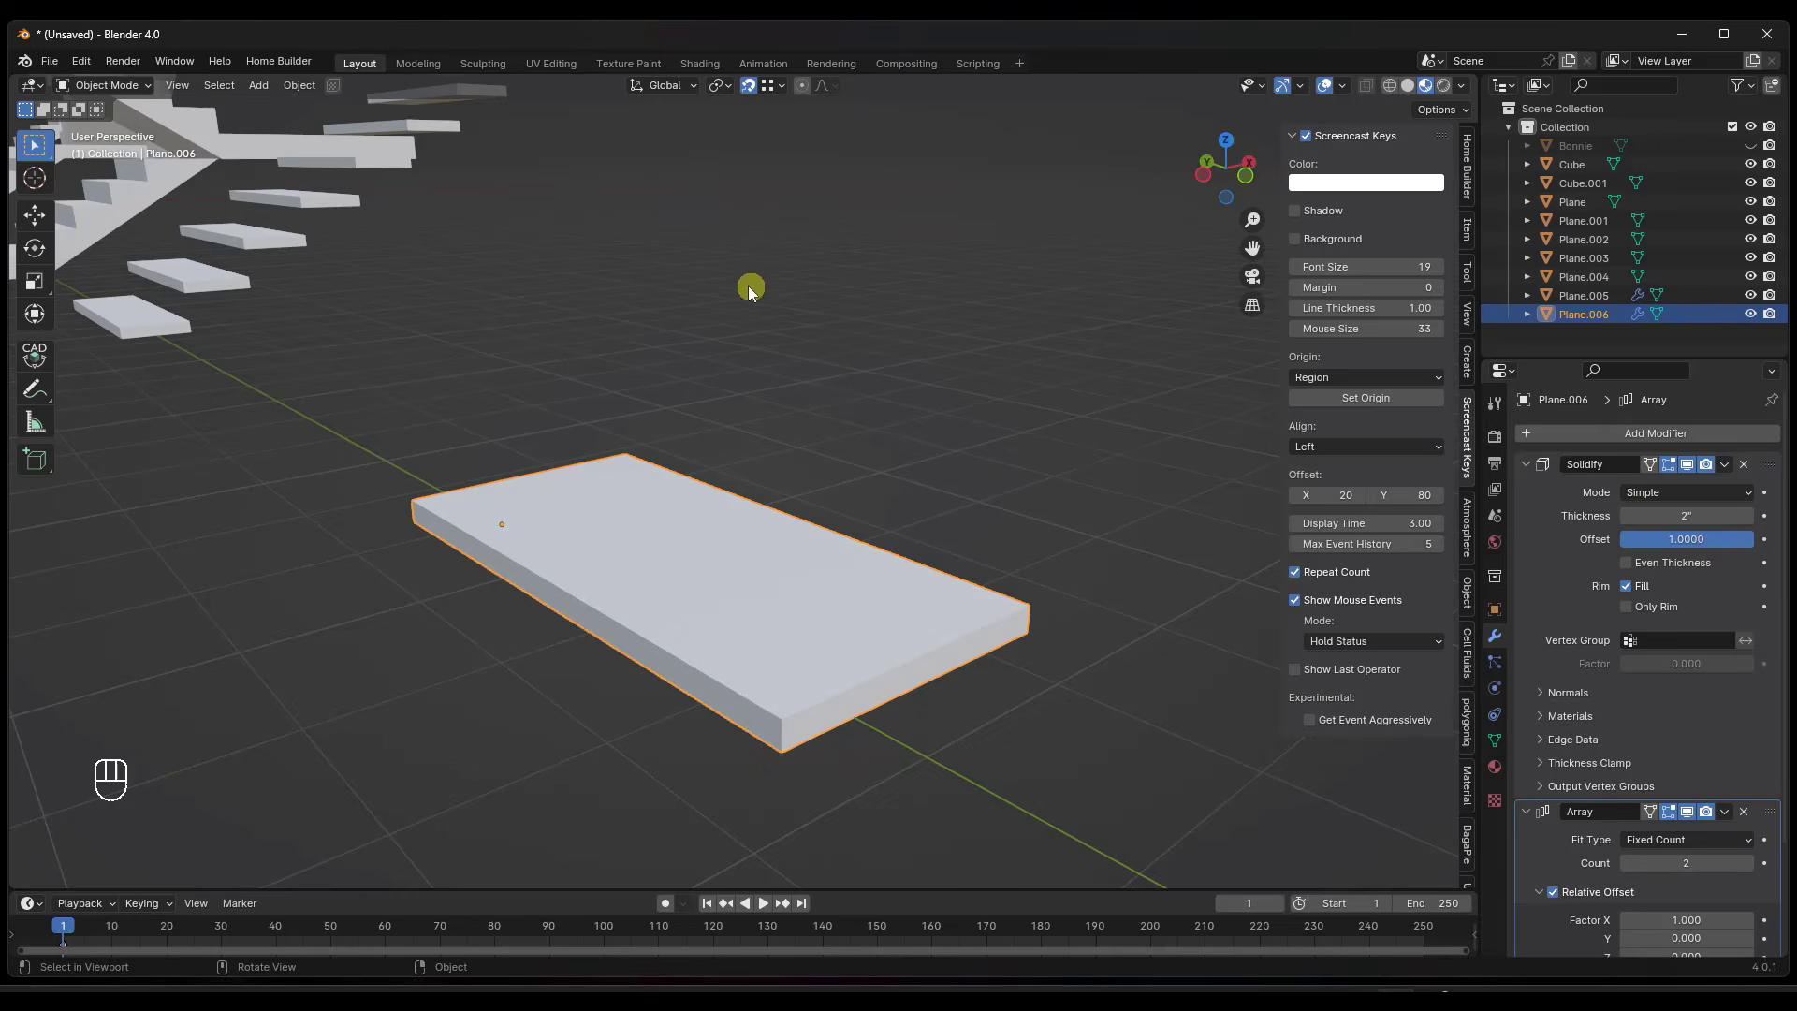
scroll(748, 284, "down", 3)
scroll(858, 379, "up", 1)
scroll(1553, 543, "down", 2)
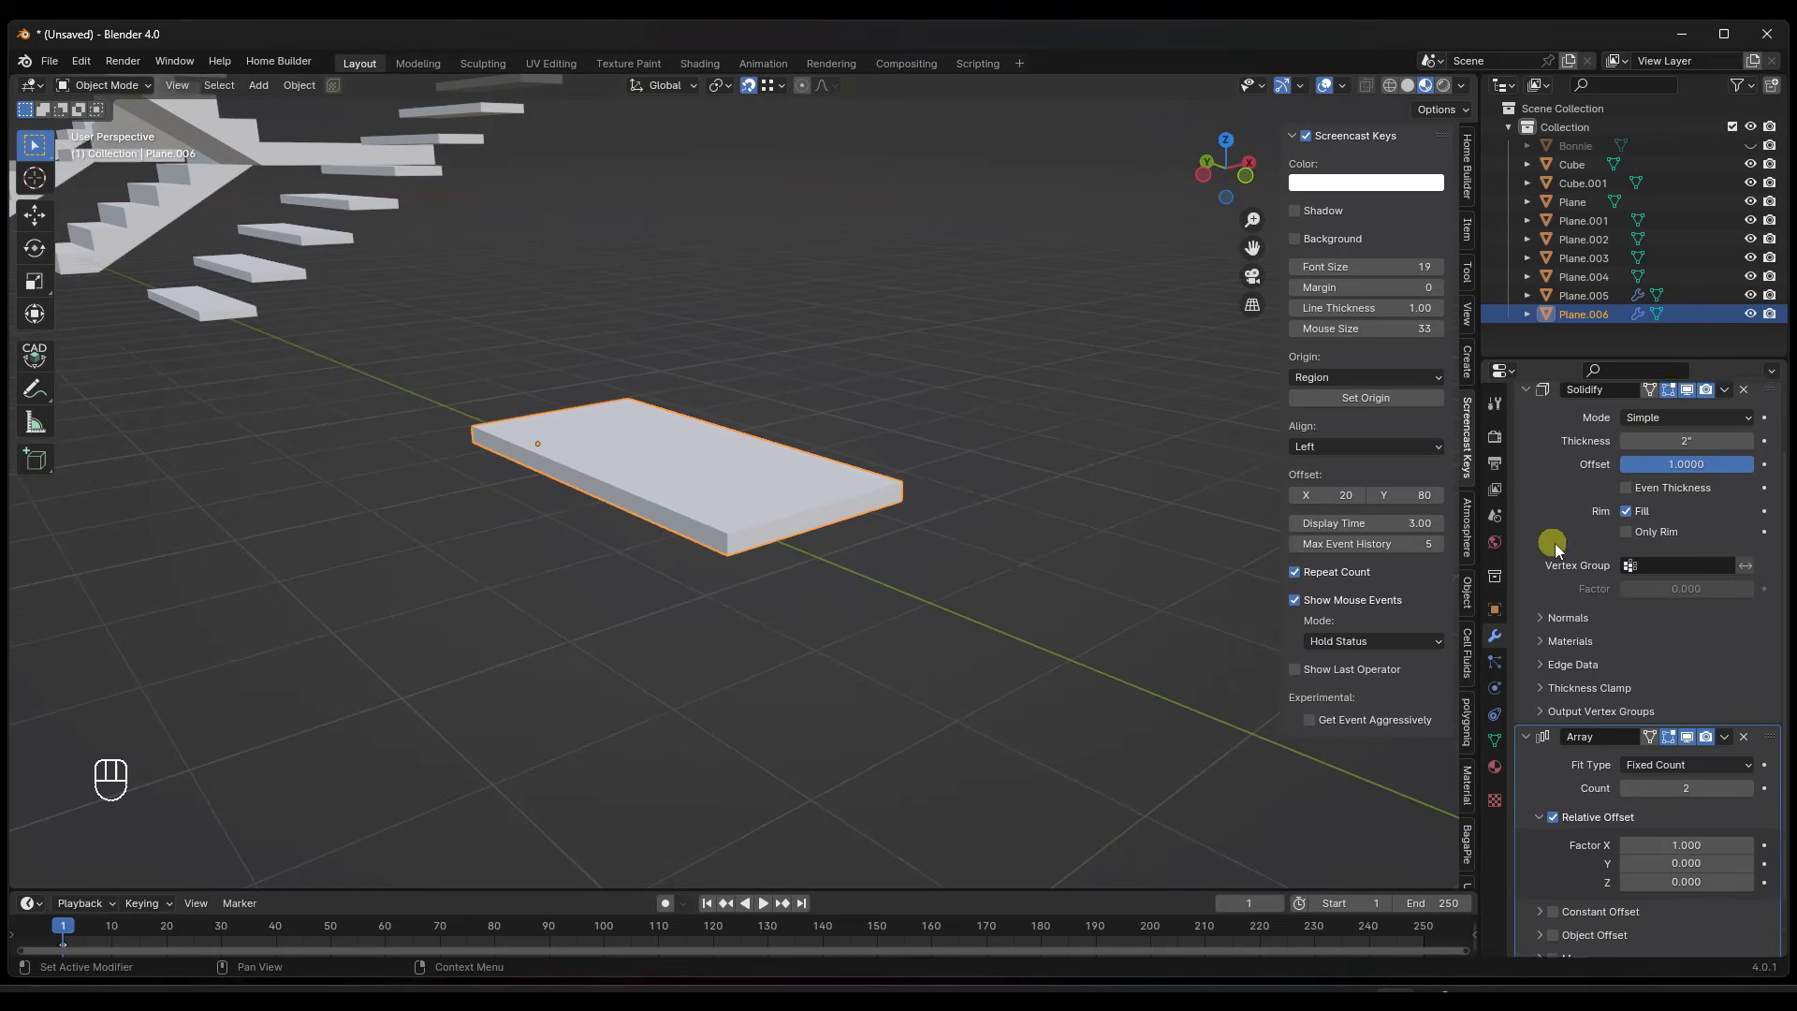
scroll(1573, 560, "down", 1)
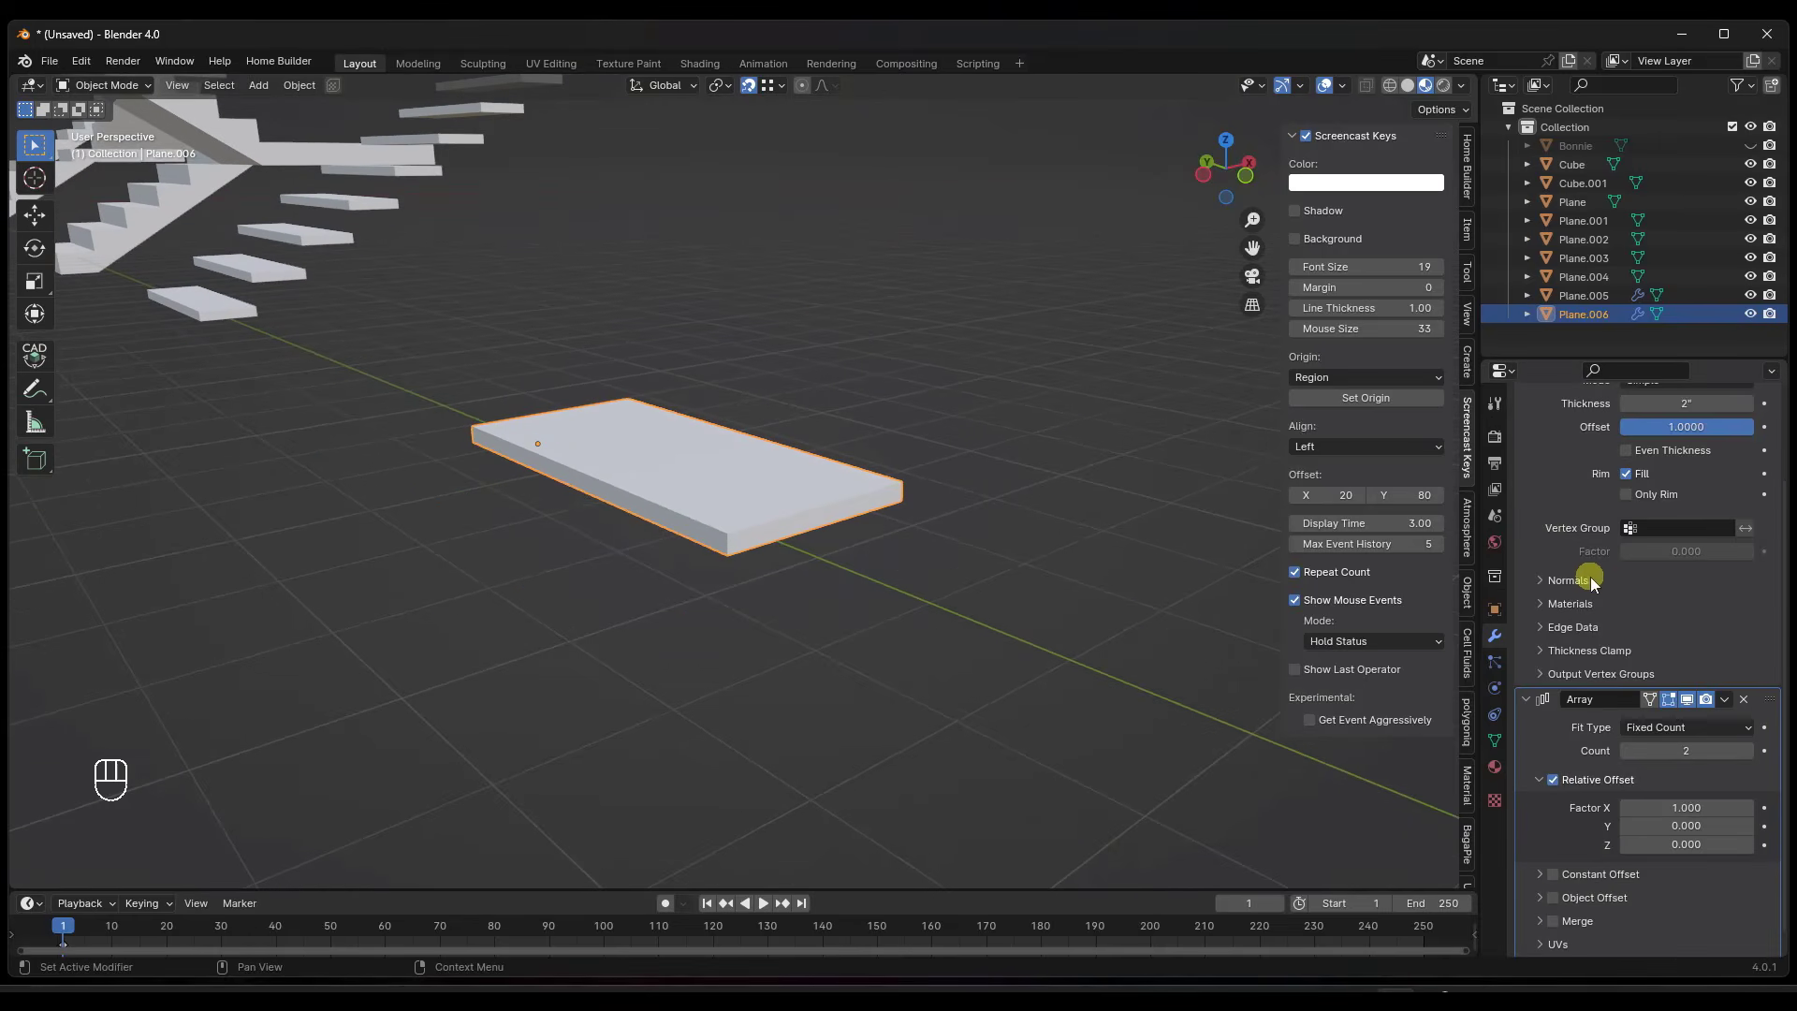
left_click(1553, 780)
scroll(1581, 726, "down", 1)
left_click(1553, 849)
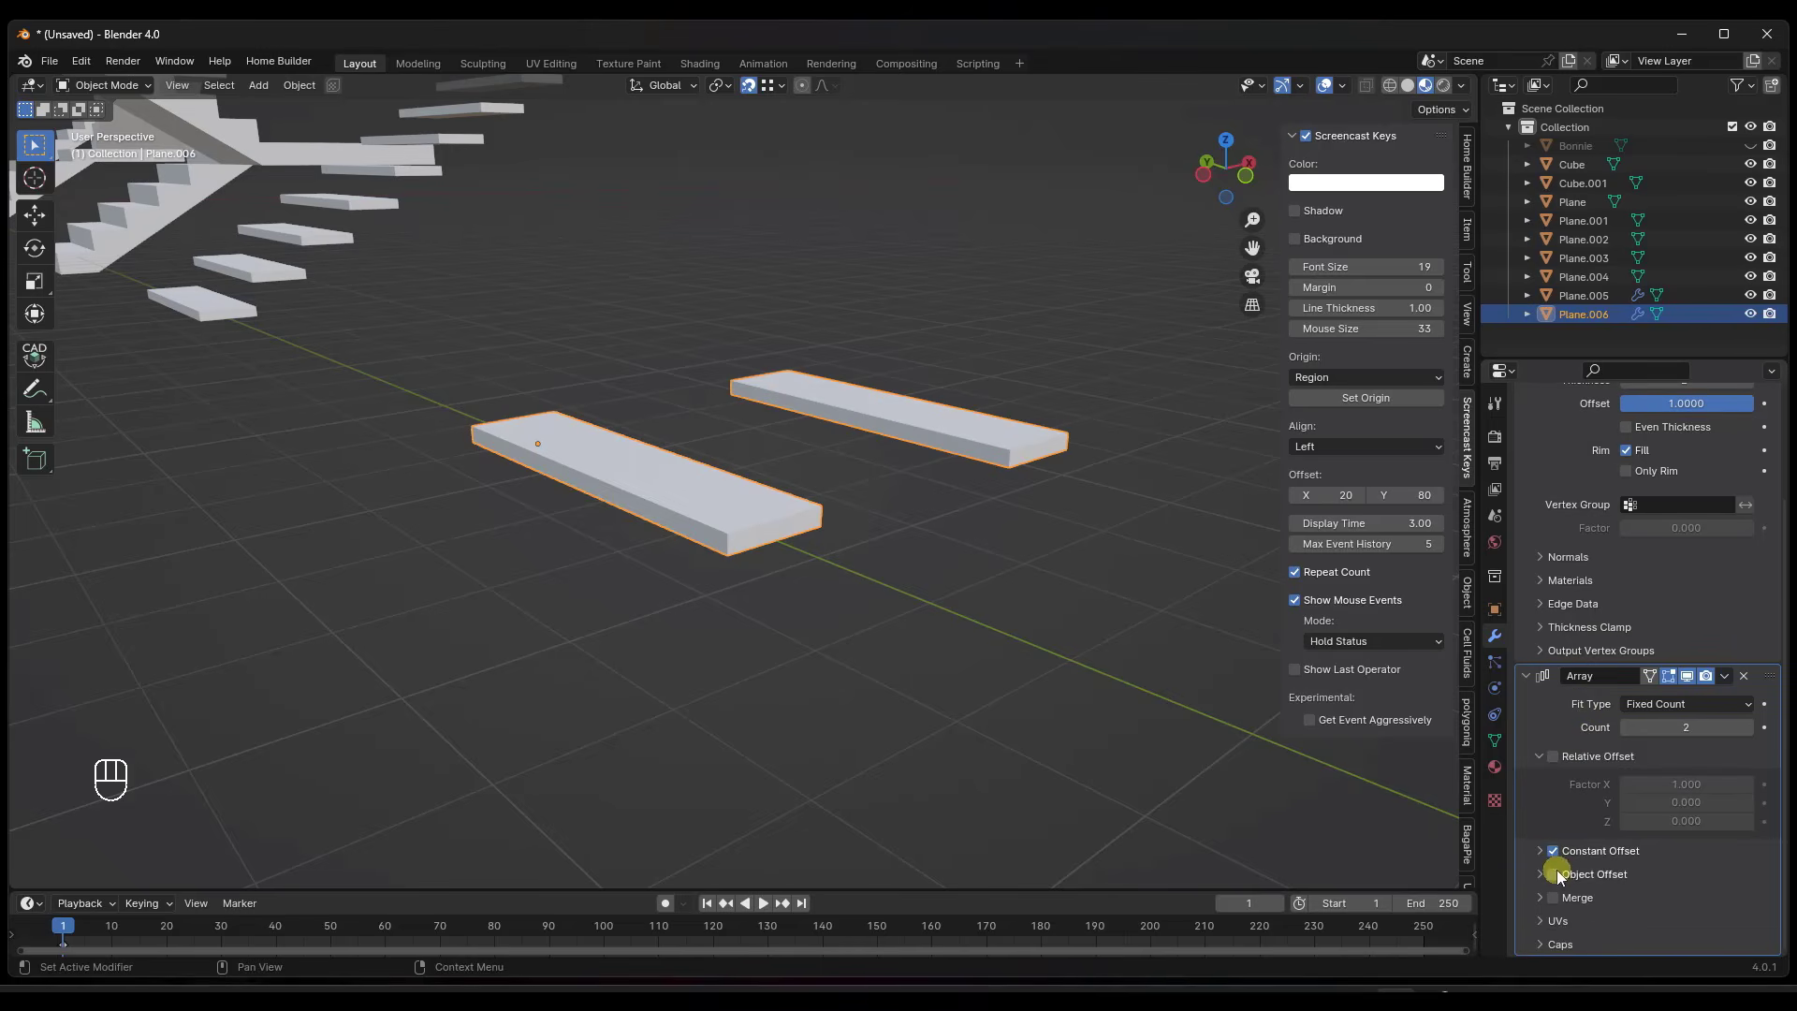
Set the array's constant offset distances to 11 inches in X and 7 inches in Z.
left_click(1540, 849)
scroll(1591, 748, "down", 2)
left_click(1671, 807)
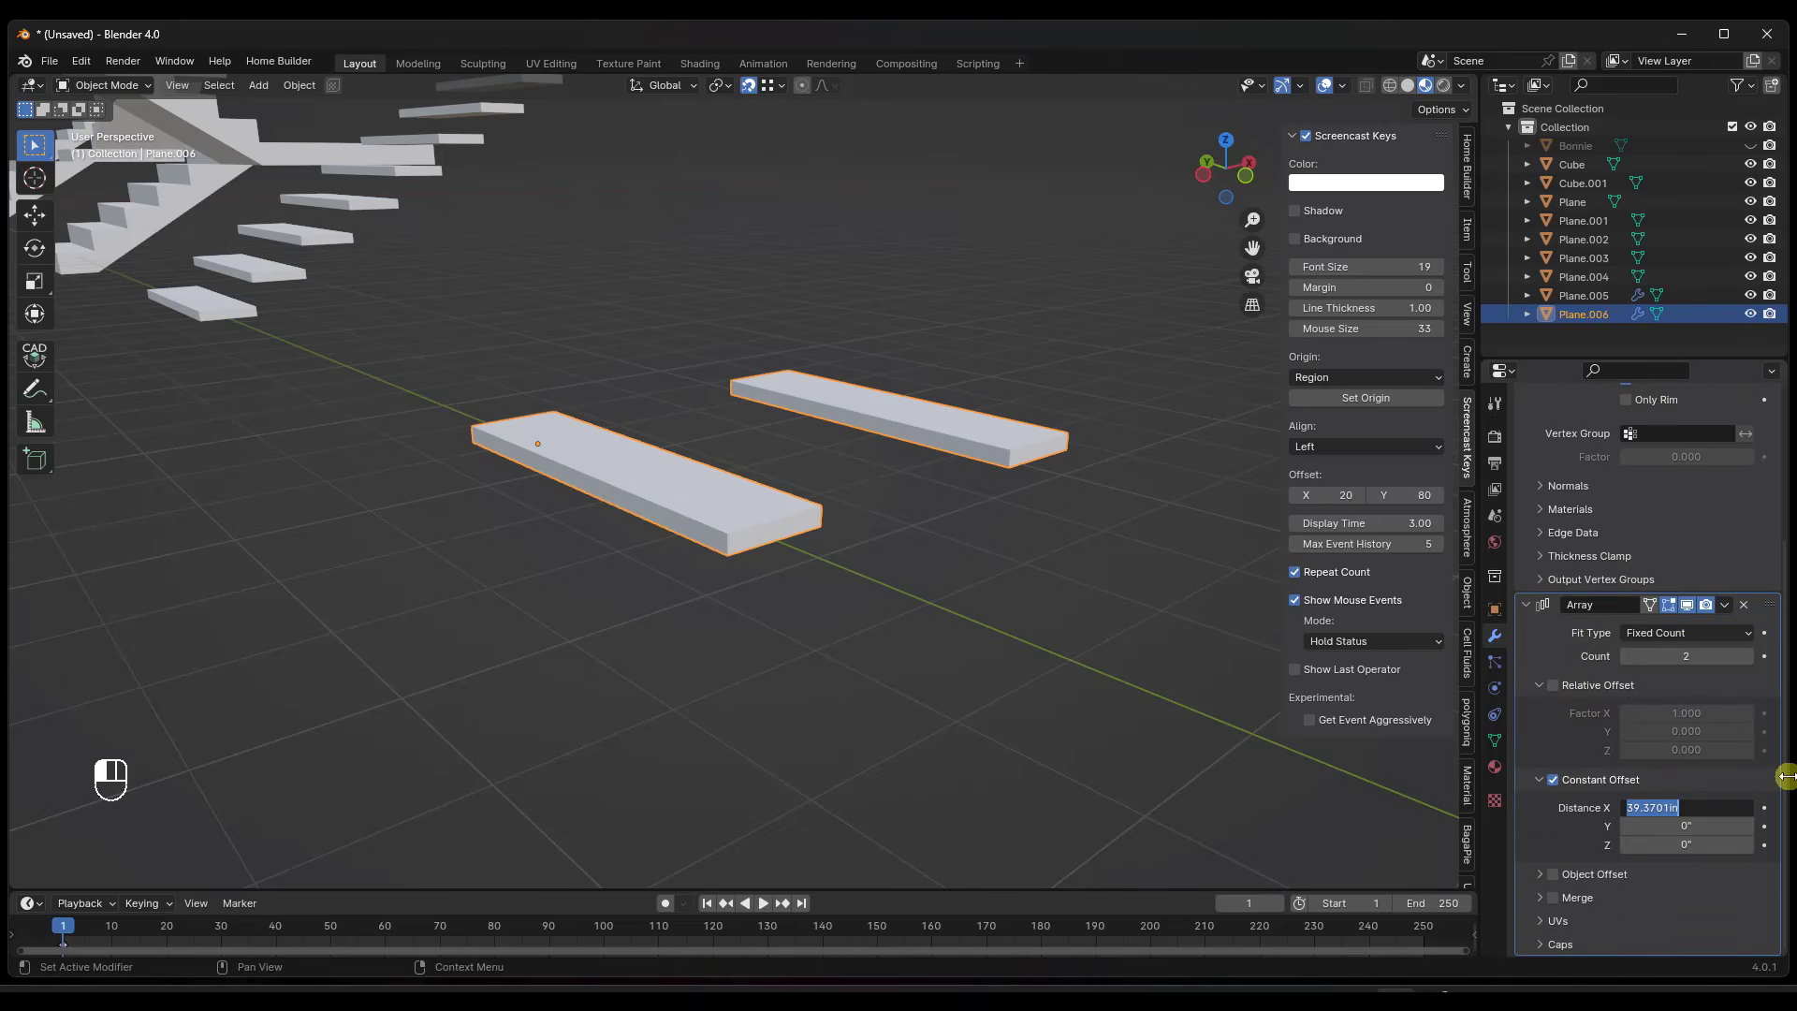
type("11")
key("Return")
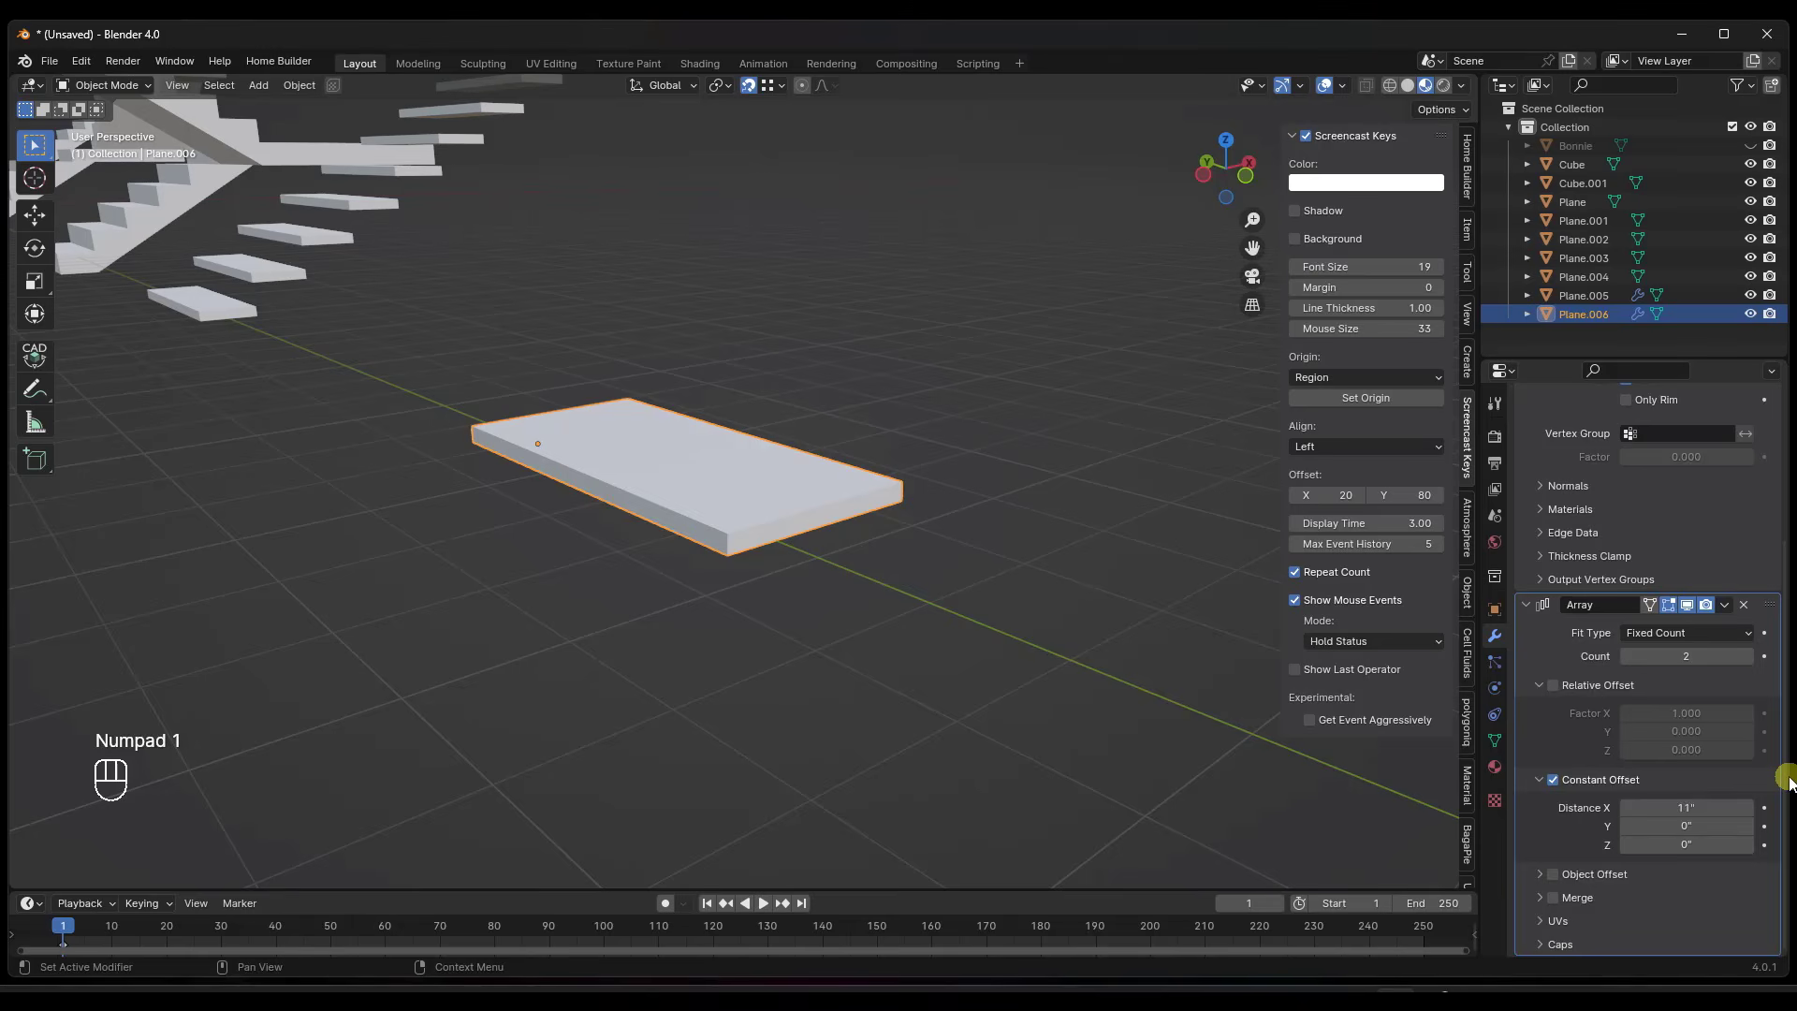
left_click_drag(1673, 846, 1680, 848)
Set the Solidify thickness to 7 inches to close the gap between the steps.
scroll(1666, 505, "up", 4)
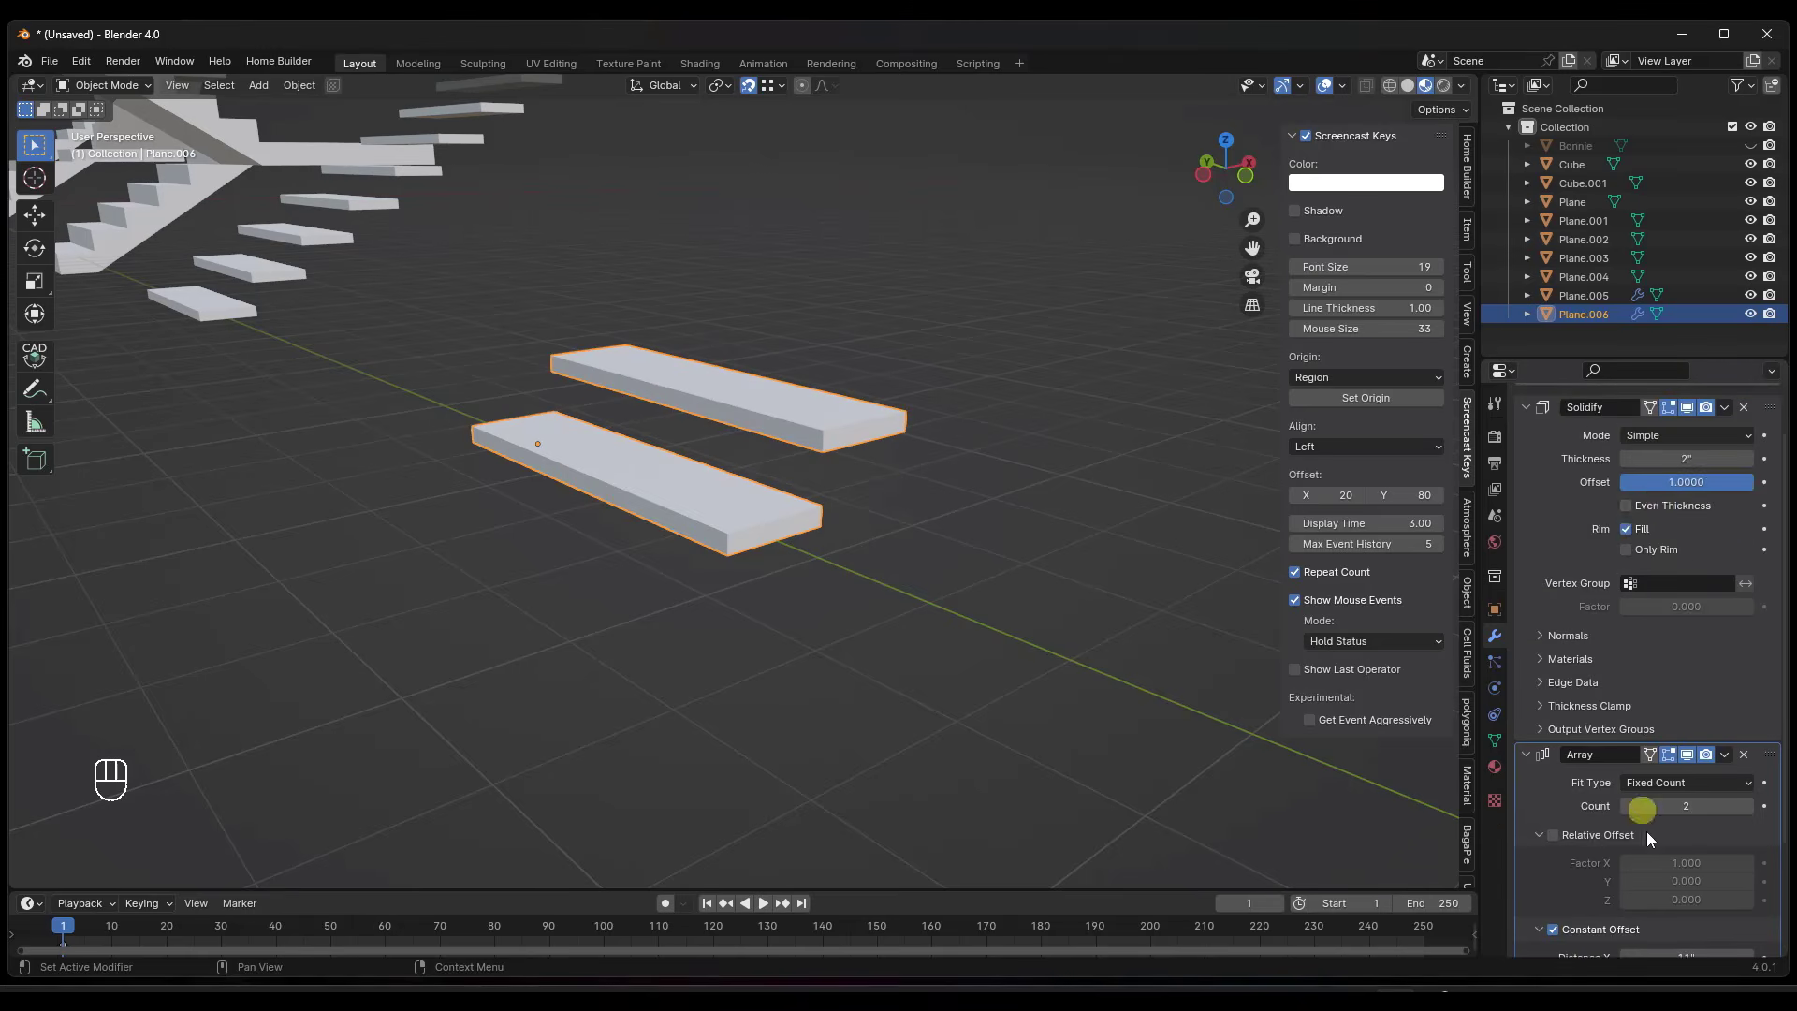
scroll(1647, 831, "down", 4)
scroll(1642, 843, "up", 5)
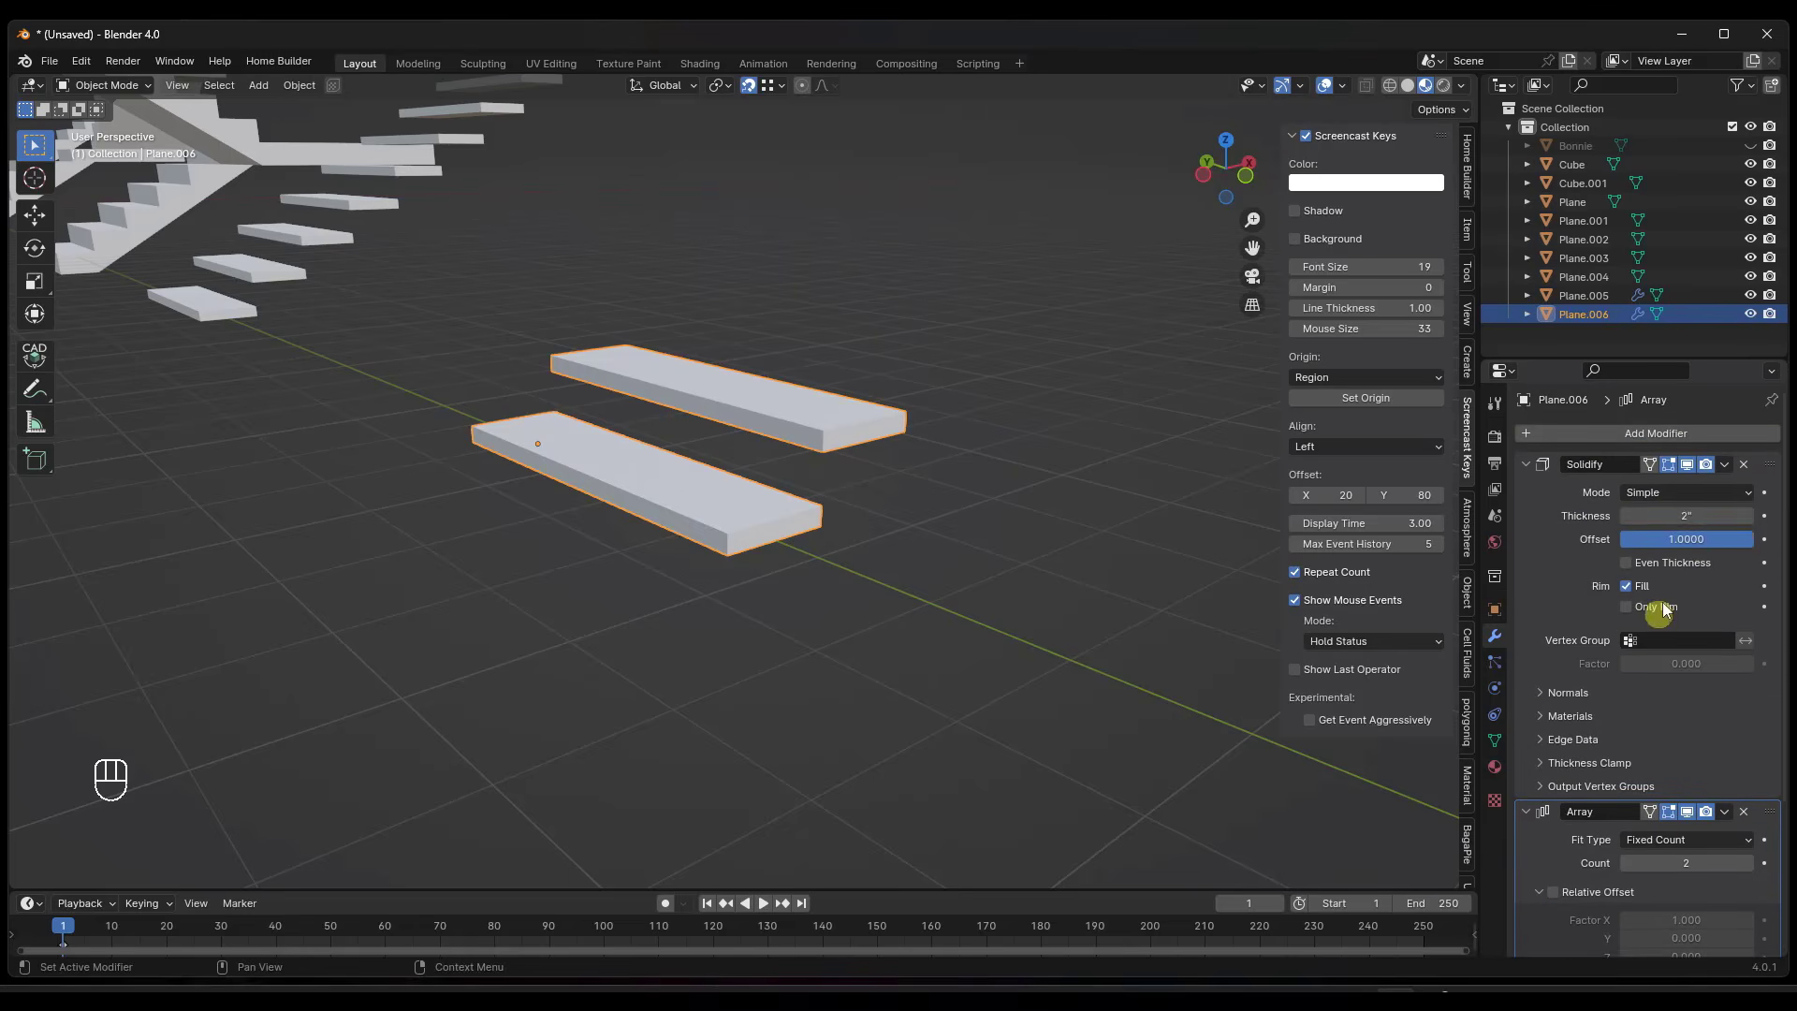
mouse_move(1675, 516)
left_mouse_down()
mouse_move(365, 525)
mouse_move(1245, 447)
mouse_move(1311, 293)
mouse_move(329, 272)
mouse_move(1295, 778)
mouse_move(193, 749)
mouse_move(1701, 494)
left_mouse_up()
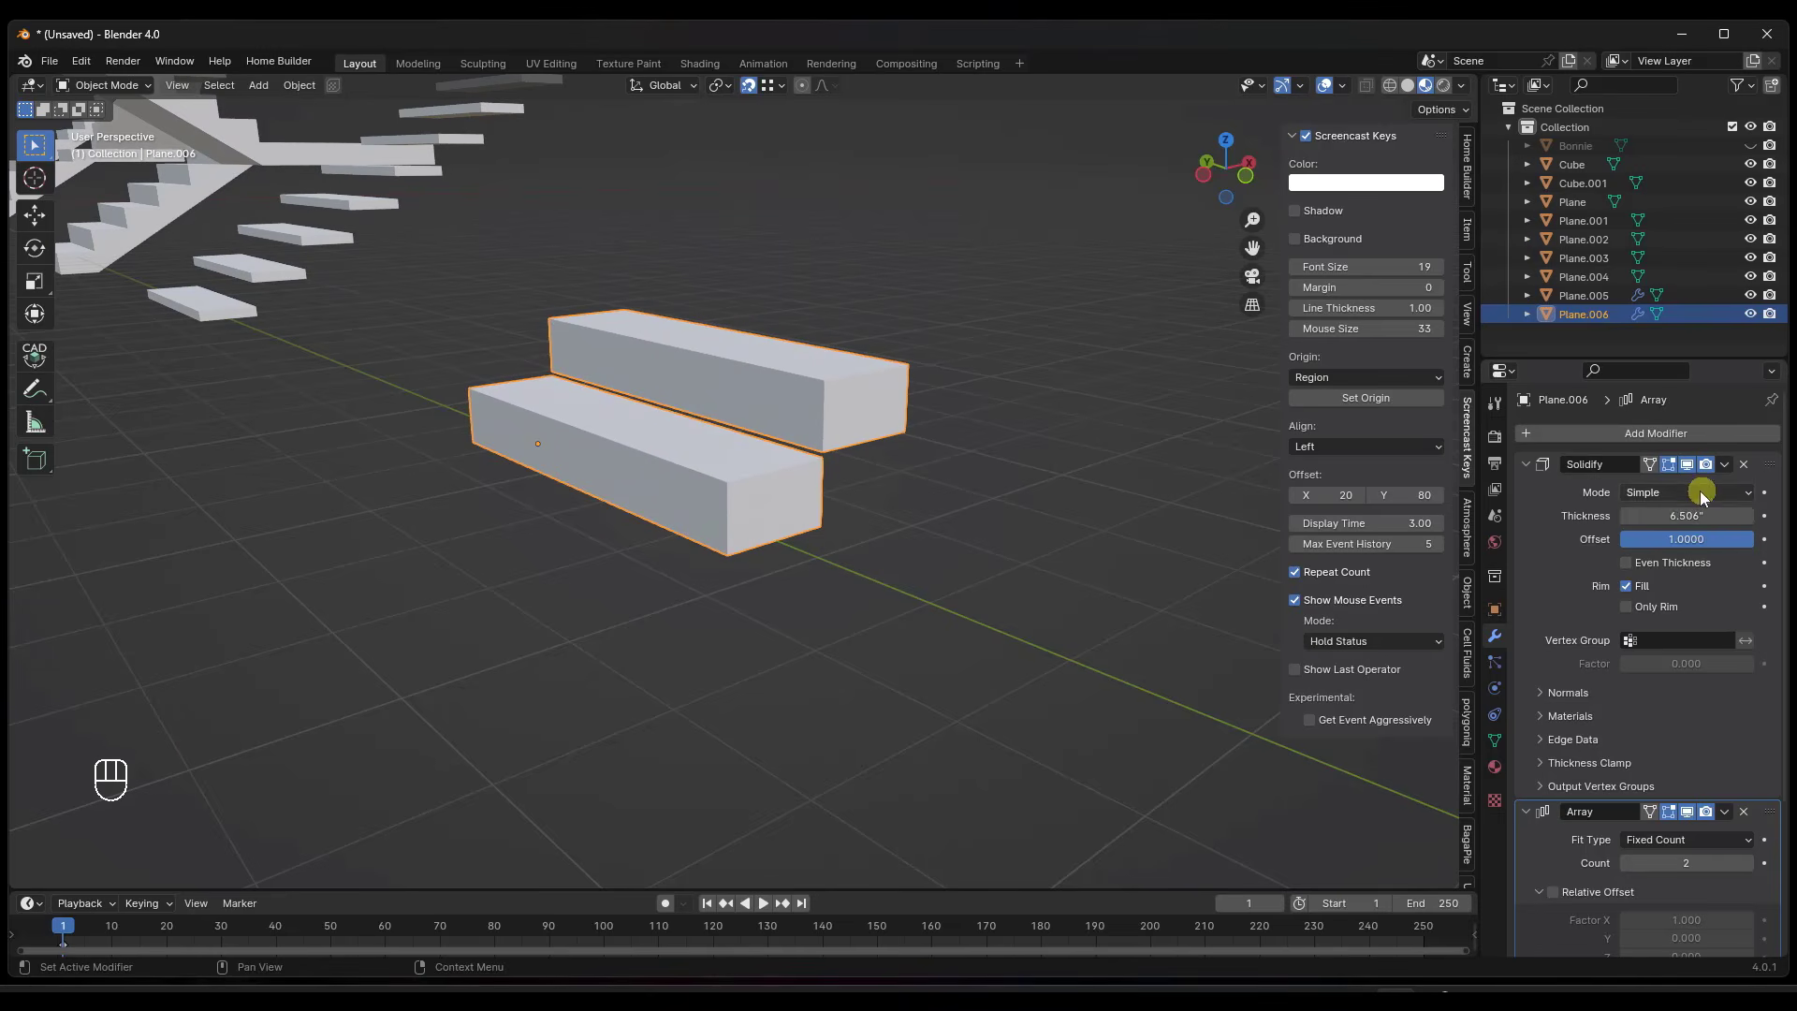
double_click(1683, 520)
type("7")
key("Return")
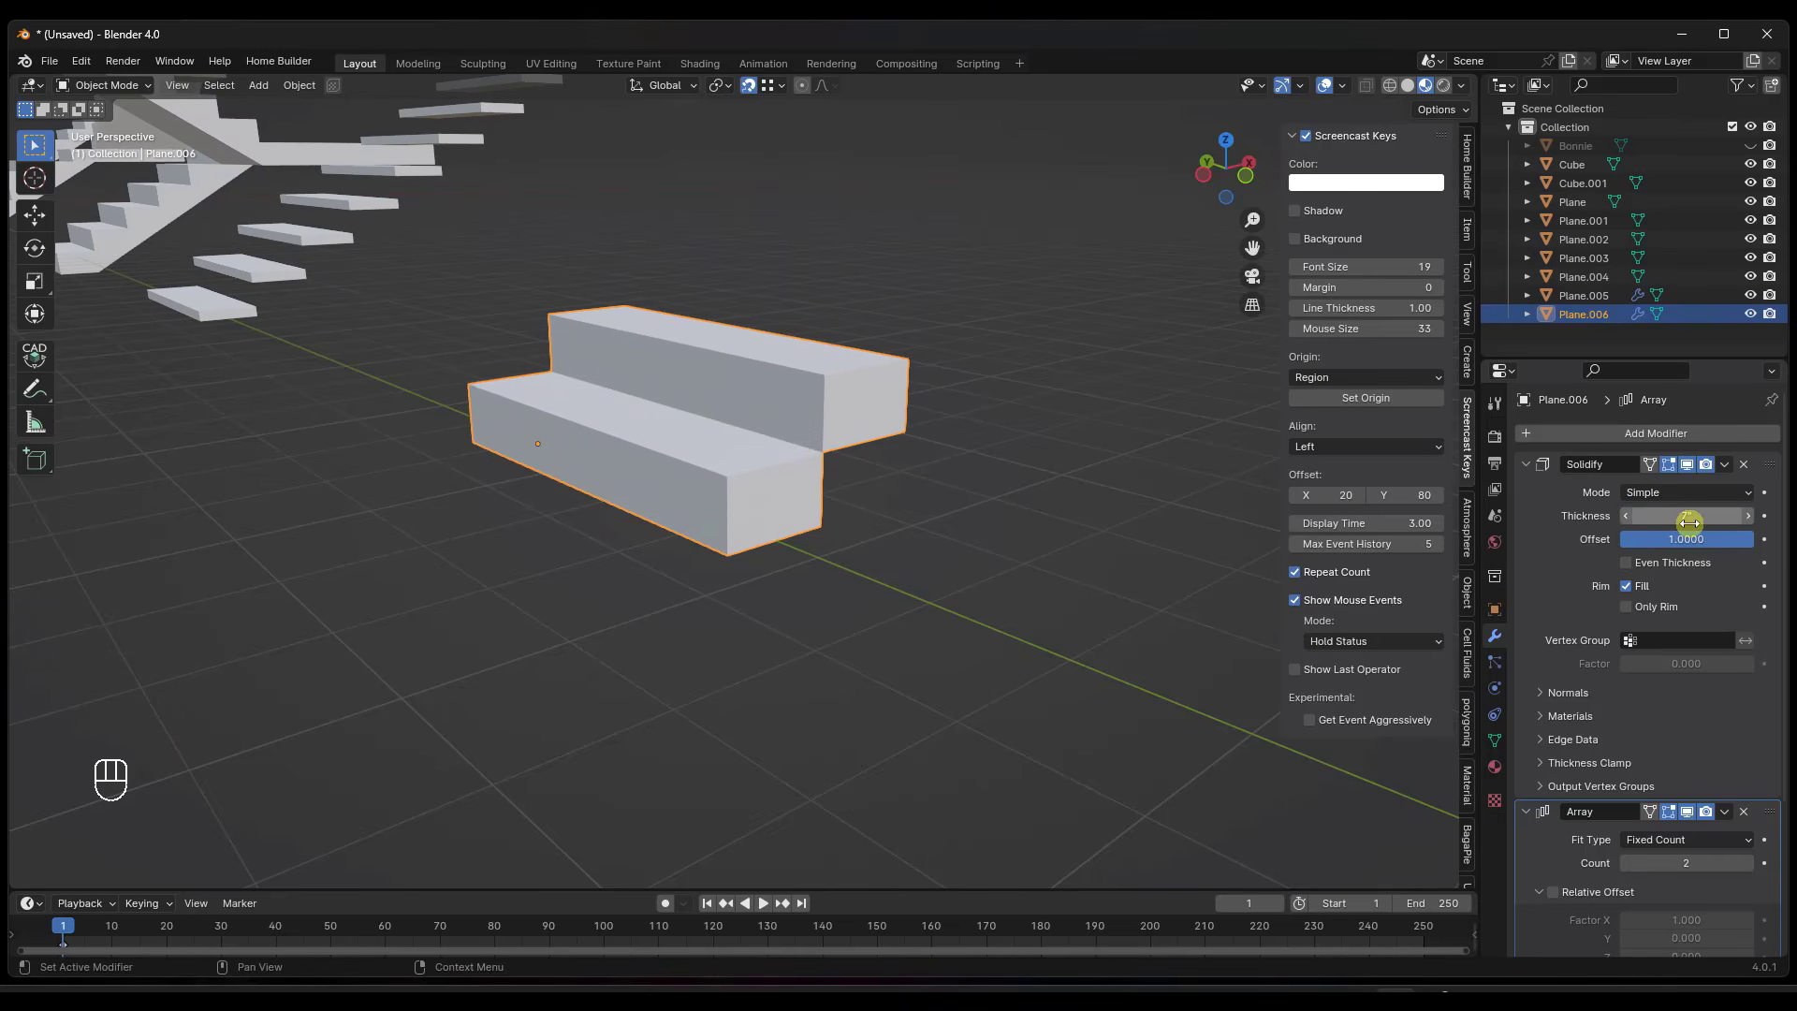
Set the array count to 10 to complete the solid flight of steps.
scroll(1680, 604, "down", 3)
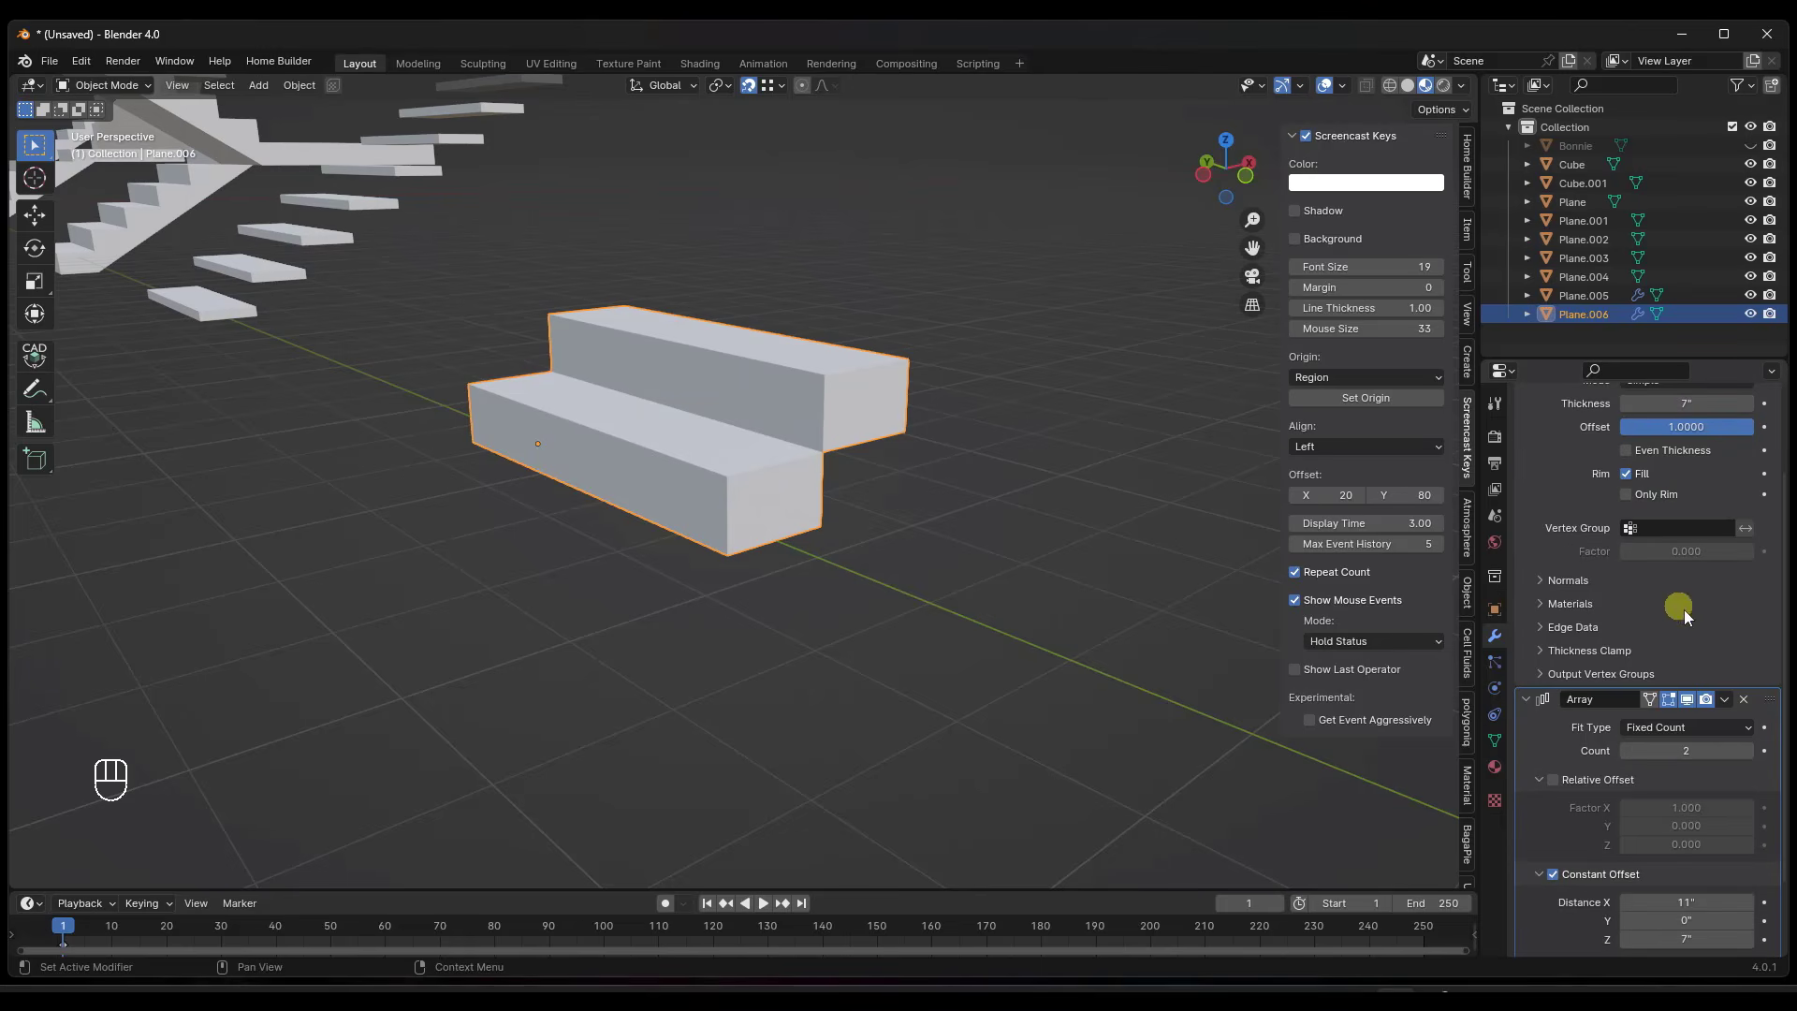
left_click_drag(1692, 745, 1759, 747)
scroll(686, 516, "down", 5)
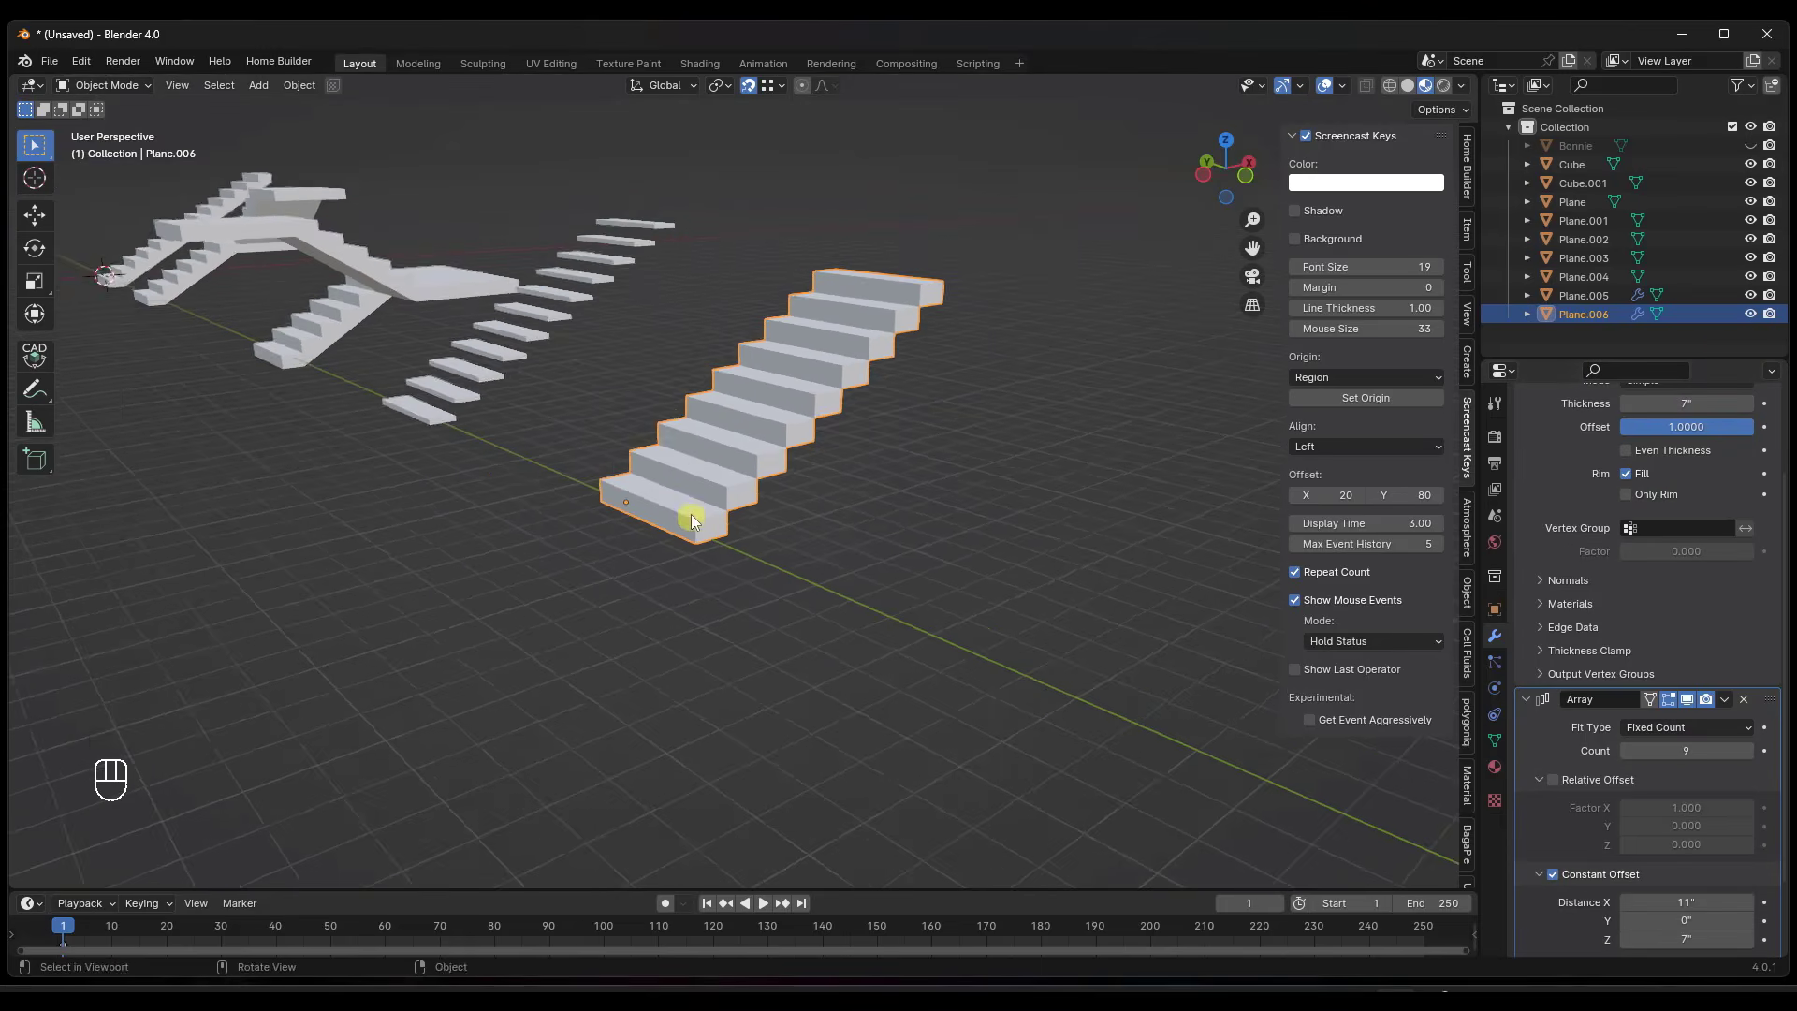
middle_click_drag(689, 506, 692, 494)
mouse_move(1683, 750)
left_mouse_down()
mouse_move(265, 746)
mouse_move(1681, 749)
left_mouse_up()
scroll(1668, 573, "up", 3)
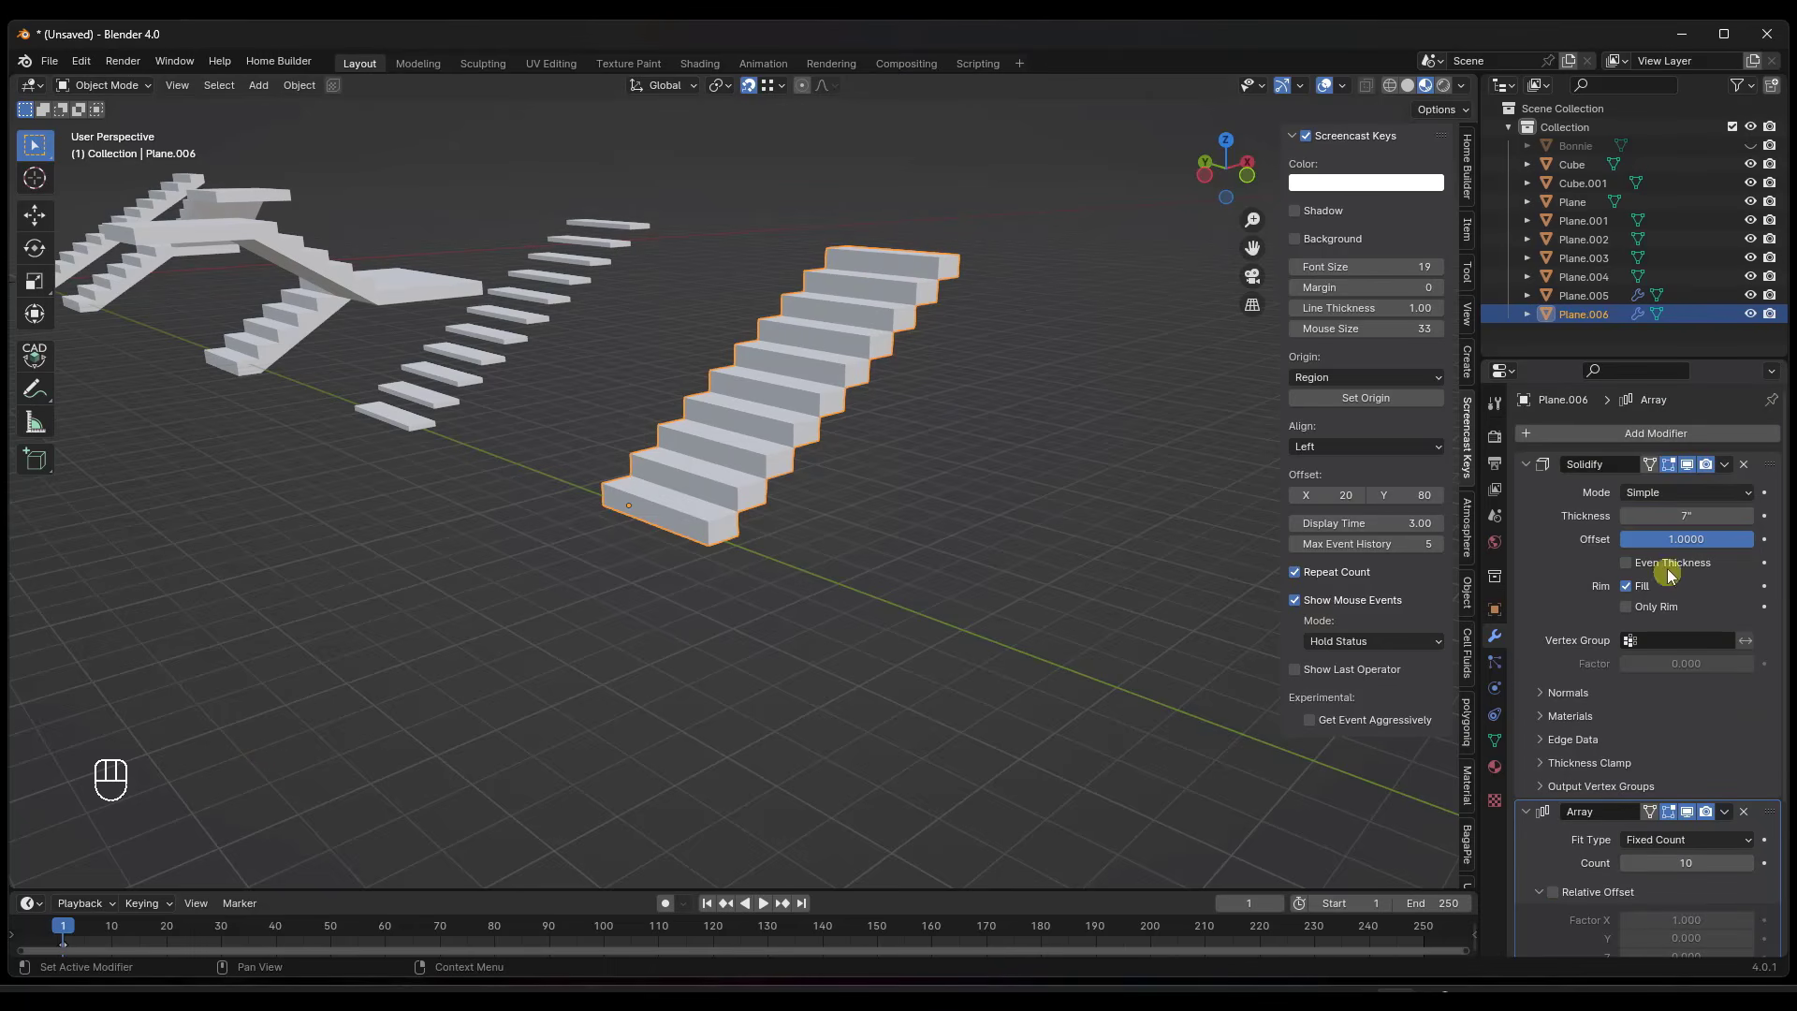
left_click_drag(1697, 516, 992, 566)
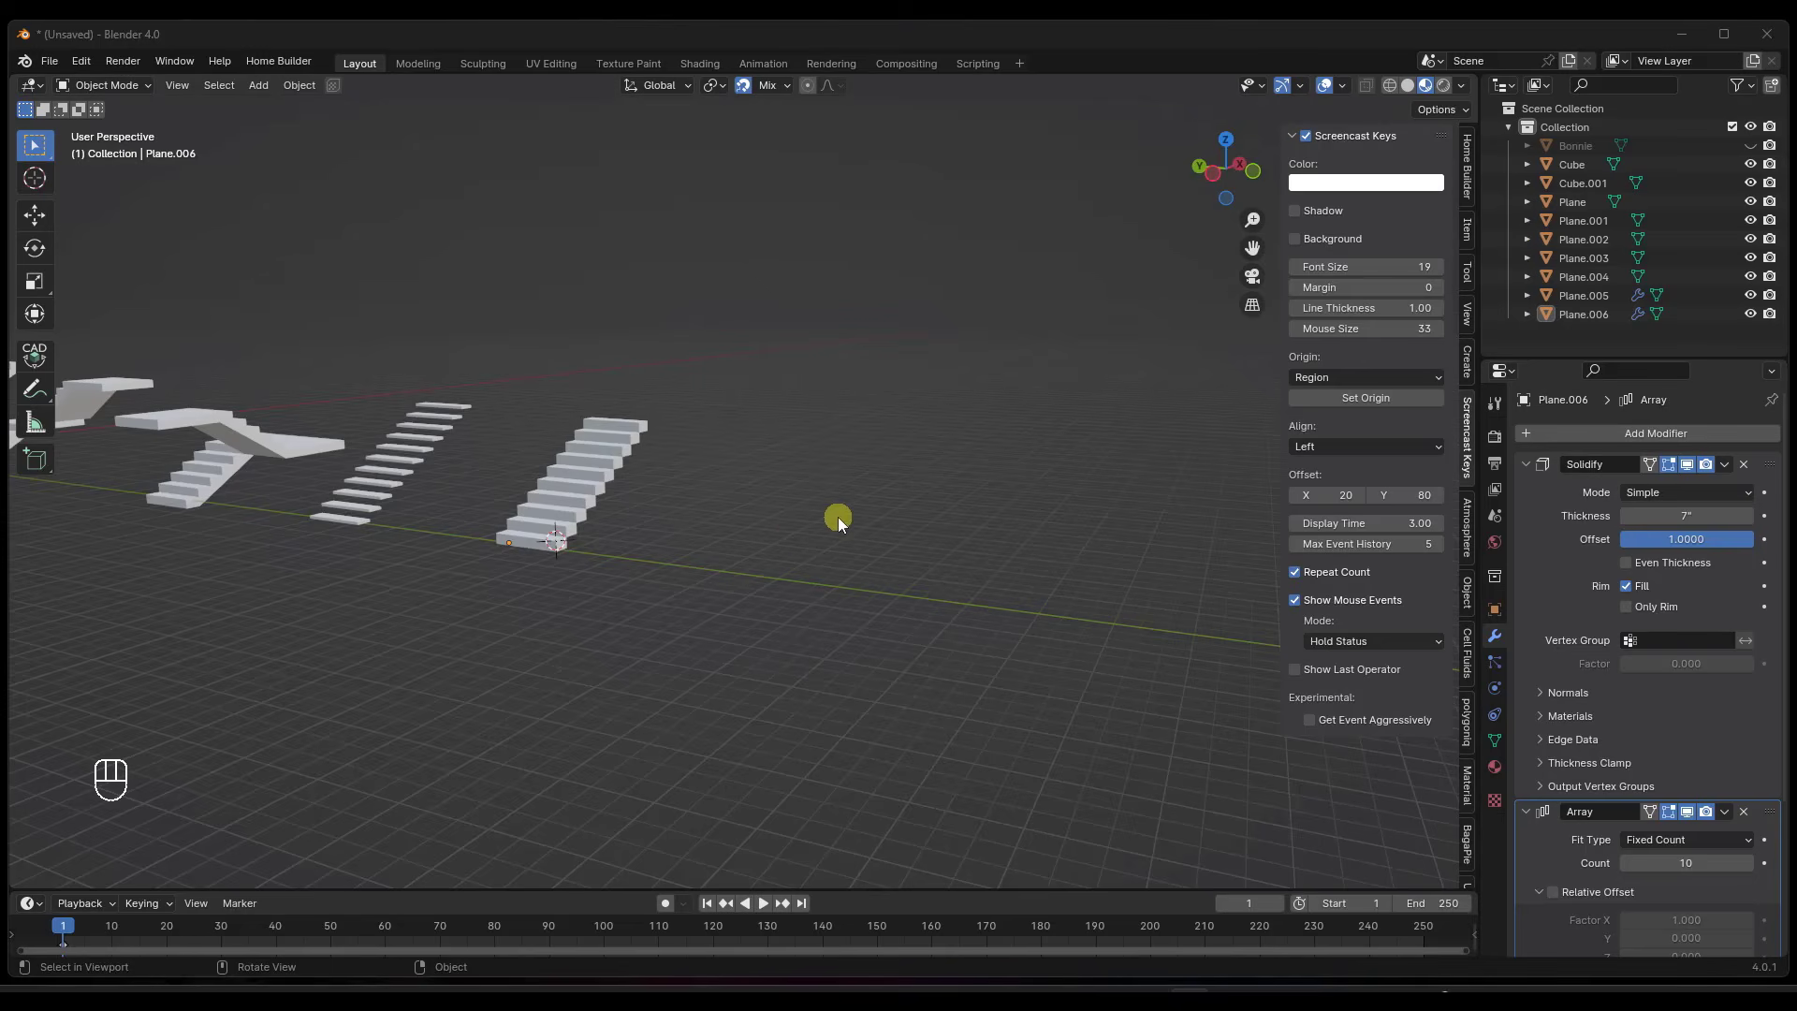
Add a mesh circle in top view at the 3D cursor with a radius of 72 inches.
middle_click_drag(838, 514, 738, 539)
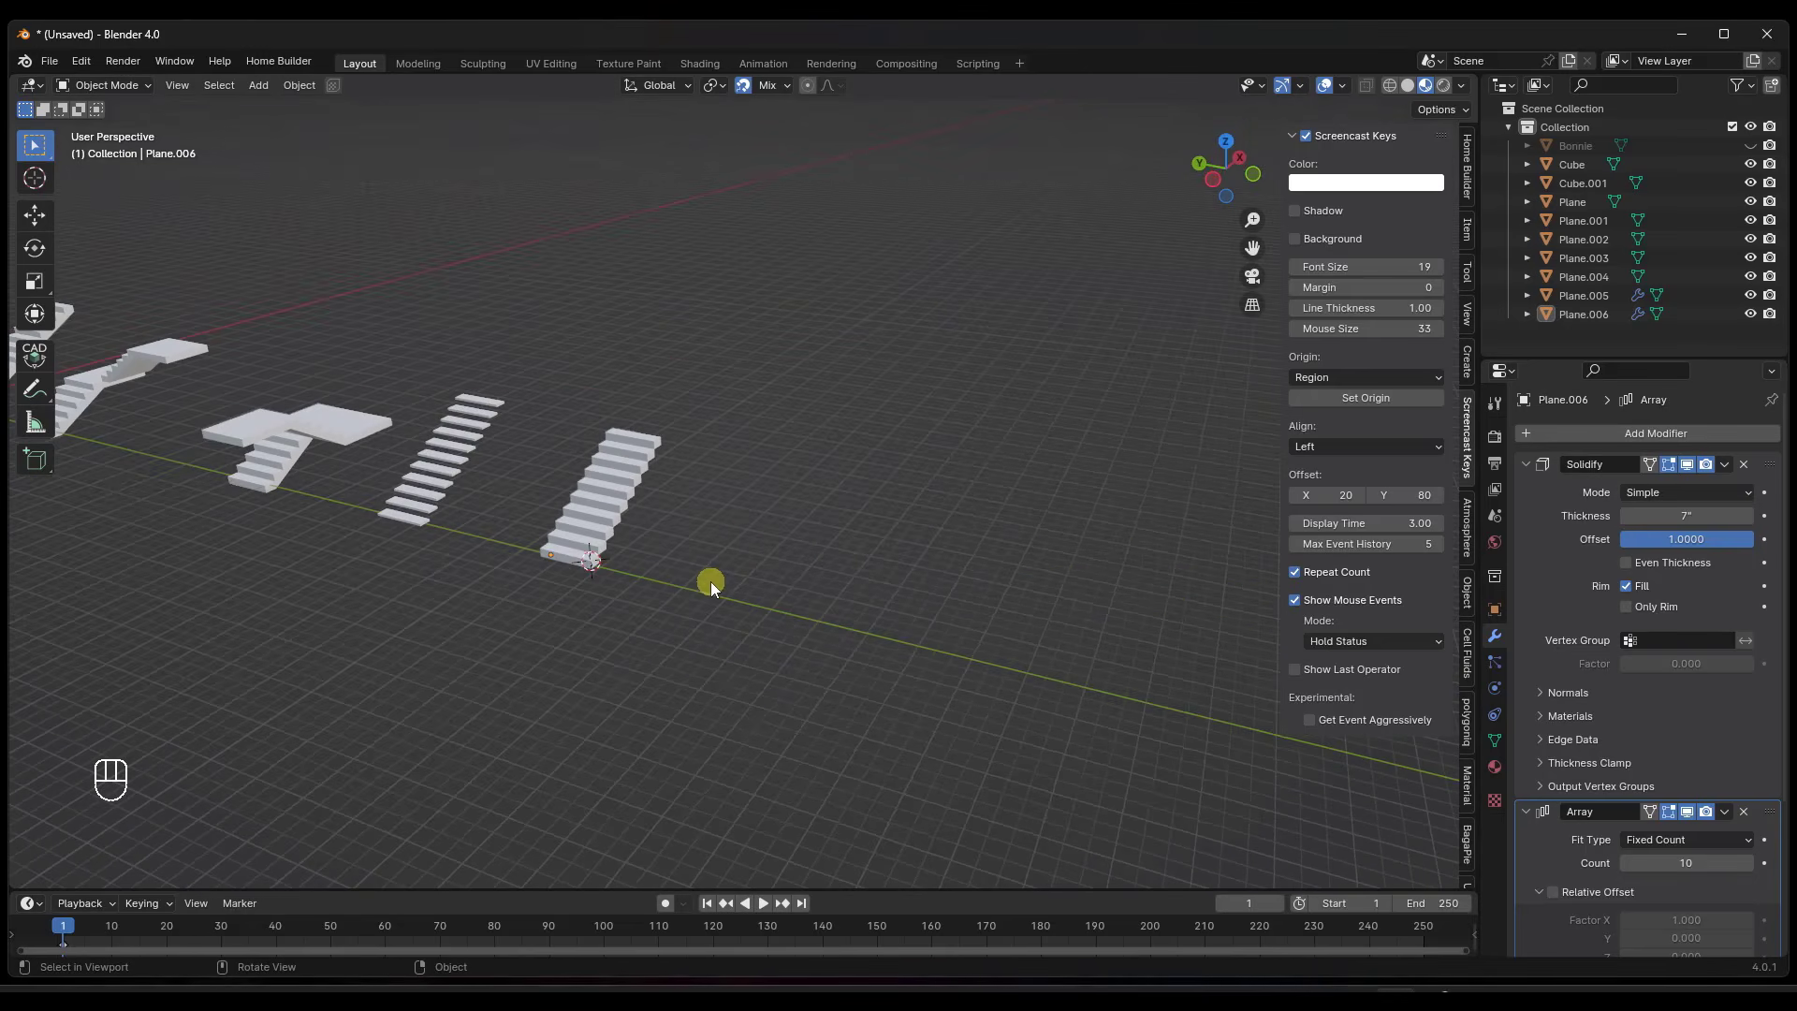
left_click(1225, 141)
key("shift+a")
mouse_move(693, 365)
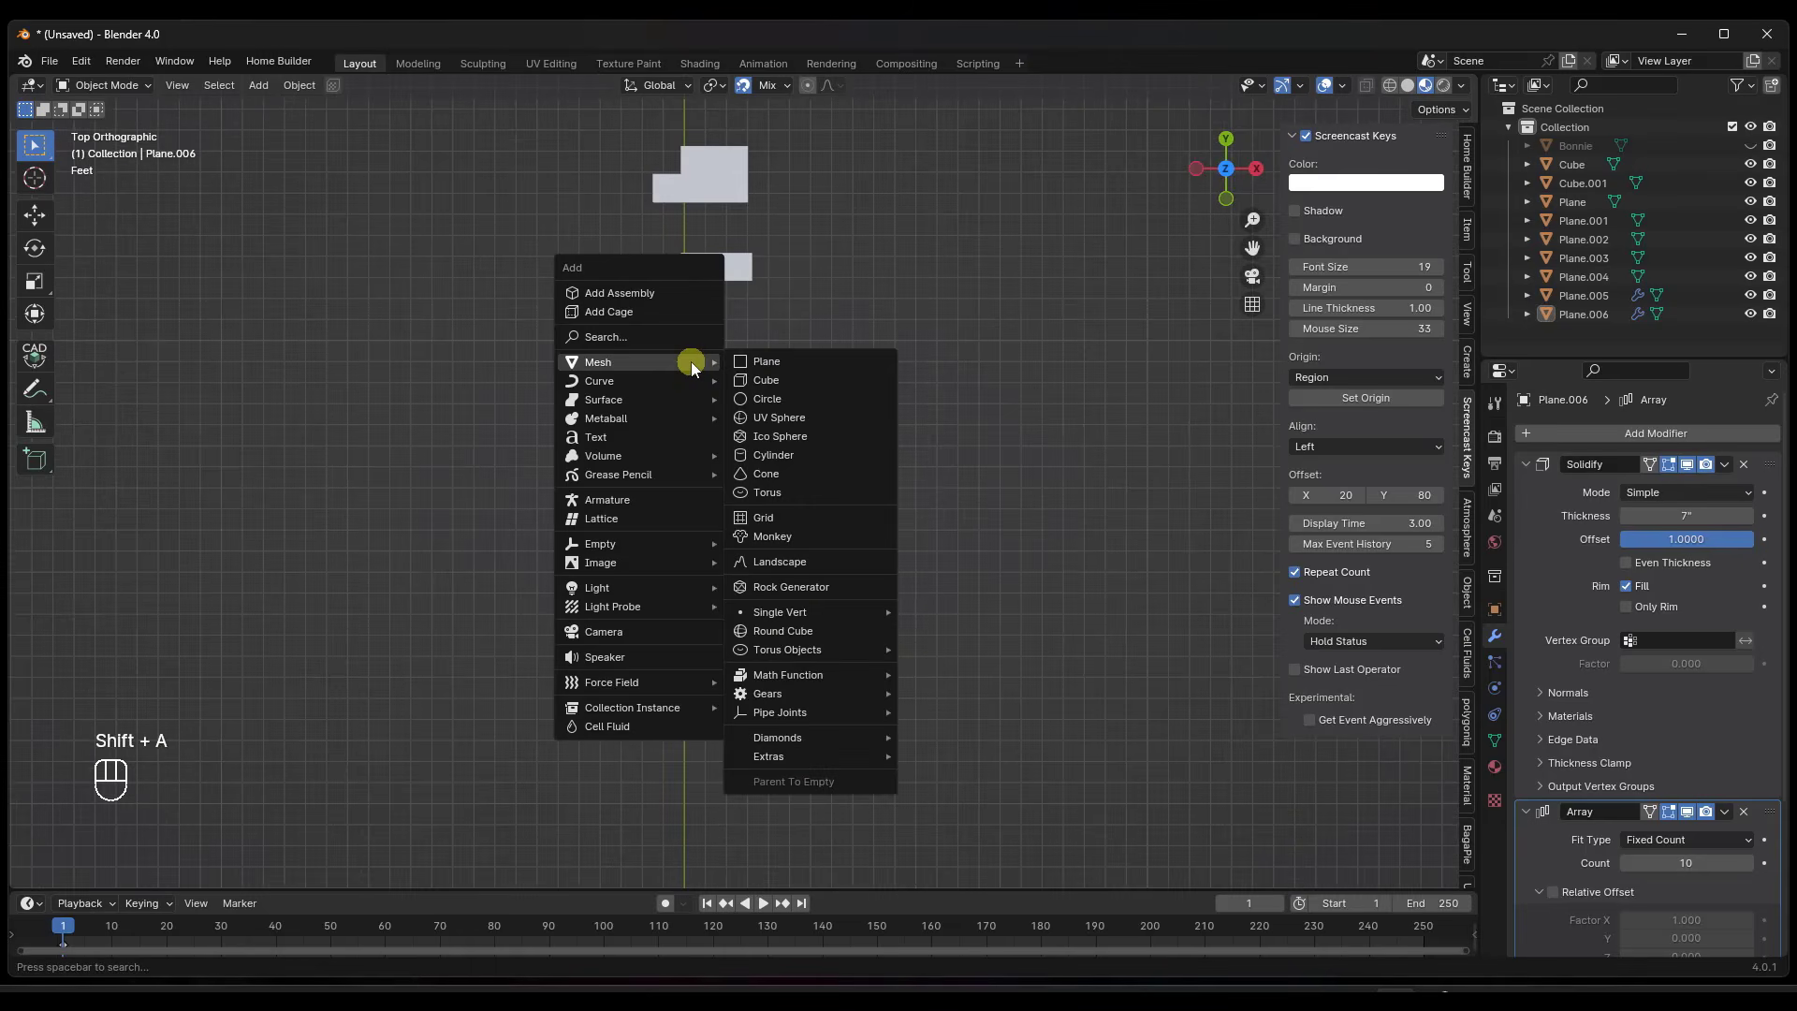
left_click(767, 397)
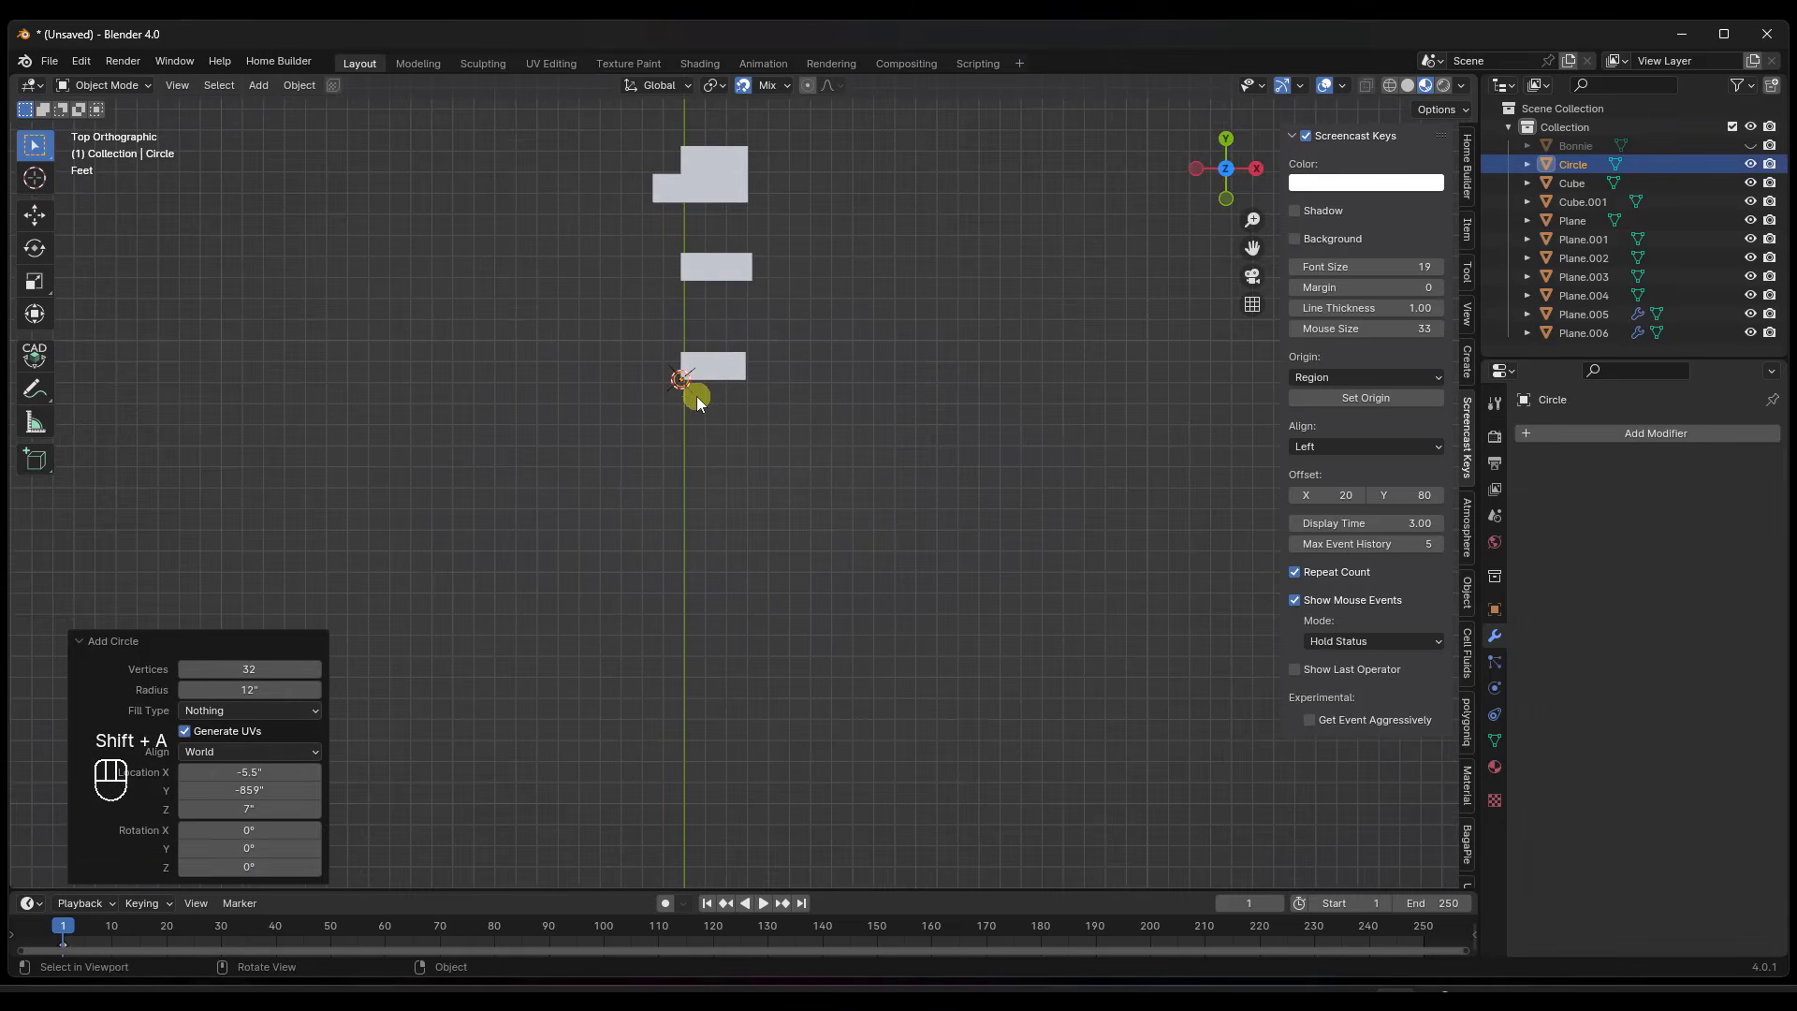
left_click_drag(260, 688, 307, 697)
left_click(250, 694)
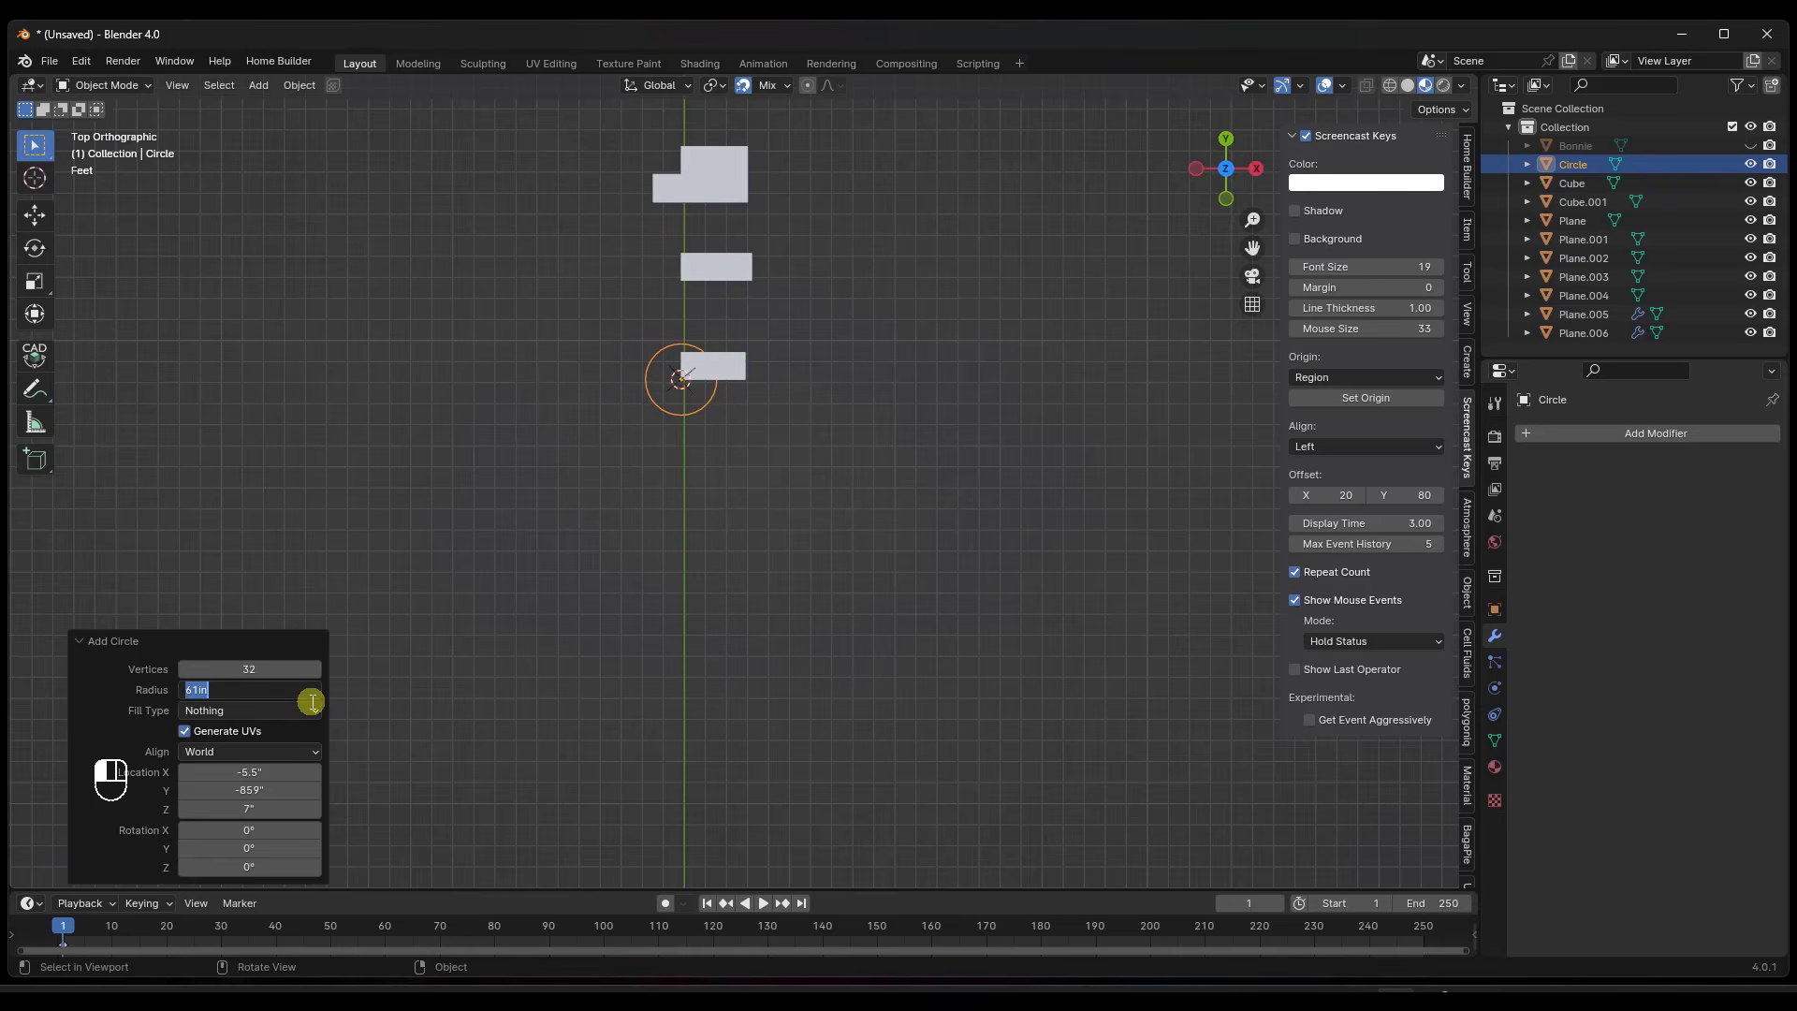
key("Return")
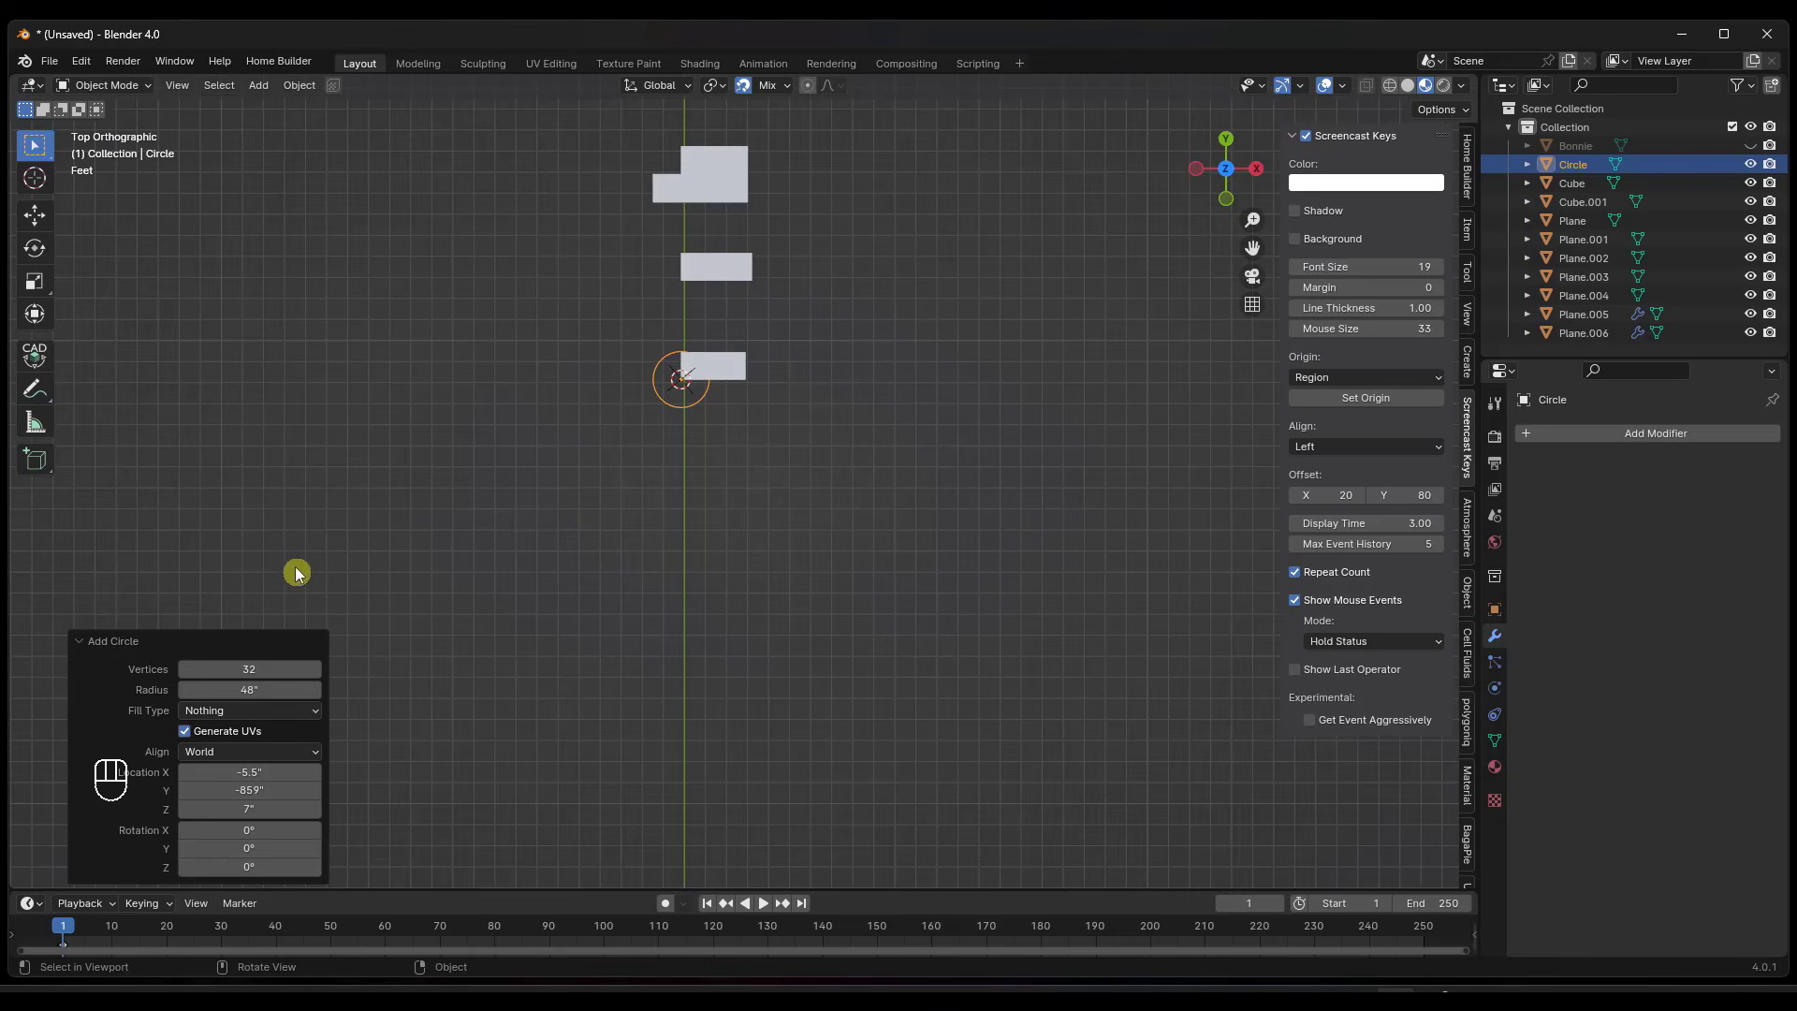
left_click(296, 695)
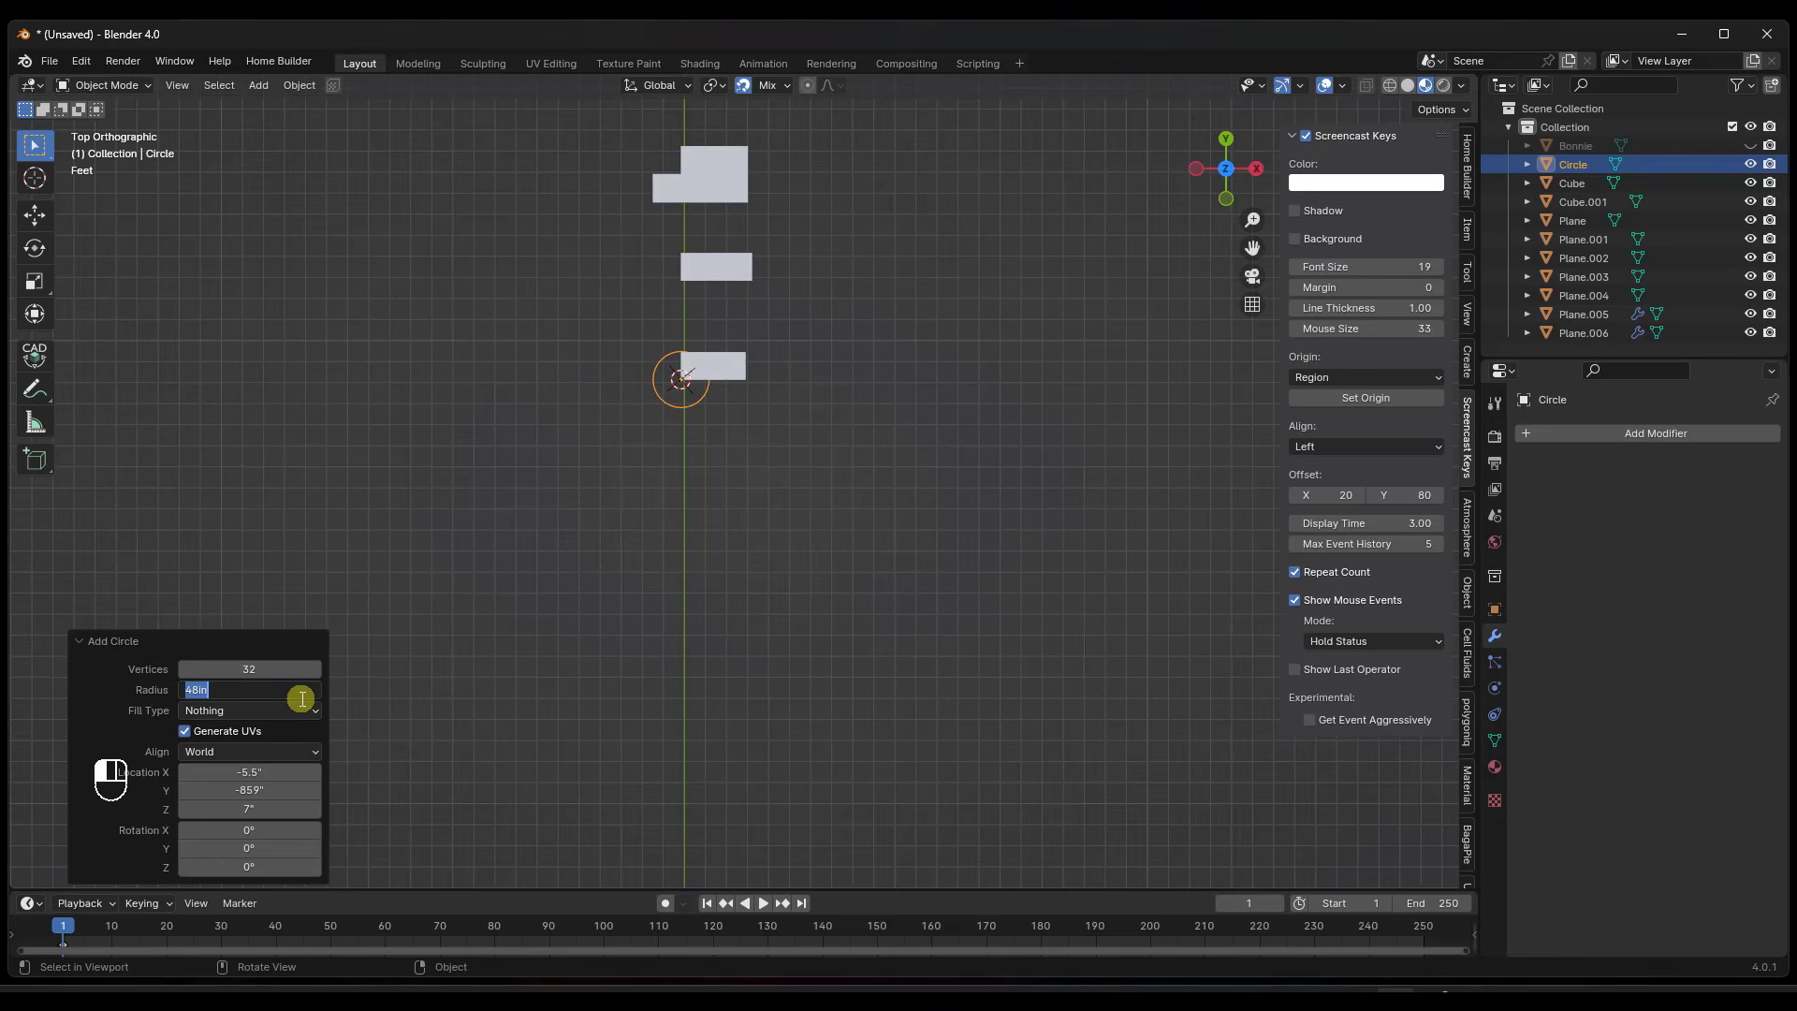
type("72")
key("Return")
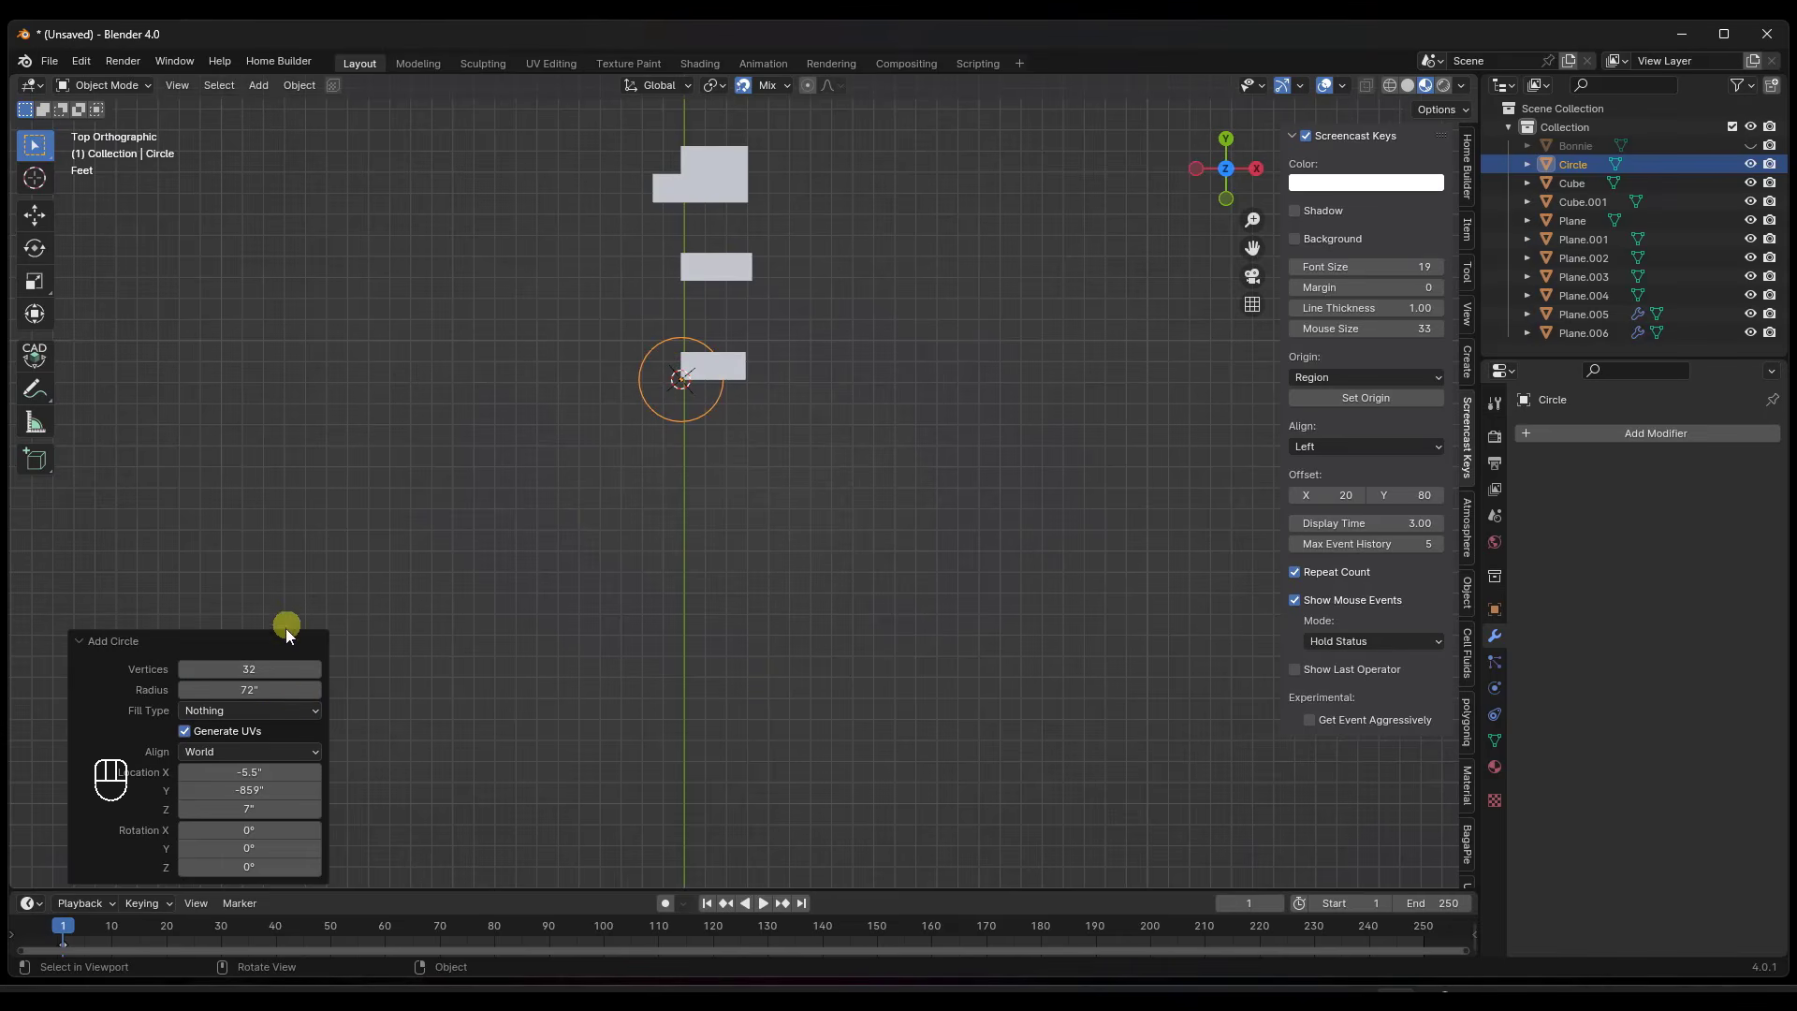
Set the new circle's vertex count to 24.
scroll(673, 369, "up", 8)
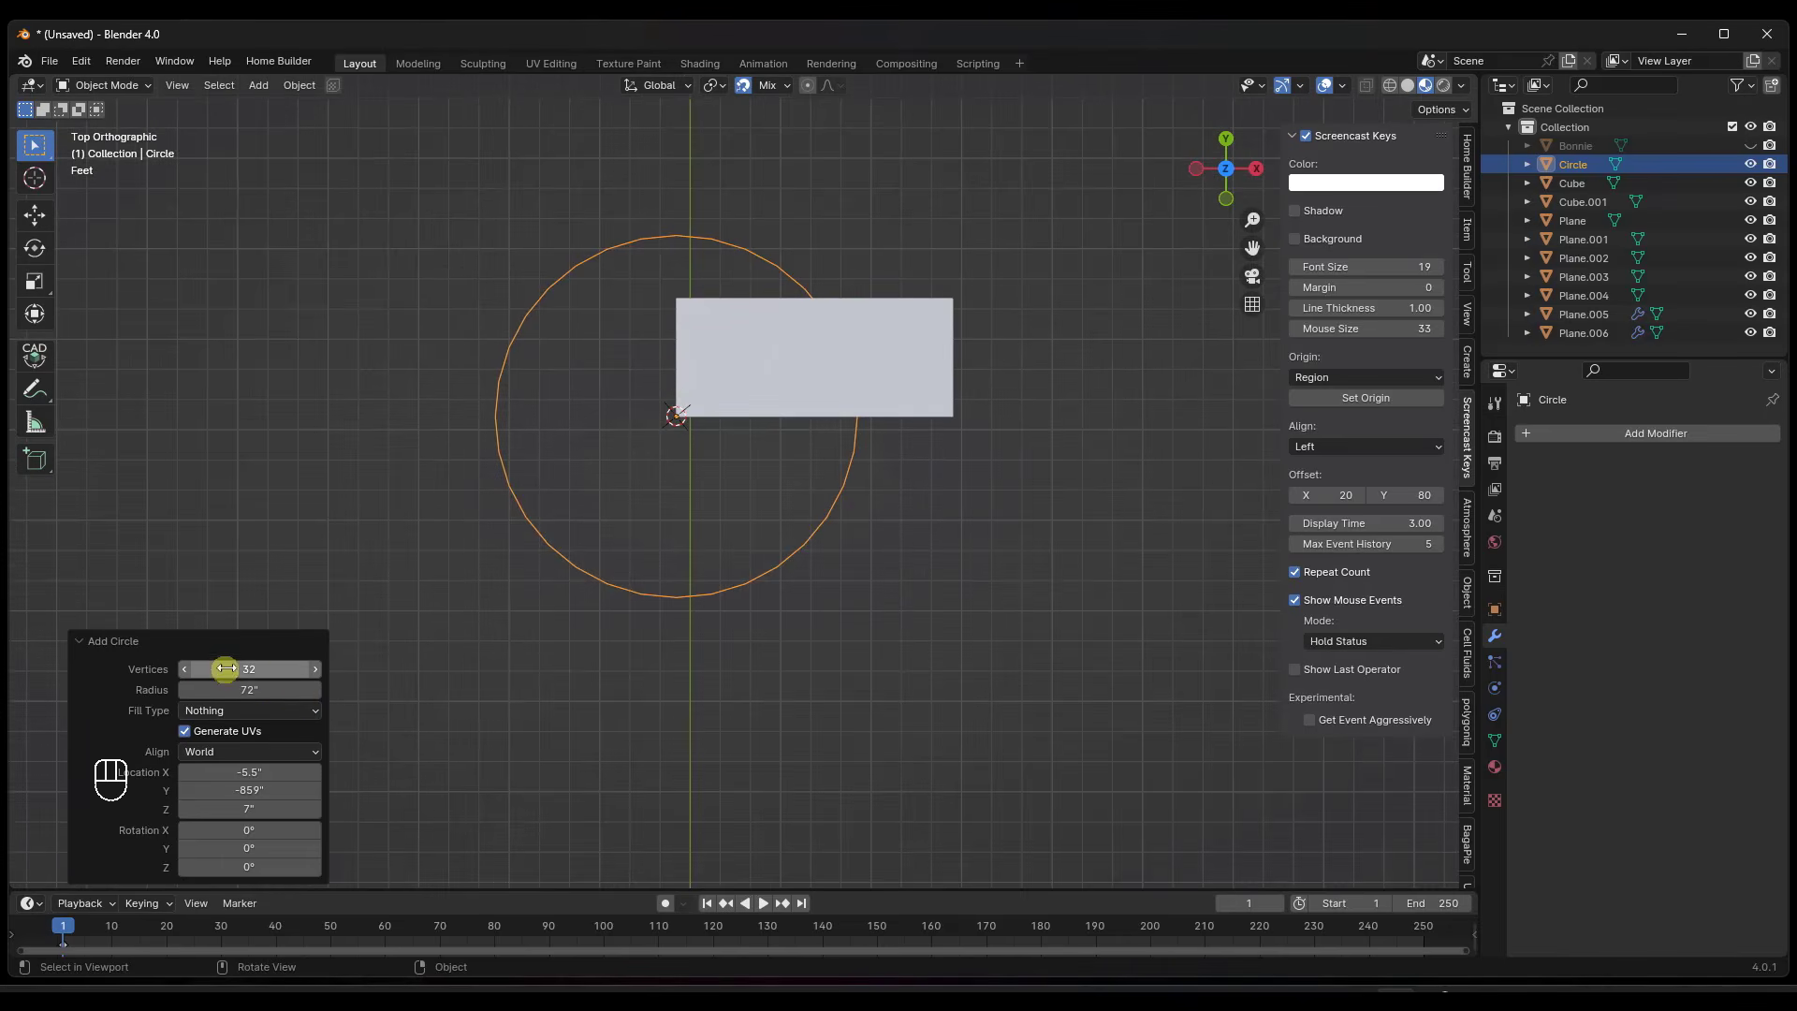
mouse_move(251, 670)
left_mouse_down()
mouse_move(224, 674)
mouse_move(240, 672)
left_mouse_up()
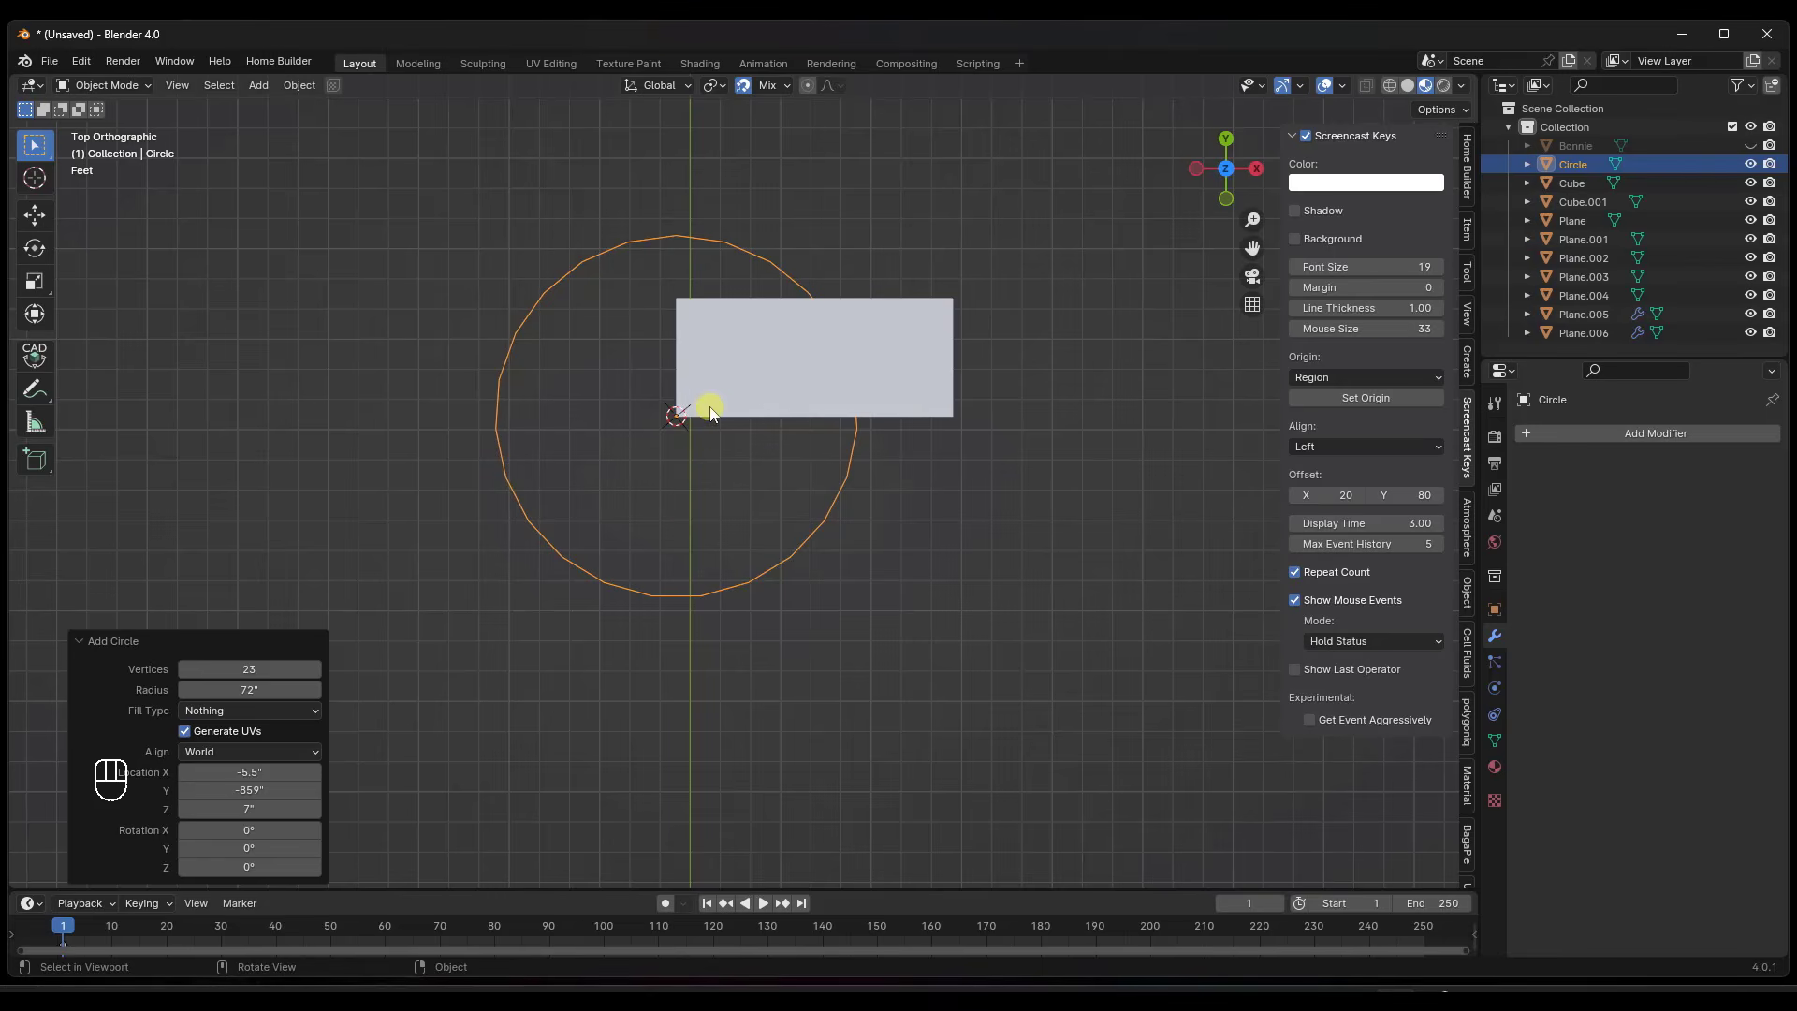
scroll(711, 412, "down", 3)
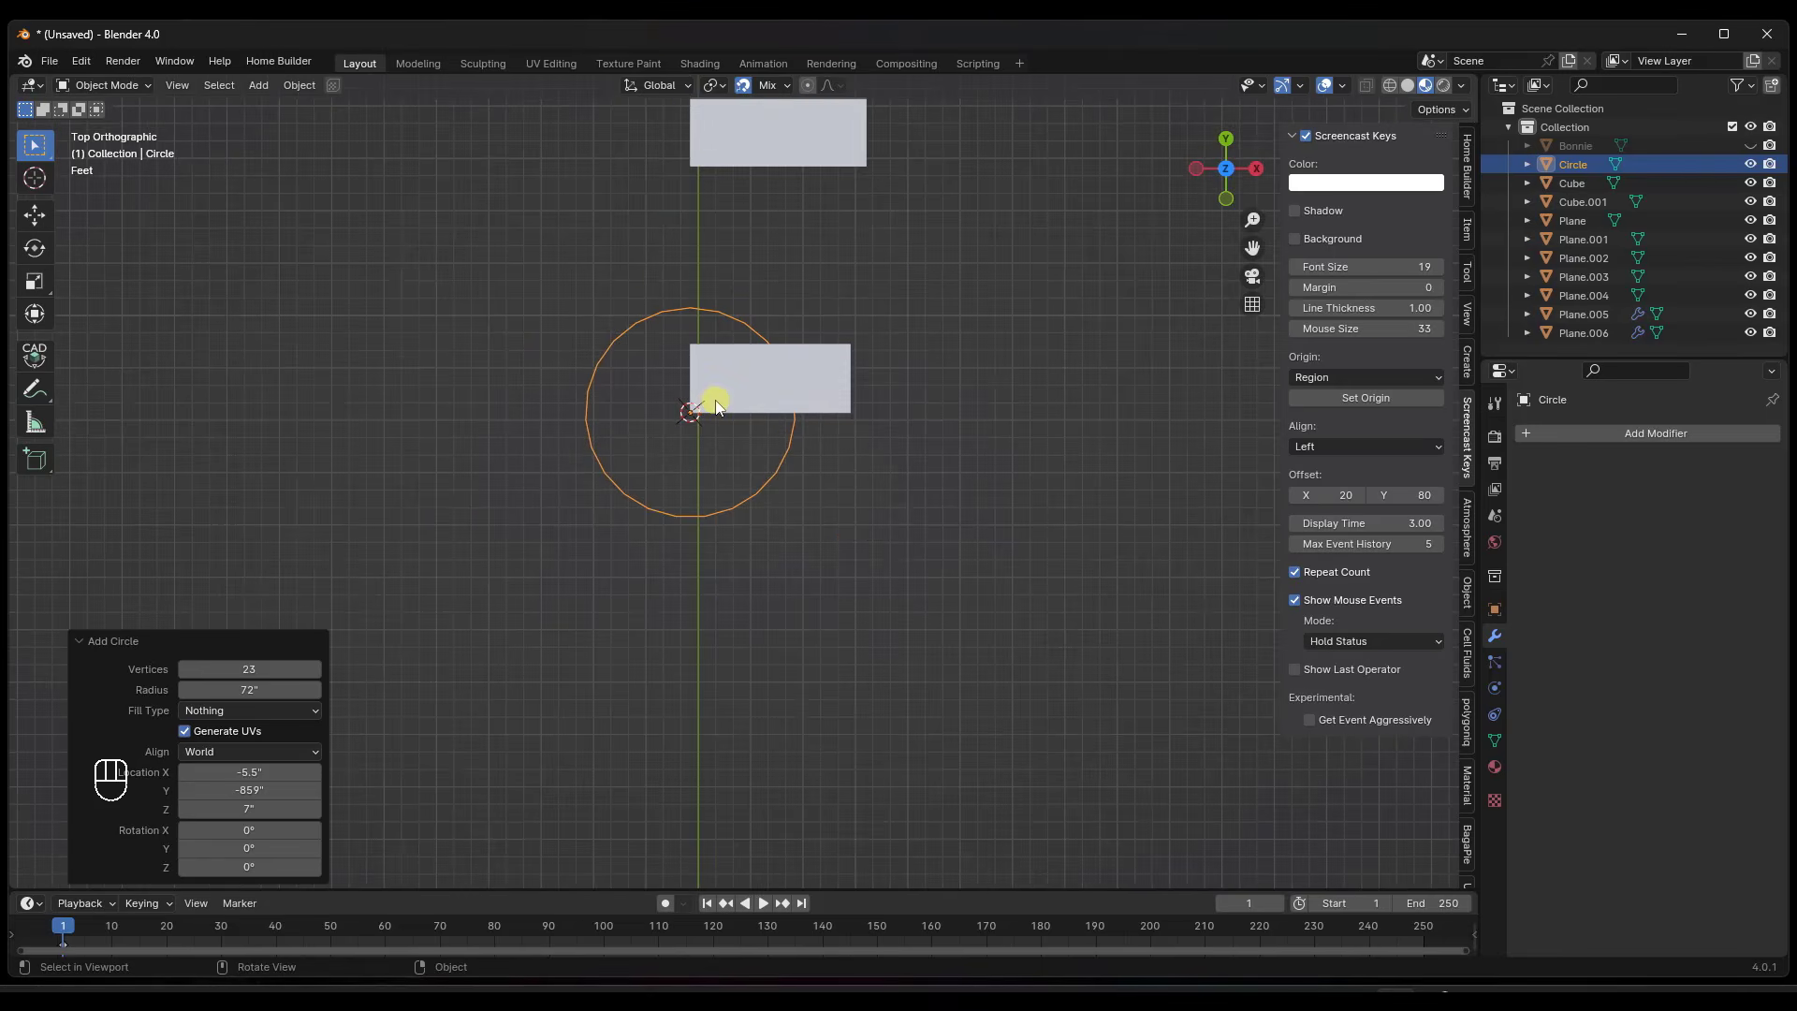
left_click(253, 669)
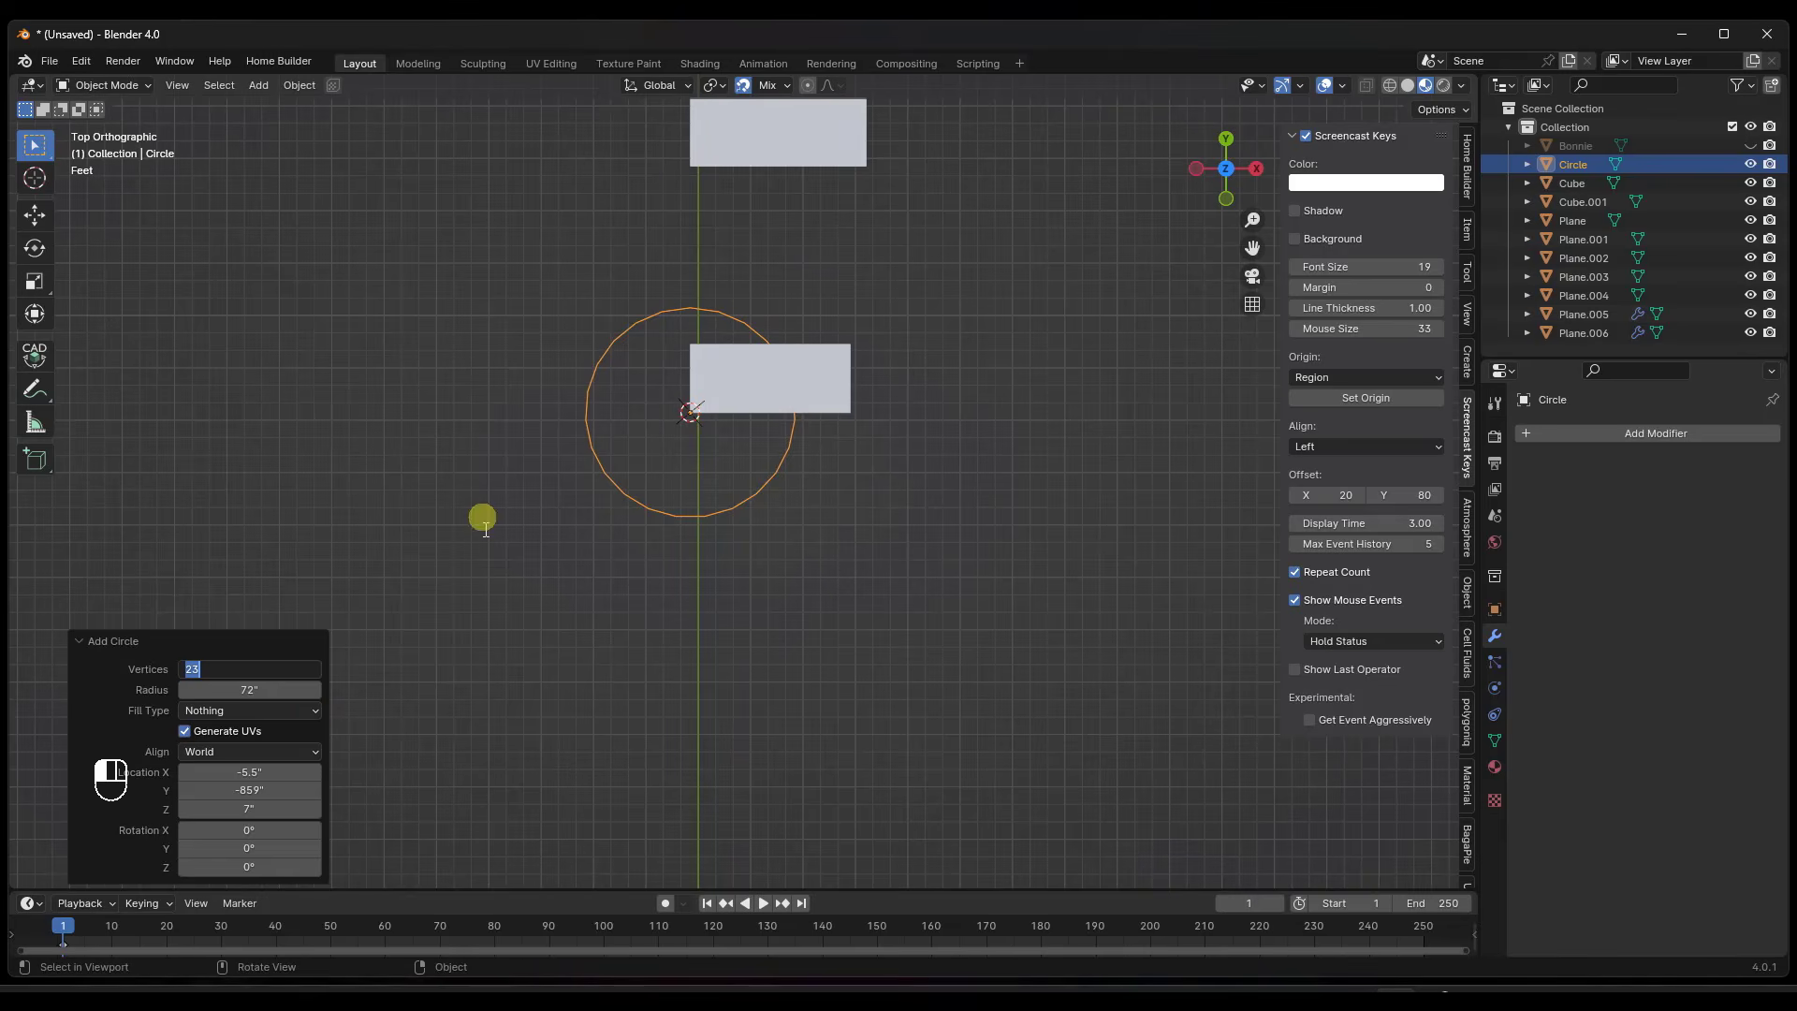
left_click(538, 638)
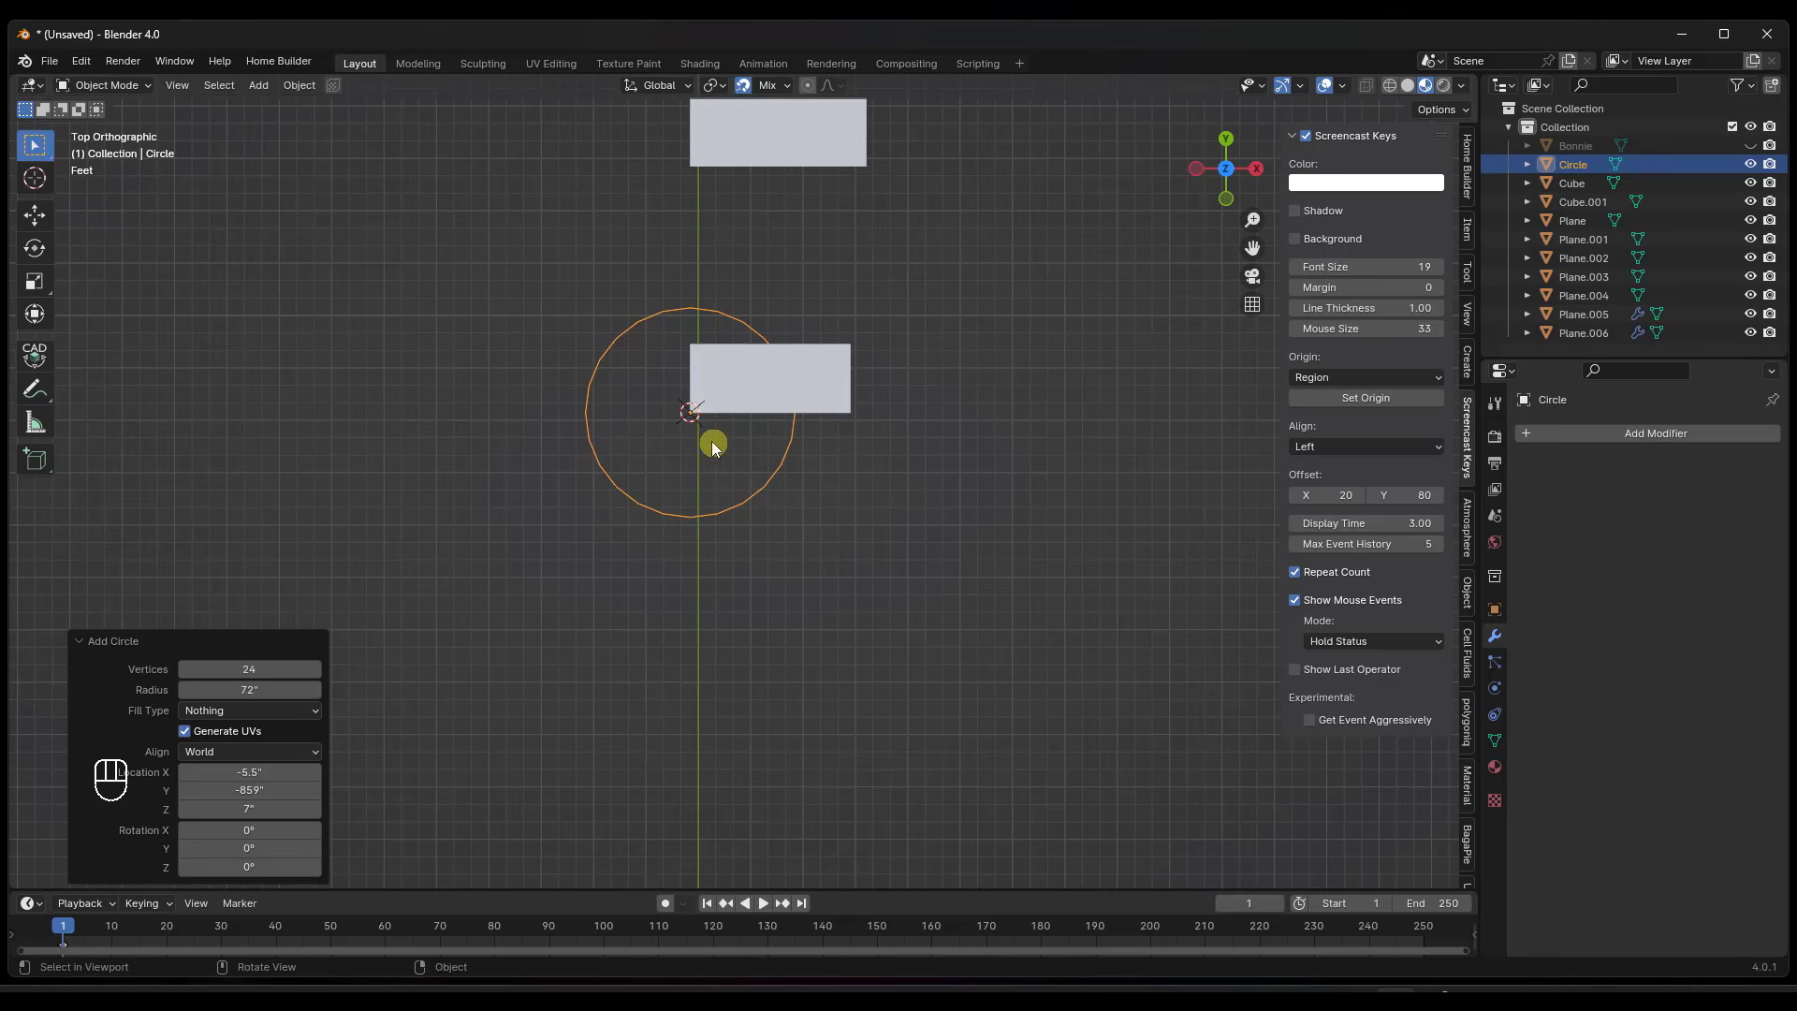
Move the circle along the Y axis by about -183 inches, clear of the existing stairs.
key("g")
key("x")
key("y")
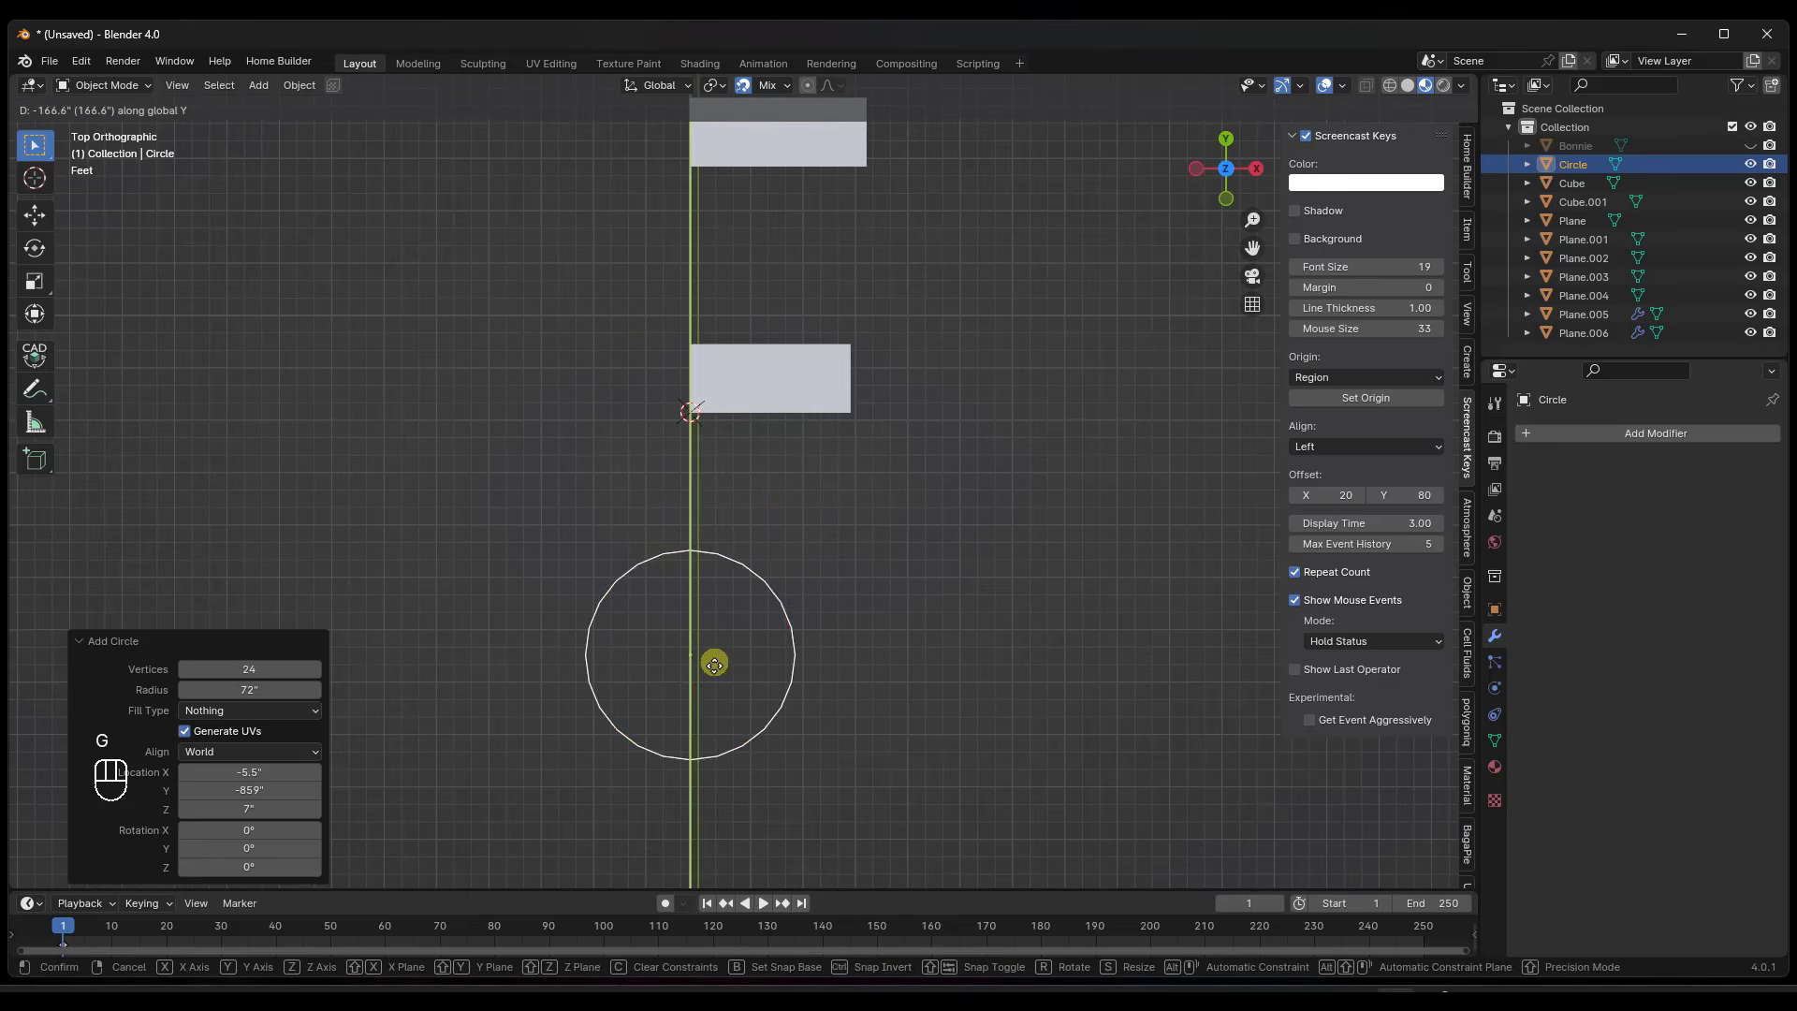
left_click(714, 680)
Extrude all the circle's vertices and scale them inward to about 0.404 to form a flat segmented ring.
middle_click_drag(714, 682, 665, 767)
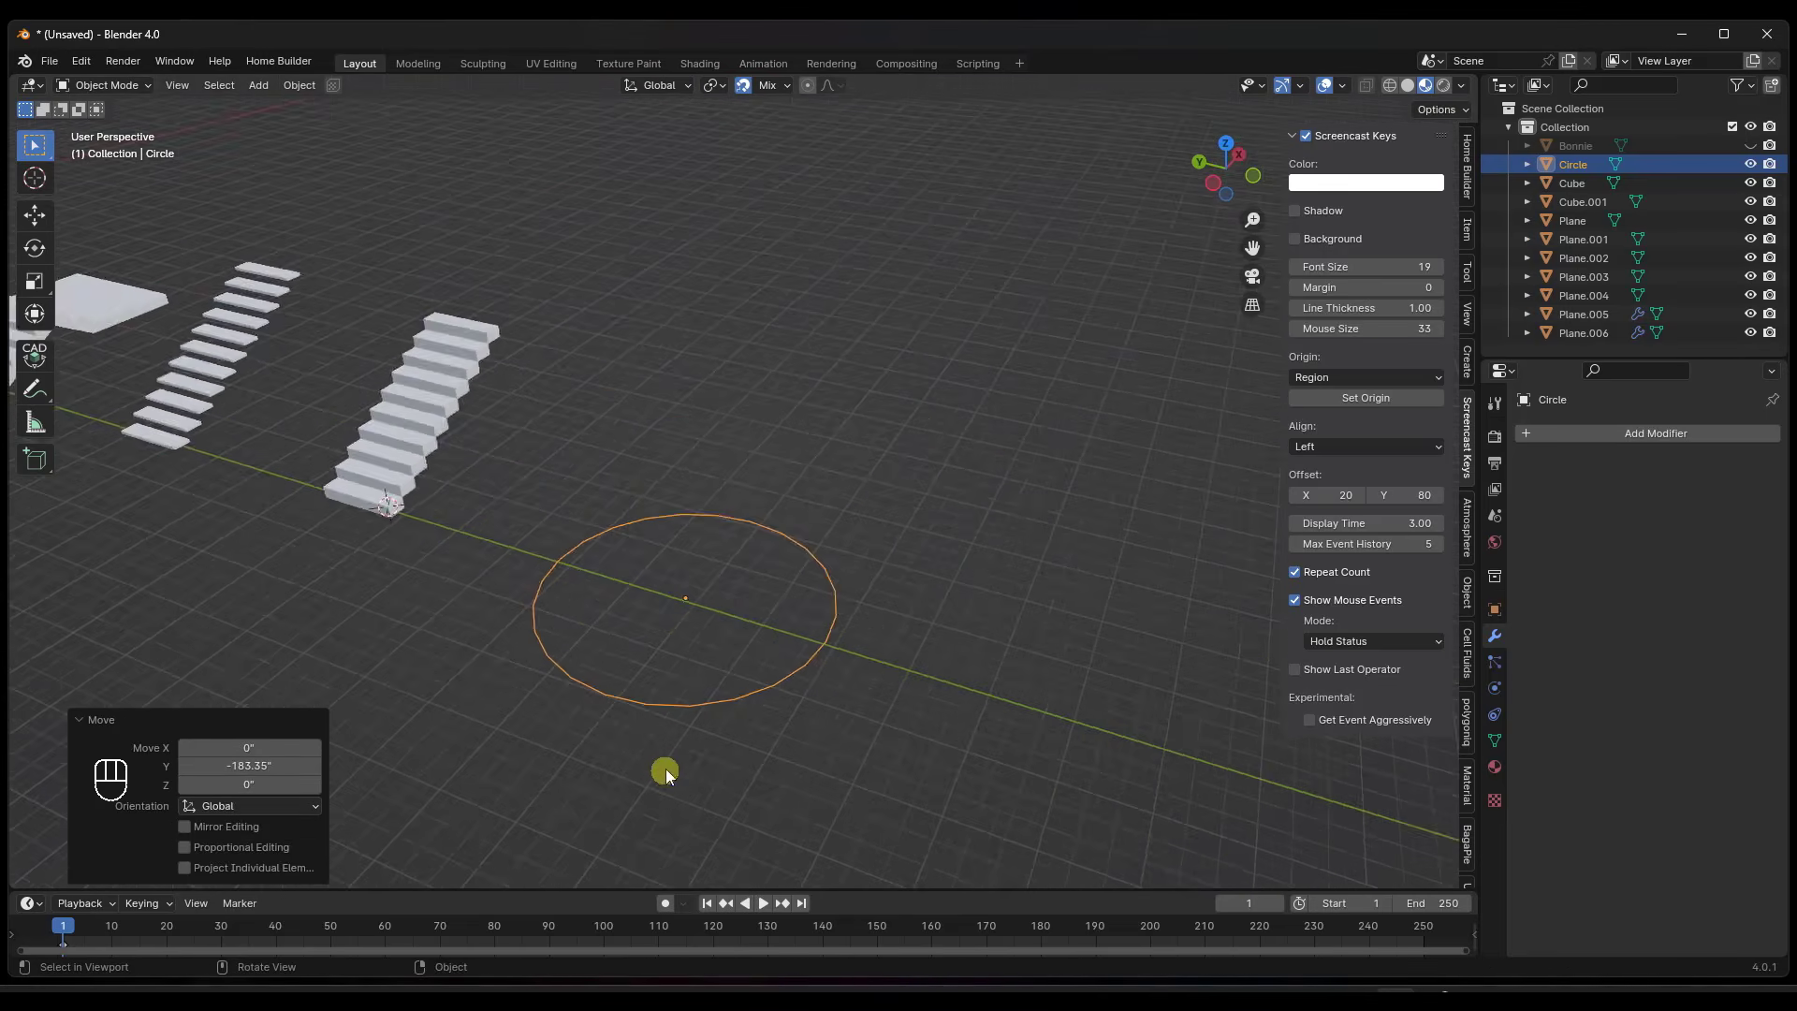
scroll(667, 758, "up", 3)
scroll(752, 498, "down", 1)
scroll(752, 497, "up", 1)
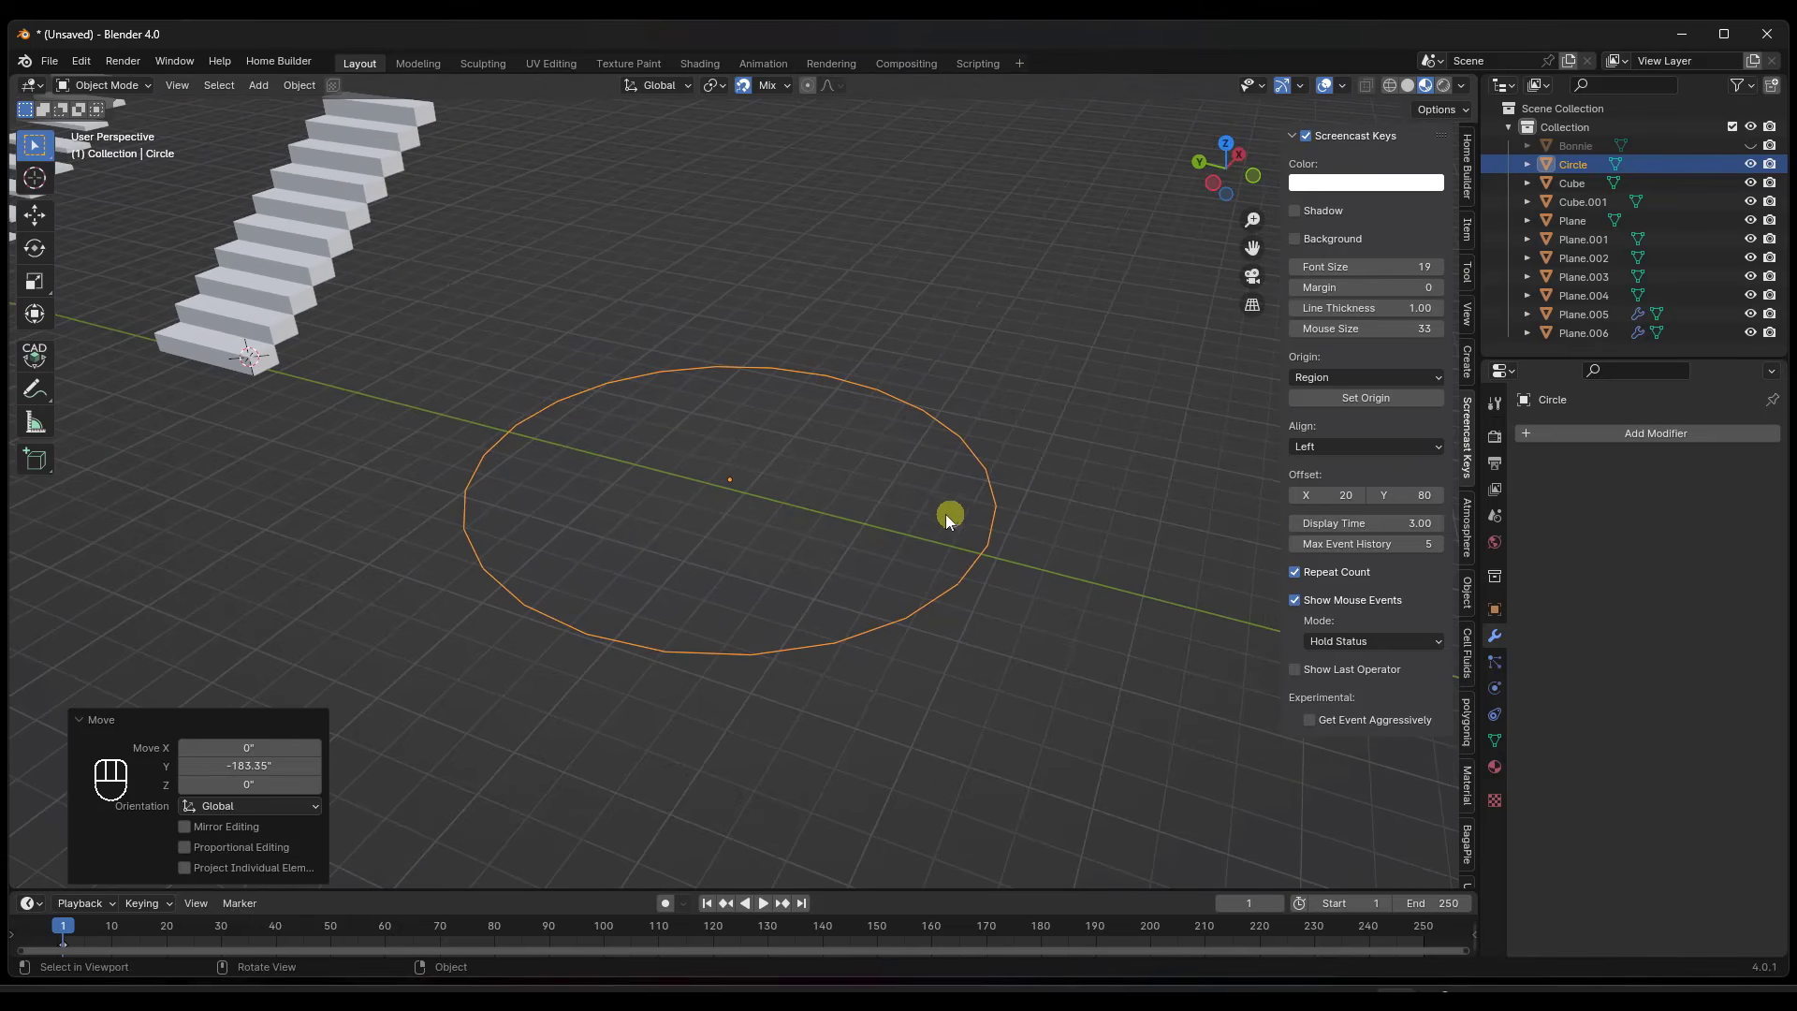
key("Tab")
key("Tab")
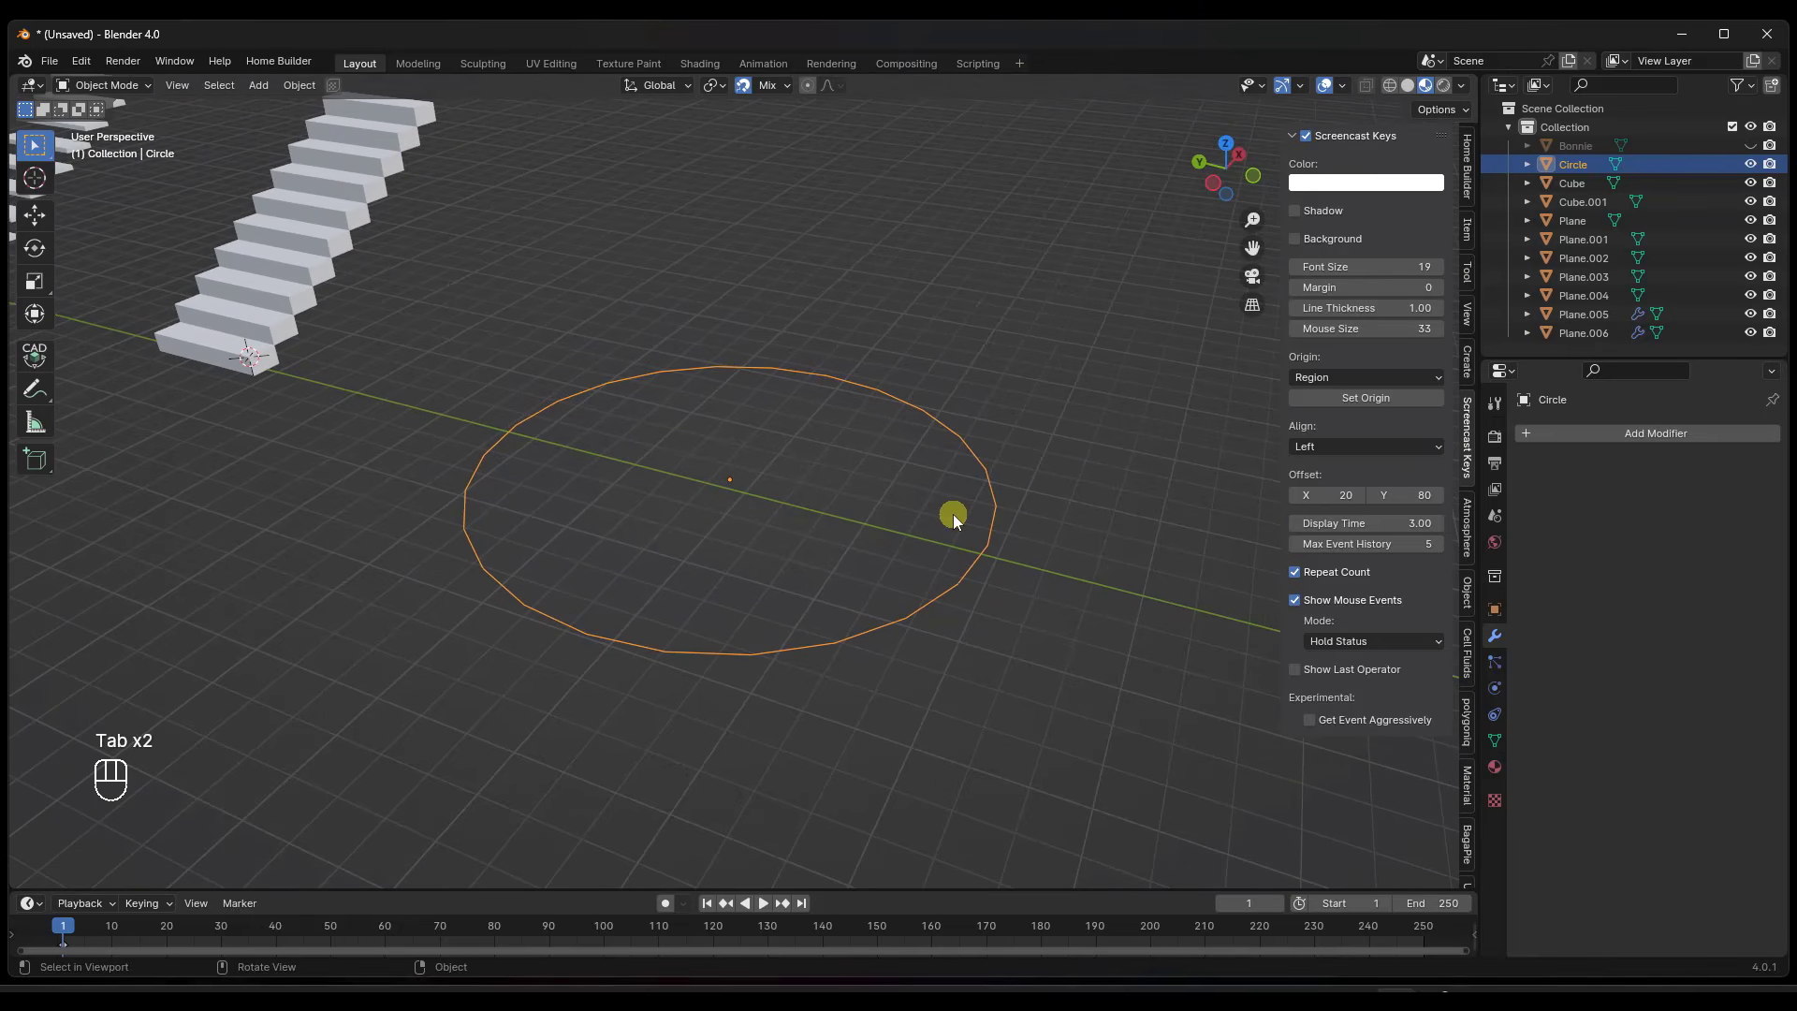
key("Tab")
key("1")
key("a")
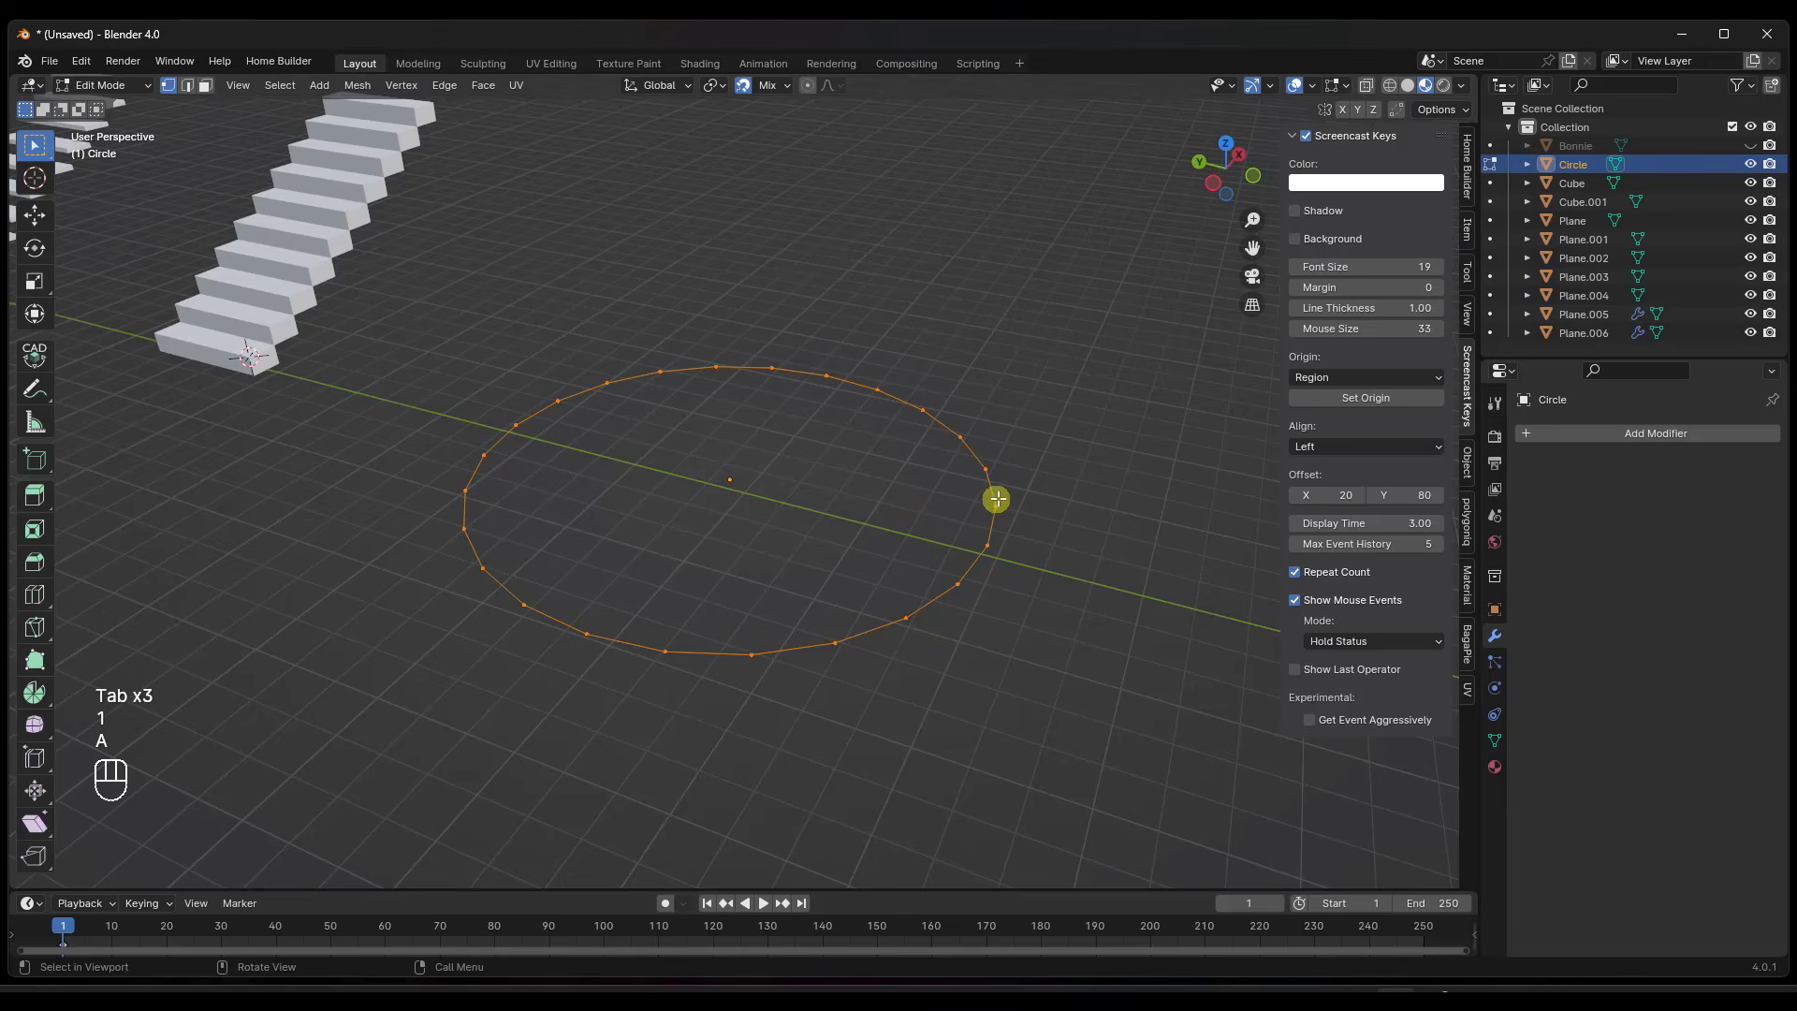
key("e")
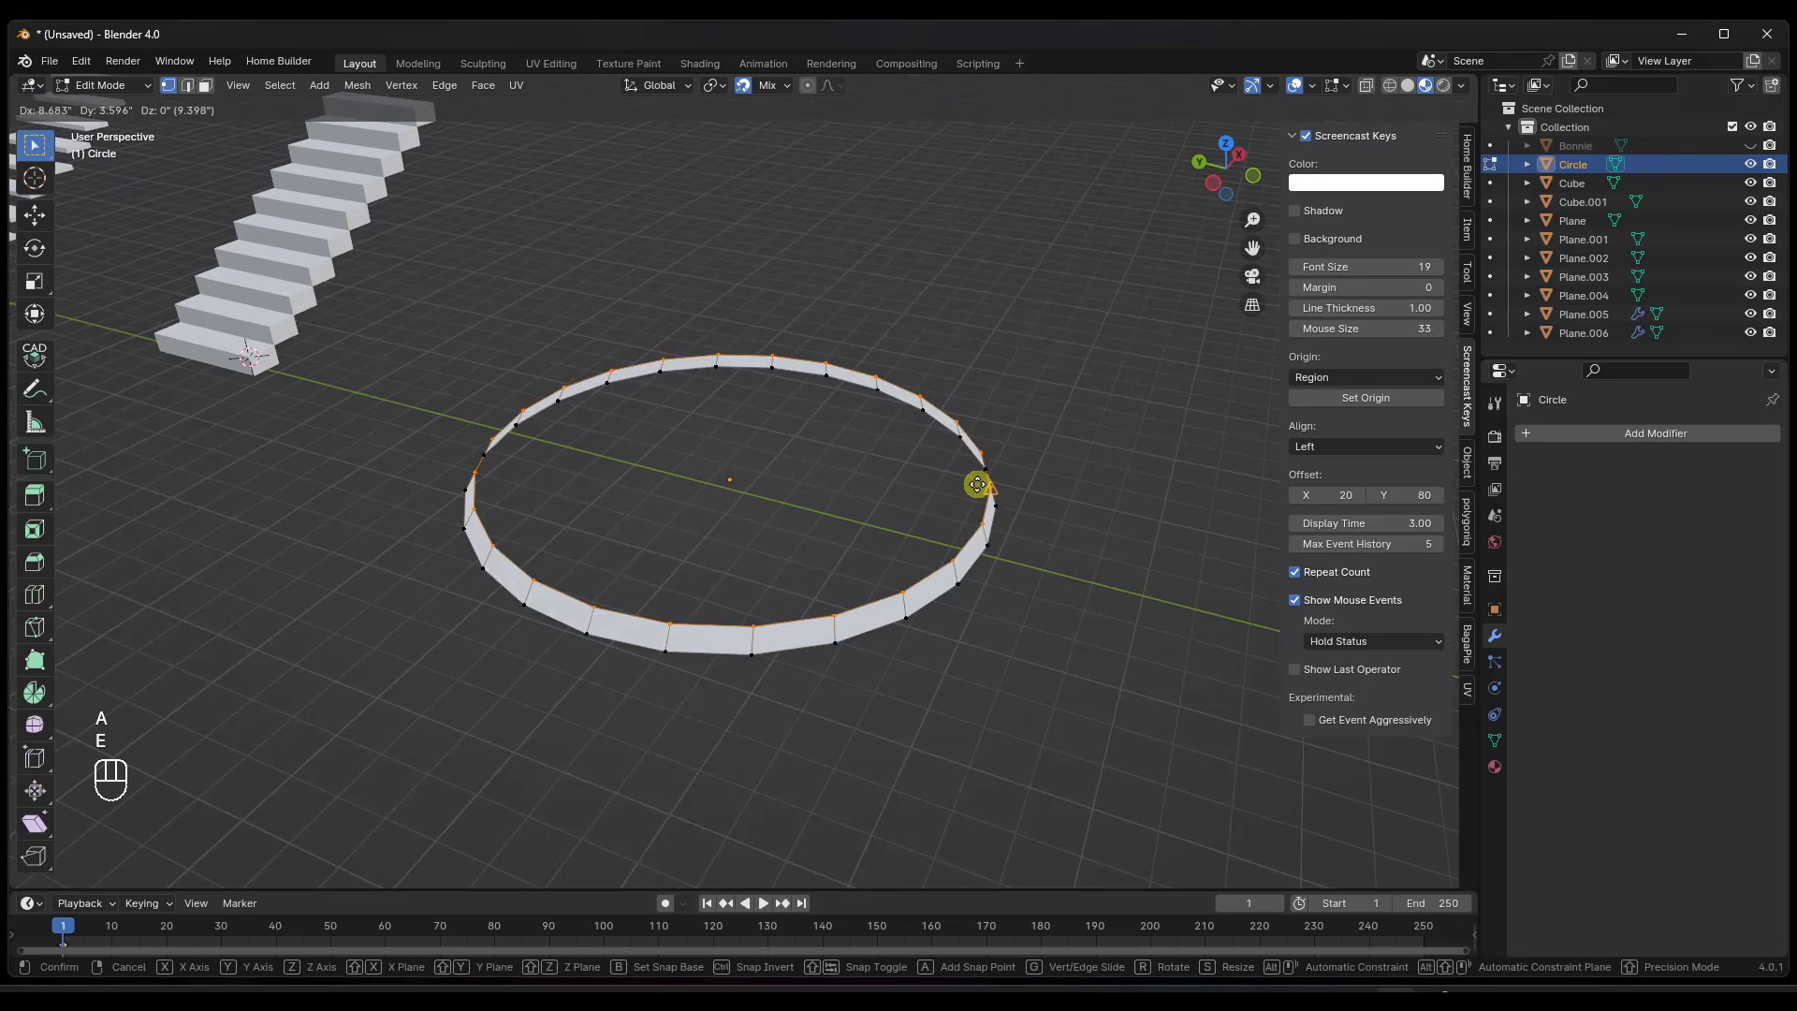
key("s")
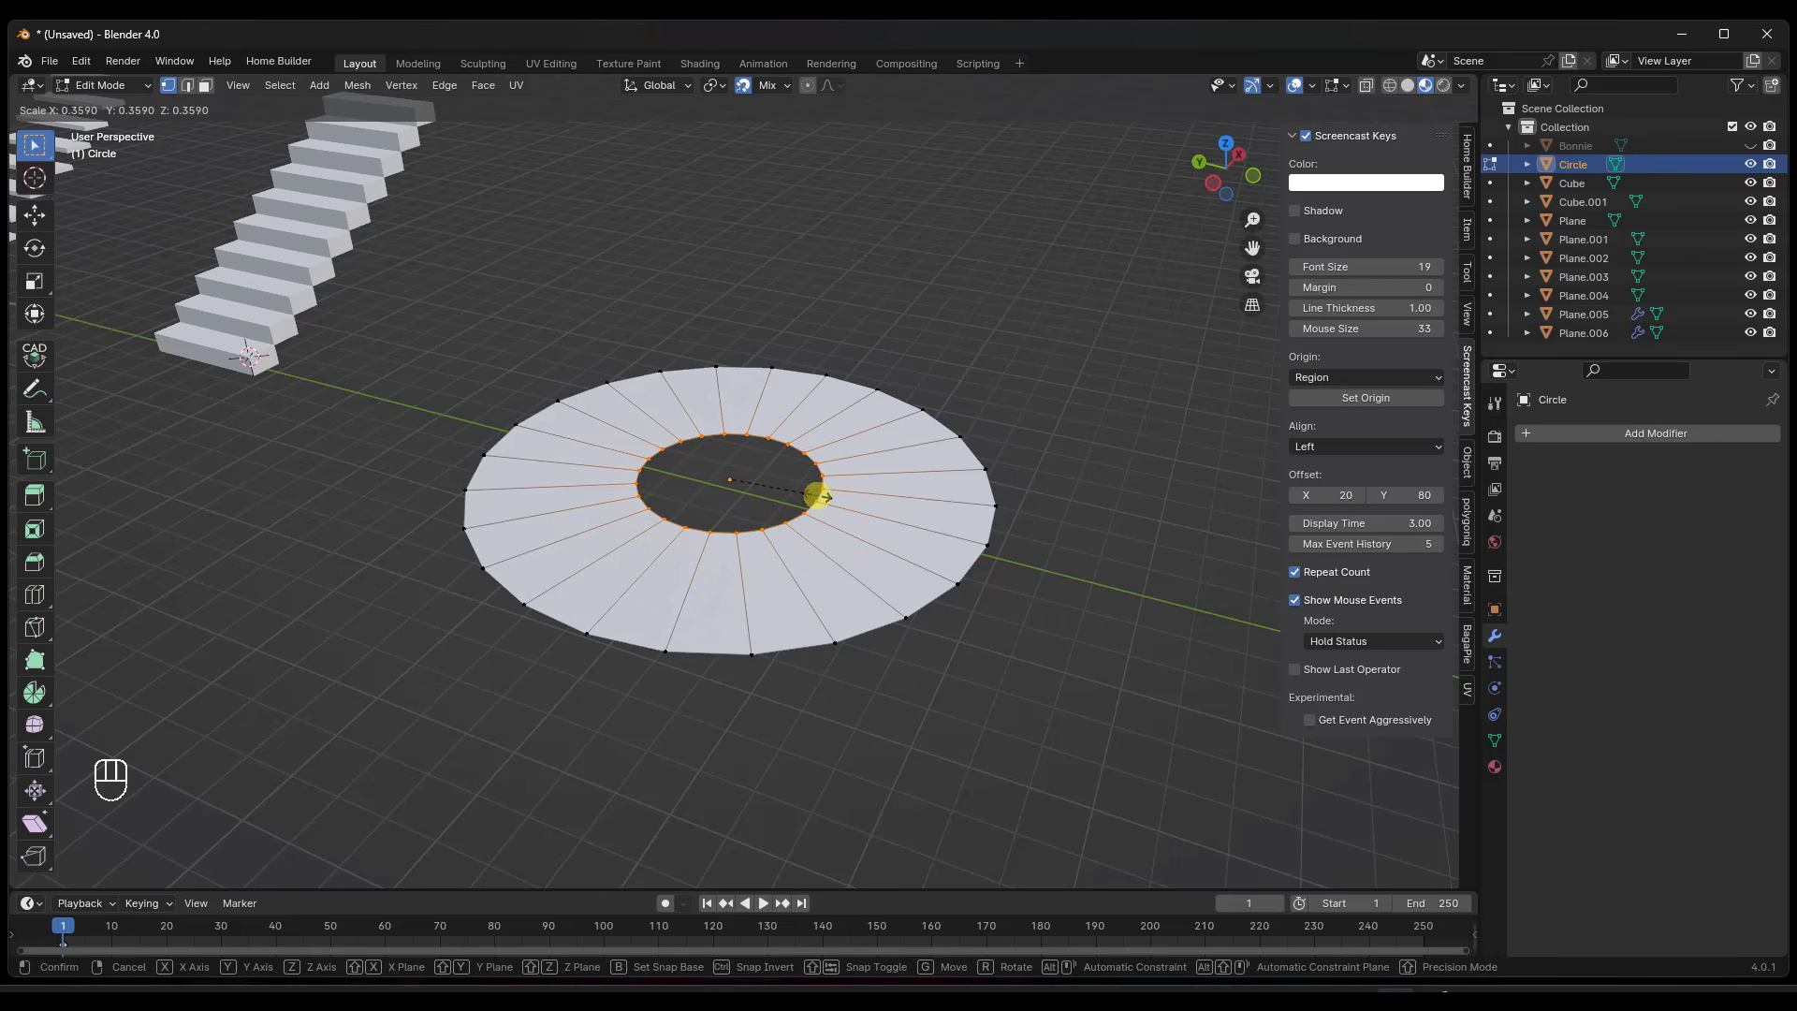
left_click(824, 493)
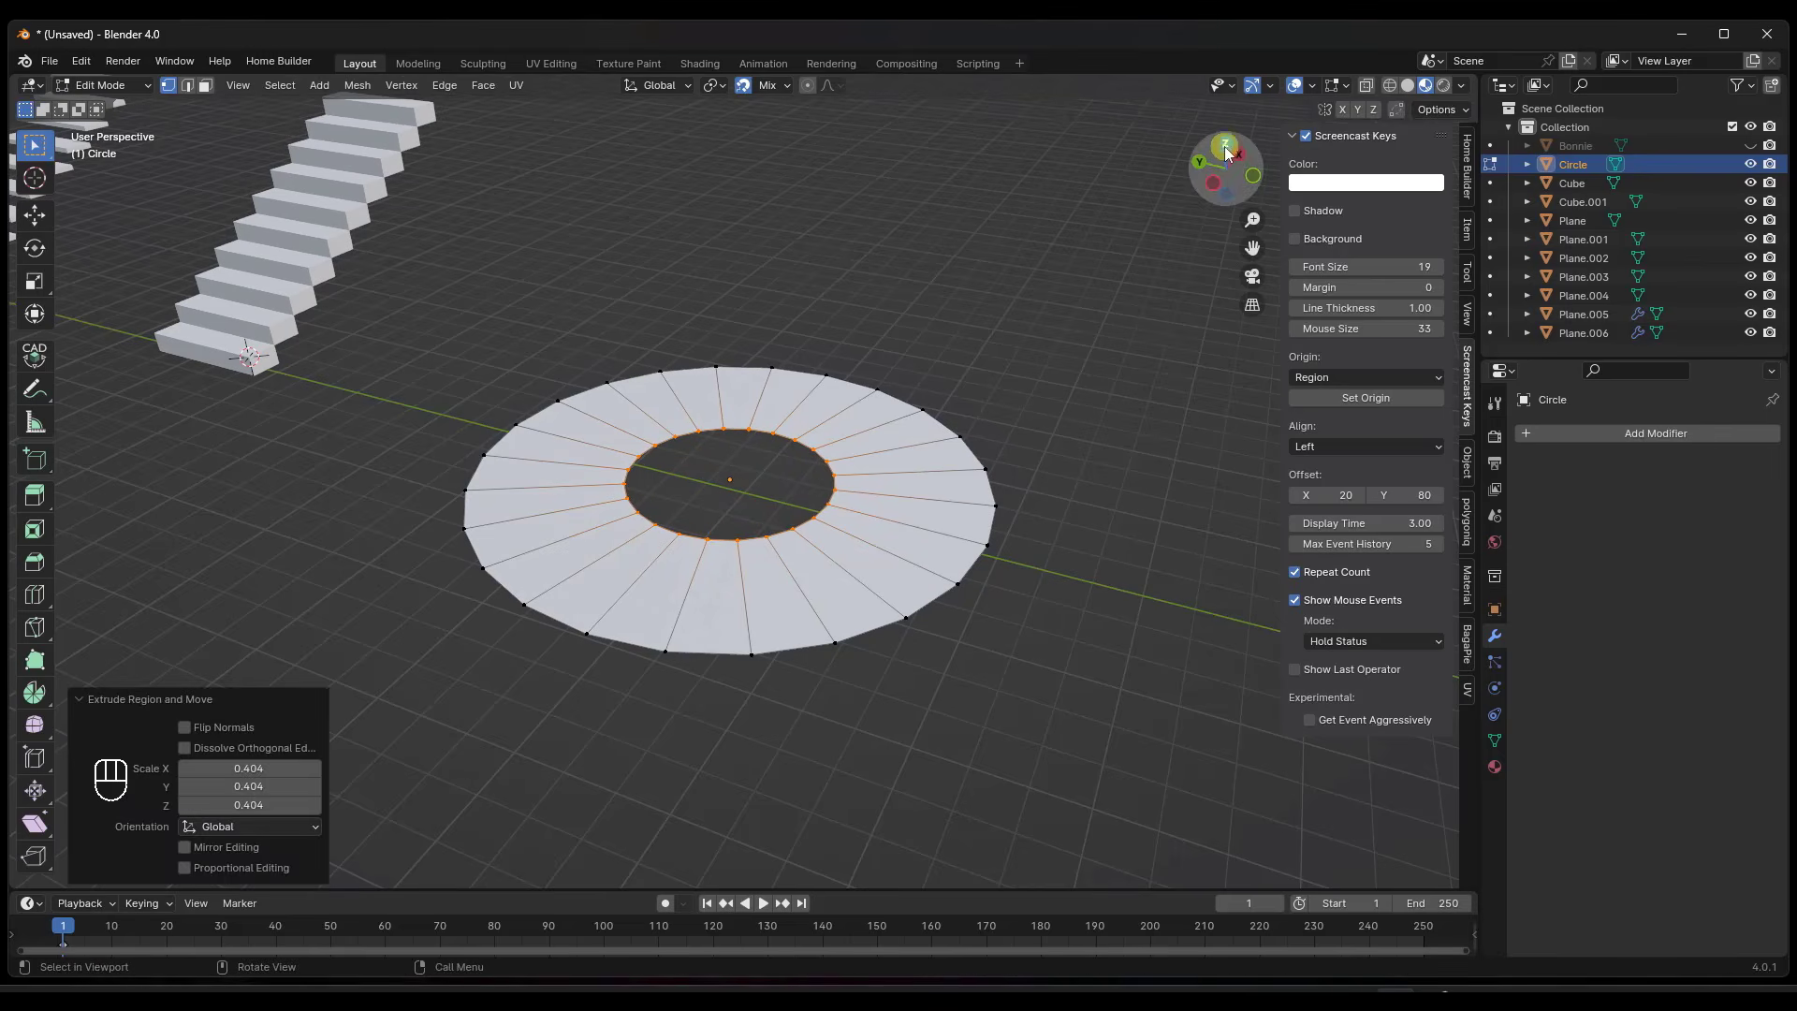
Select the ring's upper vertices through the mesh in top view wireframe and delete them.
left_click(1225, 143)
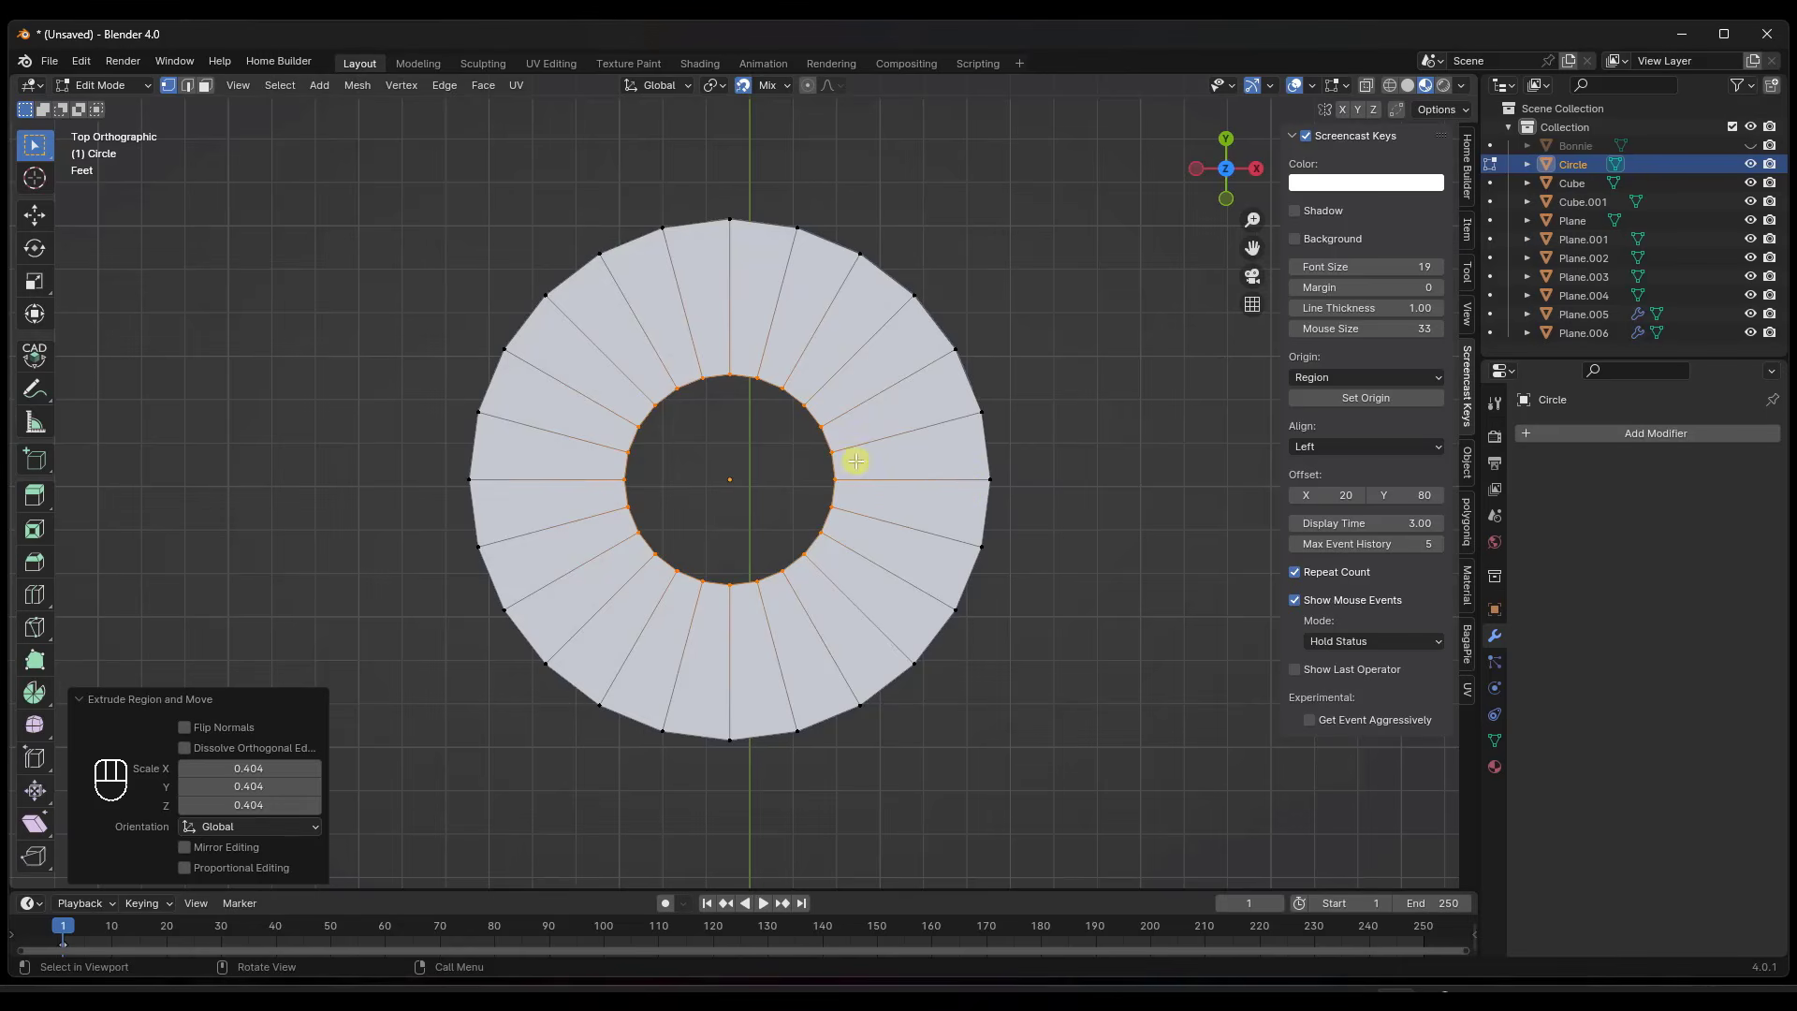
left_click_drag(1002, 233, 422, 370)
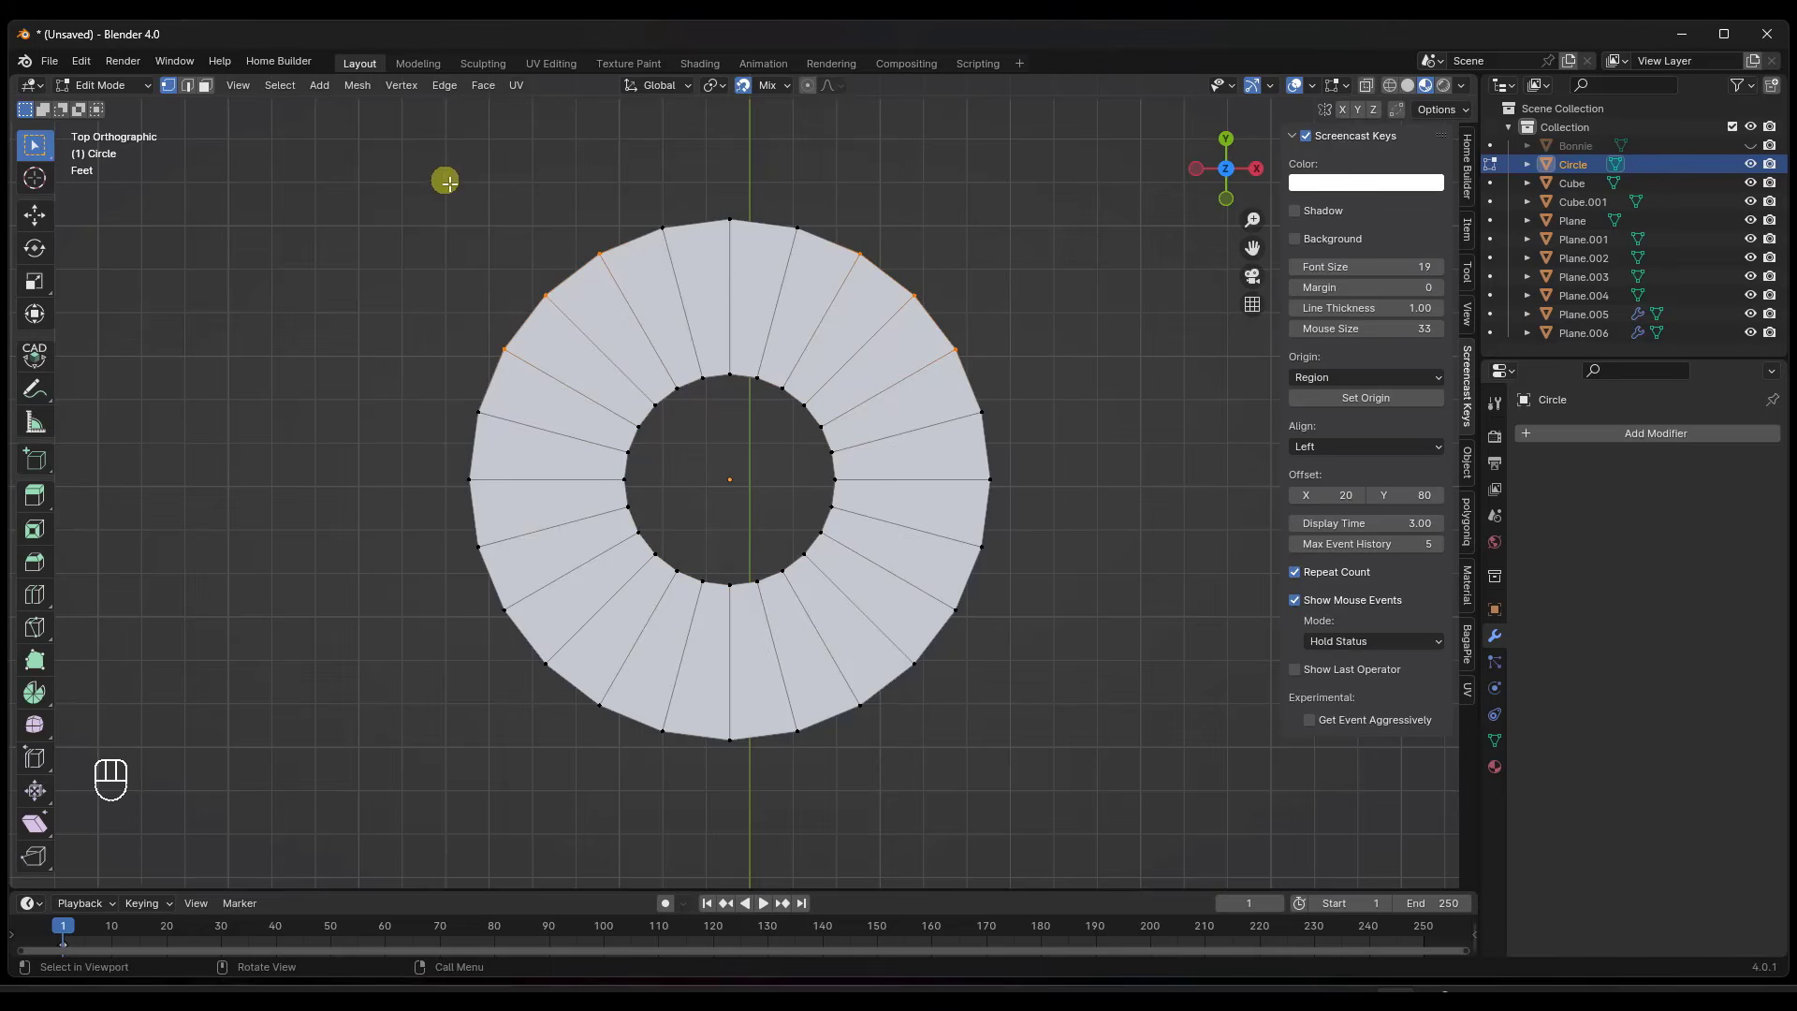
key("z")
left_click(356, 200)
left_click_drag(374, 171, 1039, 387)
key("z")
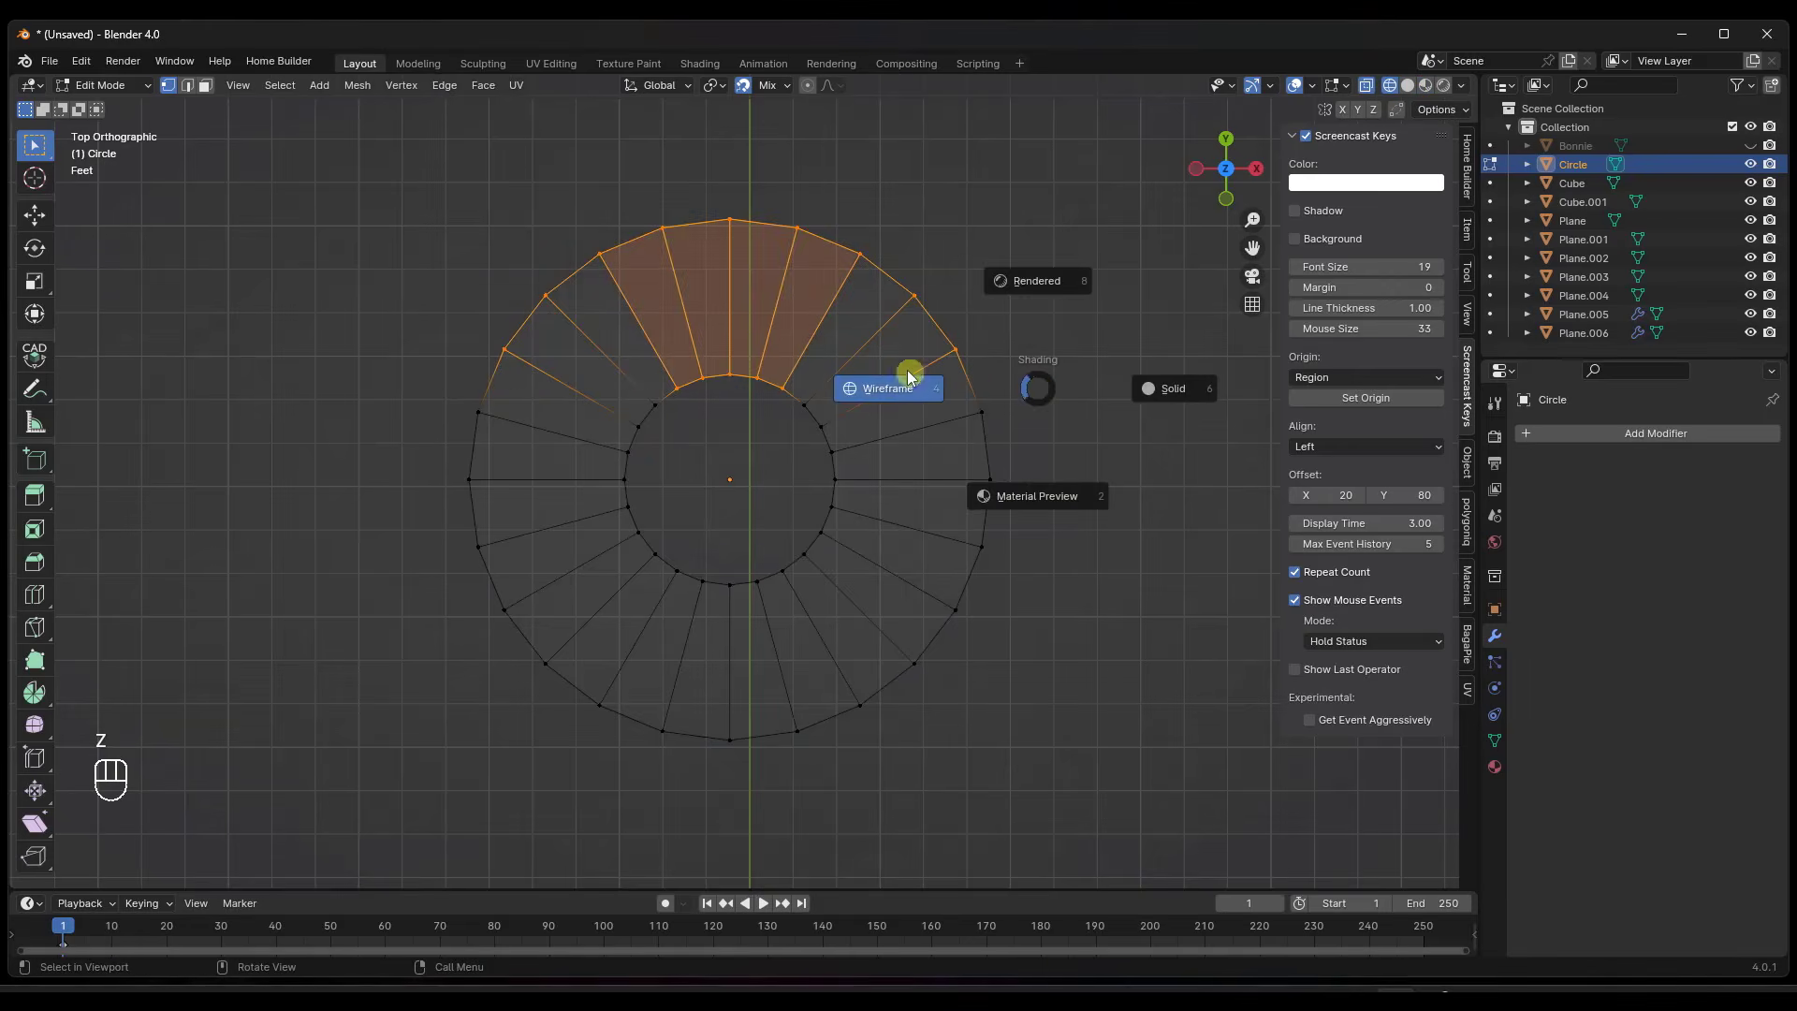
key("x")
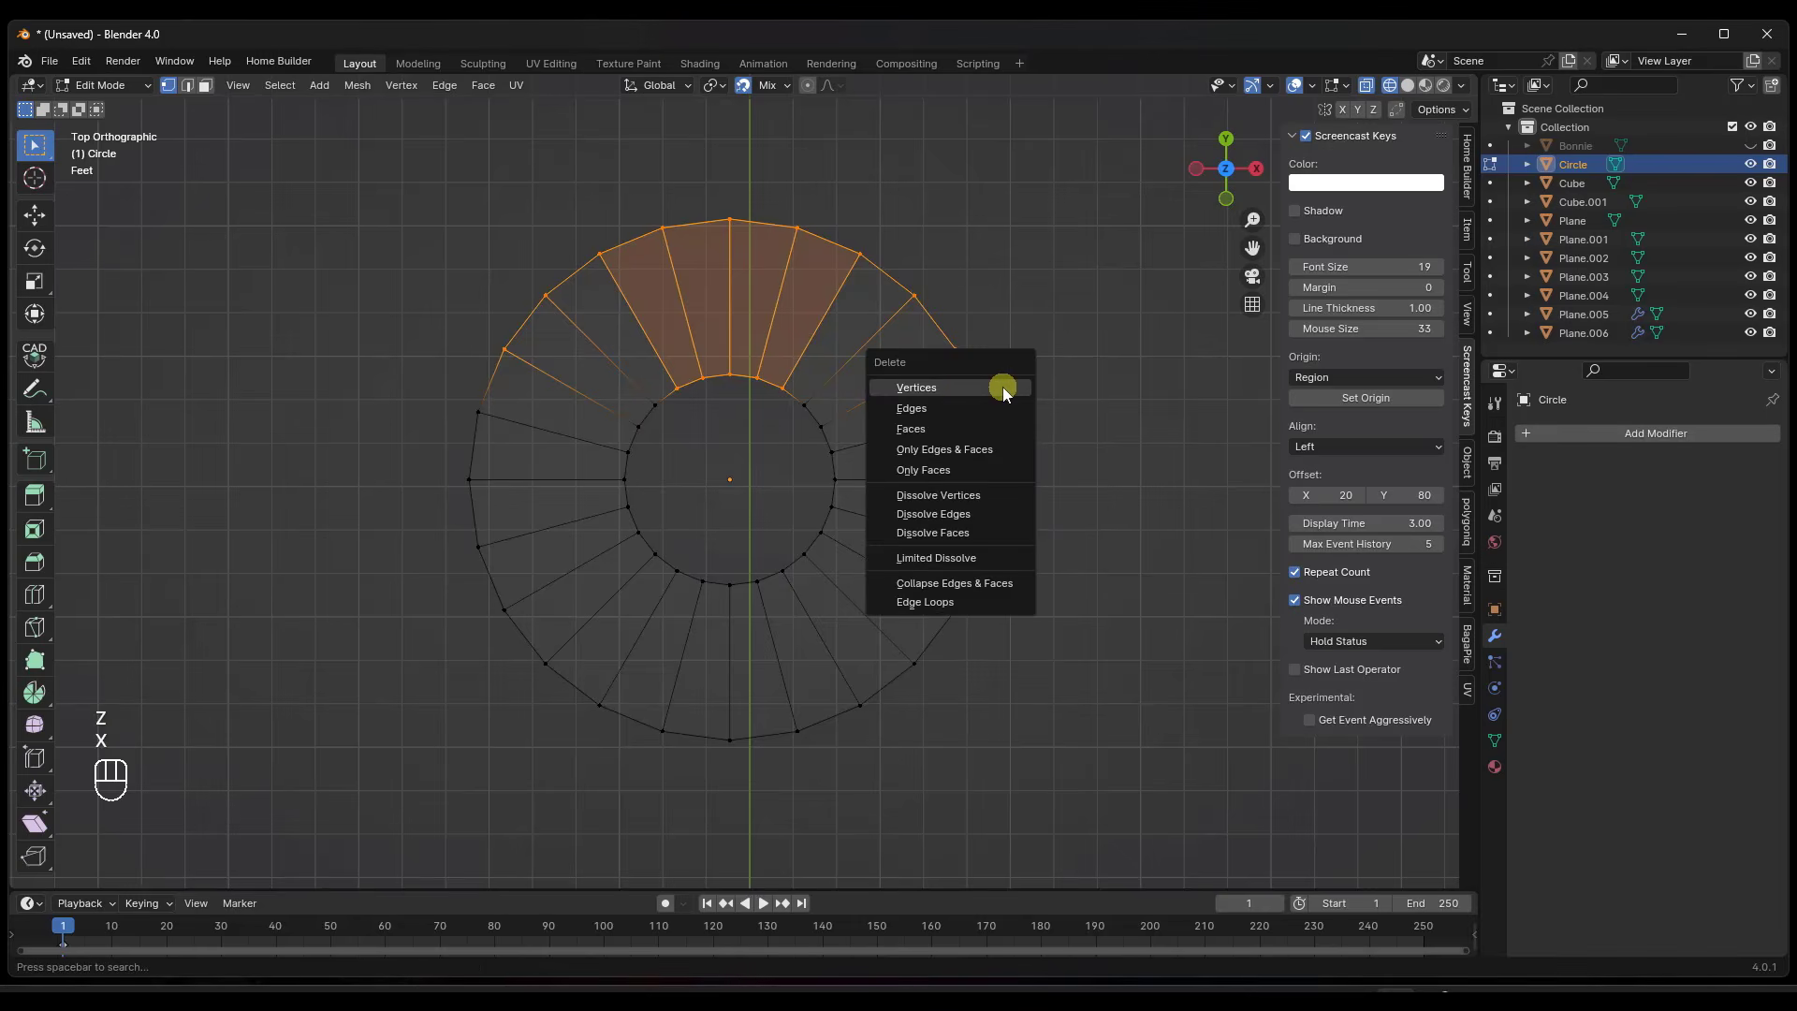
left_click(963, 386)
Delete the ring's remaining surplus vertices, keeping only the single wedge segment just above the circle's centre line on the +X side.
left_click_drag(563, 332, 722, 803)
key("x")
left_click(707, 738)
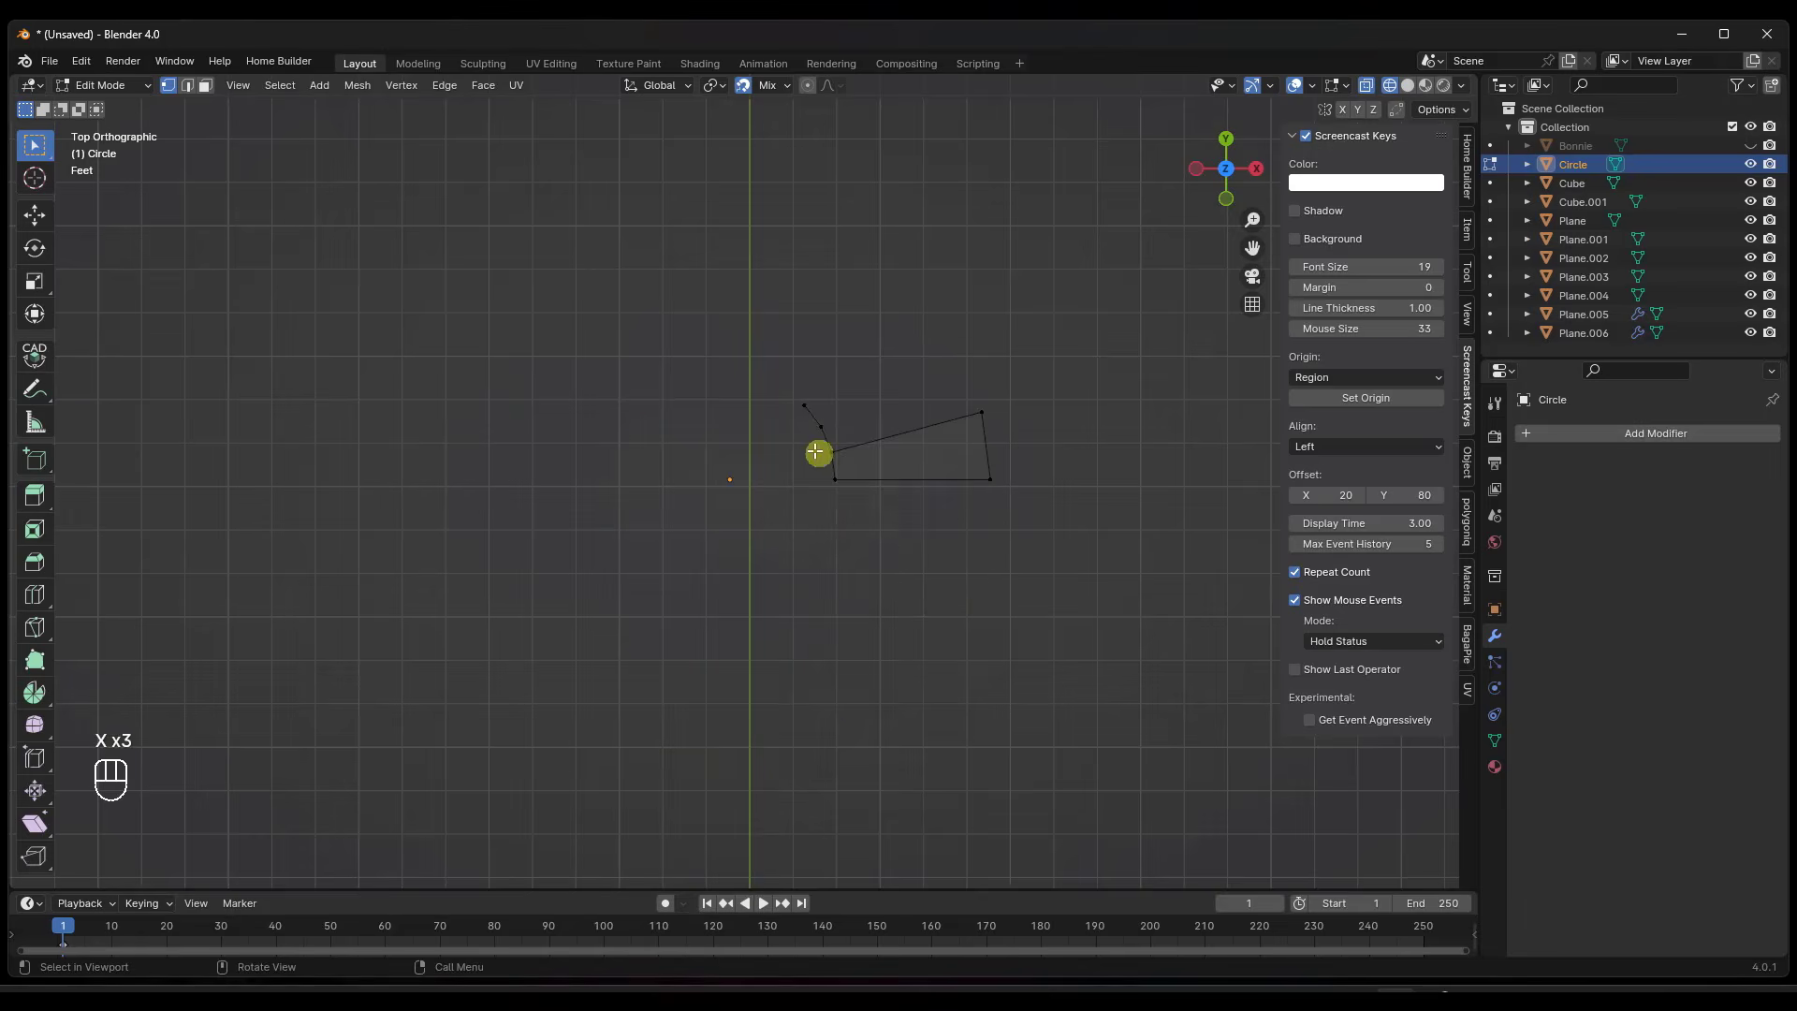
key("x")
left_click(812, 453)
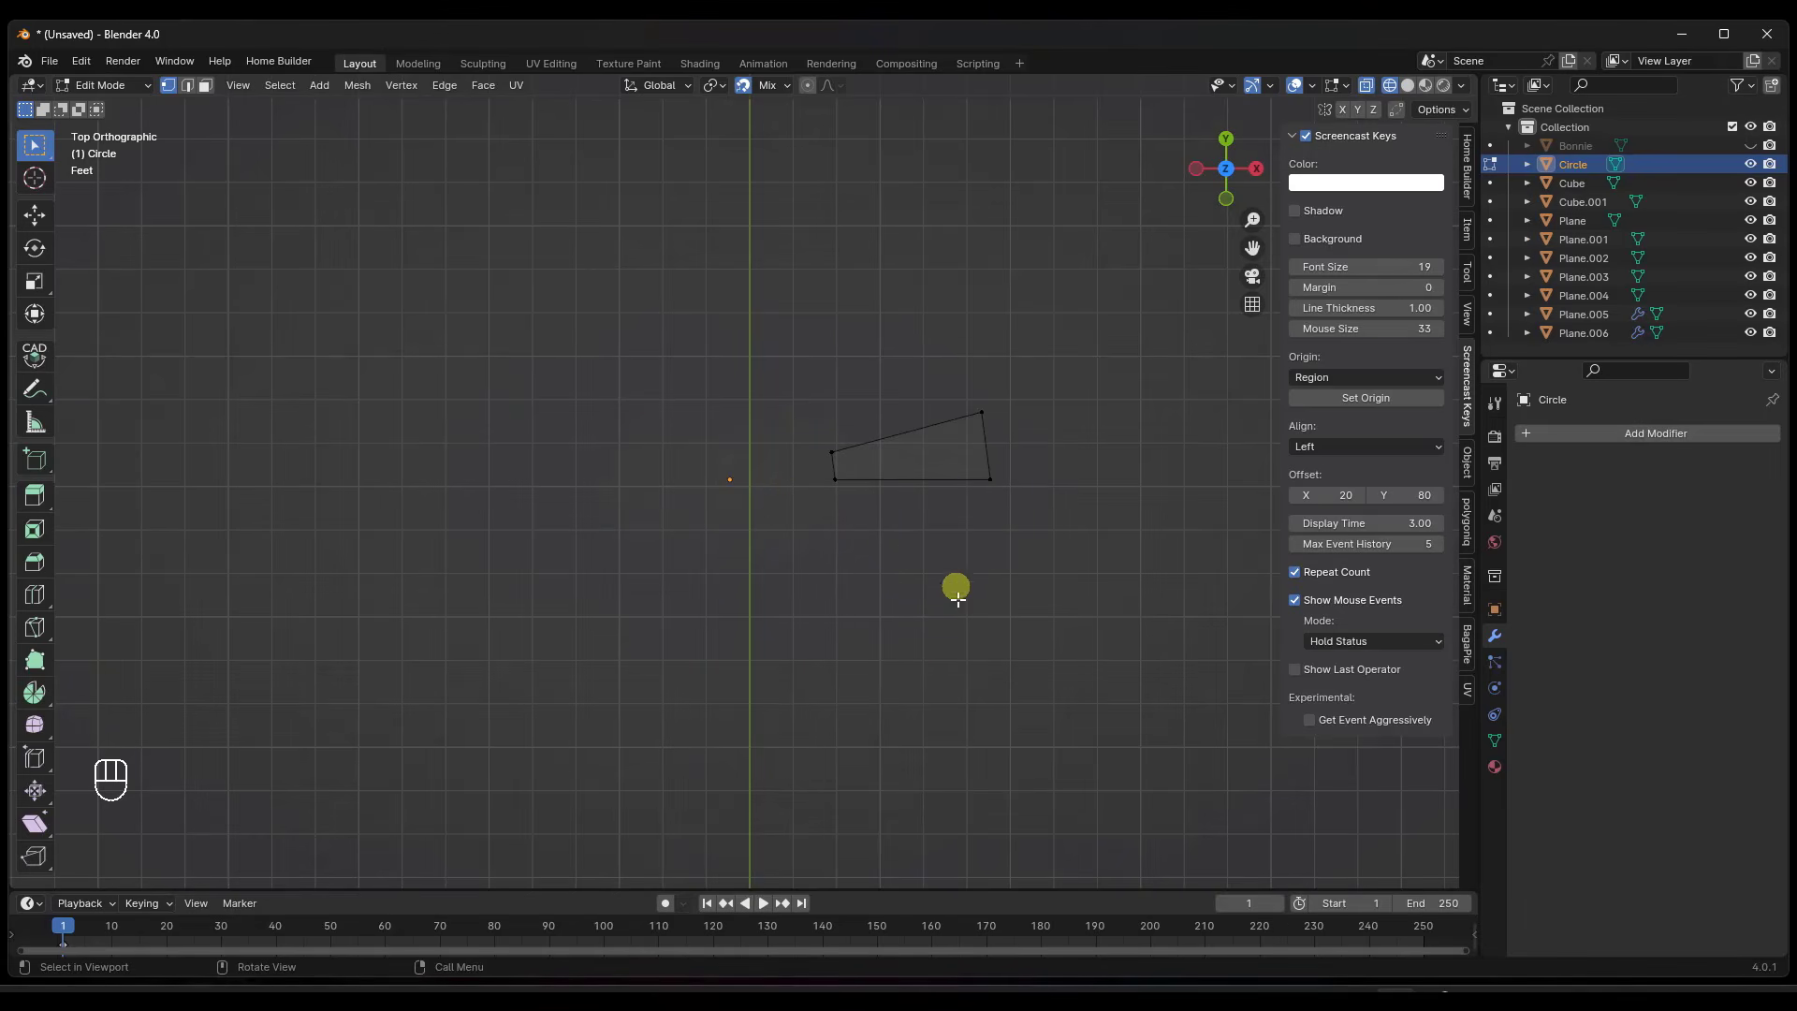
Return to shaded display and extrude the wedge face by -2 inches along its normal to make a solid tread.
mouse_move(955, 589)
middle_mouse_down()
mouse_move(908, 435)
mouse_move(1012, 619)
mouse_move(956, 573)
middle_mouse_up()
key("z")
left_click(1019, 716)
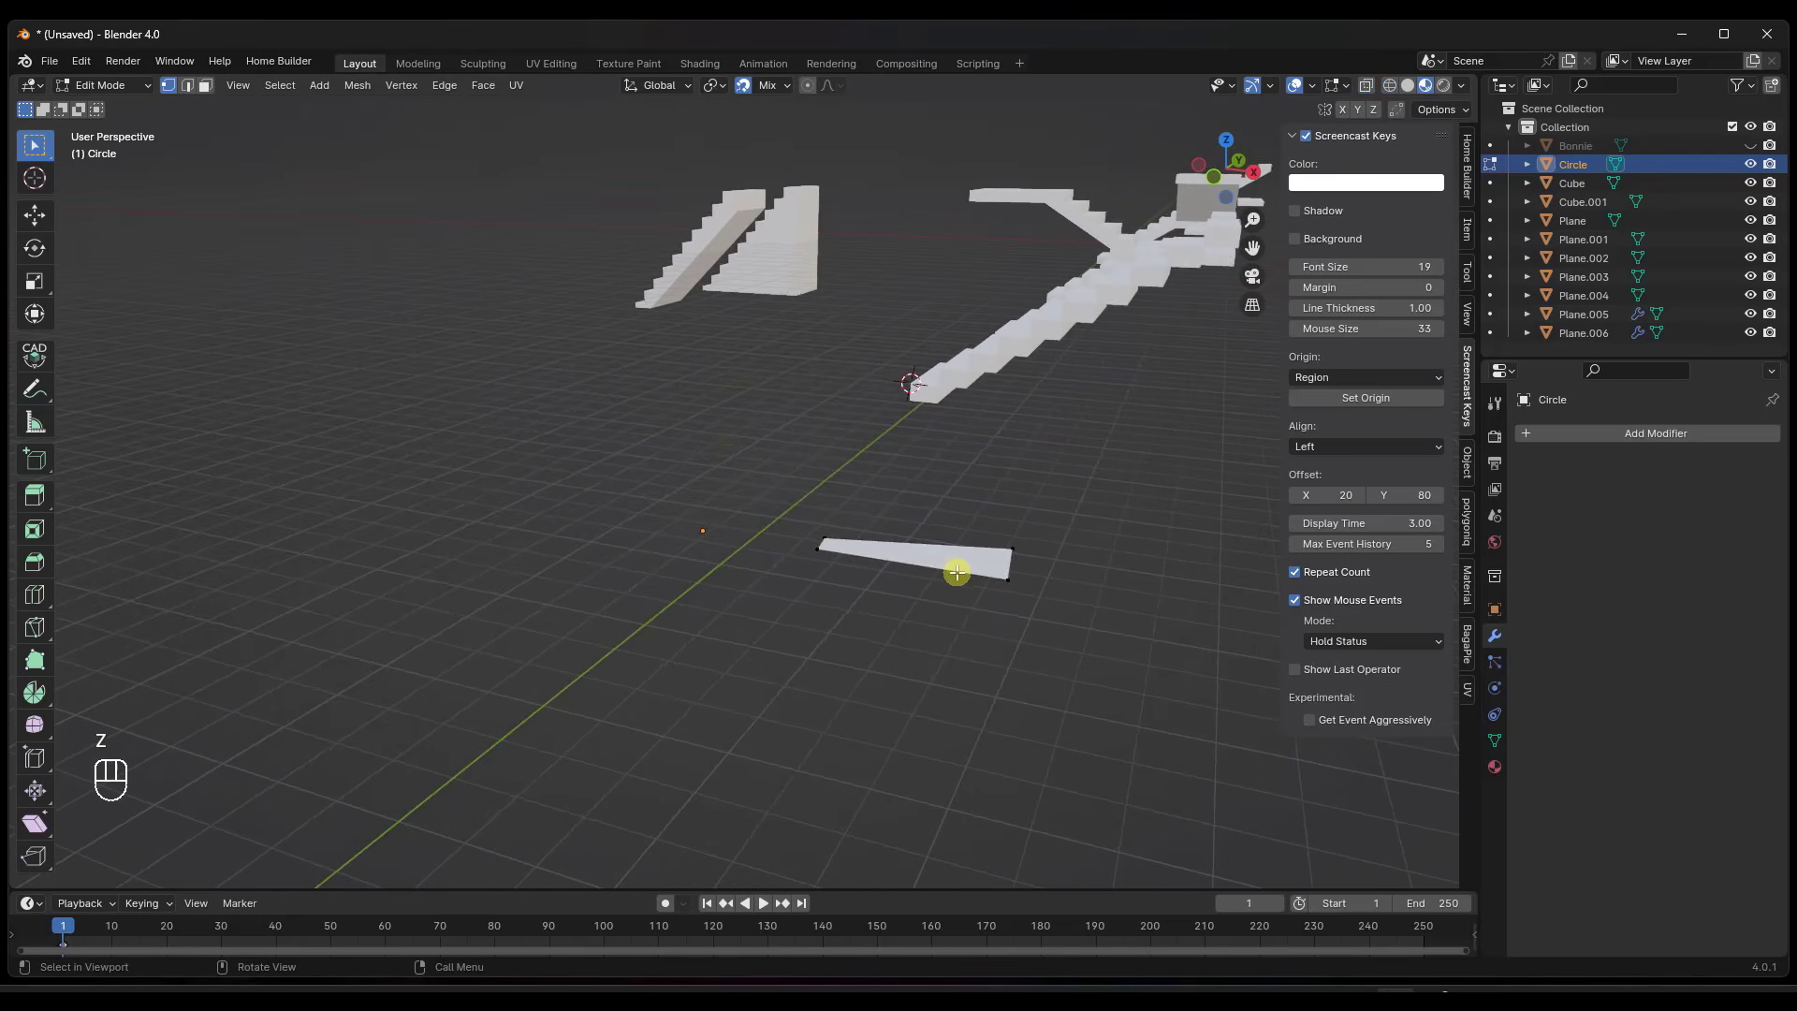
key("3")
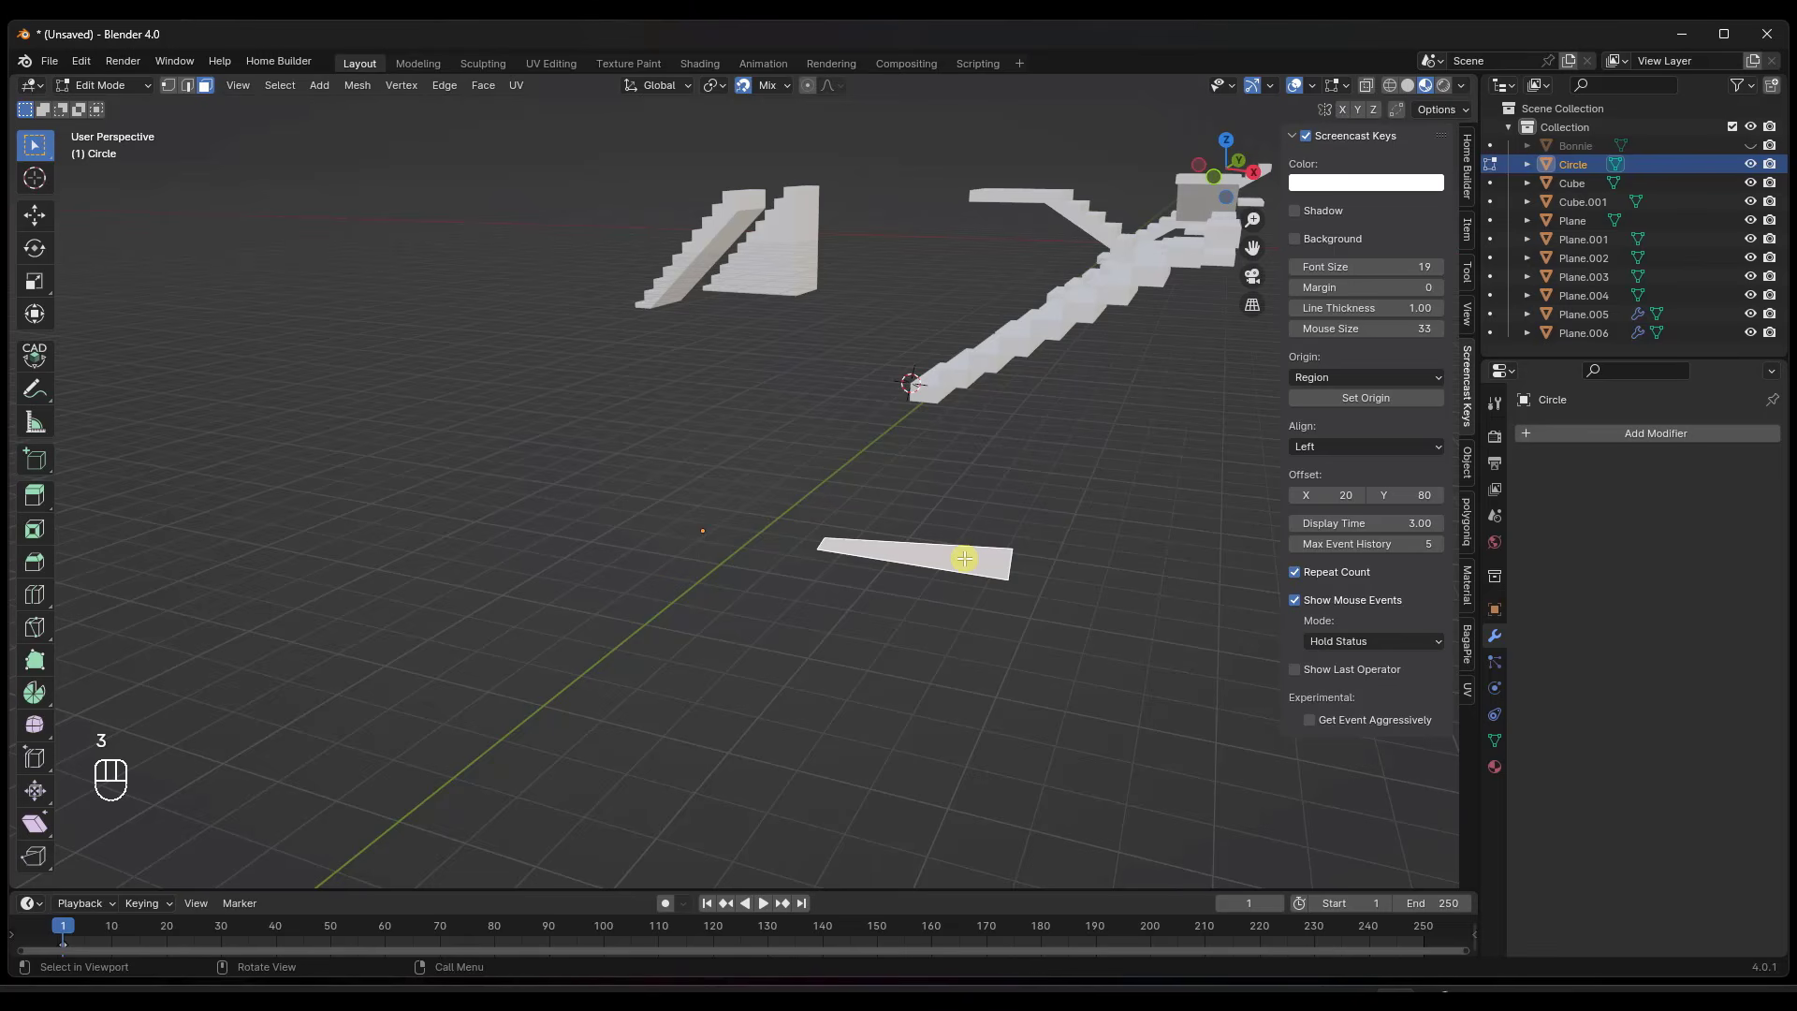
key("e")
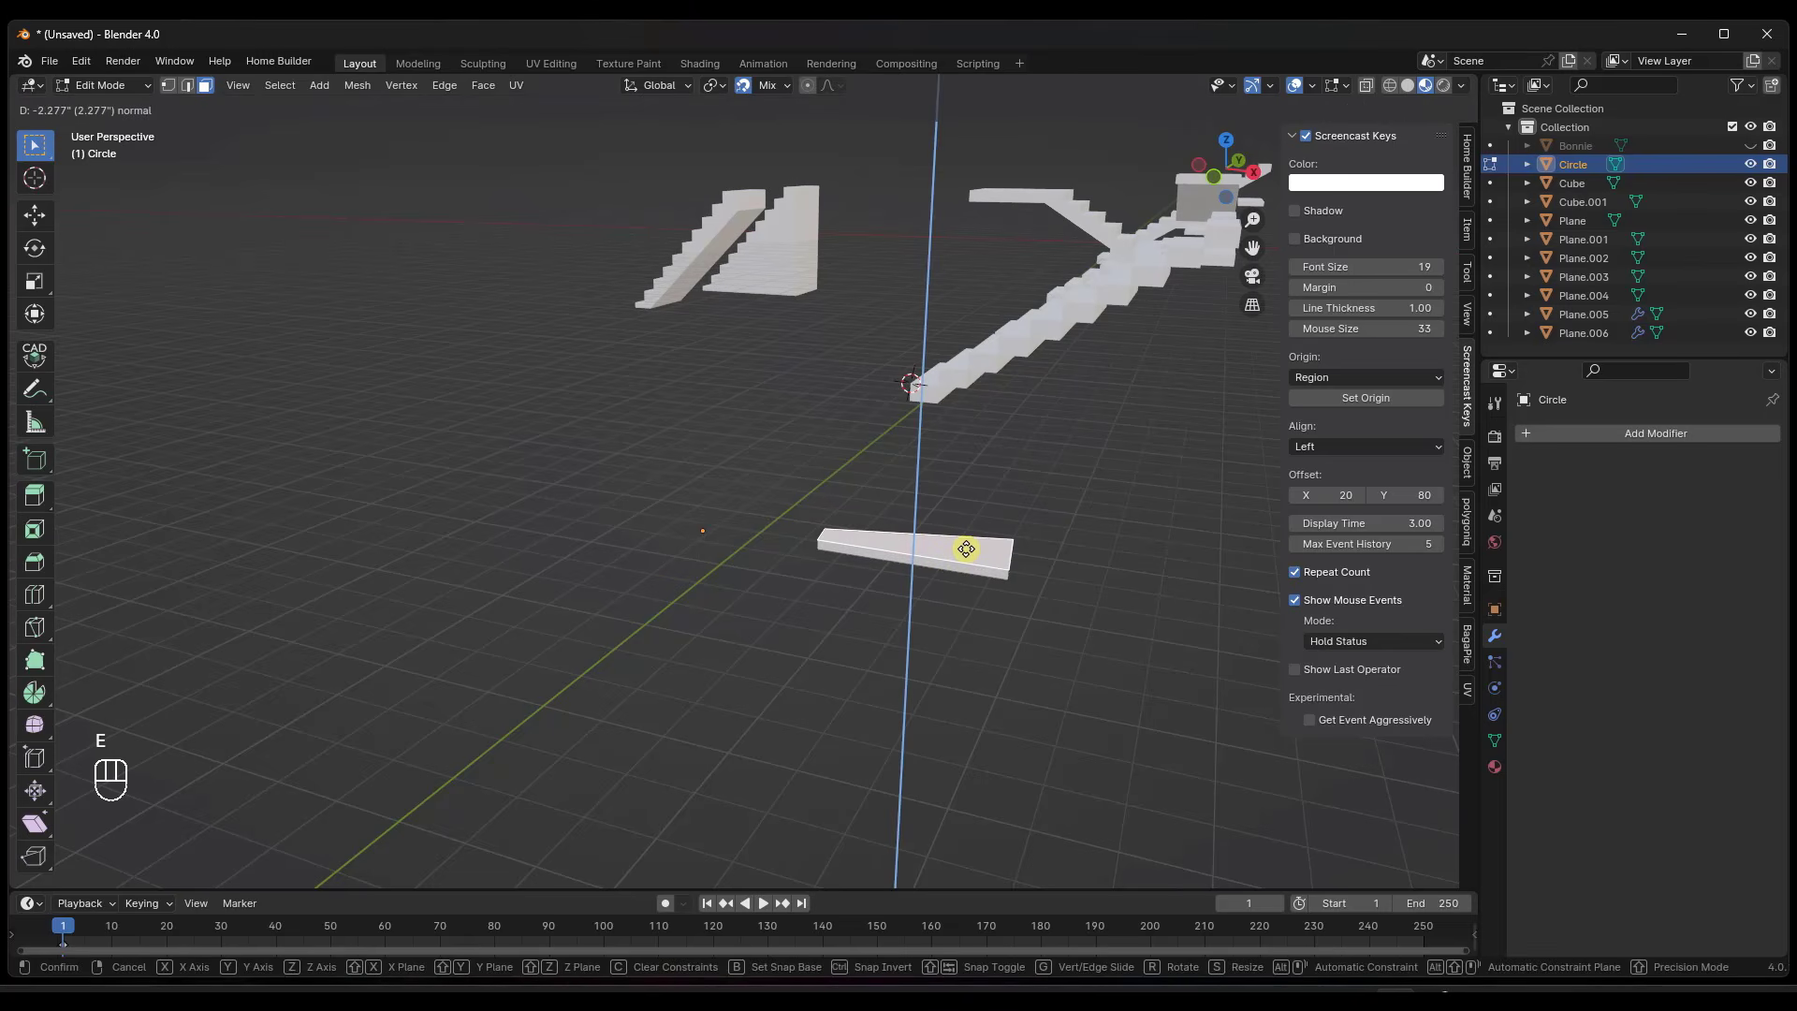
left_click(965, 549)
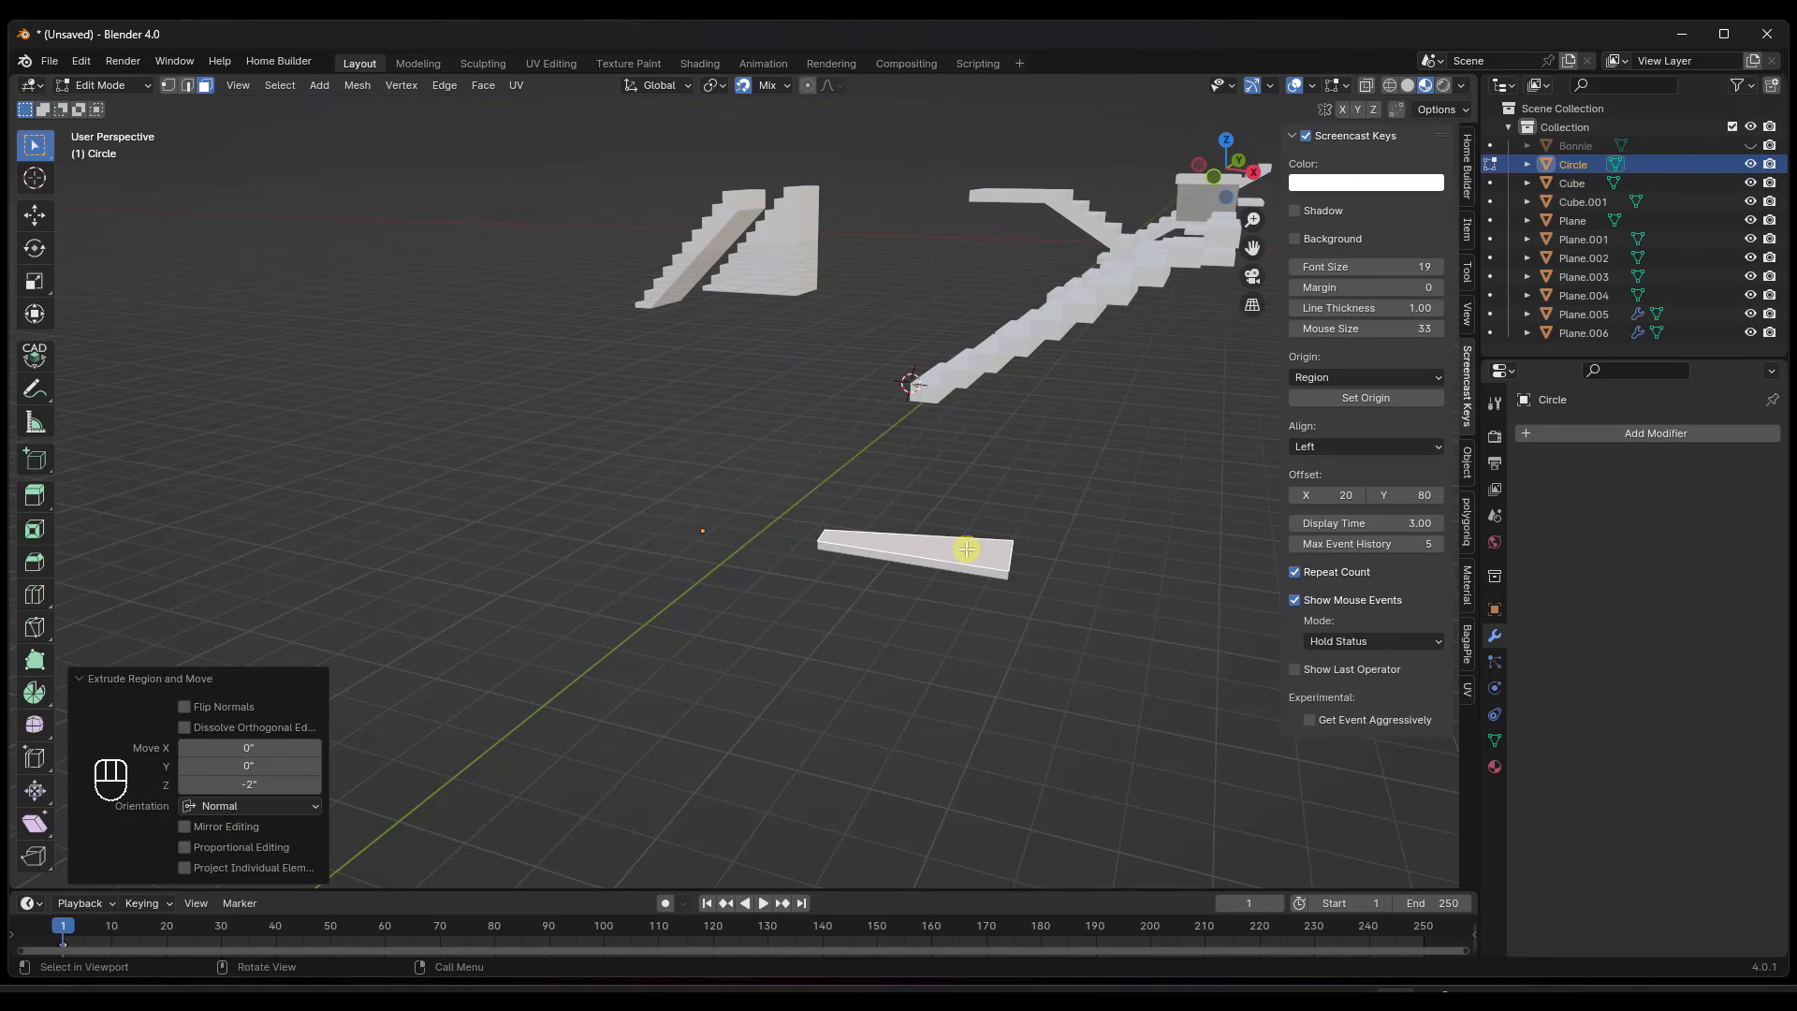
Leave Edit Mode and snap the 3D cursor to the wedge tread's origin at the circle's centre.
middle_click_drag(858, 558, 667, 547)
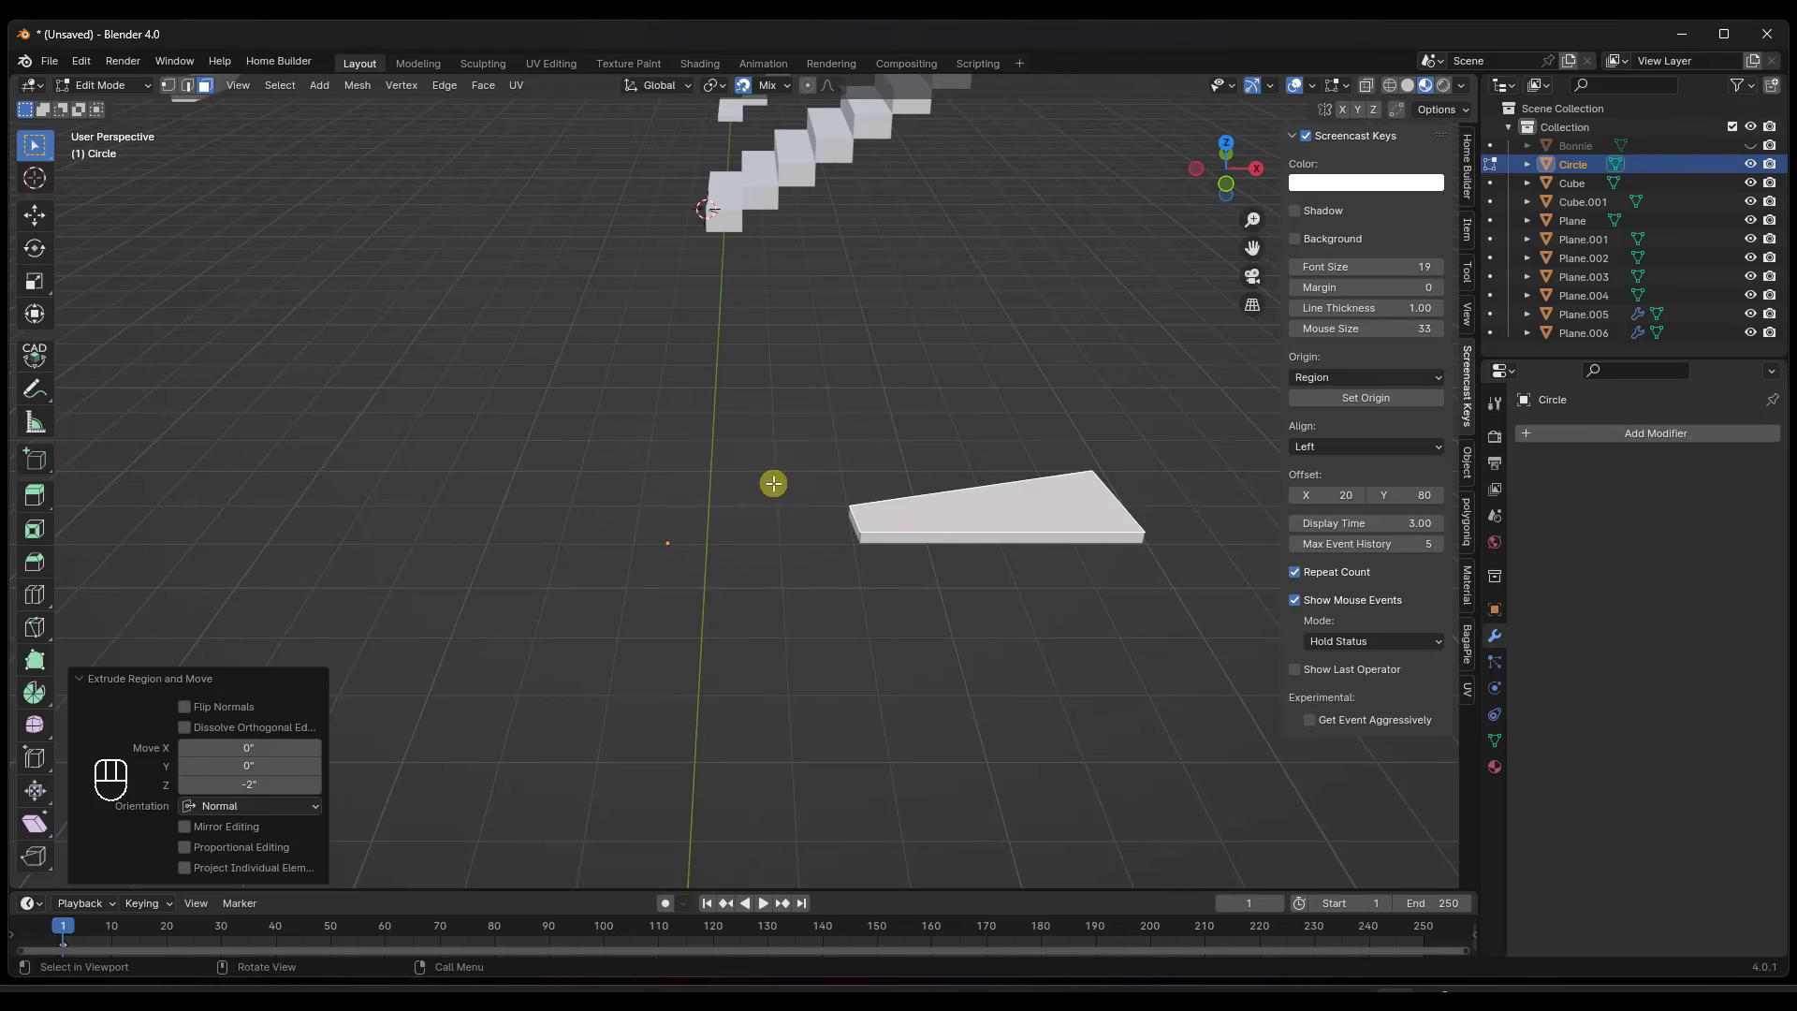
key("Tab")
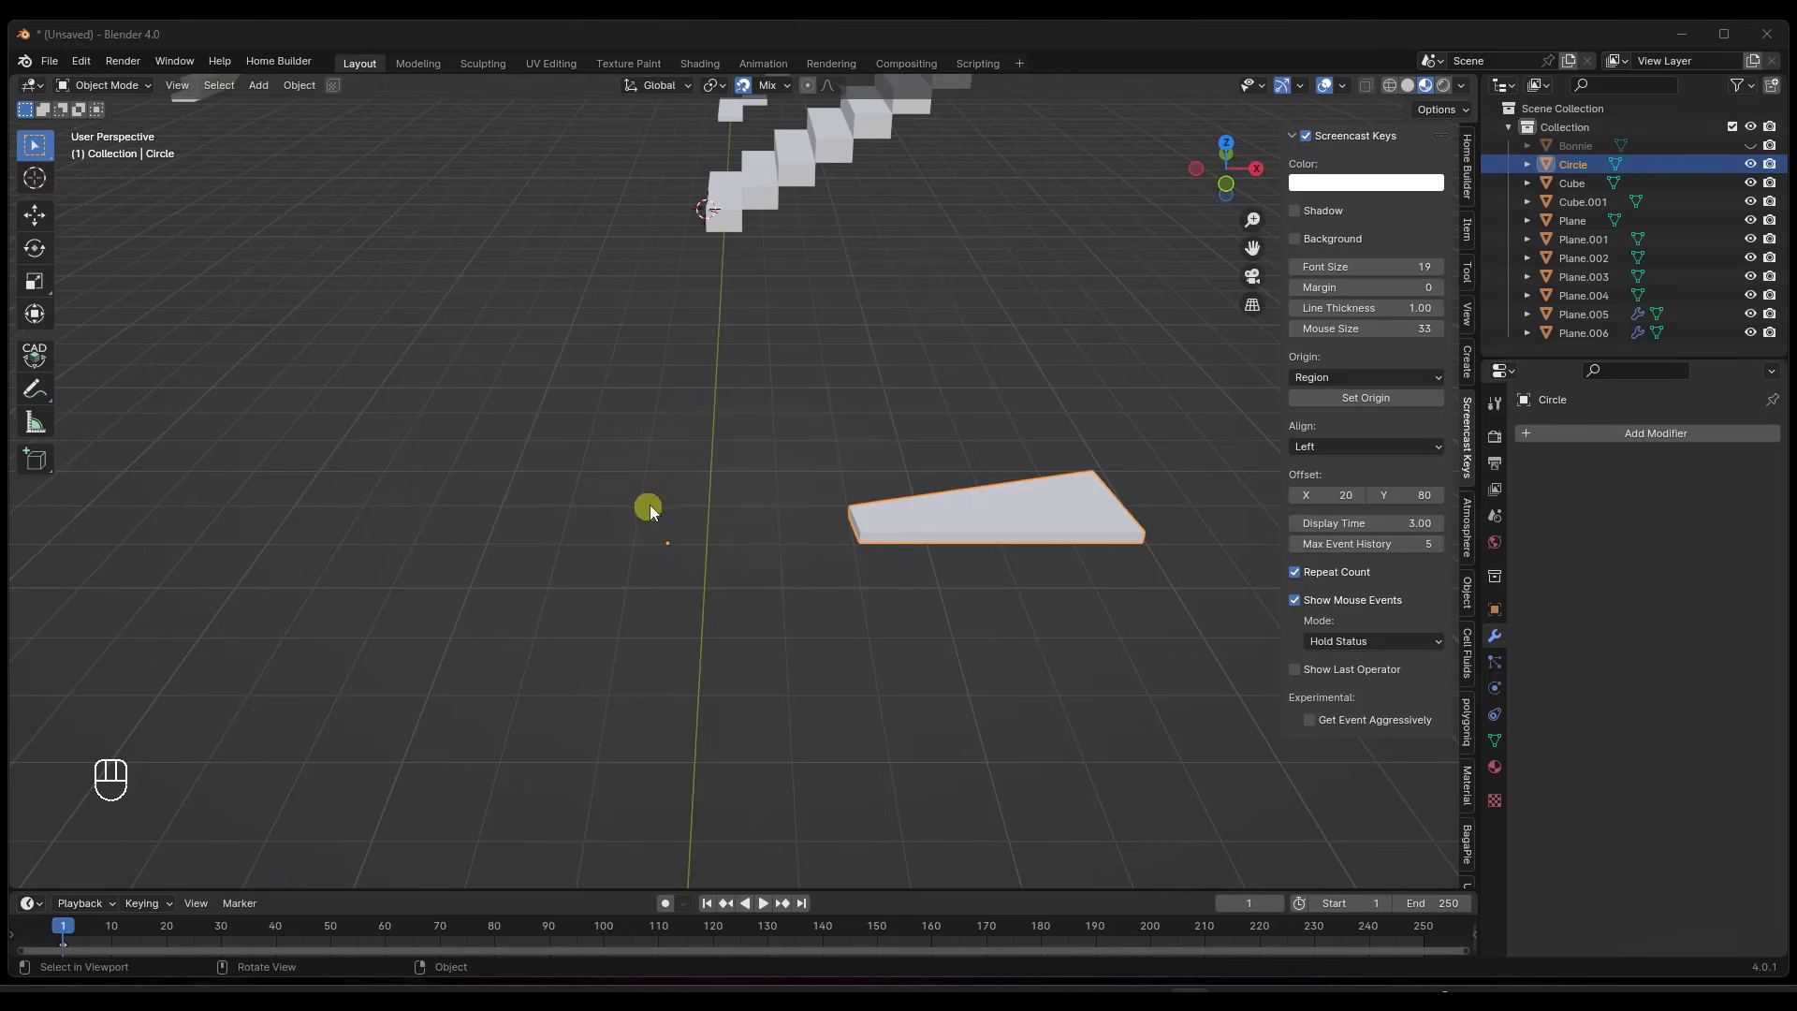
key("shift+s")
left_click(799, 516)
key("shift+s")
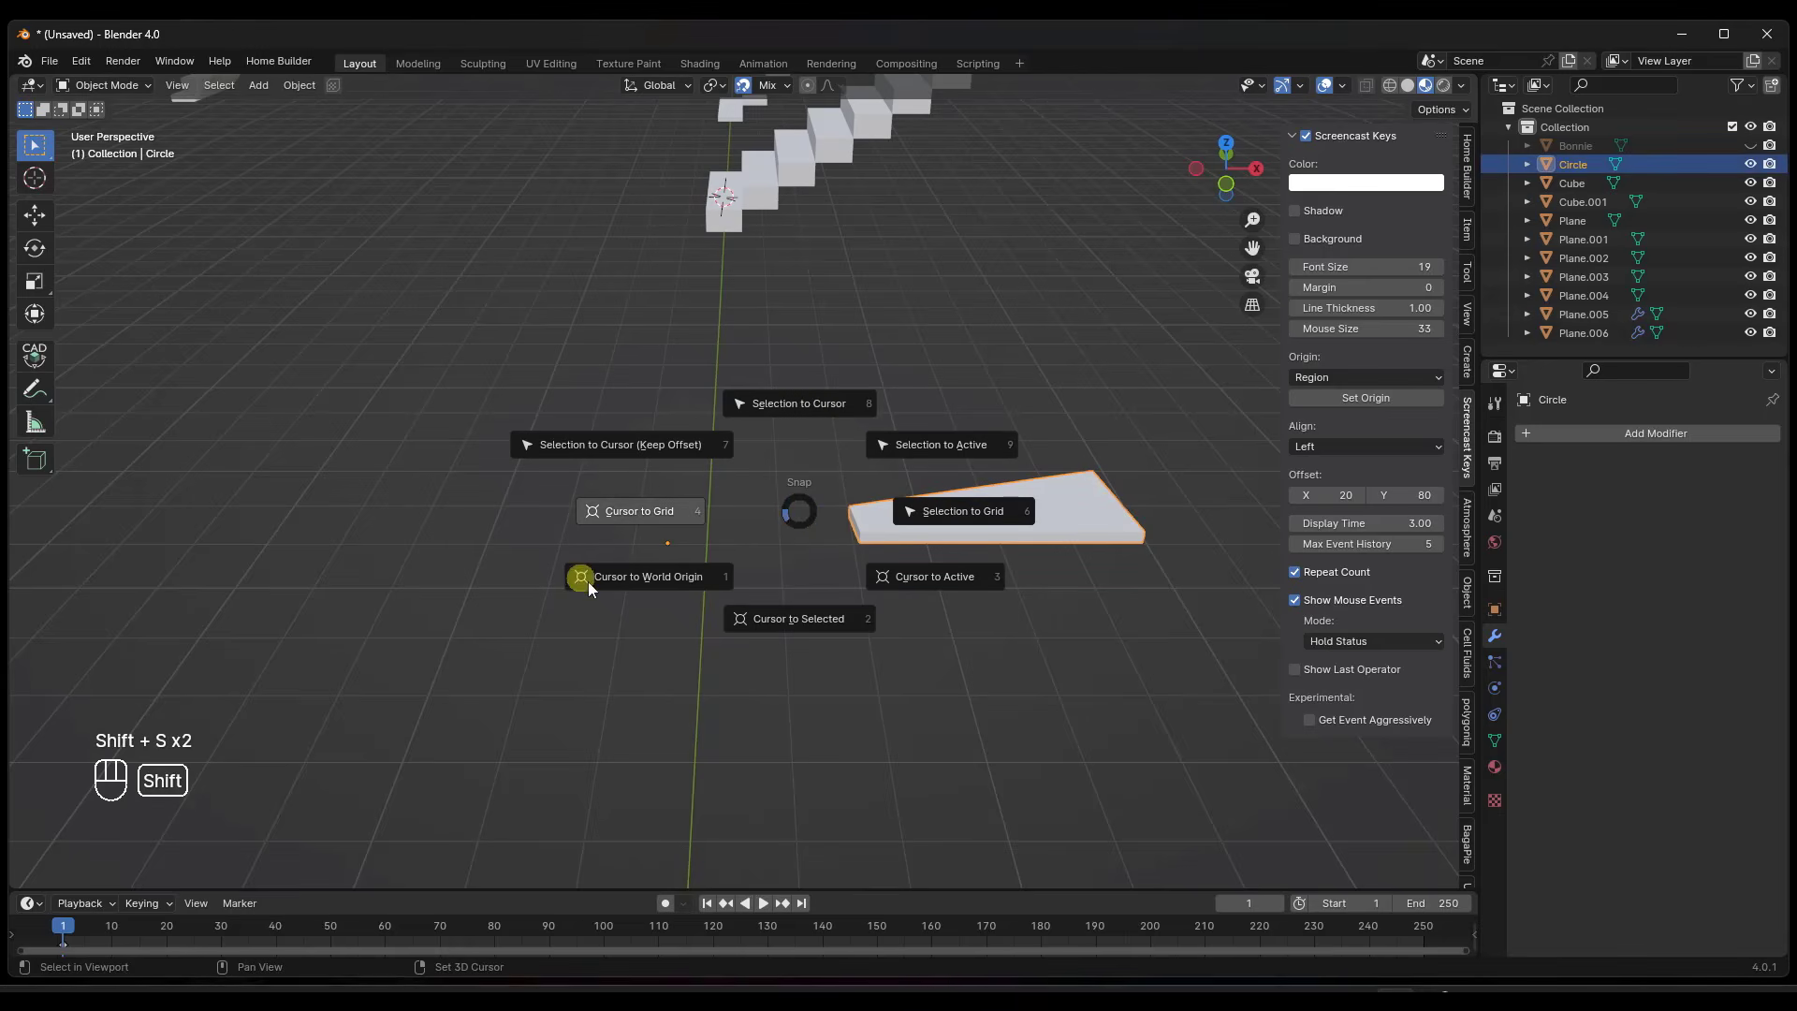
left_click(805, 621)
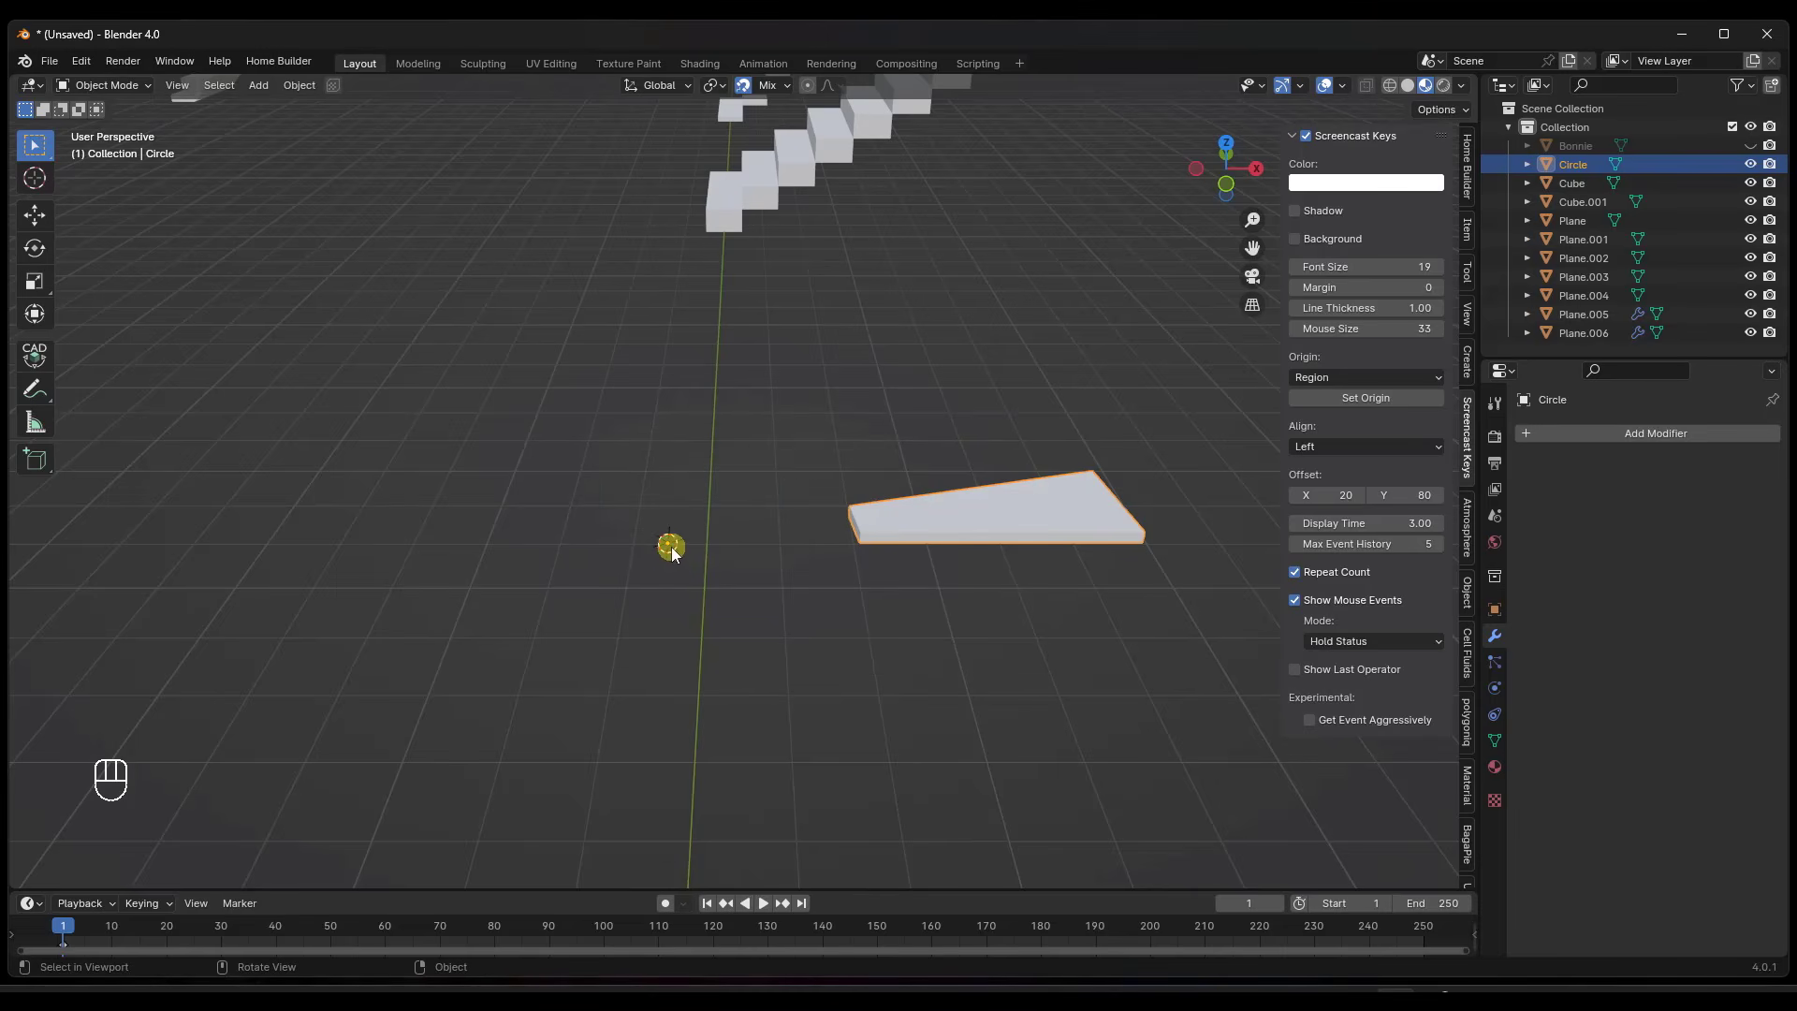
Add a Plain Axes empty at the 3D cursor.
key("shift")
key("shift+a")
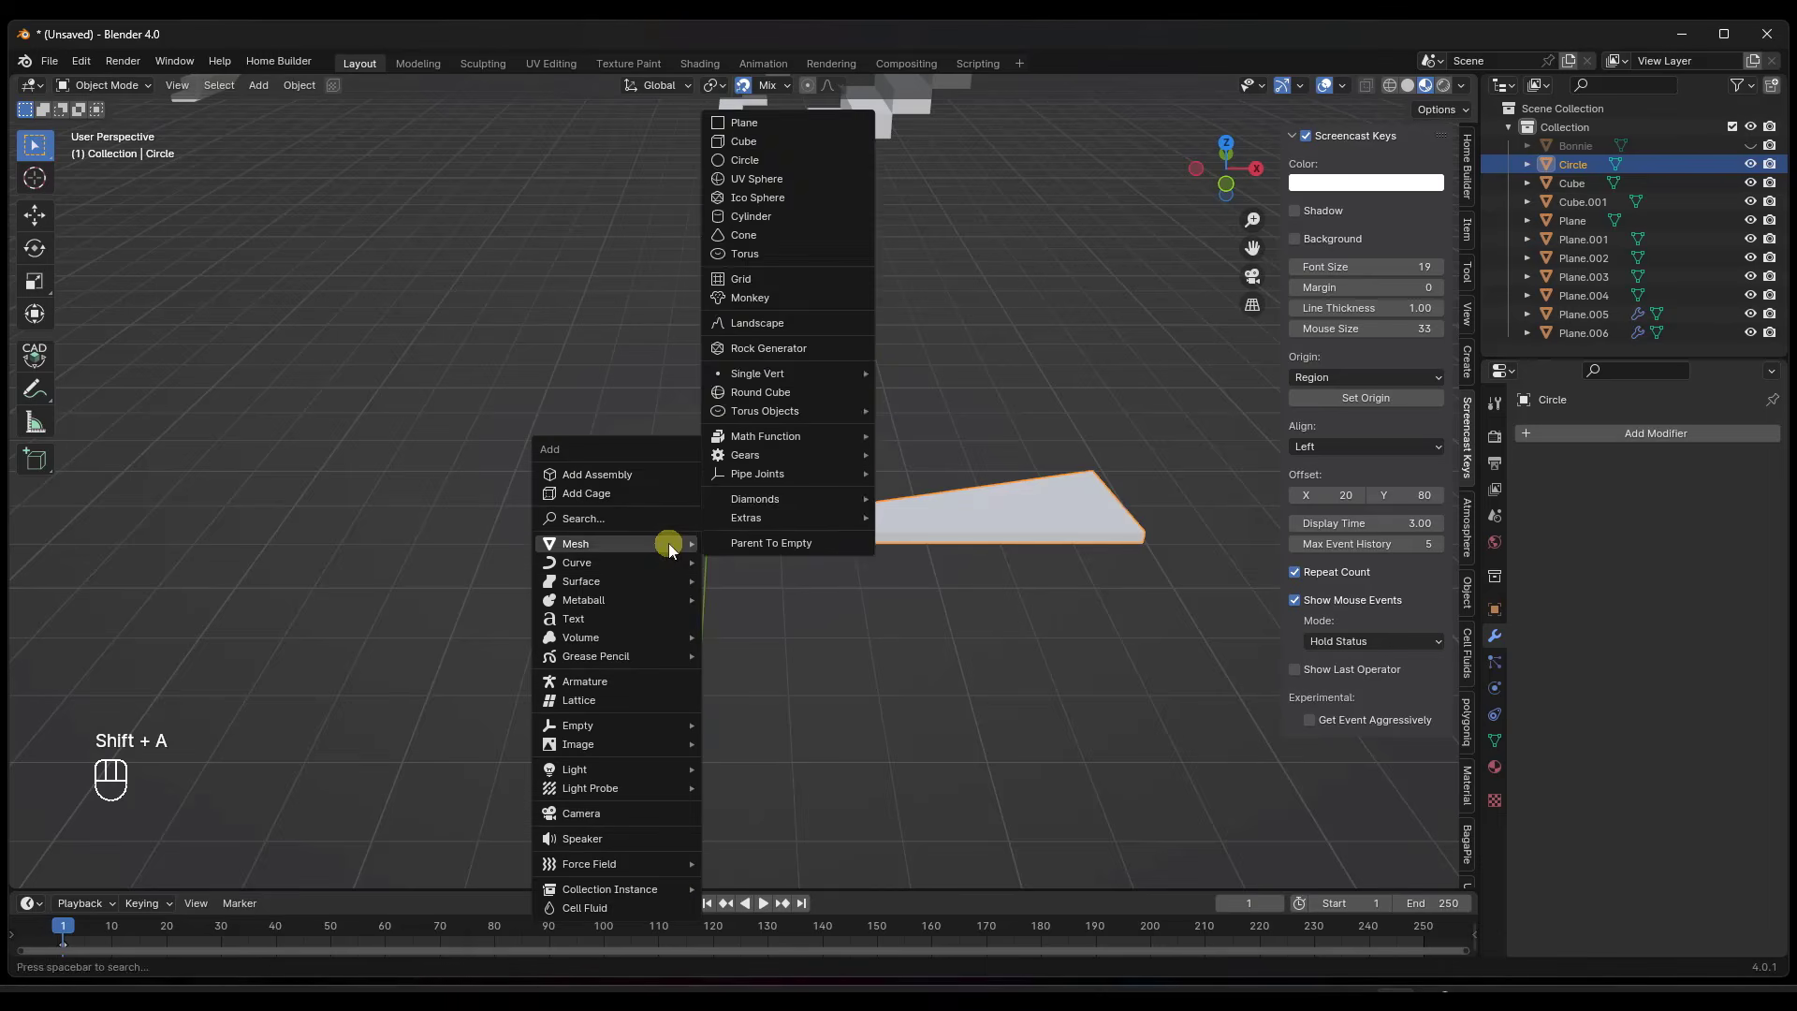
mouse_move(659, 726)
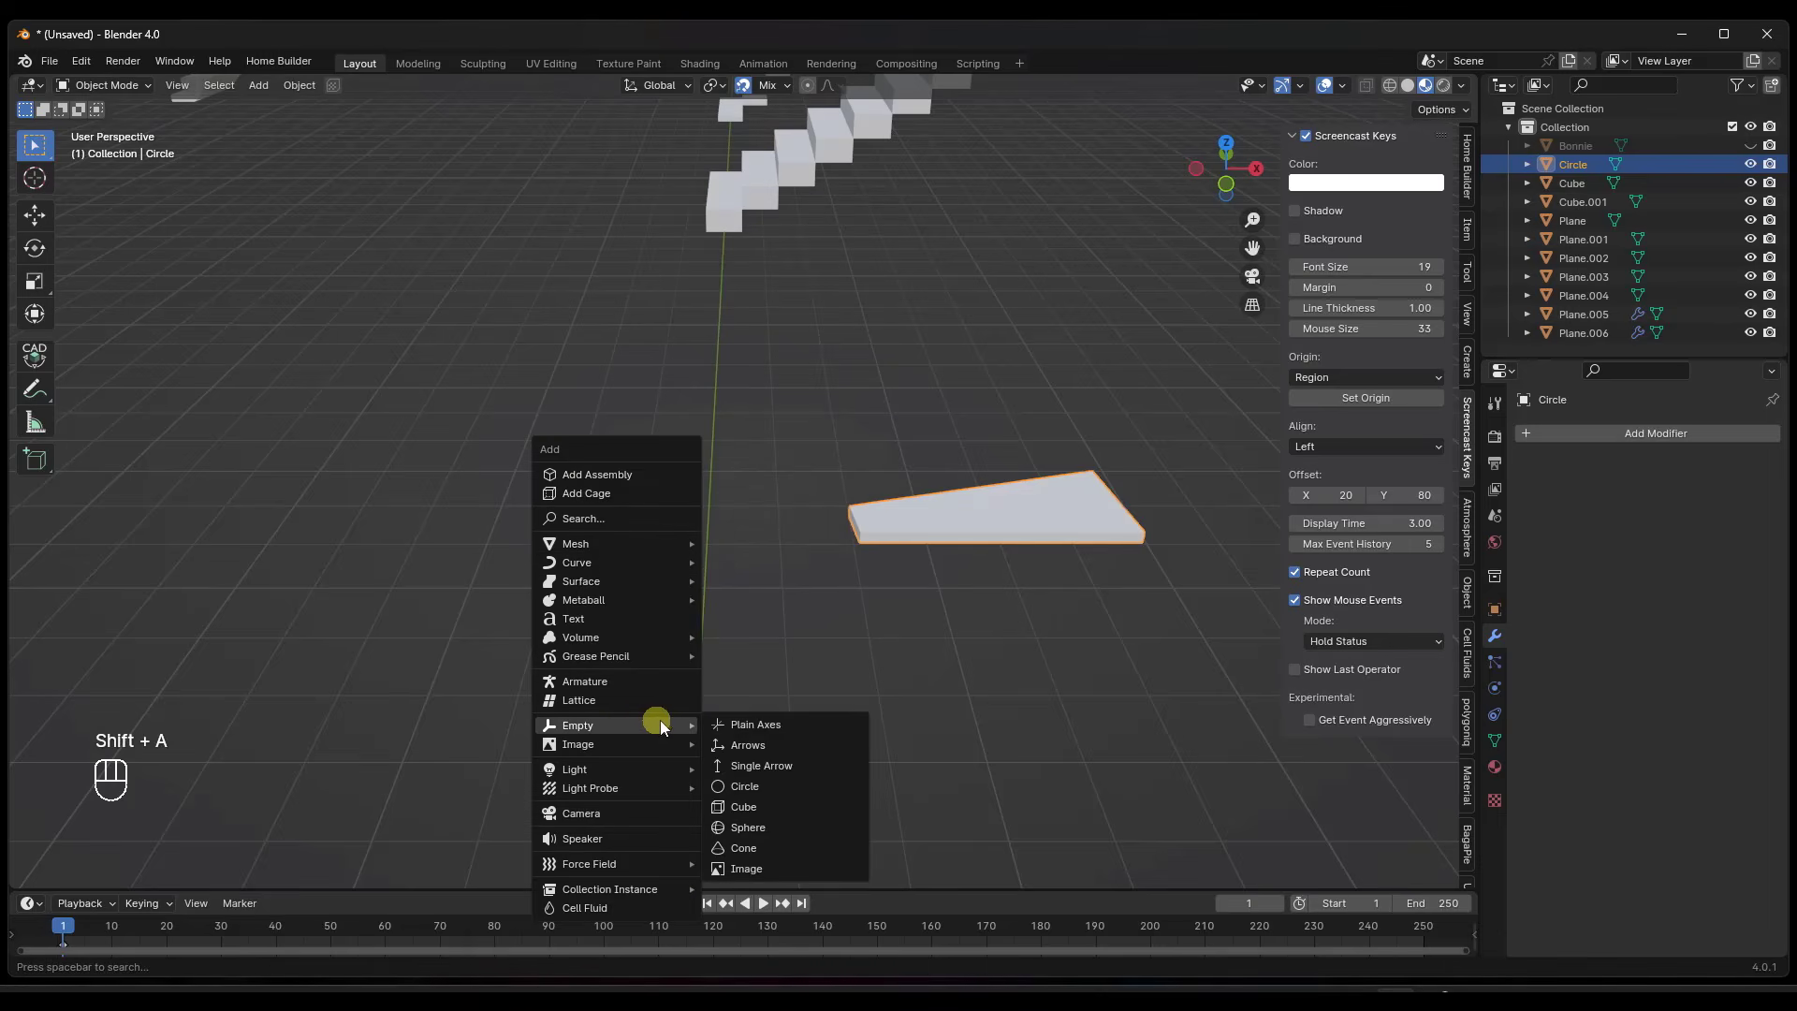
left_click(763, 727)
Select the wedge tread and add an Array modifier to it.
left_click(940, 524)
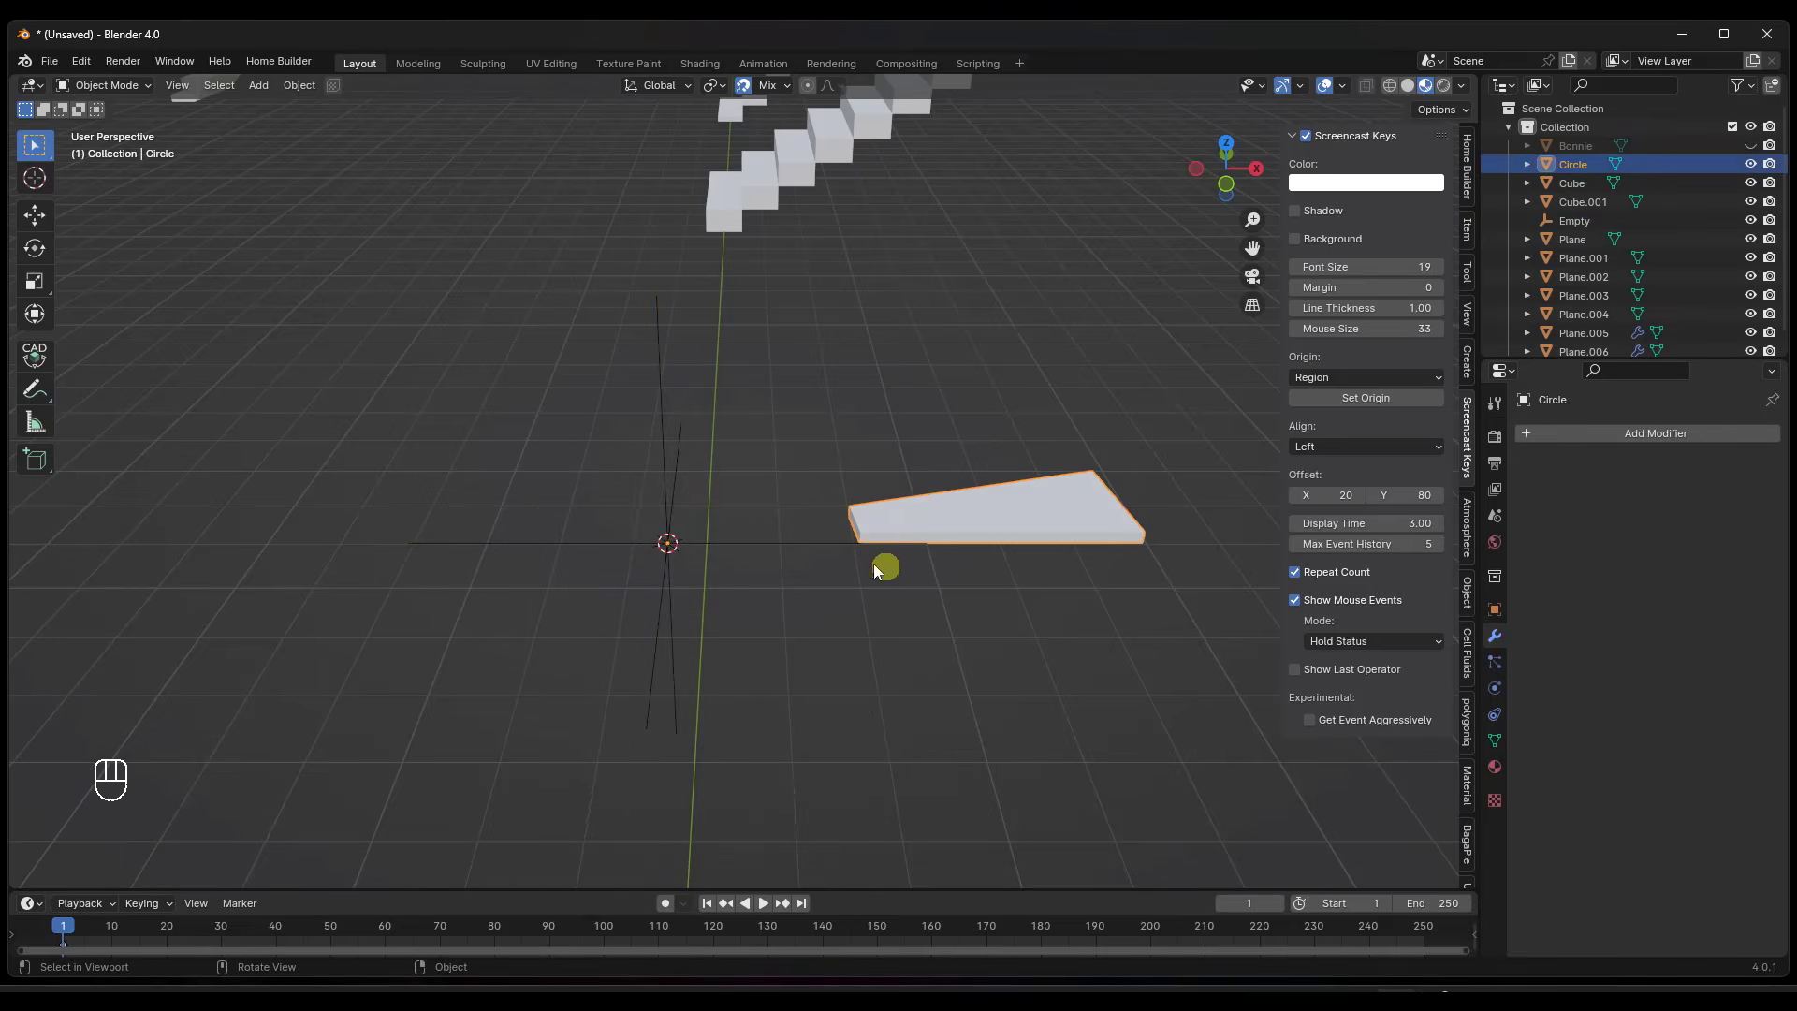
middle_click_drag(875, 564, 631, 458)
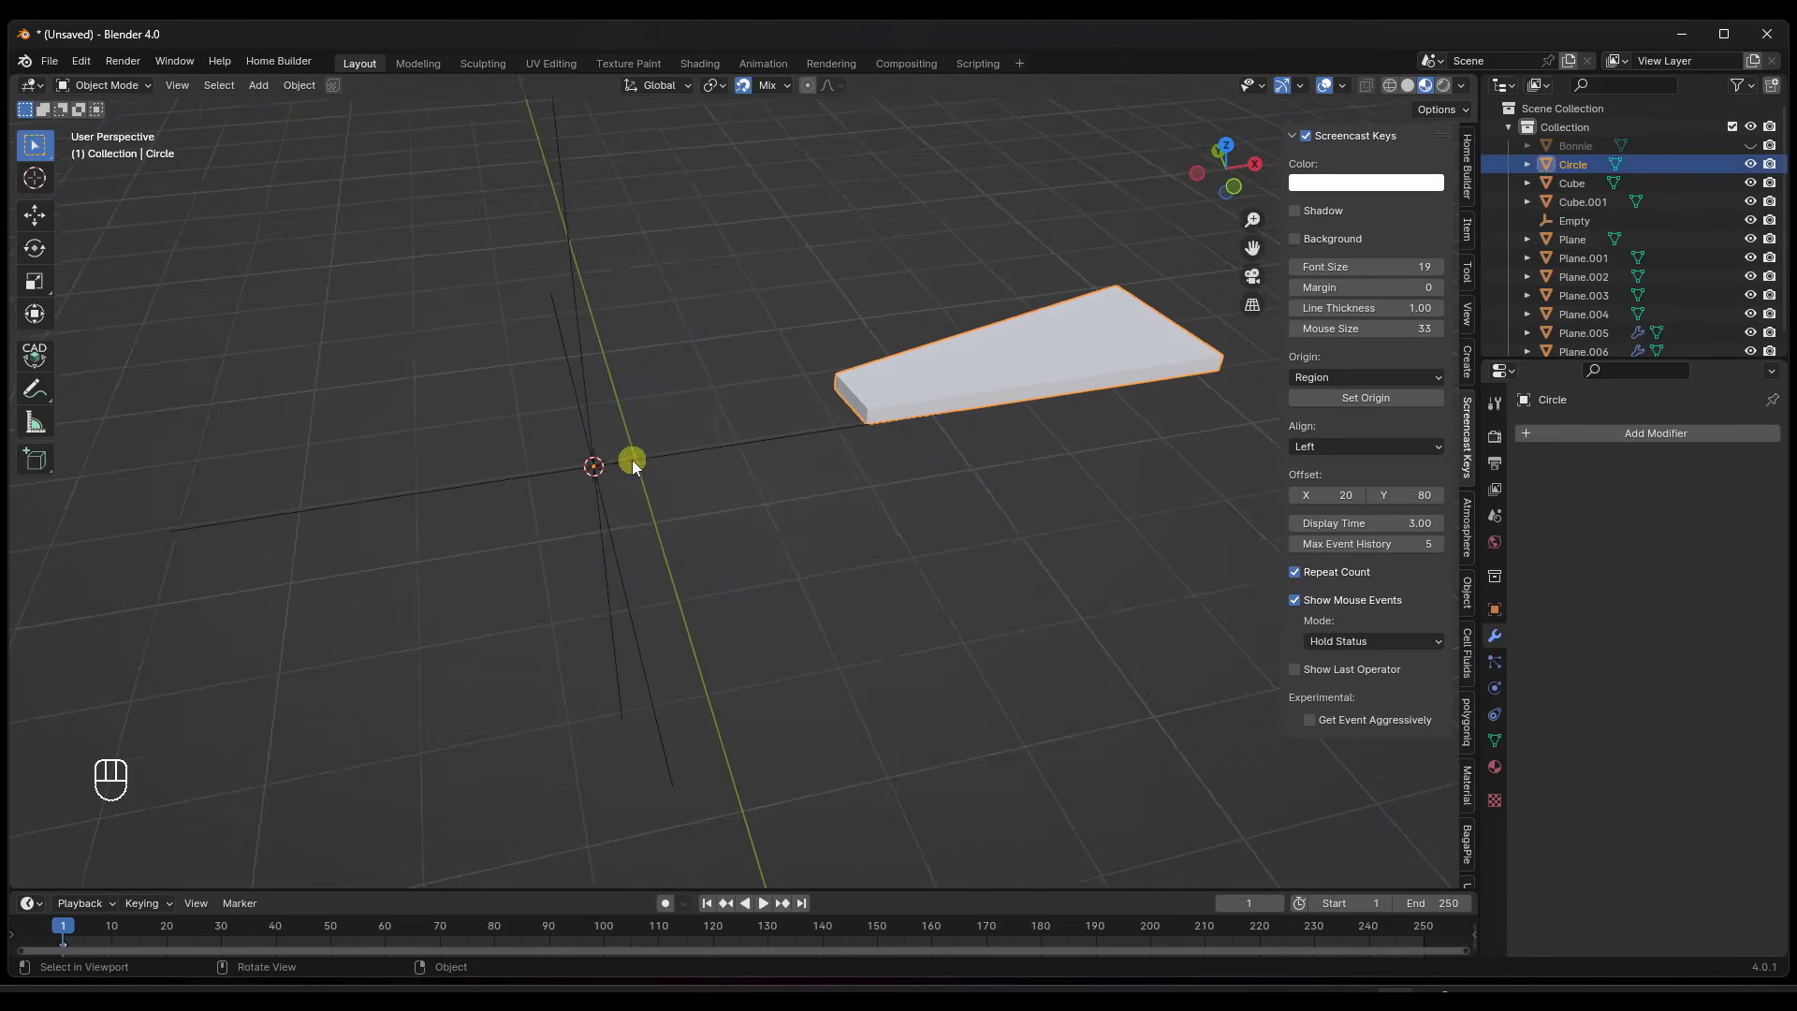
scroll(631, 459, "down", 1)
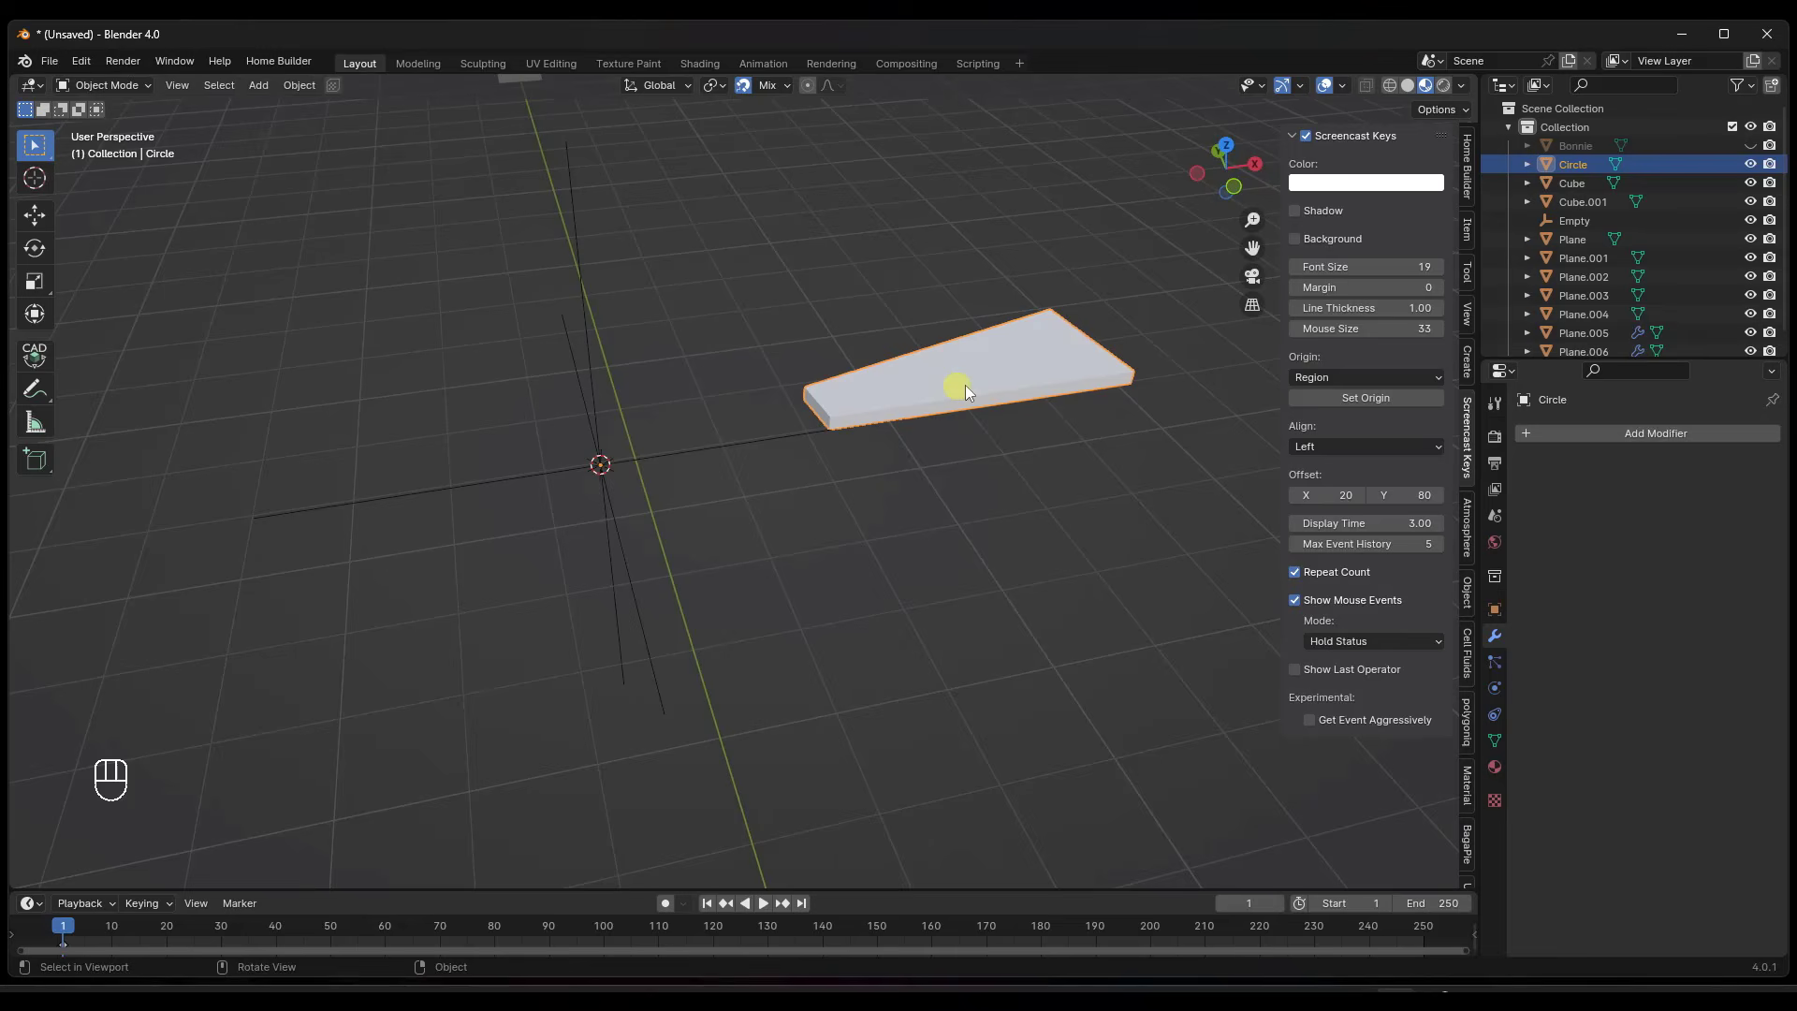
left_click(1636, 433)
mouse_move(1636, 435)
left_click(1387, 442)
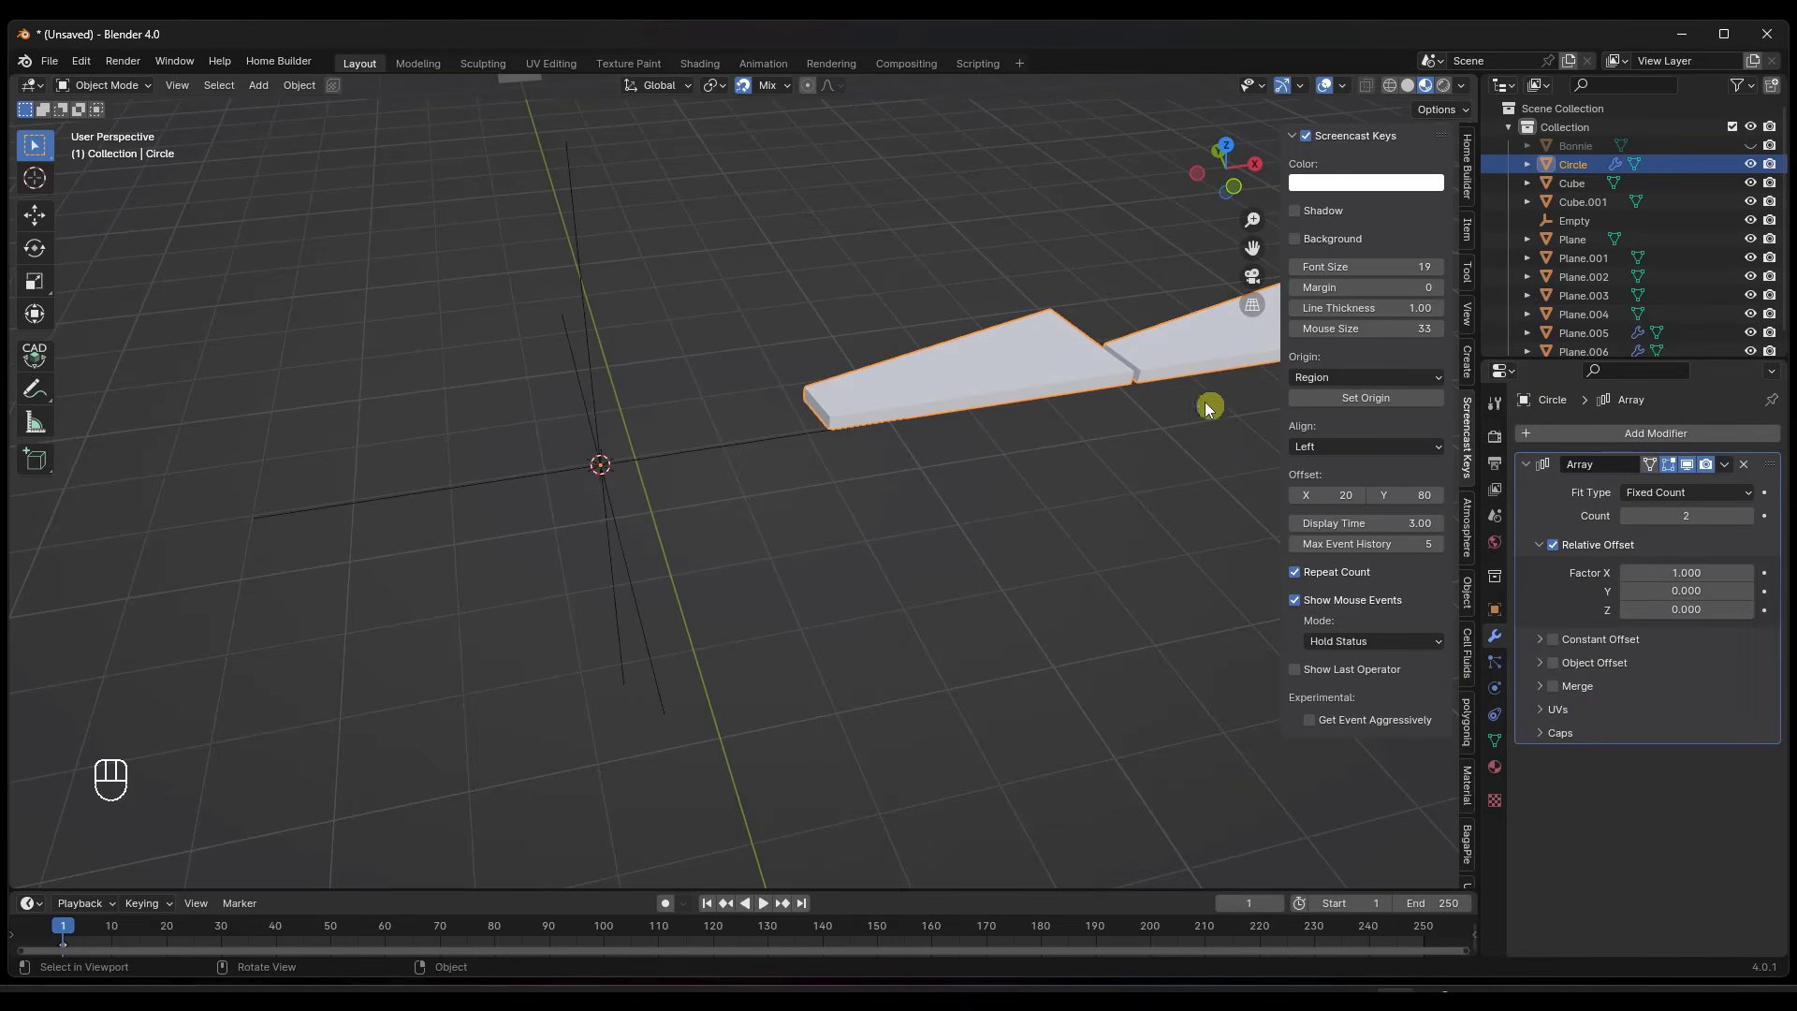
scroll(580, 346, "down", 2)
scroll(1018, 279, "up", 1)
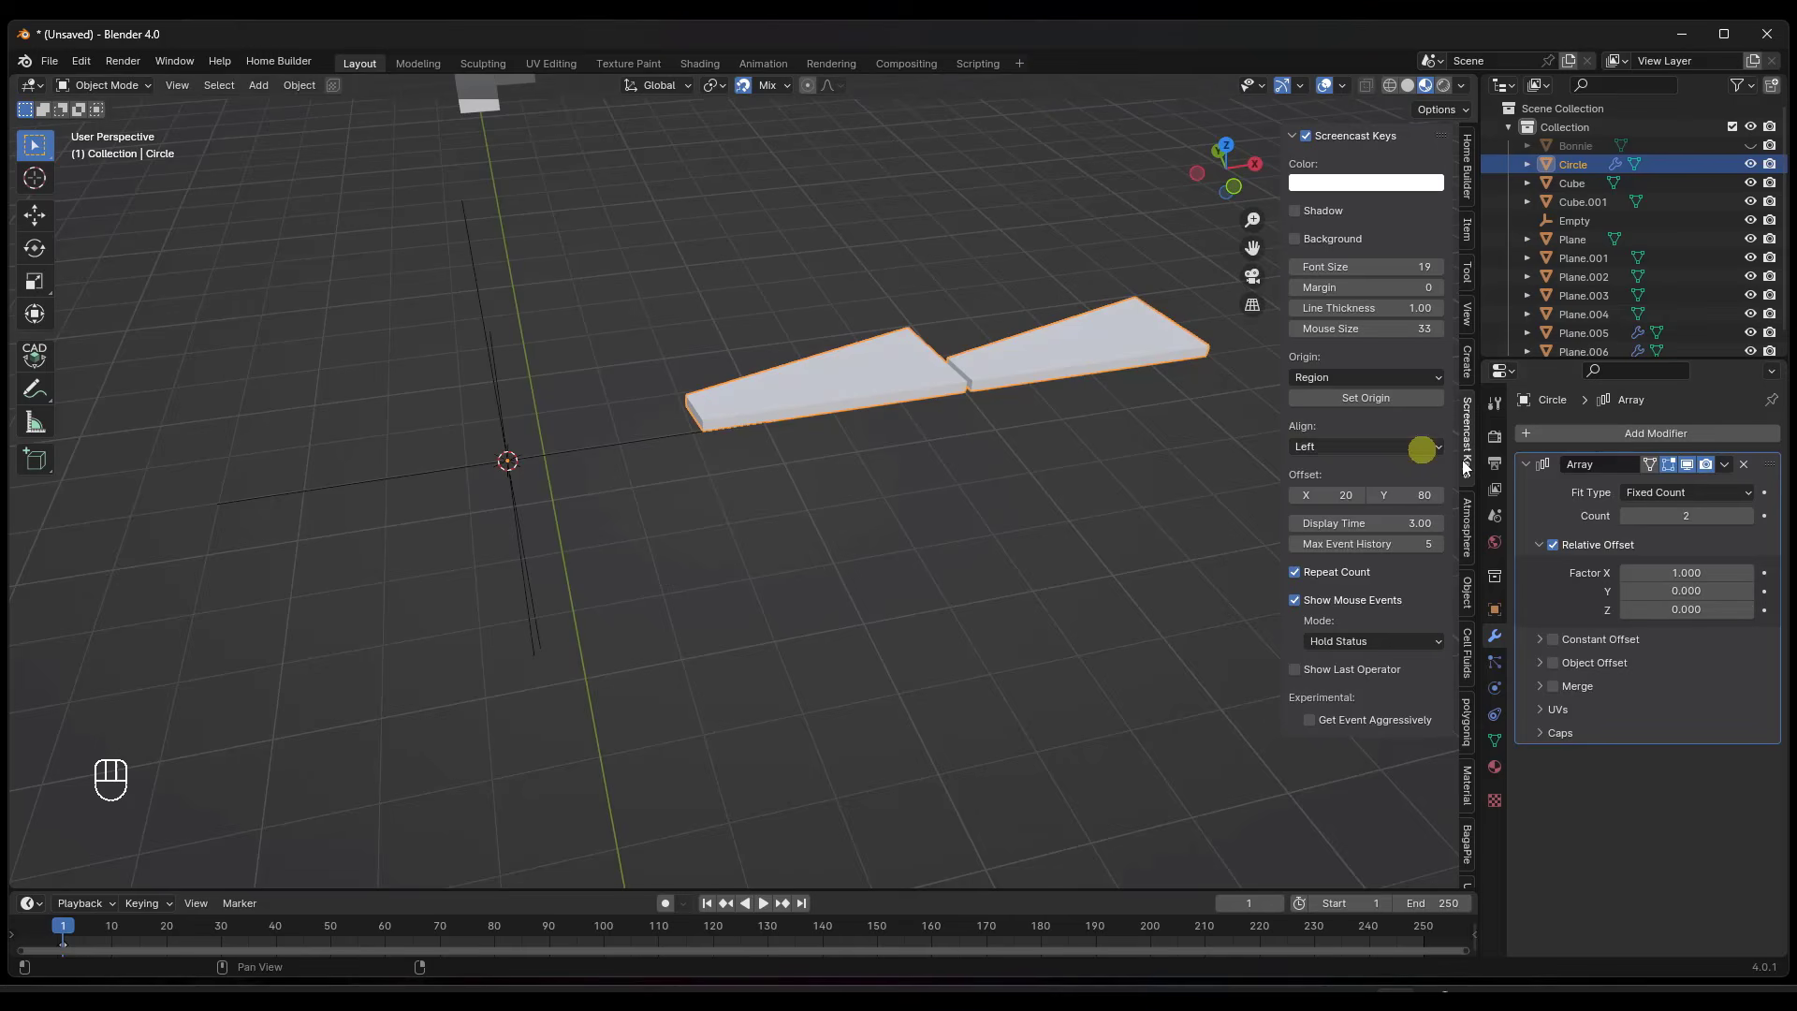
Turn off the array's Relative Offset and enable Object Offset with the Empty as its object.
left_click(1552, 545)
left_click(1541, 662)
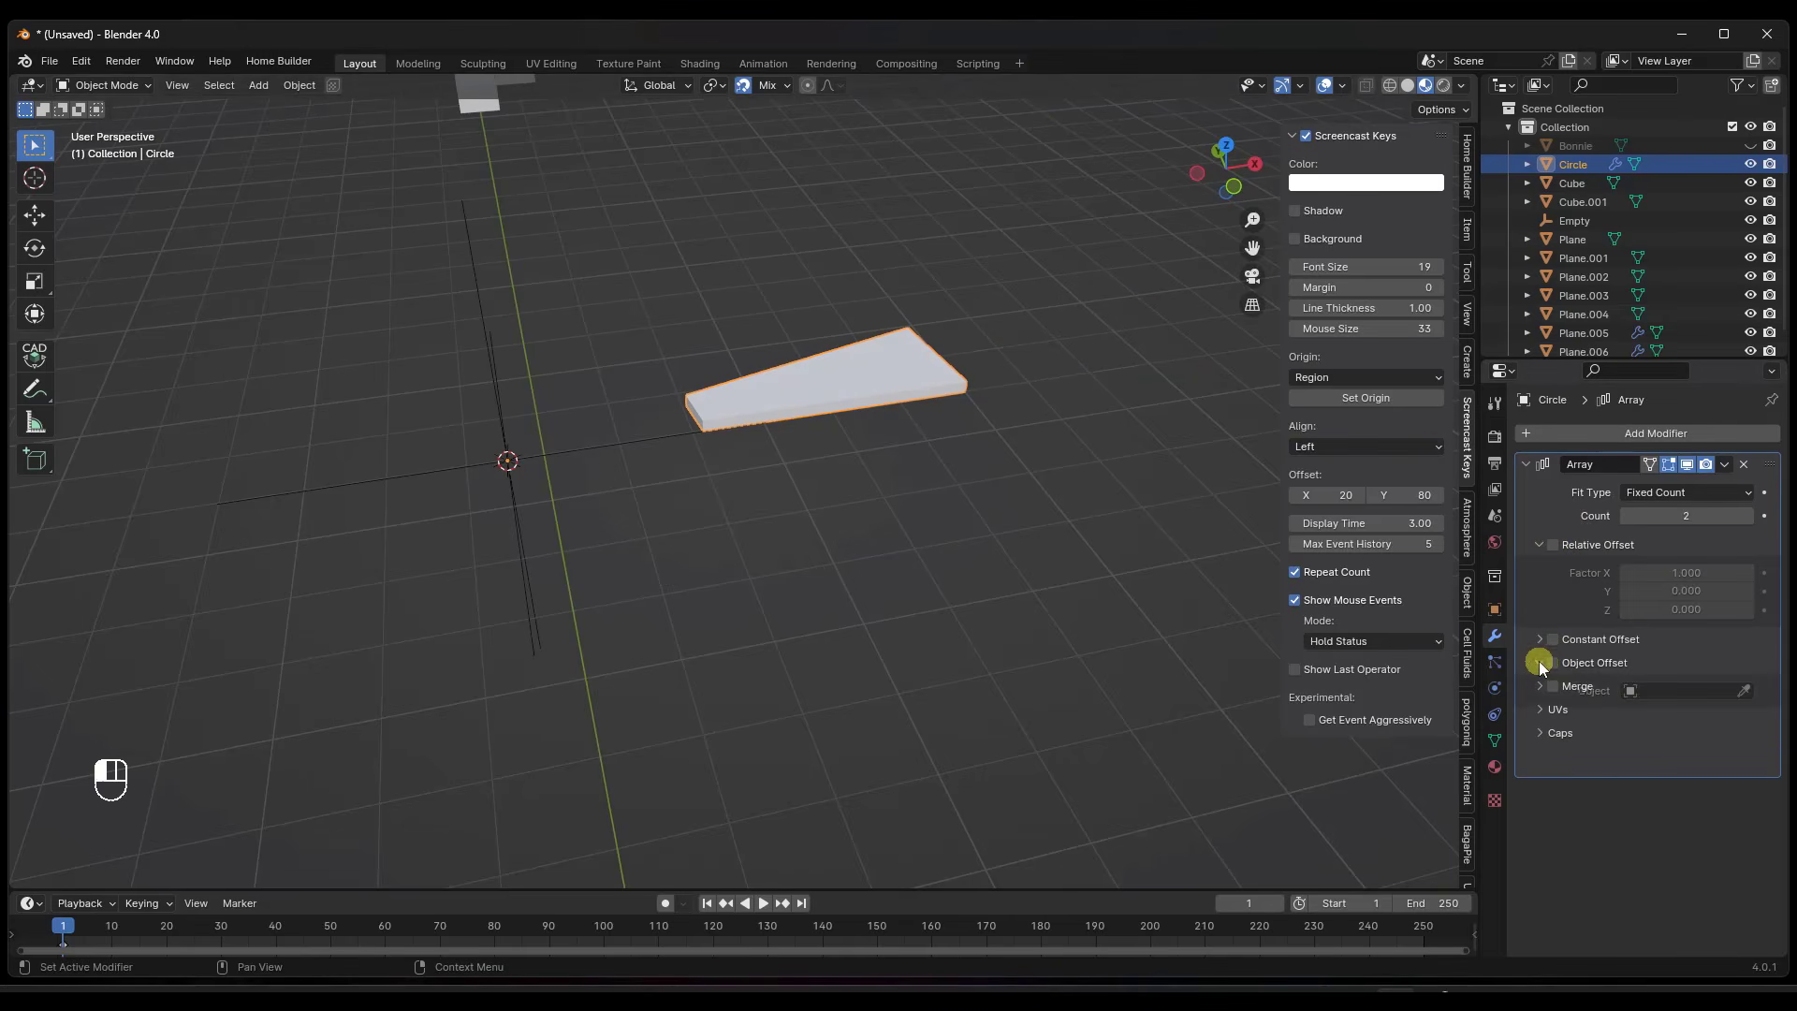
left_click(1552, 662)
left_click(1743, 691)
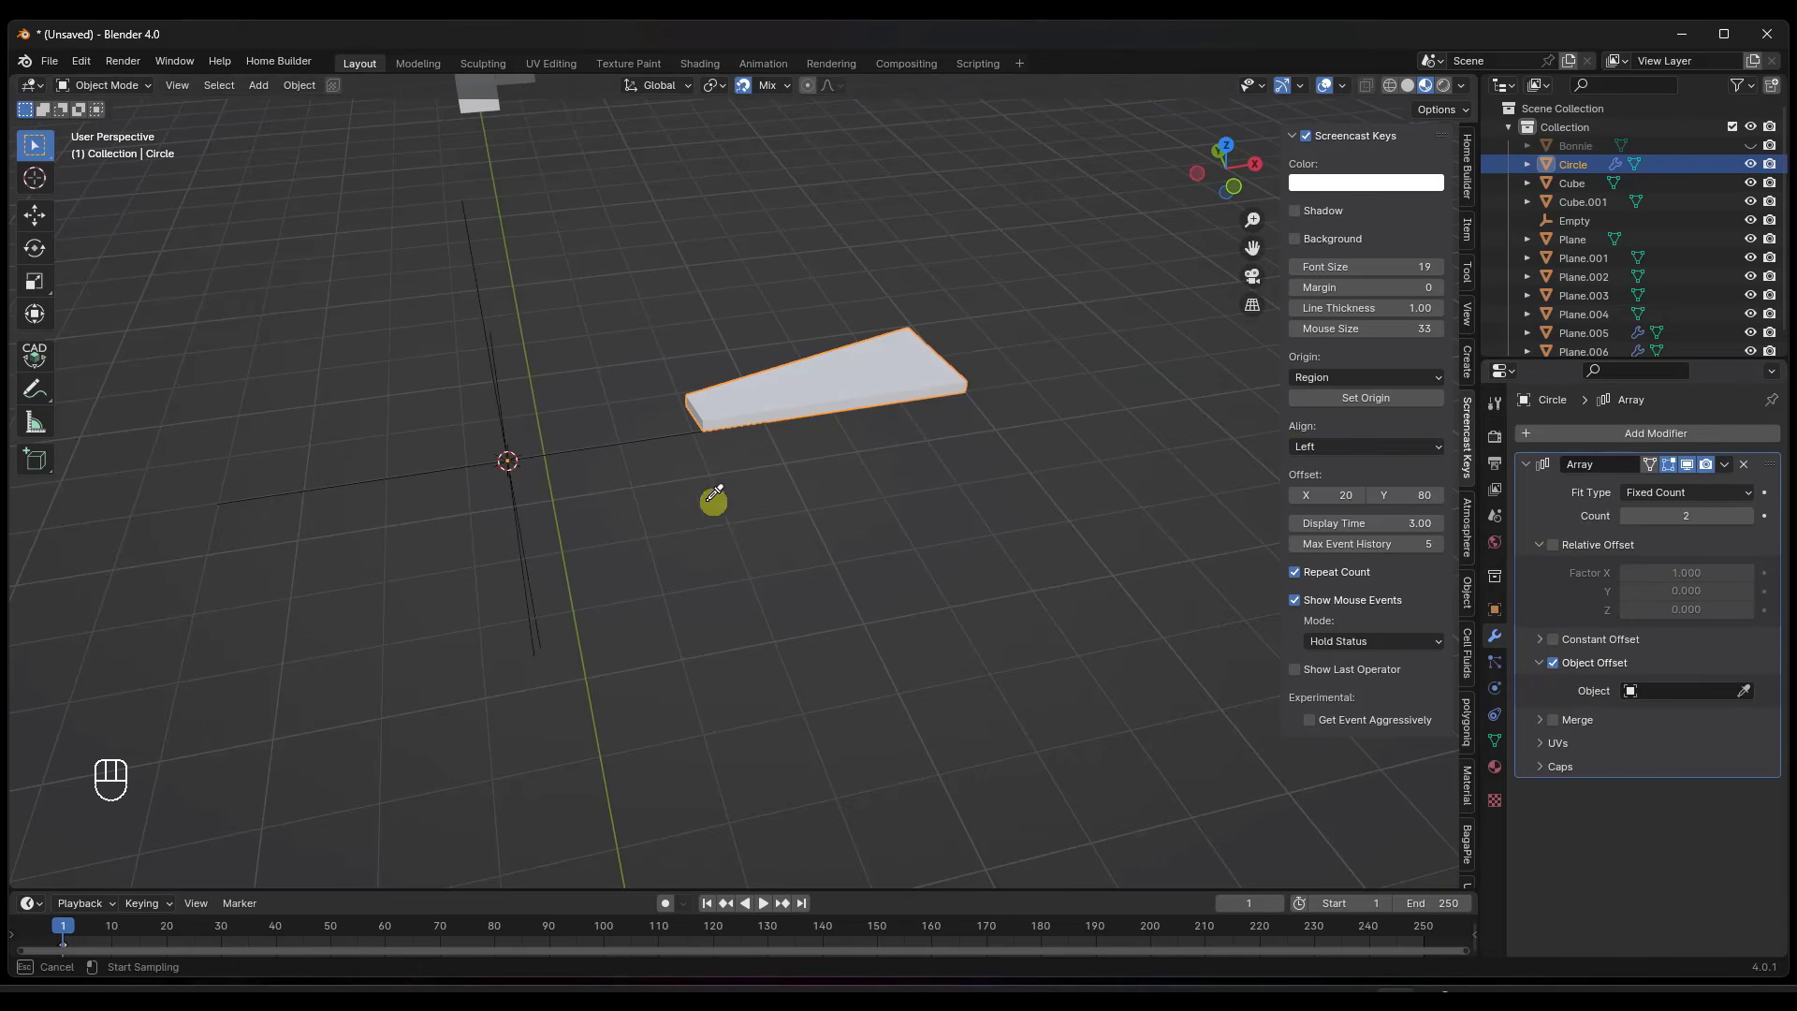
left_click(622, 440)
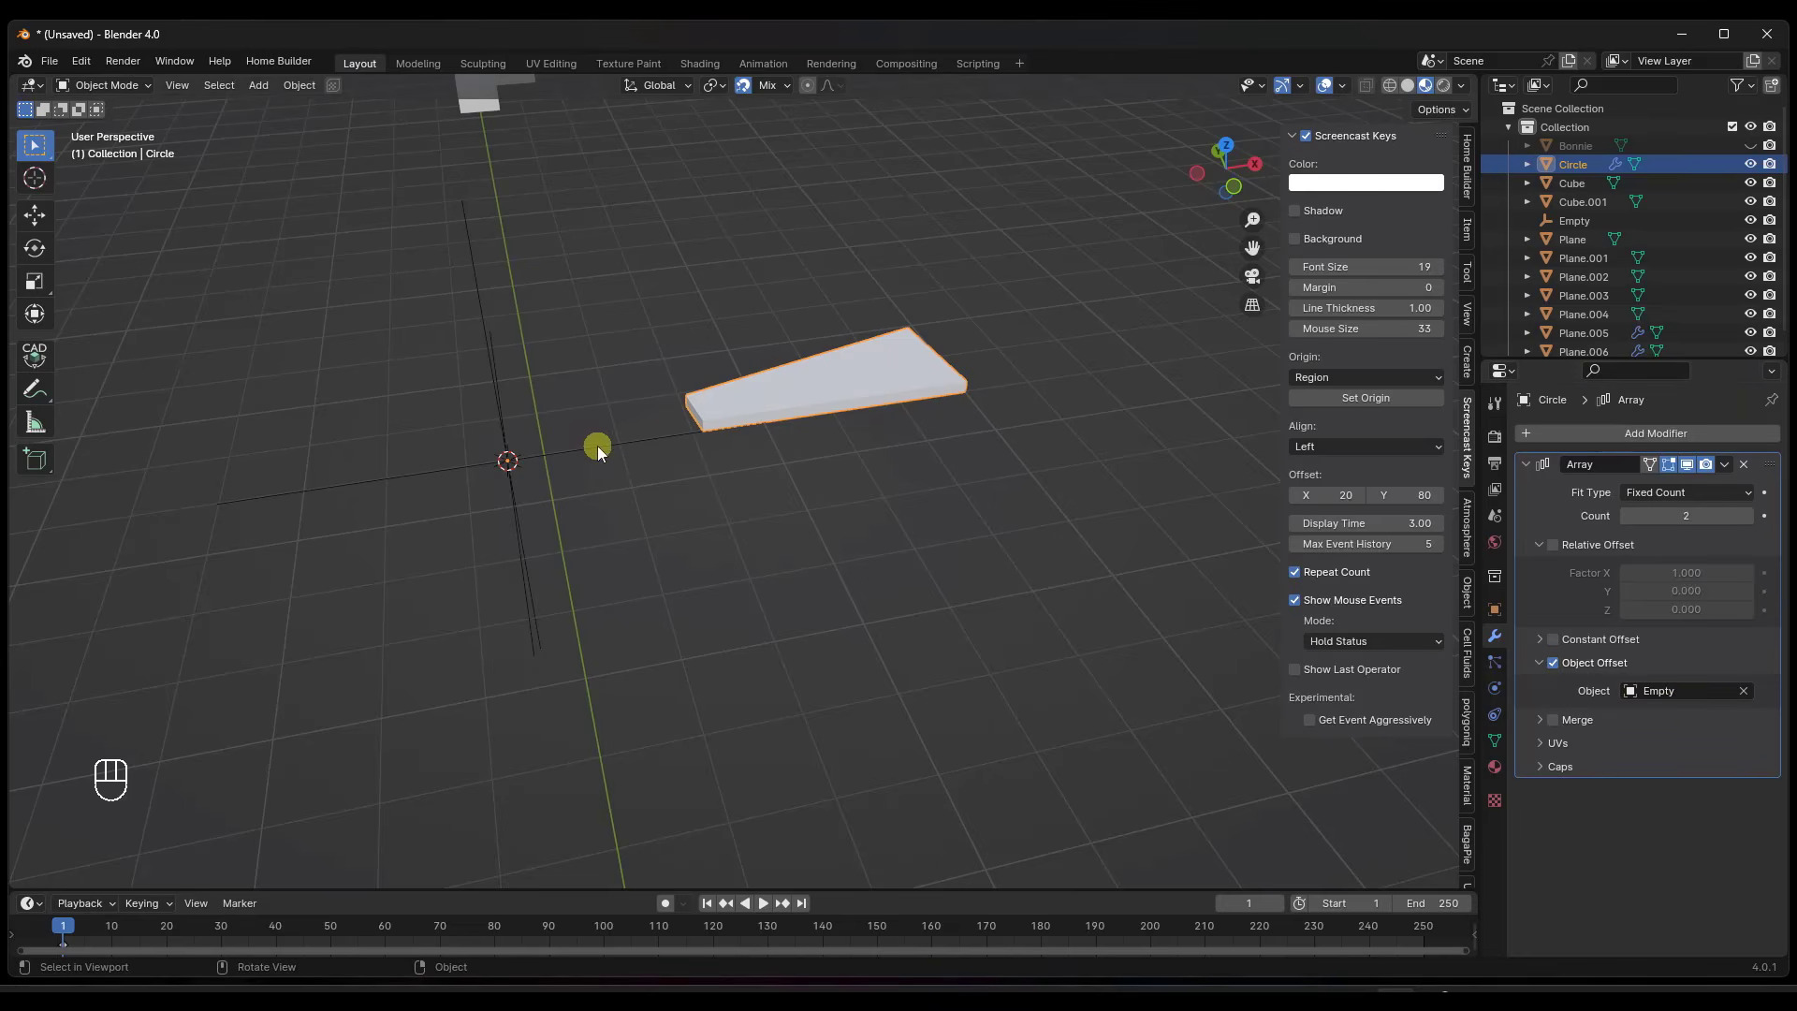
Rotate the empty at the circle's centre 15° about Z in the top view.
left_click(625, 442)
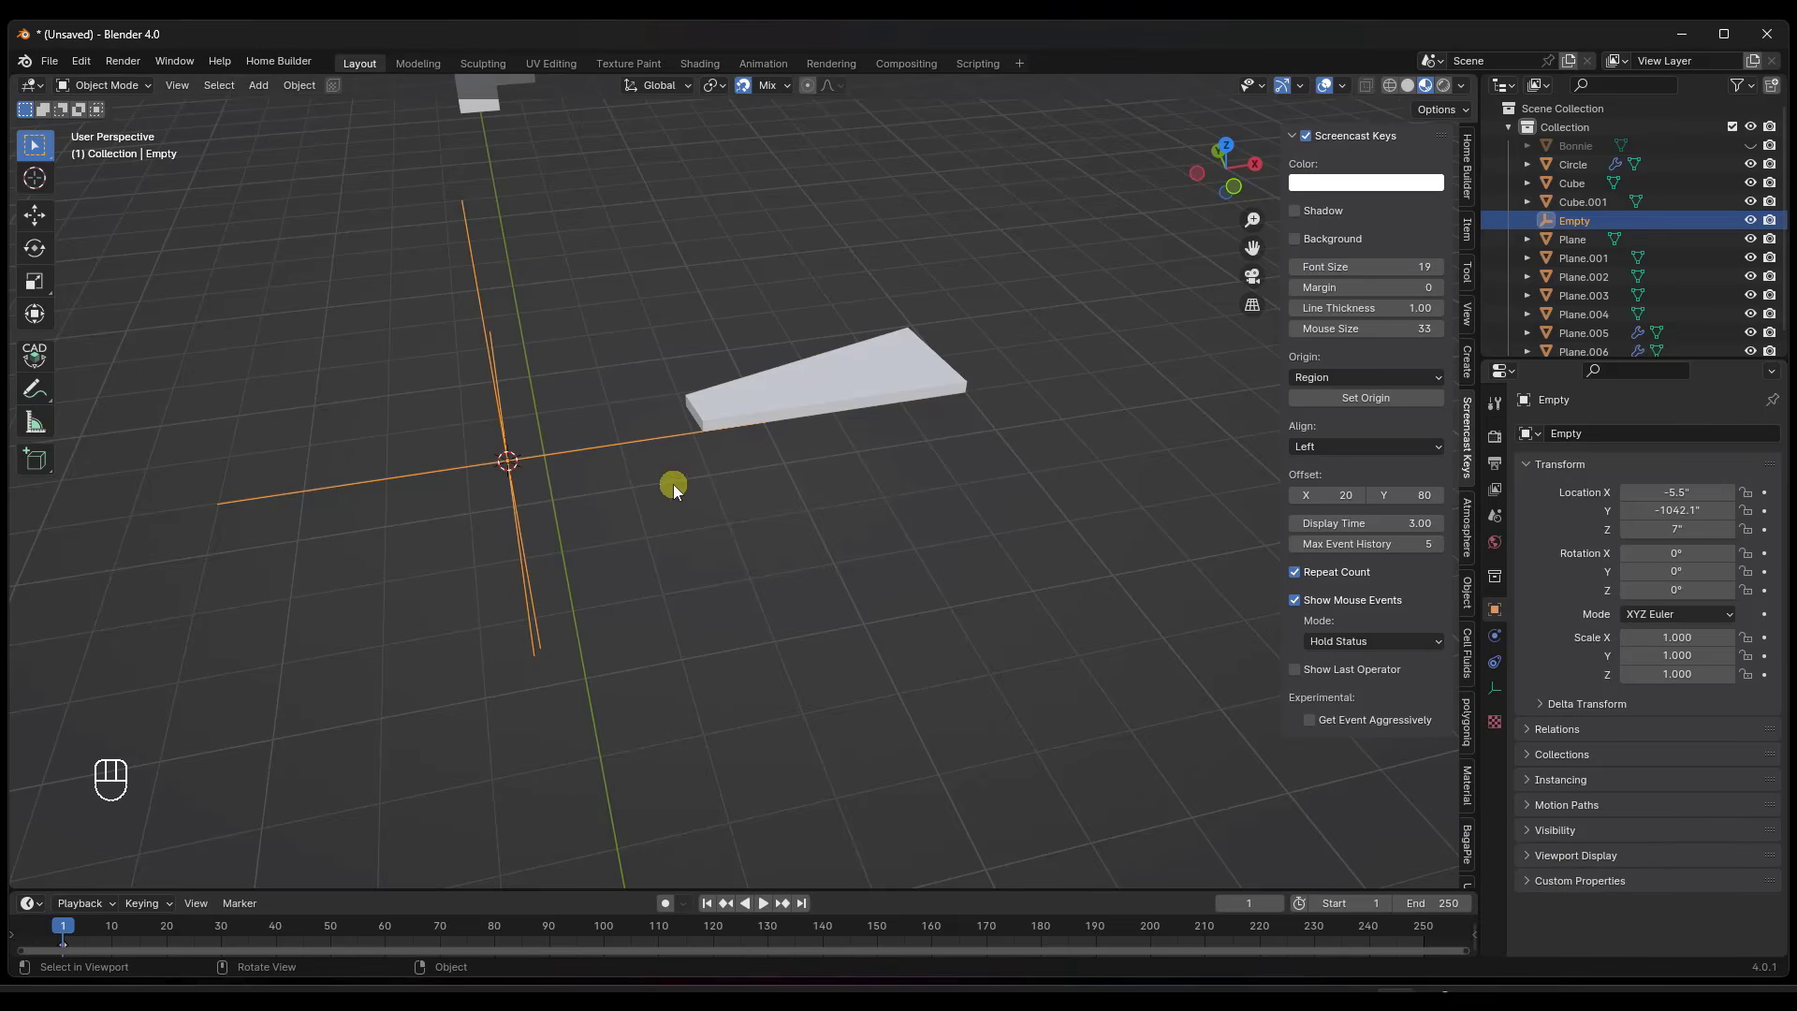
middle_click_drag(603, 453, 625, 459)
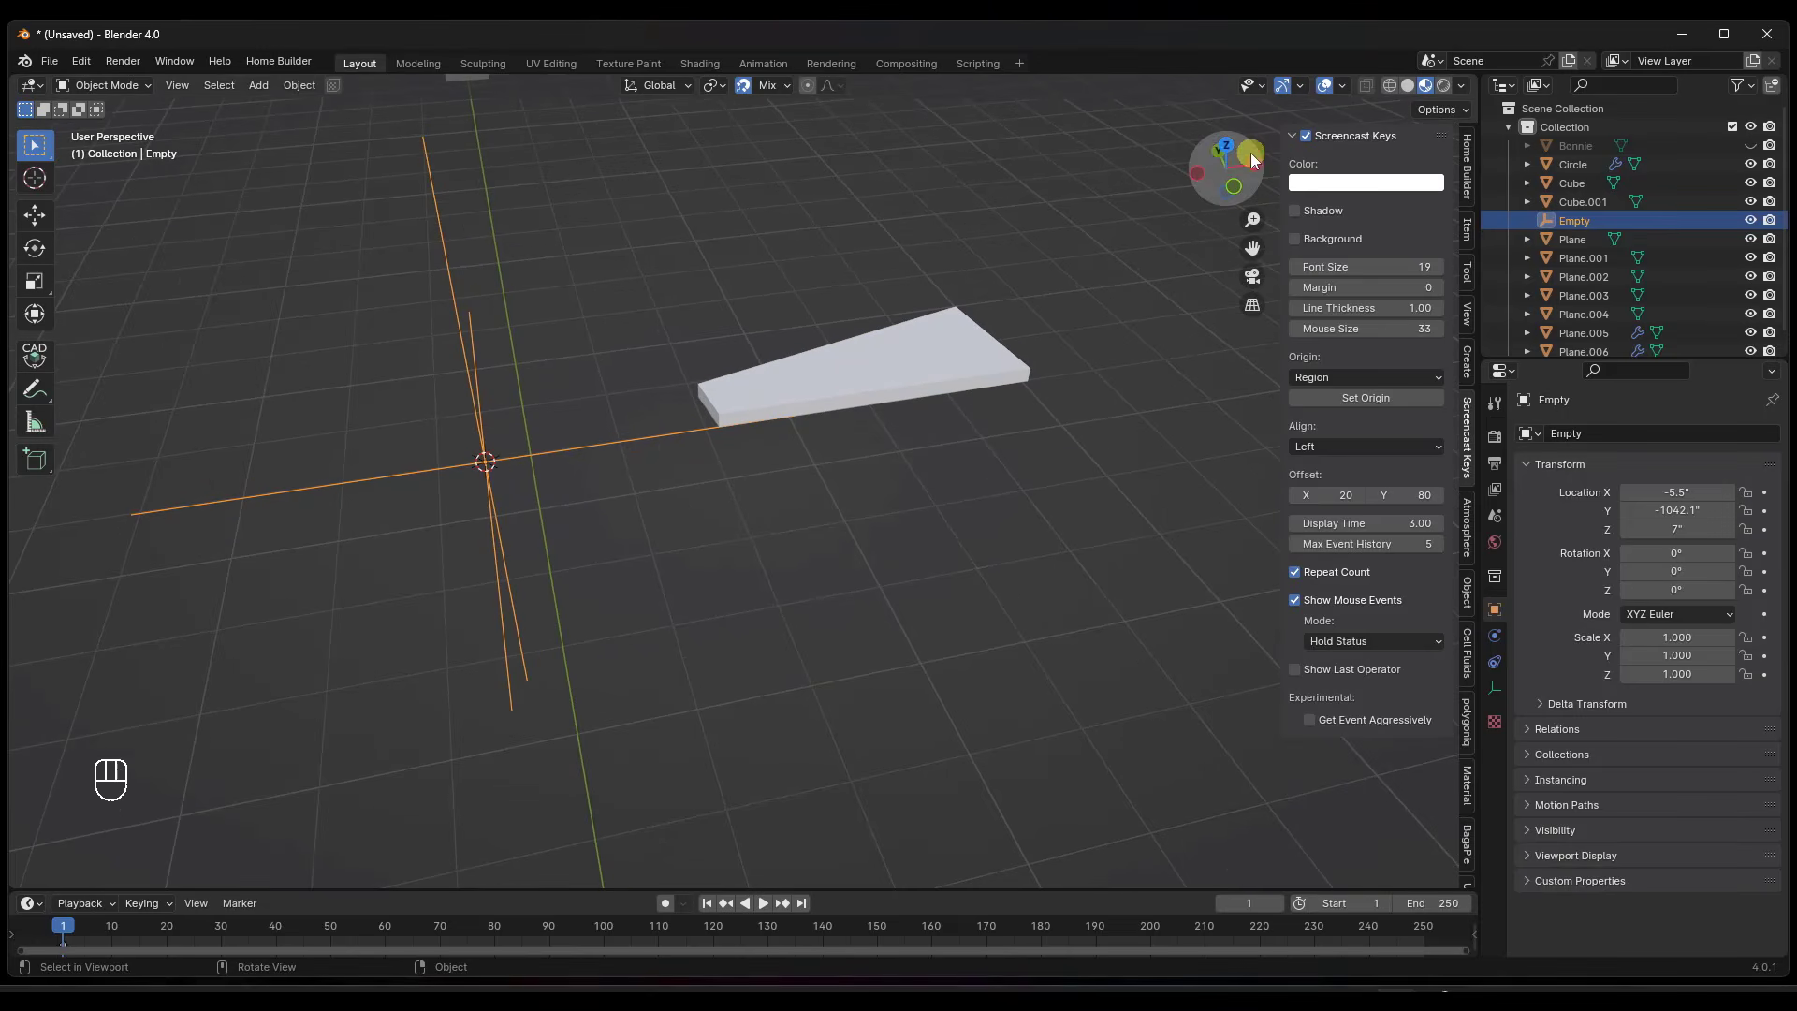
left_click(1227, 148)
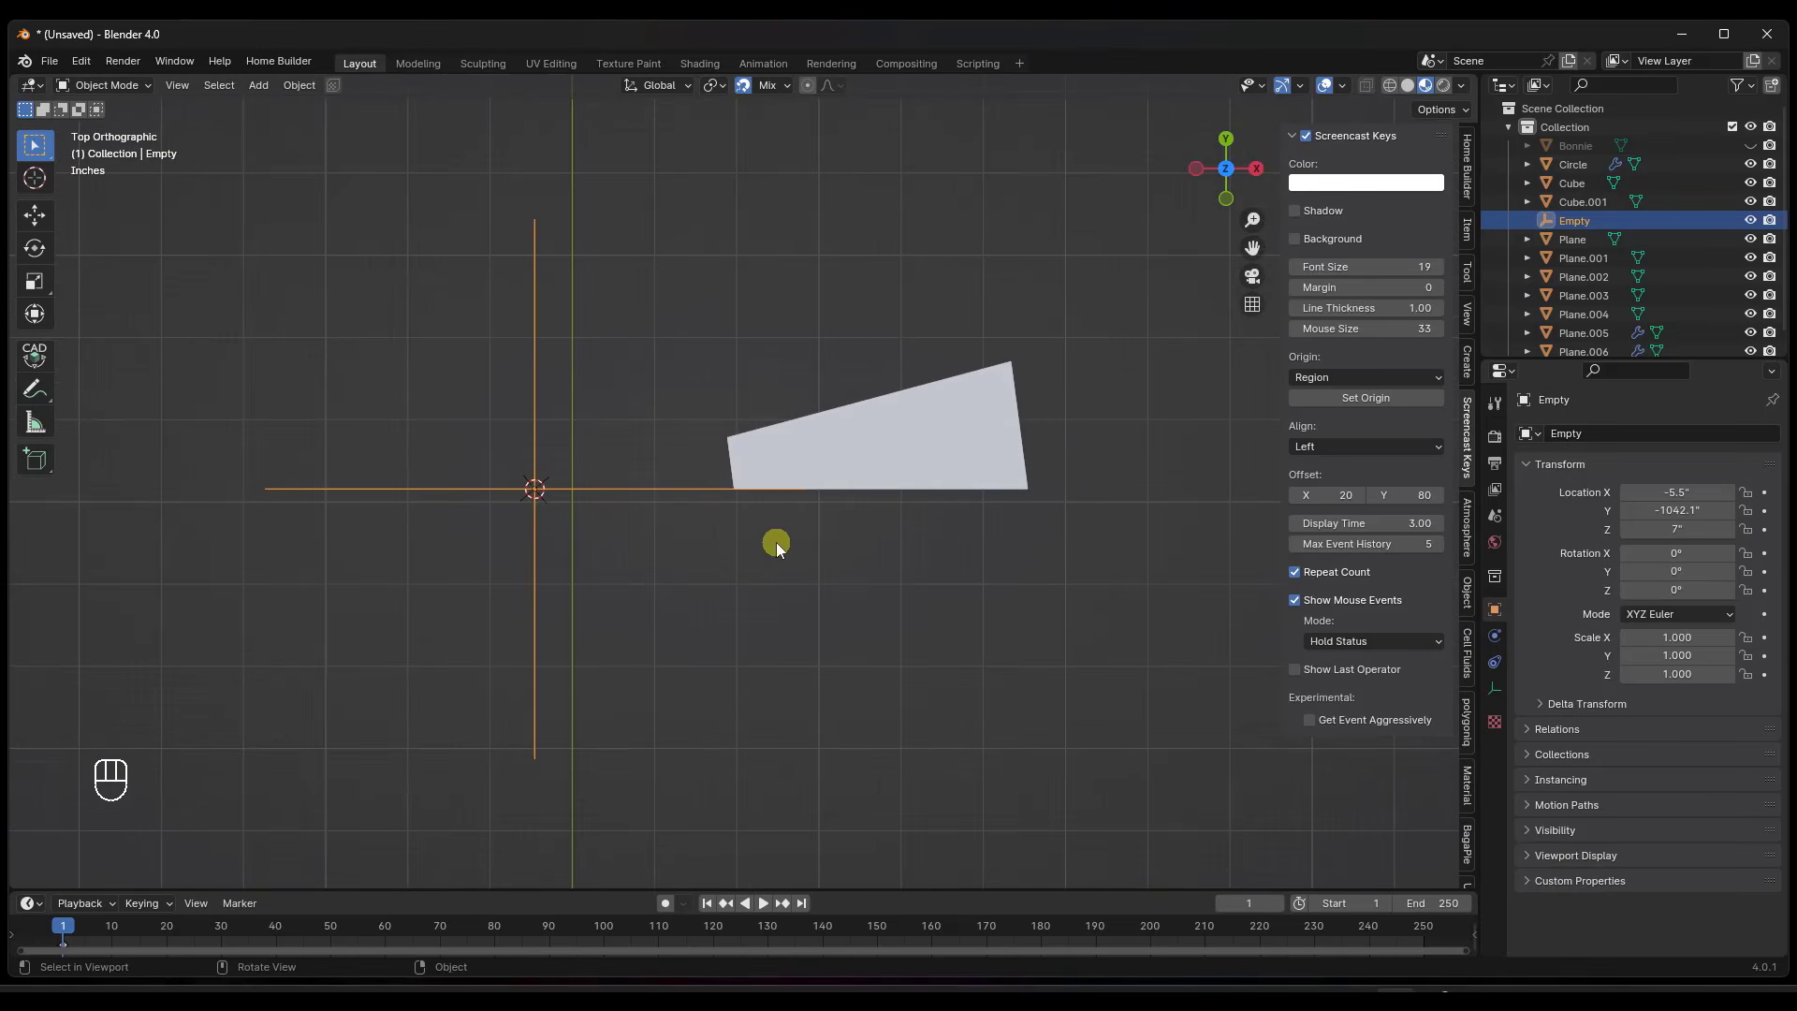
key("r")
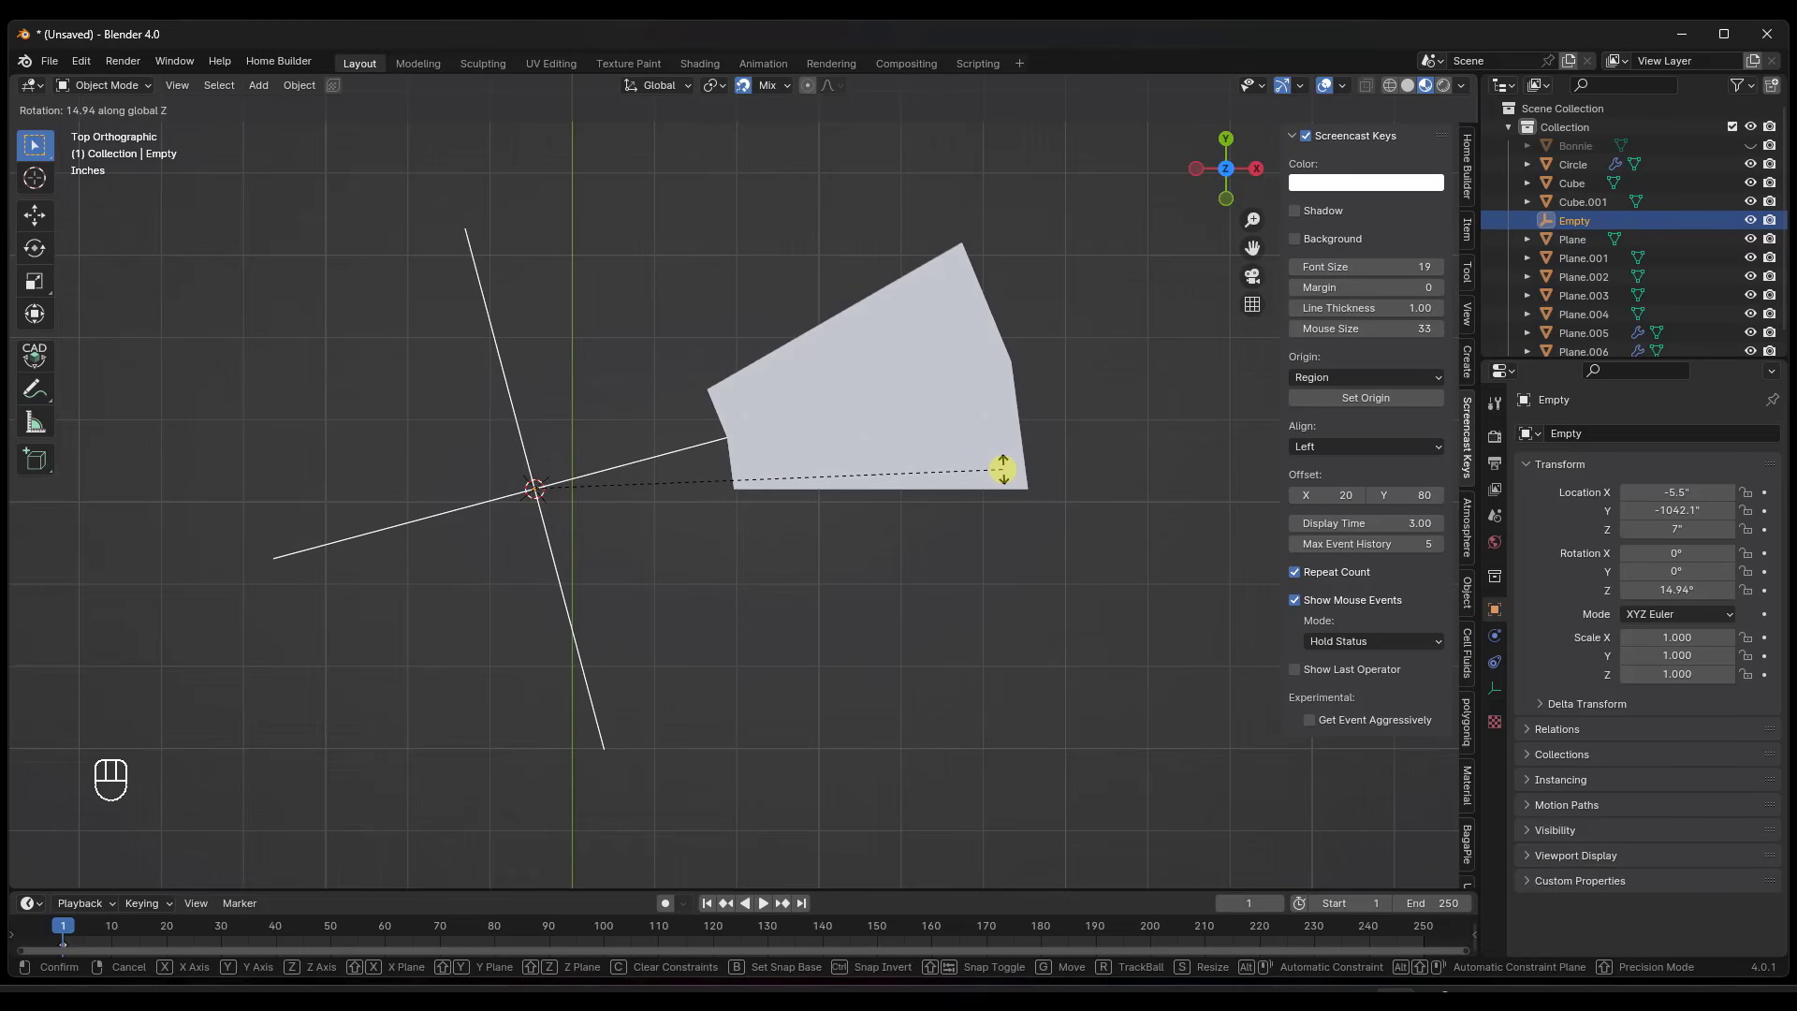
type("15")
key("Return")
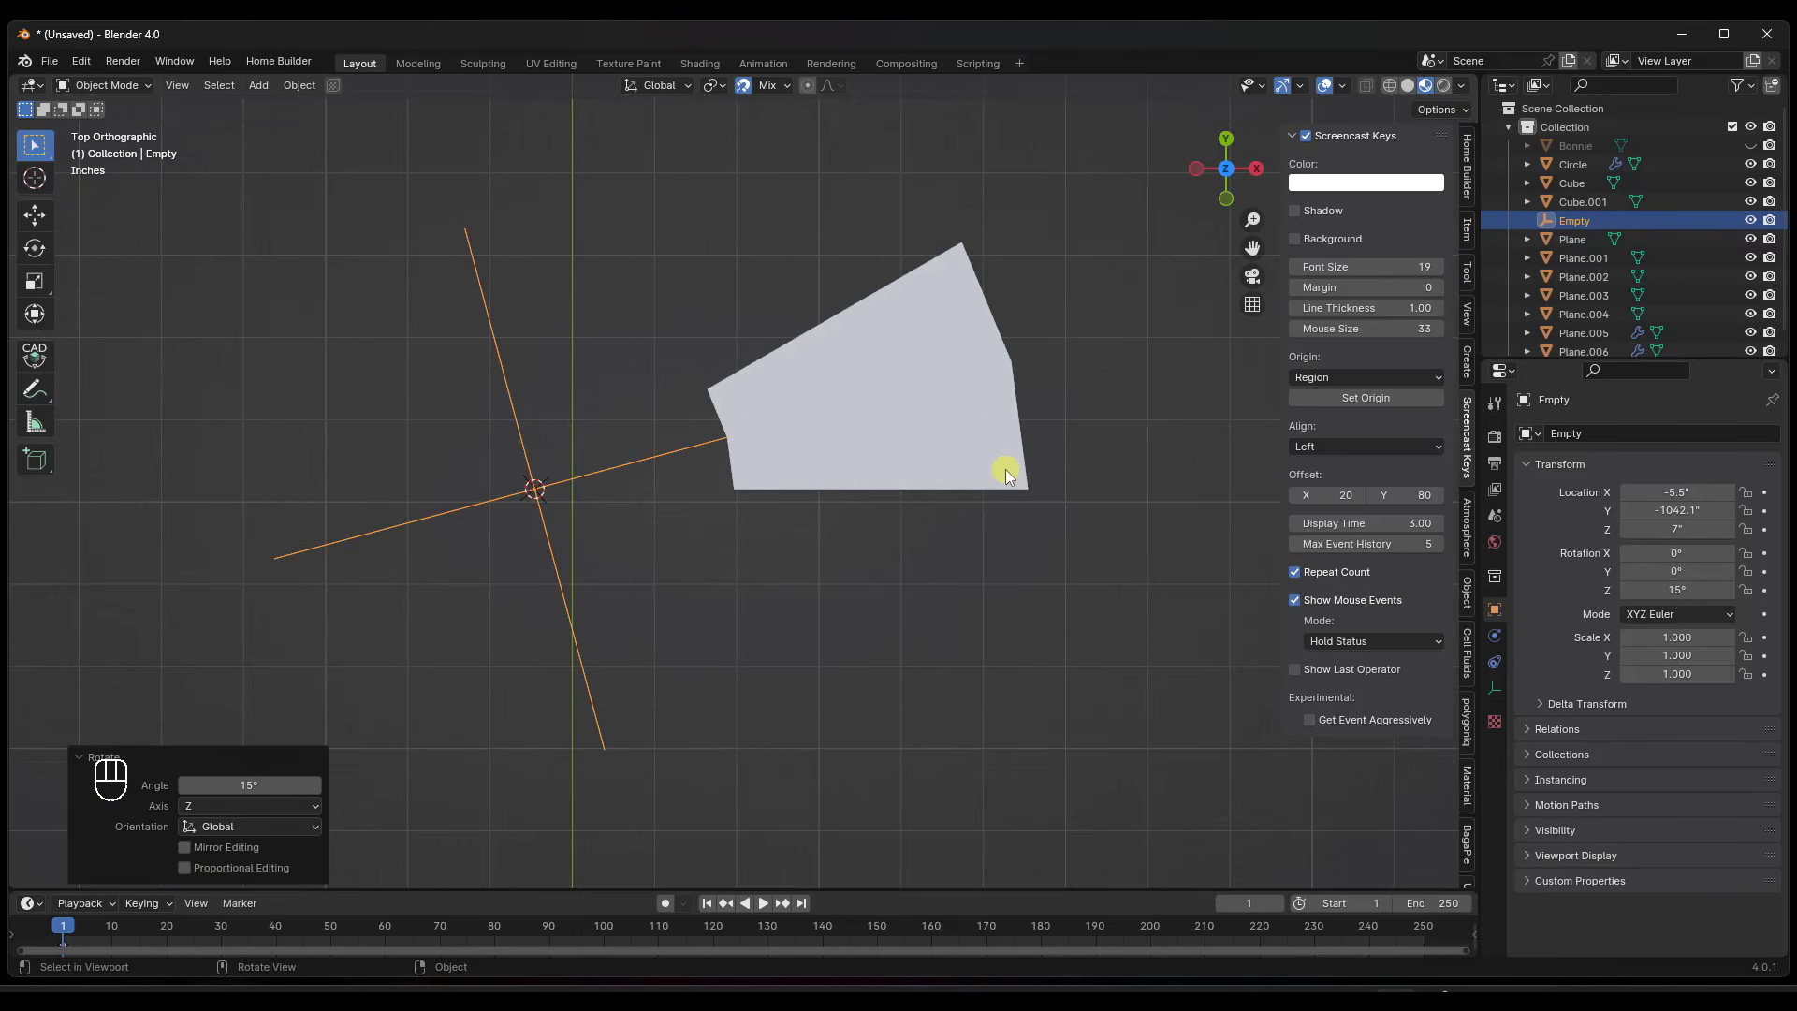
Set the wedge tread's array count to 25 and enable Constant Offset with X at 0" and Z at 7".
middle_click_drag(730, 654, 1174, 445)
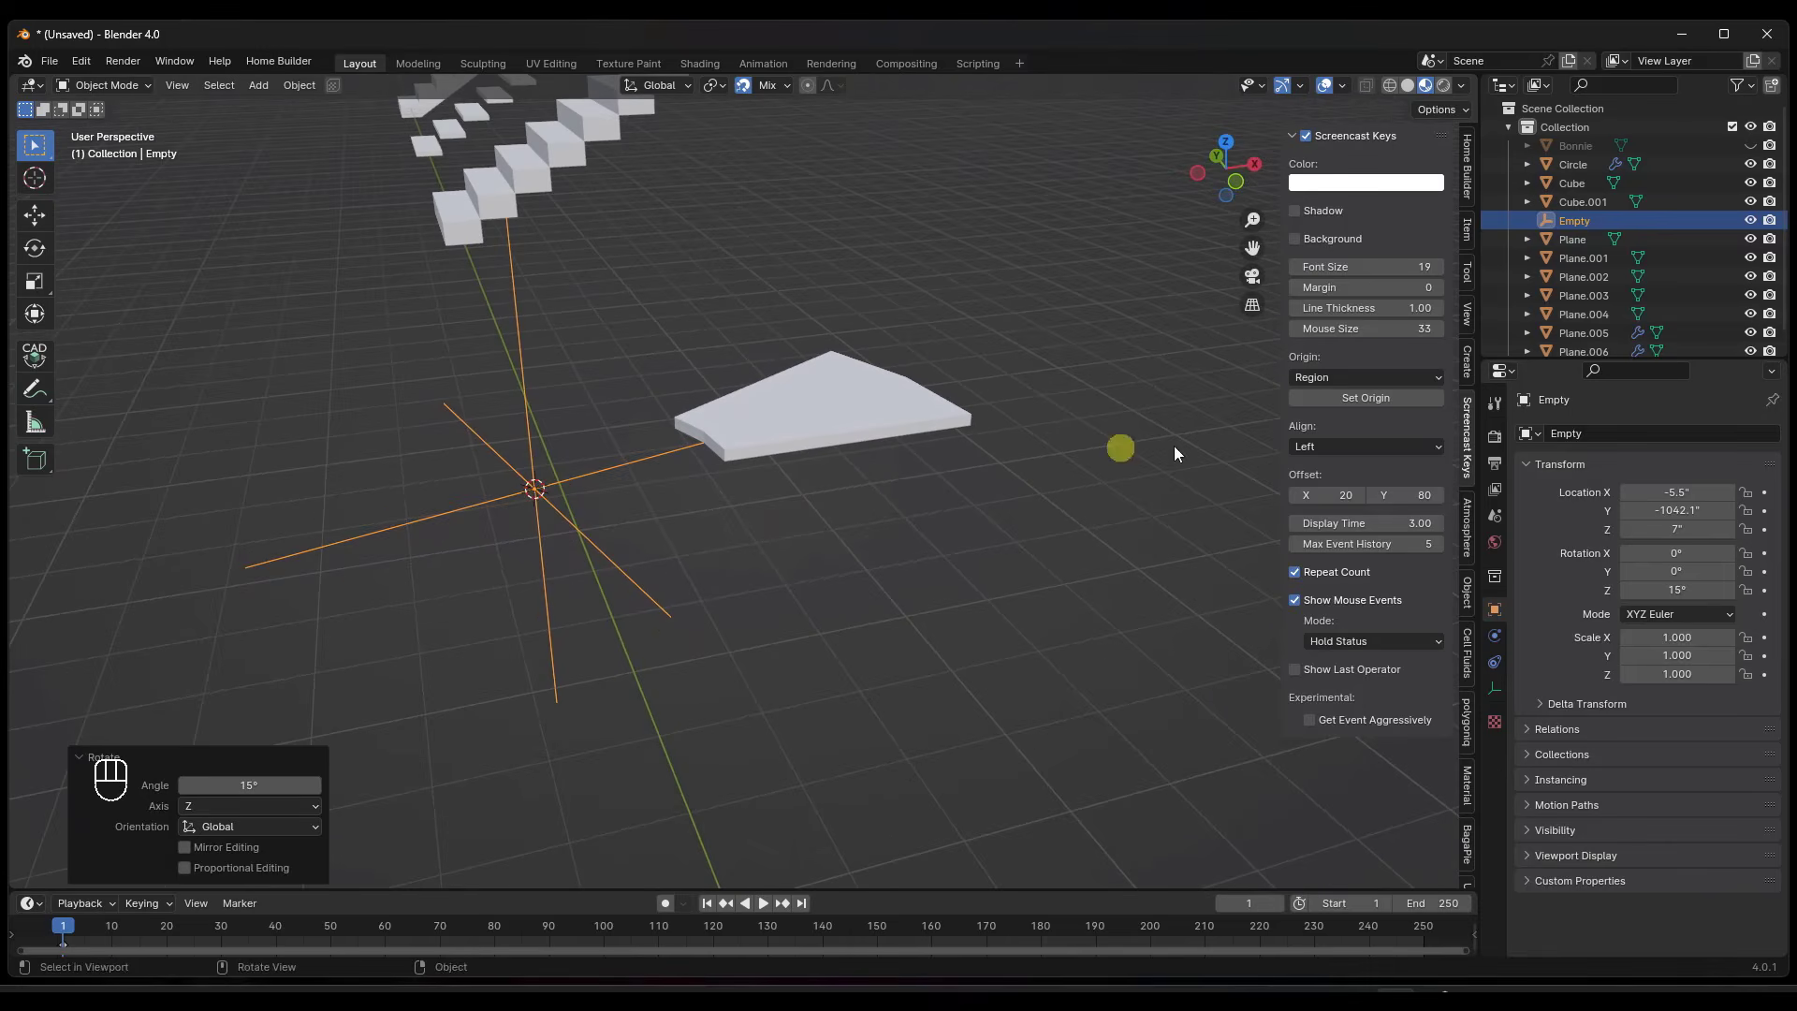
left_click(853, 419)
left_click_drag(1689, 516, 933, 486)
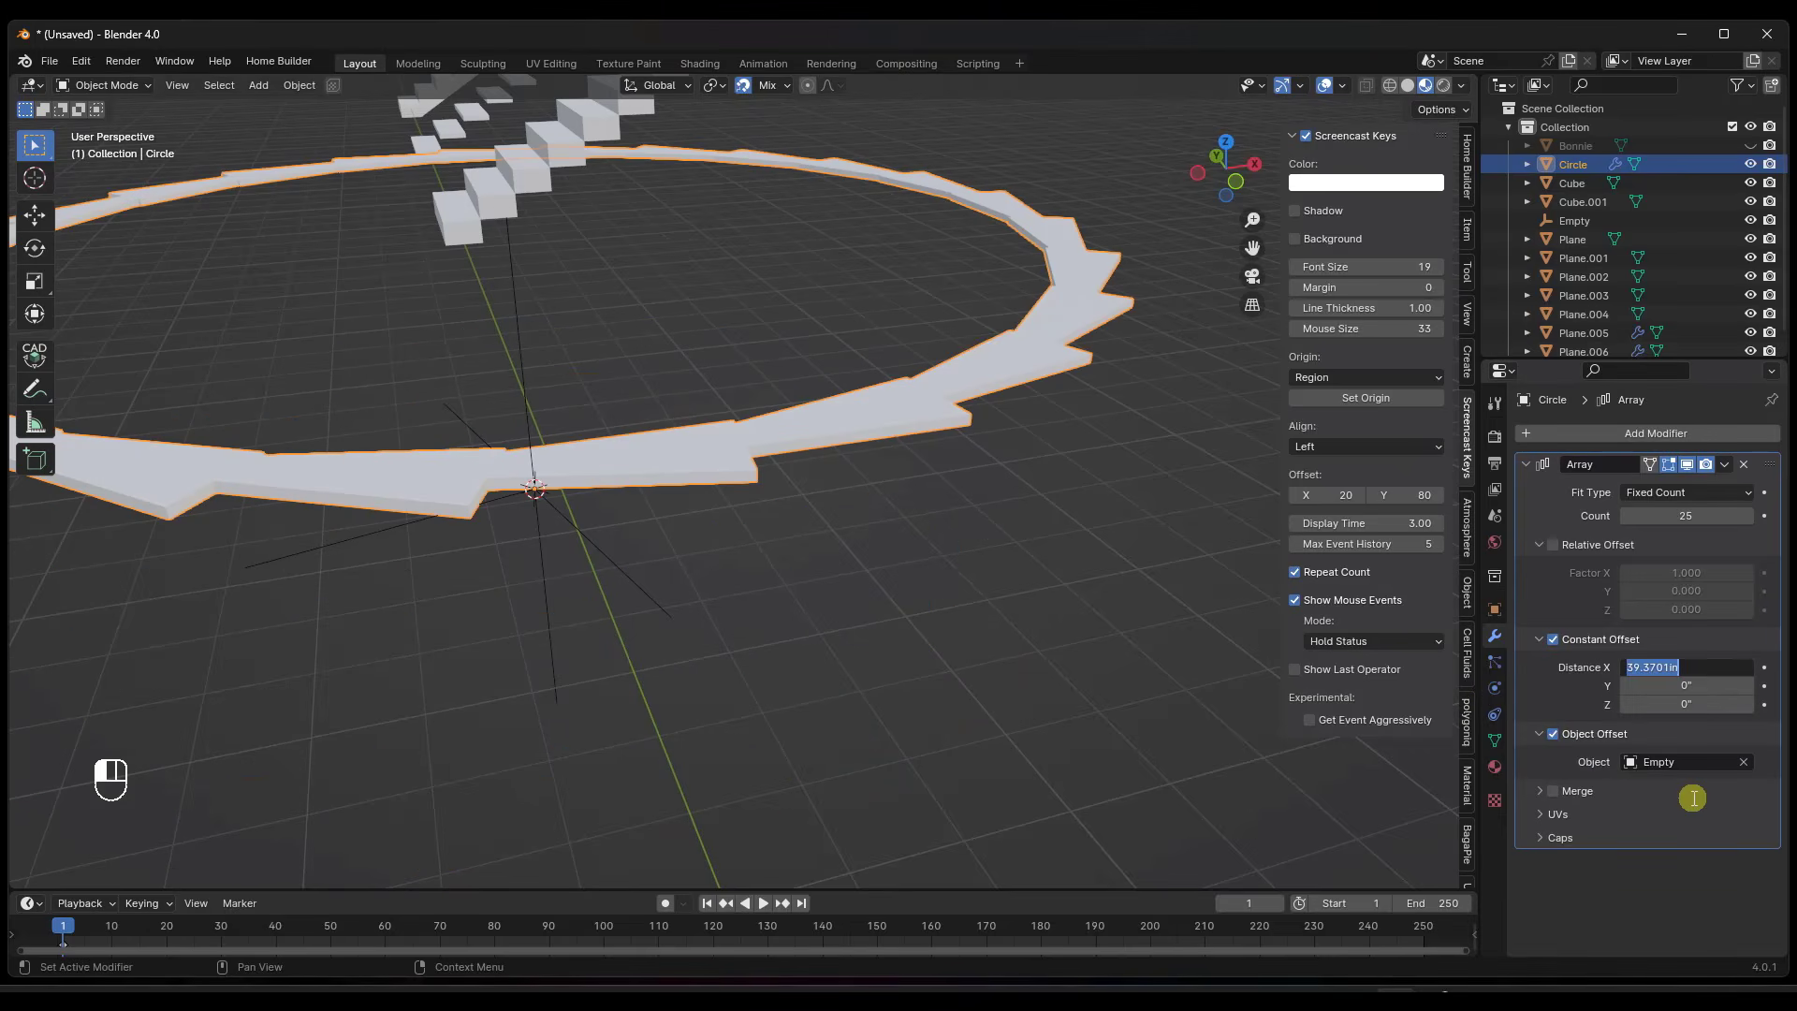
type("0")
key("Return")
left_click(1682, 703)
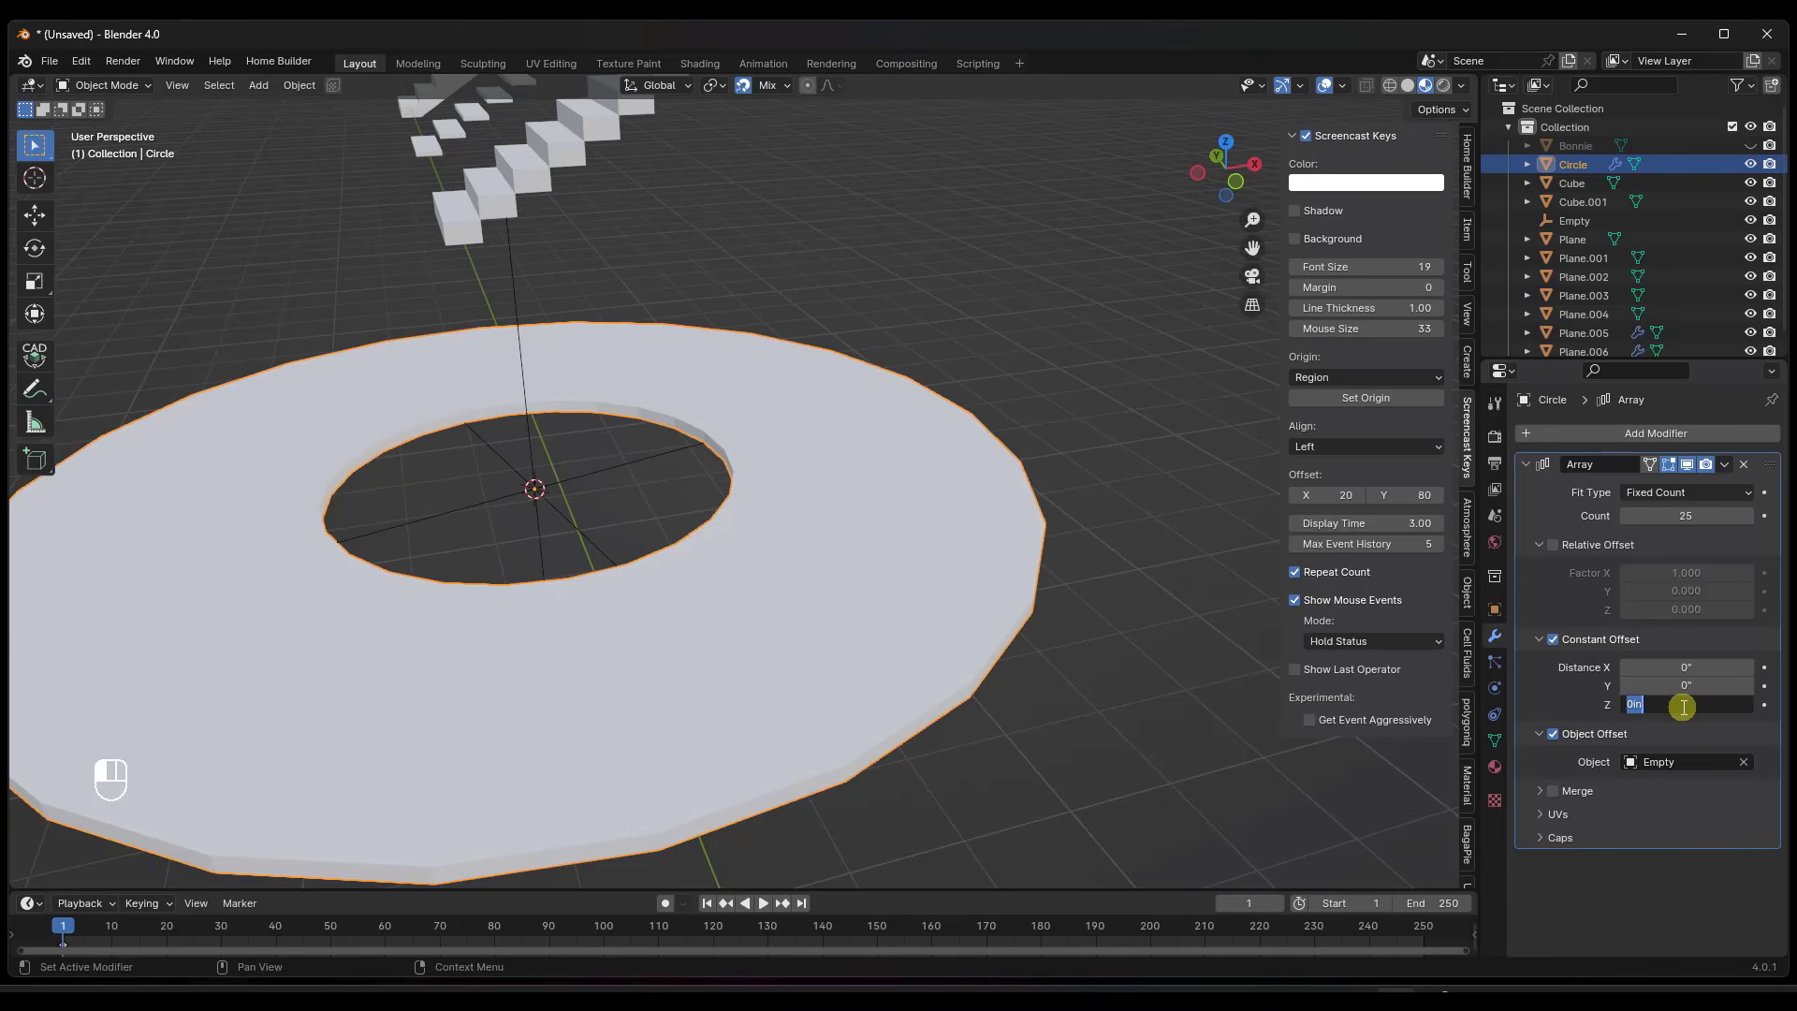
type("7")
key("Return")
Reduce the spiral staircase's array count to 20.
scroll(698, 459, "down", 8)
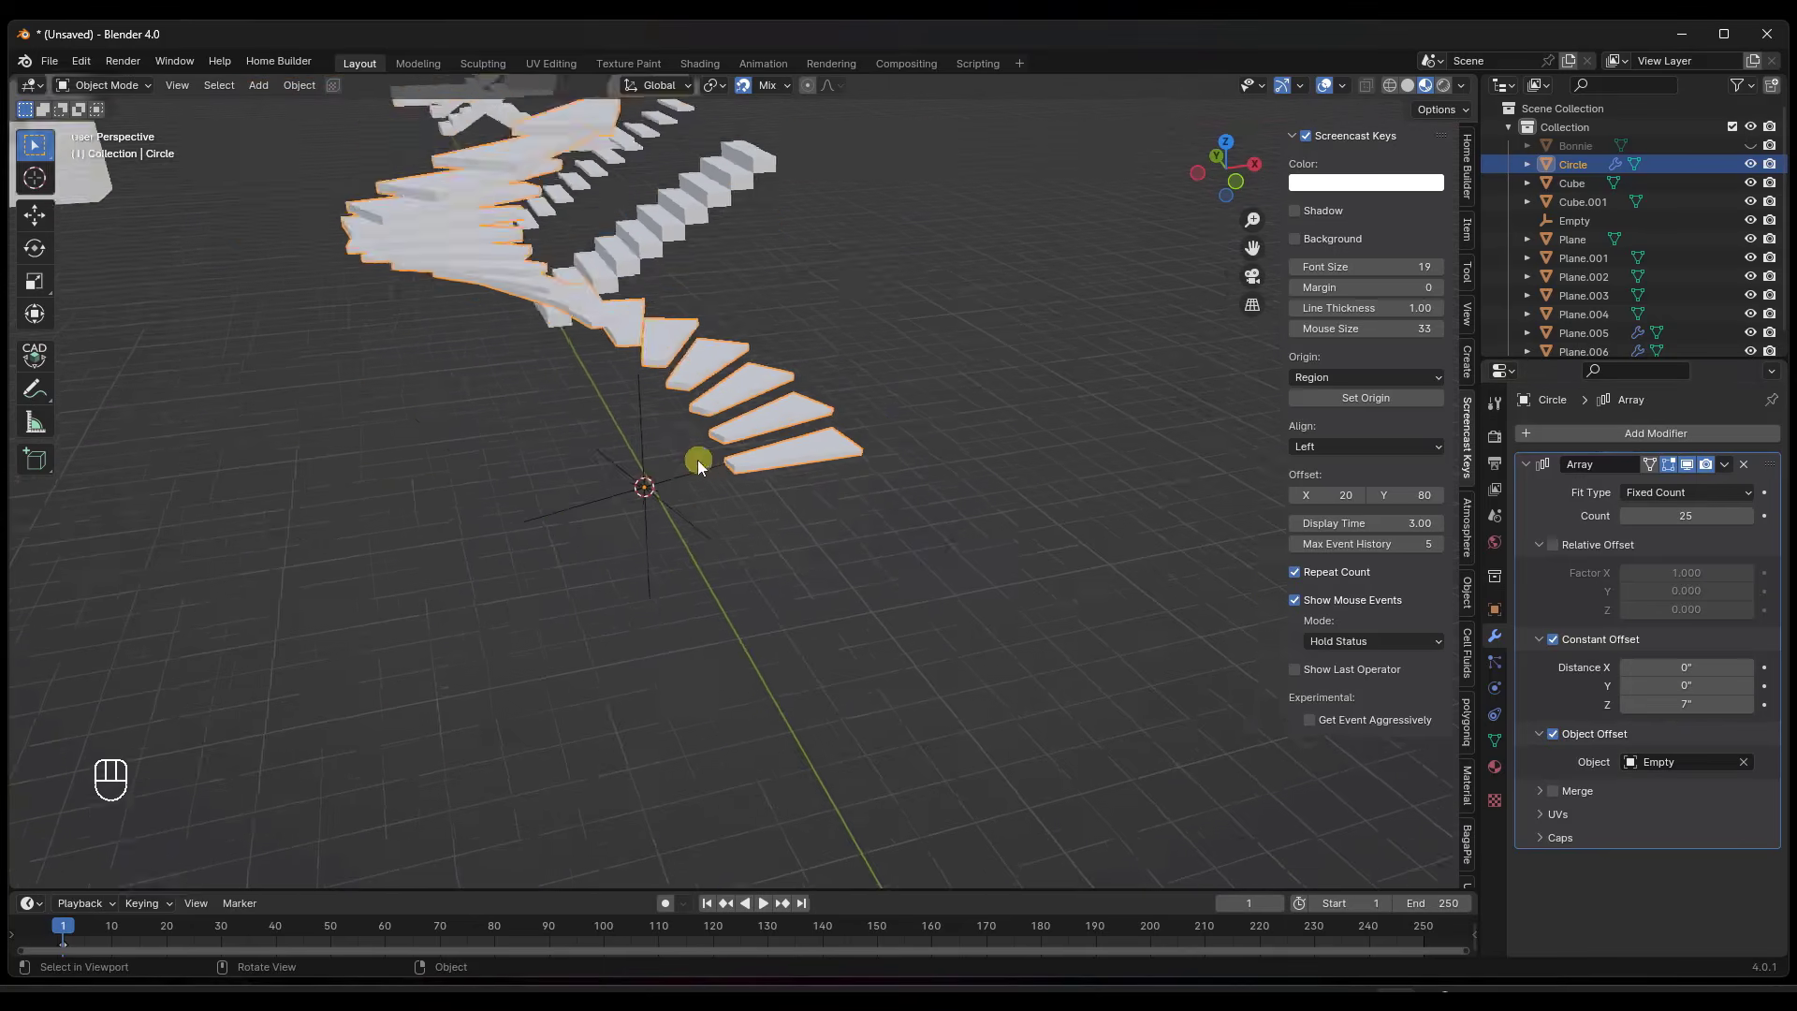
middle_click_drag(722, 447, 674, 430)
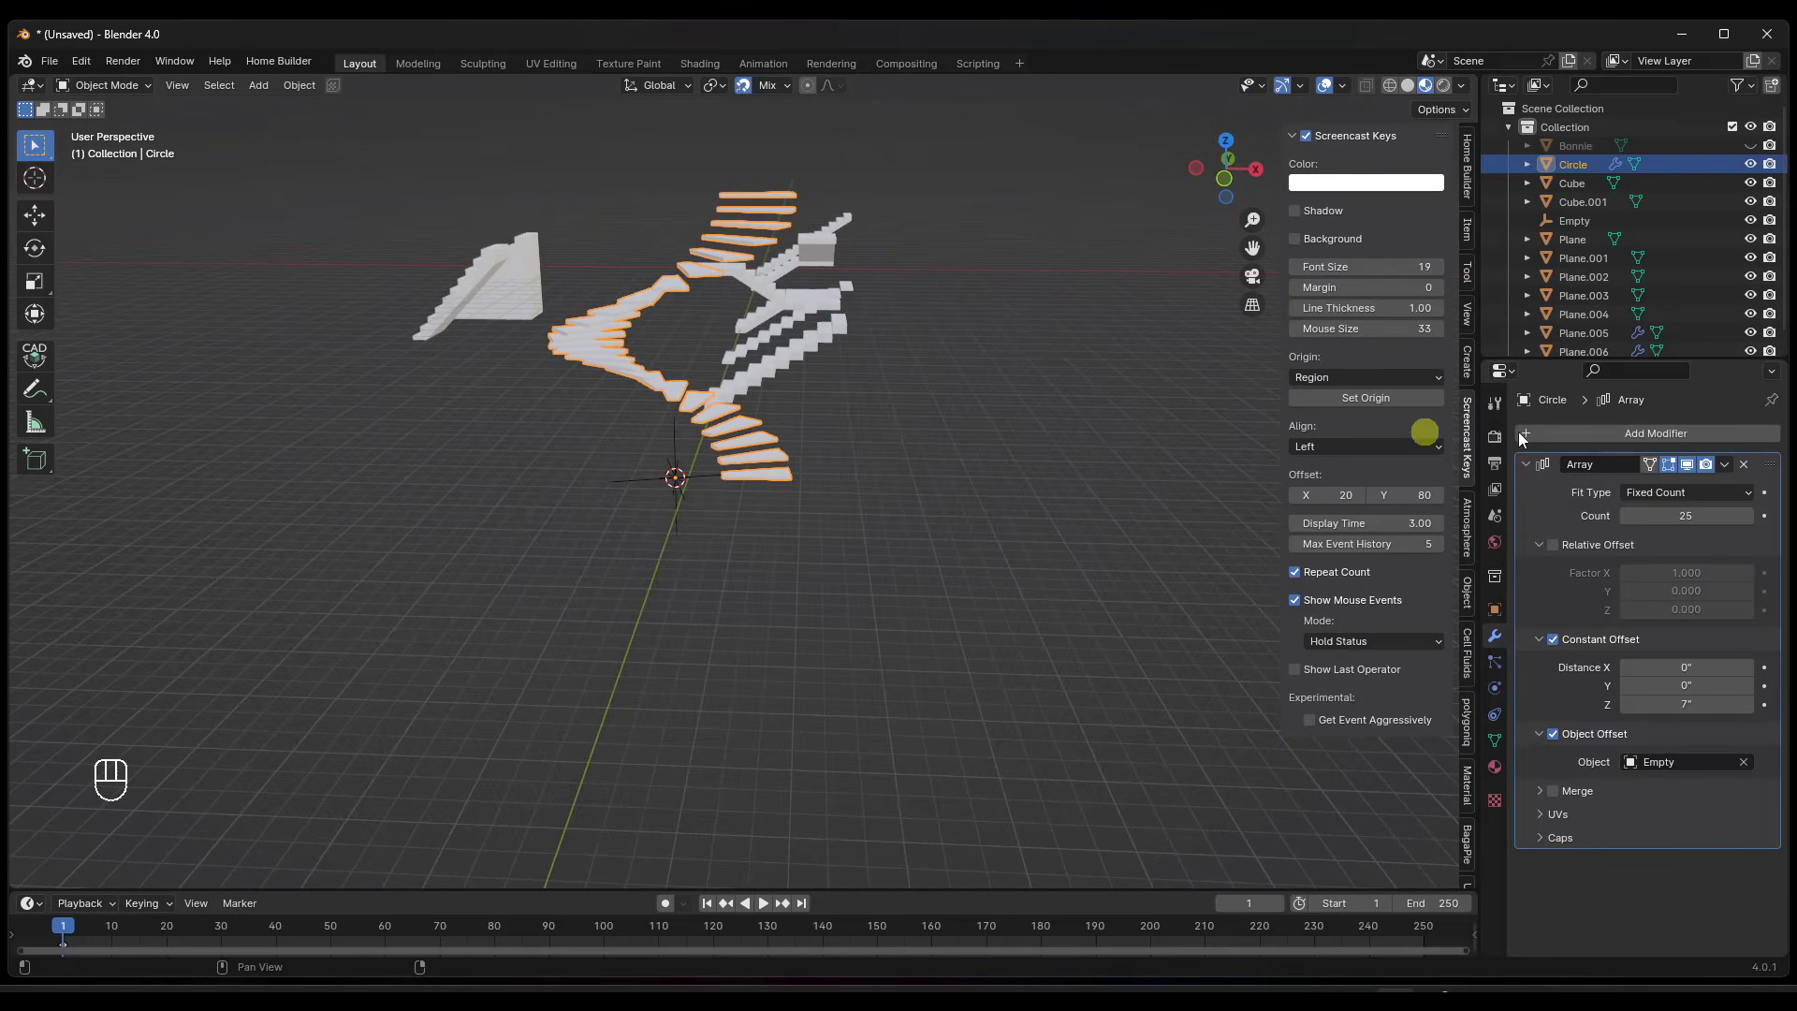
left_click_drag(1689, 518, 253, 533)
middle_click_drag(852, 517, 873, 440)
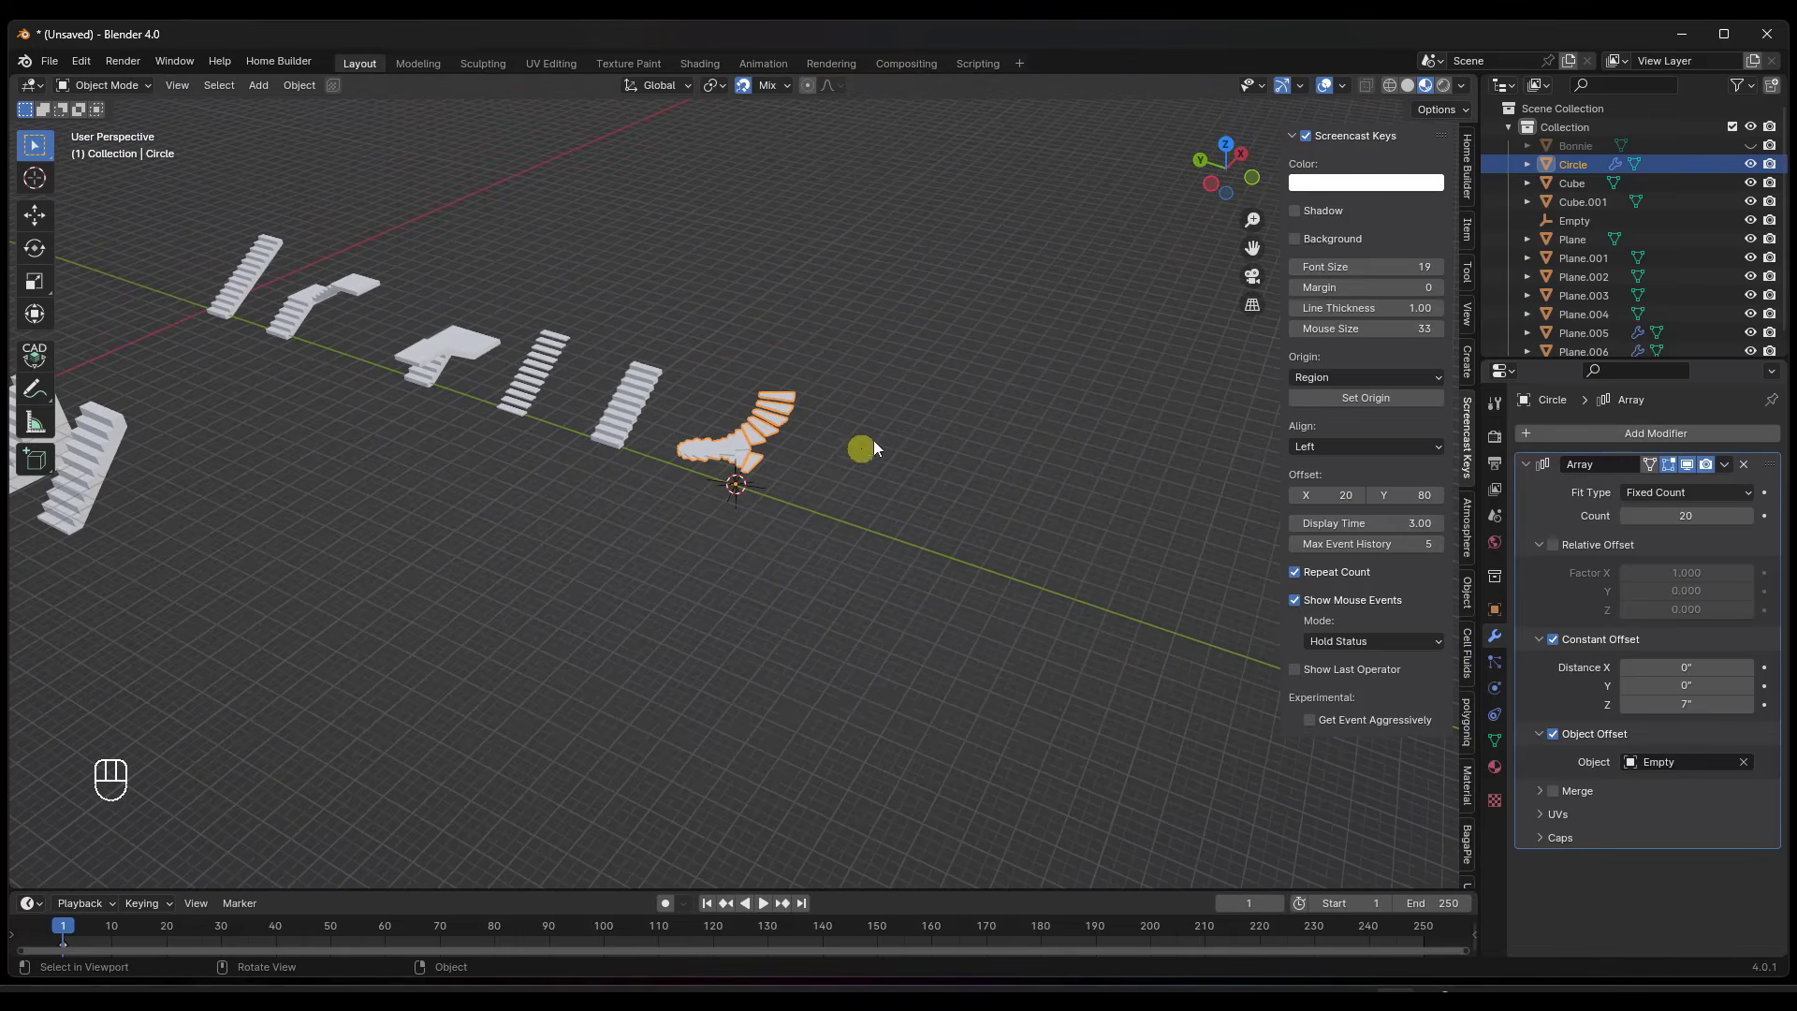
Add a 24-vertex mesh circle with a 72" radius and move it along Y to about -1355", clear of the spiral staircase.
left_click(1223, 151)
scroll(768, 352, "down", 2)
key("shift+a")
mouse_move(753, 490)
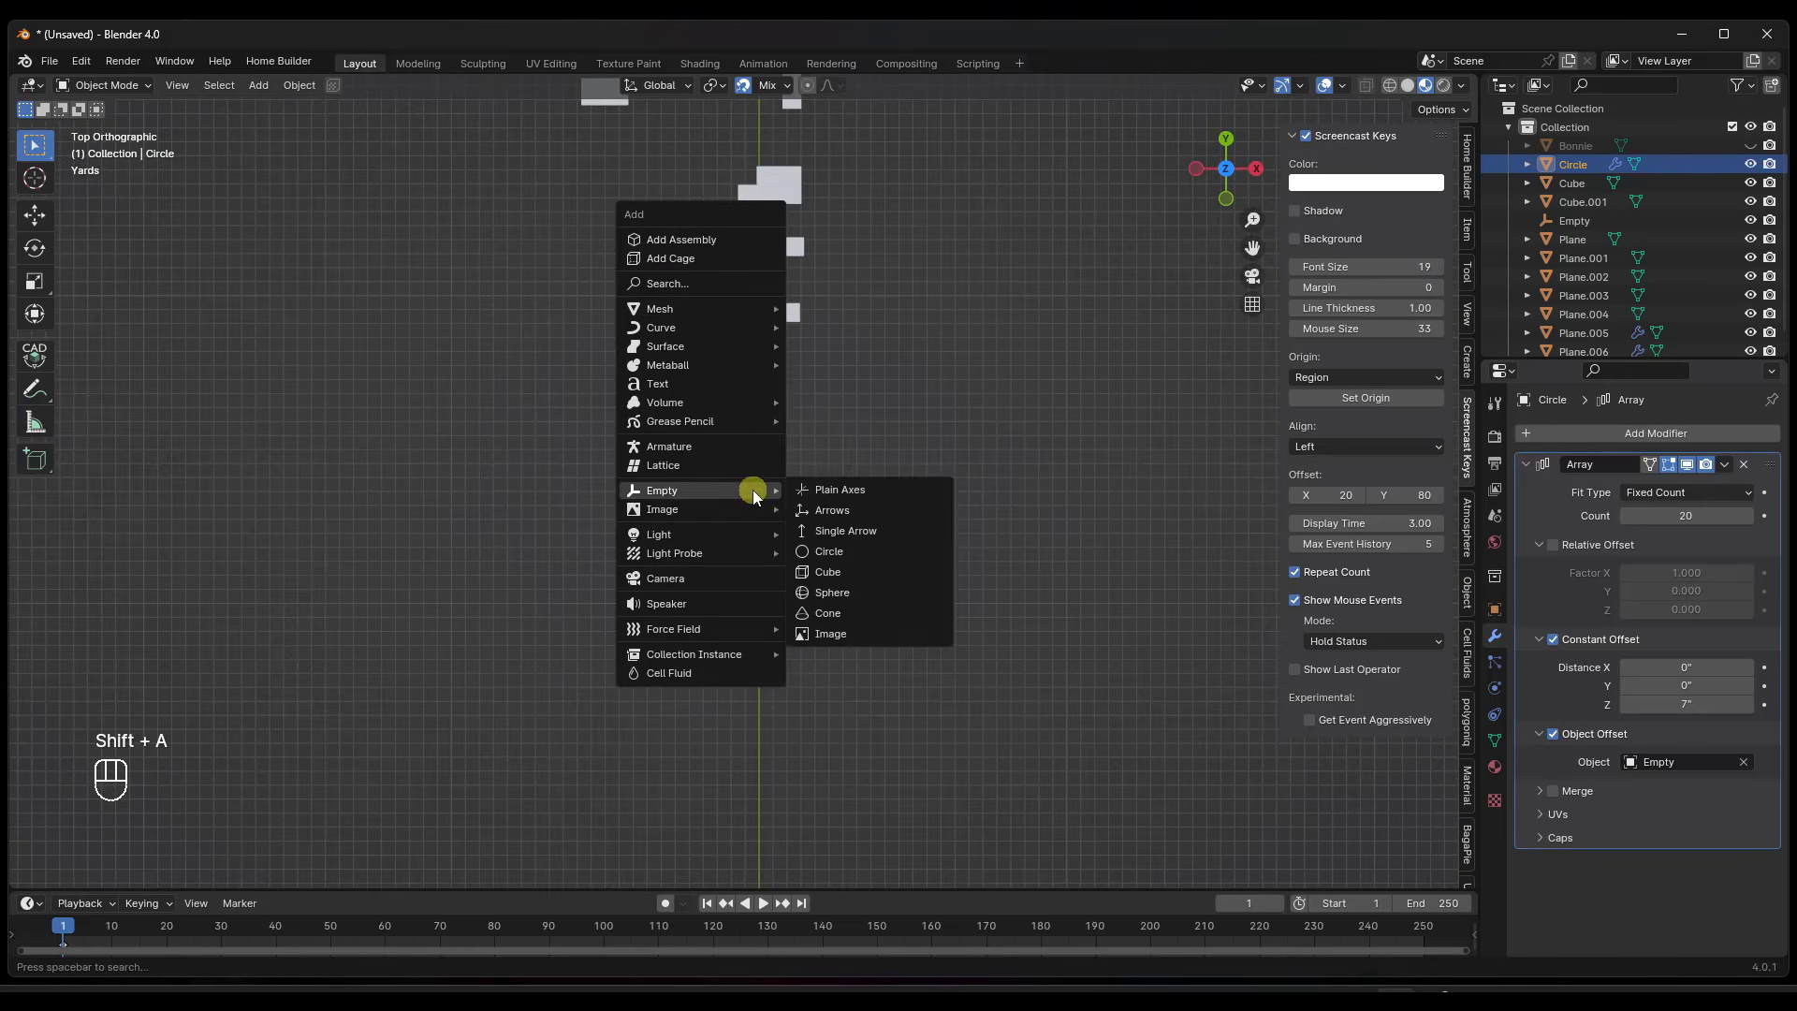
mouse_move(703, 313)
left_click(842, 345)
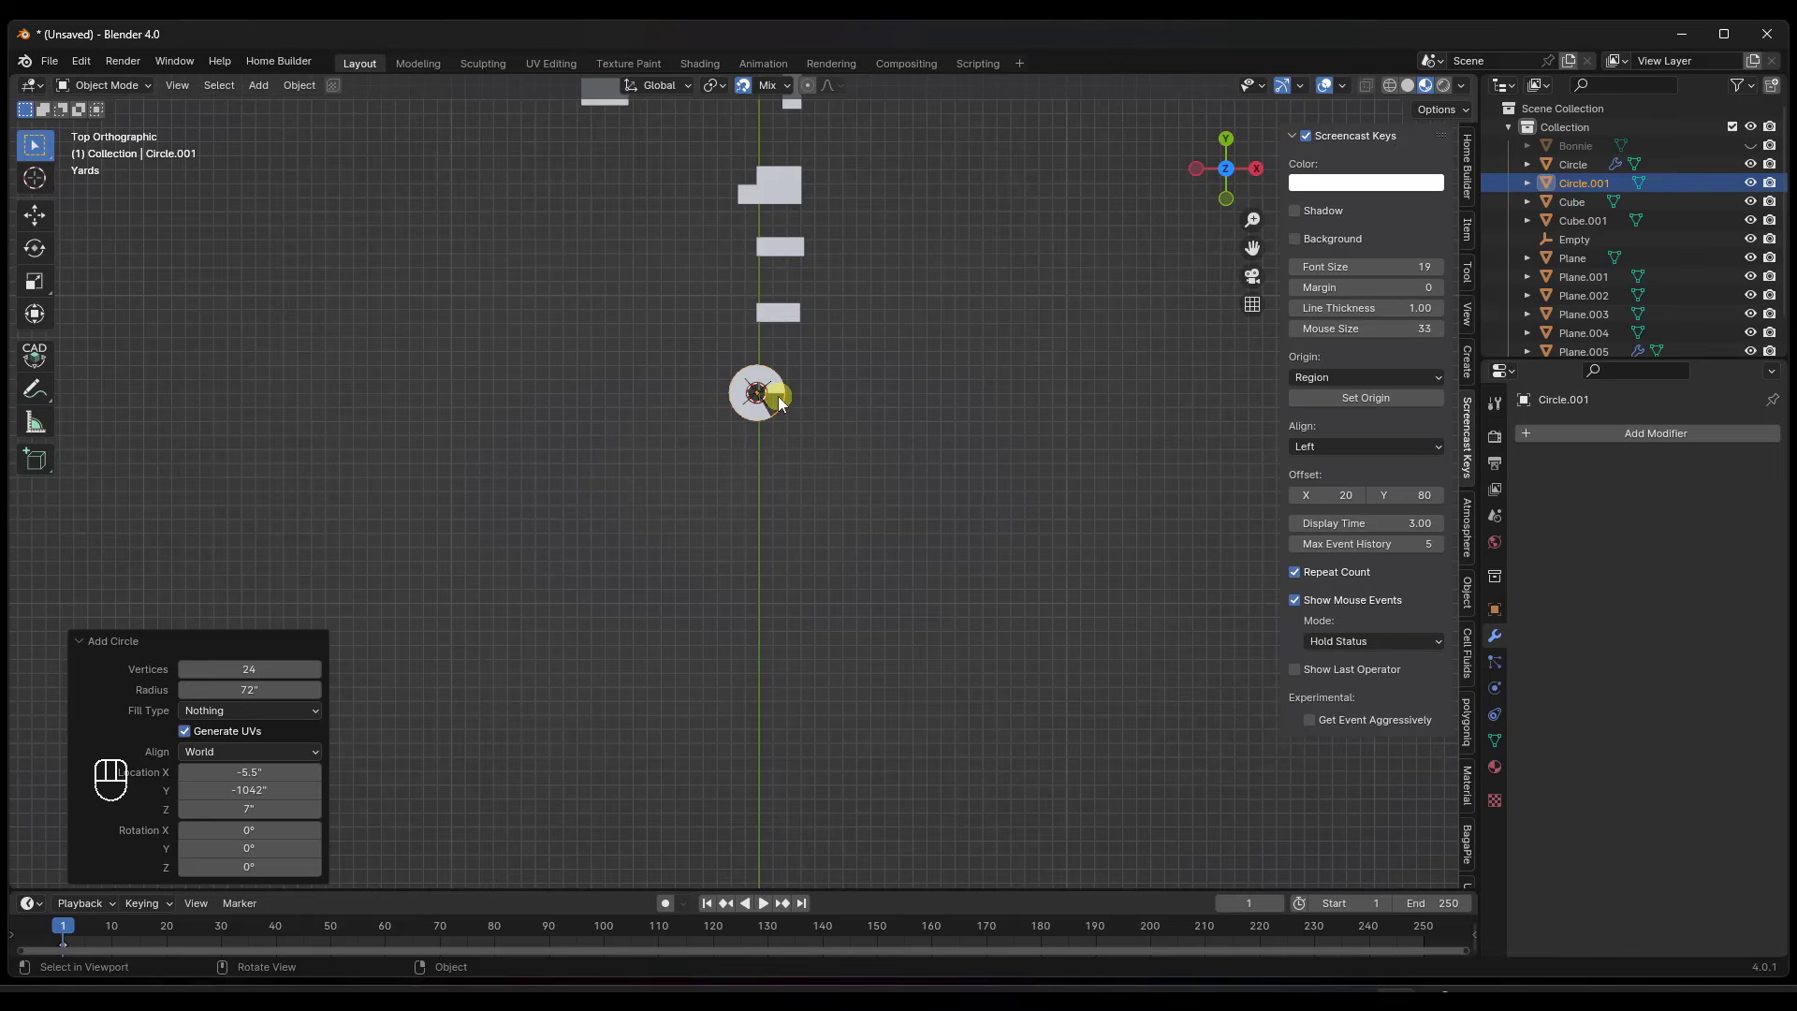
key("g")
key("y")
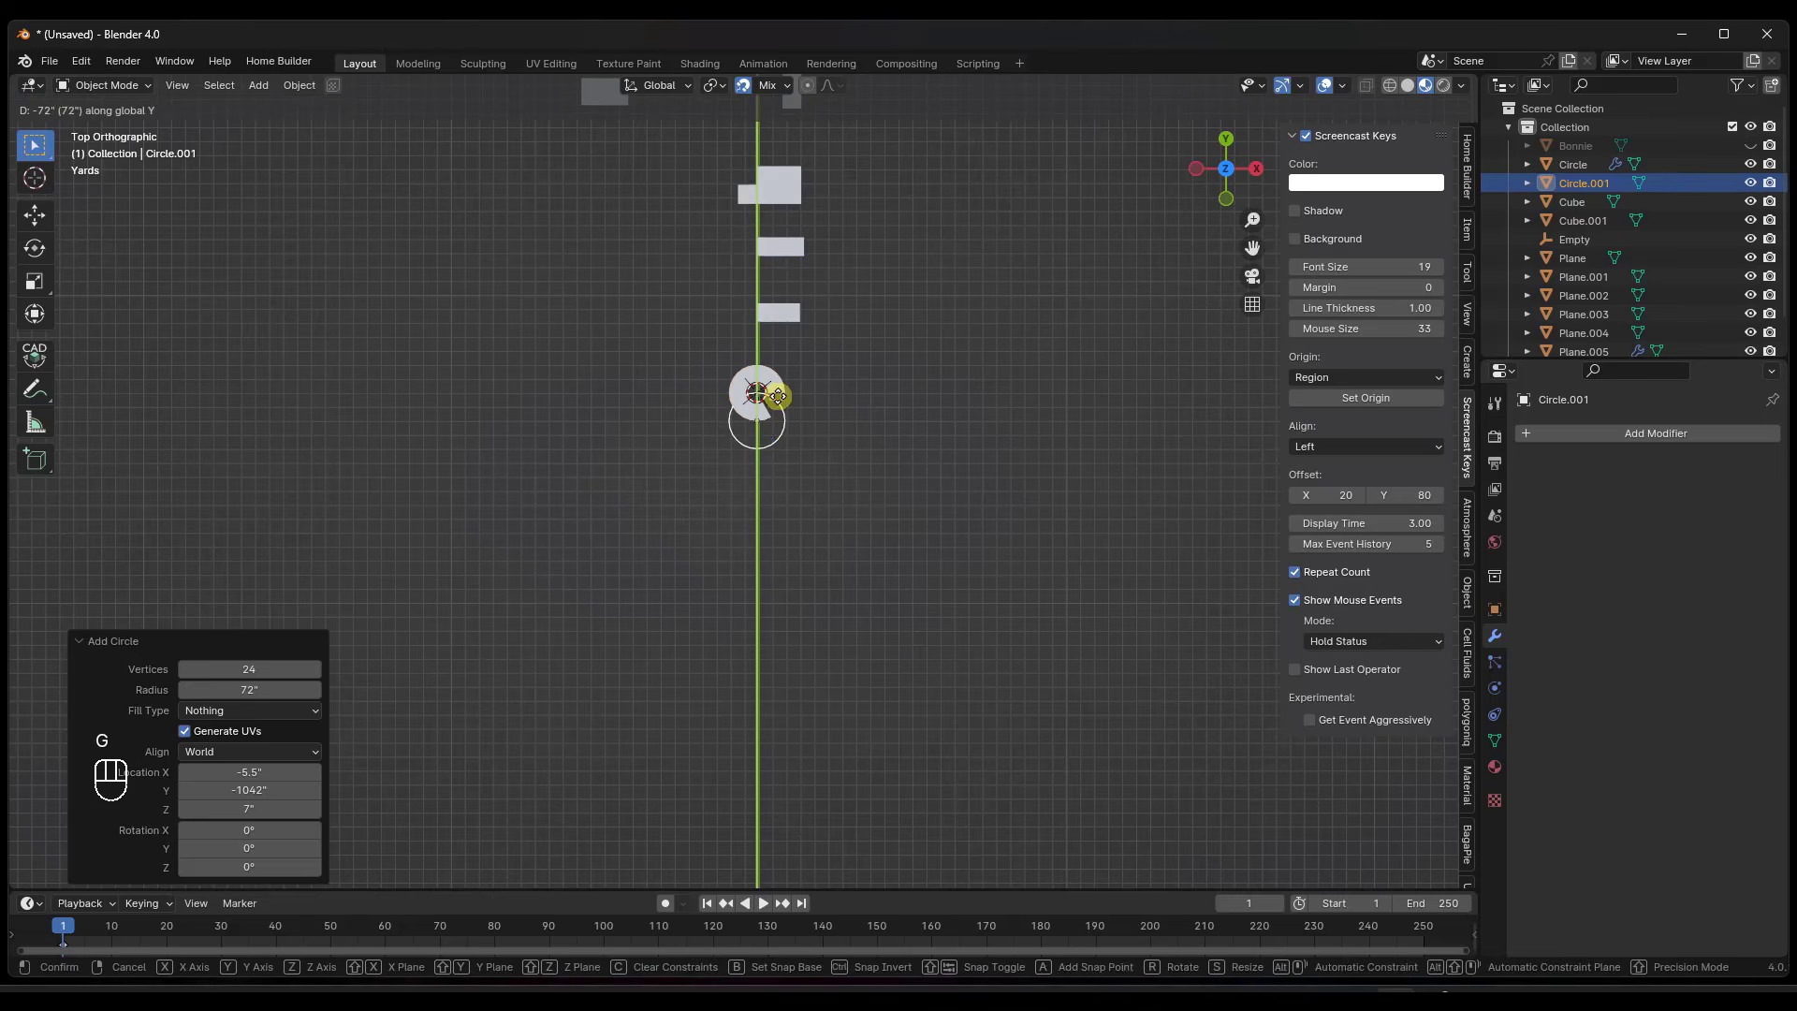
Extrude the new circle's vertices inward in Edit Mode, scaling them to about 0.021 to leave a tiny central hole.
key("Tab")
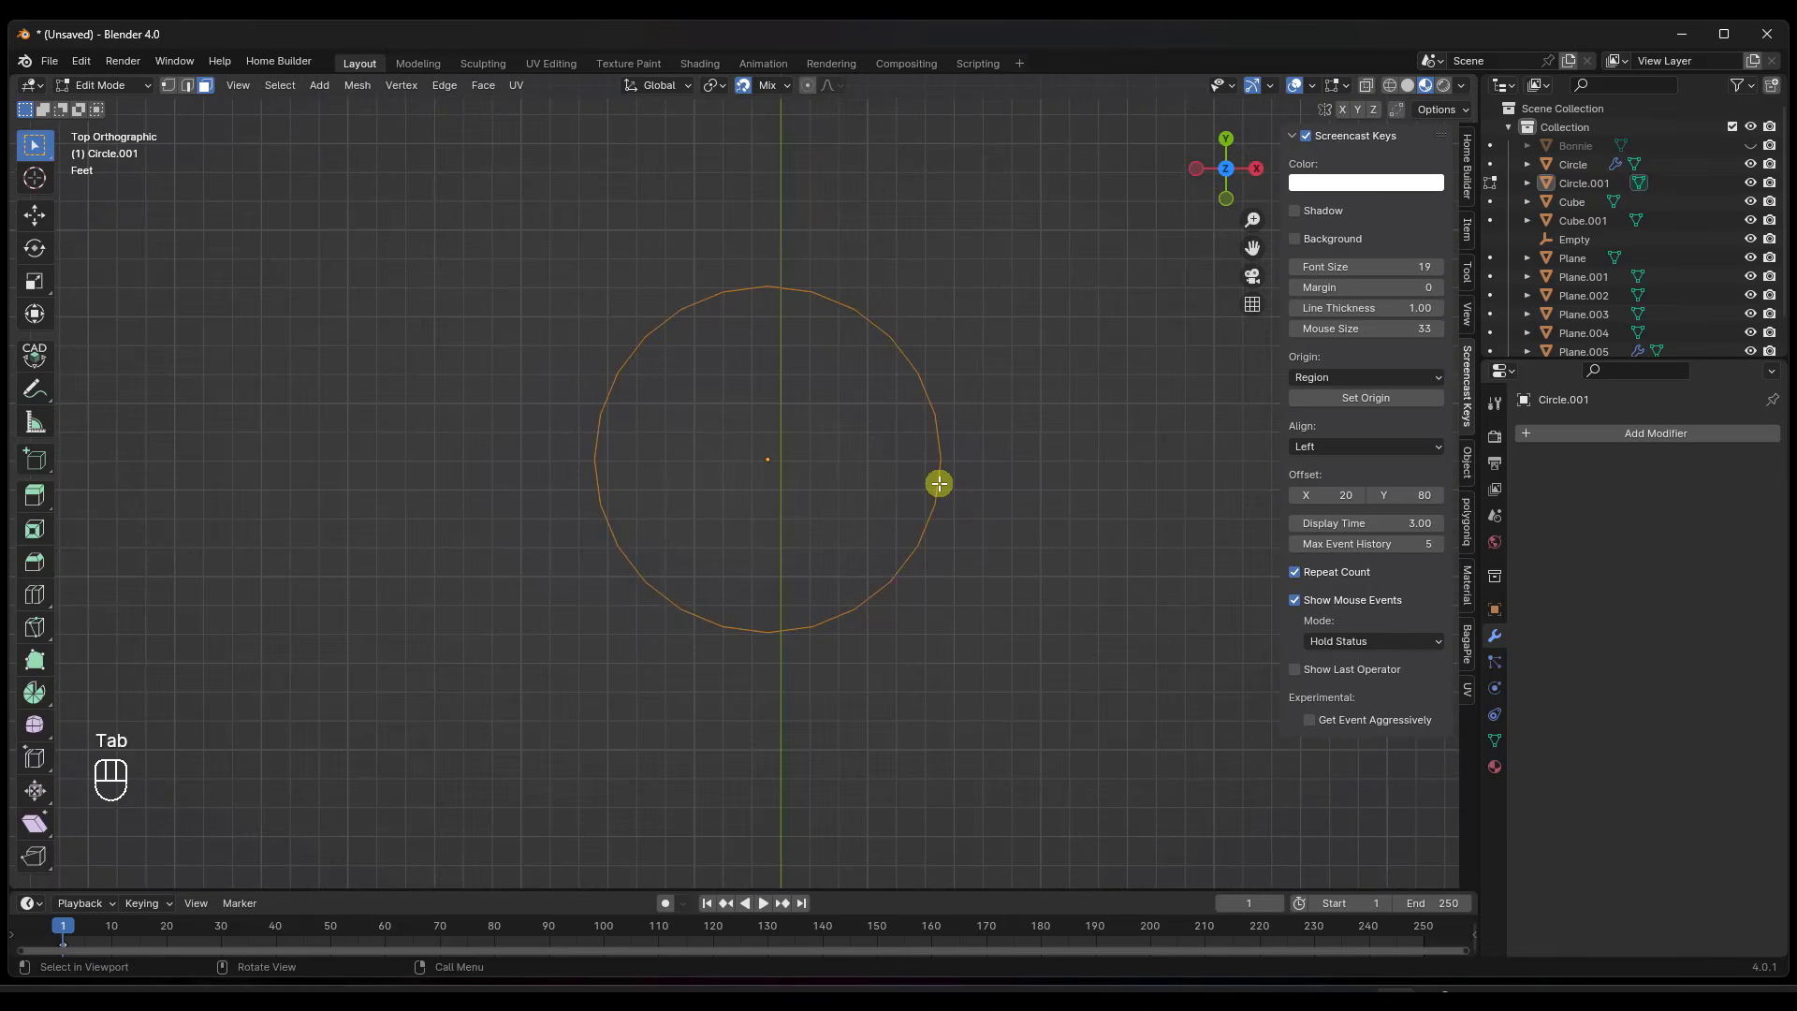
key("Tab")
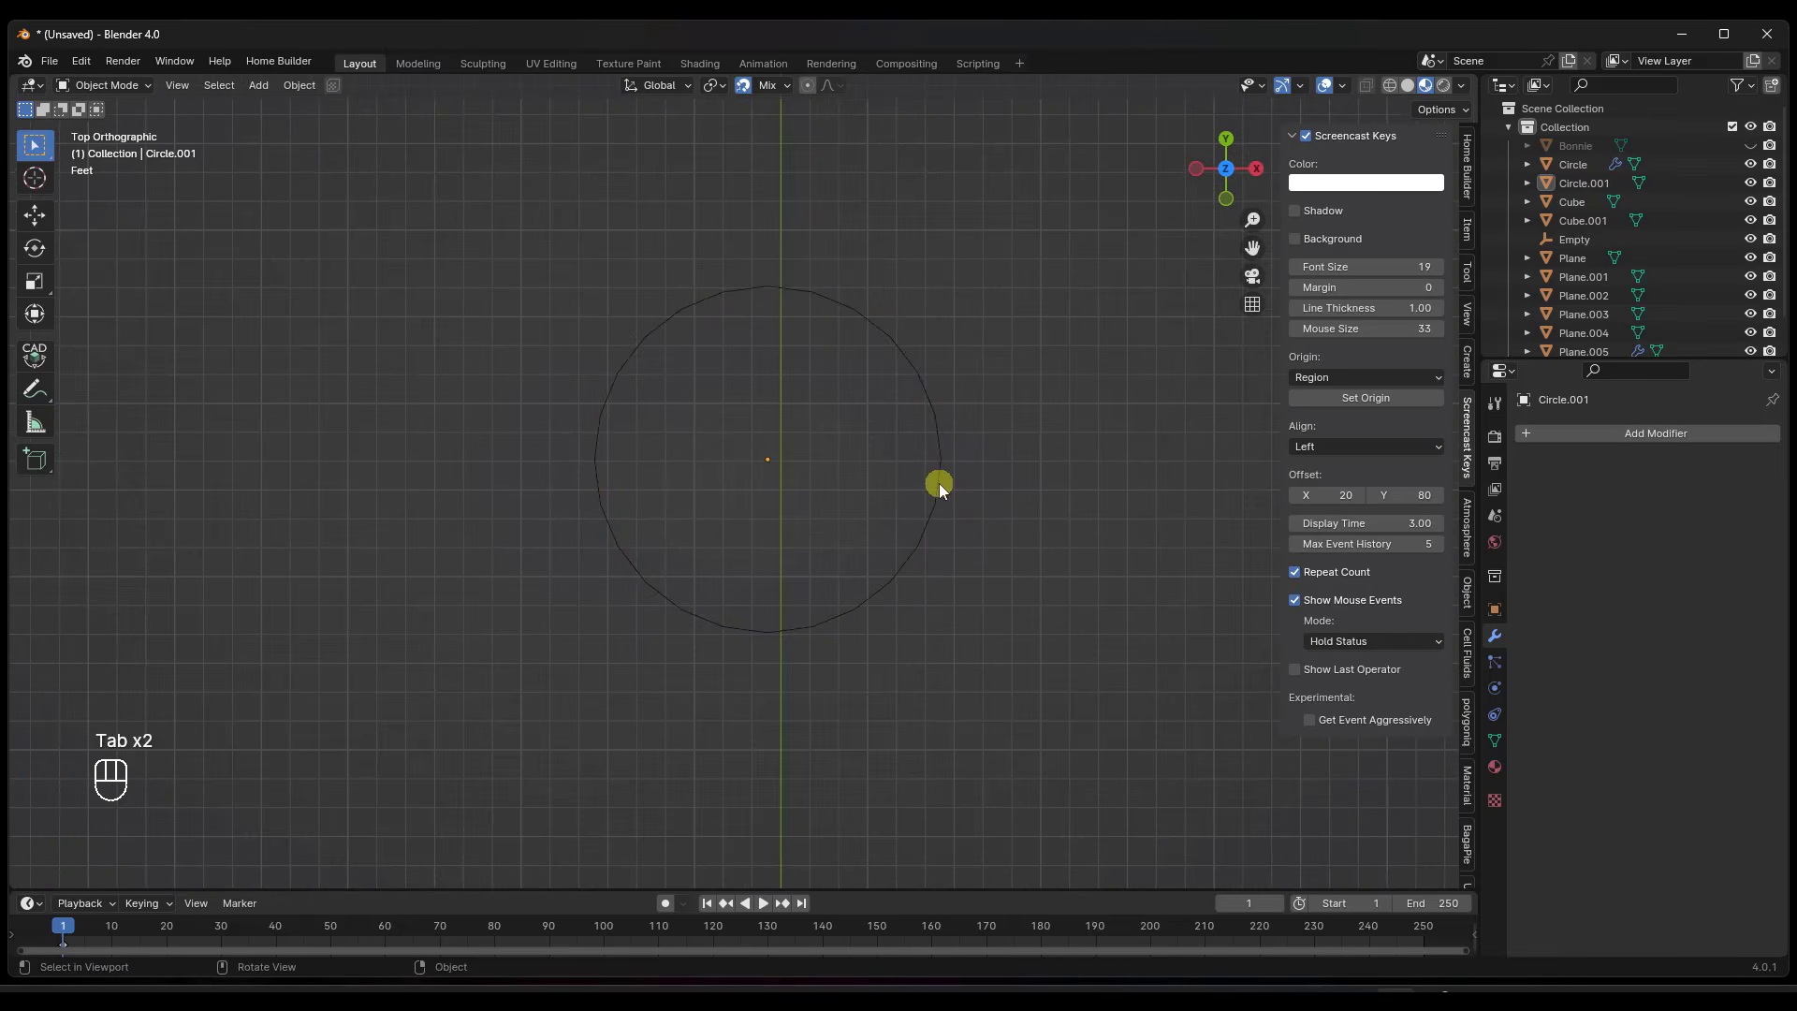
key("Tab")
key("1")
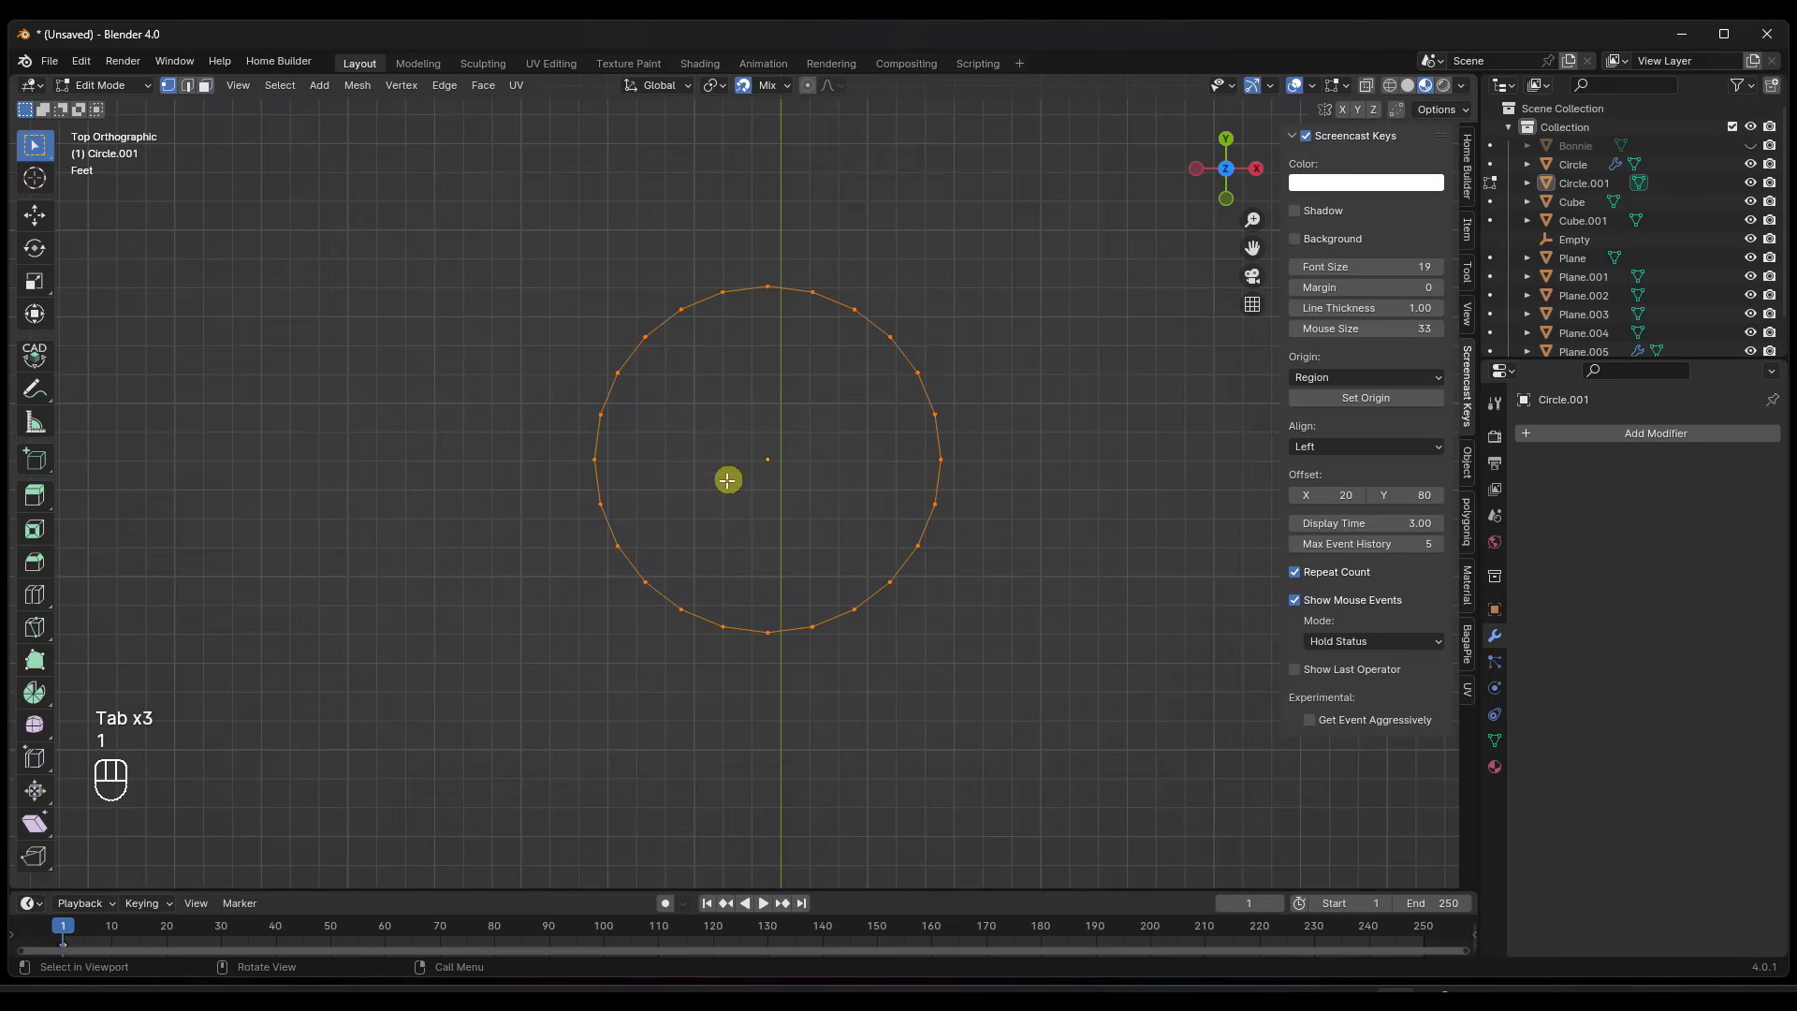
scroll(734, 471, "up", 1)
key("e")
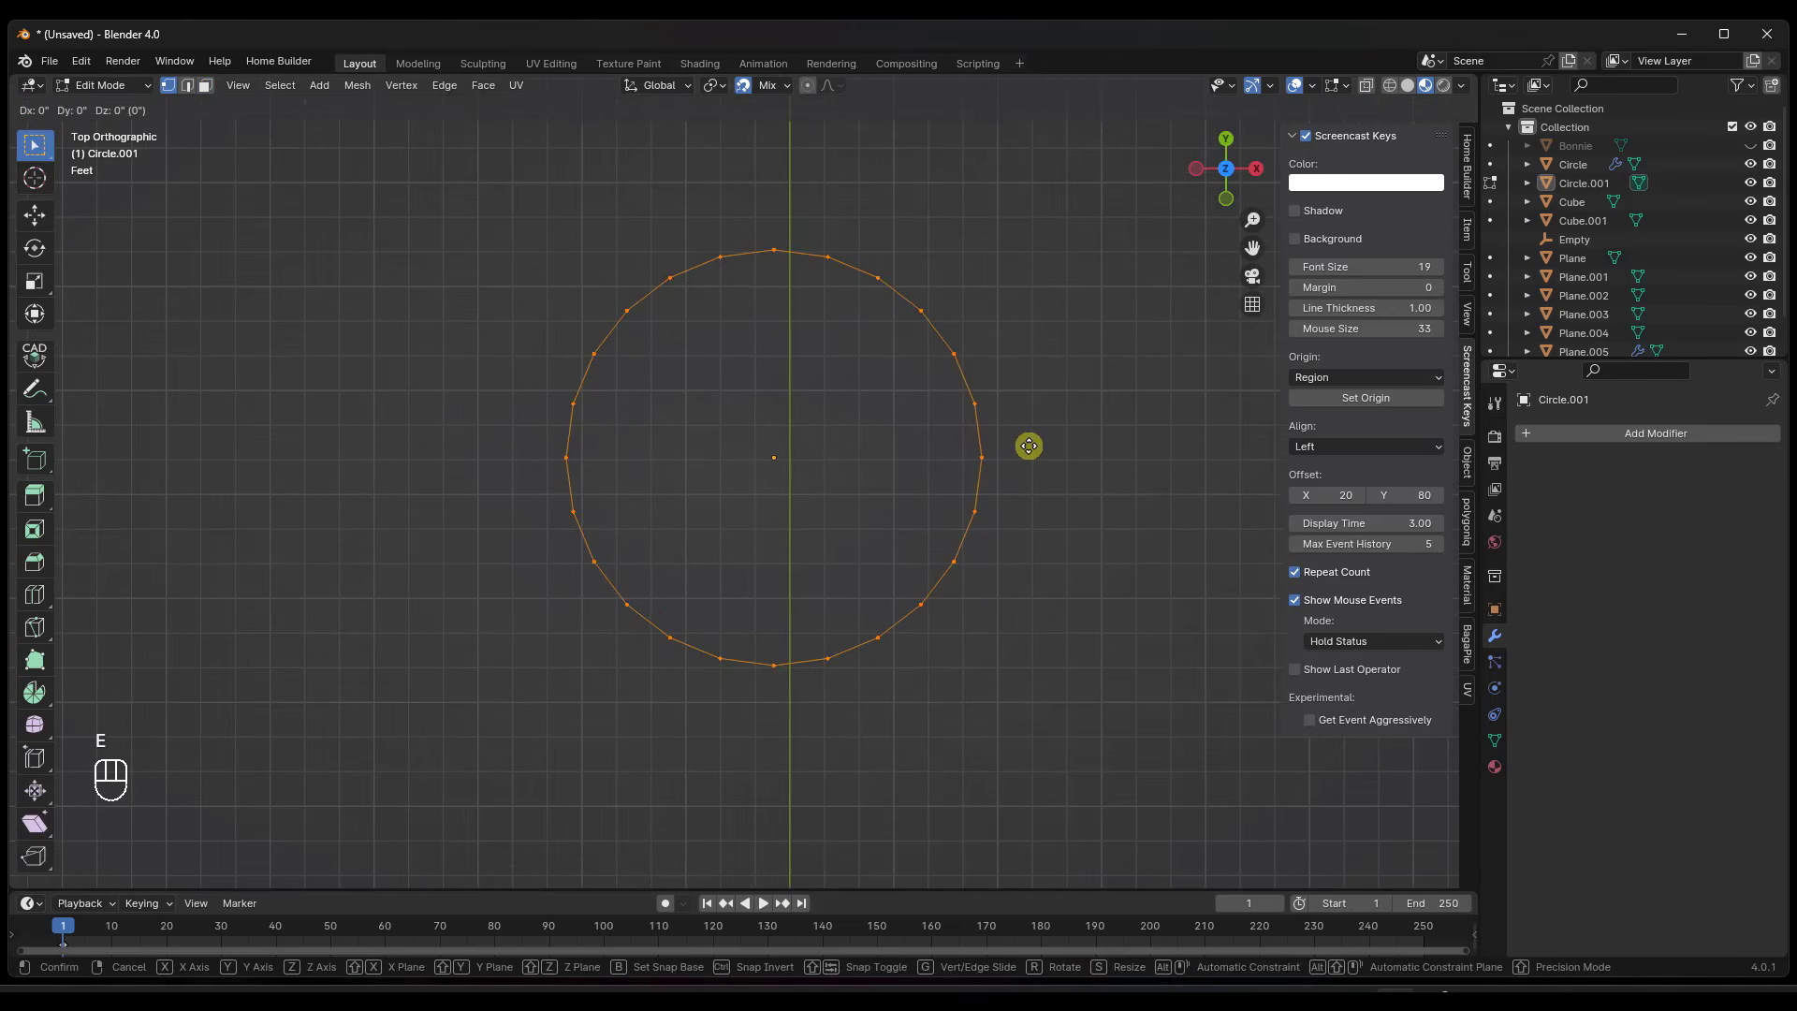
key("s")
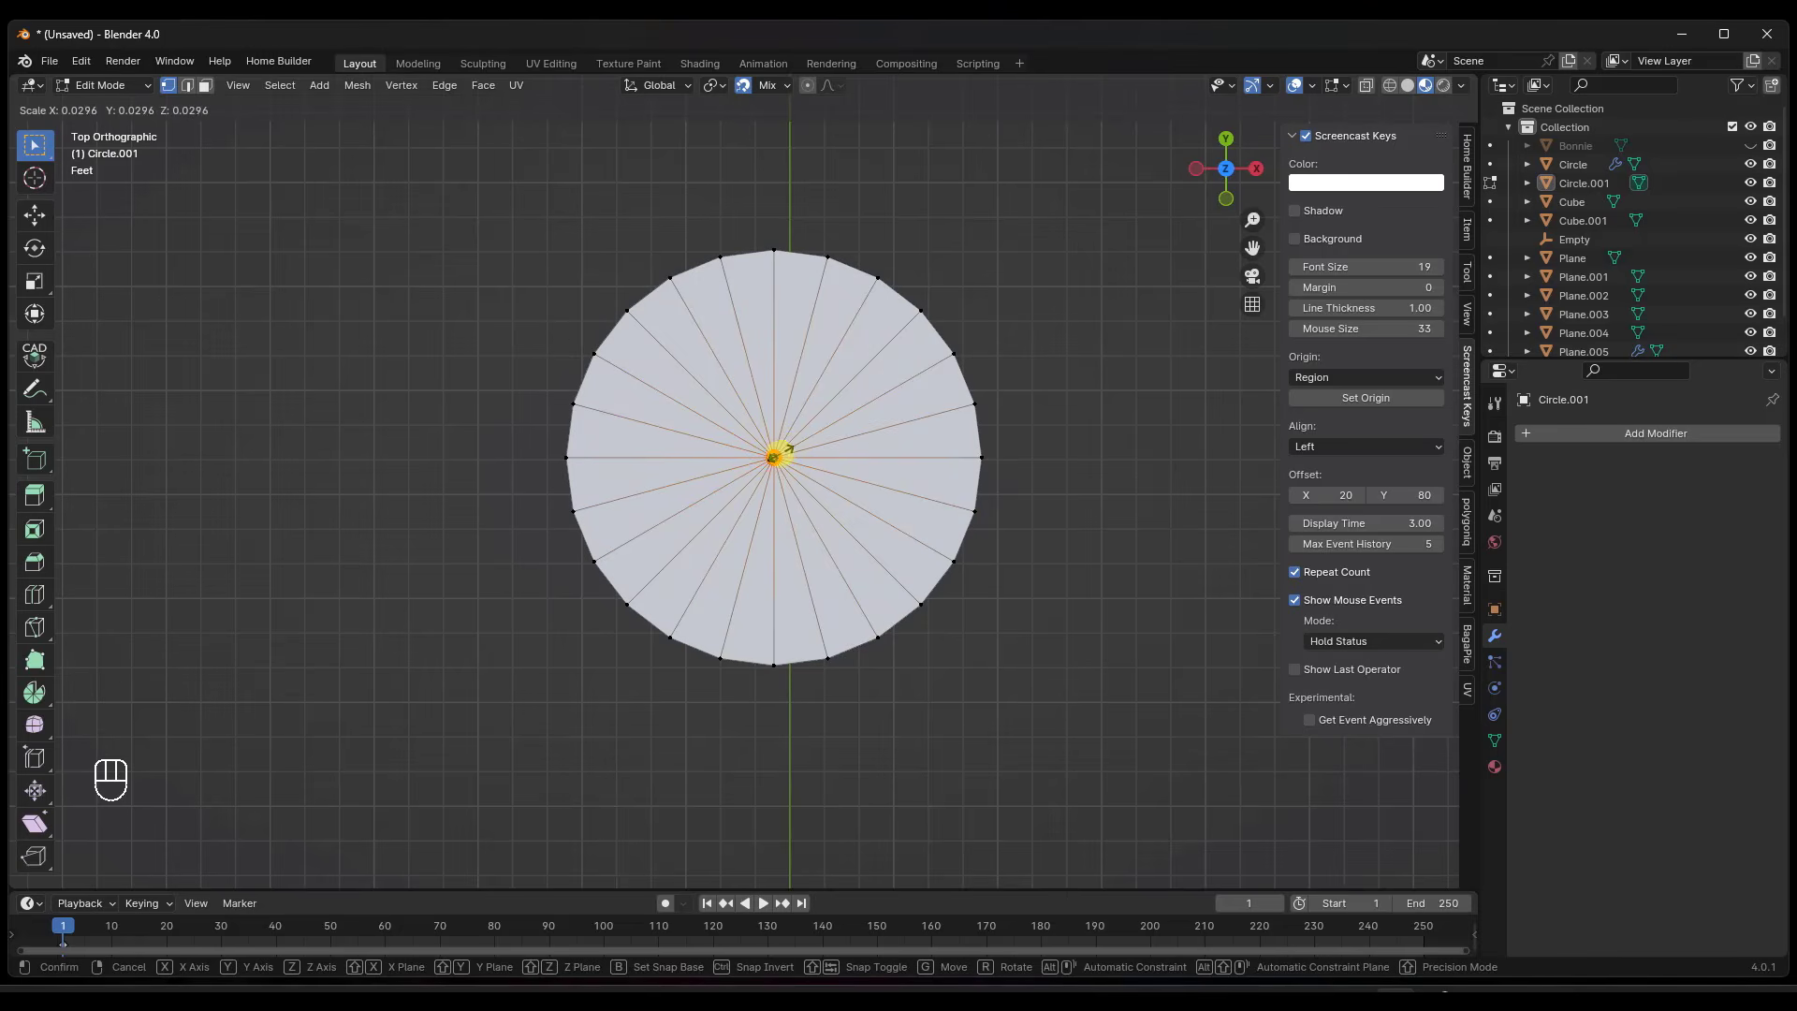
left_click(775, 456)
scroll(798, 447, "up", 6)
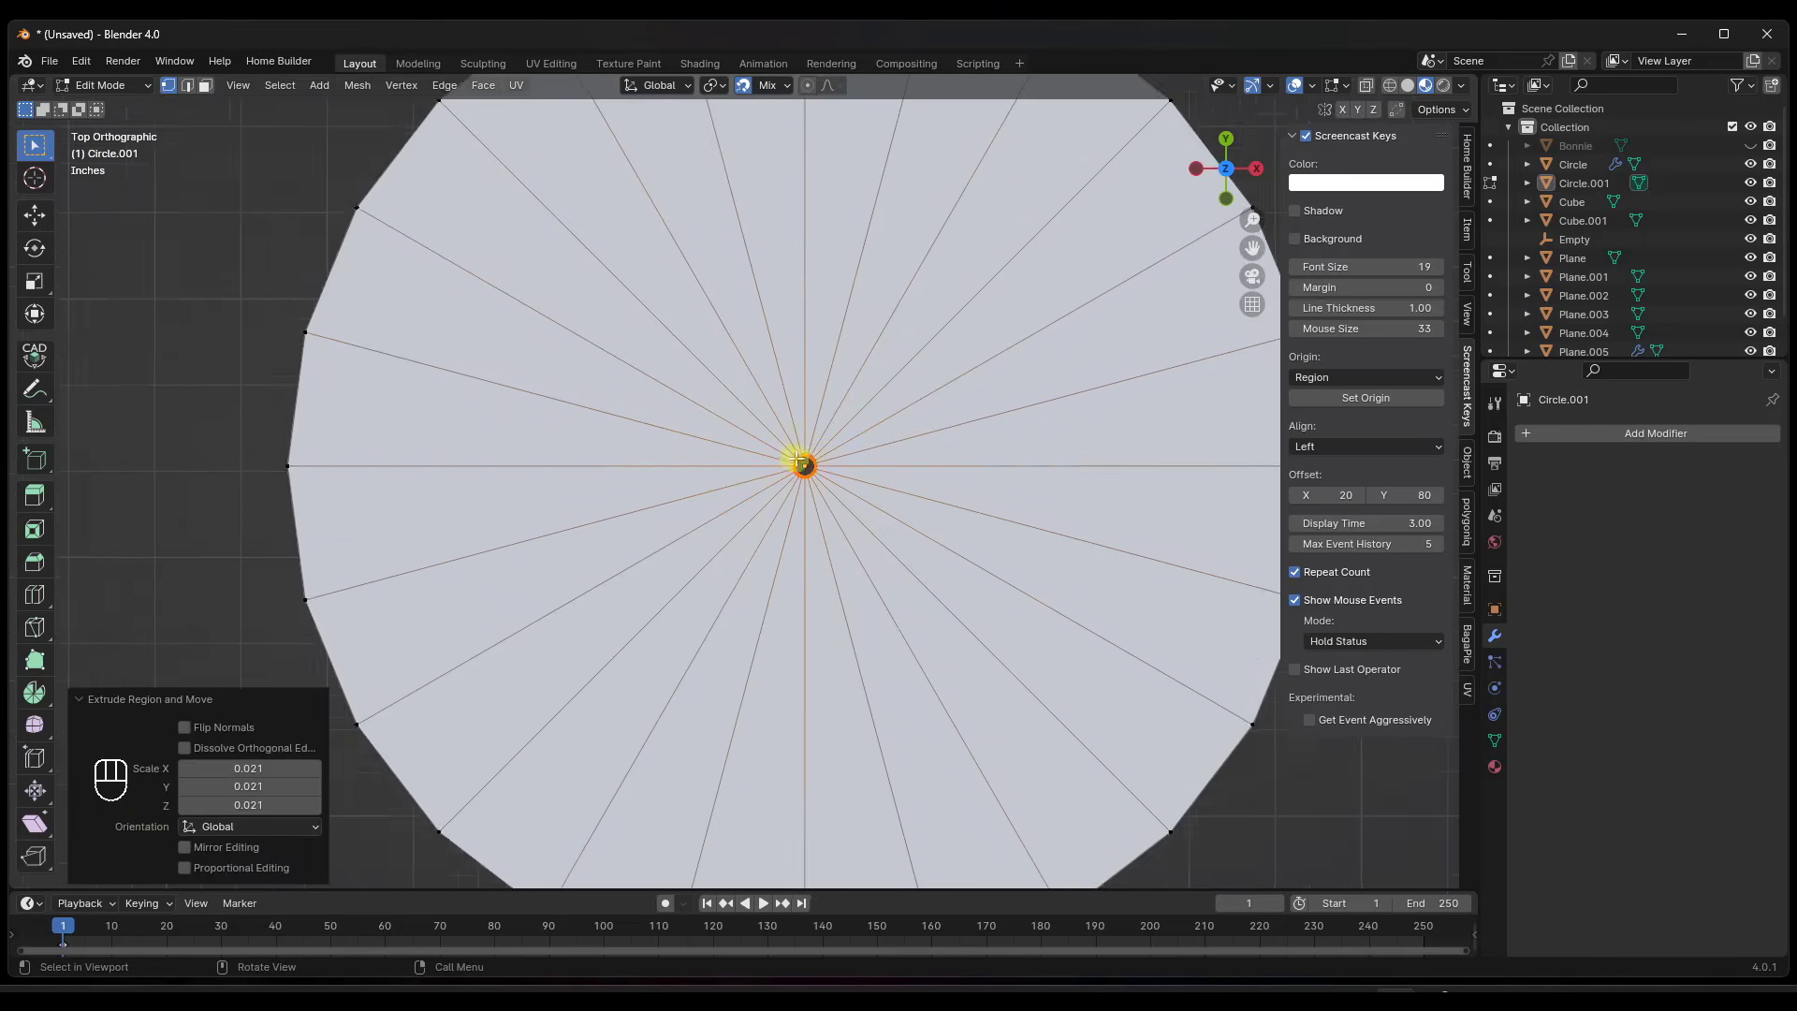
scroll(791, 468, "down", 2)
scroll(794, 457, "down", 2)
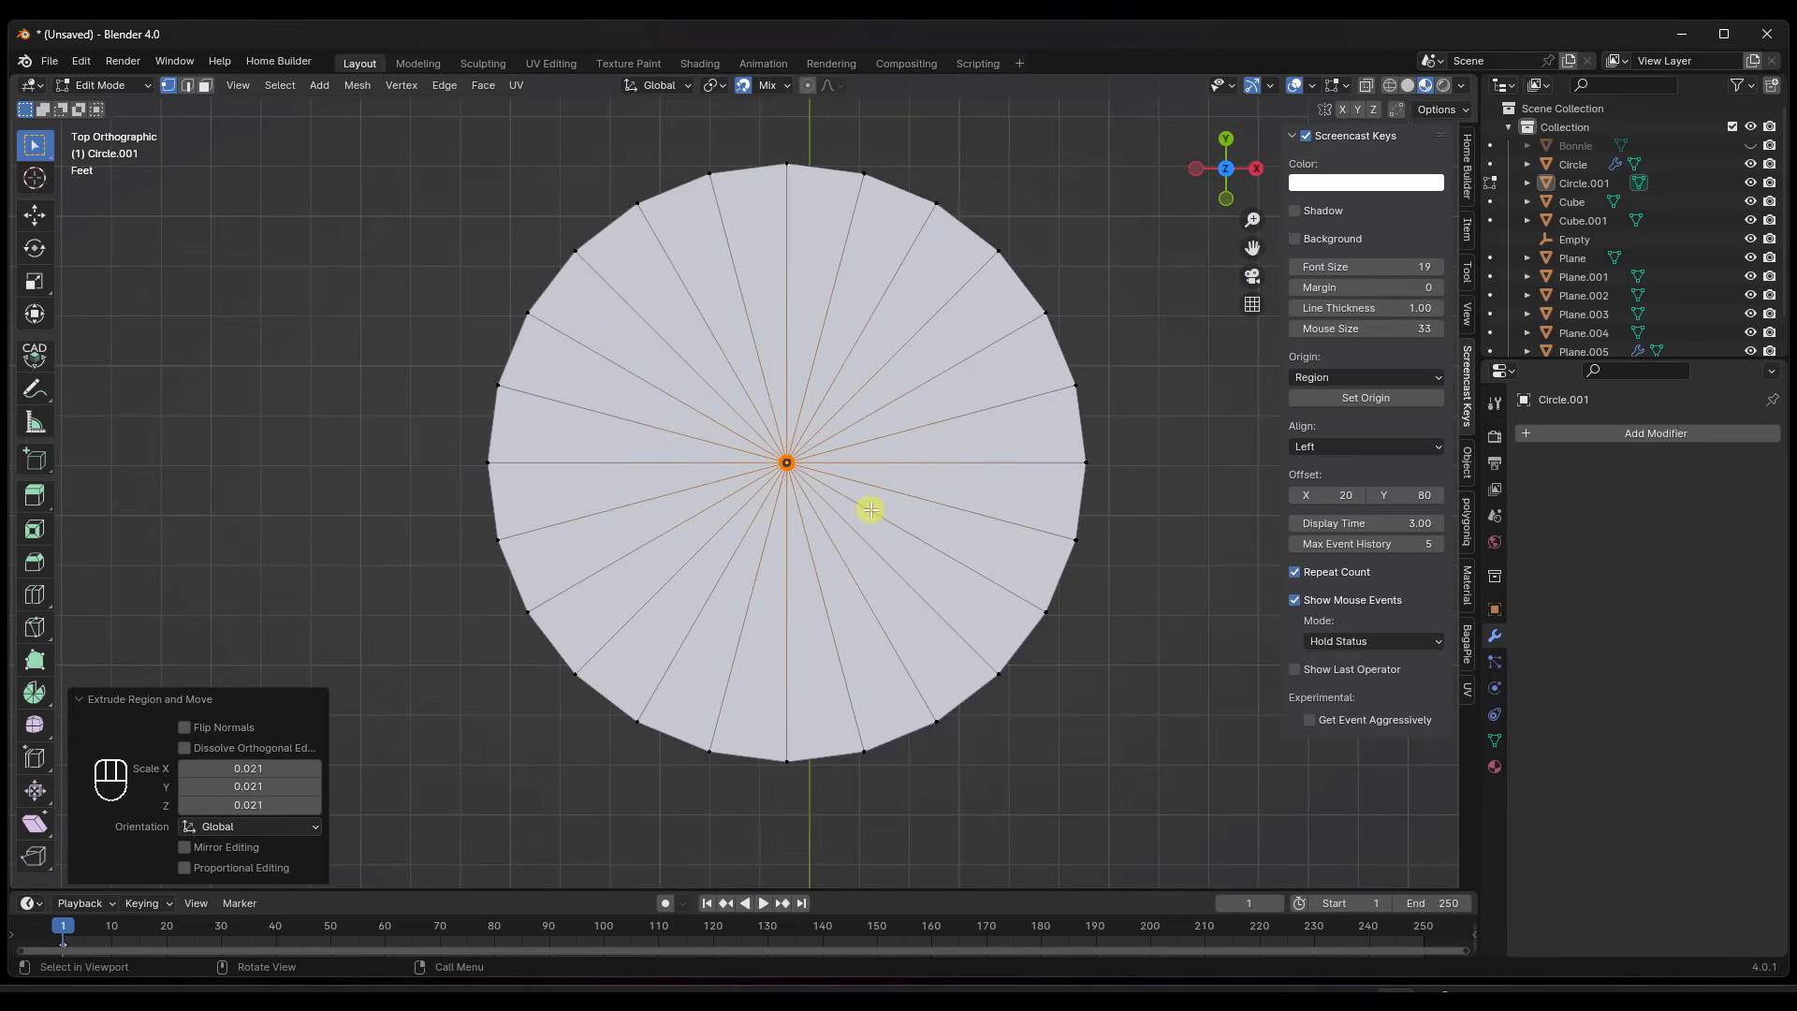
Switch to wireframe shading, delete all of the disc except the single wedge just below the positive X direction, and leave Edit Mode.
key("z")
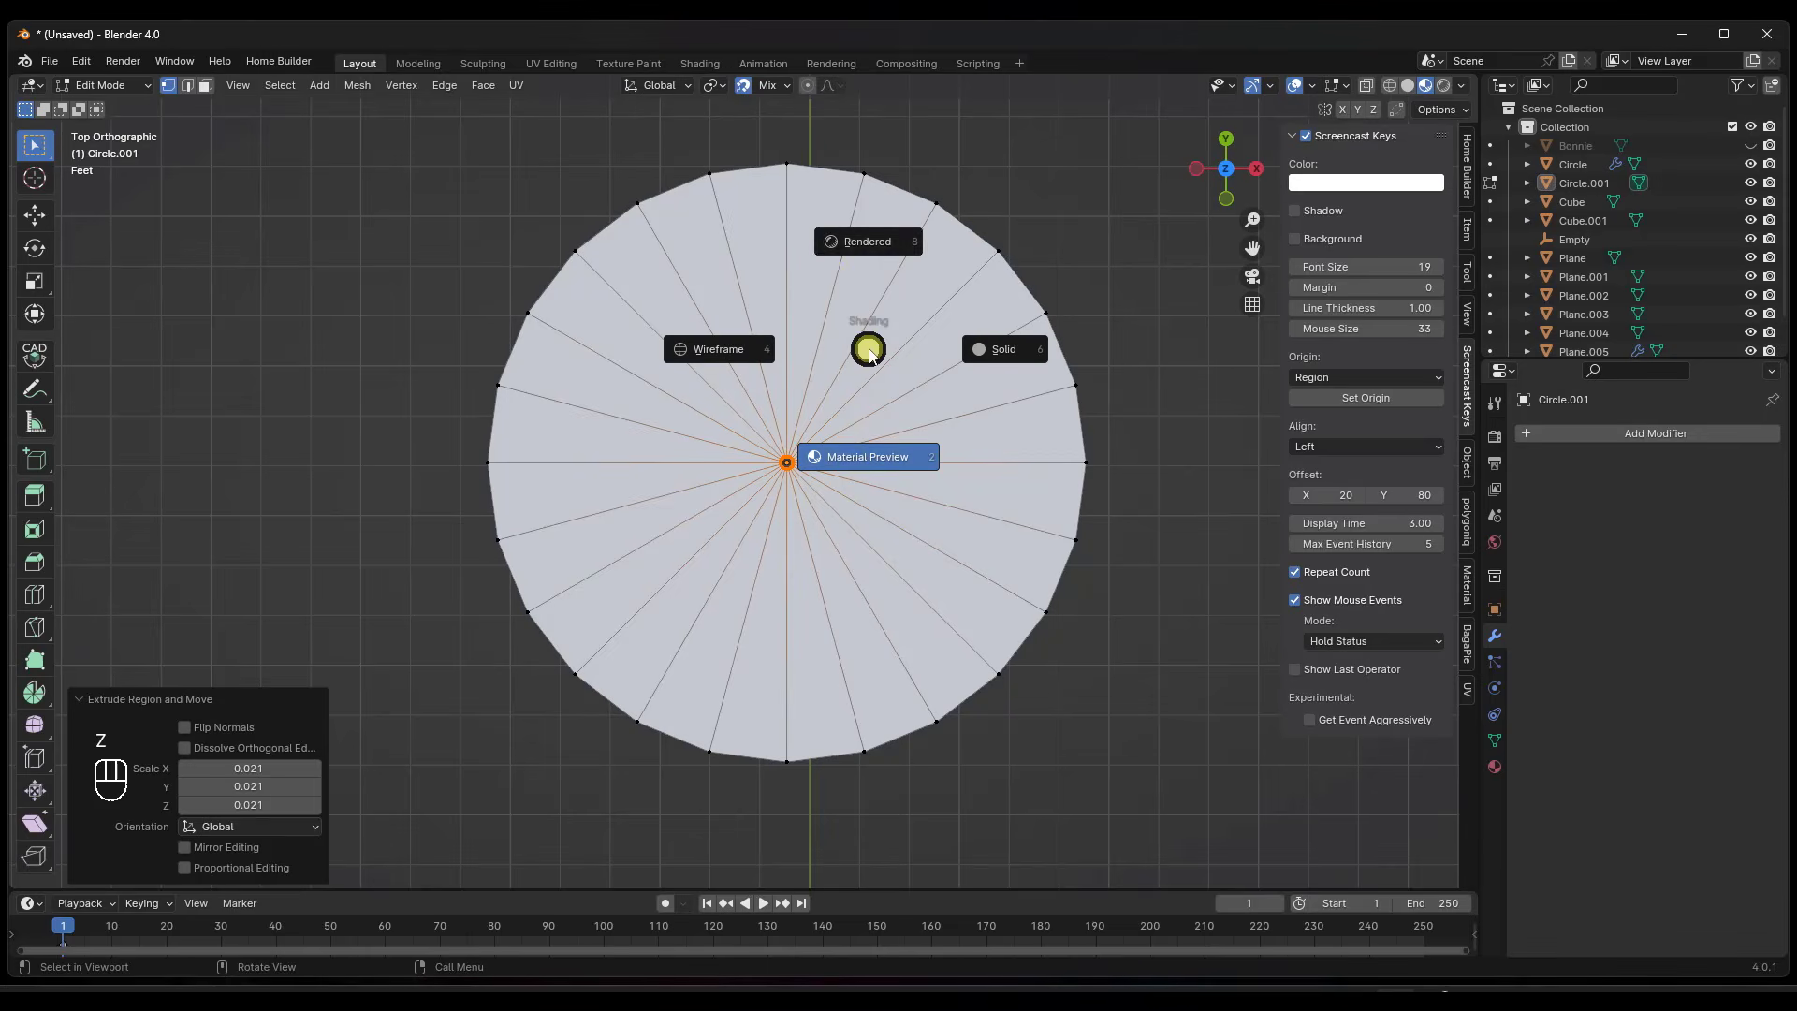
left_click(732, 346)
left_click_drag(386, 165, 1151, 447)
left_click_drag(336, 152, 1154, 448)
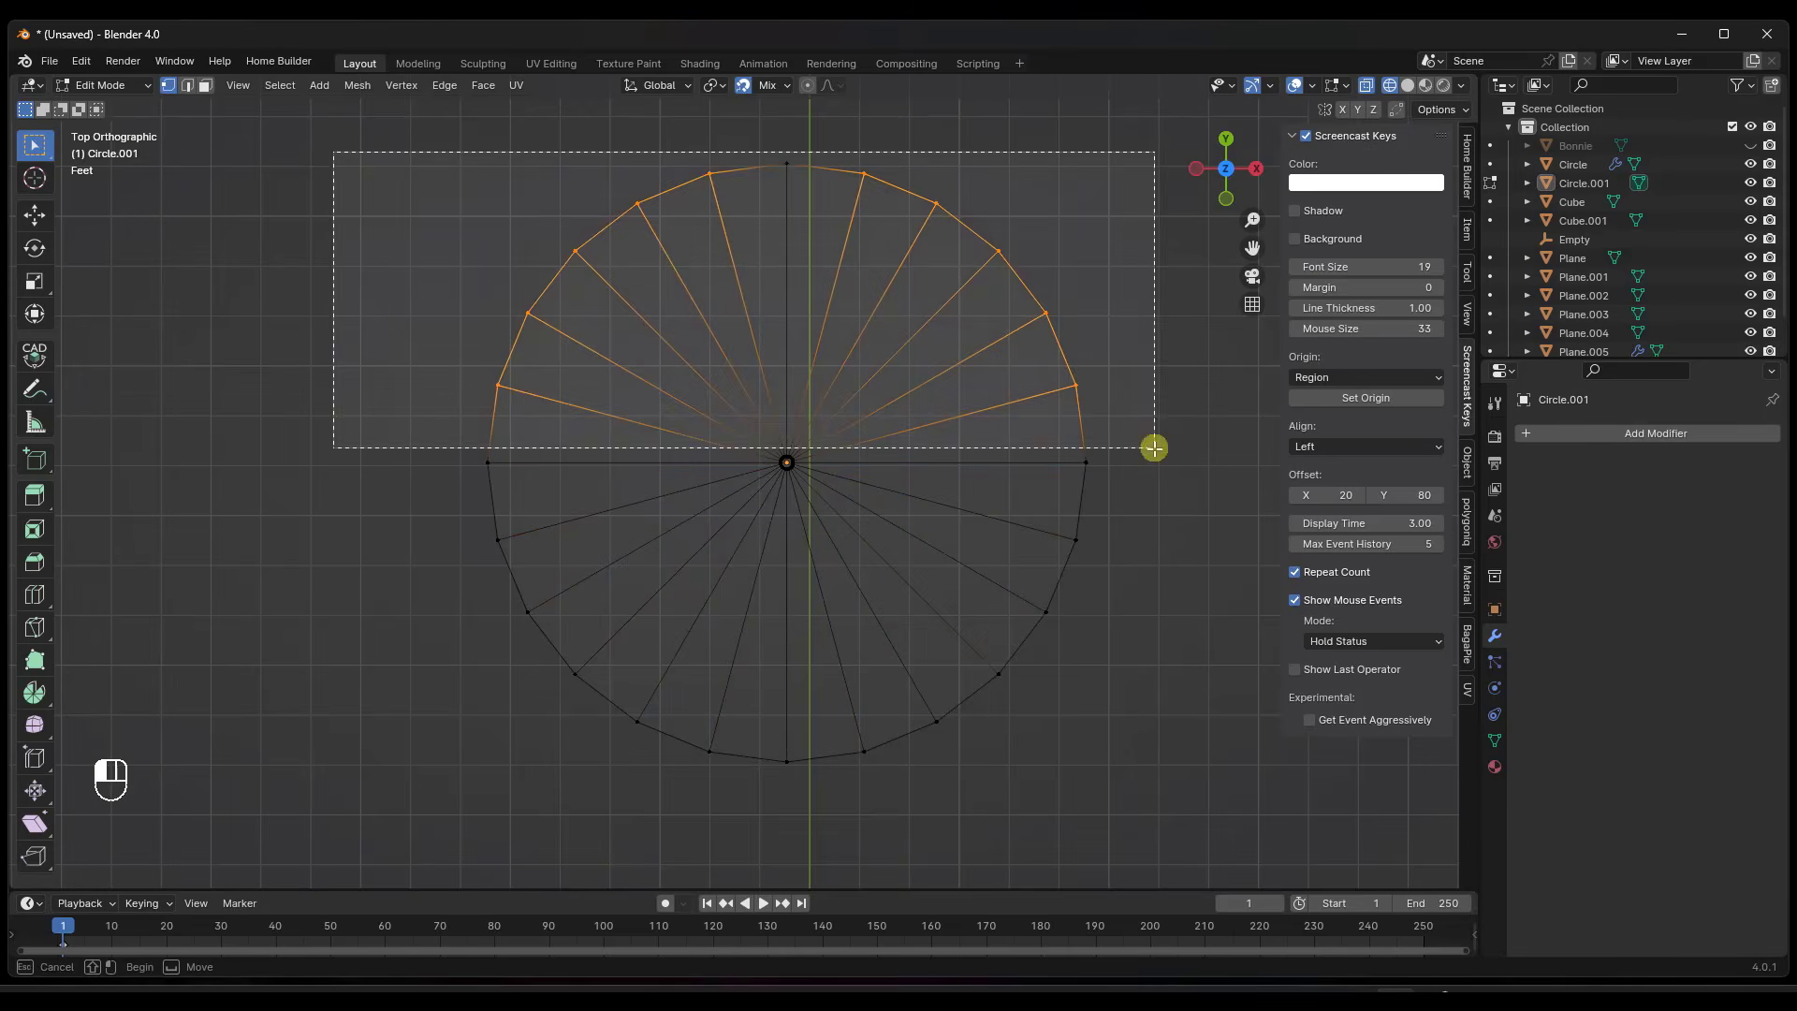
left_click_drag(769, 466, 1022, 818)
key("Tab")
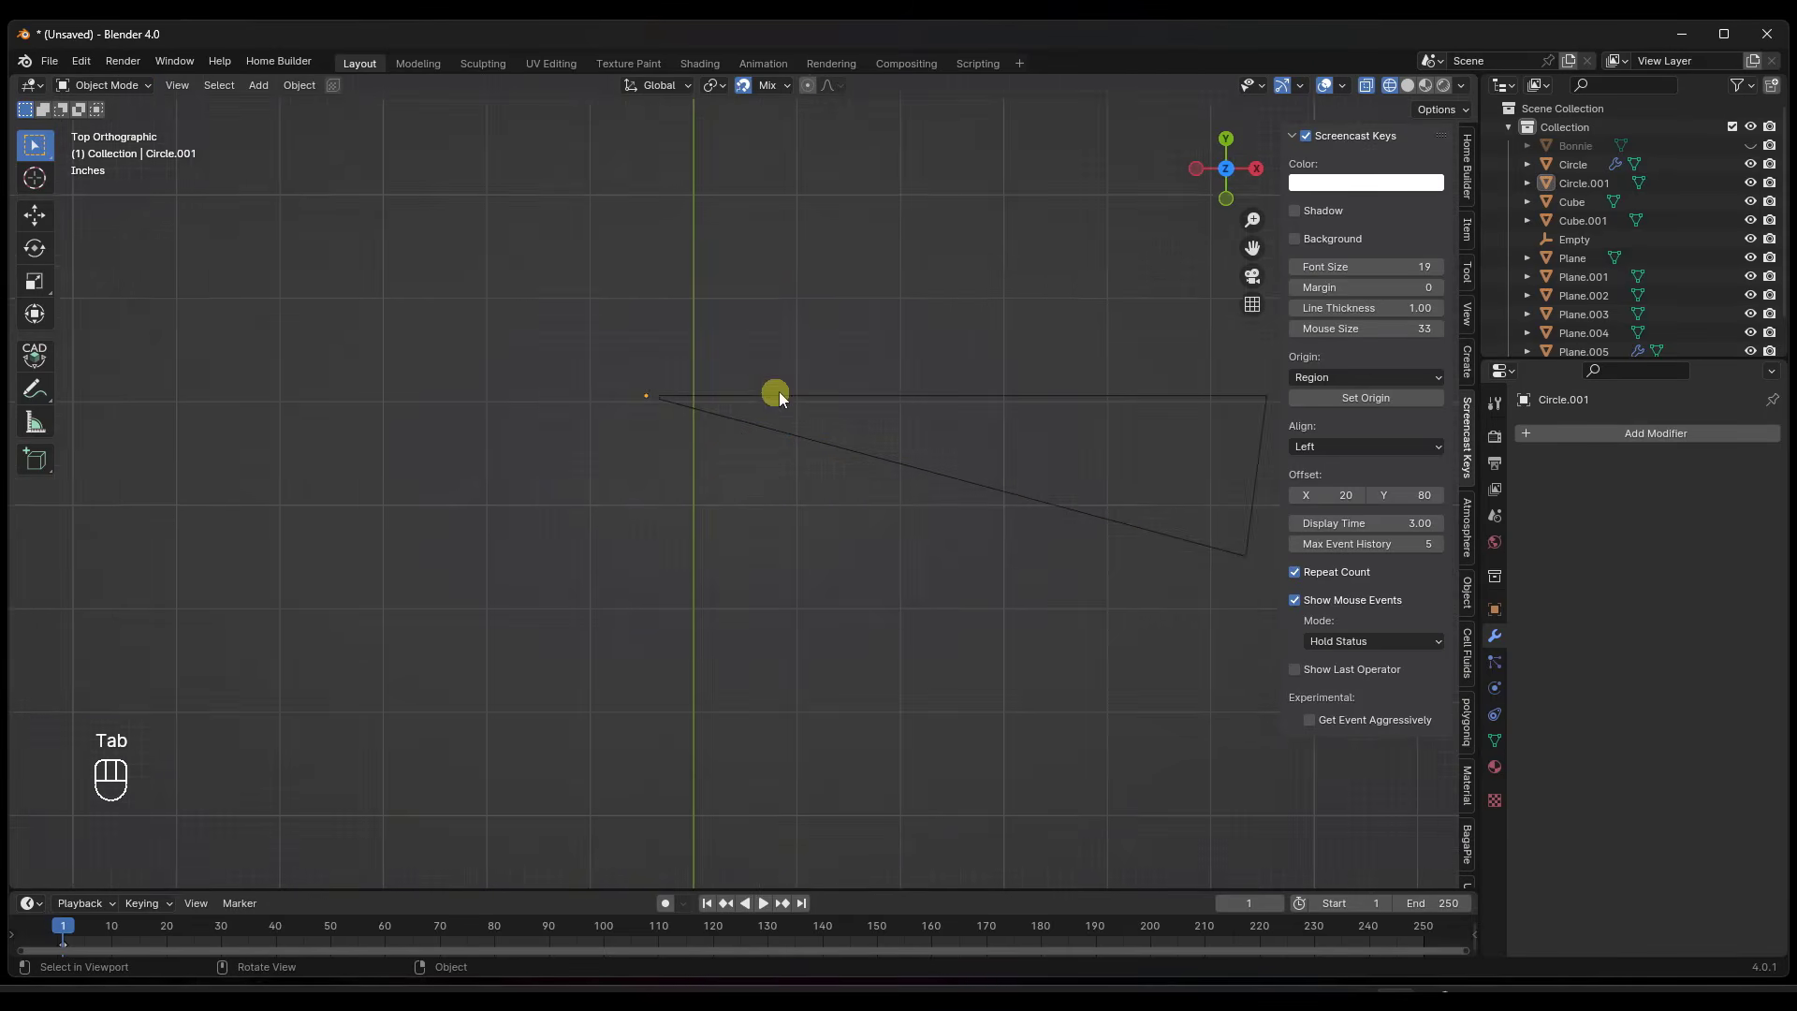
Select the new wedge and add a Solidify modifier with a thickness of 2".
scroll(775, 393, "up", 2)
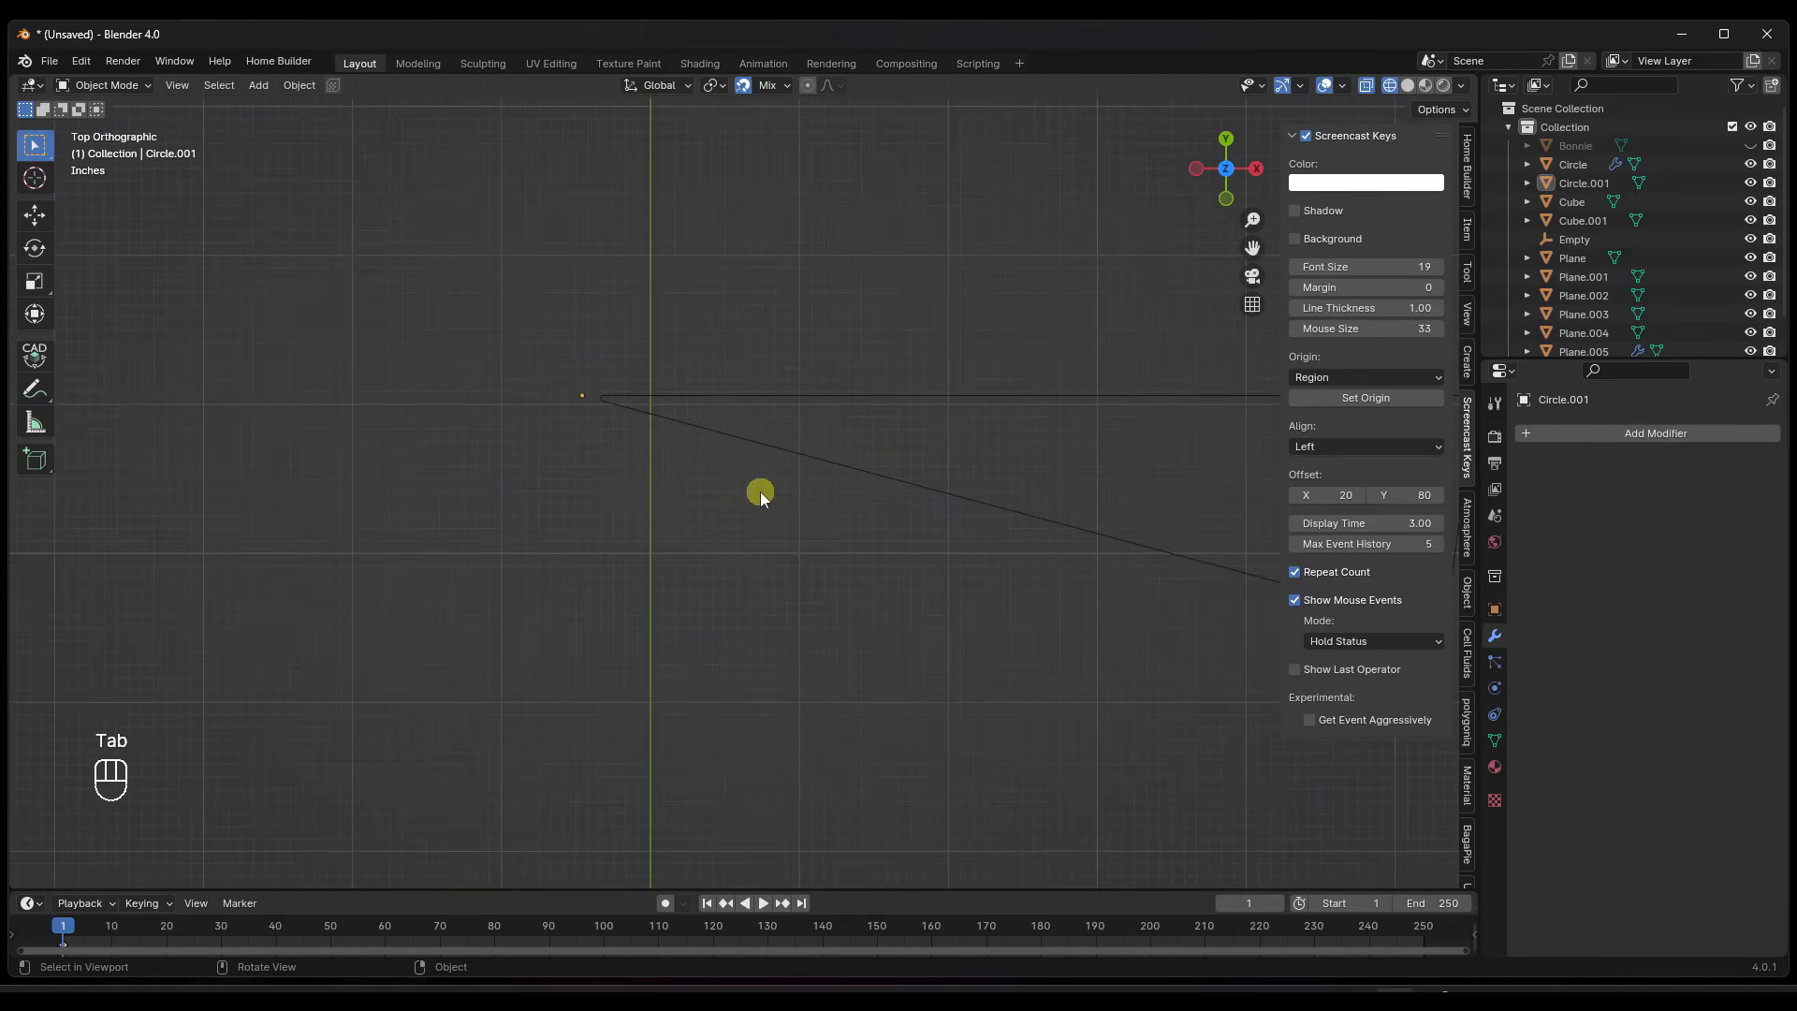
middle_click_drag(760, 496, 873, 389)
left_click(873, 390)
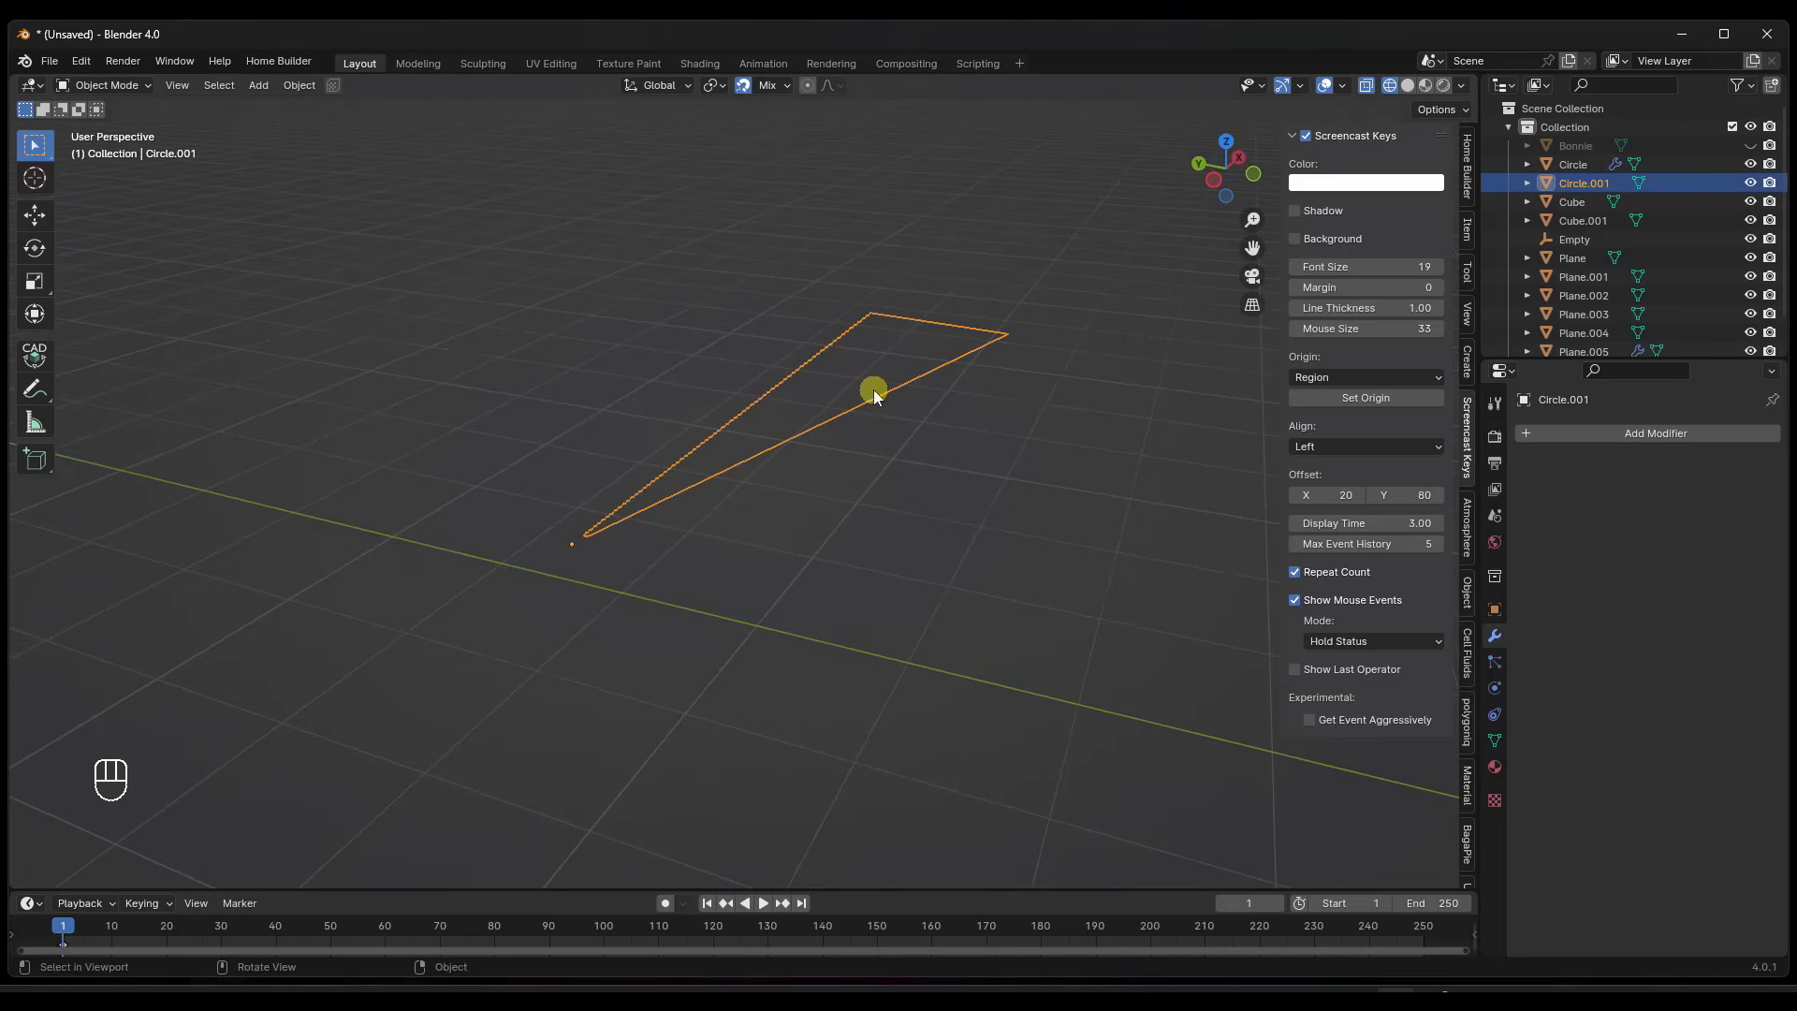
left_click(1692, 435)
mouse_move(1620, 413)
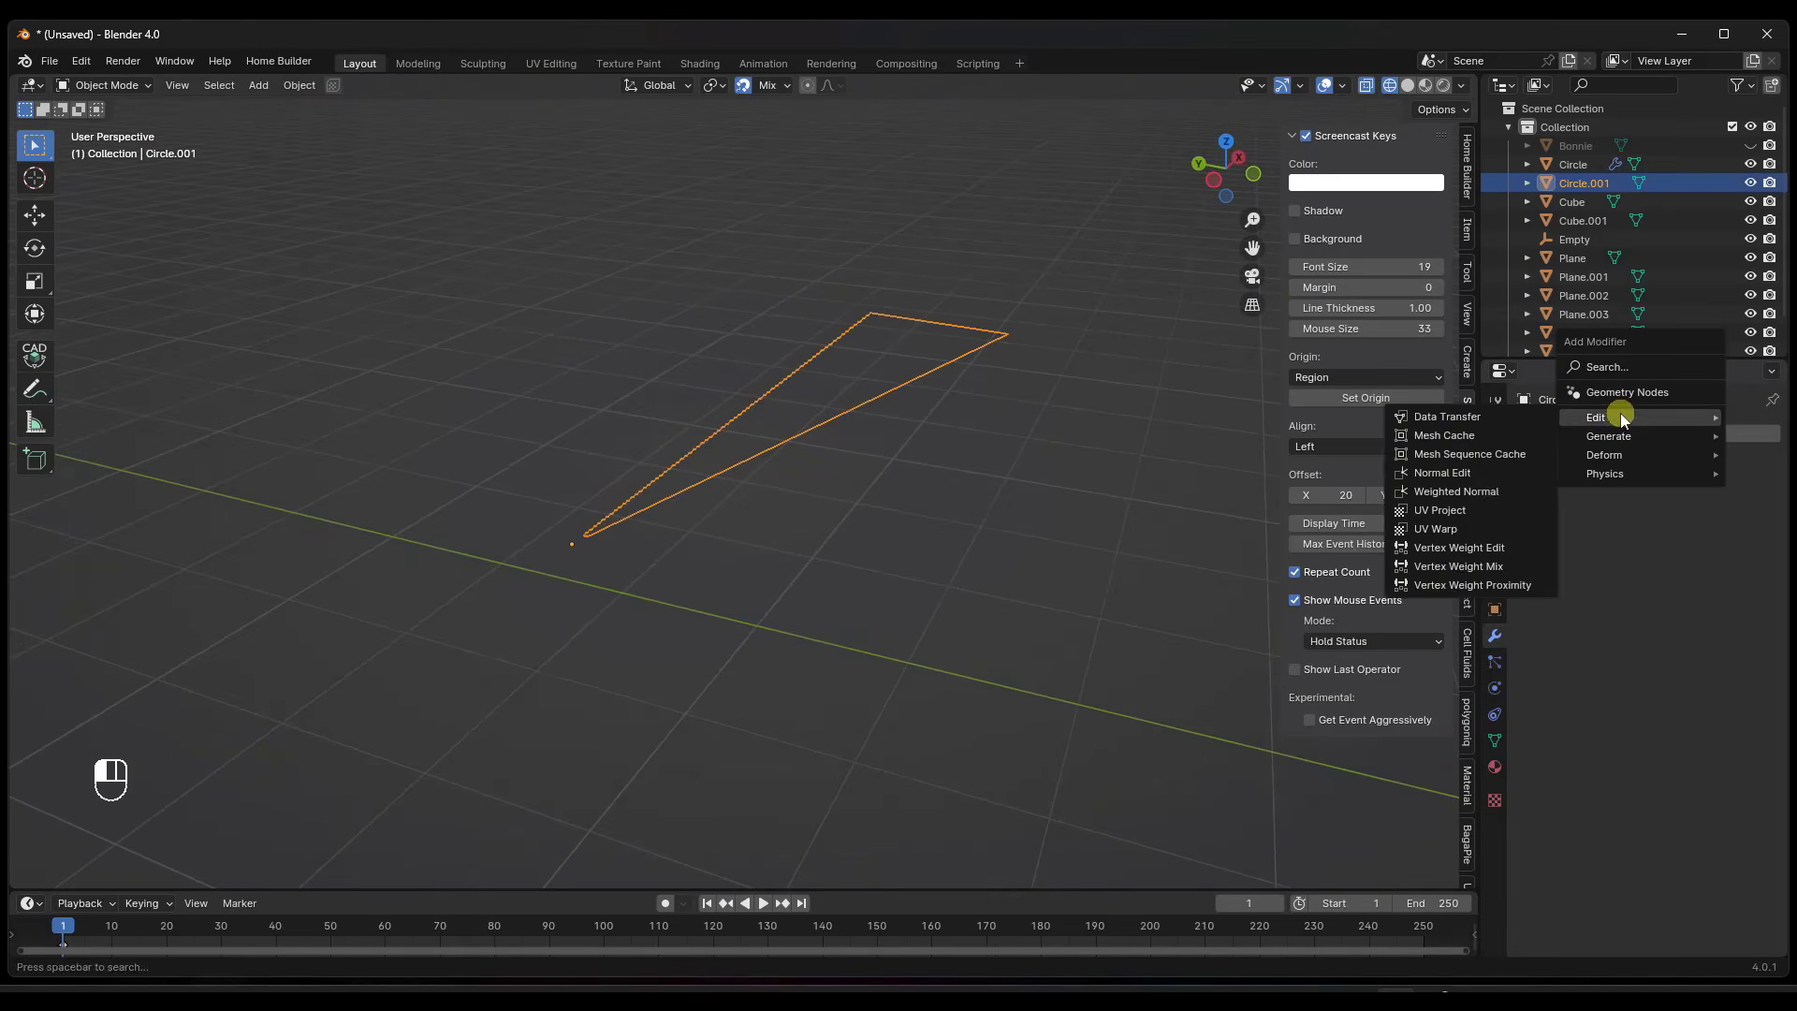
left_click(1446, 659)
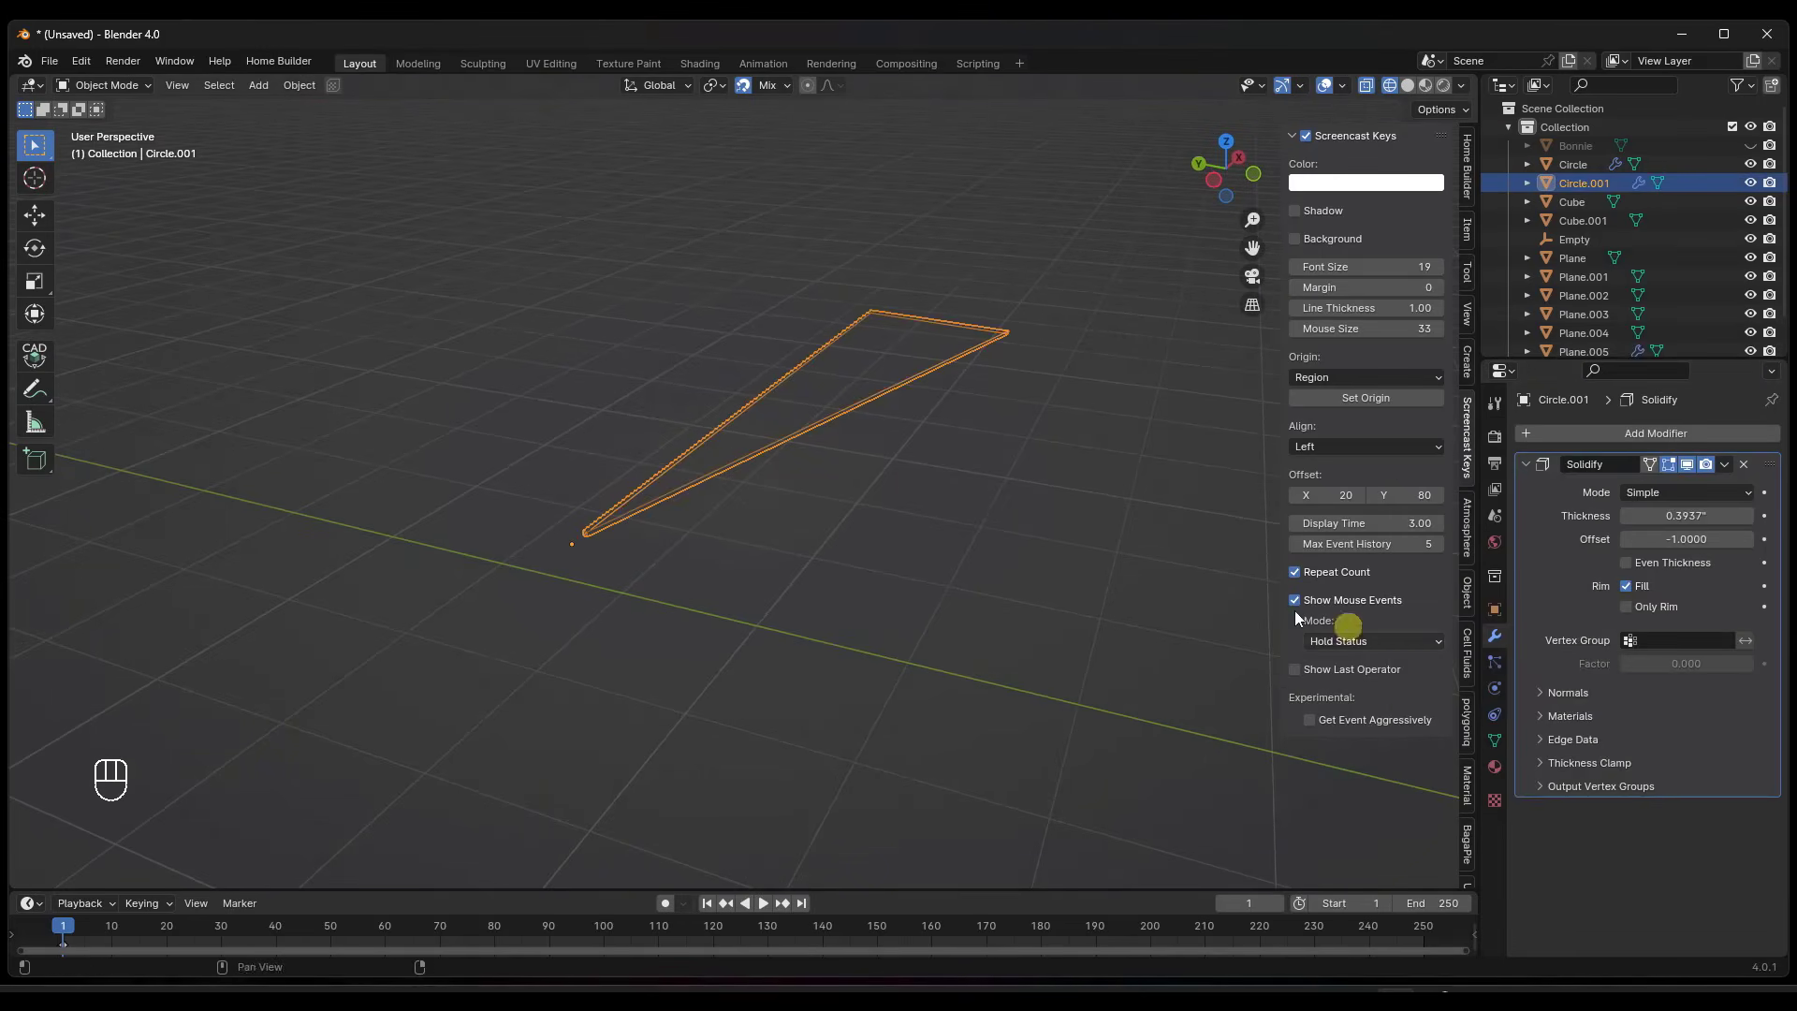
mouse_move(1680, 516)
left_mouse_down()
mouse_move(282, 514)
mouse_move(1109, 513)
mouse_move(761, 502)
mouse_move(918, 465)
mouse_move(1675, 516)
left_mouse_up()
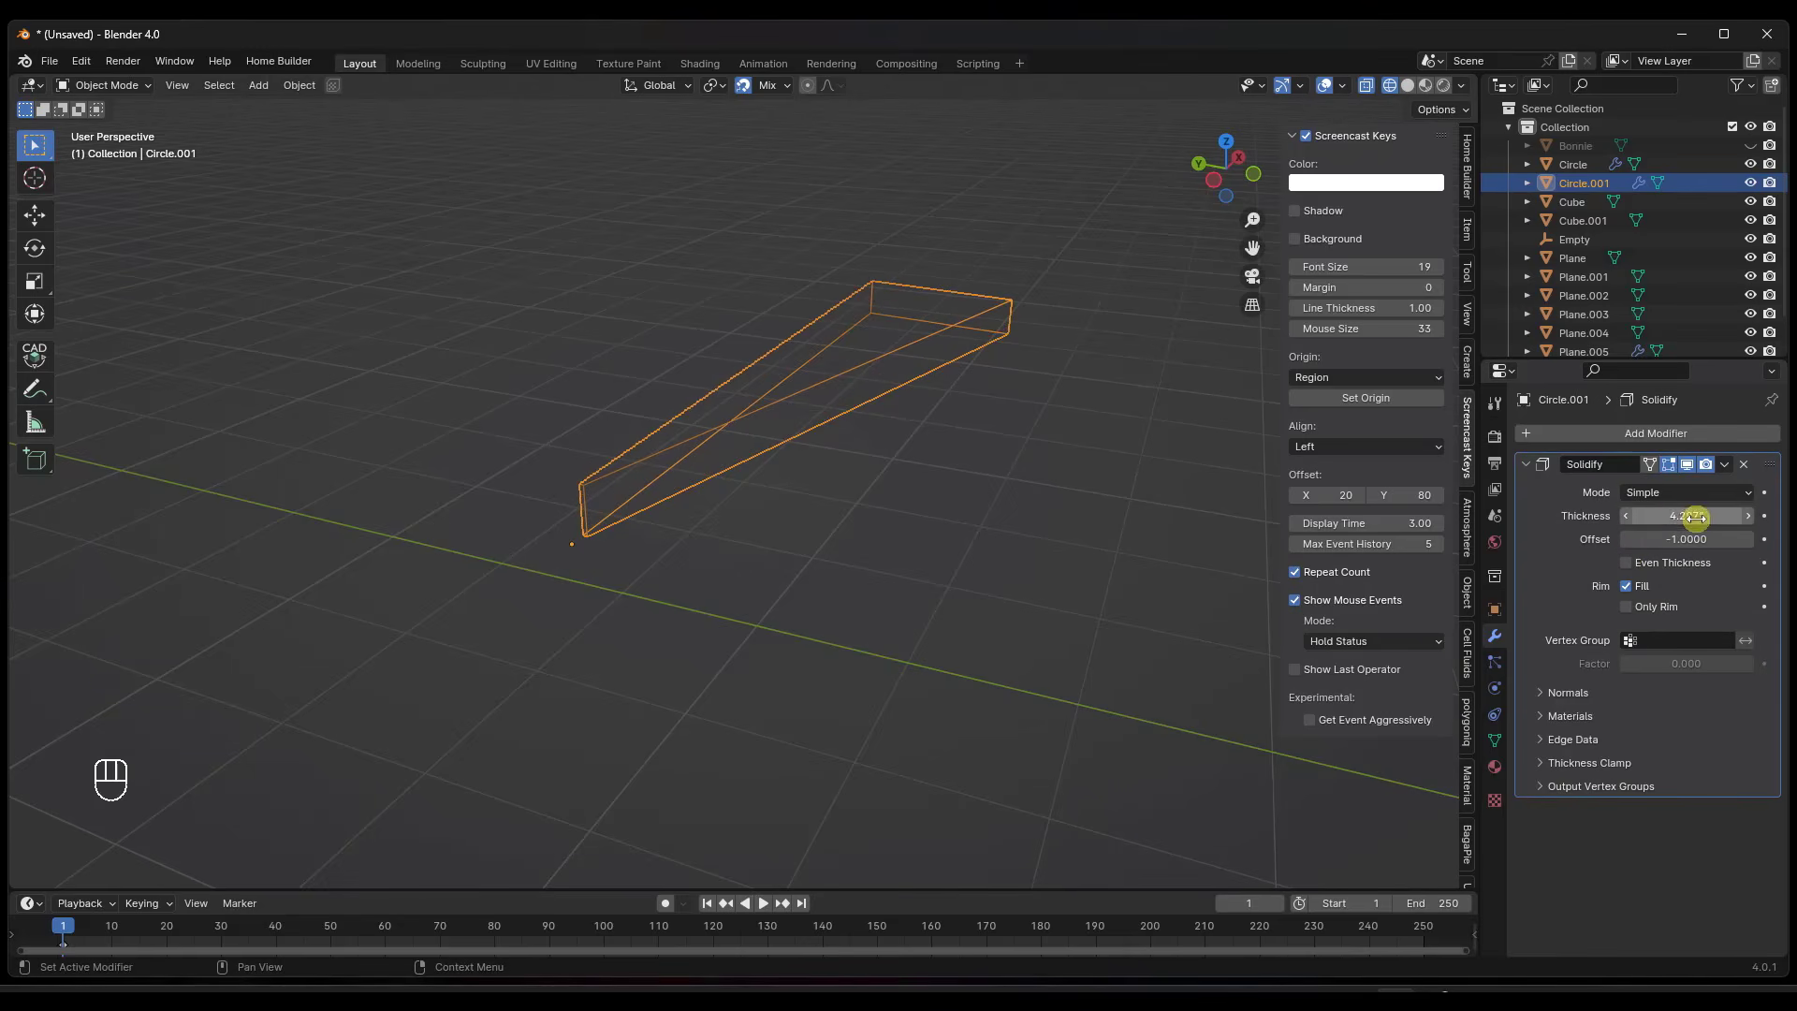
left_click(1695, 516)
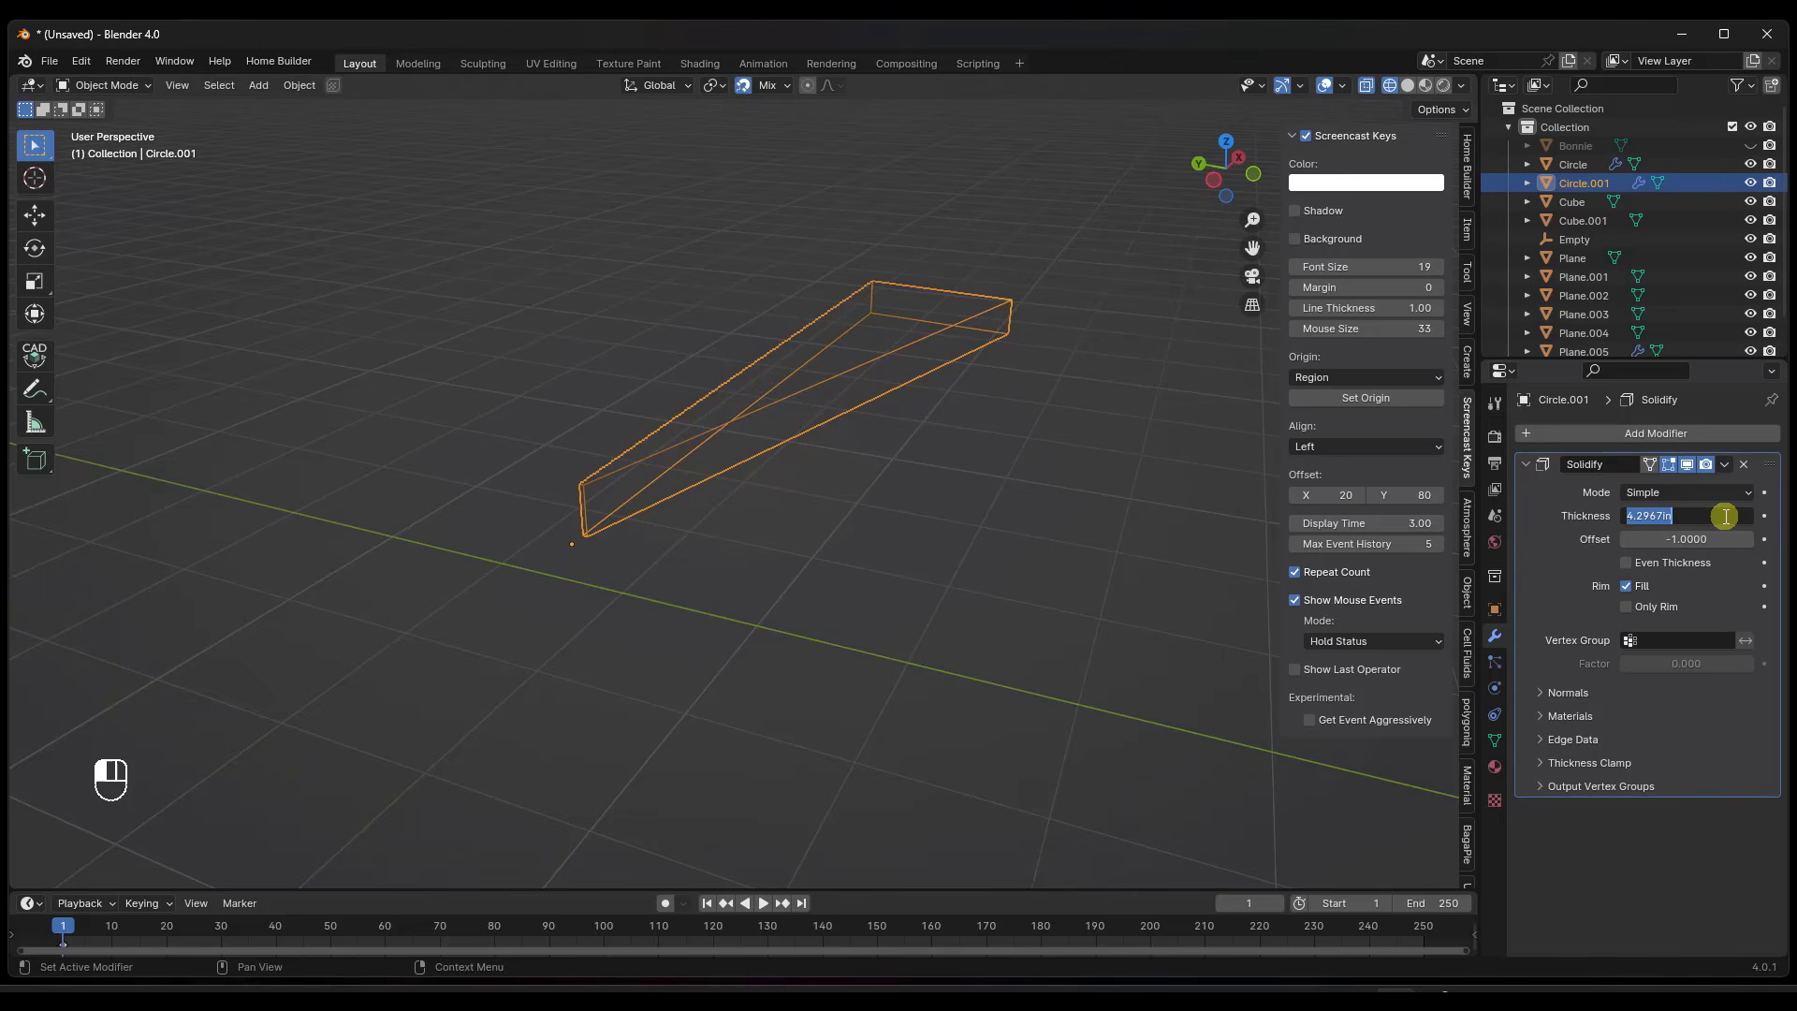
key("Return")
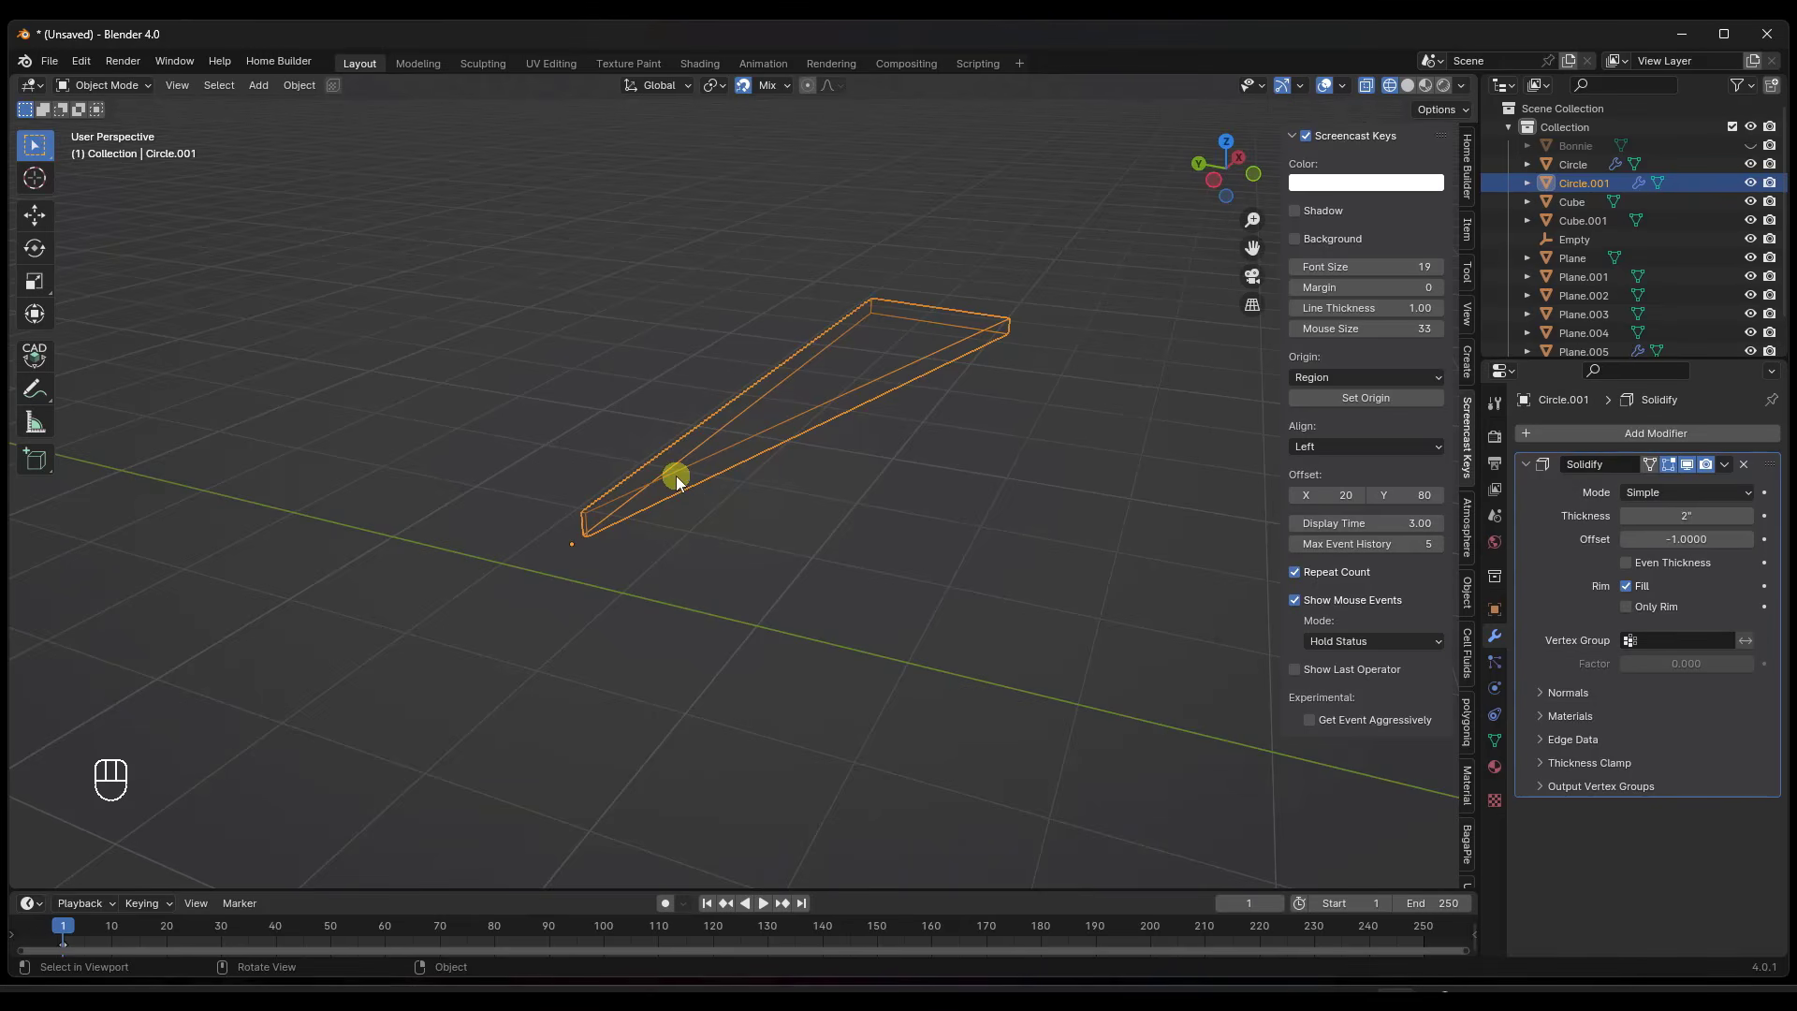
Snap the 3D cursor to the new wedge's origin and add a Plain Axes empty there.
key("shift+s")
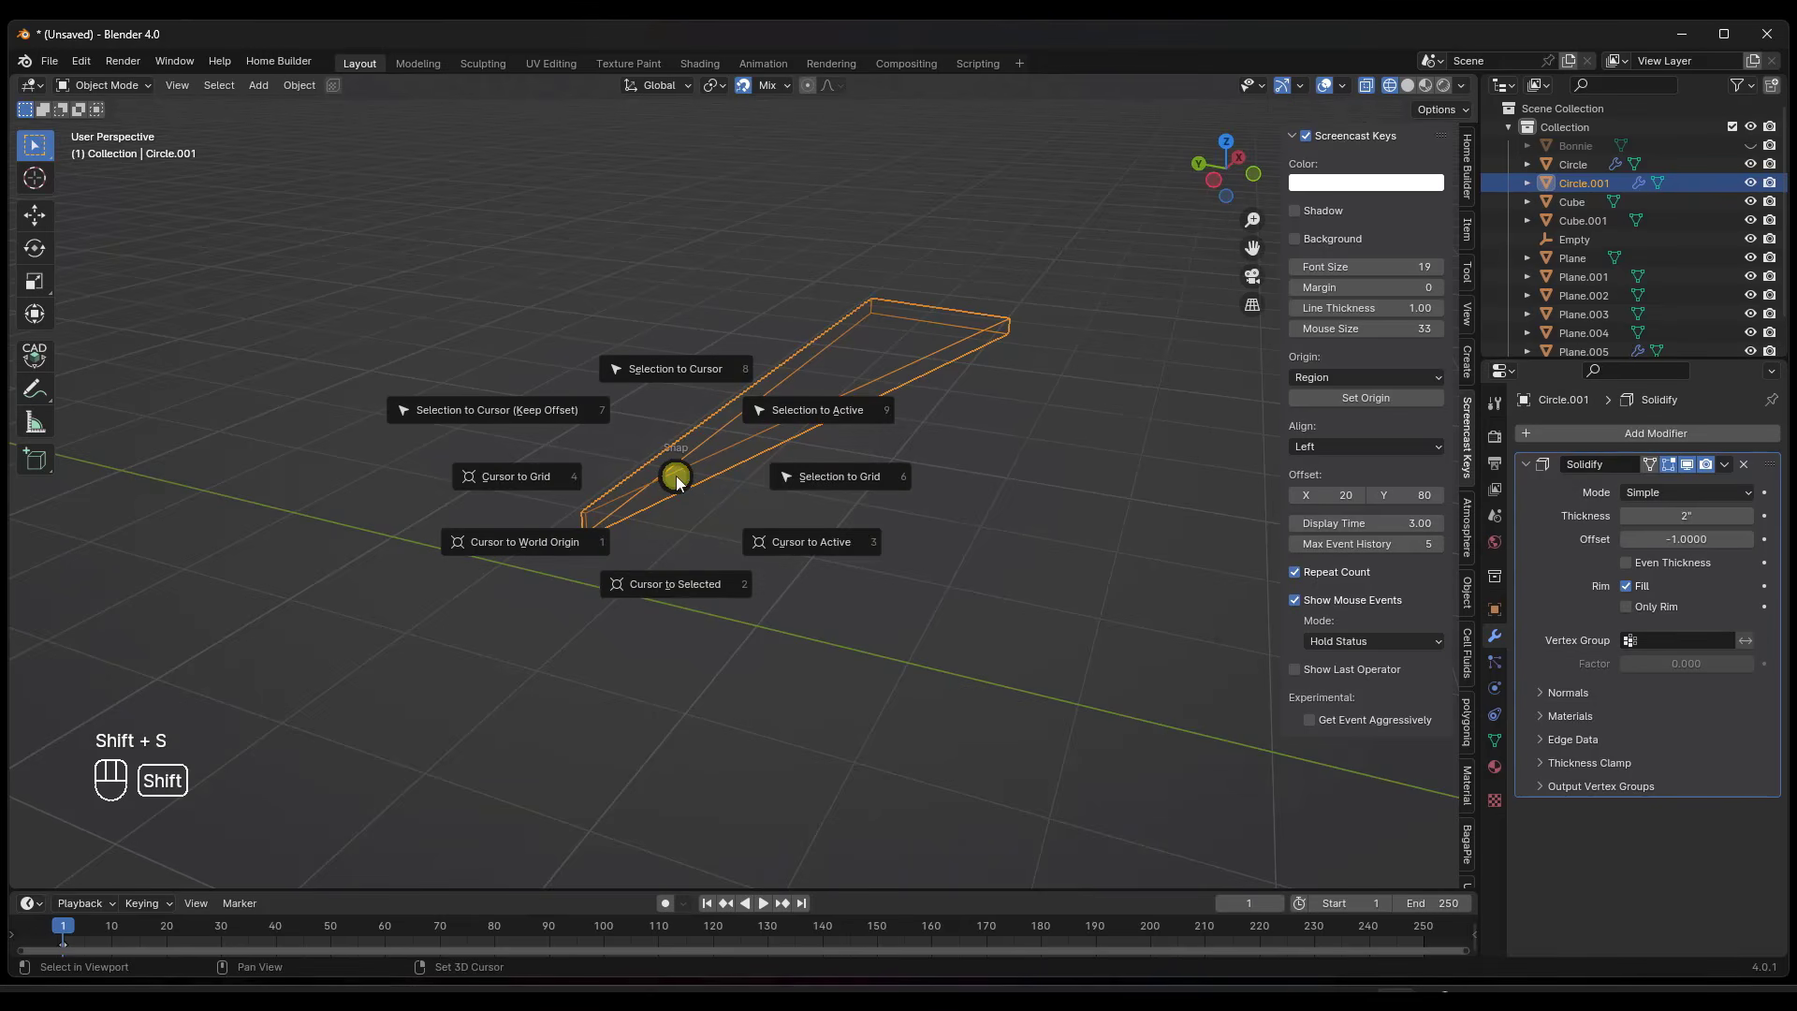
left_click(679, 584)
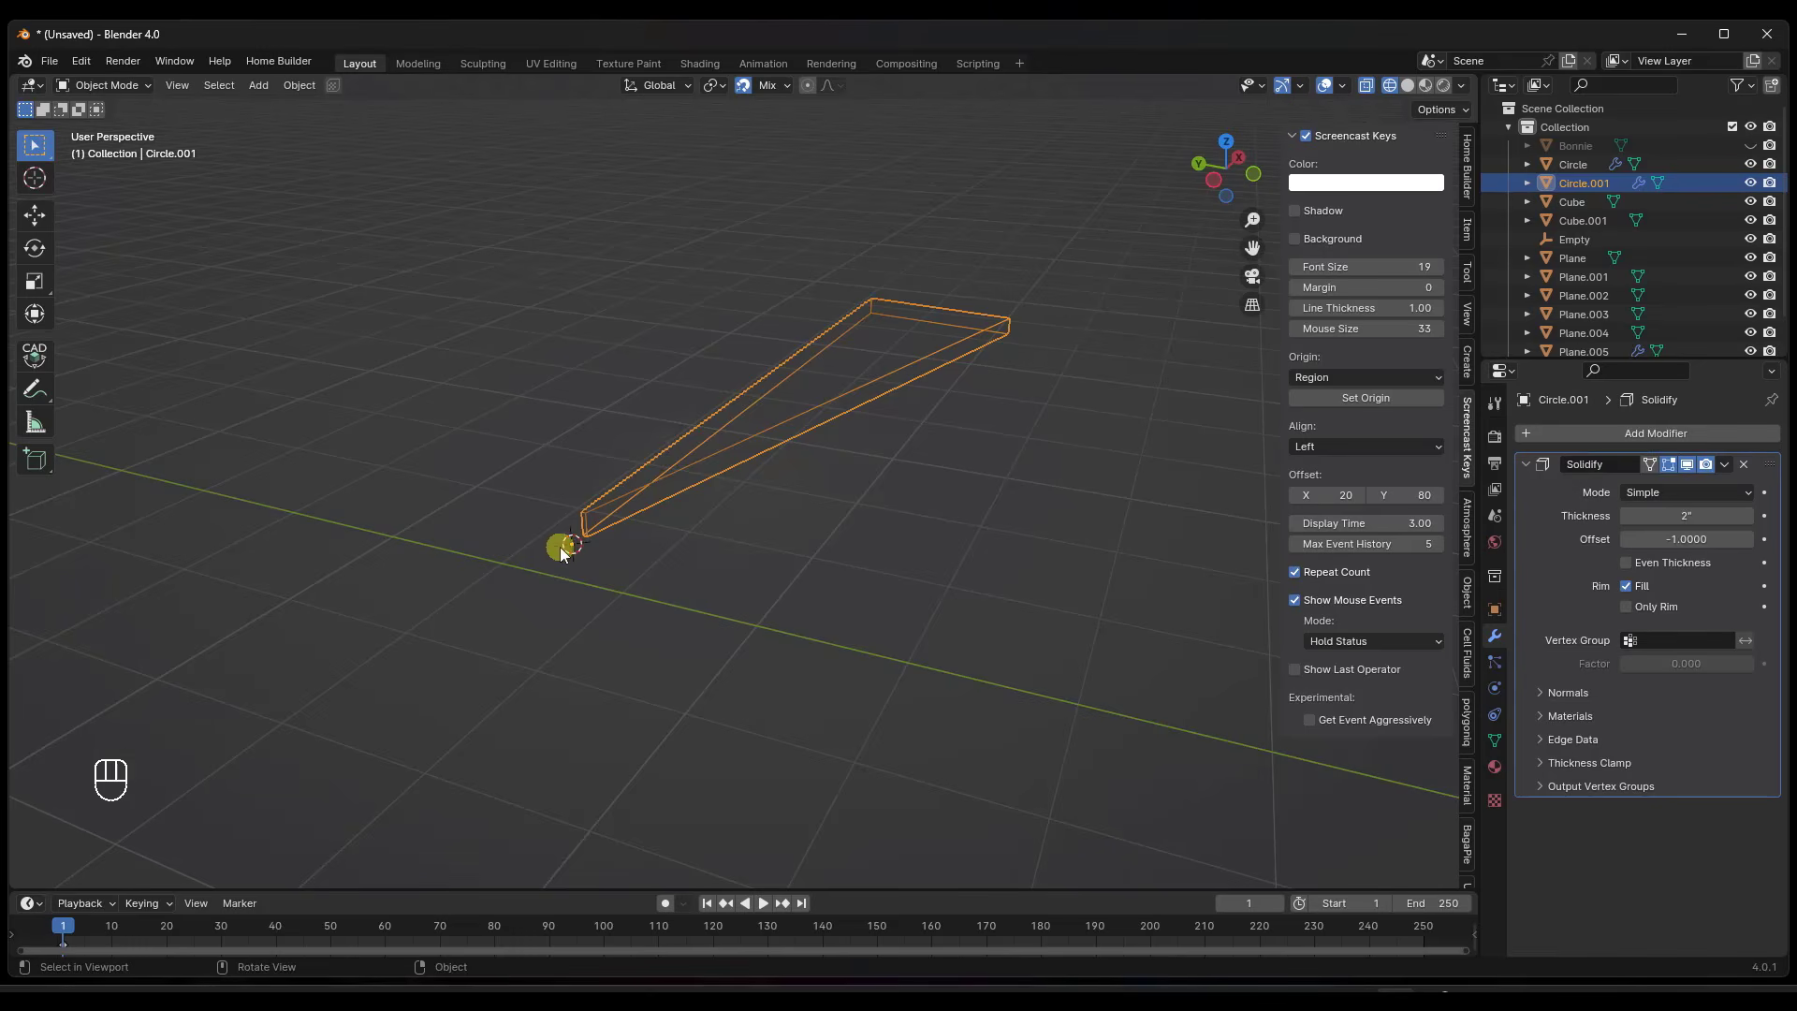
key("shift+a")
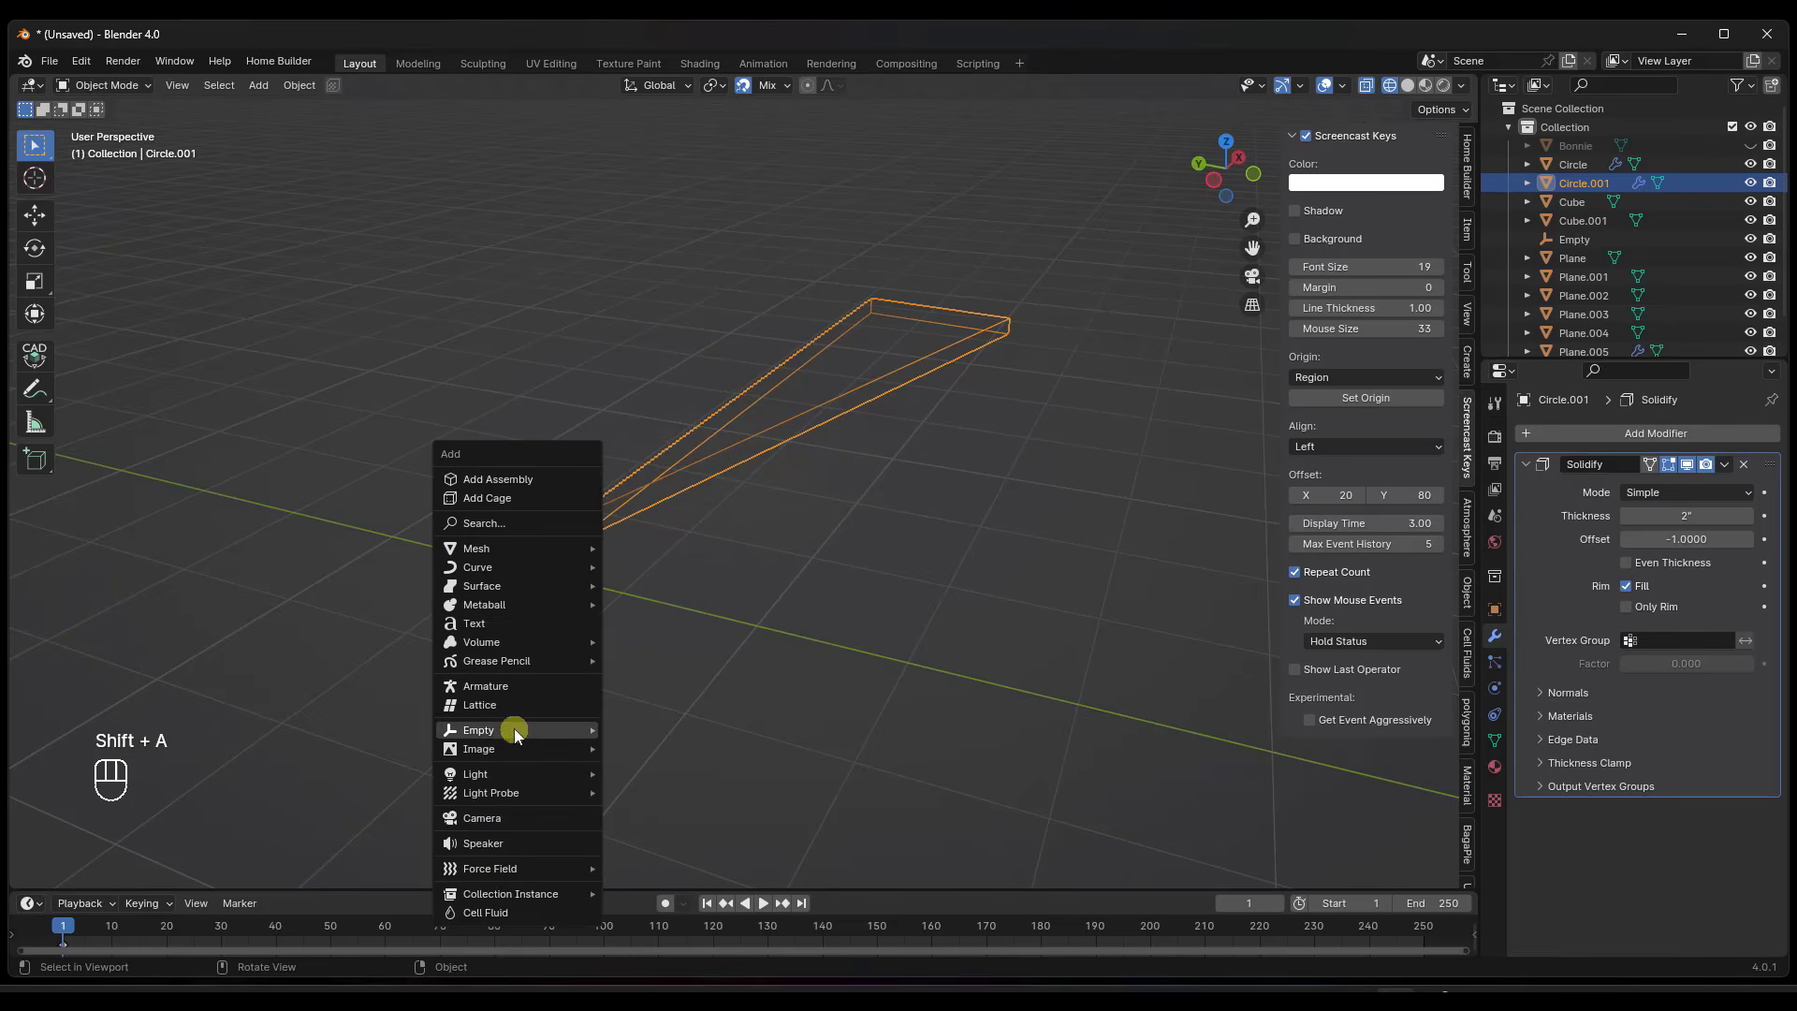
mouse_move(515, 732)
left_click(671, 739)
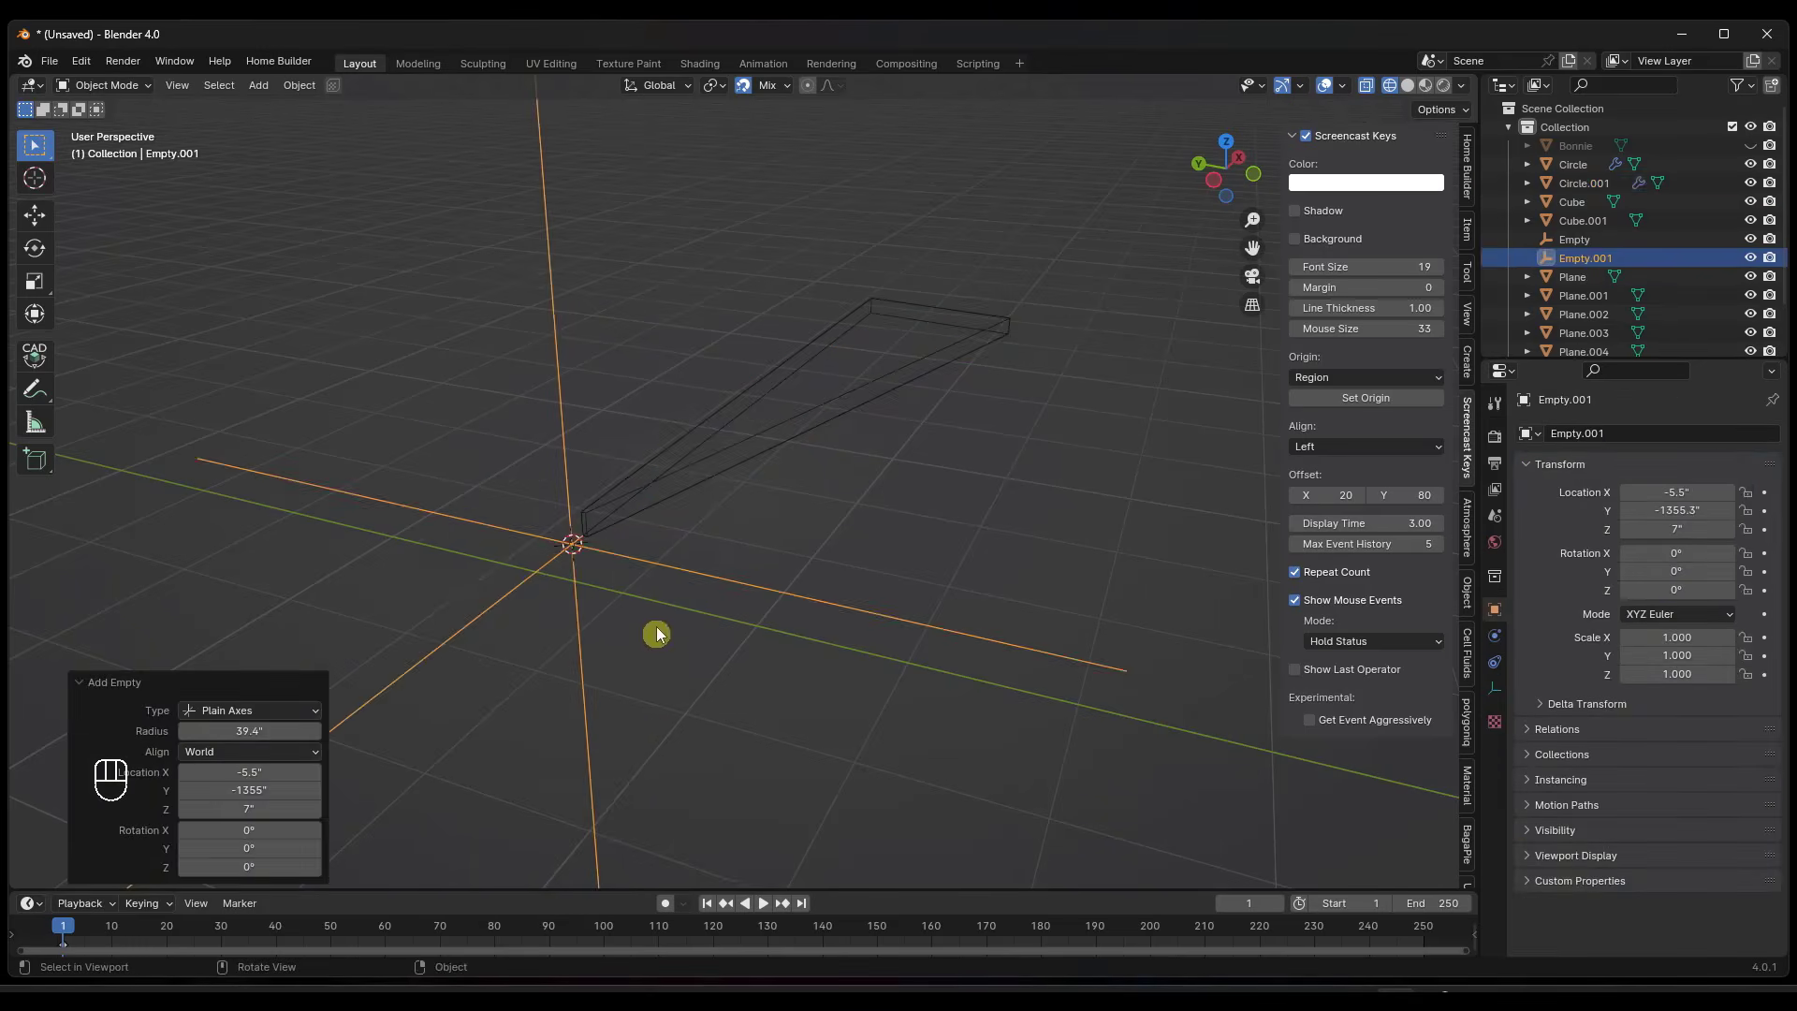
Switch the viewport from wireframe to Material Preview shading.
left_click(894, 344)
key("z")
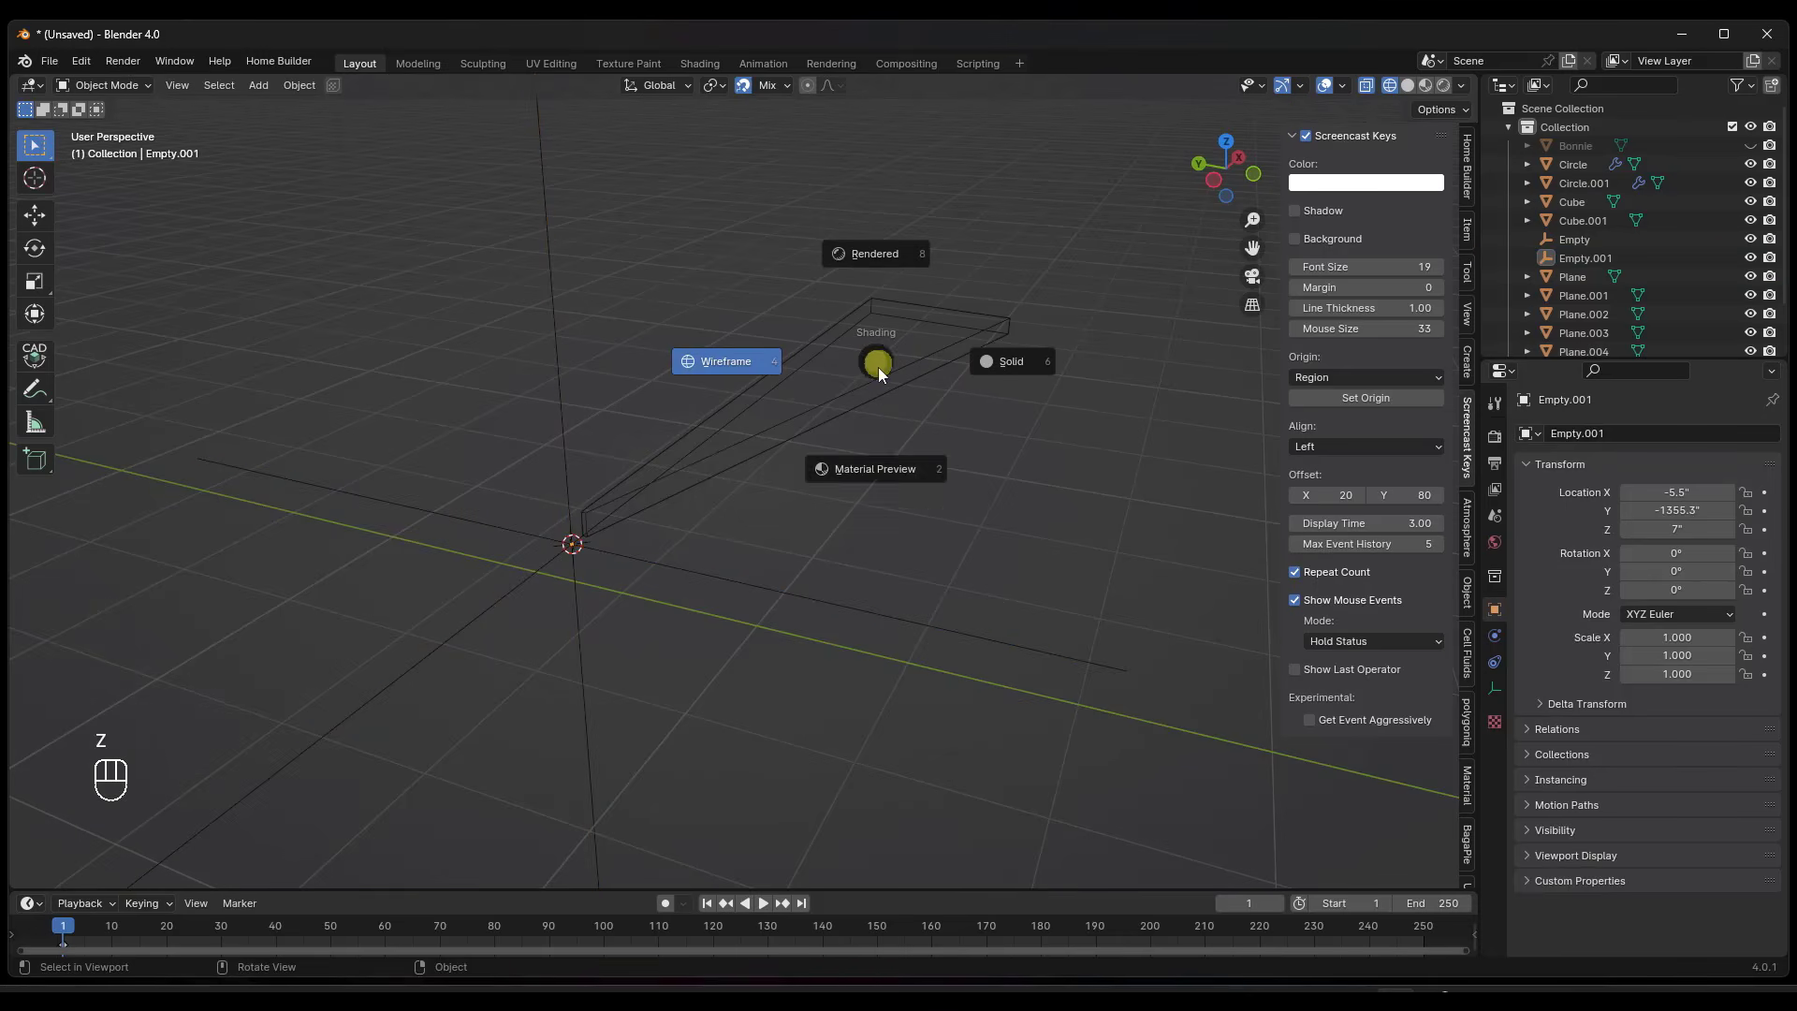
left_click(873, 470)
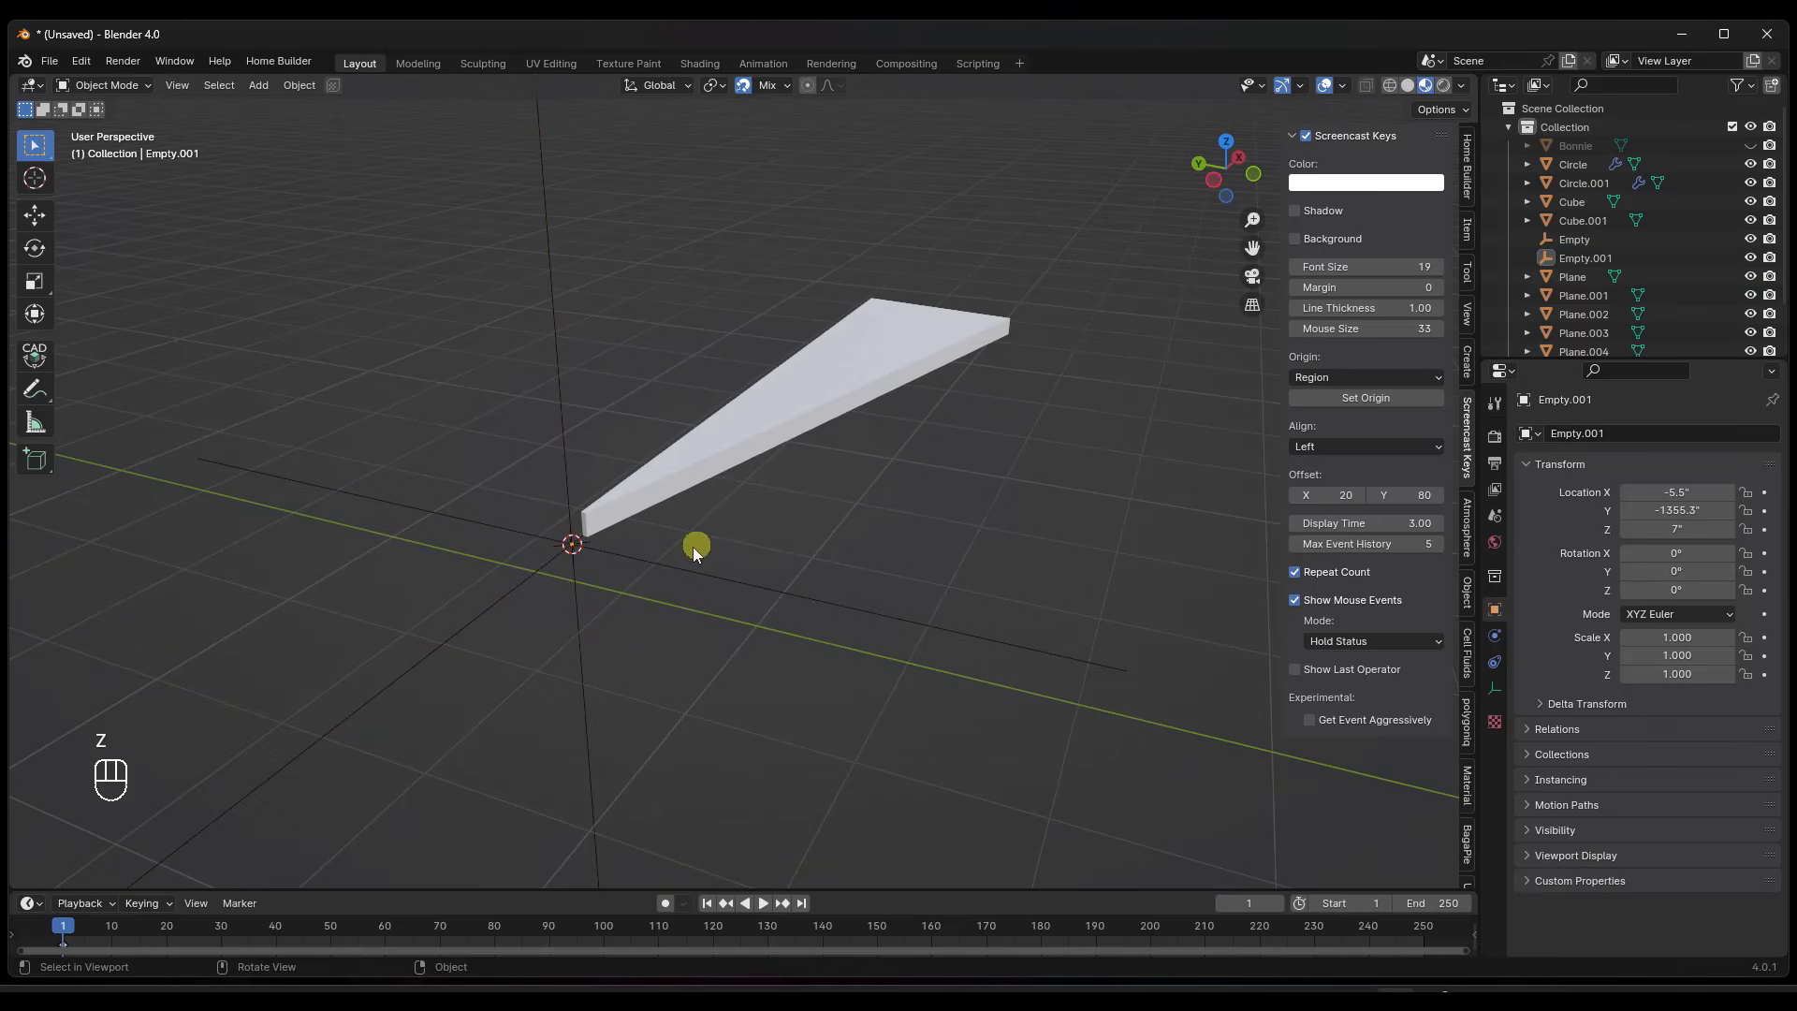
Add an Array modifier to the wedge tread with Object Offset set to Empty.001 and Relative Offset disabled.
left_click(681, 472)
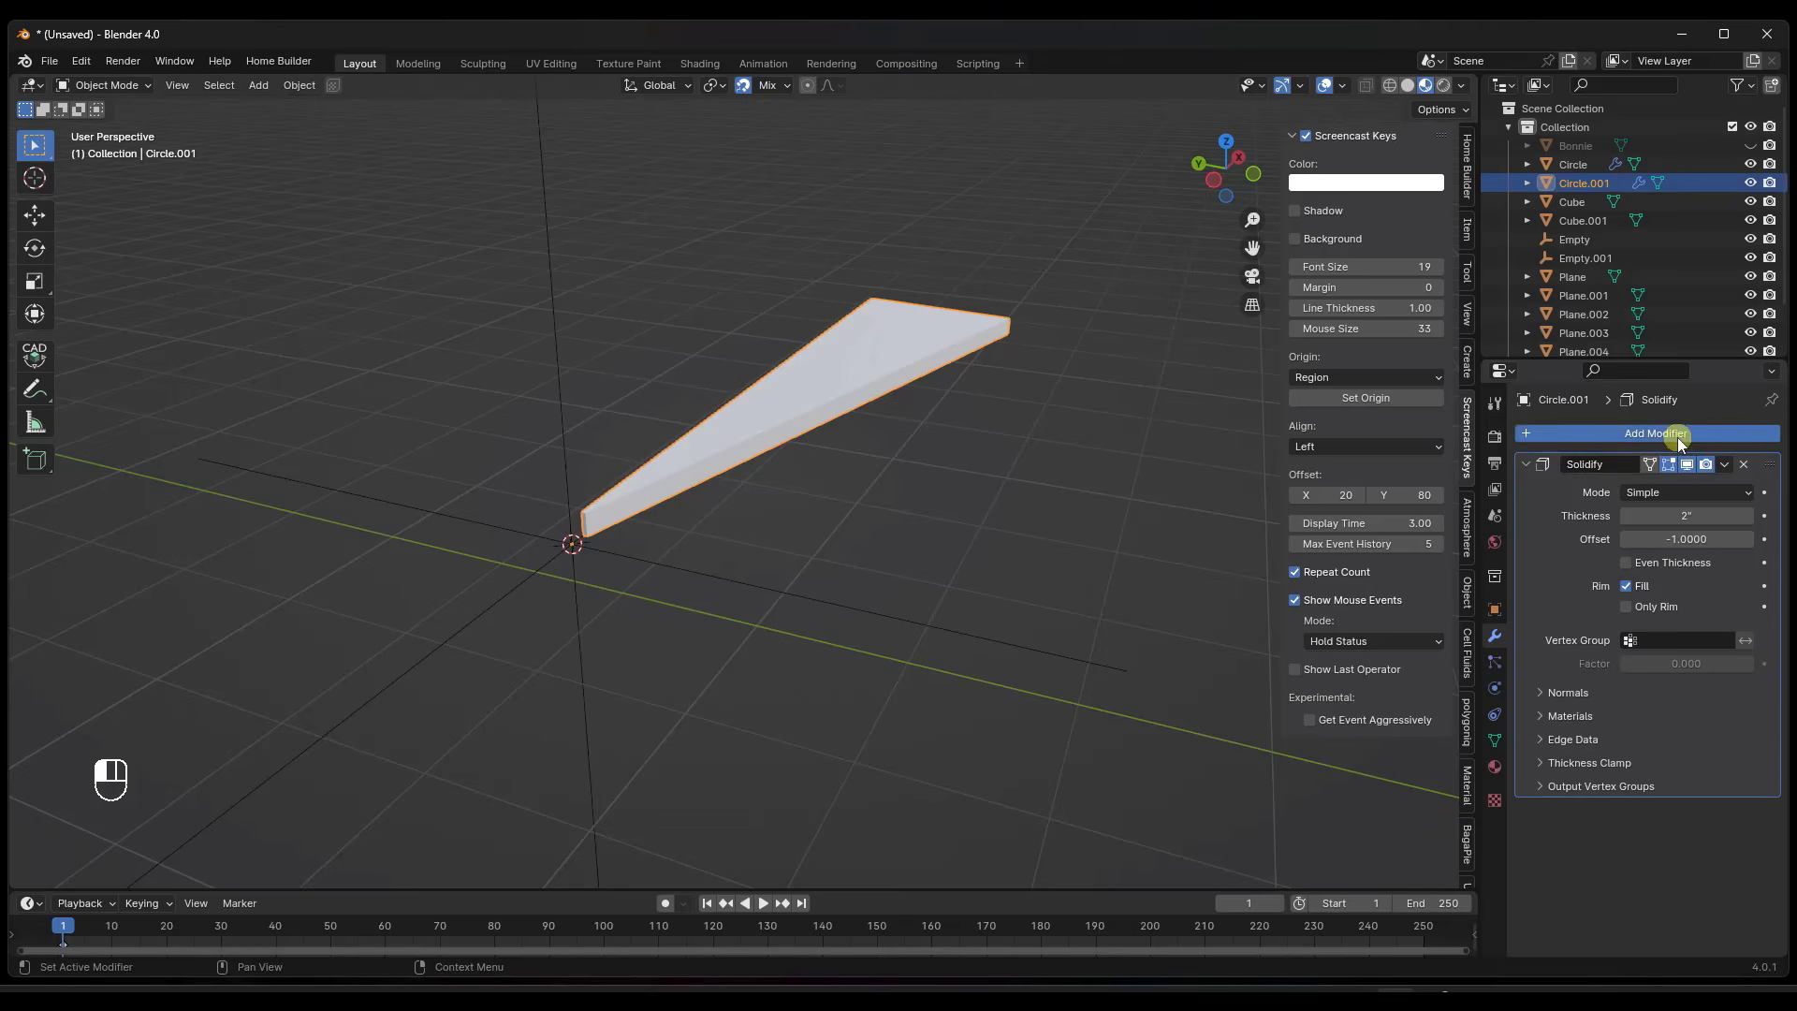
left_click(1610, 434)
mouse_move(1602, 438)
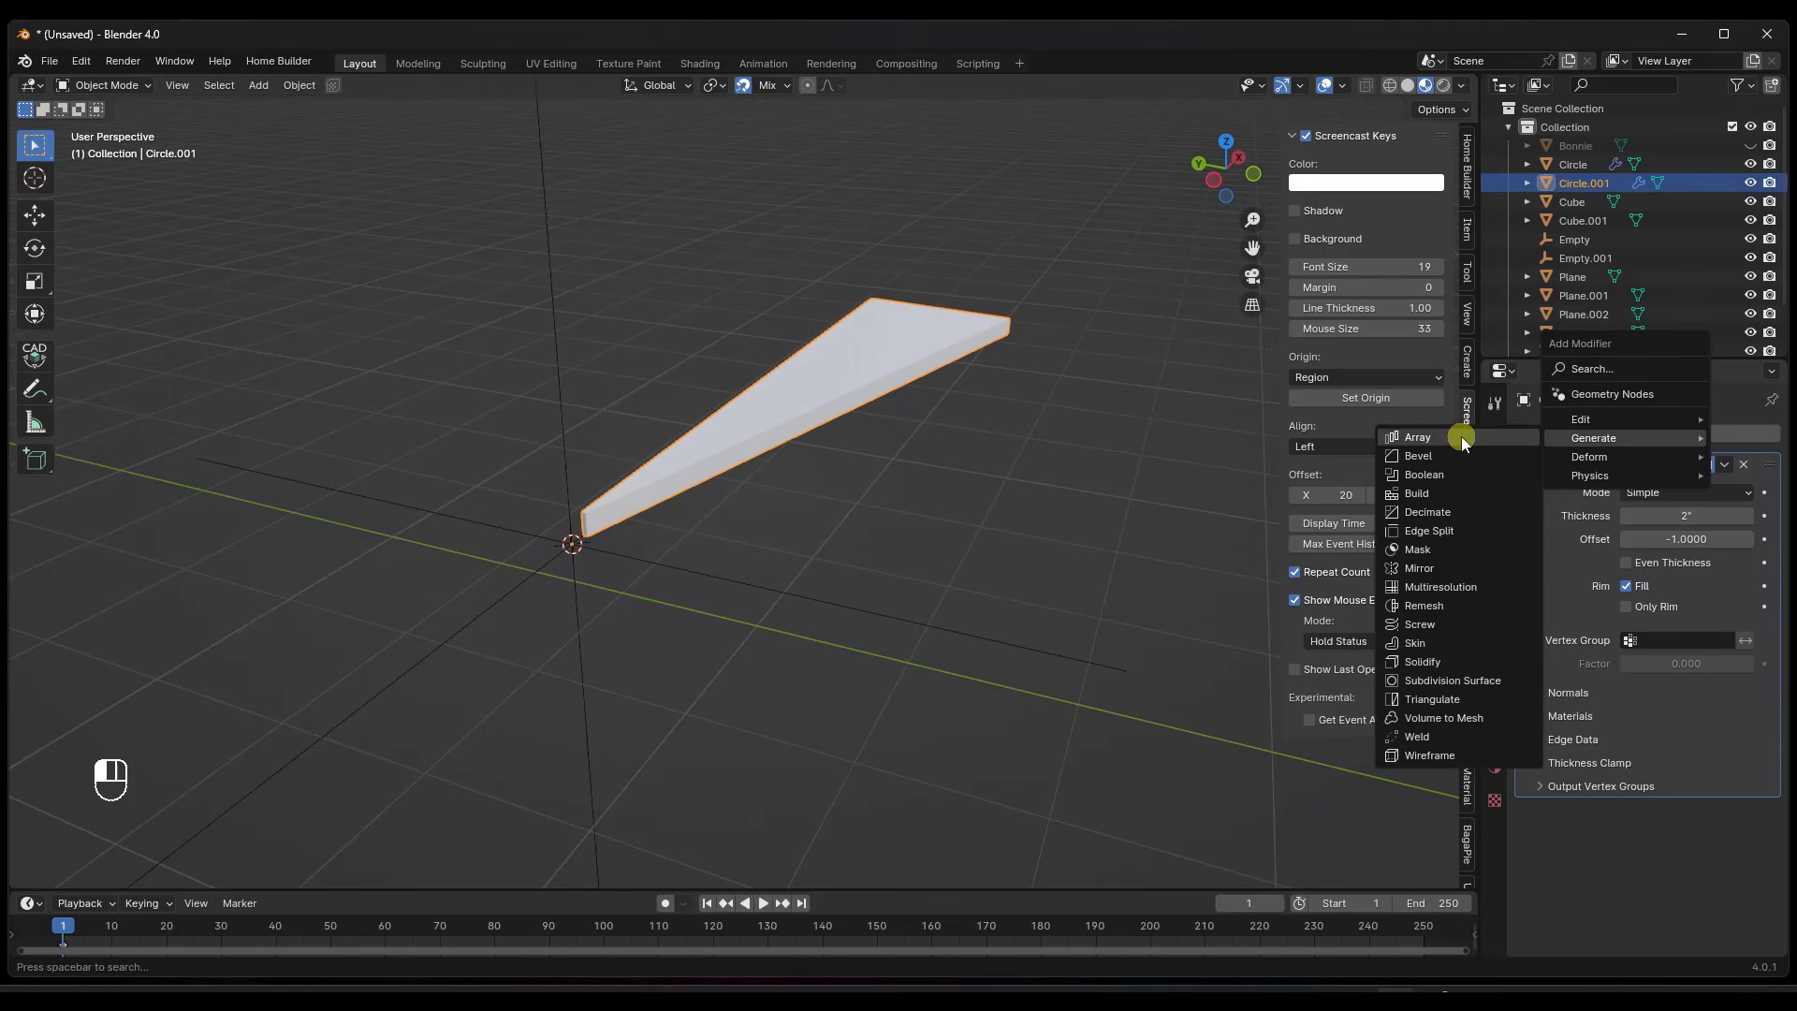
left_click(1463, 438)
scroll(1606, 555, "down", 5)
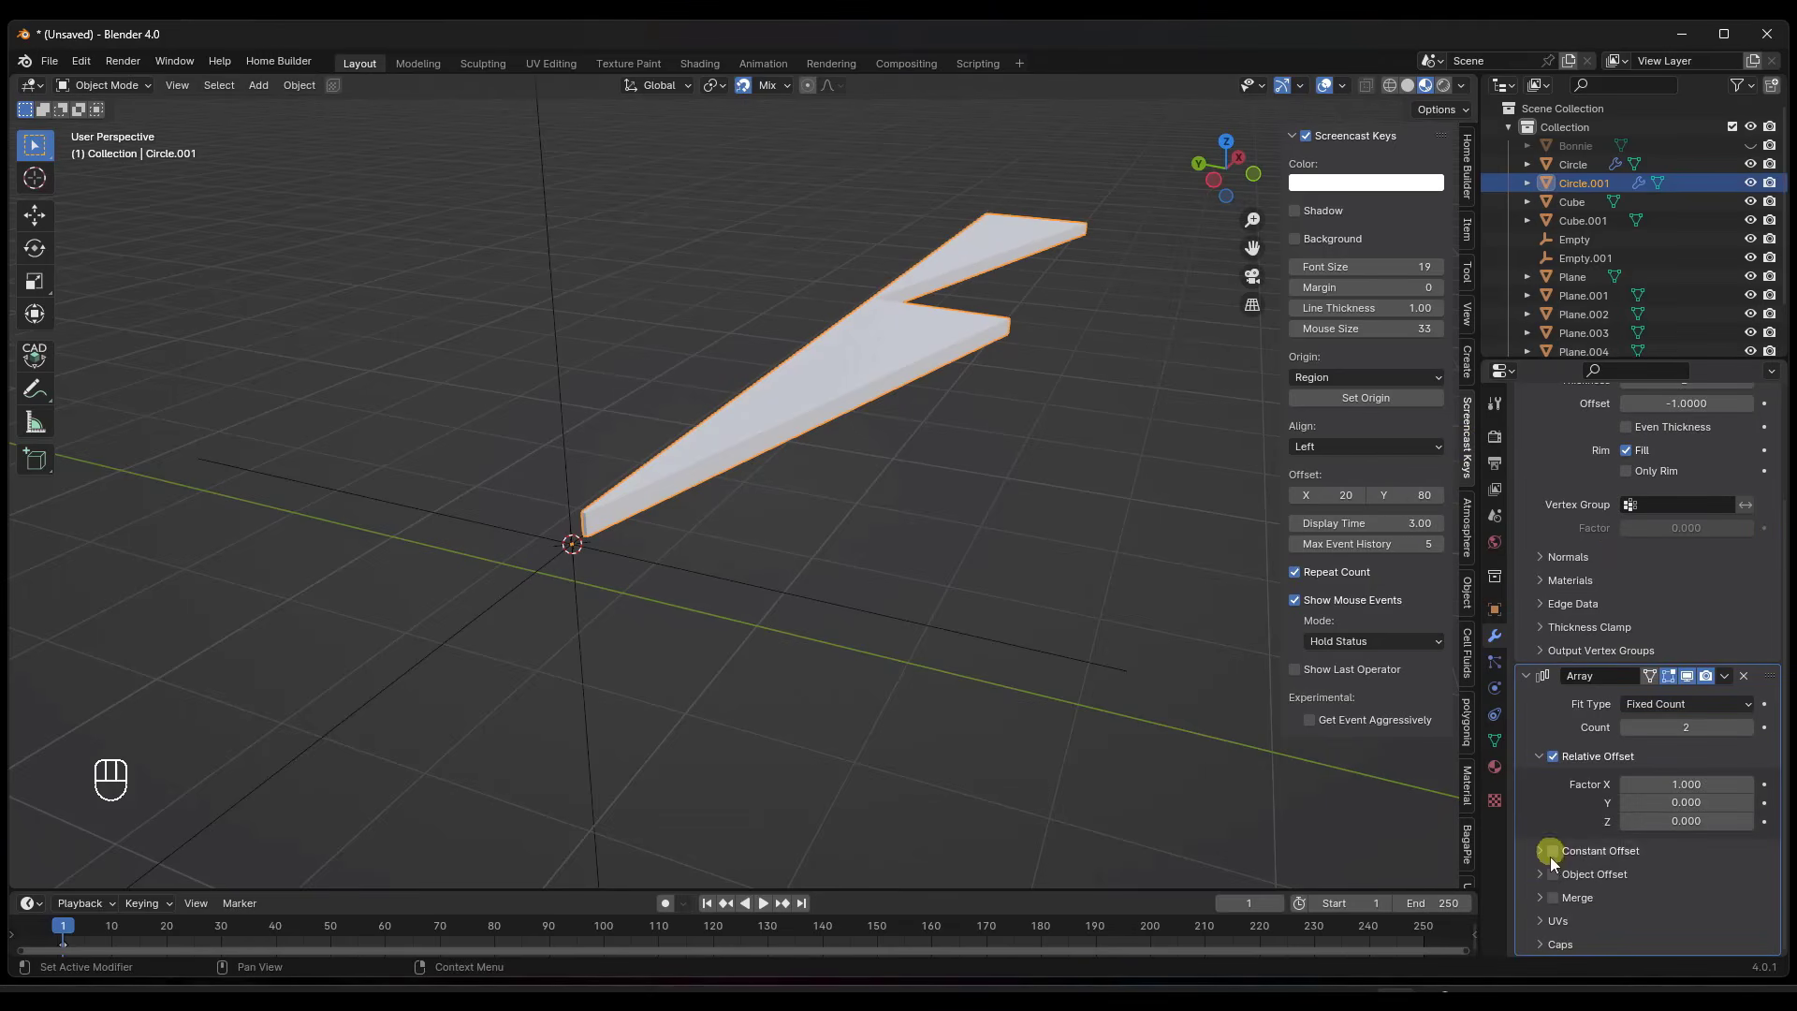
left_click(1553, 874)
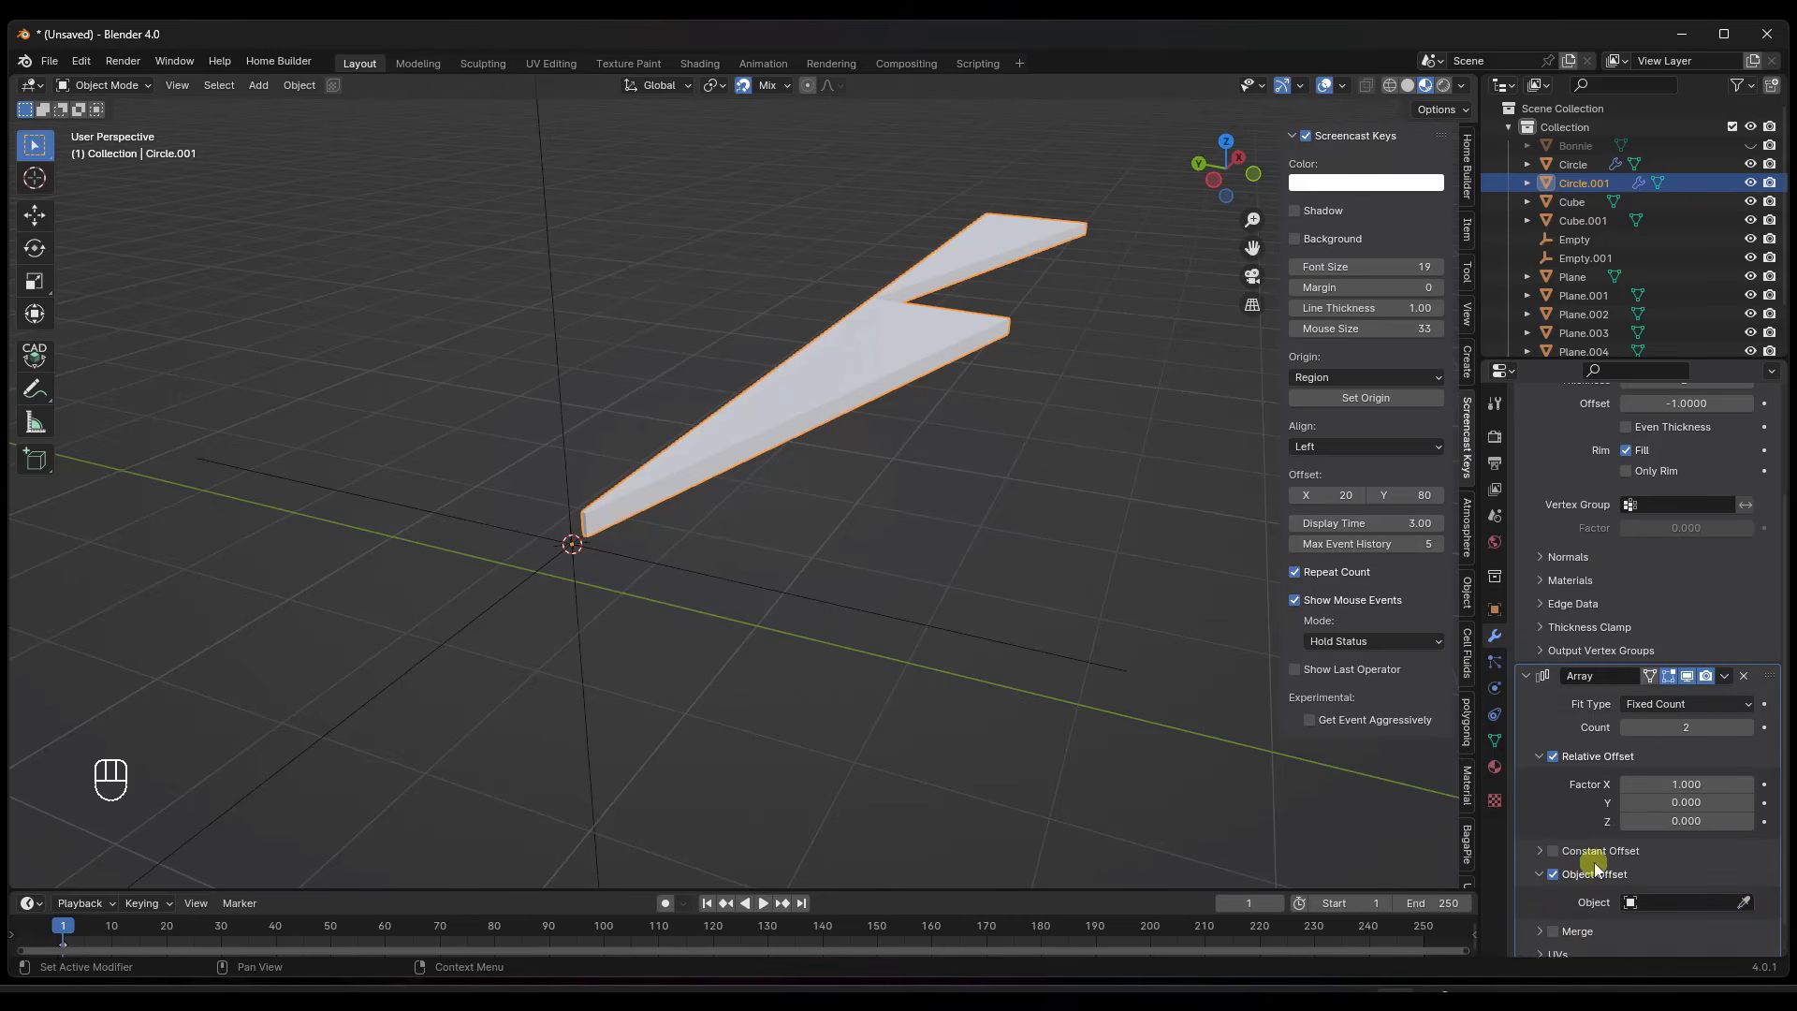
scroll(1593, 862, "down", 1)
left_click(1742, 868)
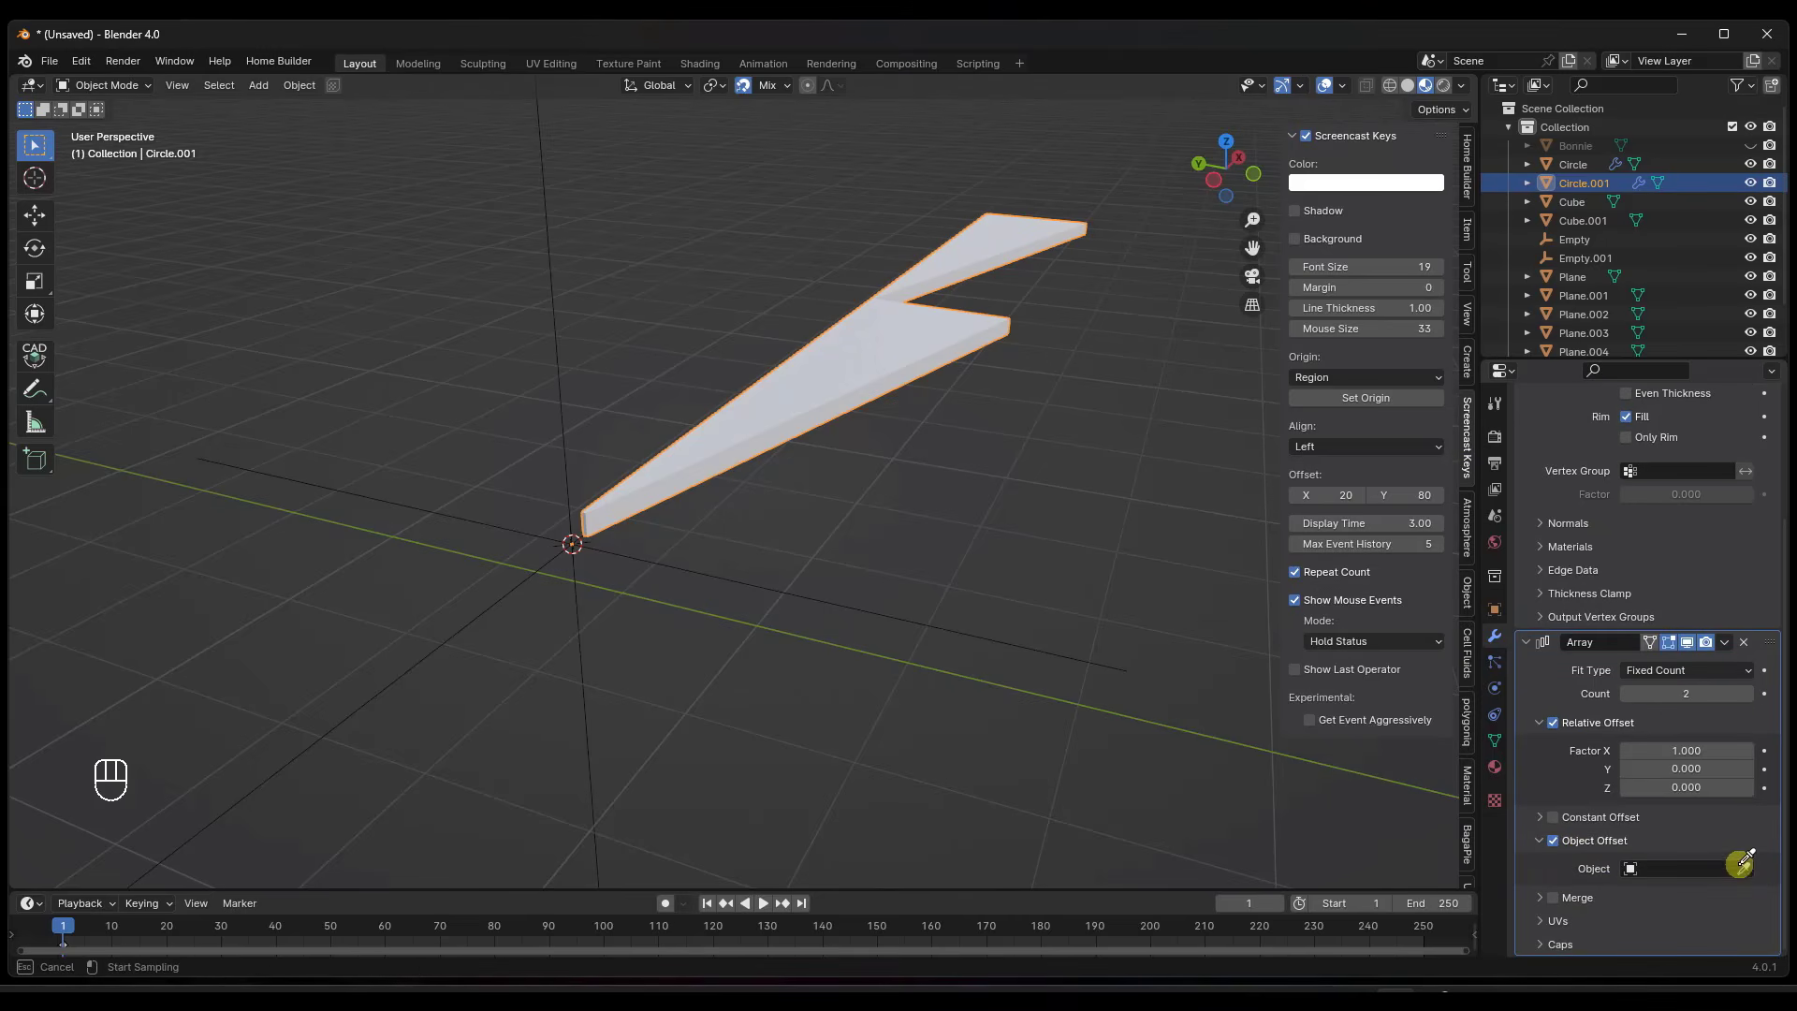
left_click(649, 559)
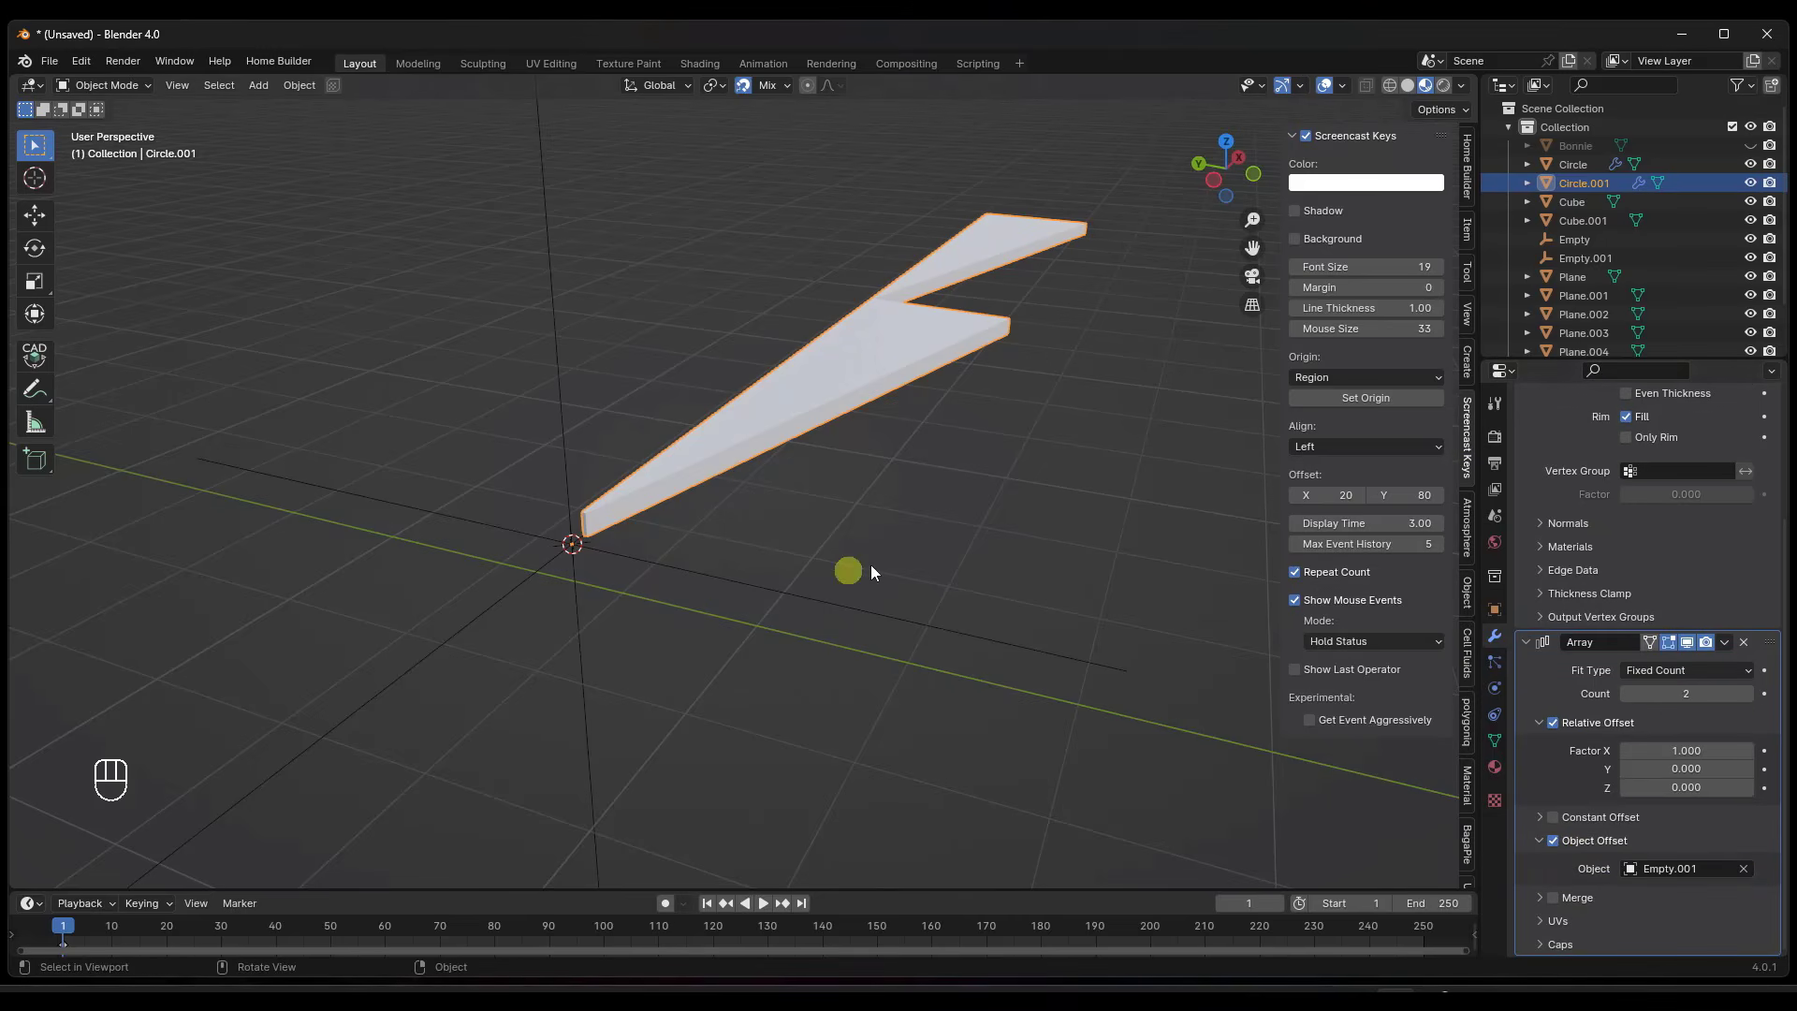
left_click(1599, 734)
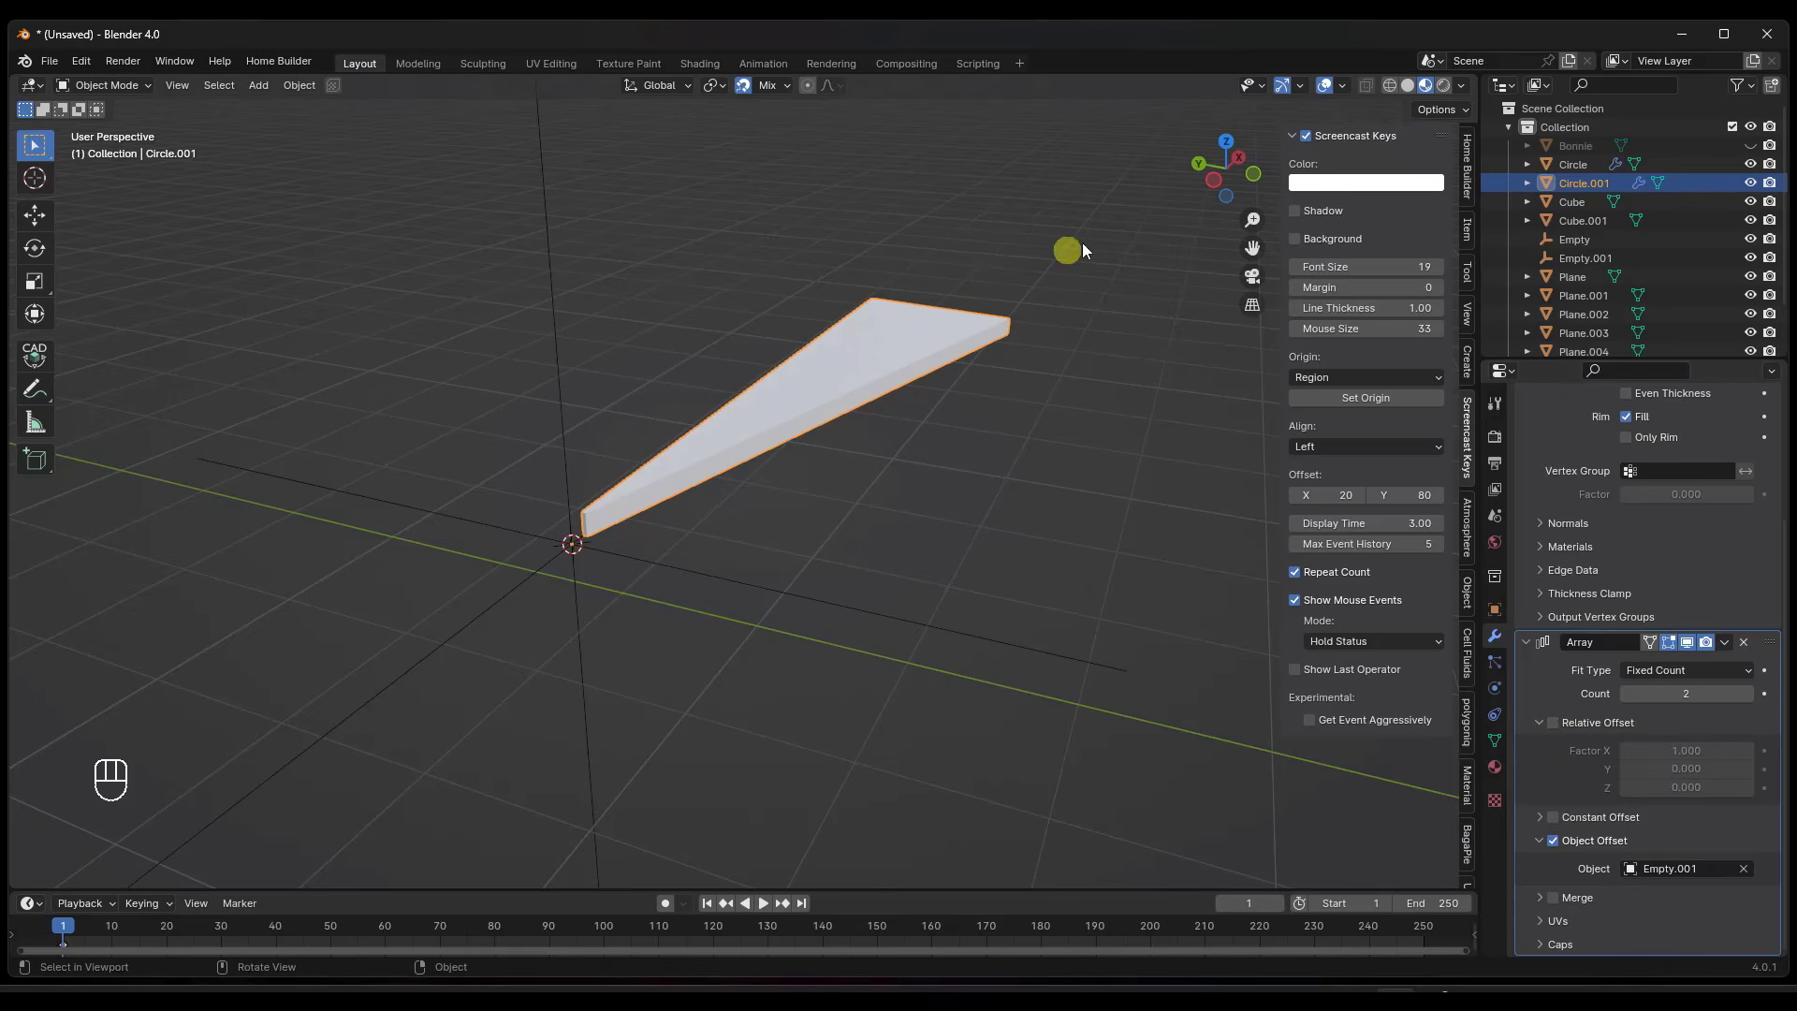
From the top view, rotate the empty at the wedge's origin 15° around the Z axis.
left_click(1222, 147)
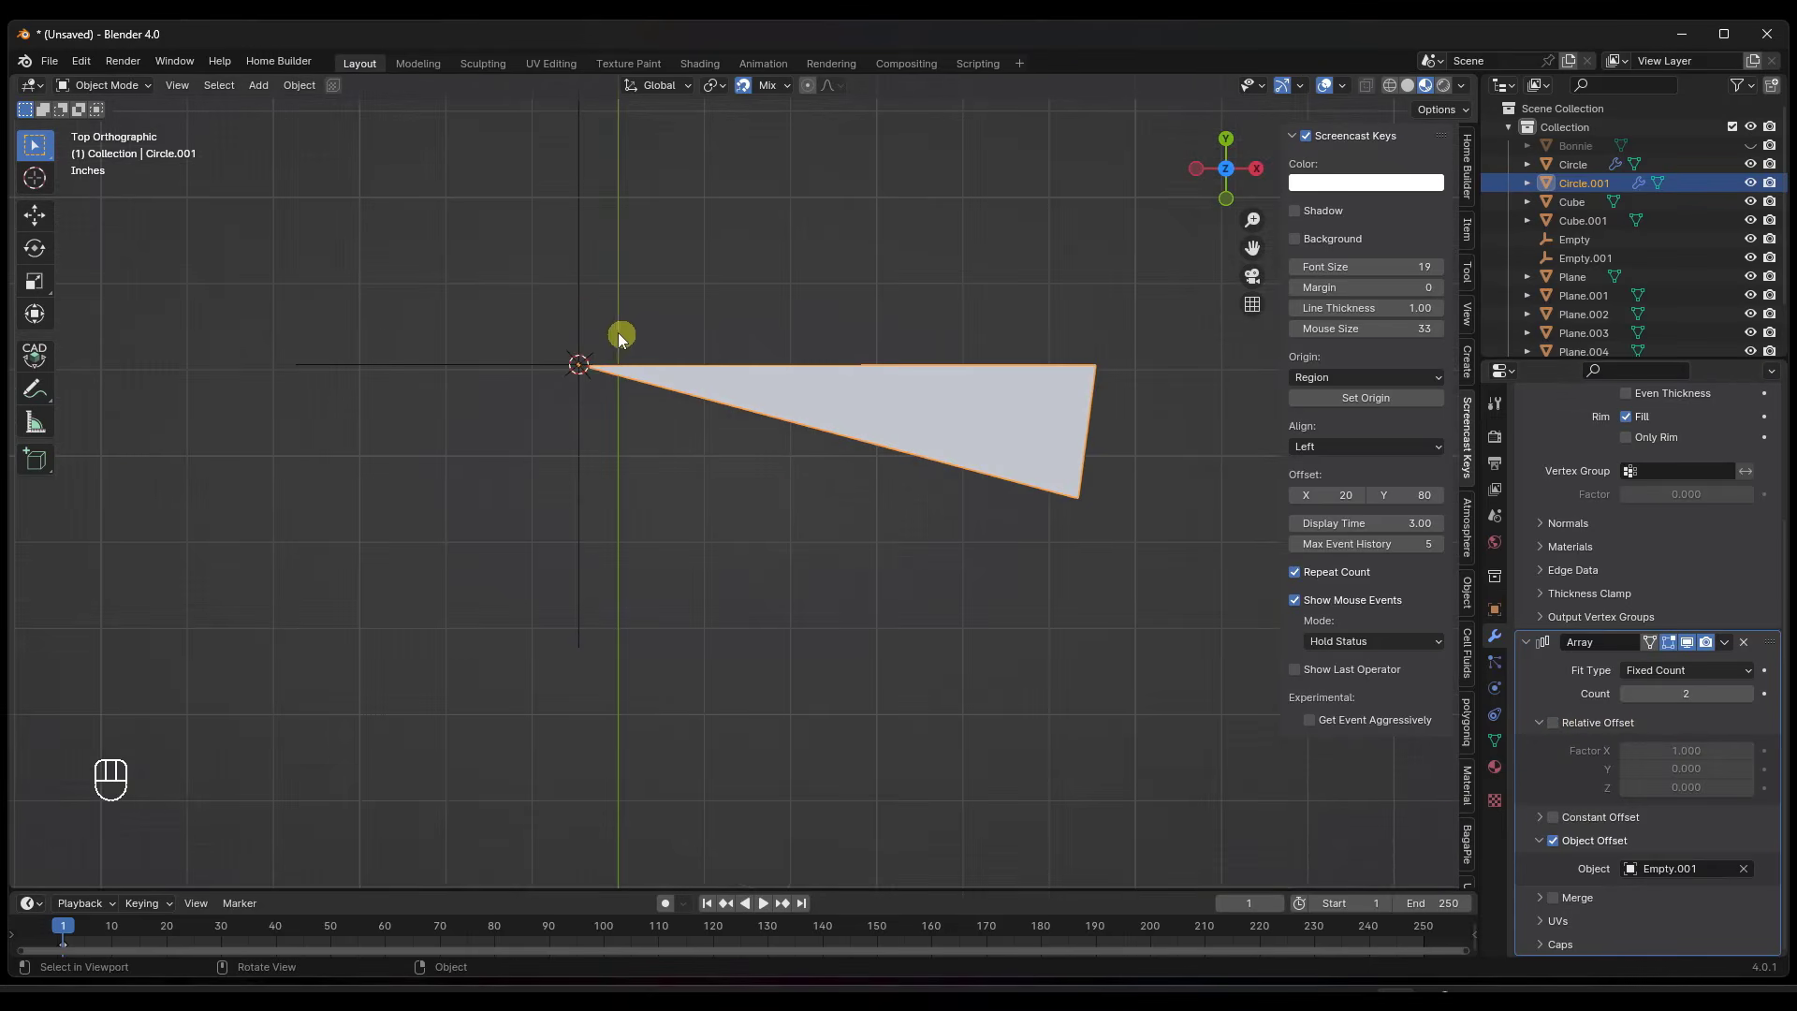
left_click(581, 309)
key("r")
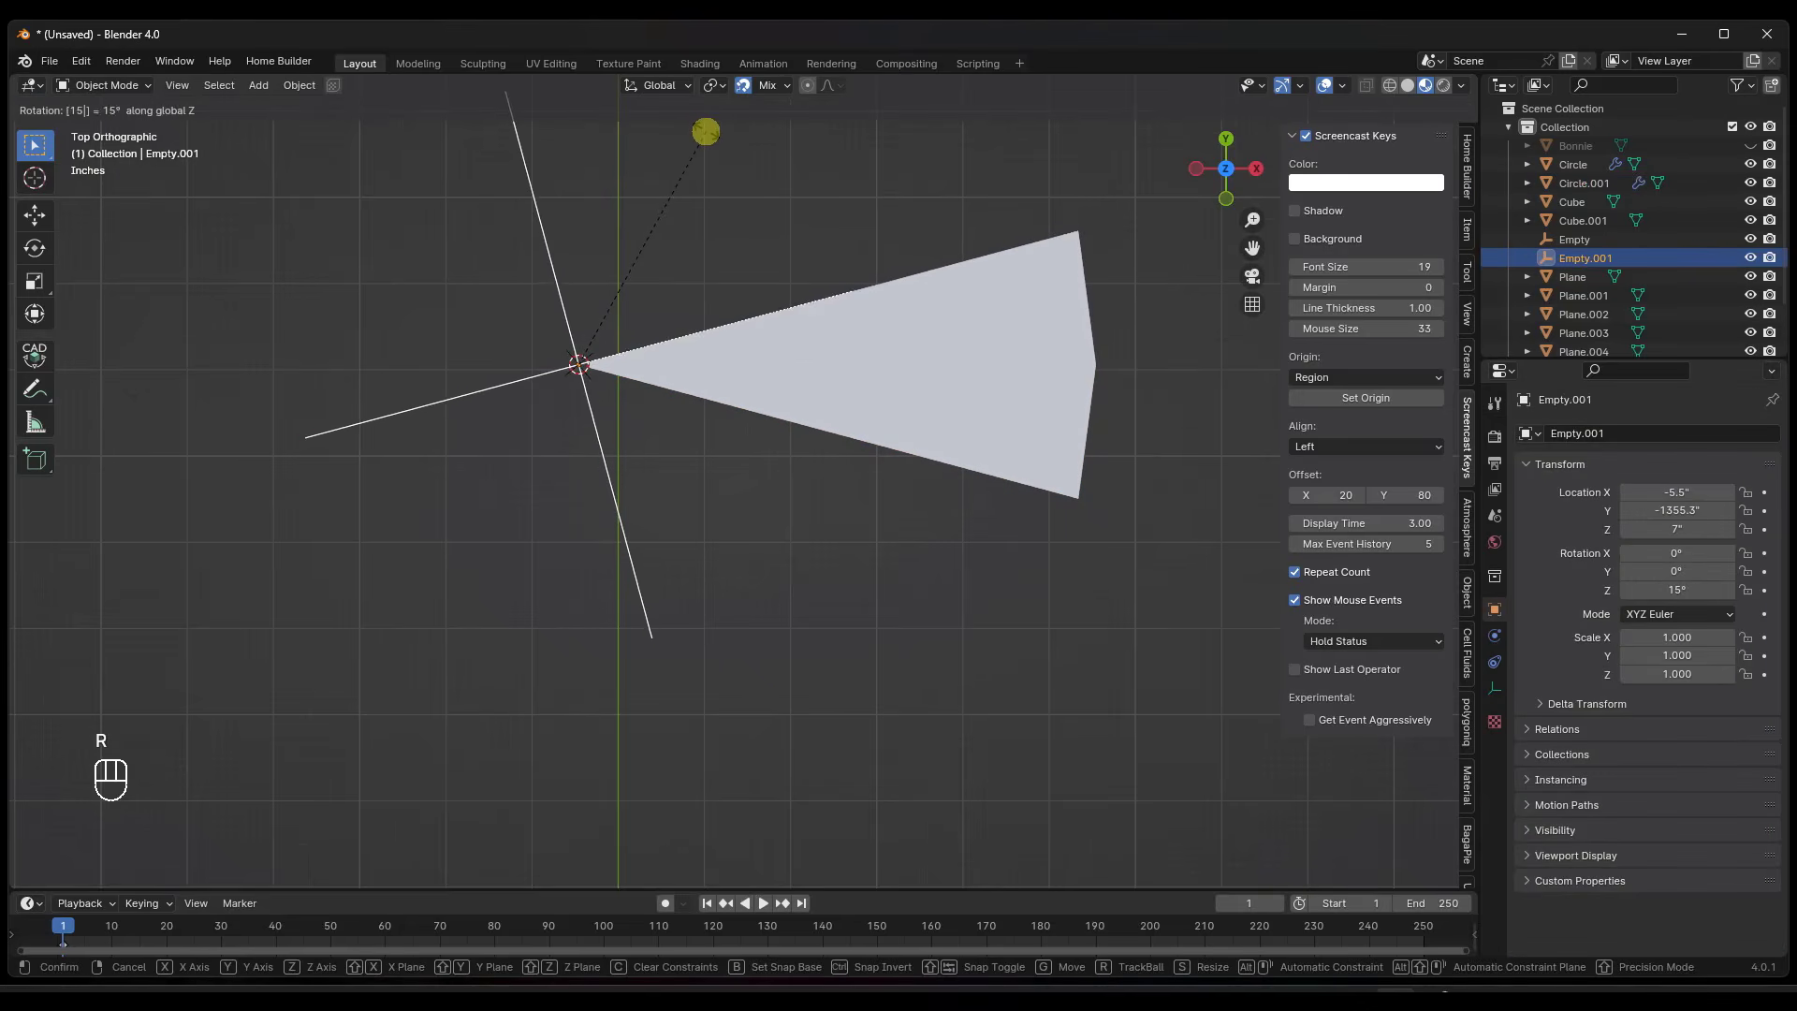
left_click(706, 138)
Enable Constant Offset in the wedge's array with X 0 and Z 6", and set the count to 24.
middle_click_drag(536, 698, 794, 411)
left_click(794, 410)
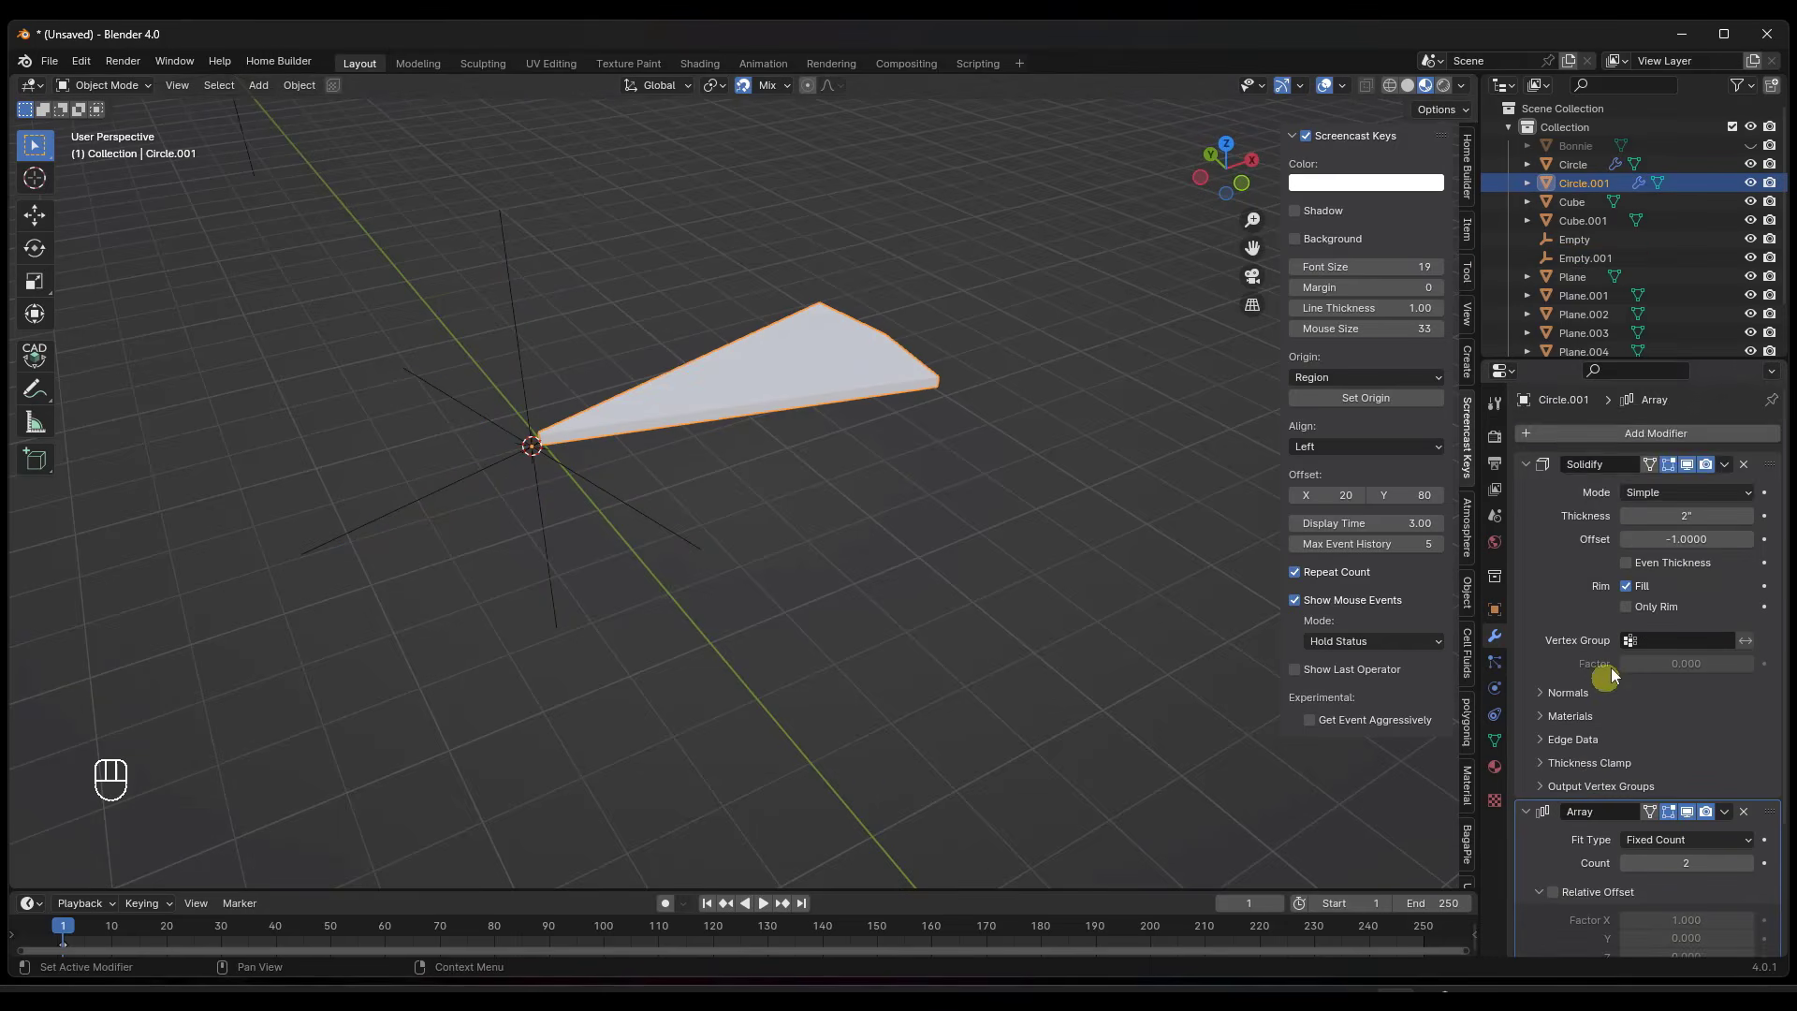
scroll(1639, 627, "down", 5)
left_click(1553, 818)
left_click(1681, 774)
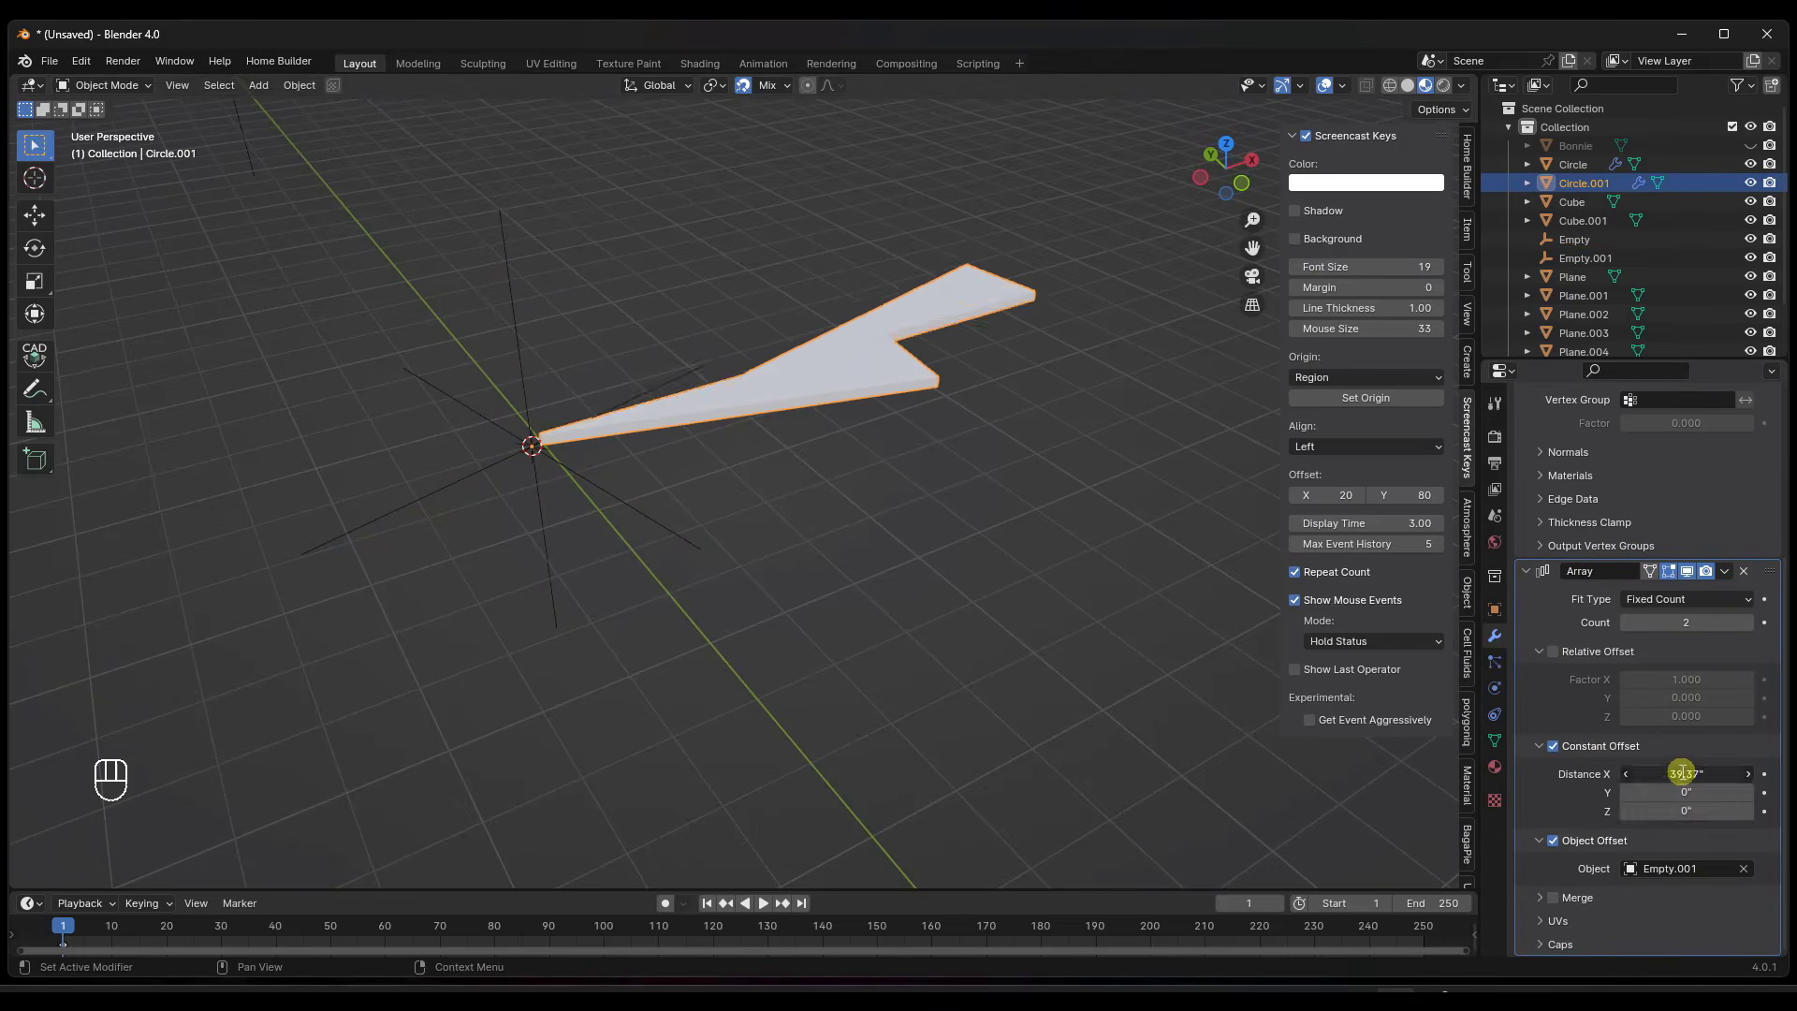
type("0")
key("Tab")
key("Tab")
type("6")
left_click_drag(1670, 624, 1685, 624)
Add a cylinder at the staircase's centre with a radius of 4" and a depth of 146".
middle_click_drag(899, 487, 694, 425)
key("shift+a")
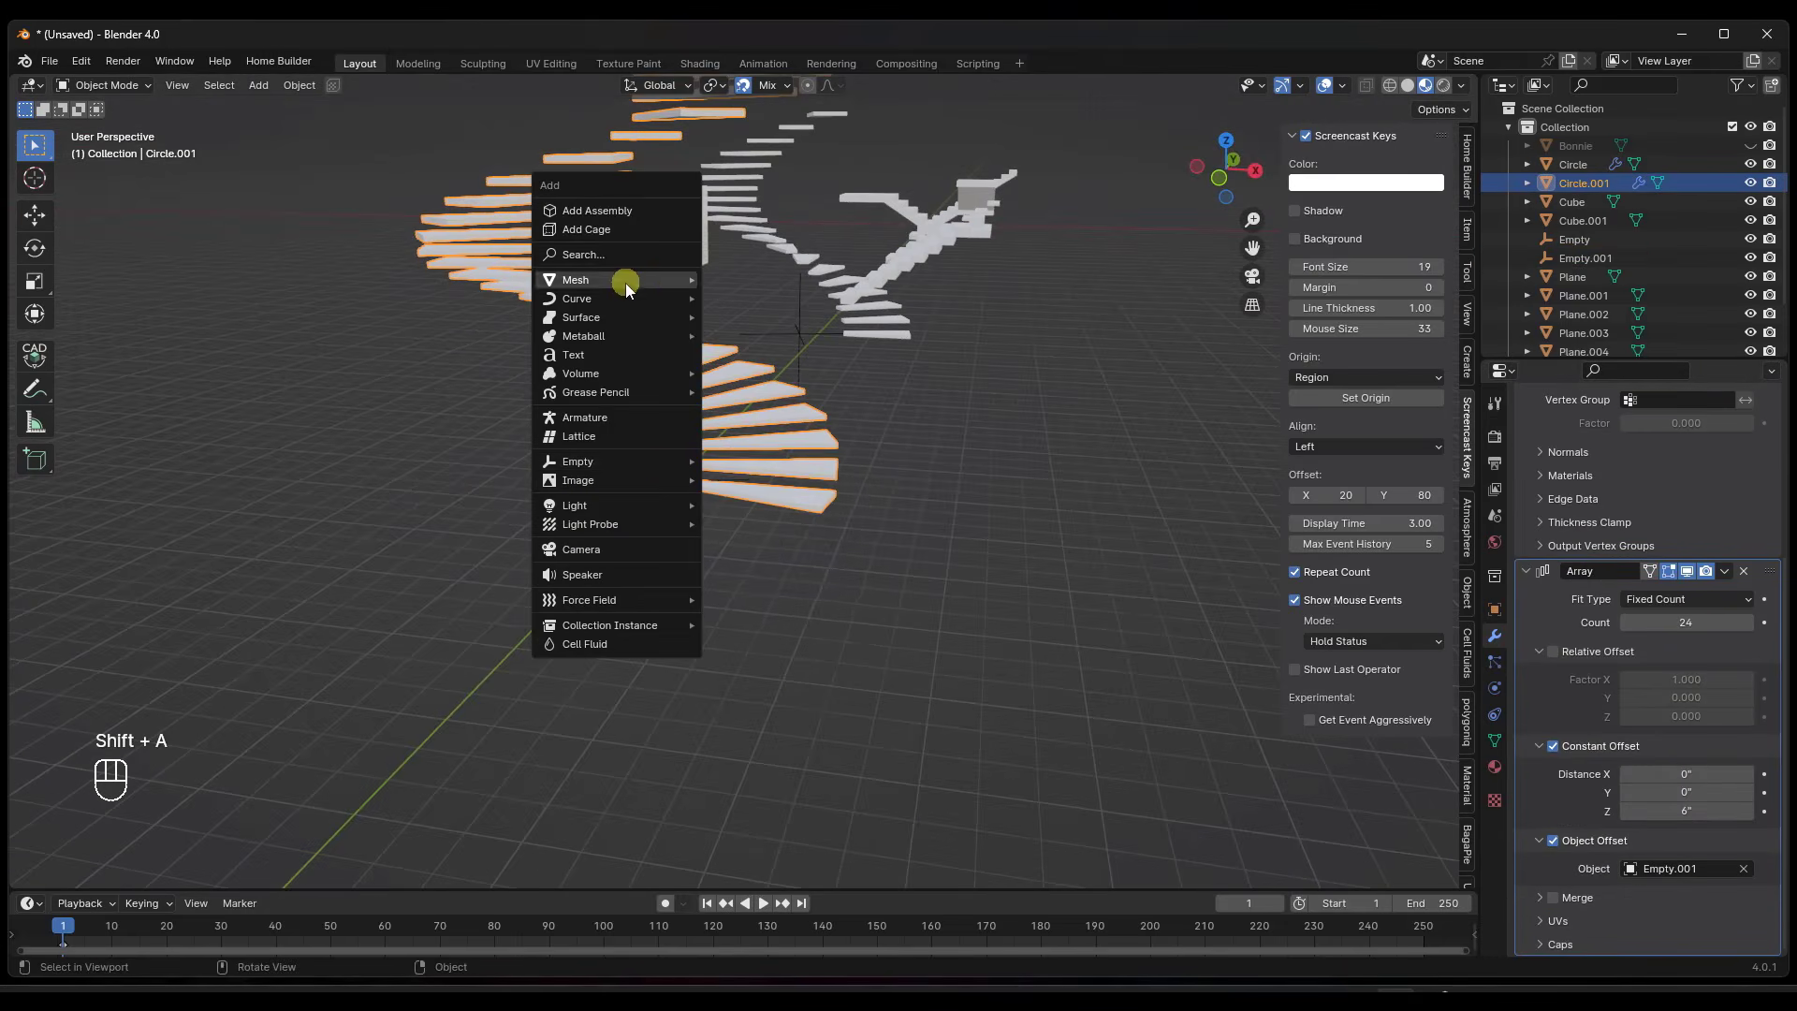
mouse_move(614, 277)
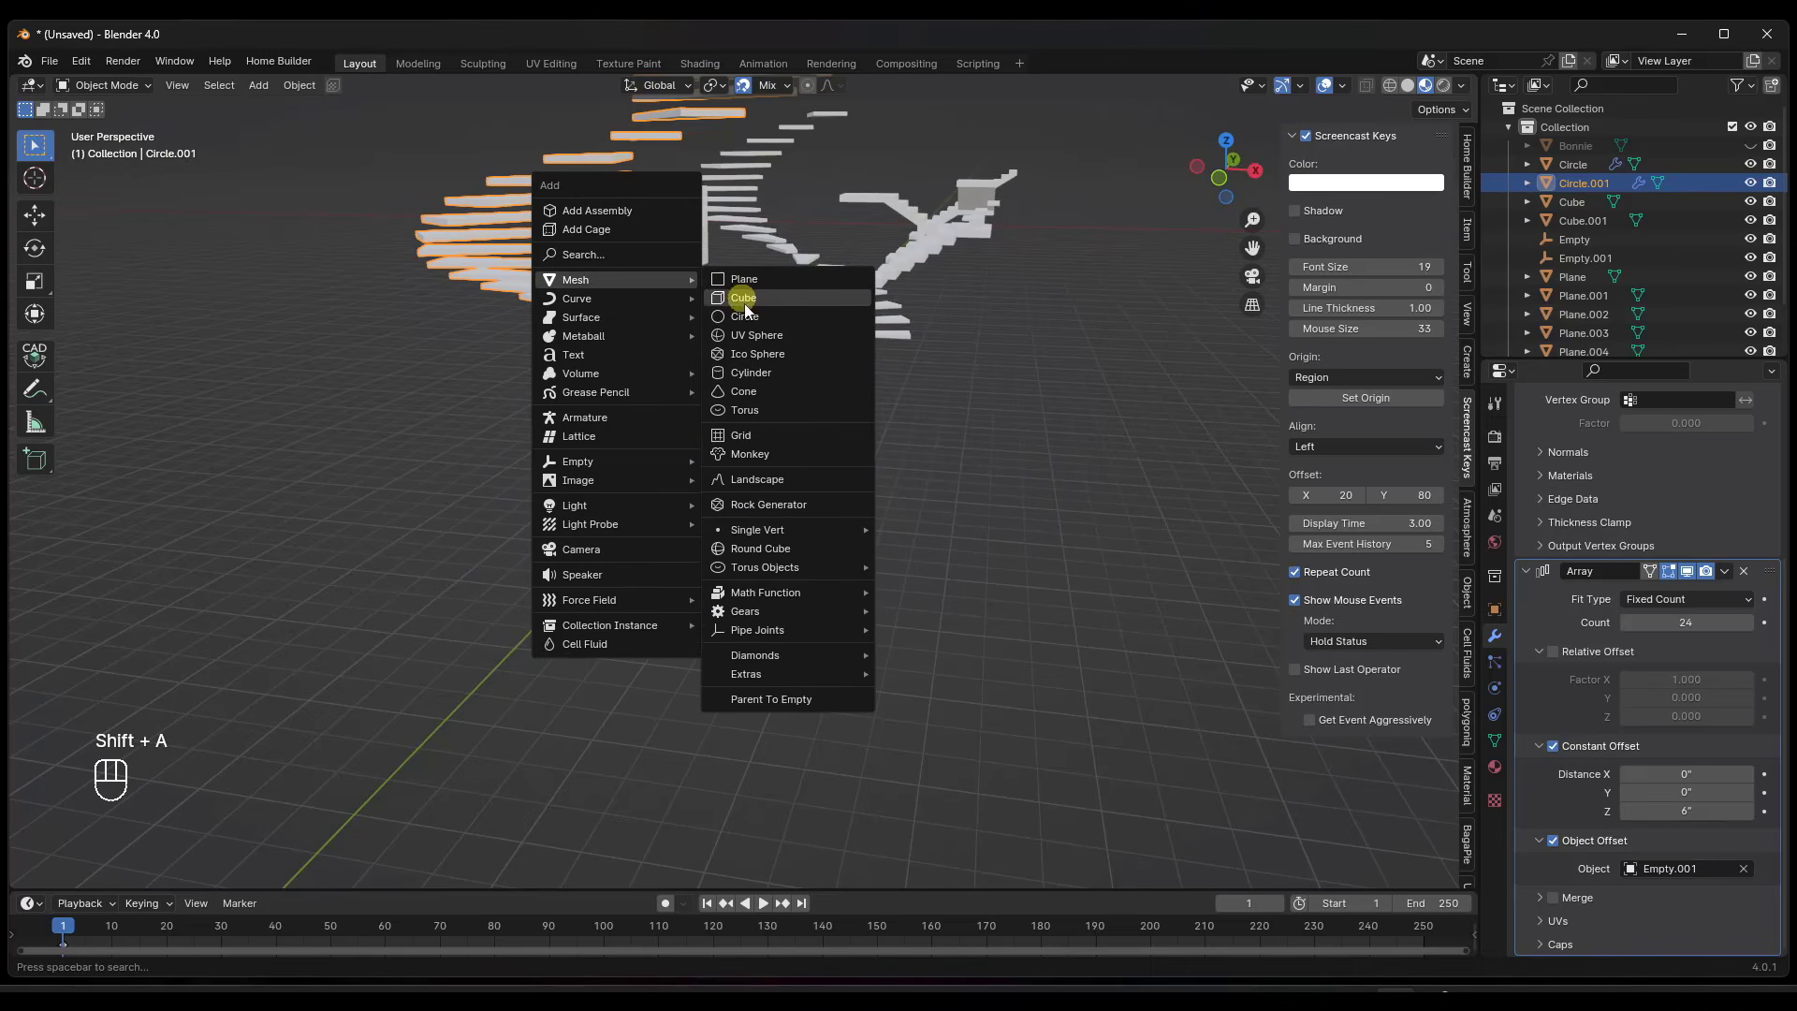
left_click(753, 373)
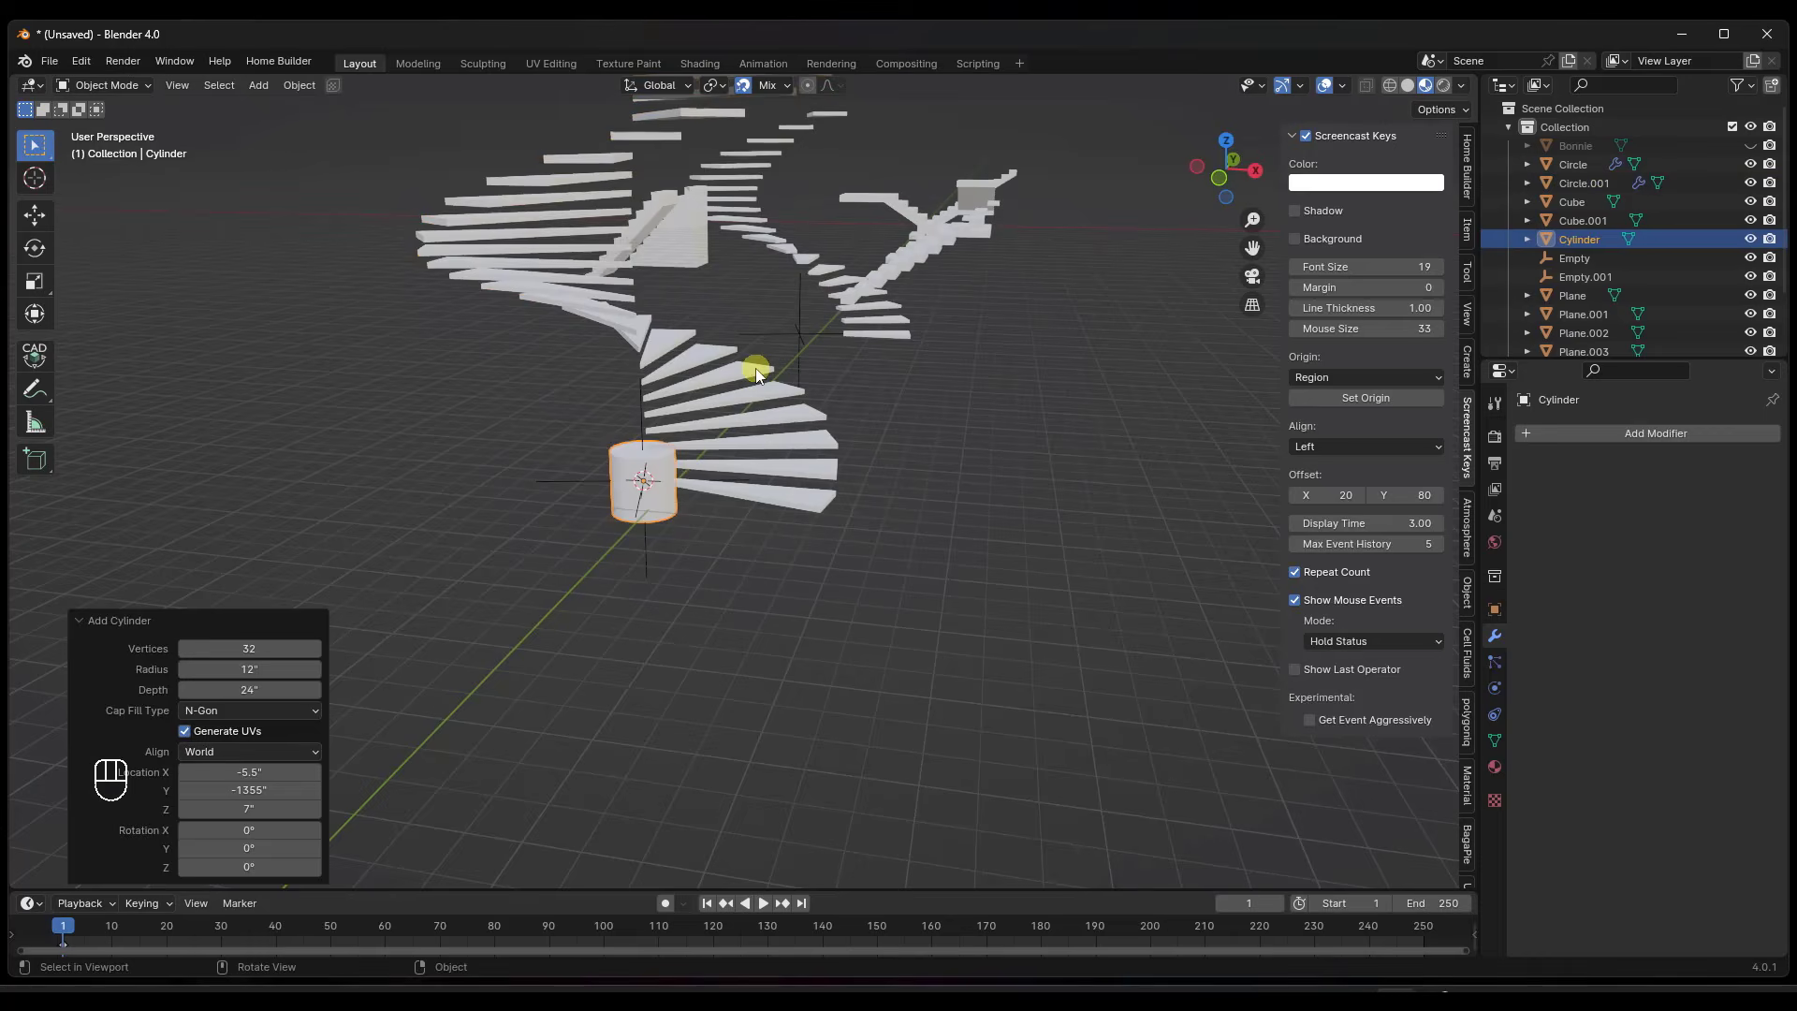
scroll(668, 480, "up", 3)
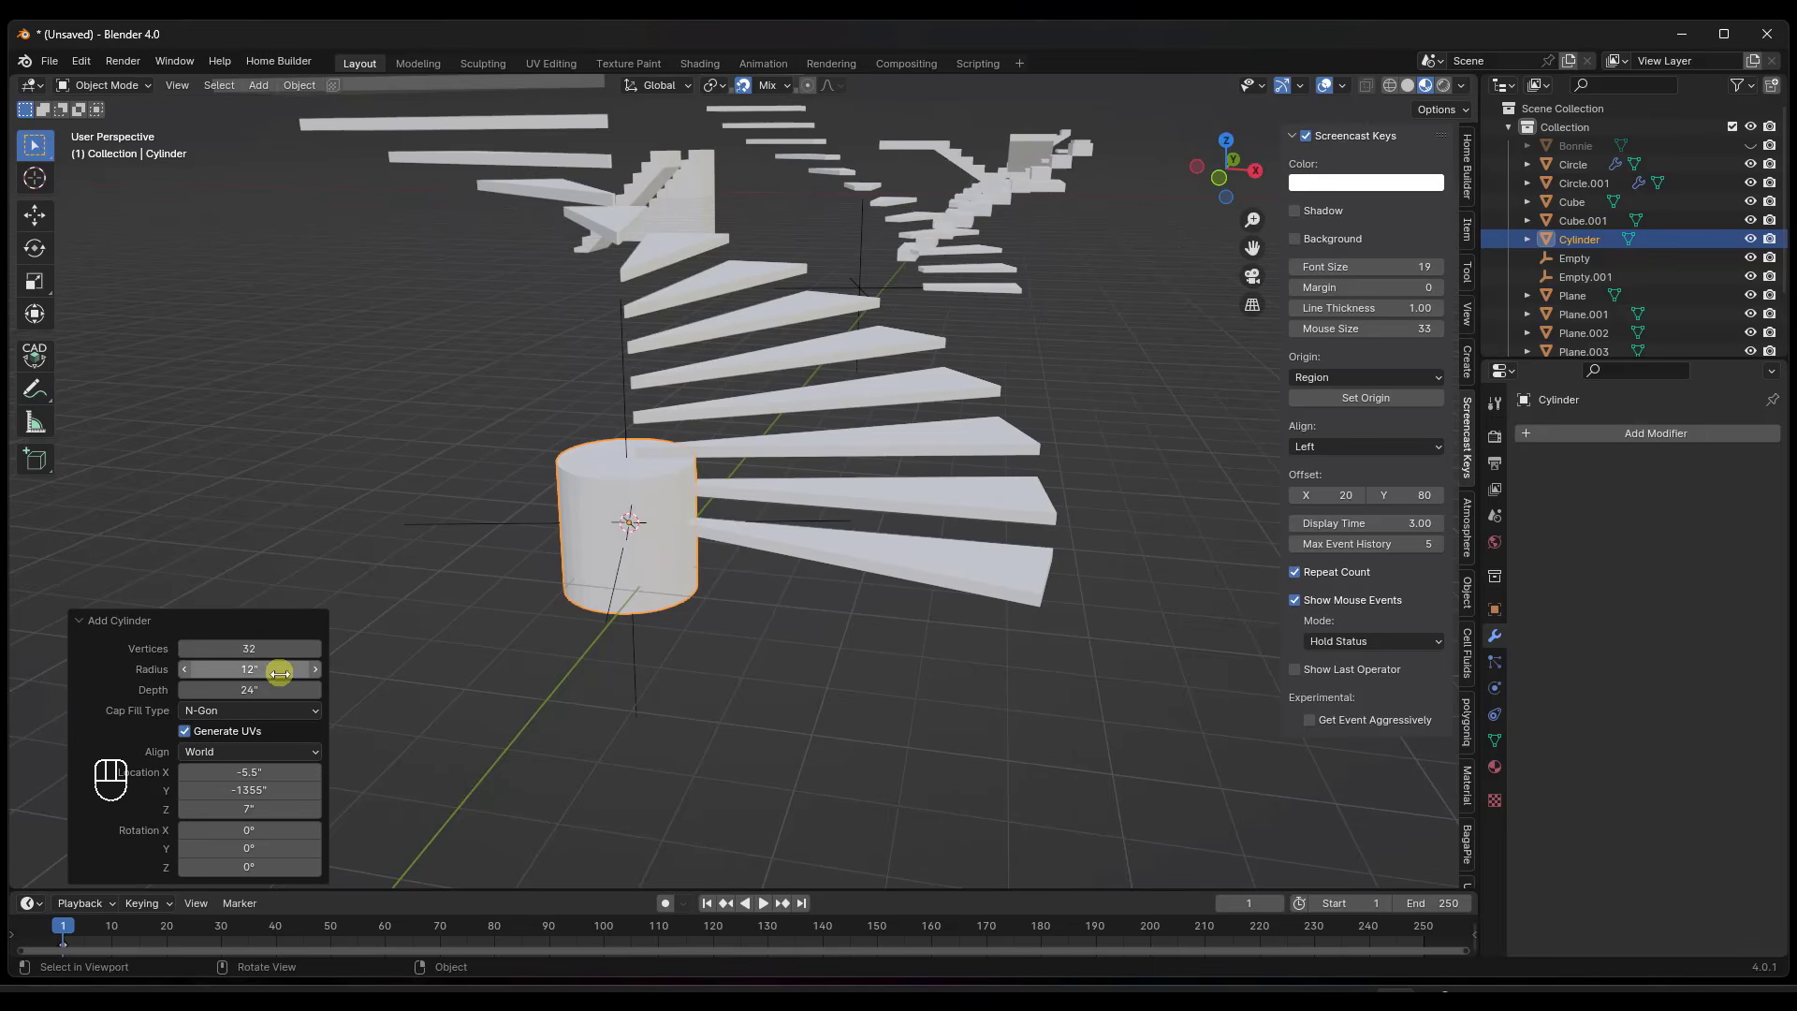
left_click_drag(277, 671, 453, 655)
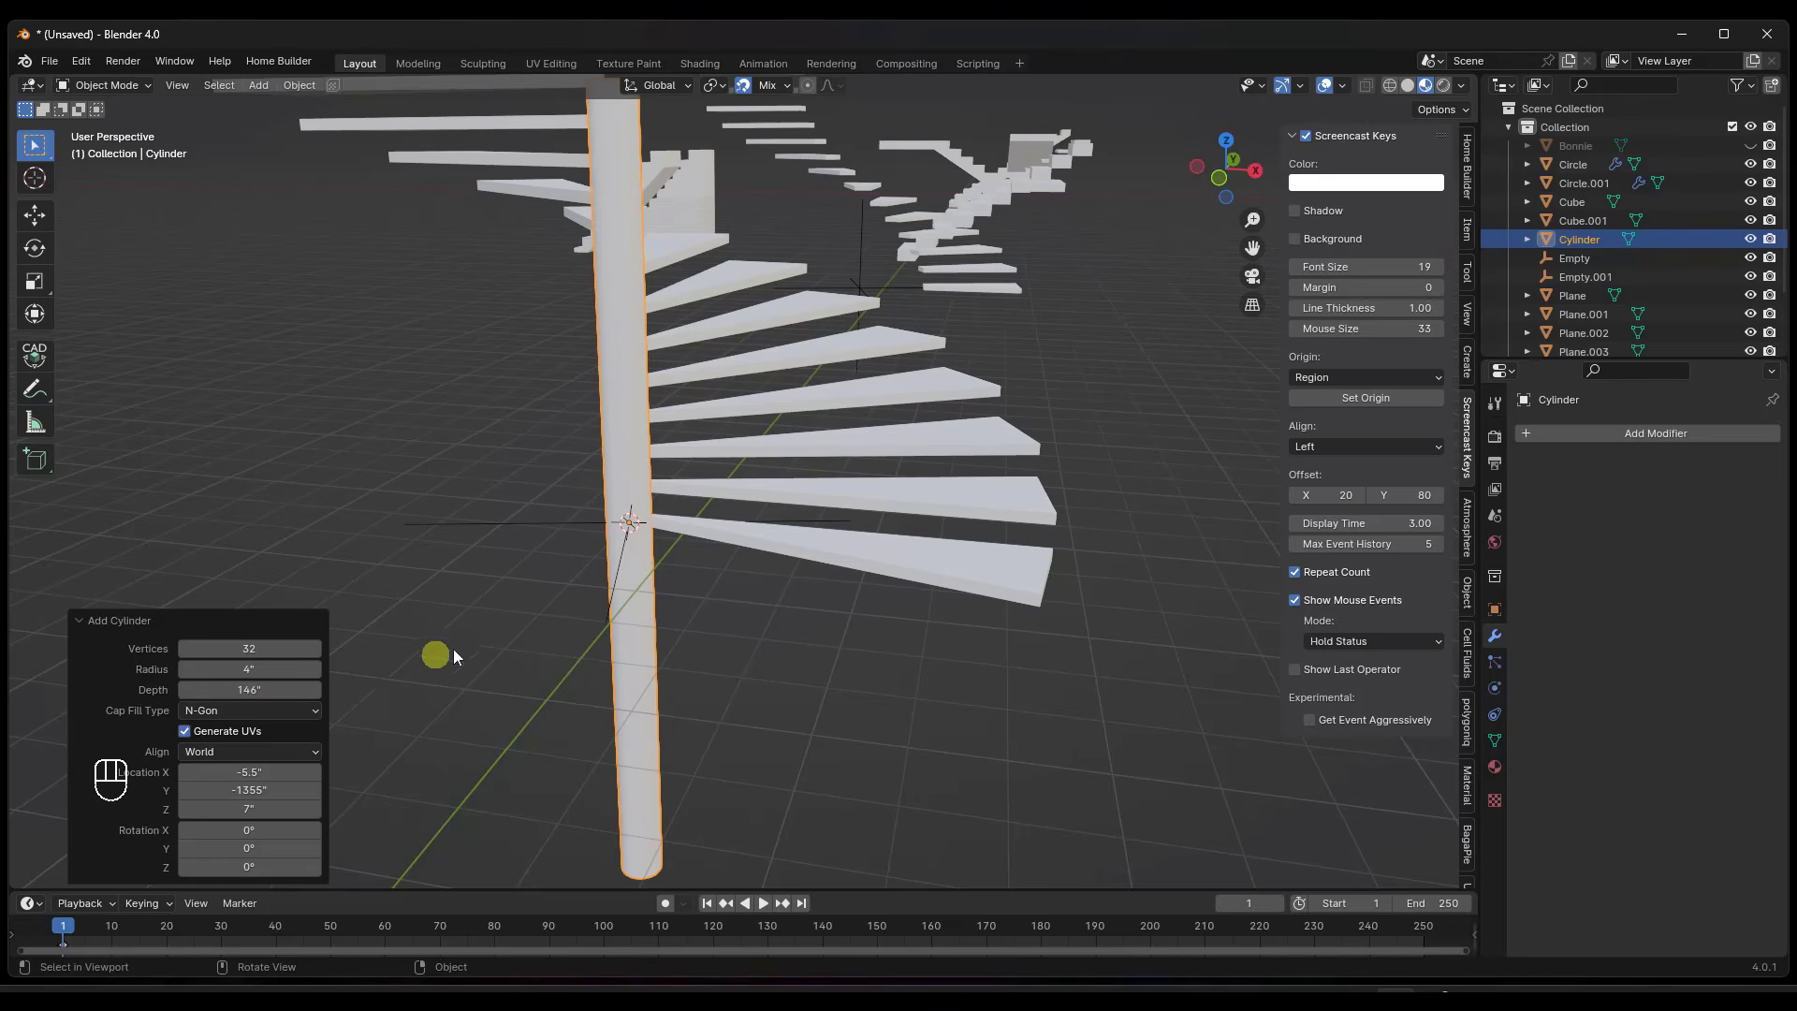
Move the central pole up along the Z axis until its base sits just below the lowest tread.
middle_click_drag(453, 648, 552, 563)
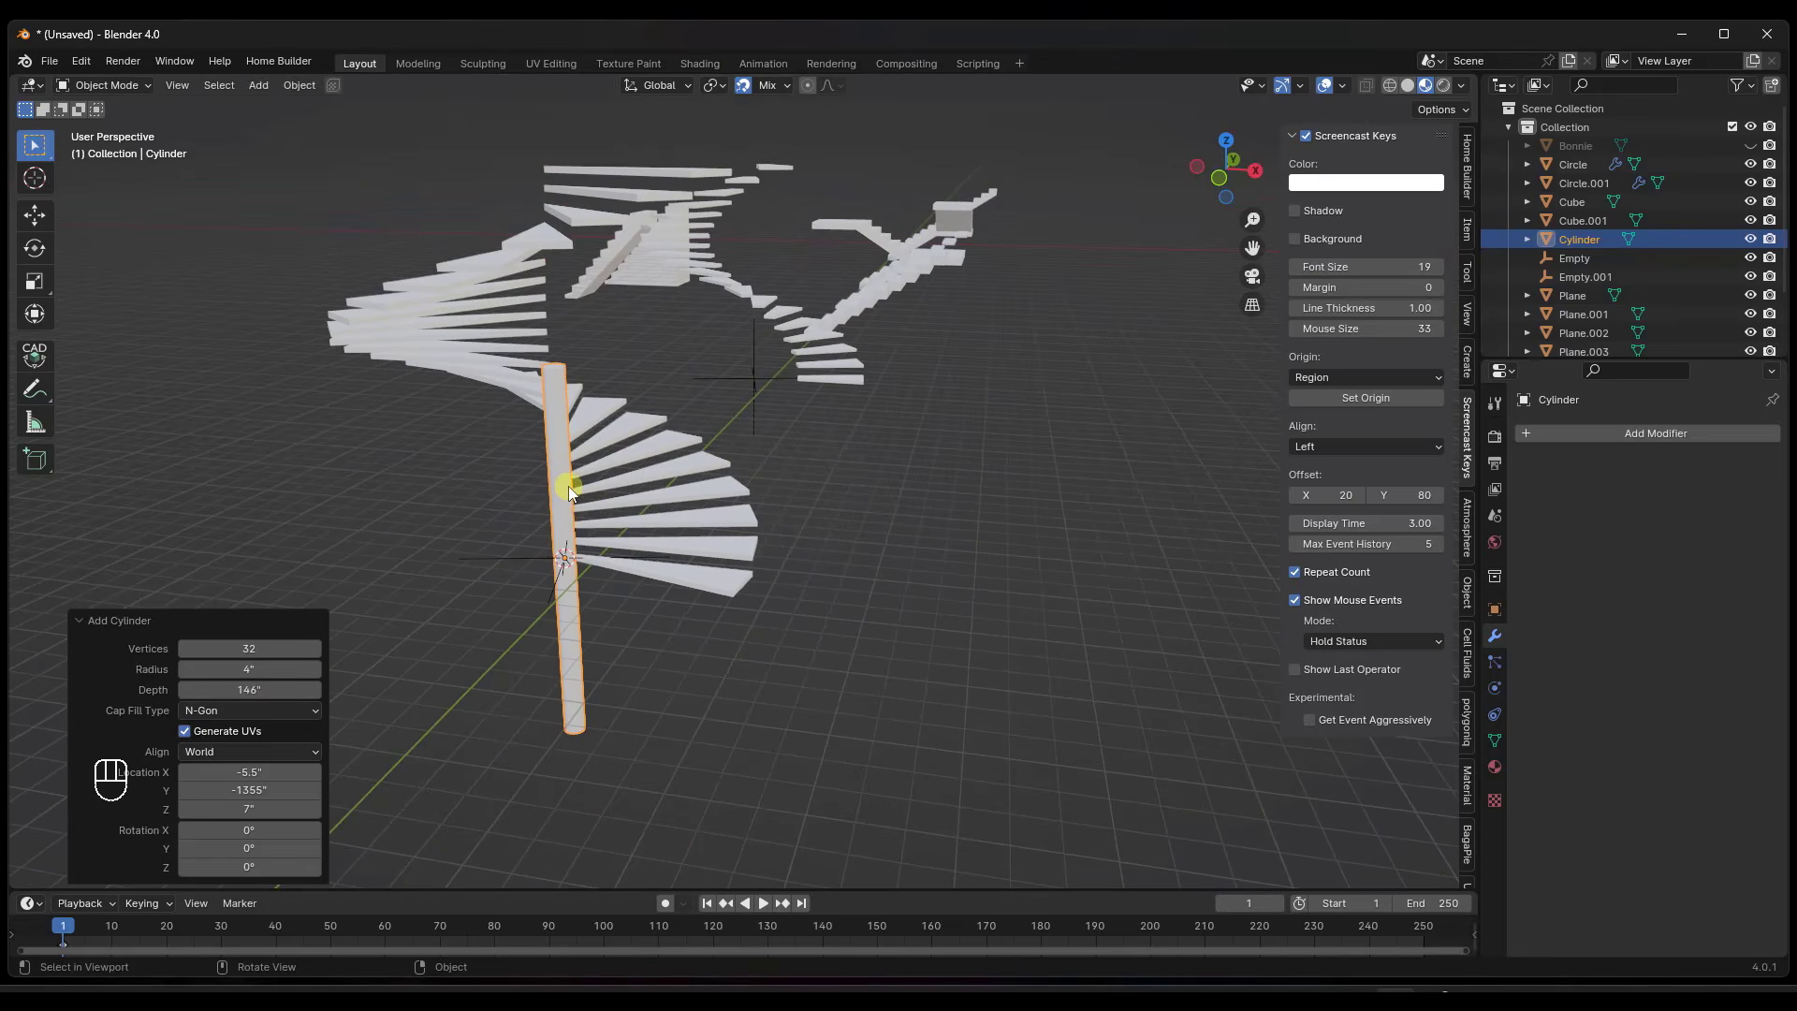
key("g")
key("z")
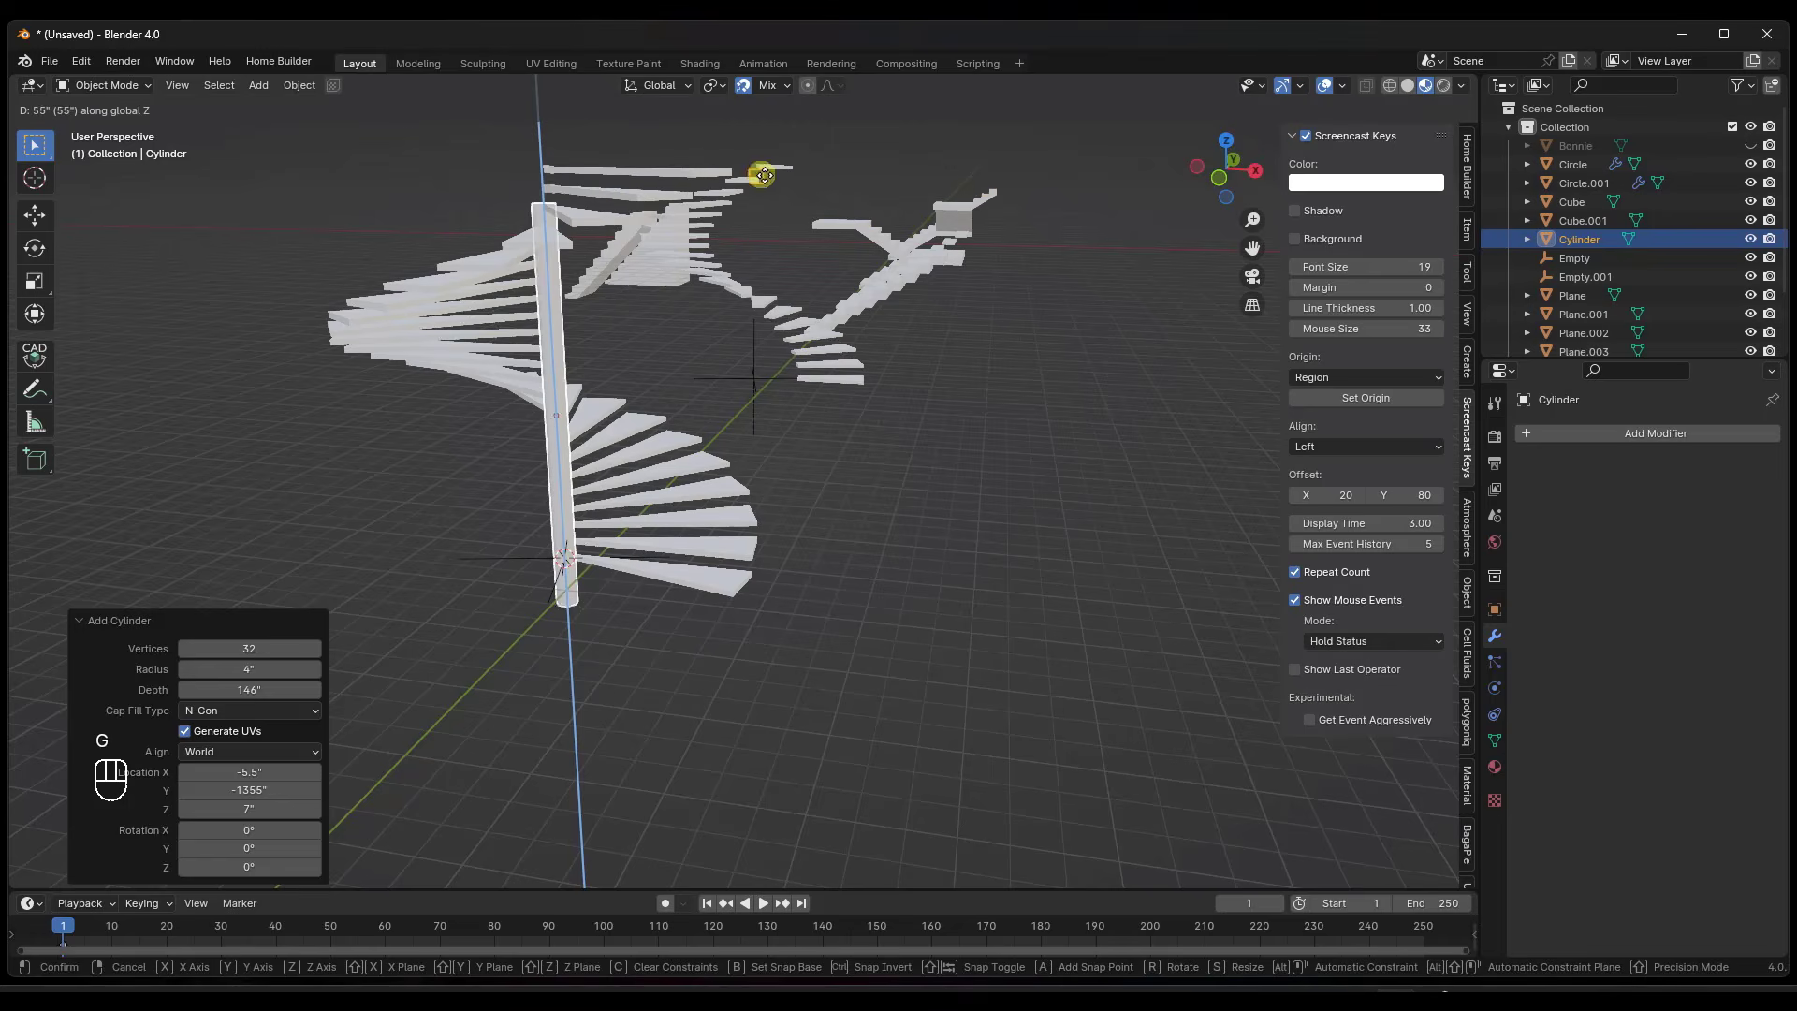
left_click(457, 494)
Increase the spiral treads' Solidify thickness to about 6.44" so that neighbouring steps meet.
middle_click_drag(457, 494, 622, 444)
left_click(703, 404)
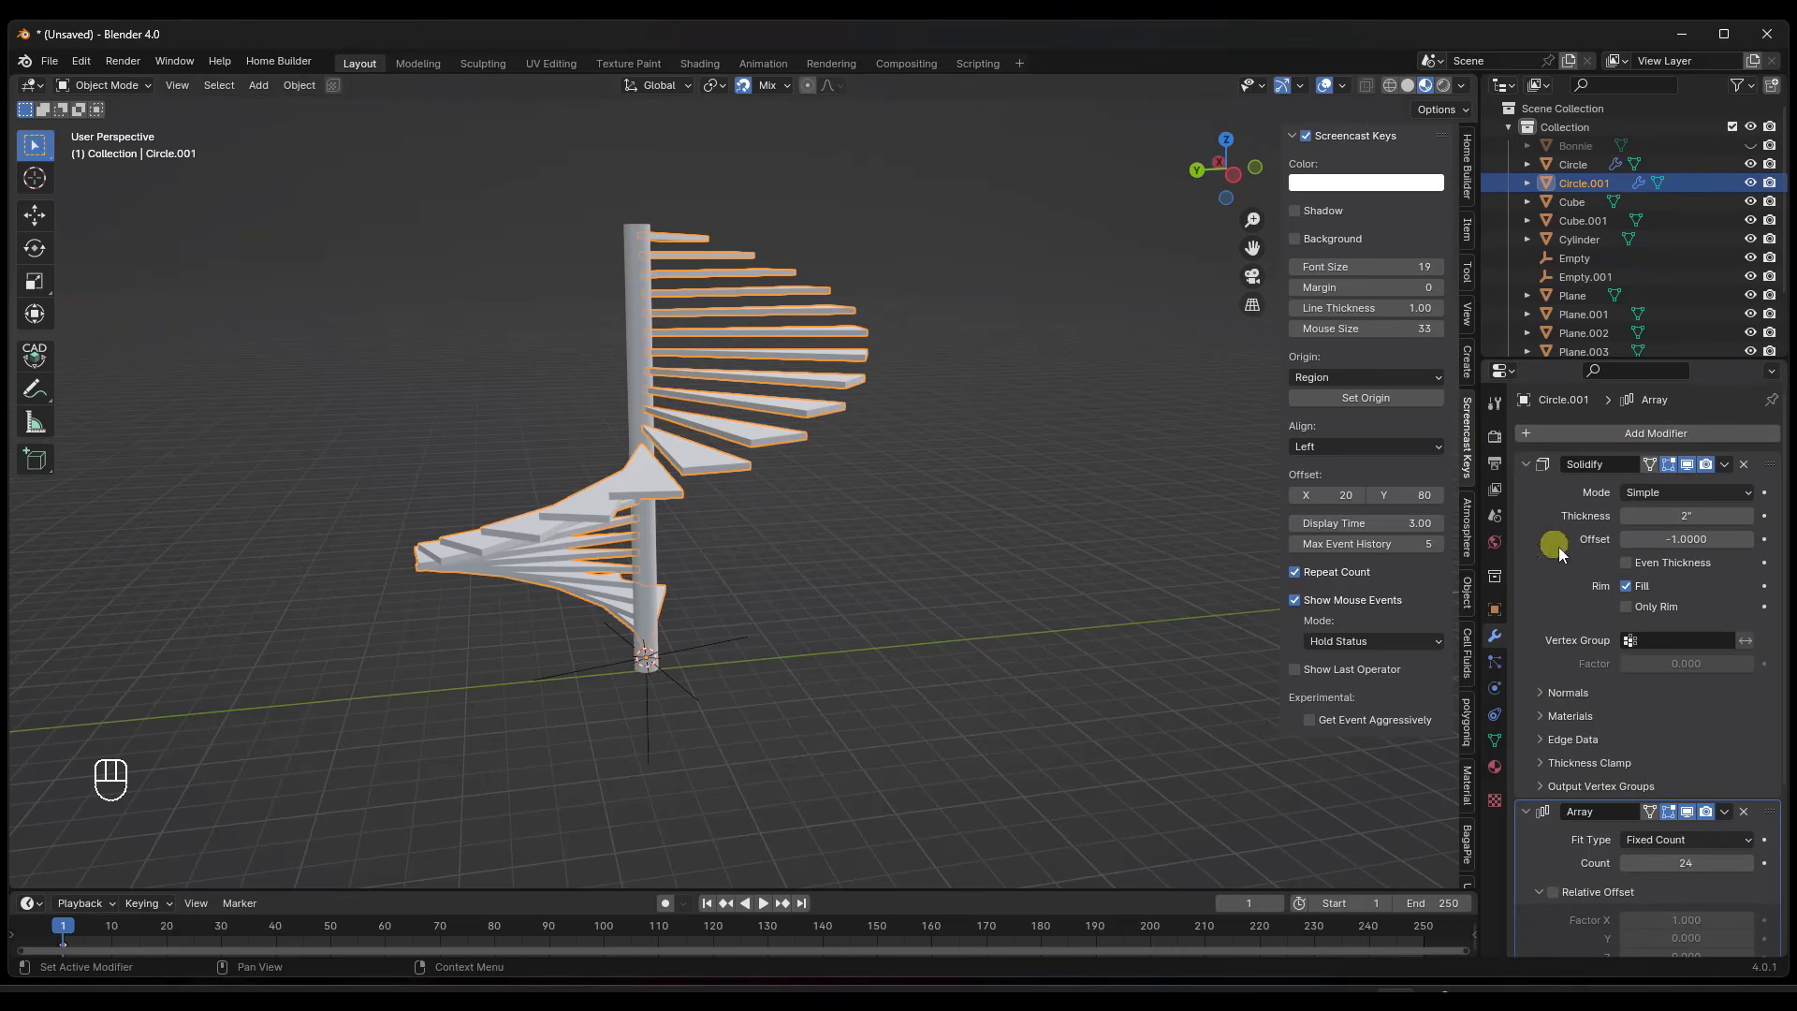
scroll(1670, 678, "down", 2)
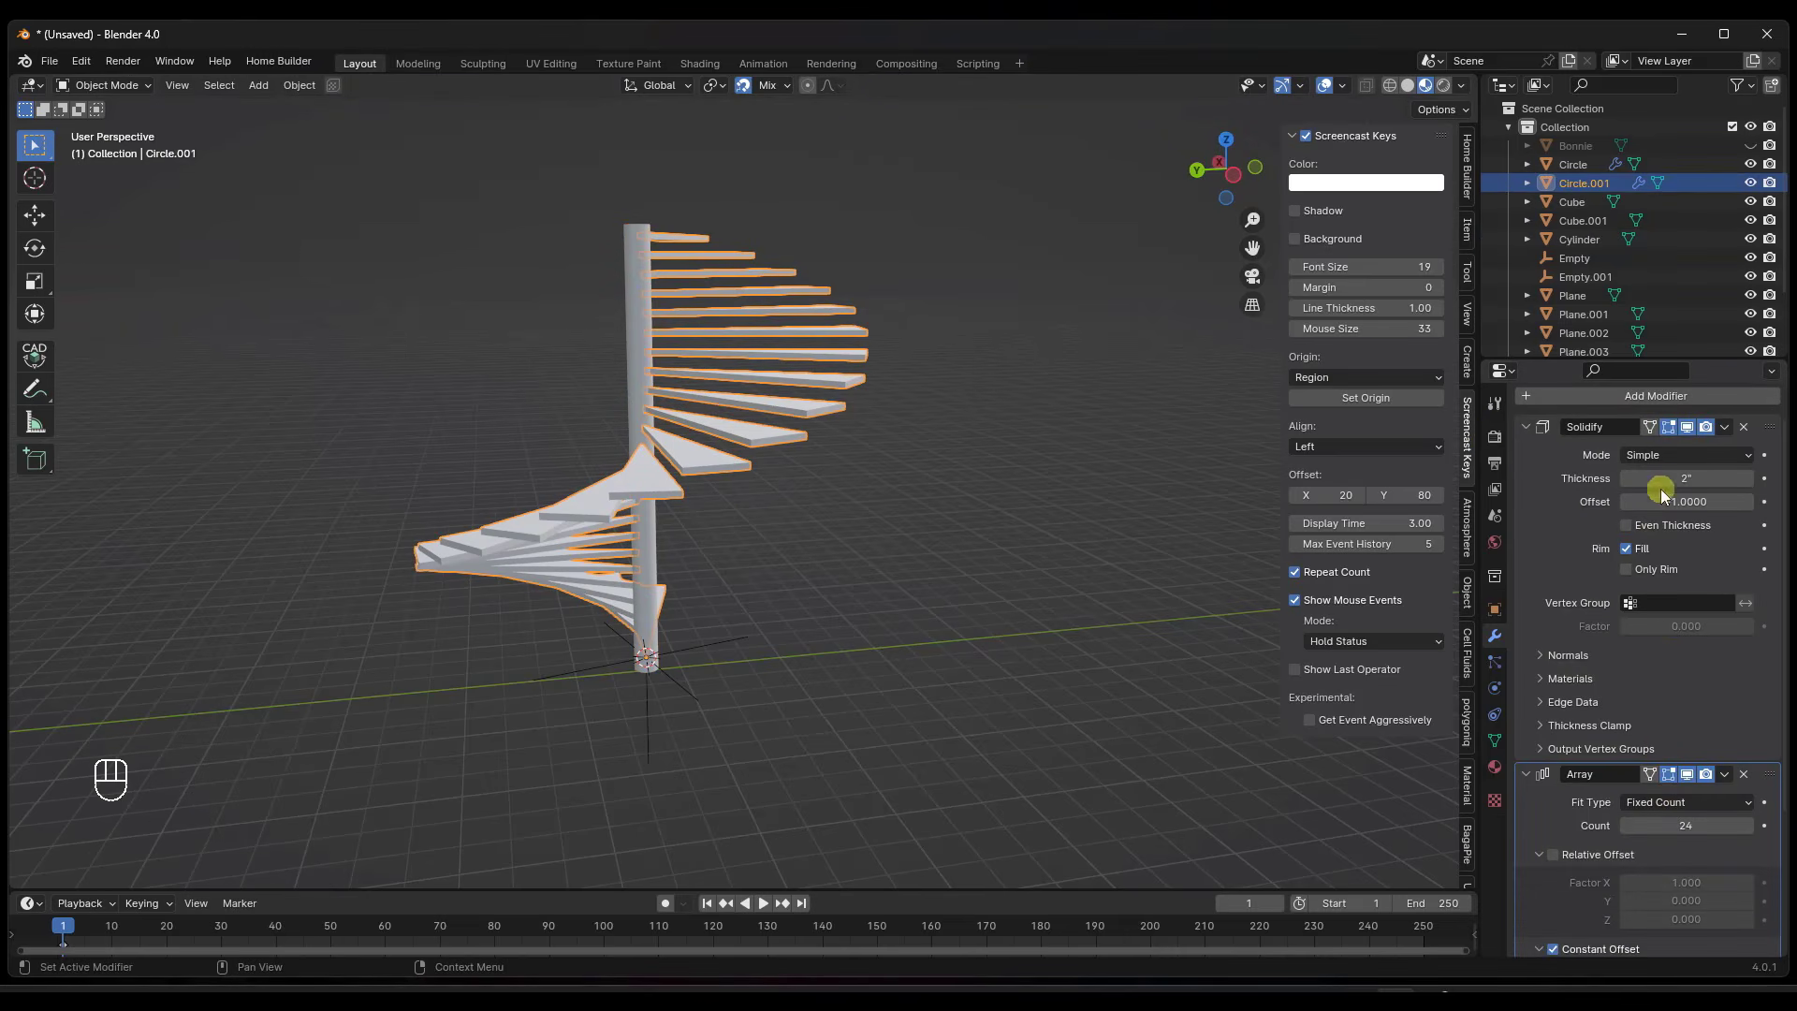
left_click_drag(1668, 479, 1542, 479)
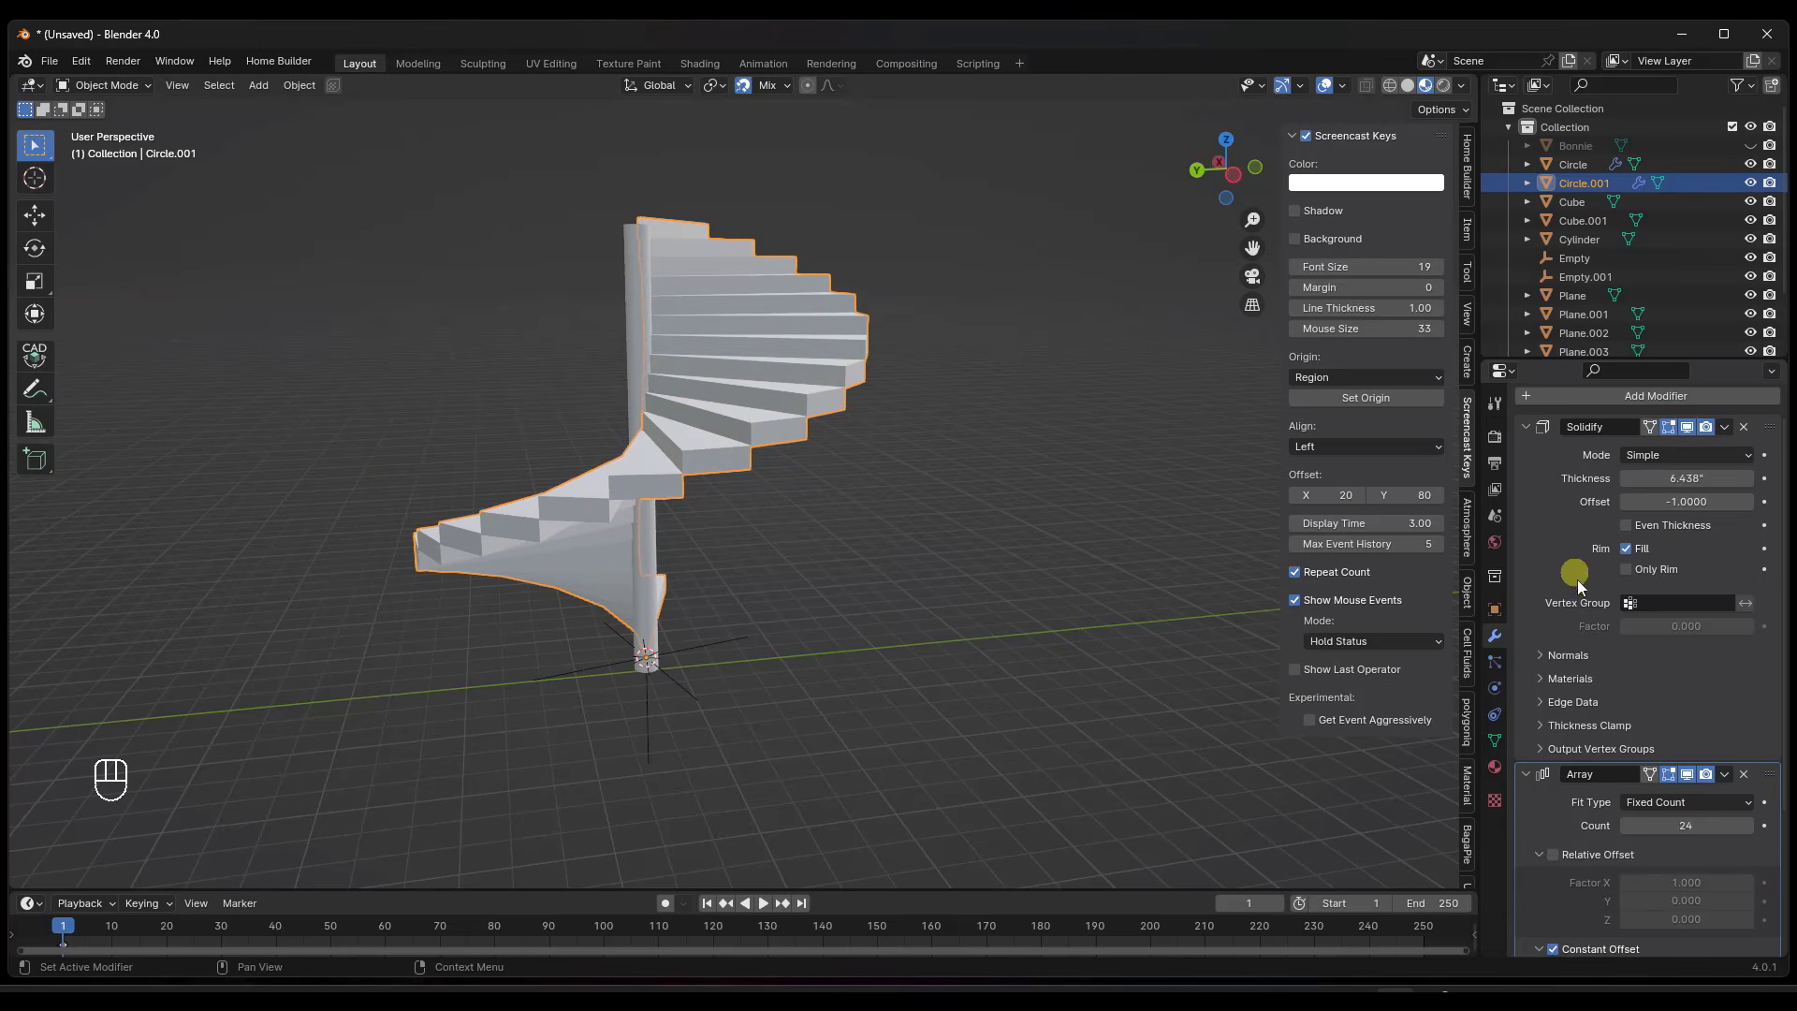
Try a constant Z offset of 7" on the spiral treads' array and set it back to 6".
scroll(1576, 581, "down", 5)
left_click_drag(1680, 811, 265, 244)
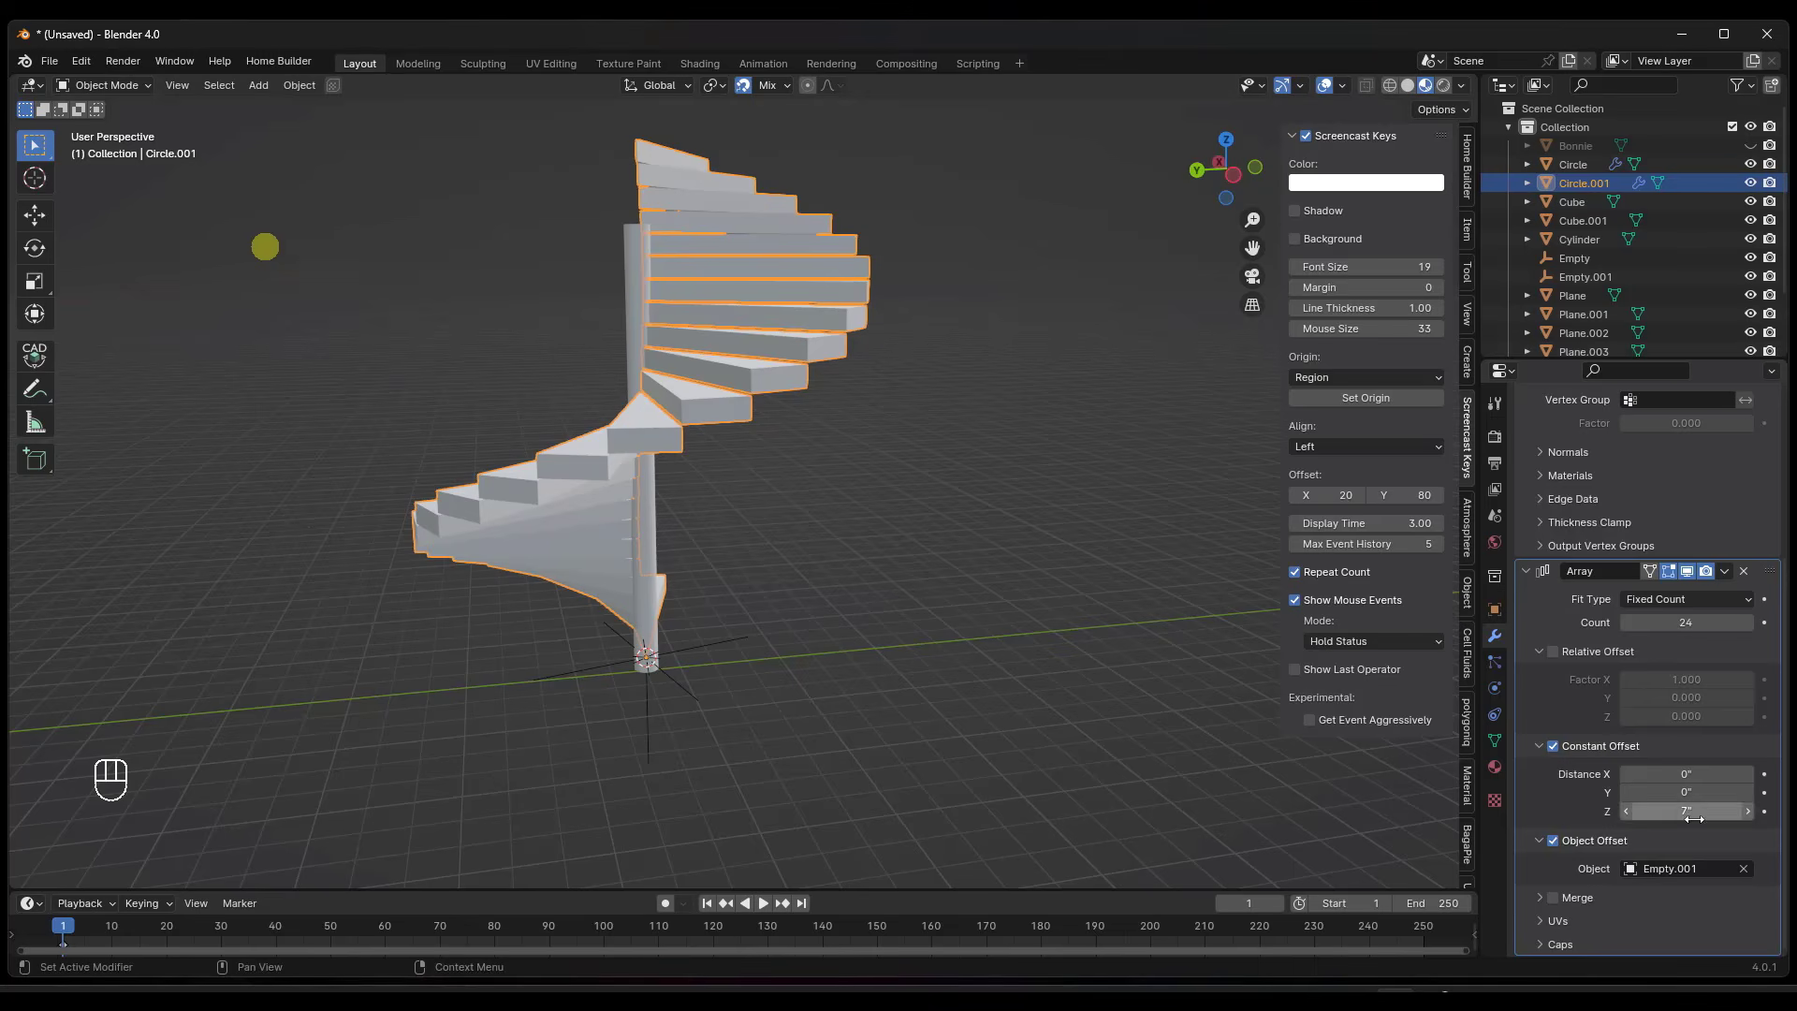
left_click(1681, 811)
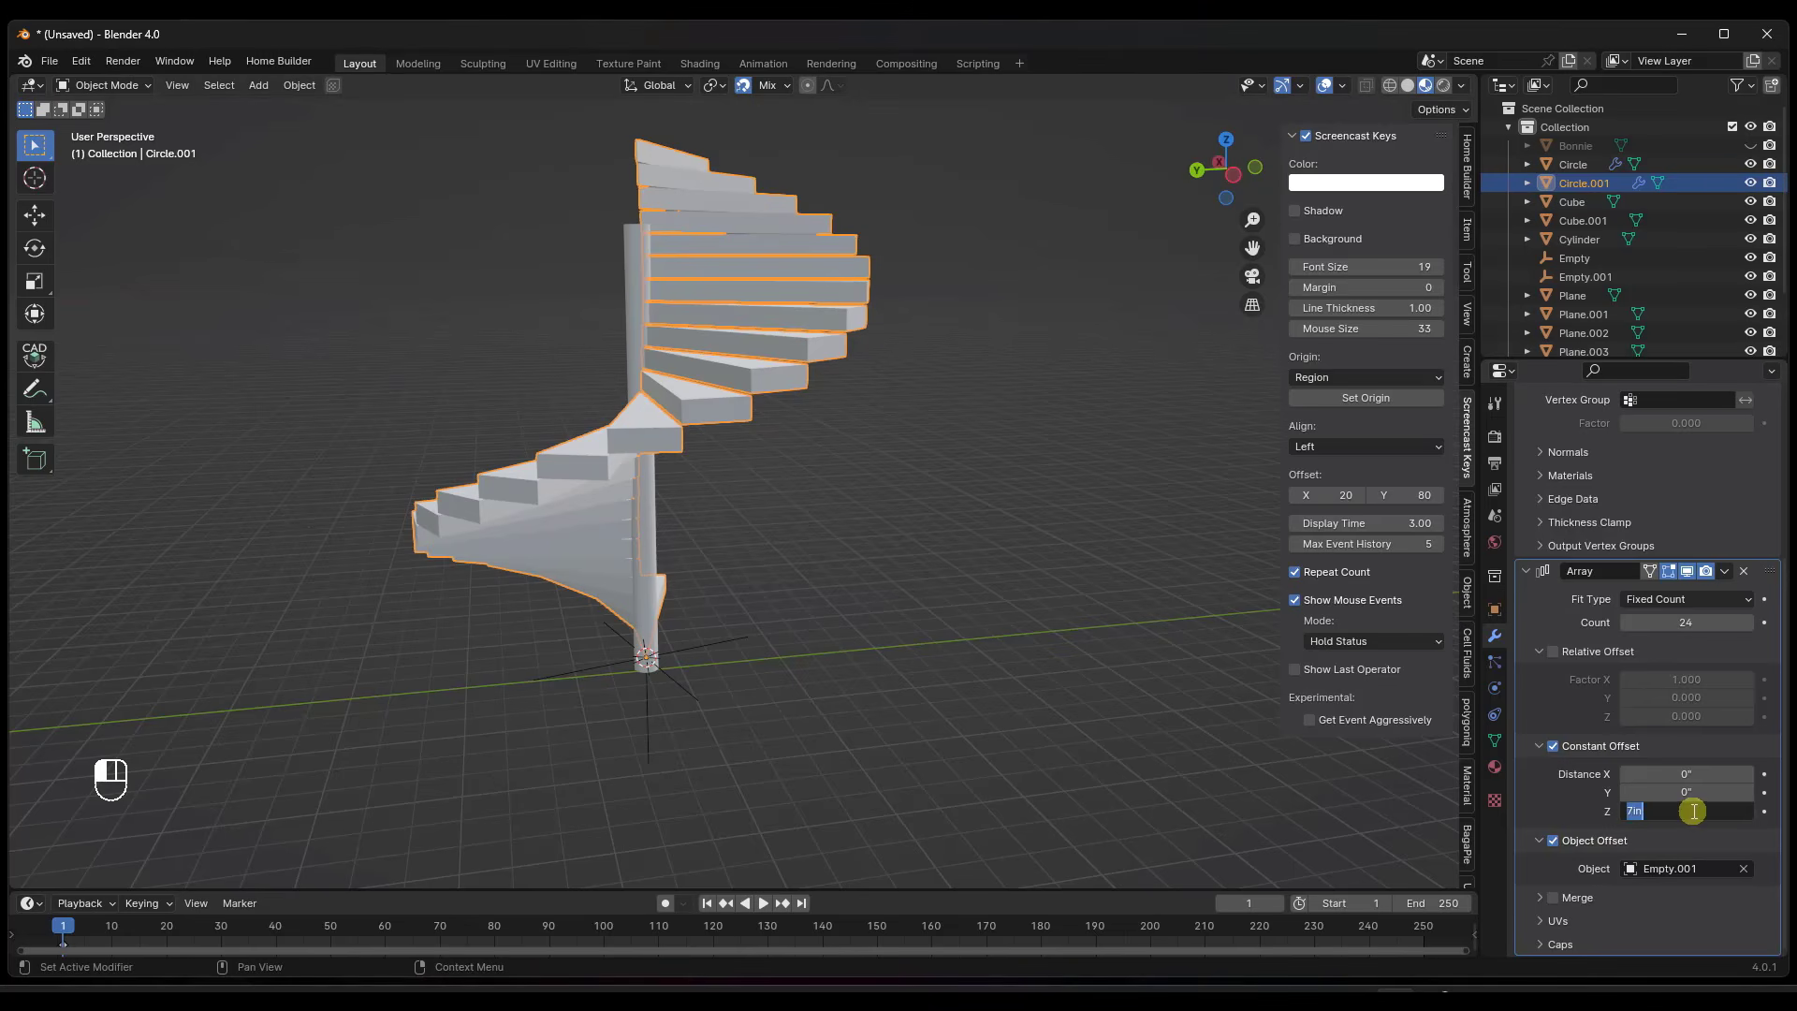
type("6")
key("Return")
Add a BagaPie linear stair and move it about -193" along Y, clear of the spiral staircase.
middle_click_drag(563, 356, 637, 417)
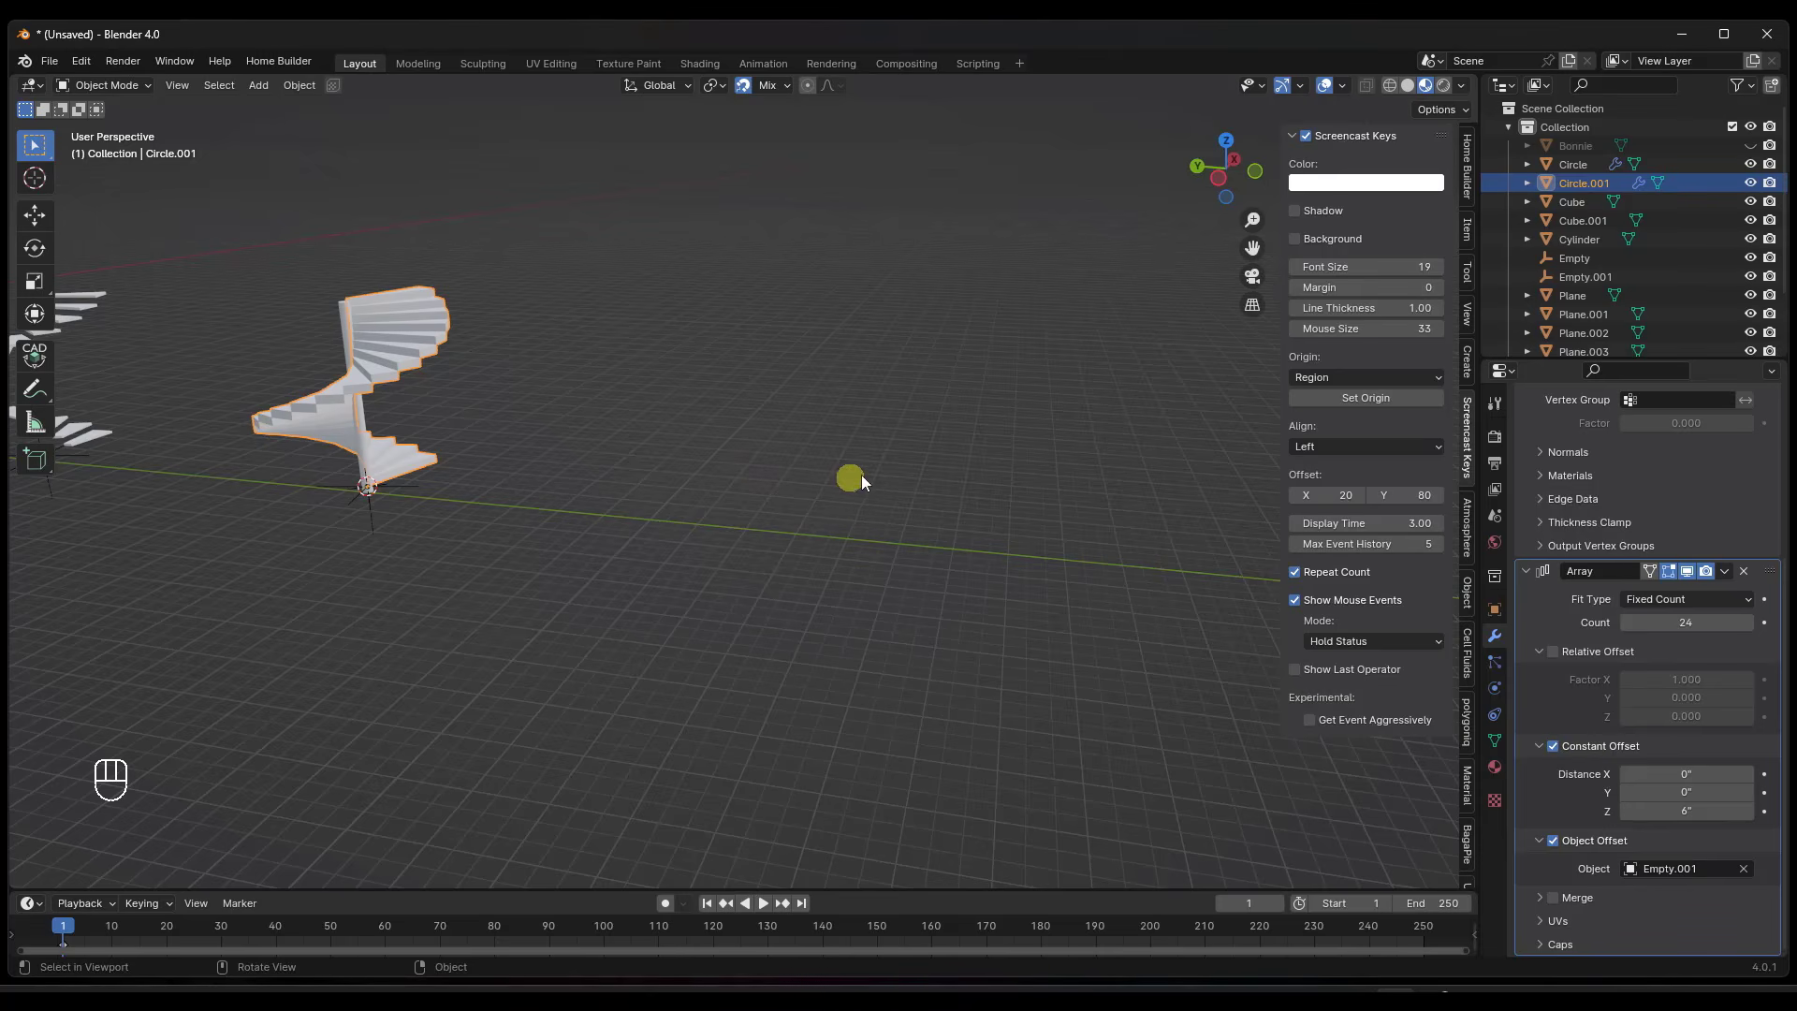
scroll(679, 484, "down", 2)
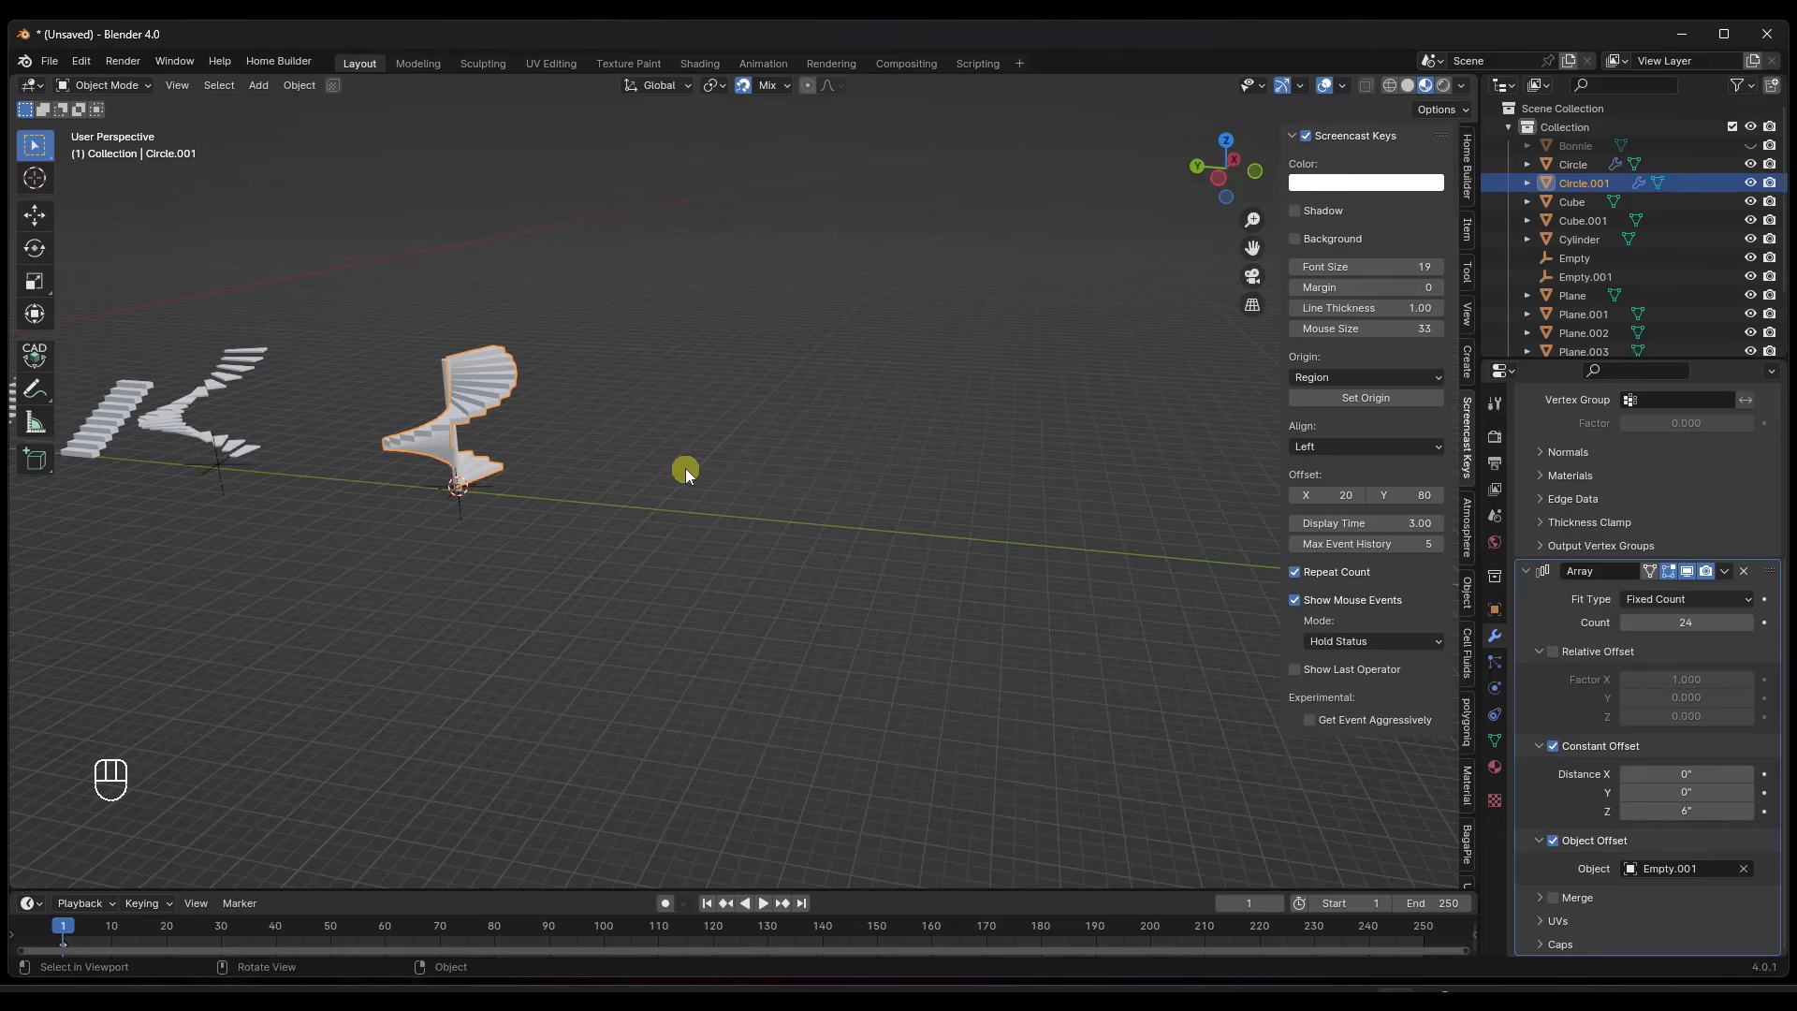
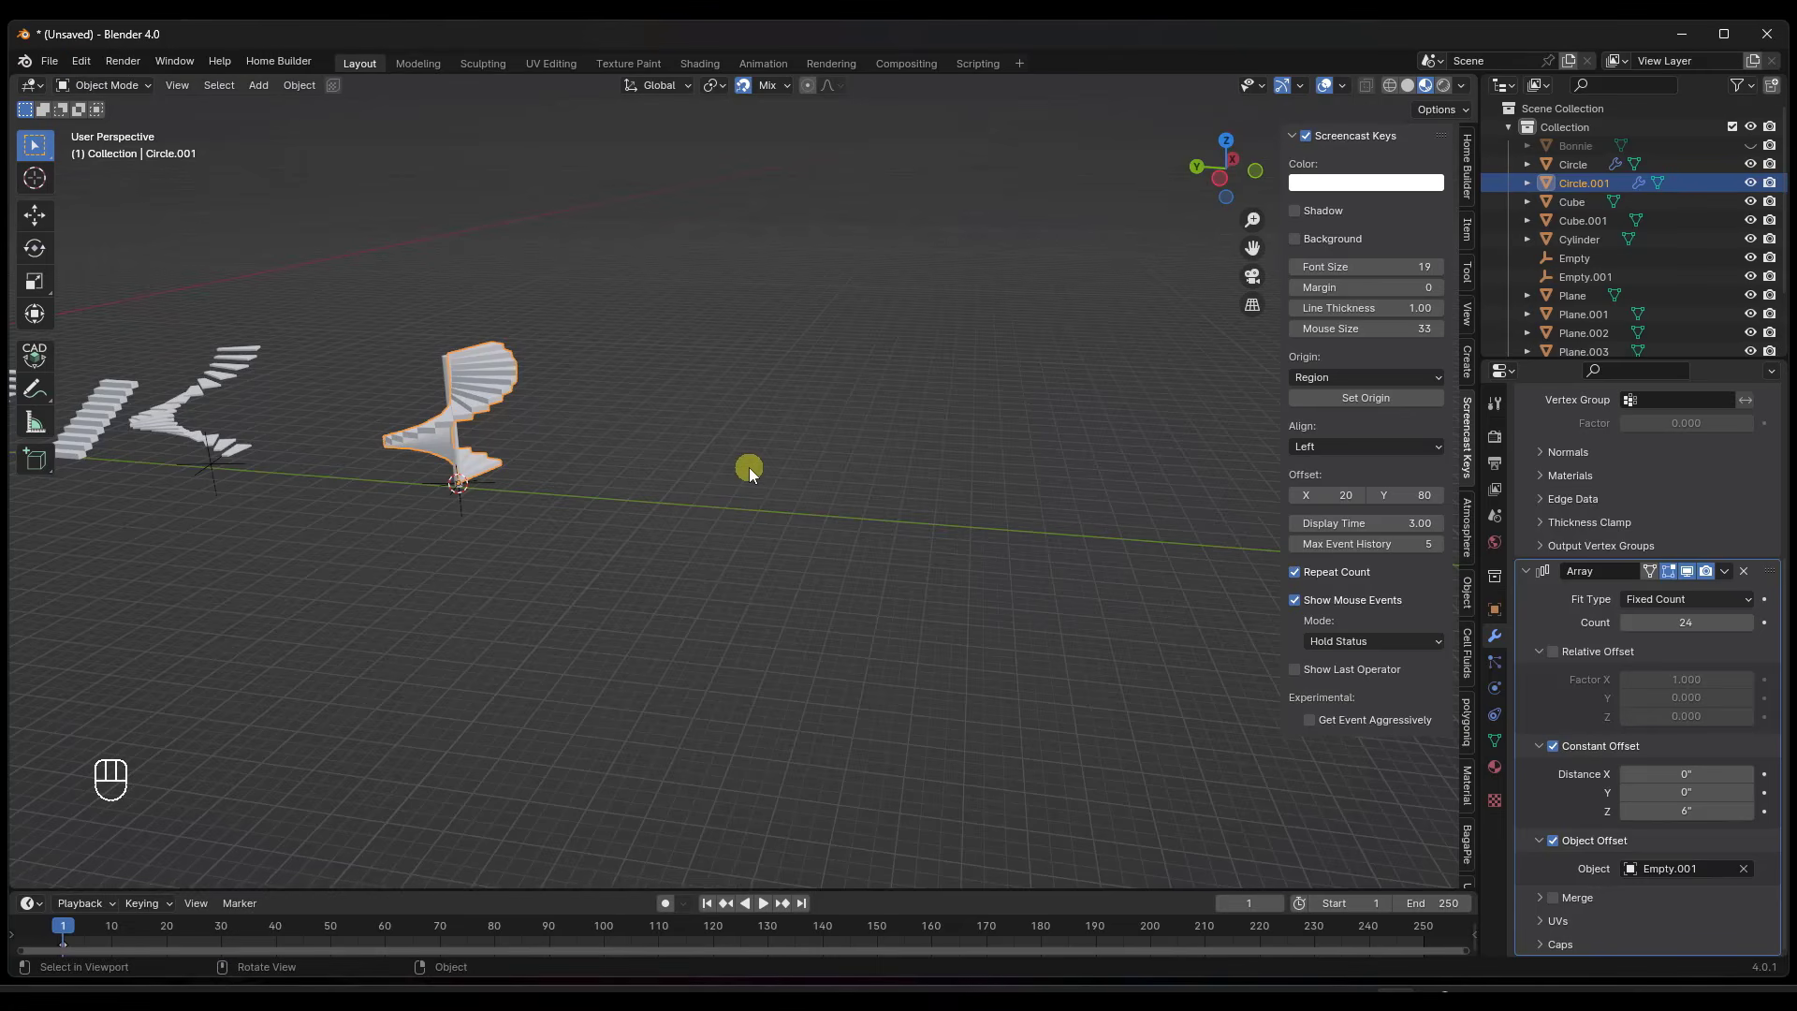
key("j")
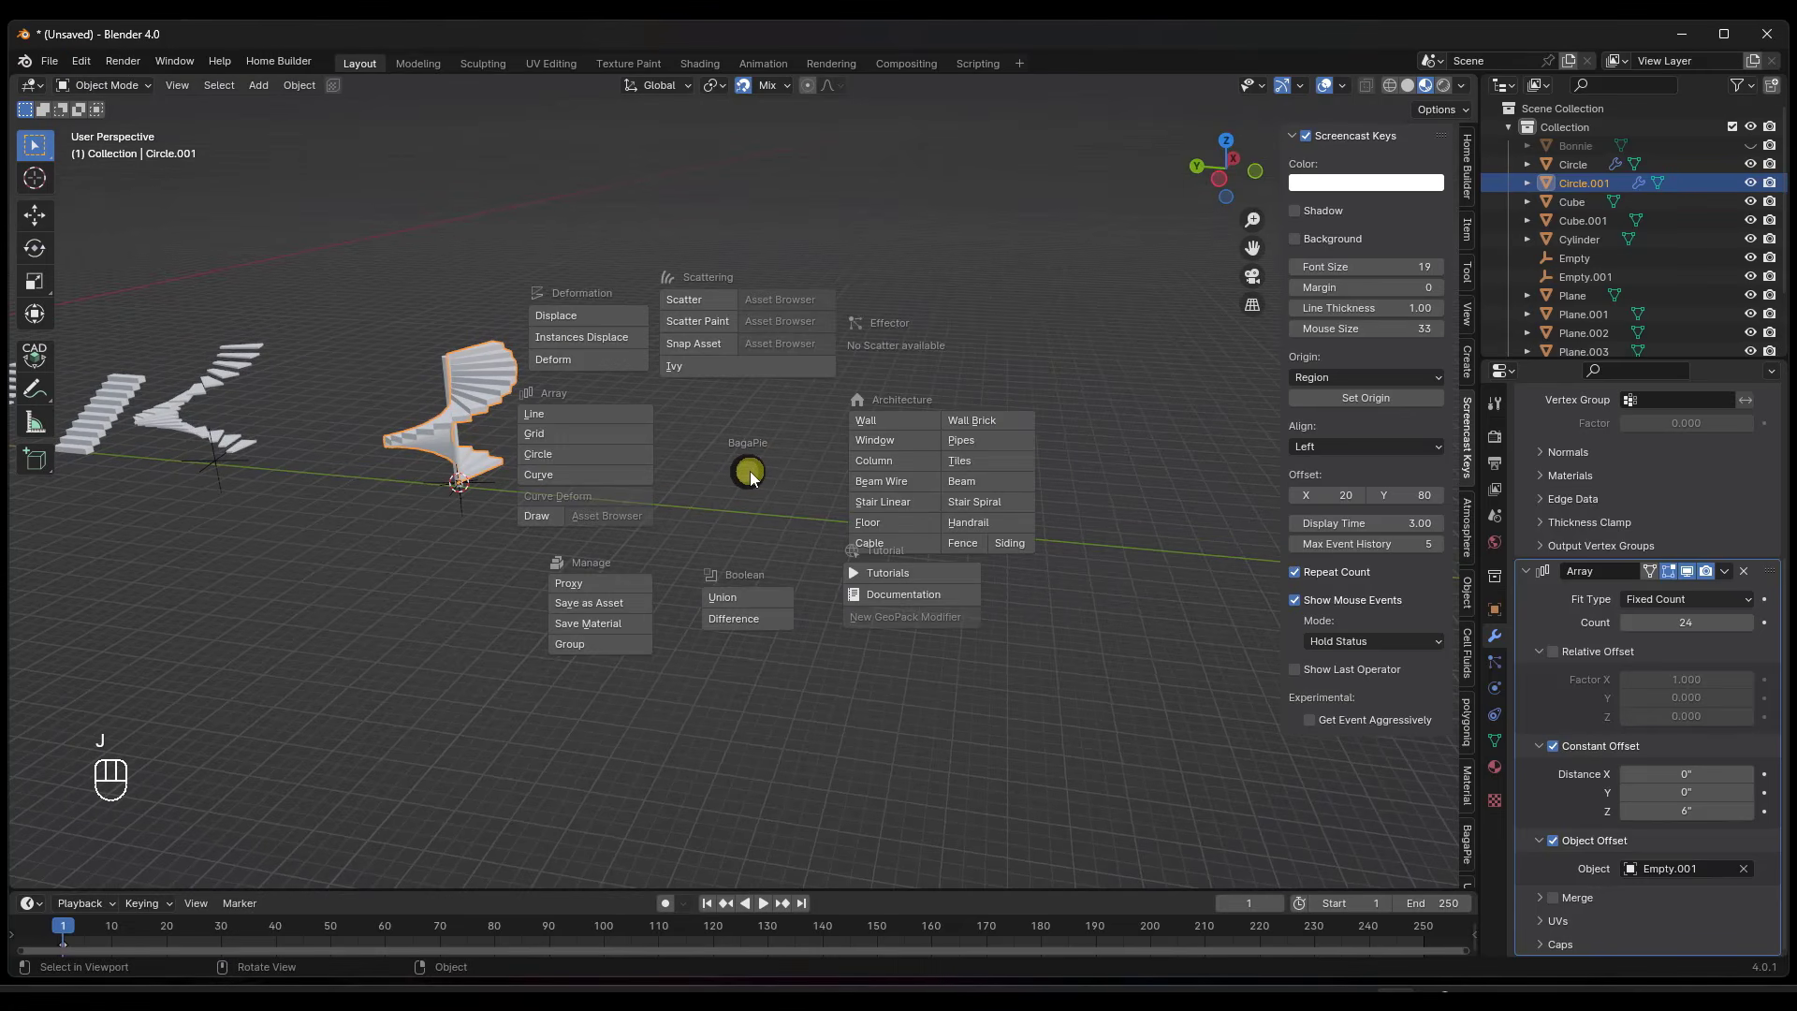
left_click(889, 501)
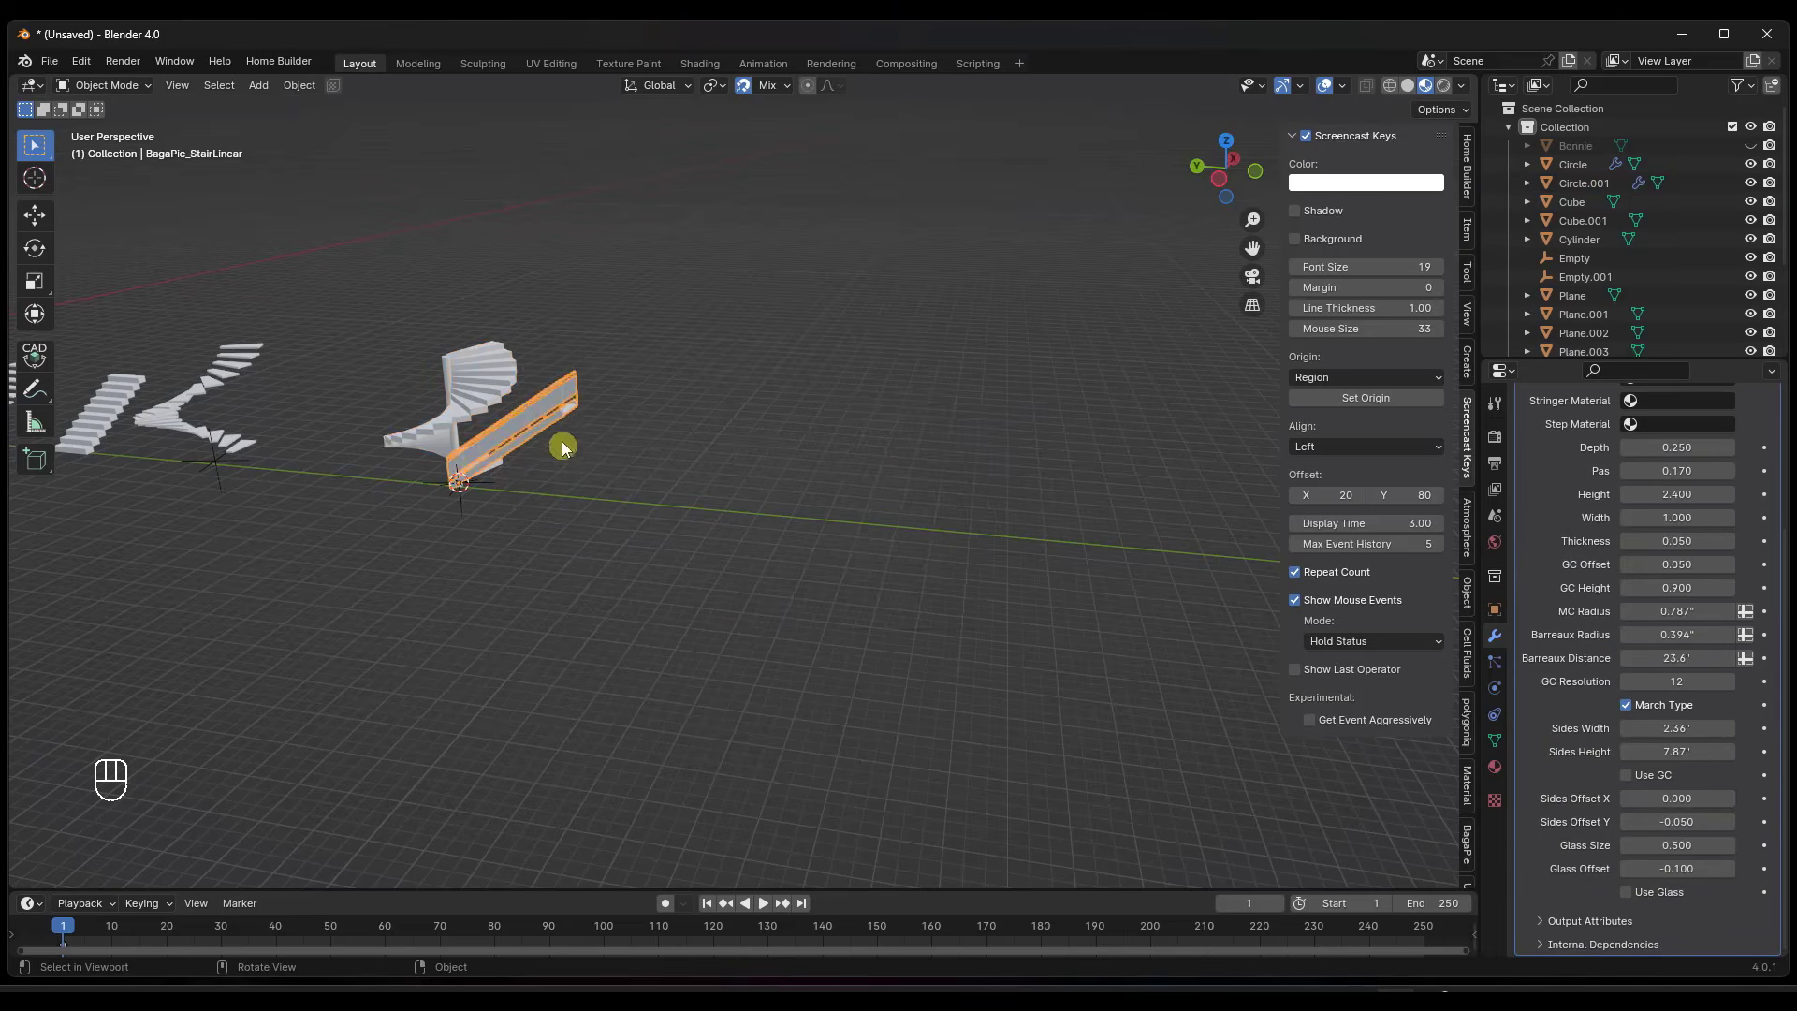
key("y")
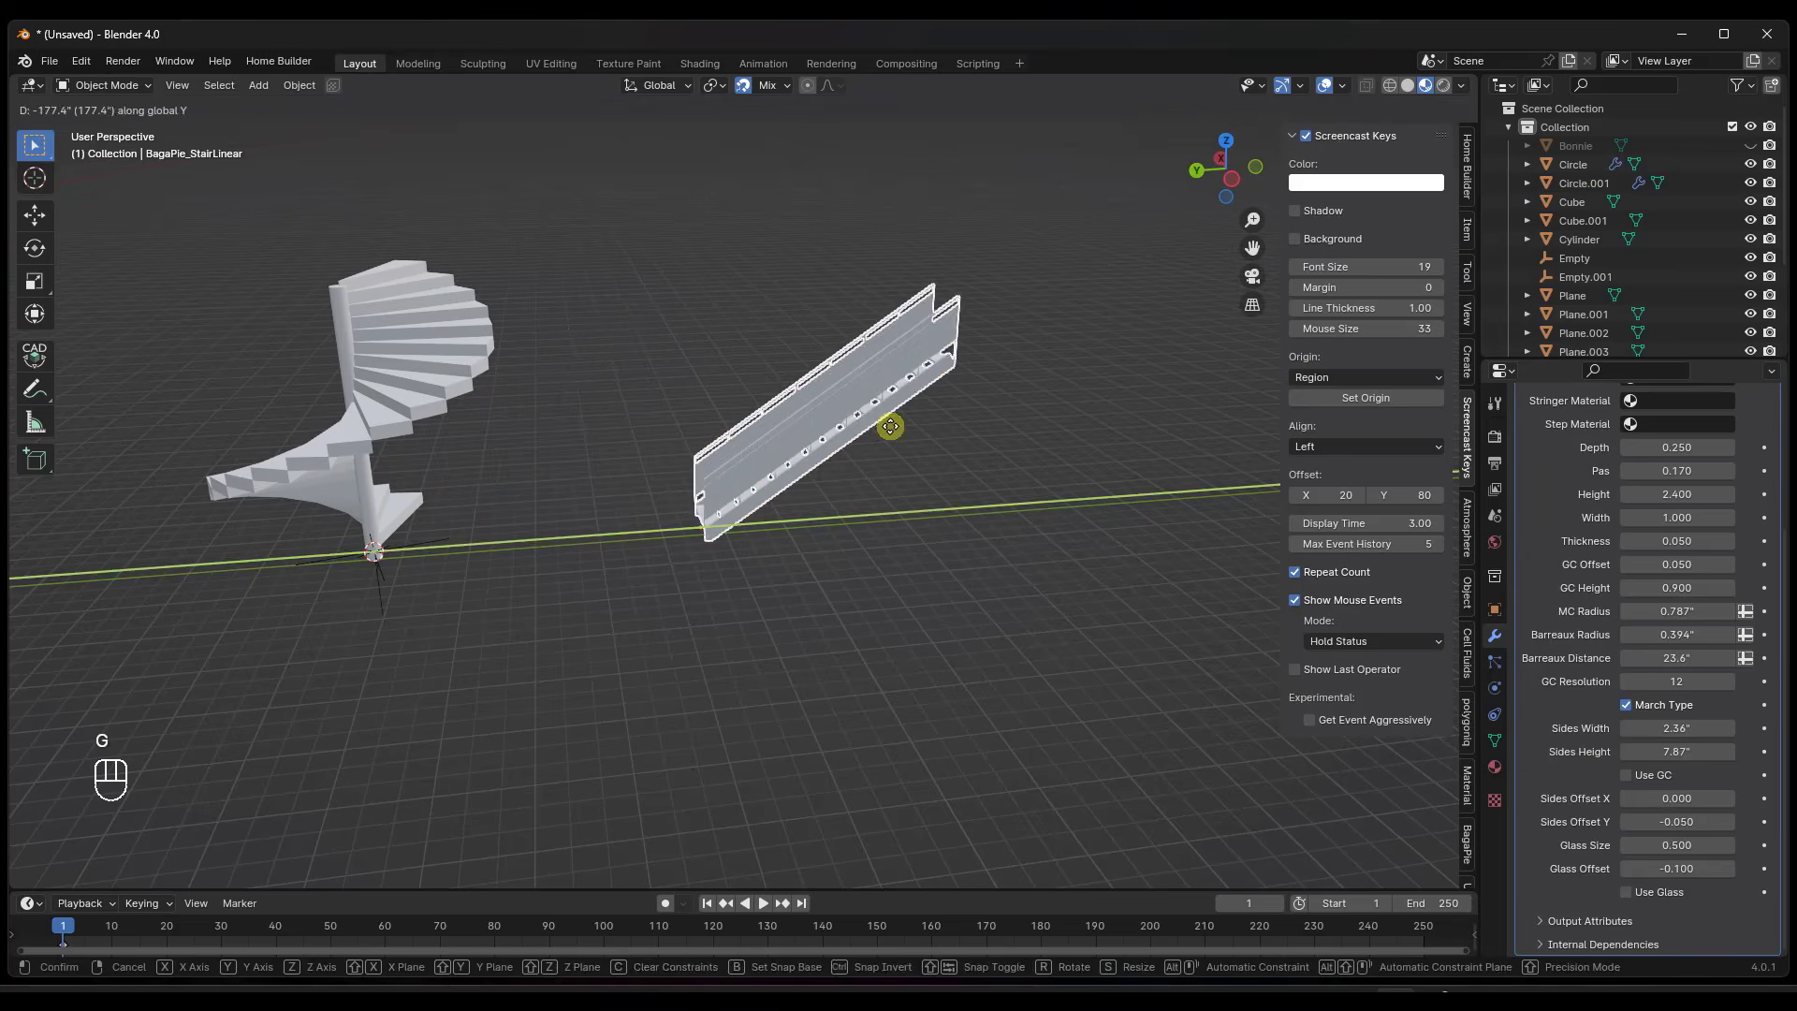
left_click(919, 422)
Rotate the BagaPie linear stair 90° around the Z axis.
scroll(1003, 418, "up", 3)
middle_click_drag(829, 395, 889, 400)
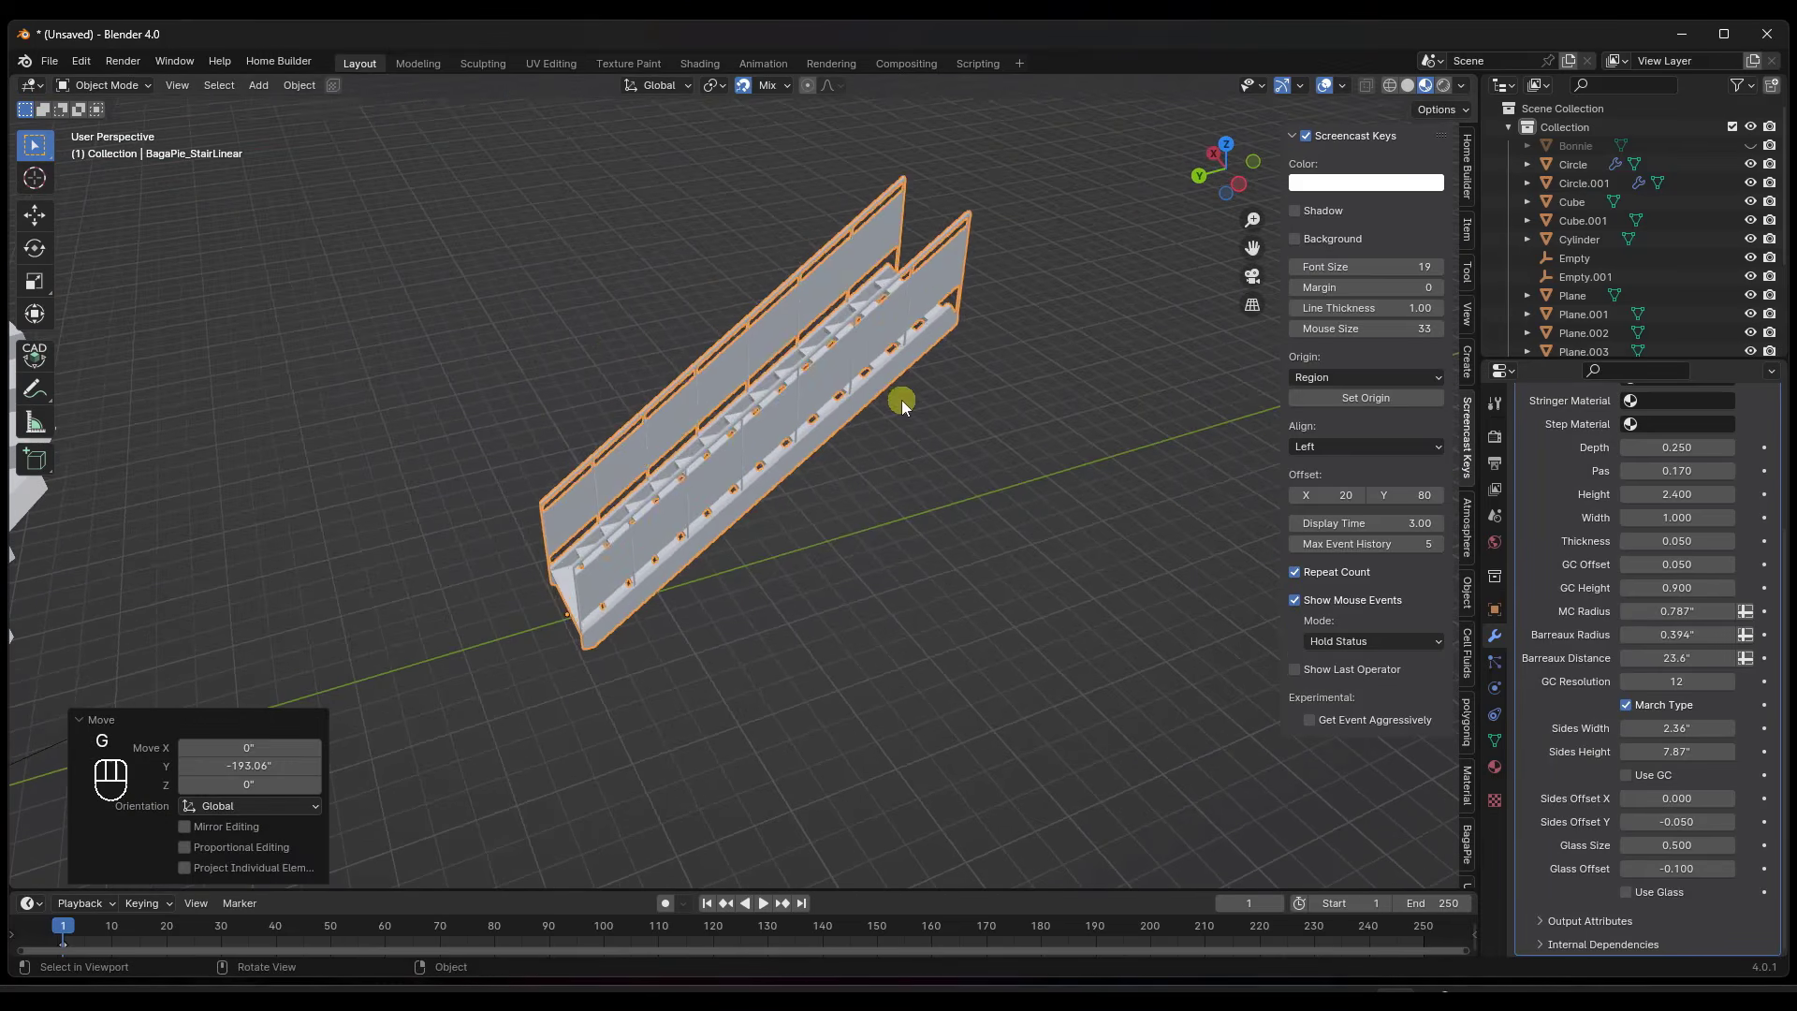
key("r")
key("z")
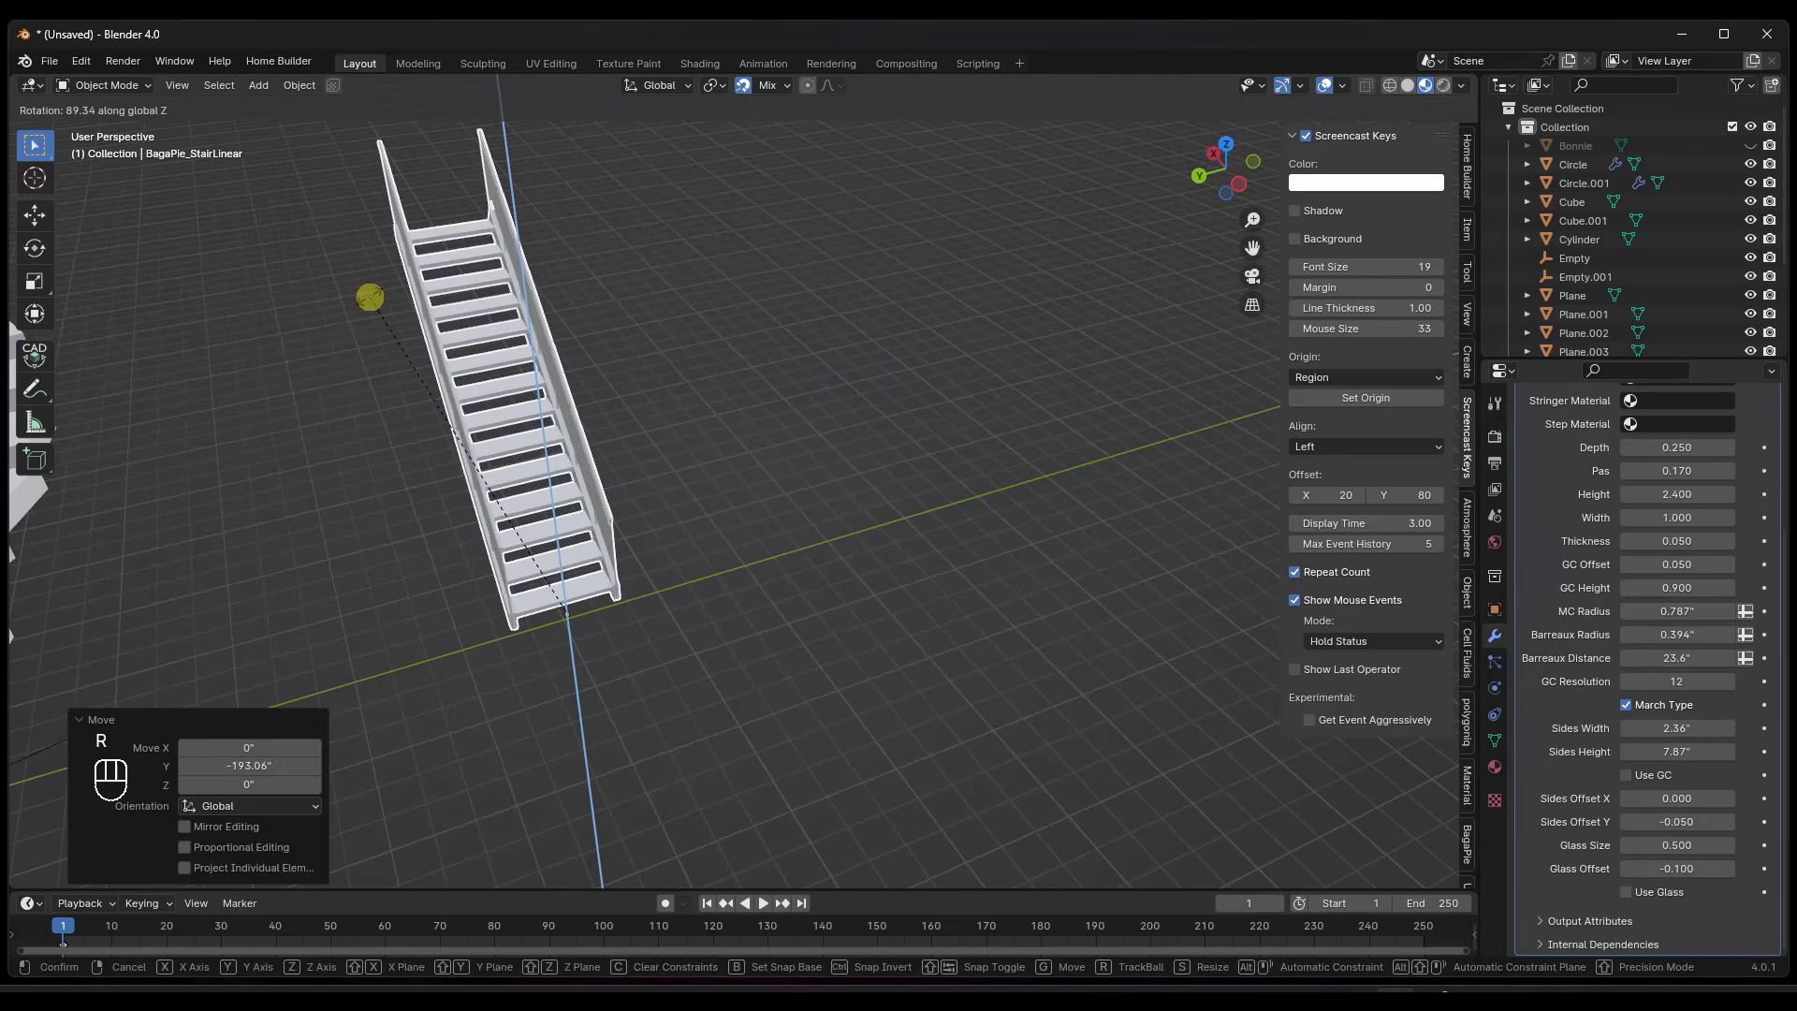
type("90")
key("Return")
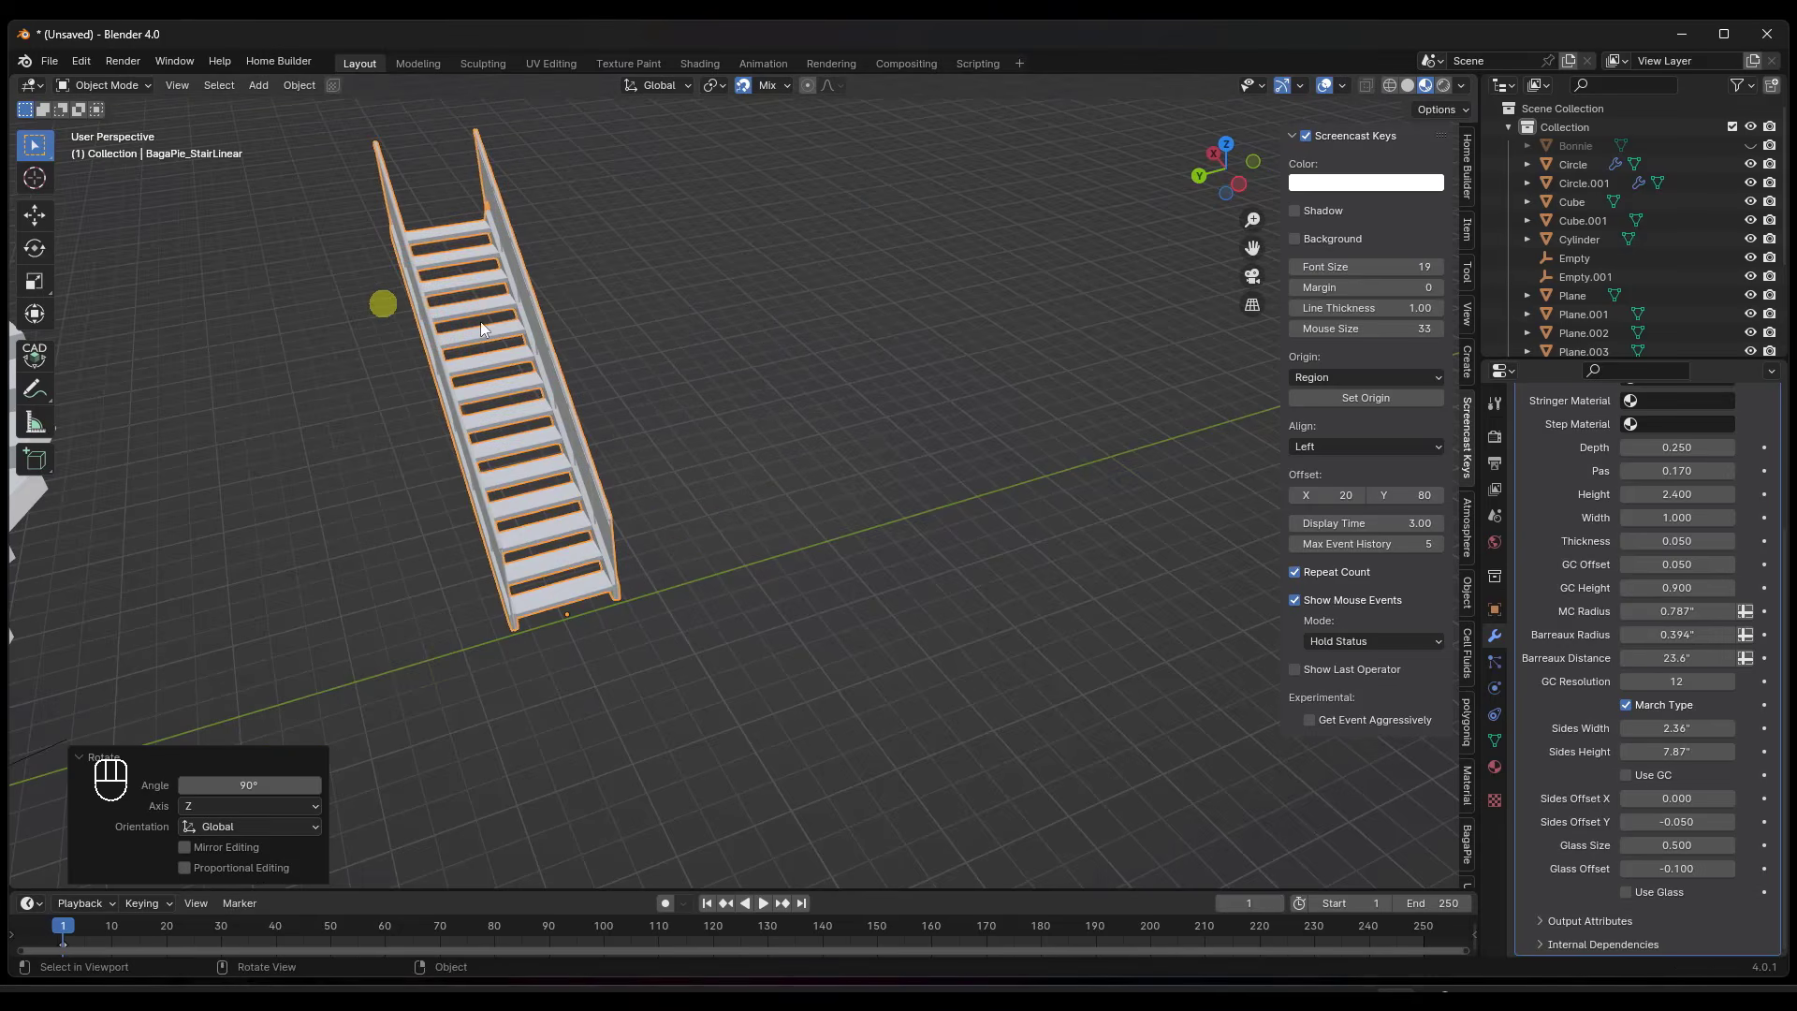
middle_click_drag(480, 322, 479, 265)
scroll(1675, 468, "up", 5)
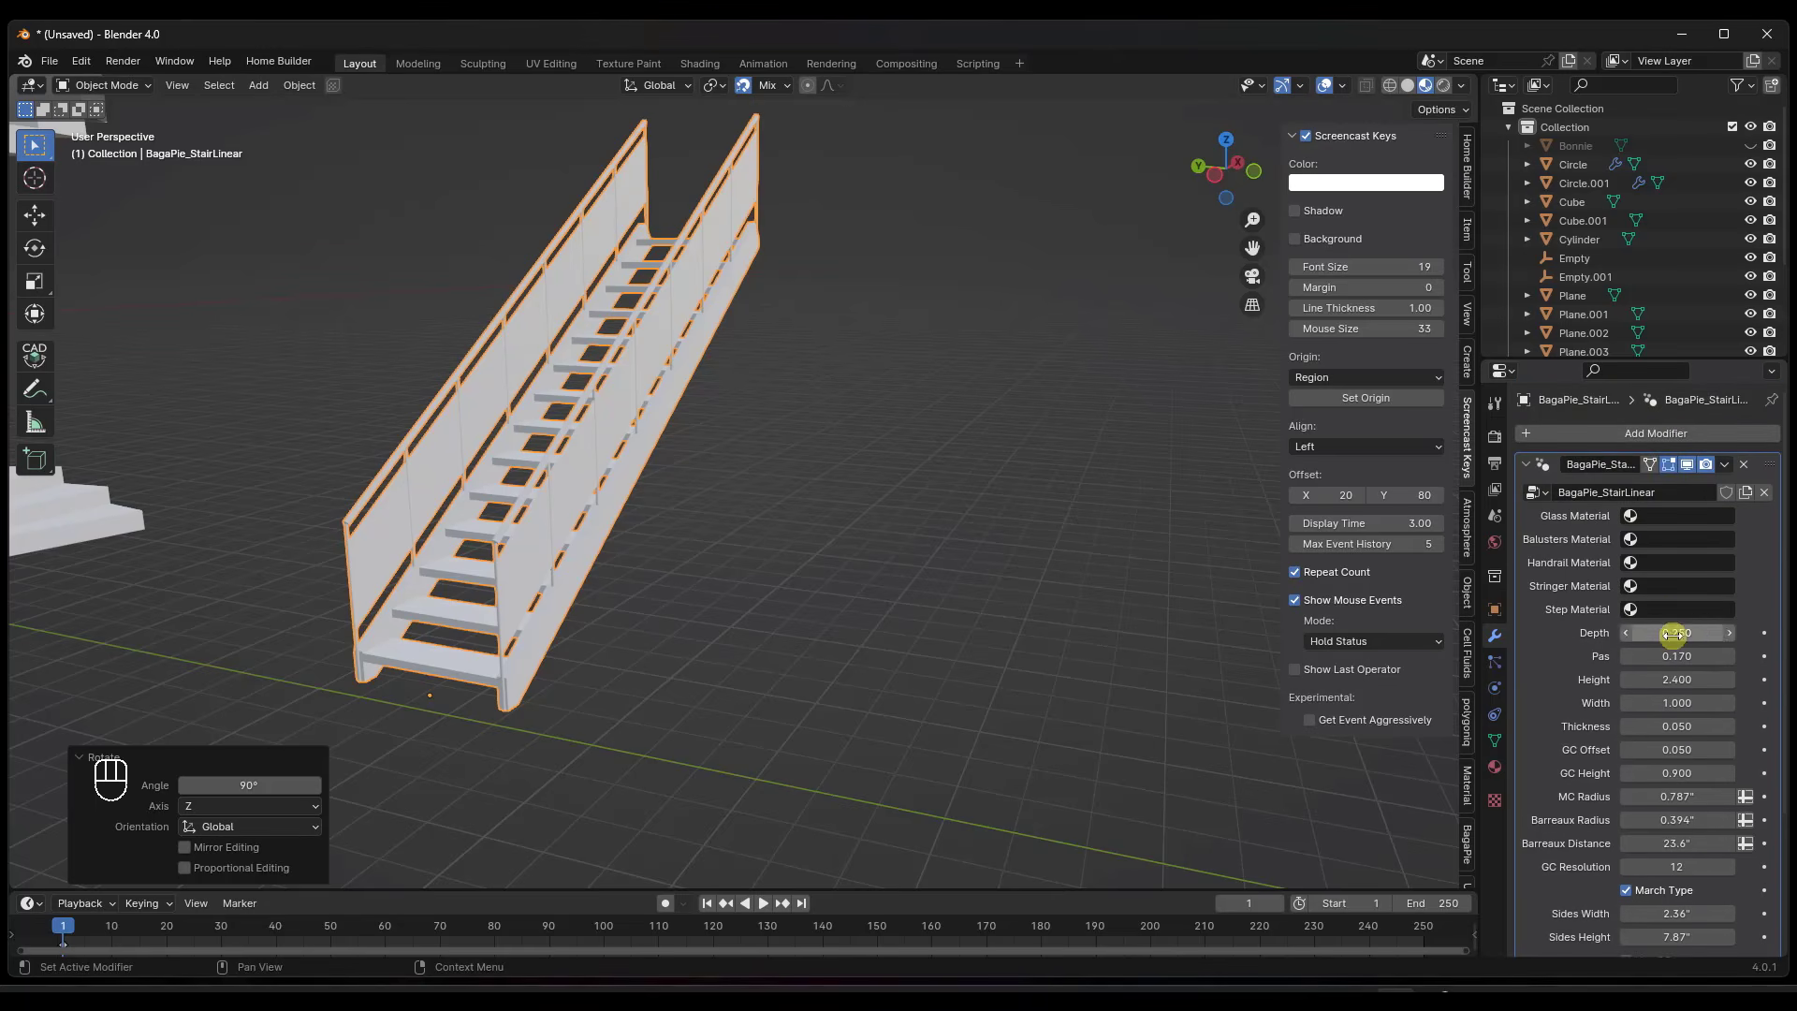
Set the linear stair's Depth to 0.230, Height to 2.430, Width to 1.490 and Sides Height to 4.87".
left_click_drag(1672, 633, 261, 649)
left_click_drag(1657, 681, 293, 706)
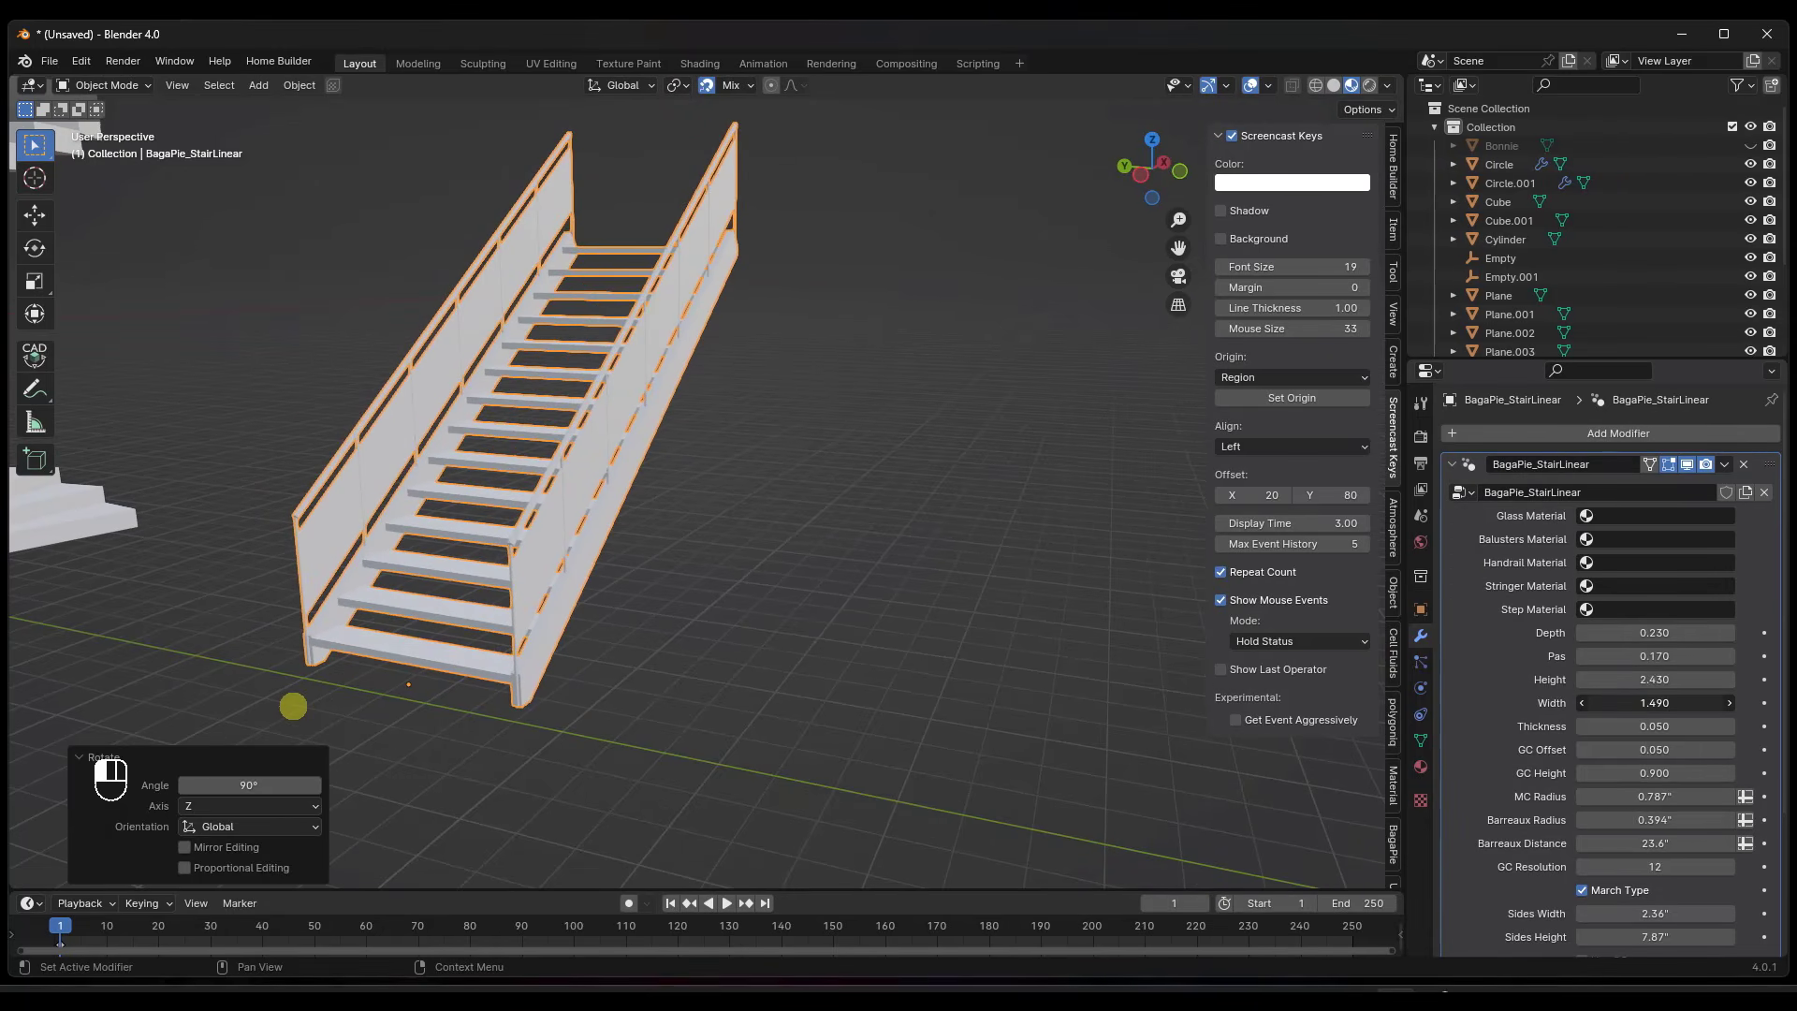
scroll(1646, 671, "down", 5)
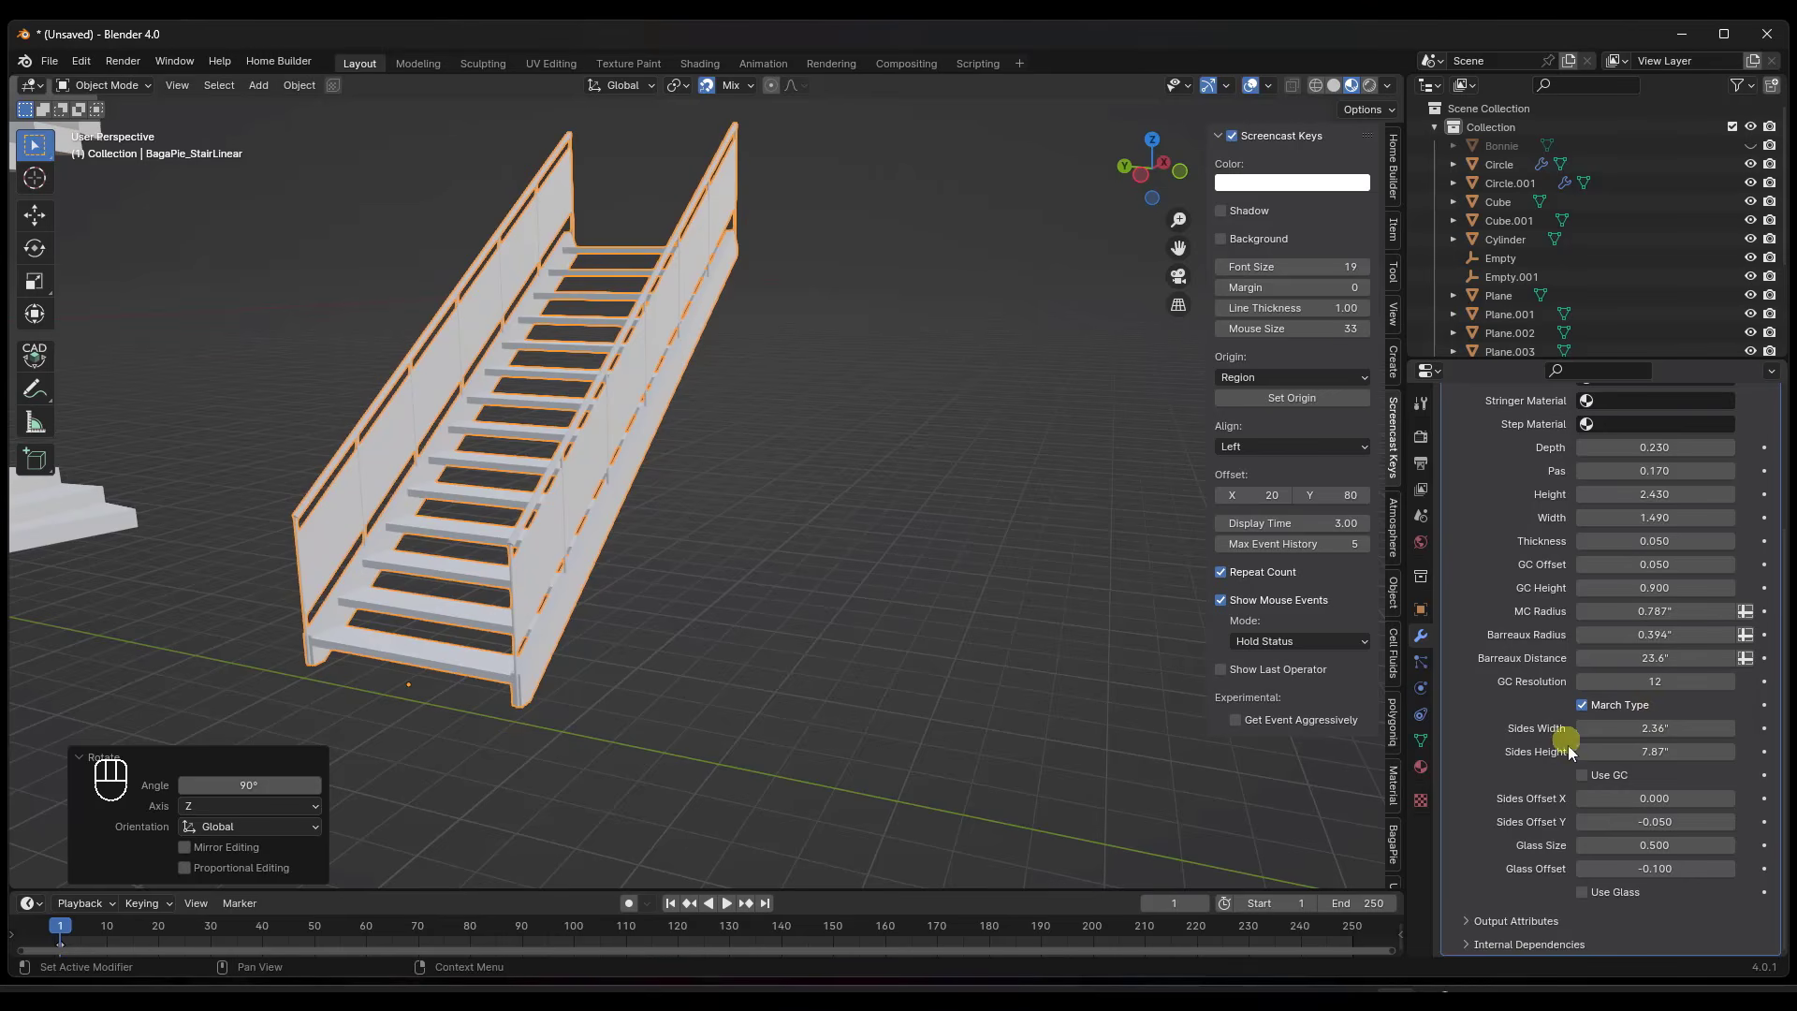
left_click_drag(1657, 731, 228, 729)
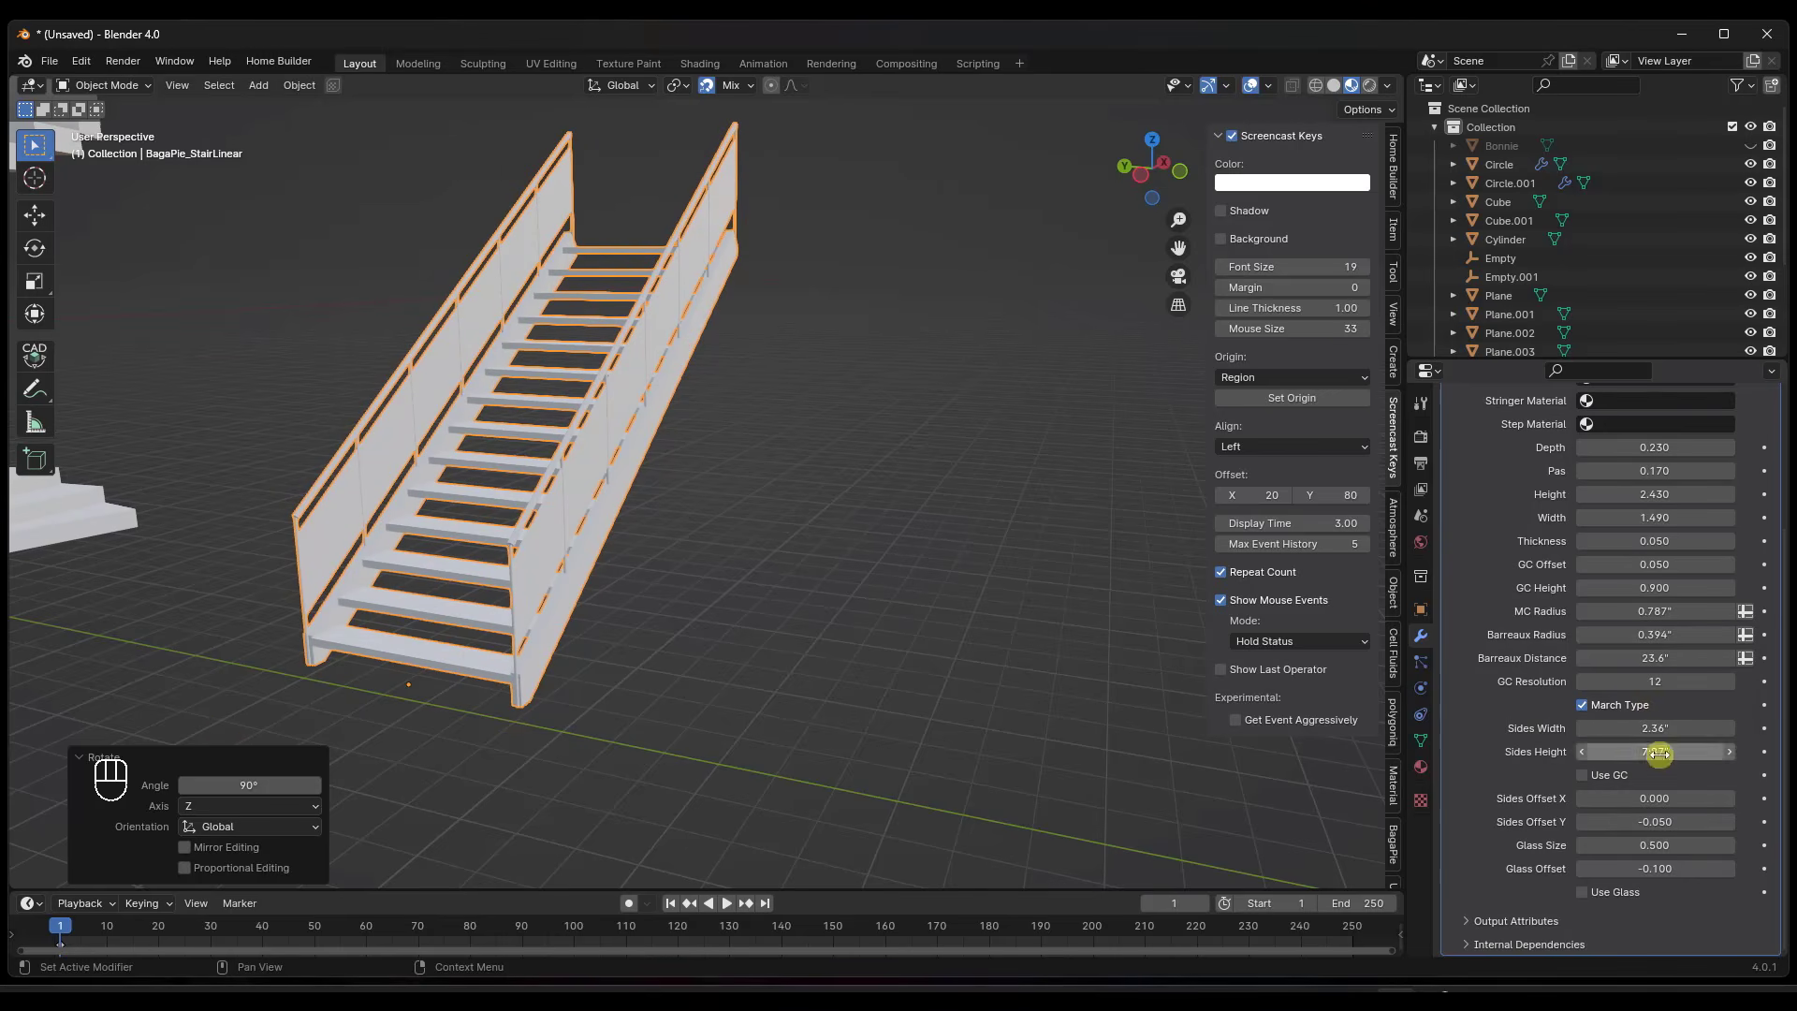
left_click_drag(1657, 752, 238, 754)
scroll(475, 456, "down", 5)
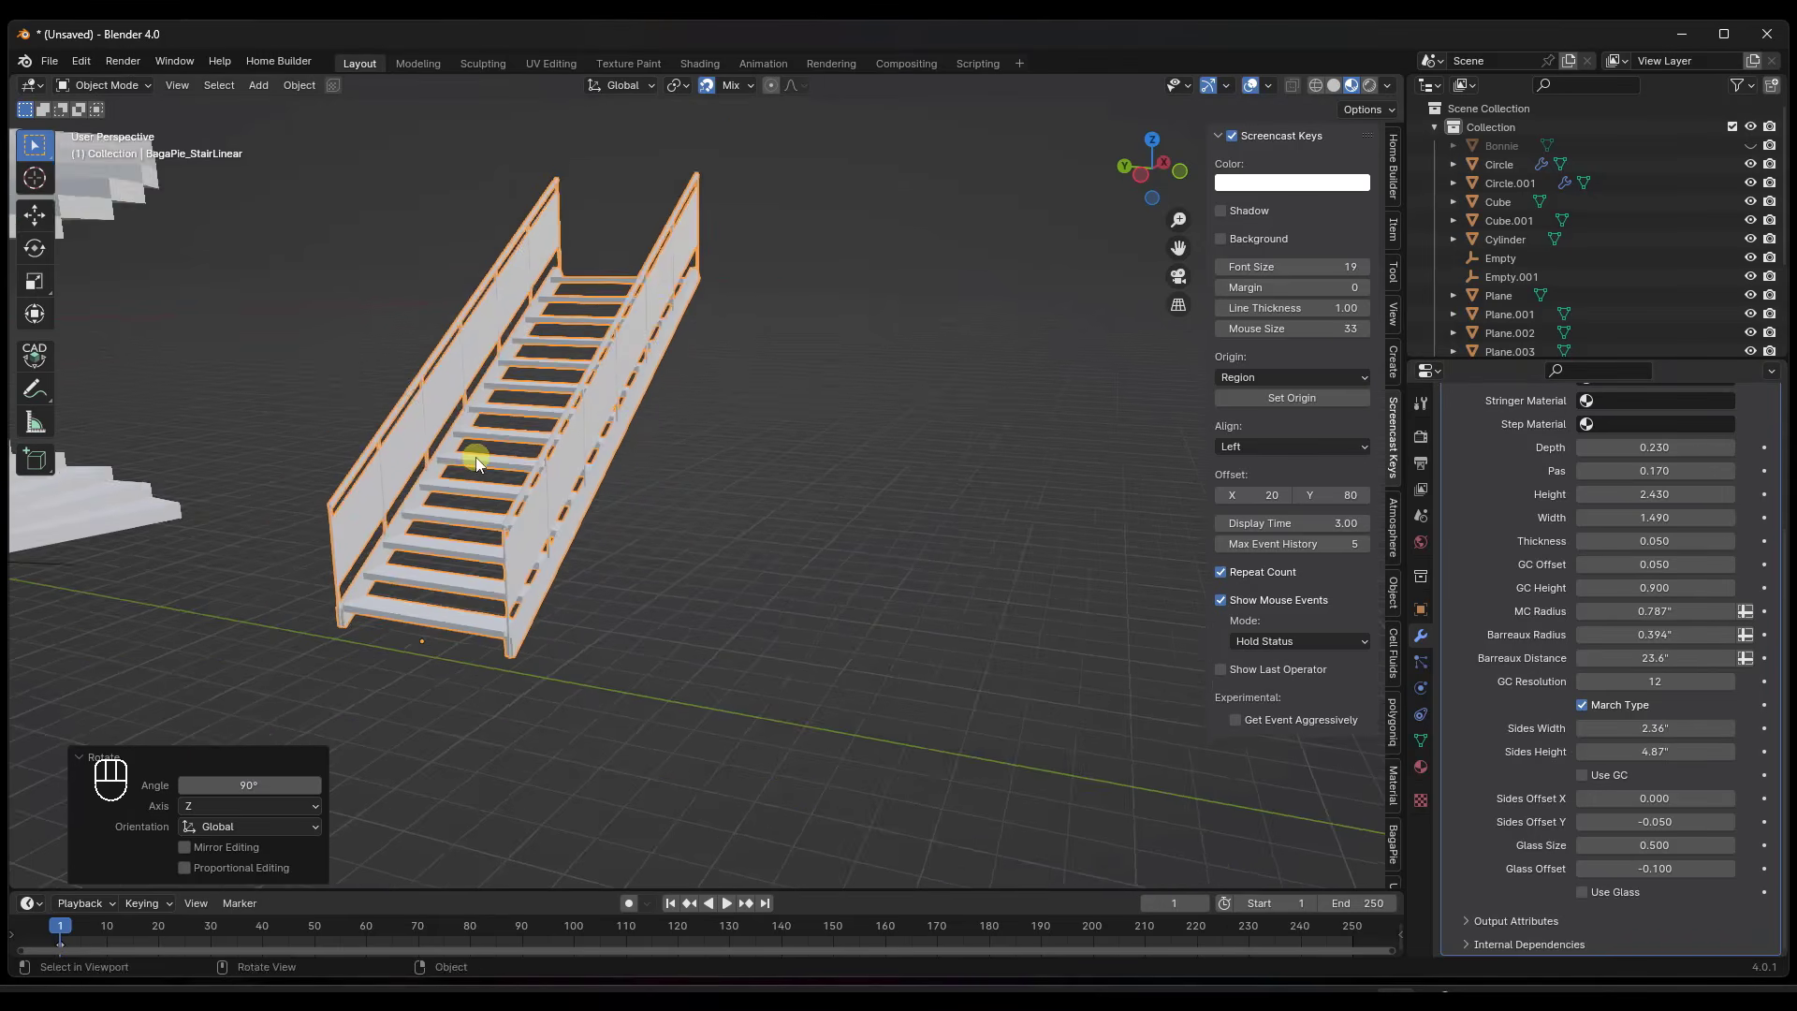
middle_click_drag(563, 422, 576, 419)
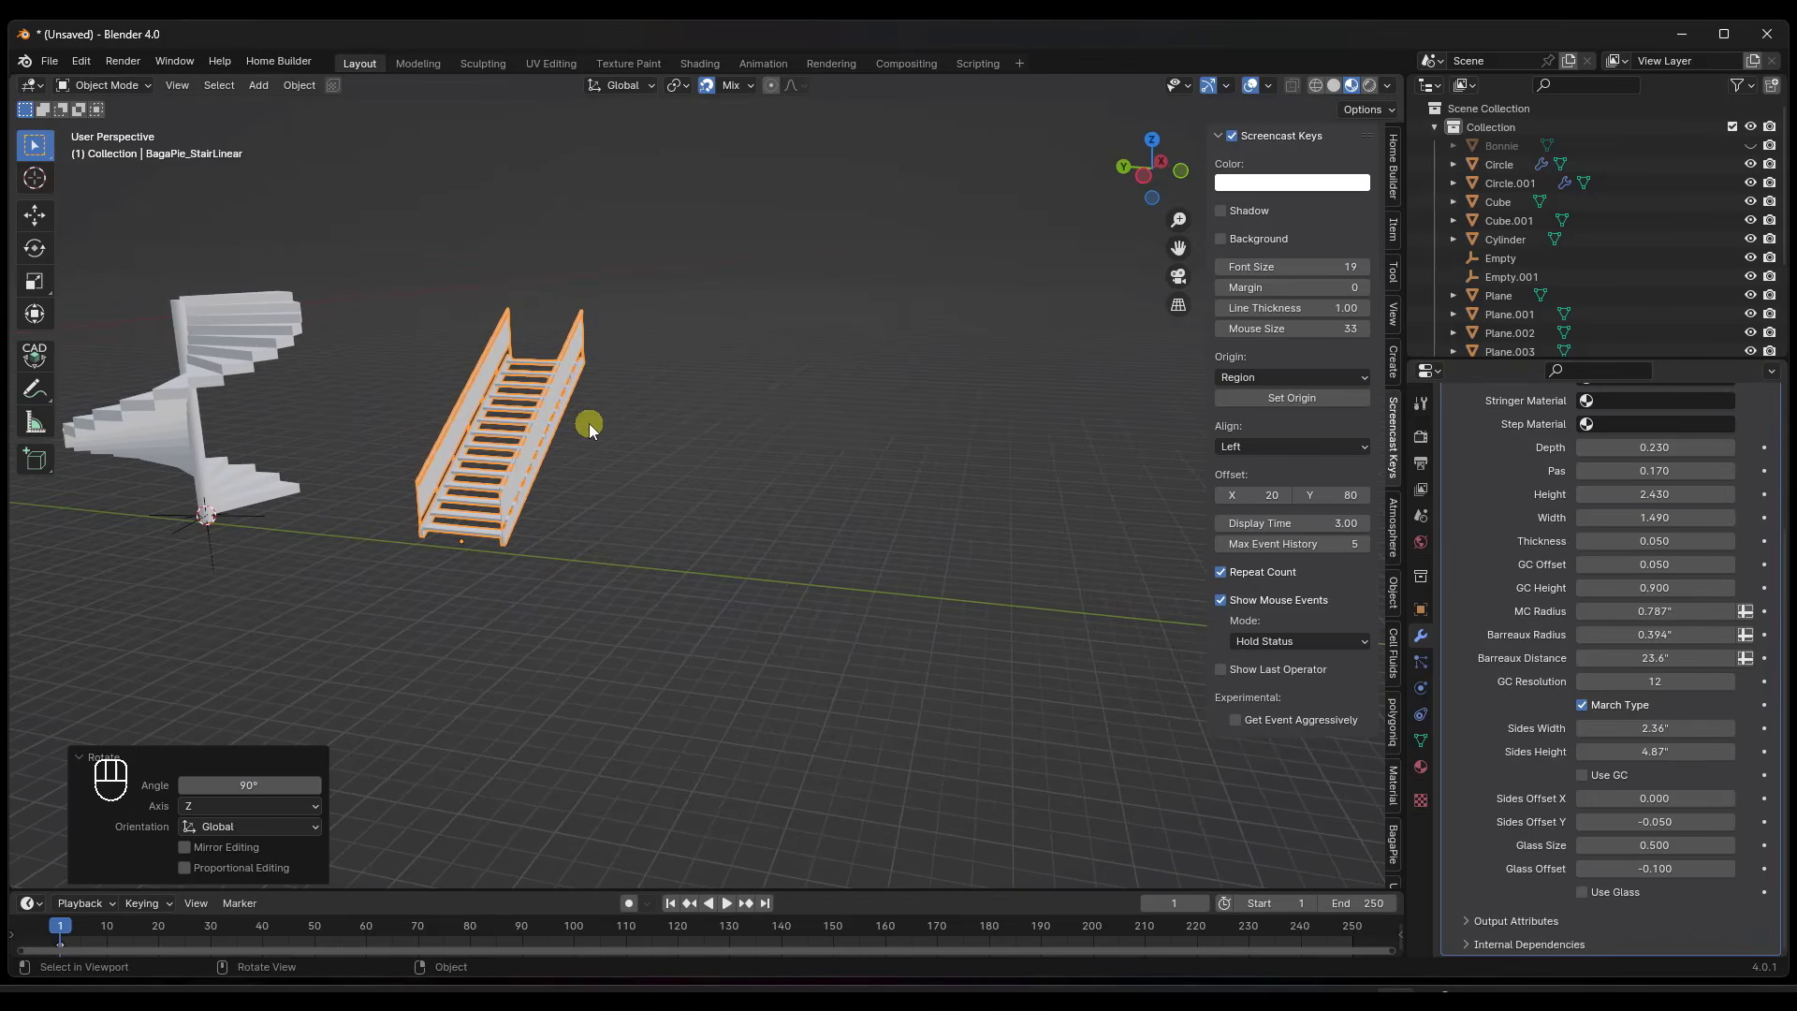
Add a BagaPie spiral stair and move it about -421.6" along Y, past the linear stair.
key("j")
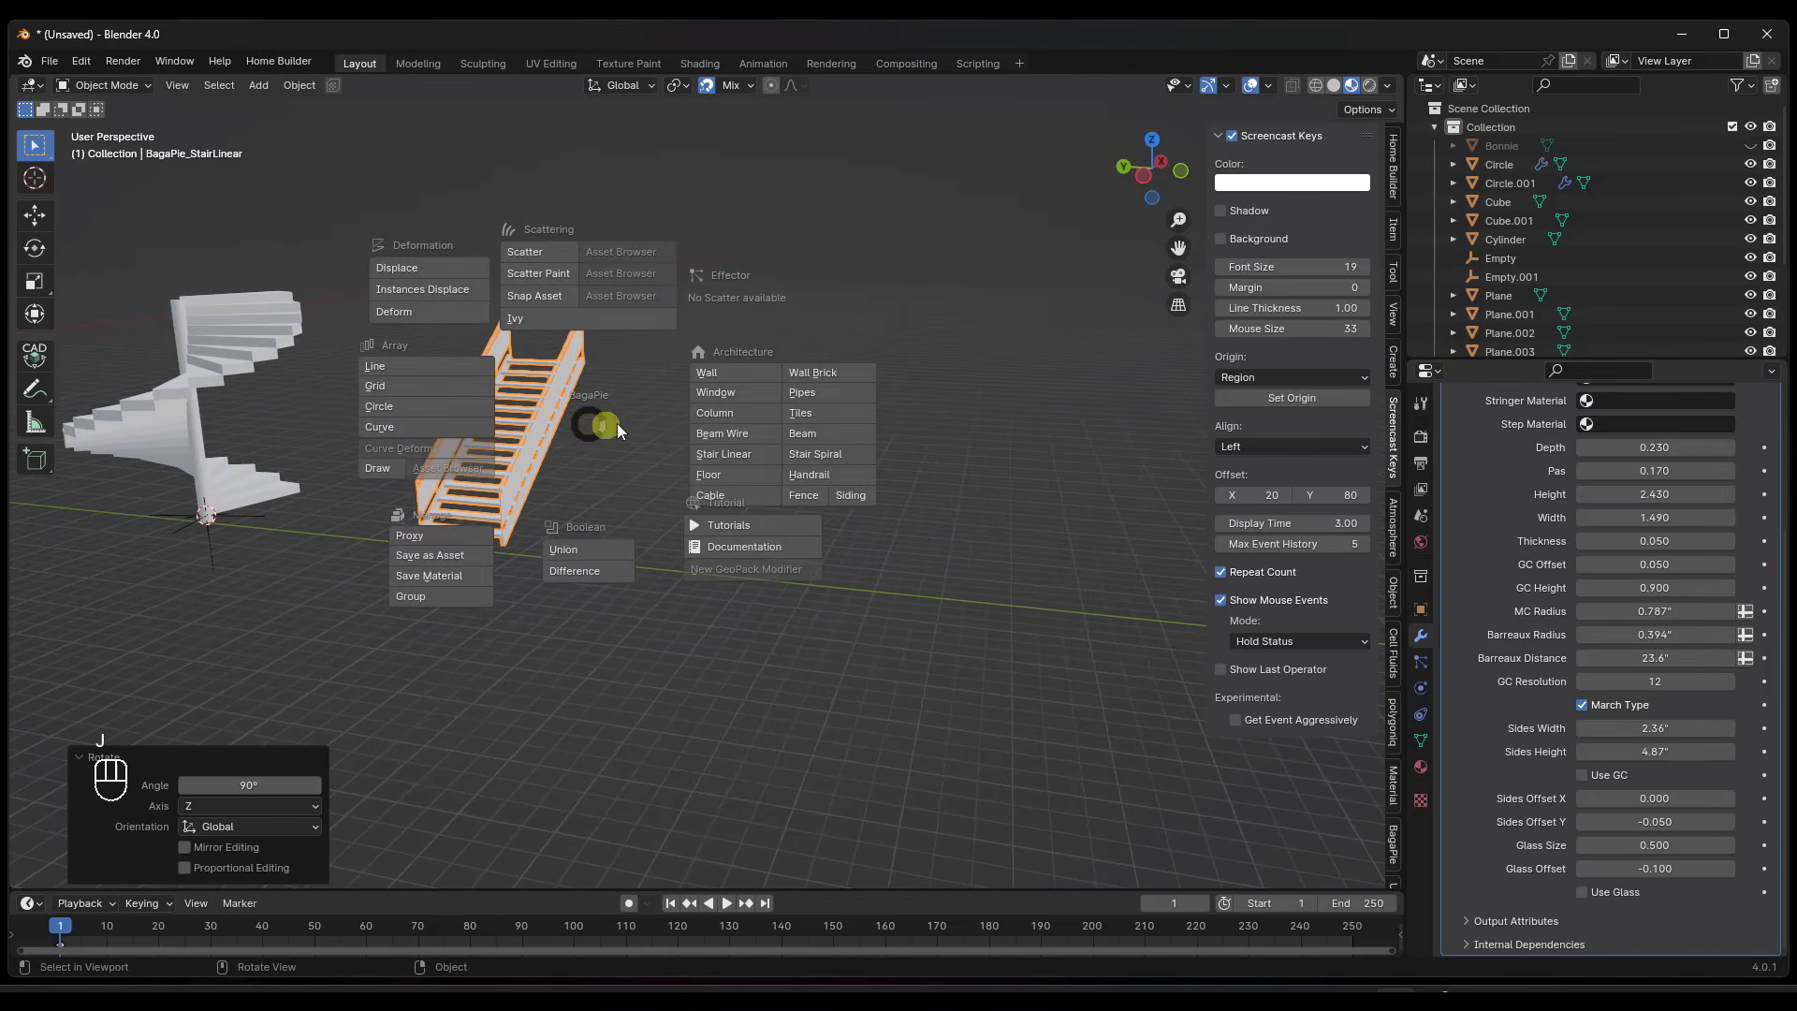
left_click(827, 459)
key("g")
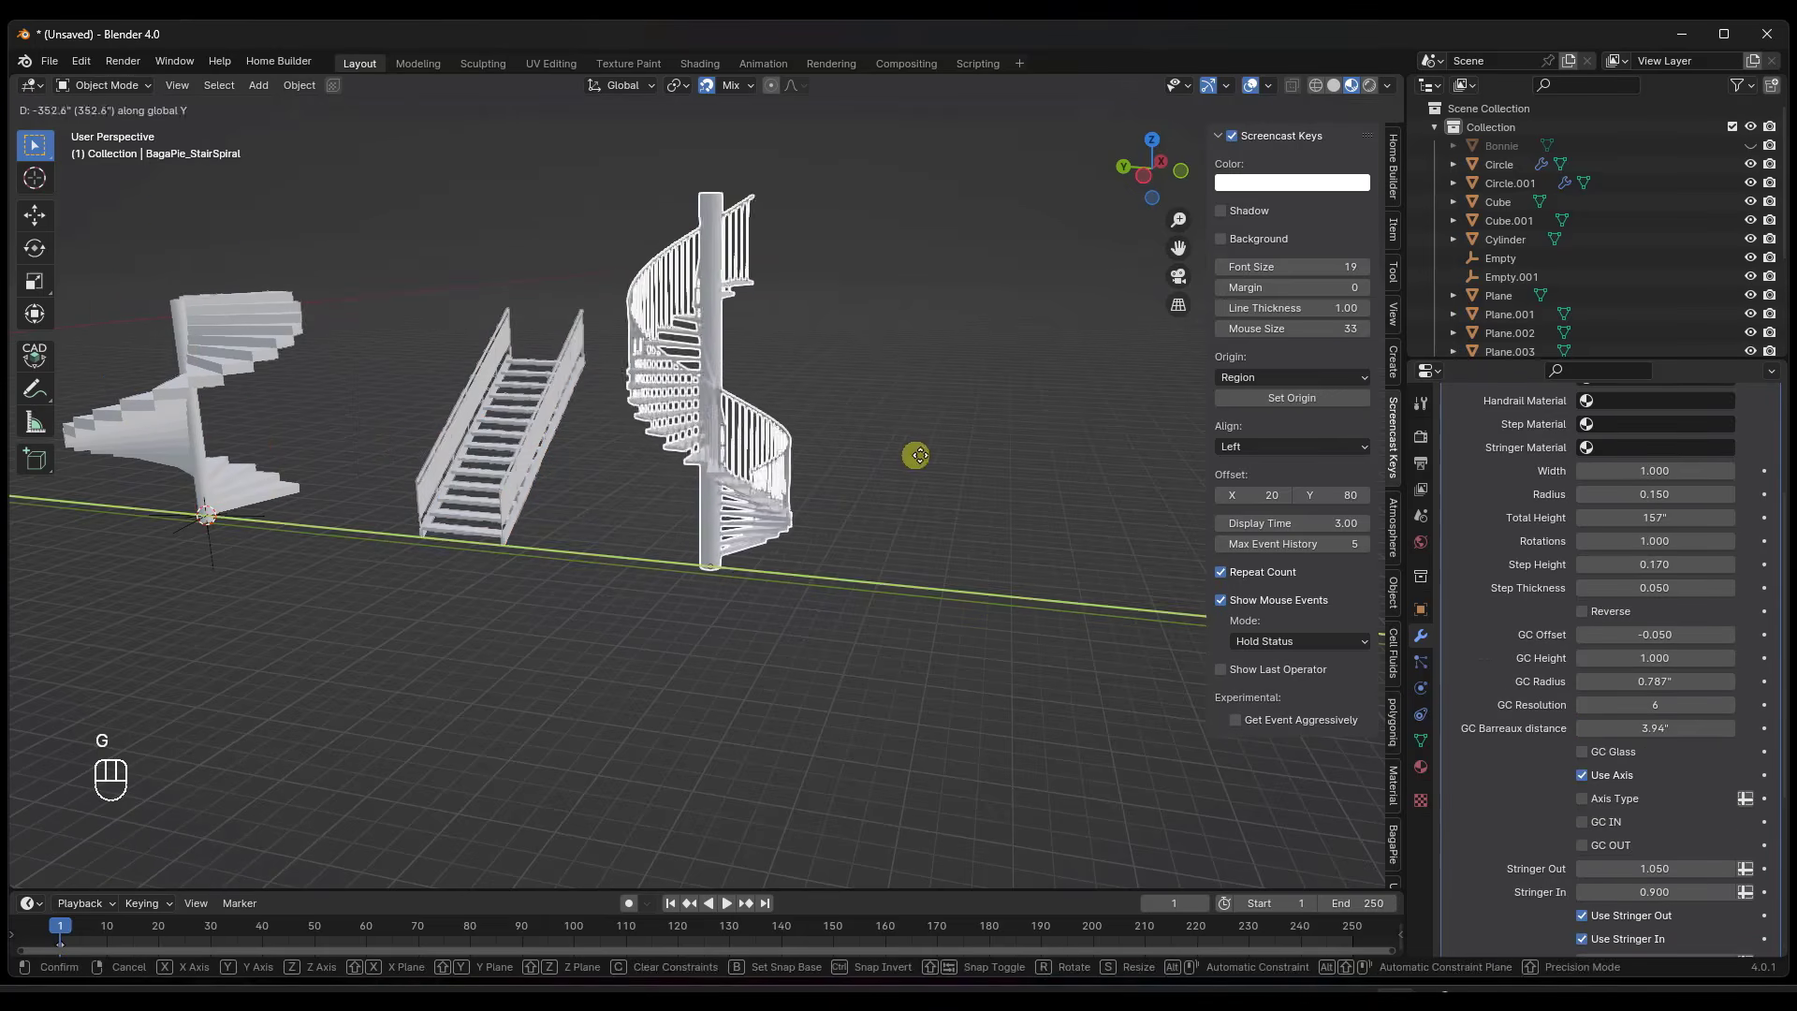
left_click(1027, 457)
Widen the BagaPie spiral stair to a Width of 1.070 and look through its remaining railing and stringer settings.
scroll(865, 417, "up", 4)
scroll(842, 412, "down", 4)
middle_click_drag(685, 378, 573, 265)
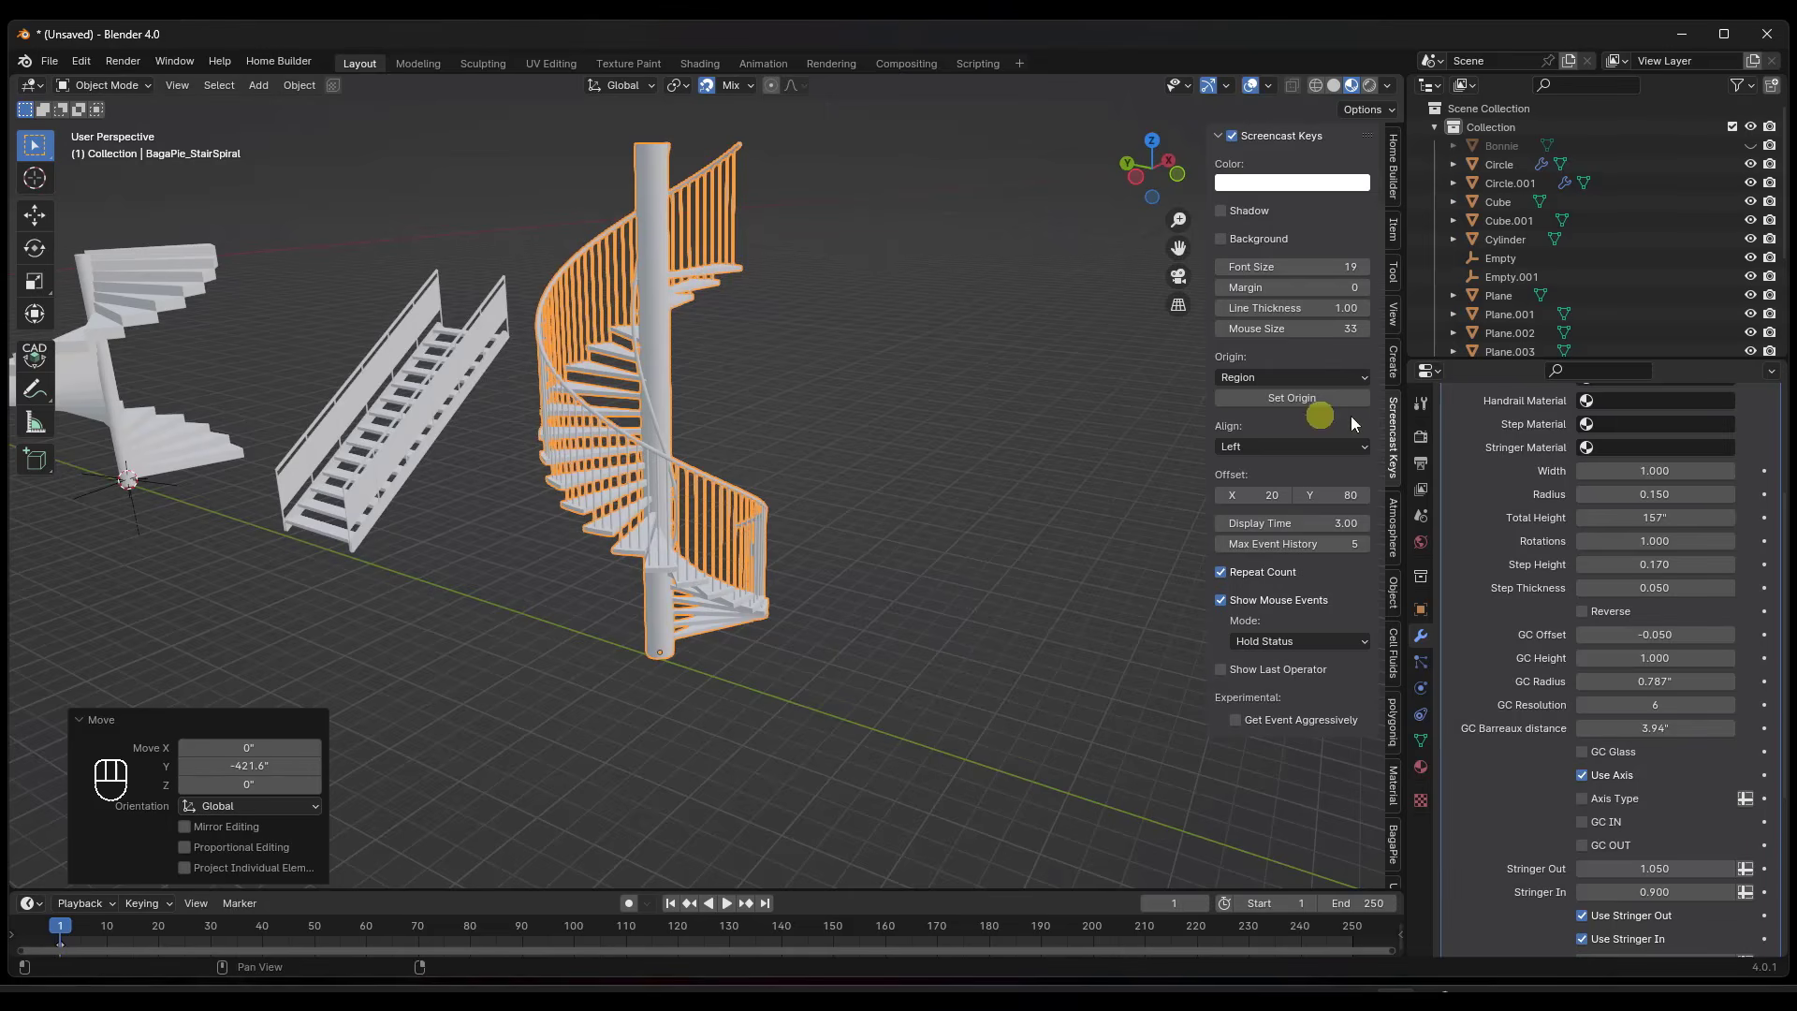
left_click_drag(224, 472, 1664, 564)
scroll(1661, 590, "down", 2)
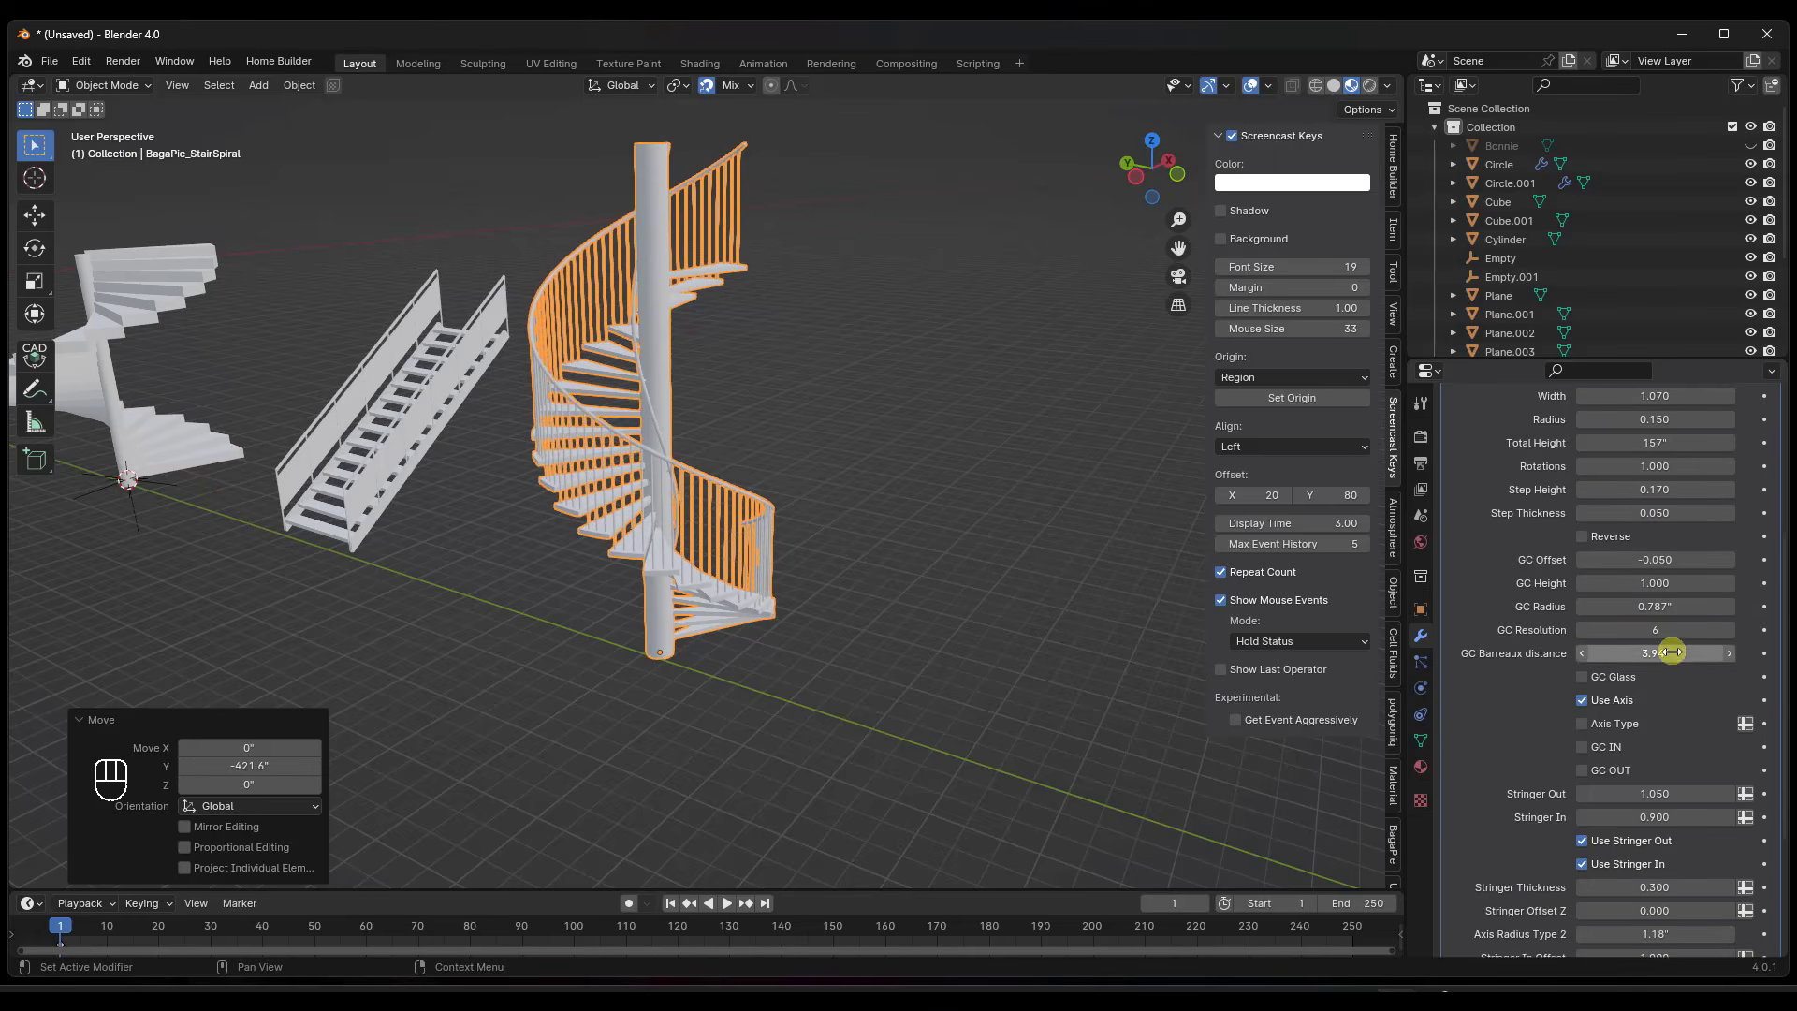
scroll(1670, 653, "down", 2)
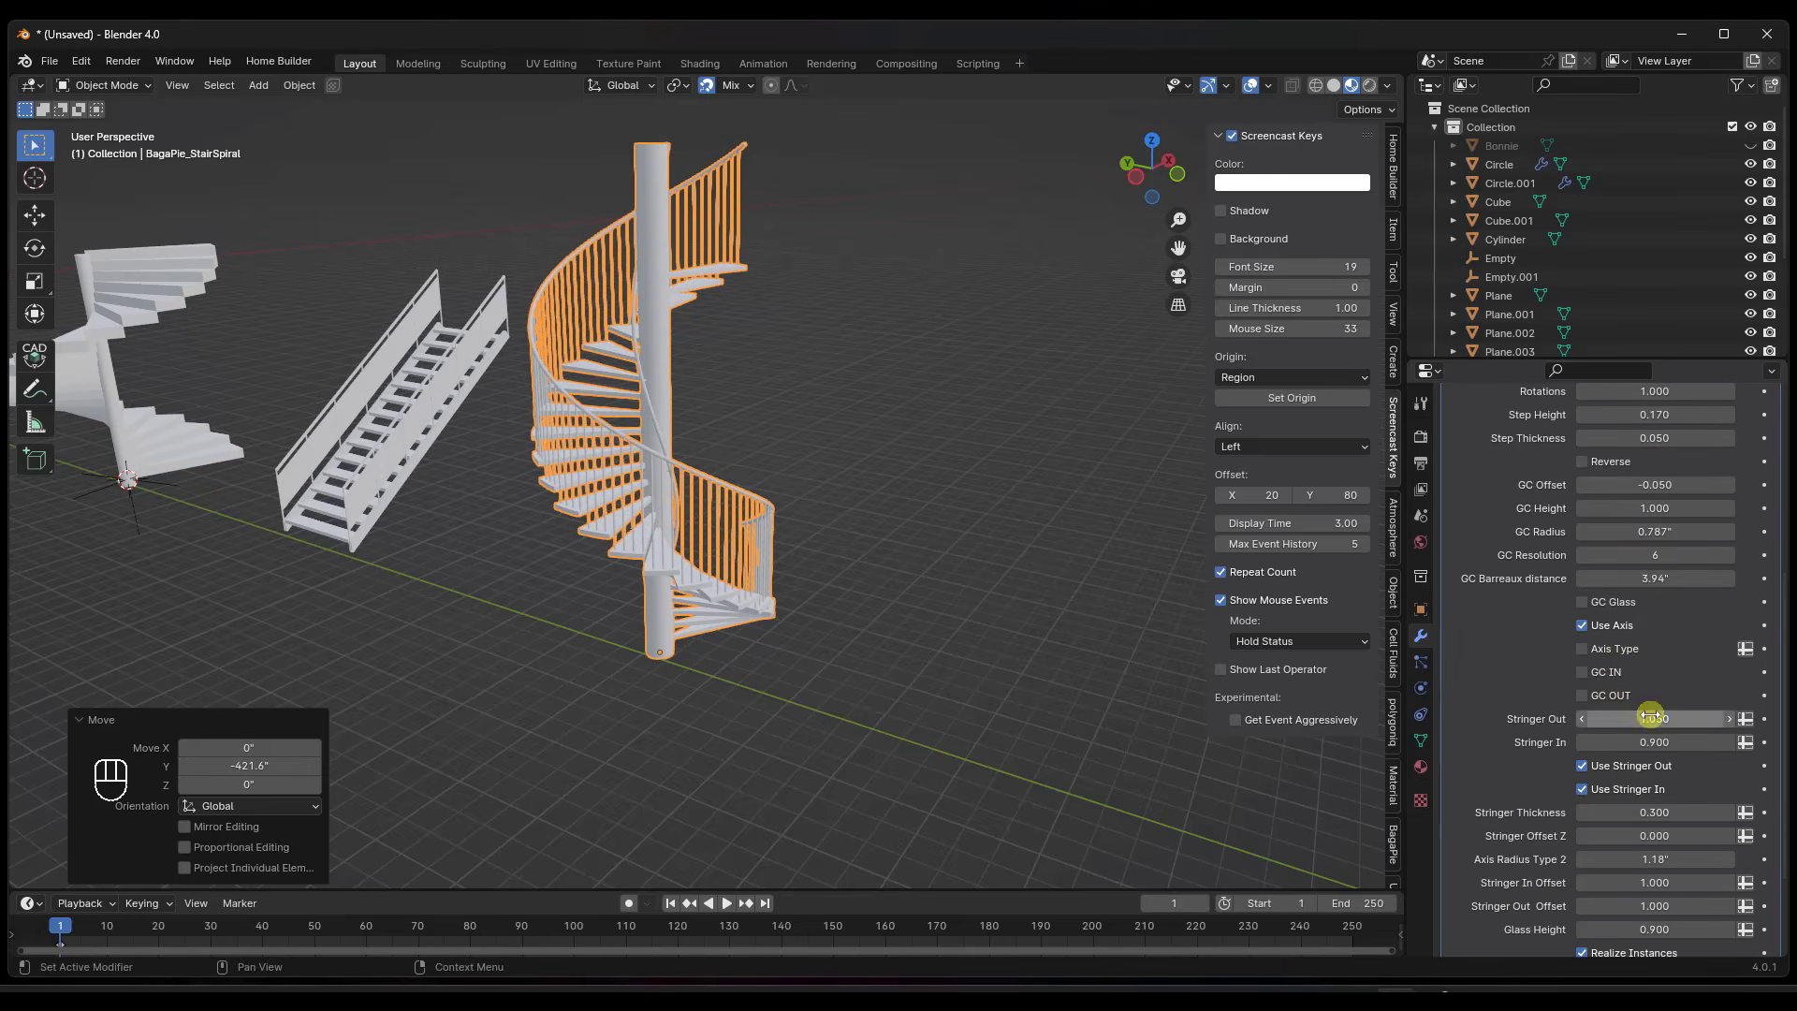